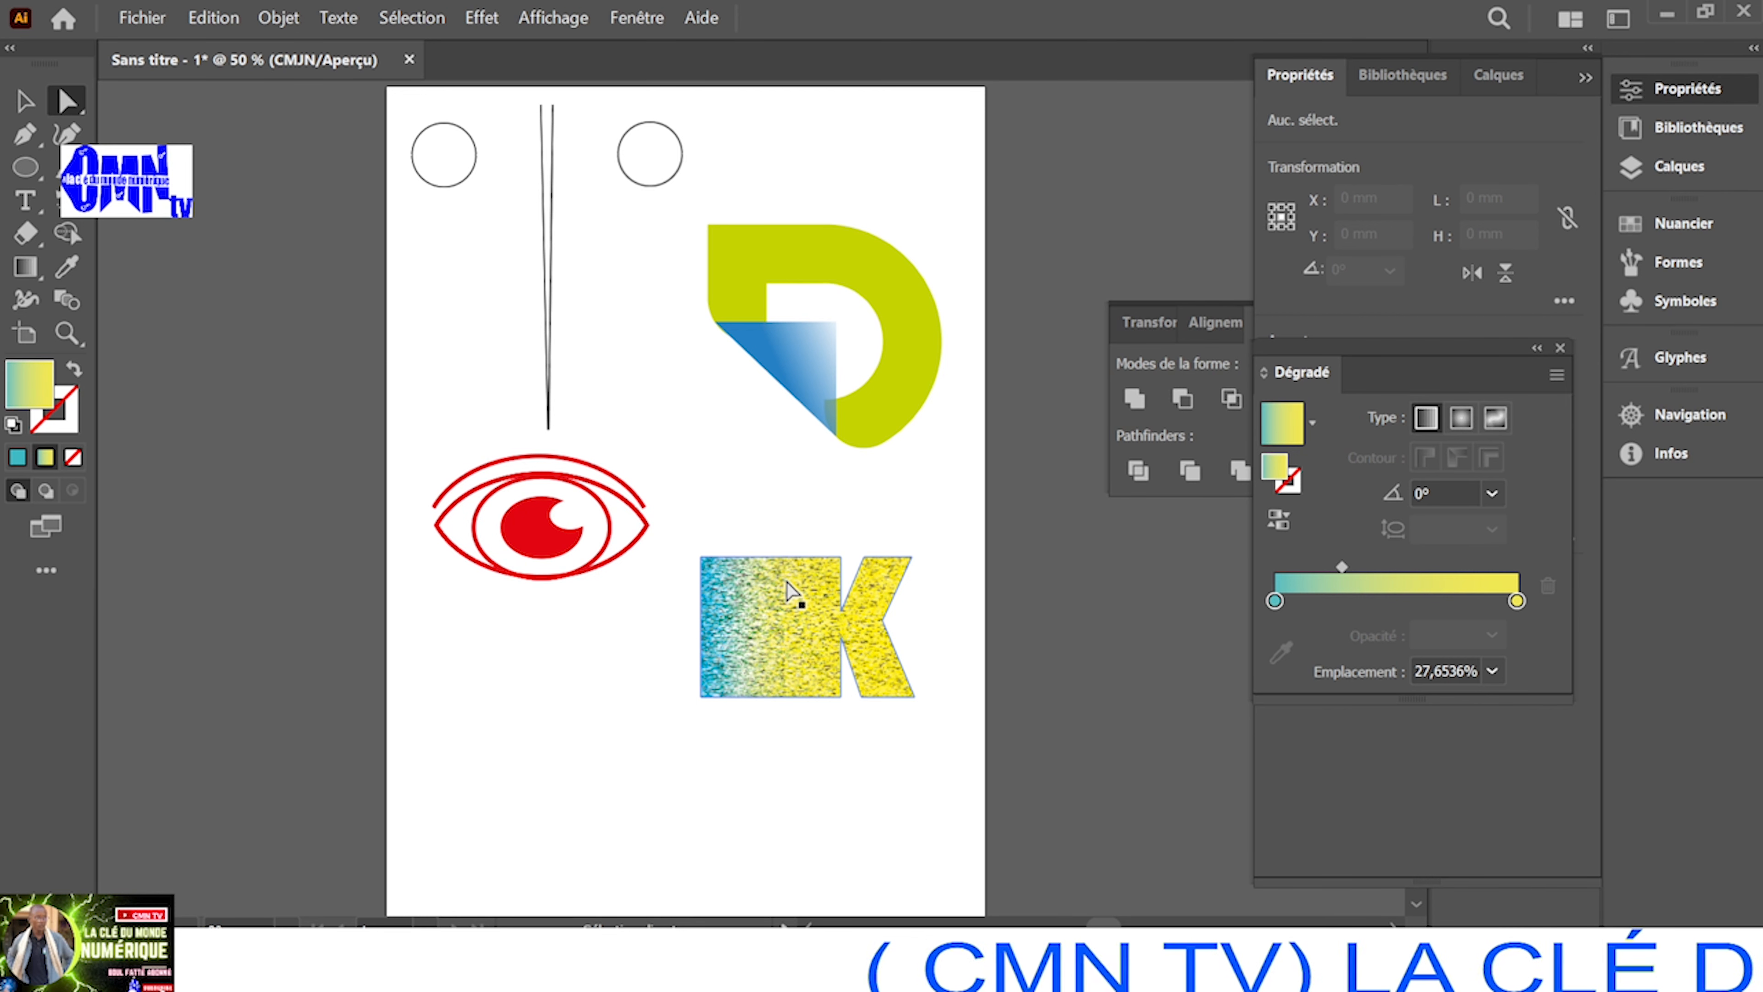
Move the blue-to-yellow gradient K artwork straight down to the bottom of the page
{"action": "left_click_drag", "start_coordinate": [791, 592], "coordinate": [780, 783]}
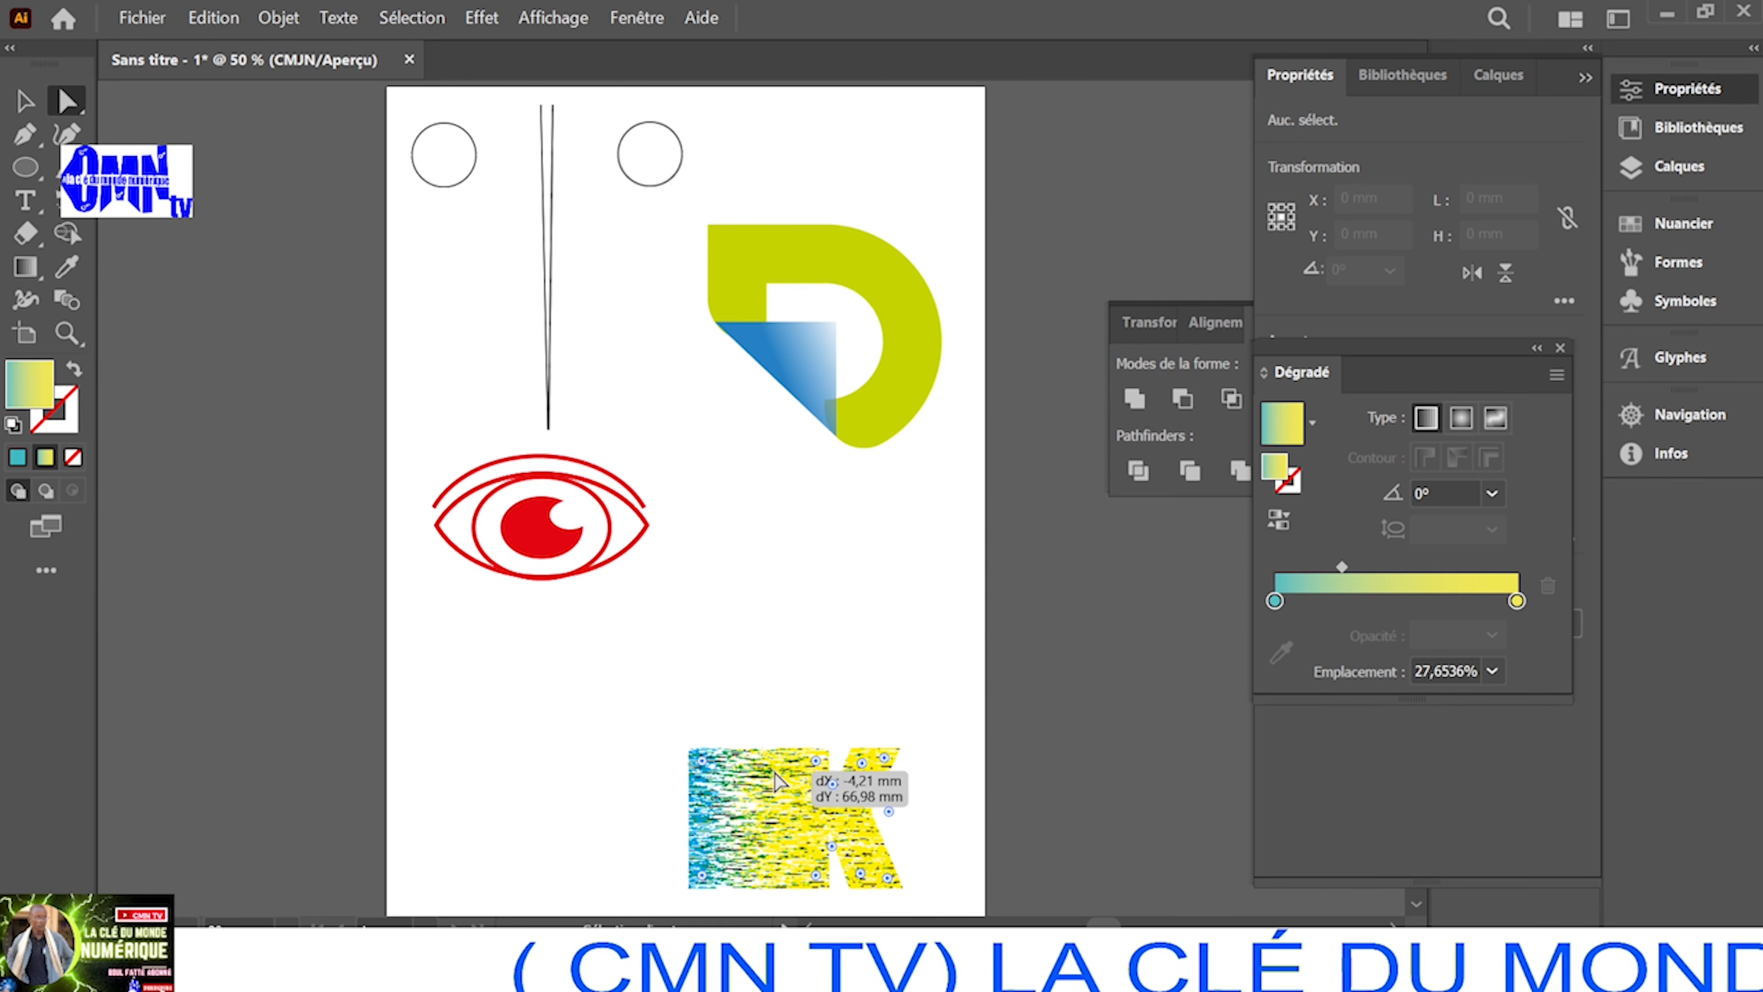
Group all the paths of the red eye and move the group down to the page's lower-left corner
{"action": "left_click", "coordinate": [612, 525]}
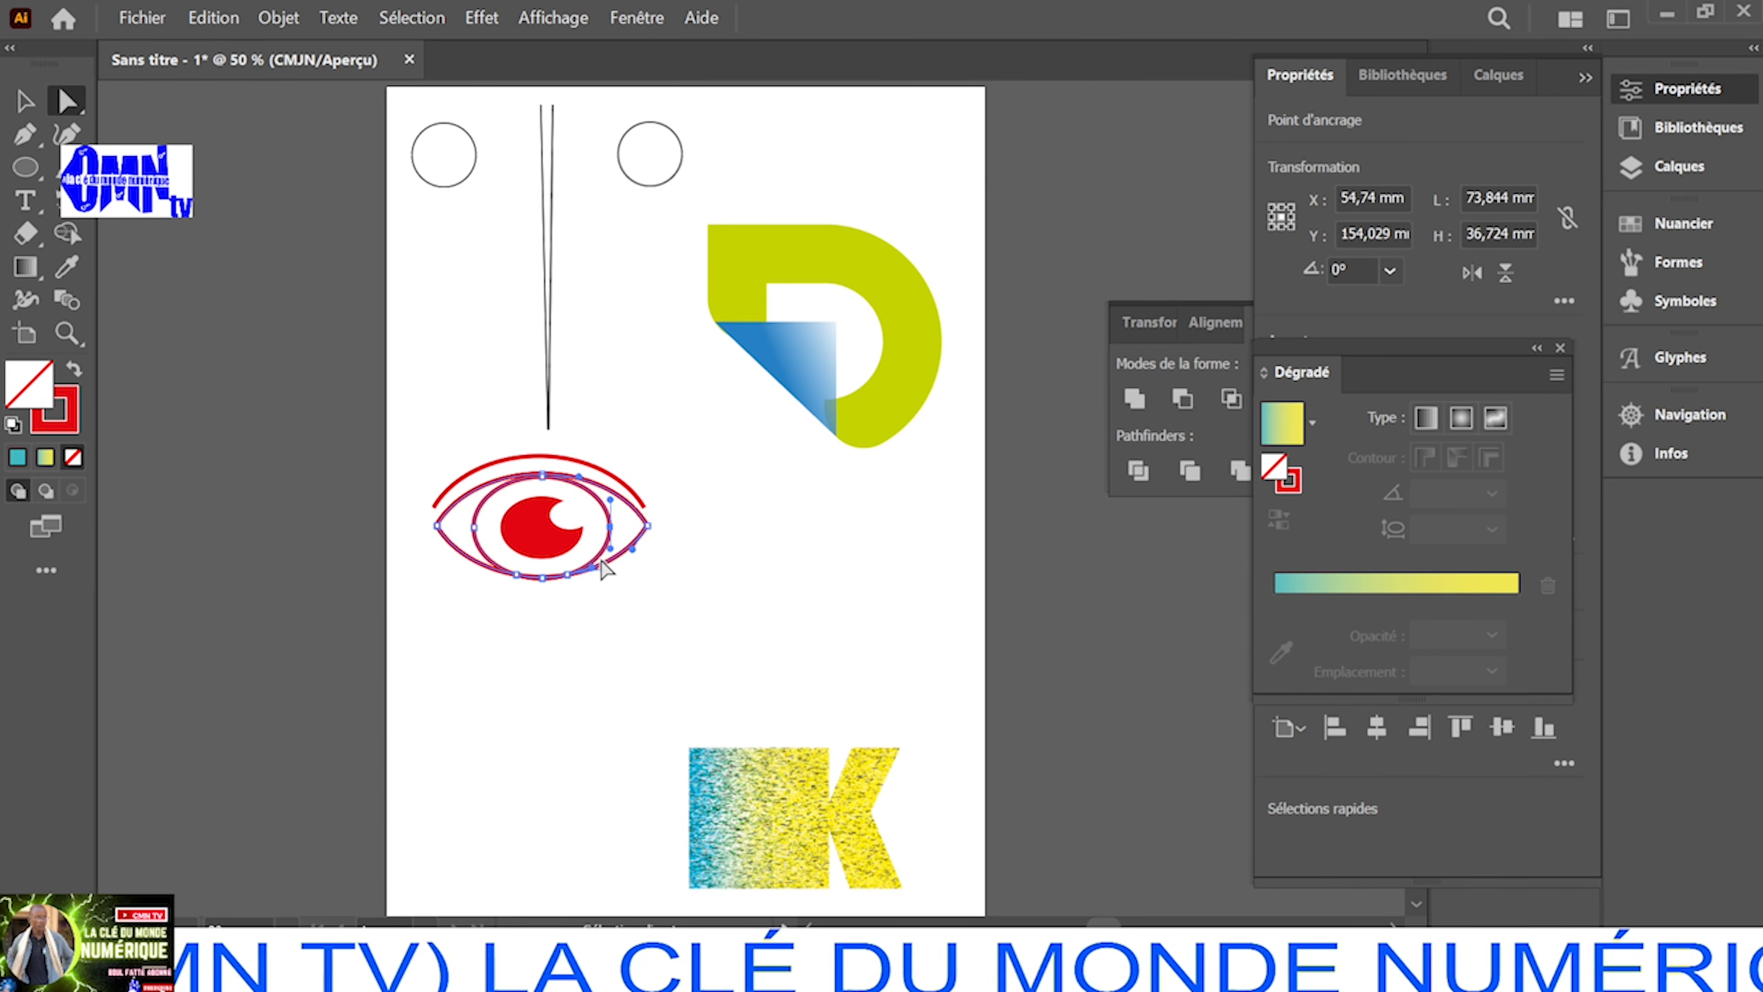
{"action": "left_click", "coordinate": [901, 728]}
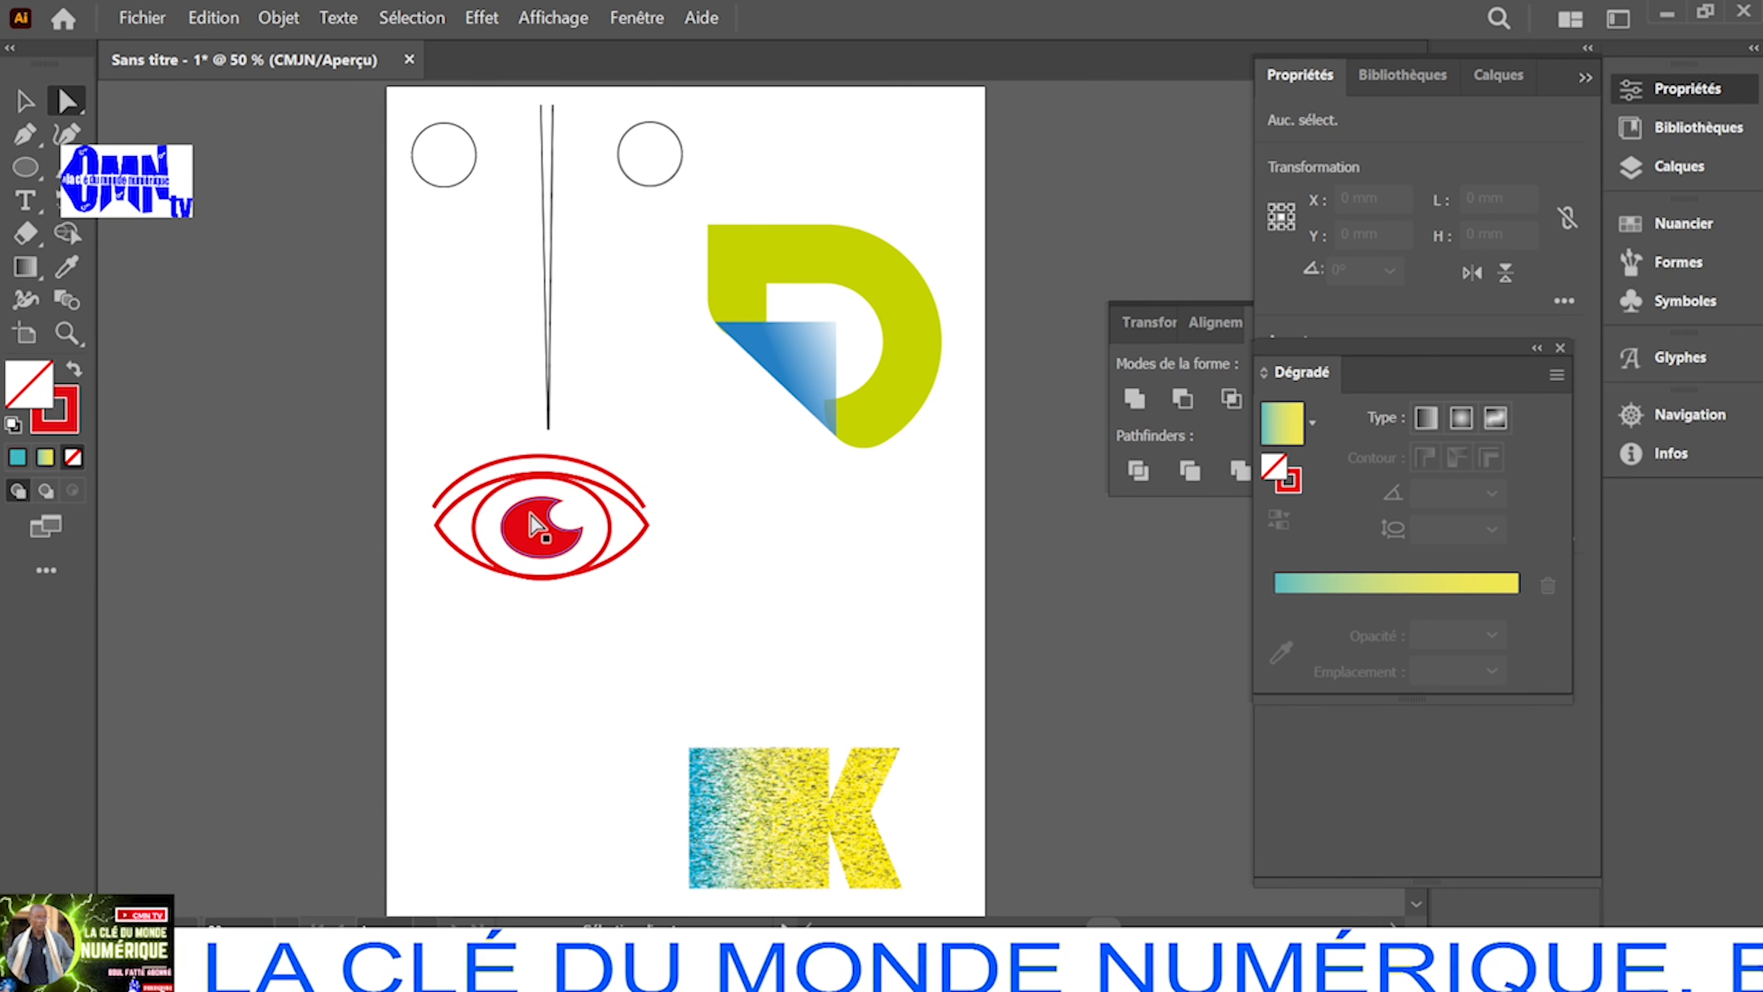
{"action": "mouse_move", "coordinate": [538, 522]}
{"action": "left_mouse_down"}
{"action": "mouse_move", "coordinate": [536, 561]}
{"action": "mouse_move", "coordinate": [542, 520]}
{"action": "left_mouse_up"}
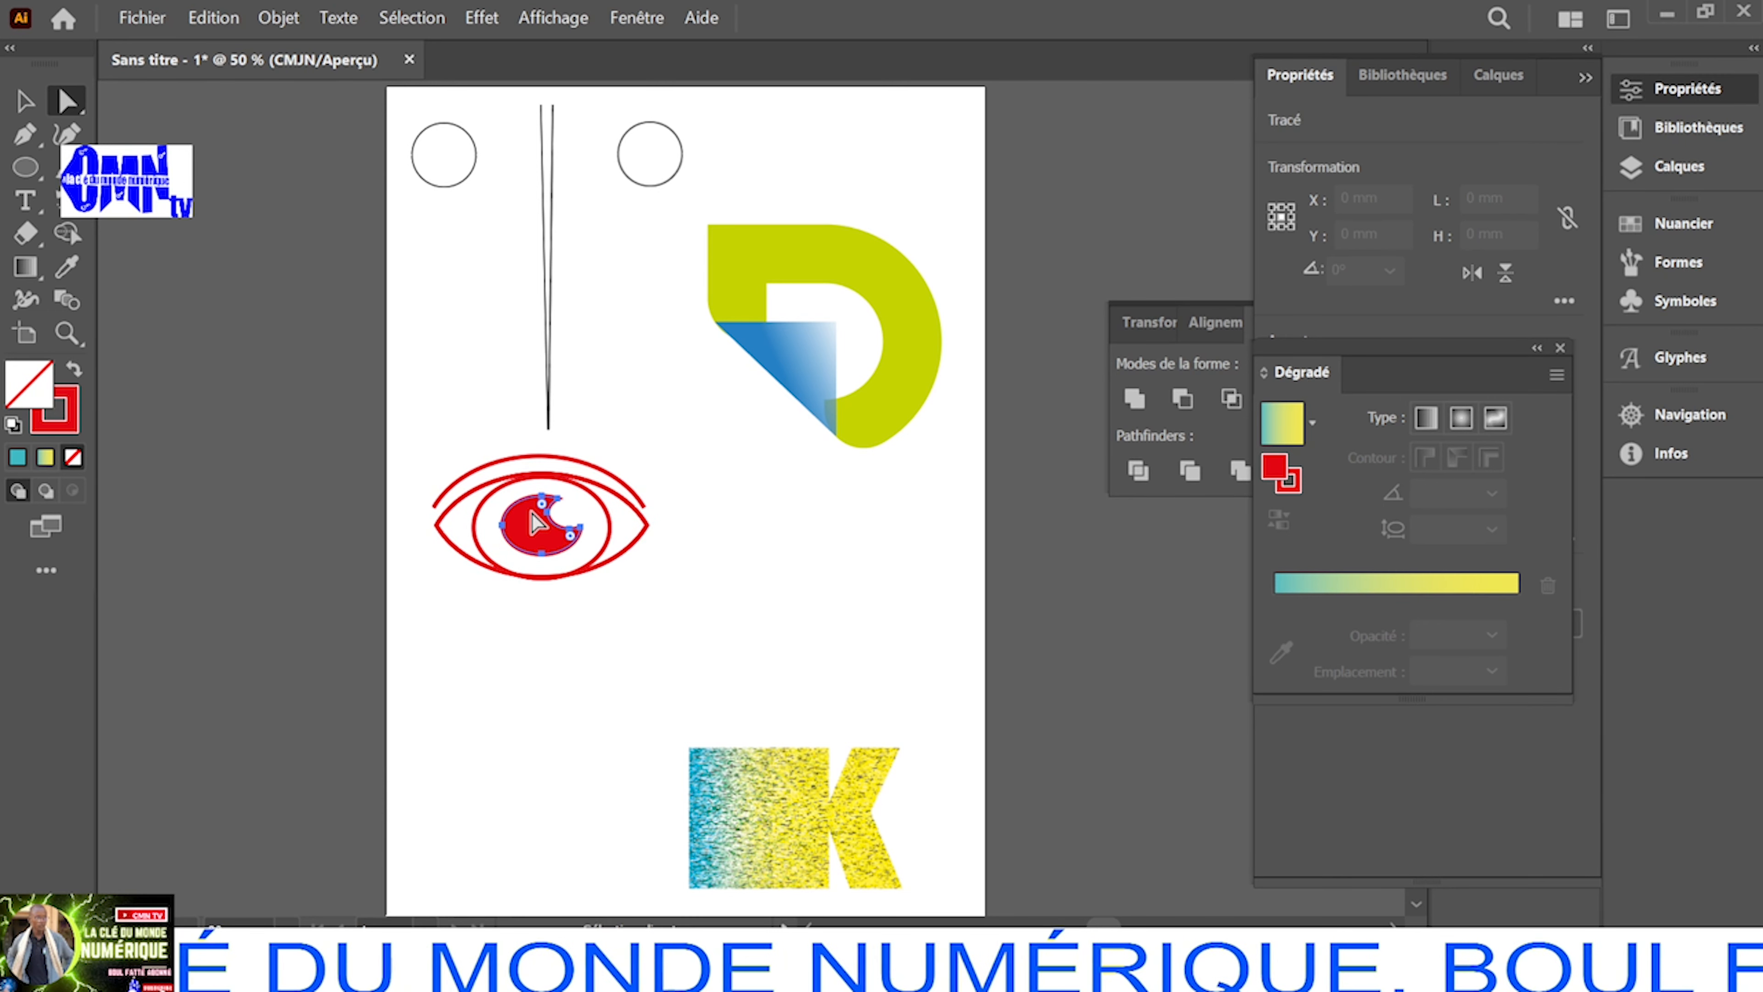
{"action": "left_click", "coordinate": [733, 493]}
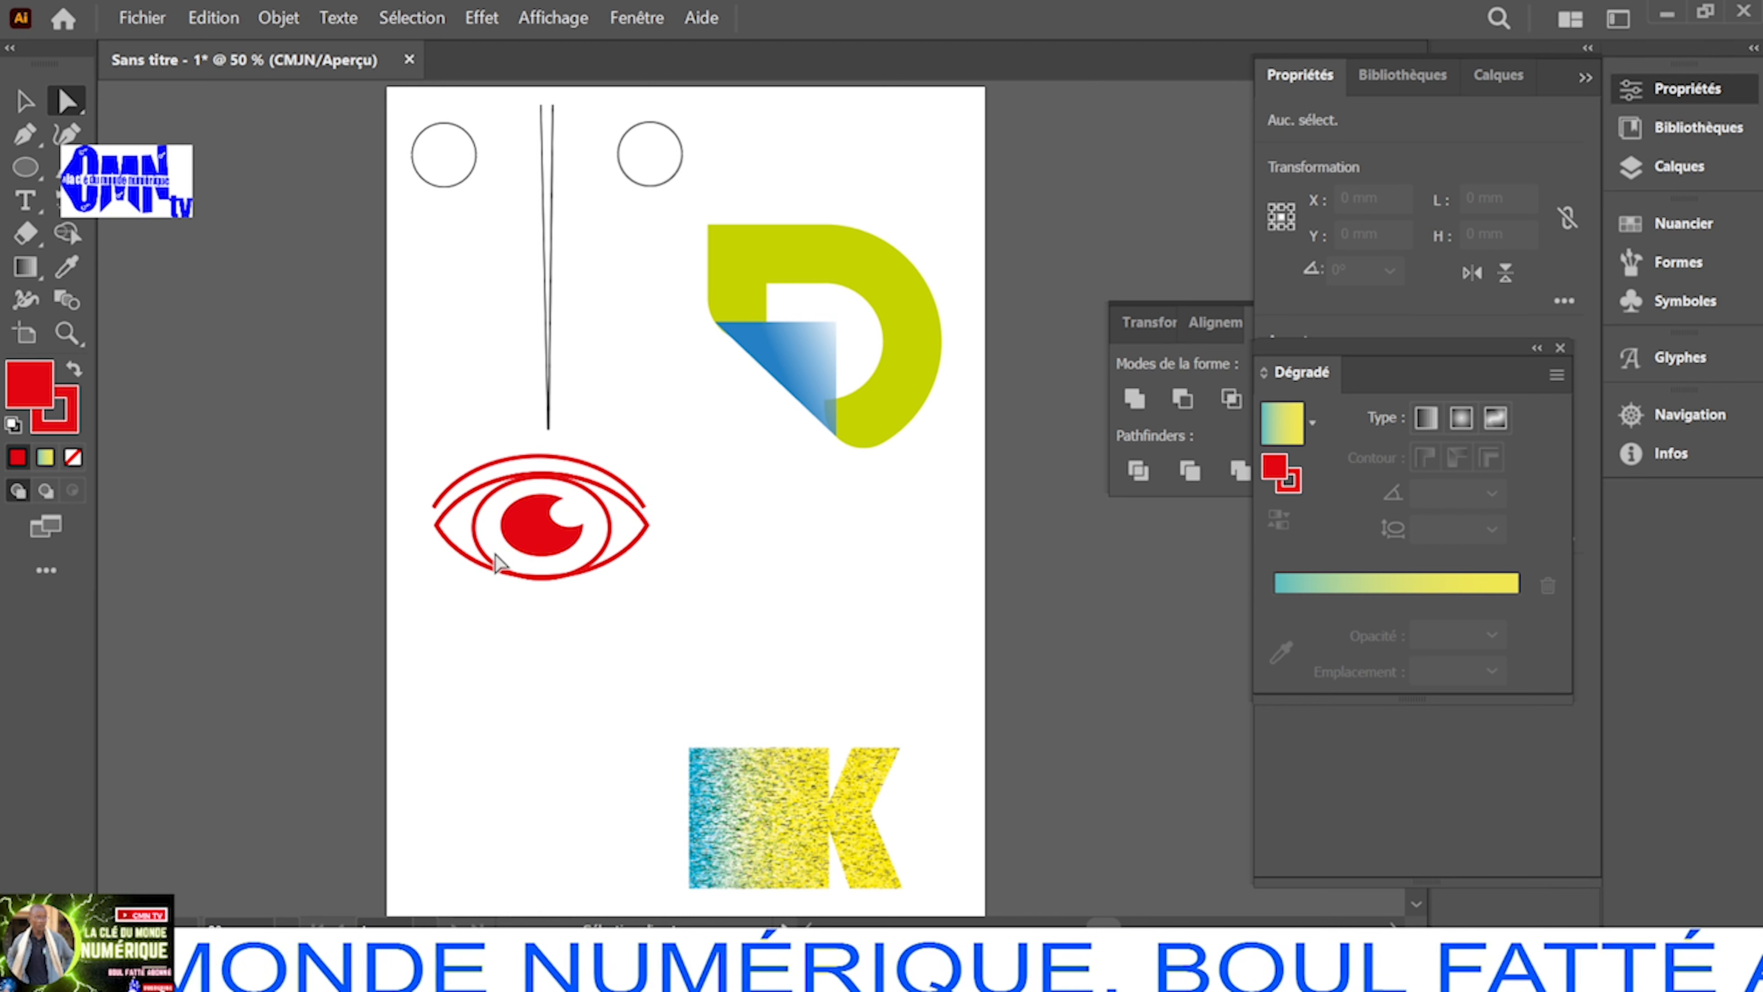
{"action": "left_click_drag", "start_coordinate": [674, 489], "coordinate": [512, 571]}
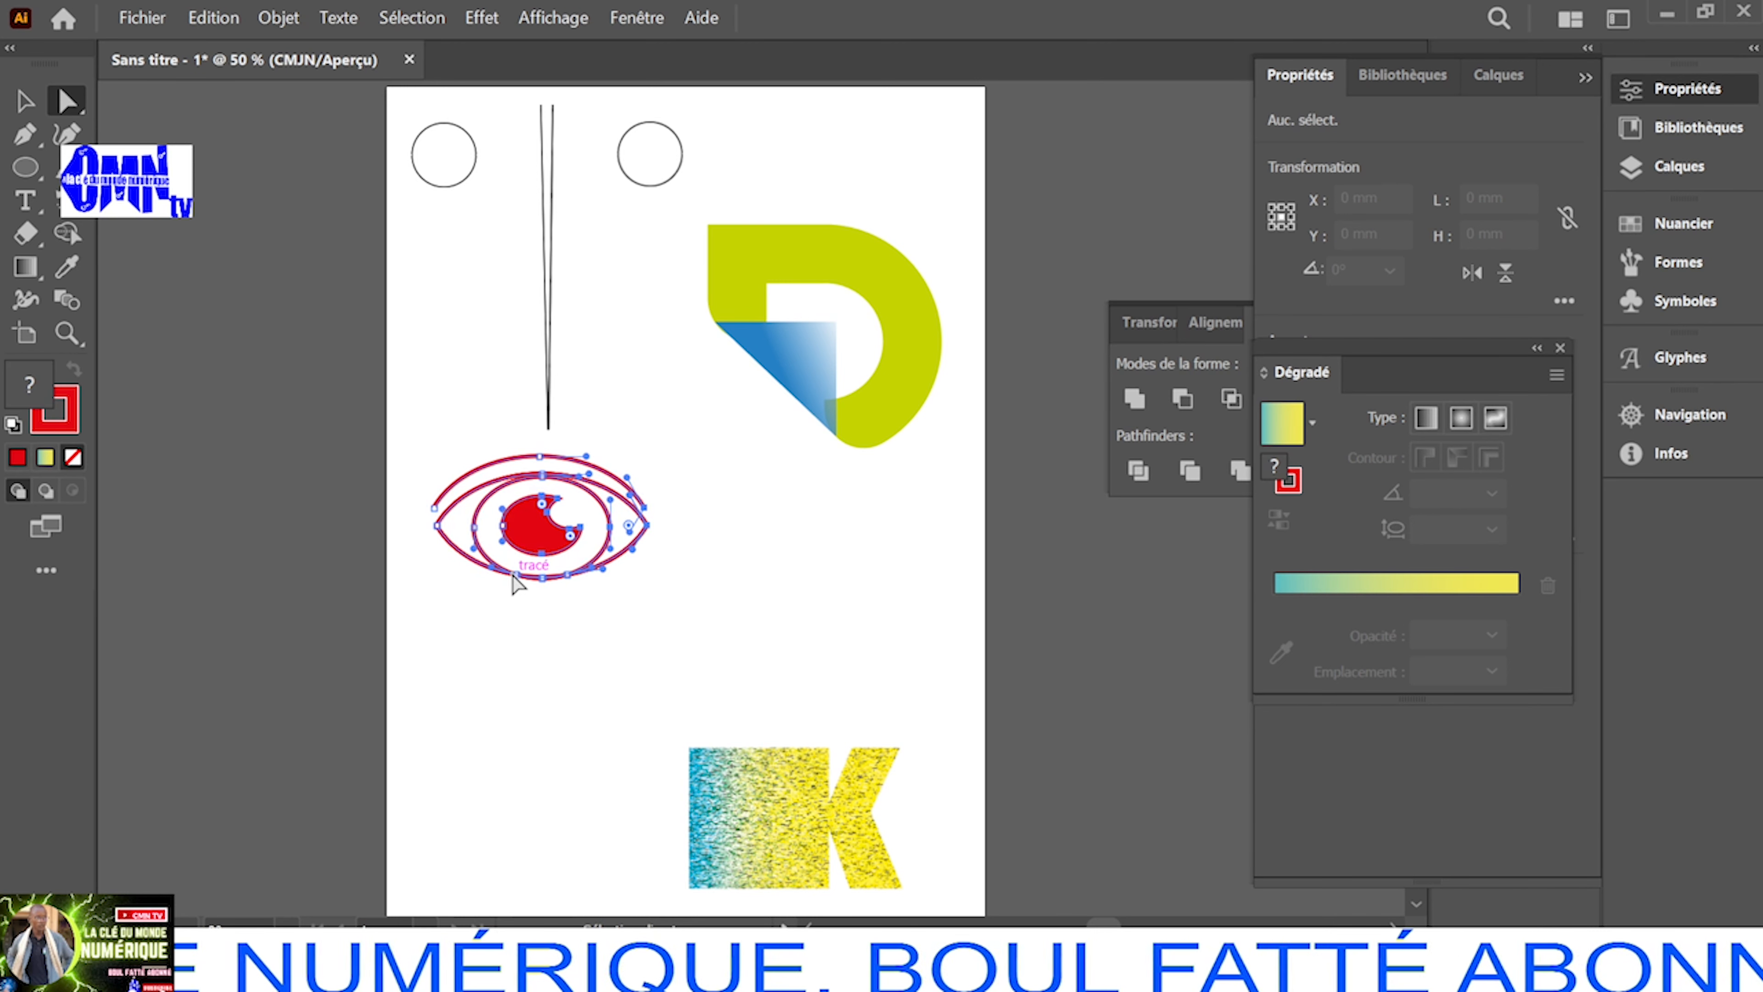
{"action": "right_click", "coordinate": [560, 545]}
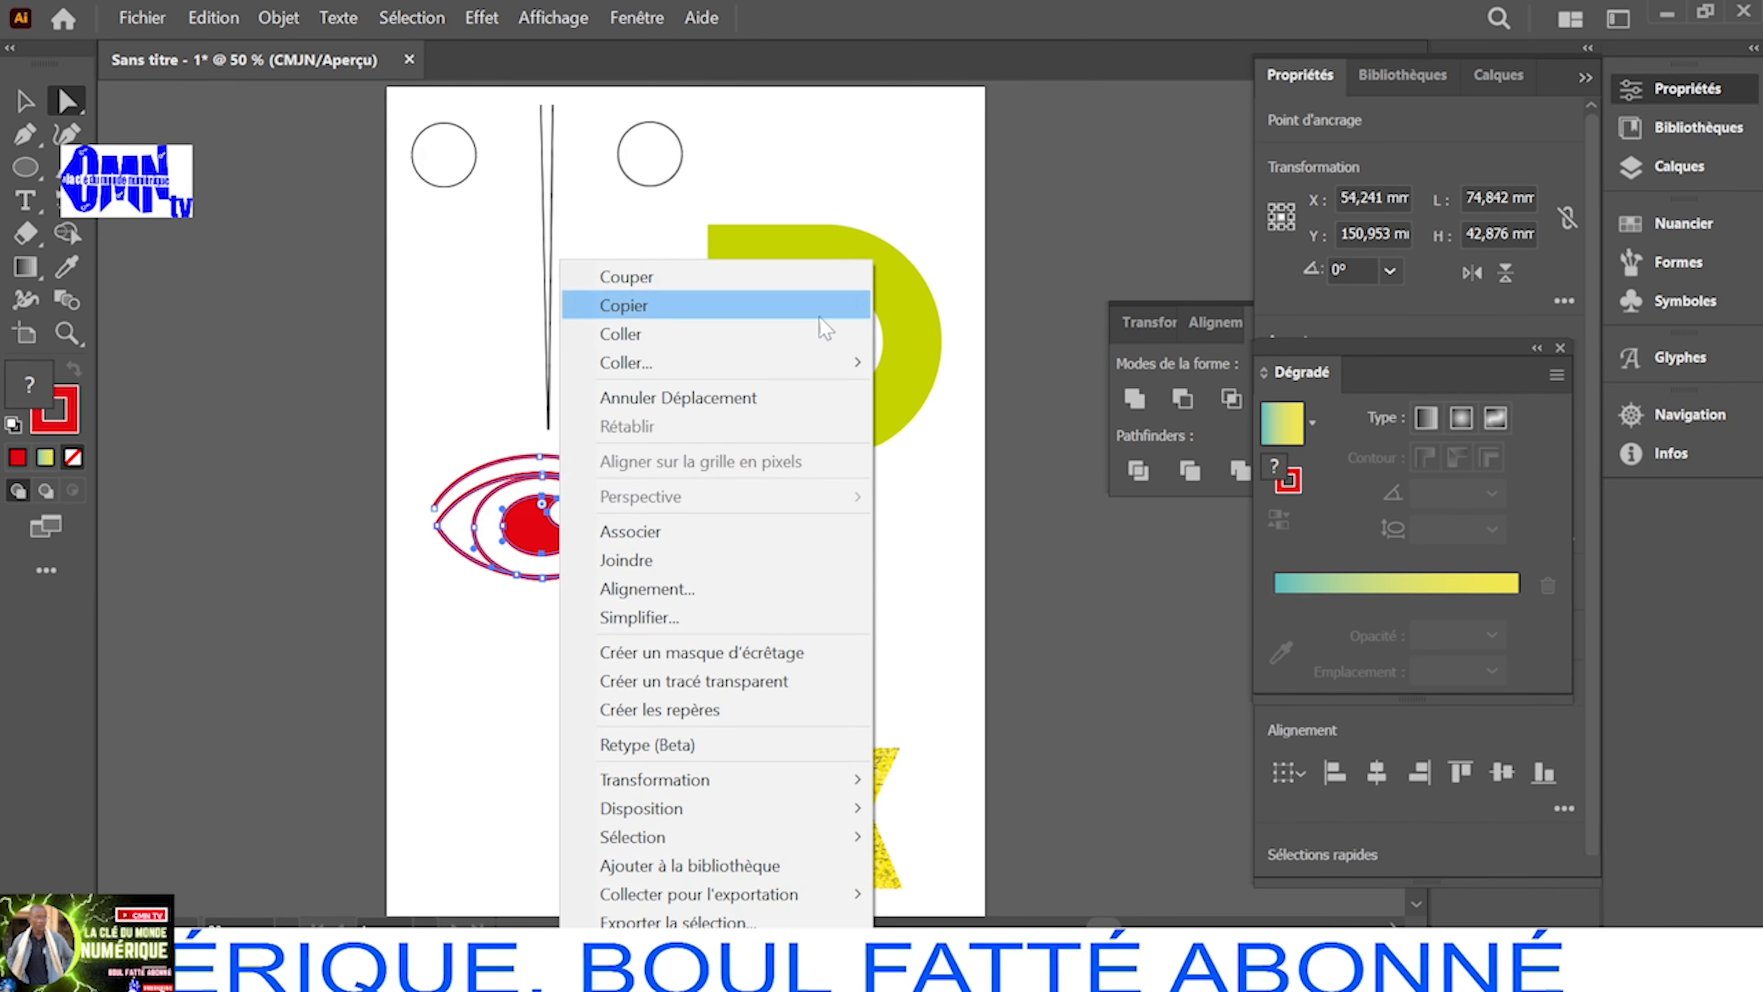
{"action": "left_click", "coordinate": [691, 531]}
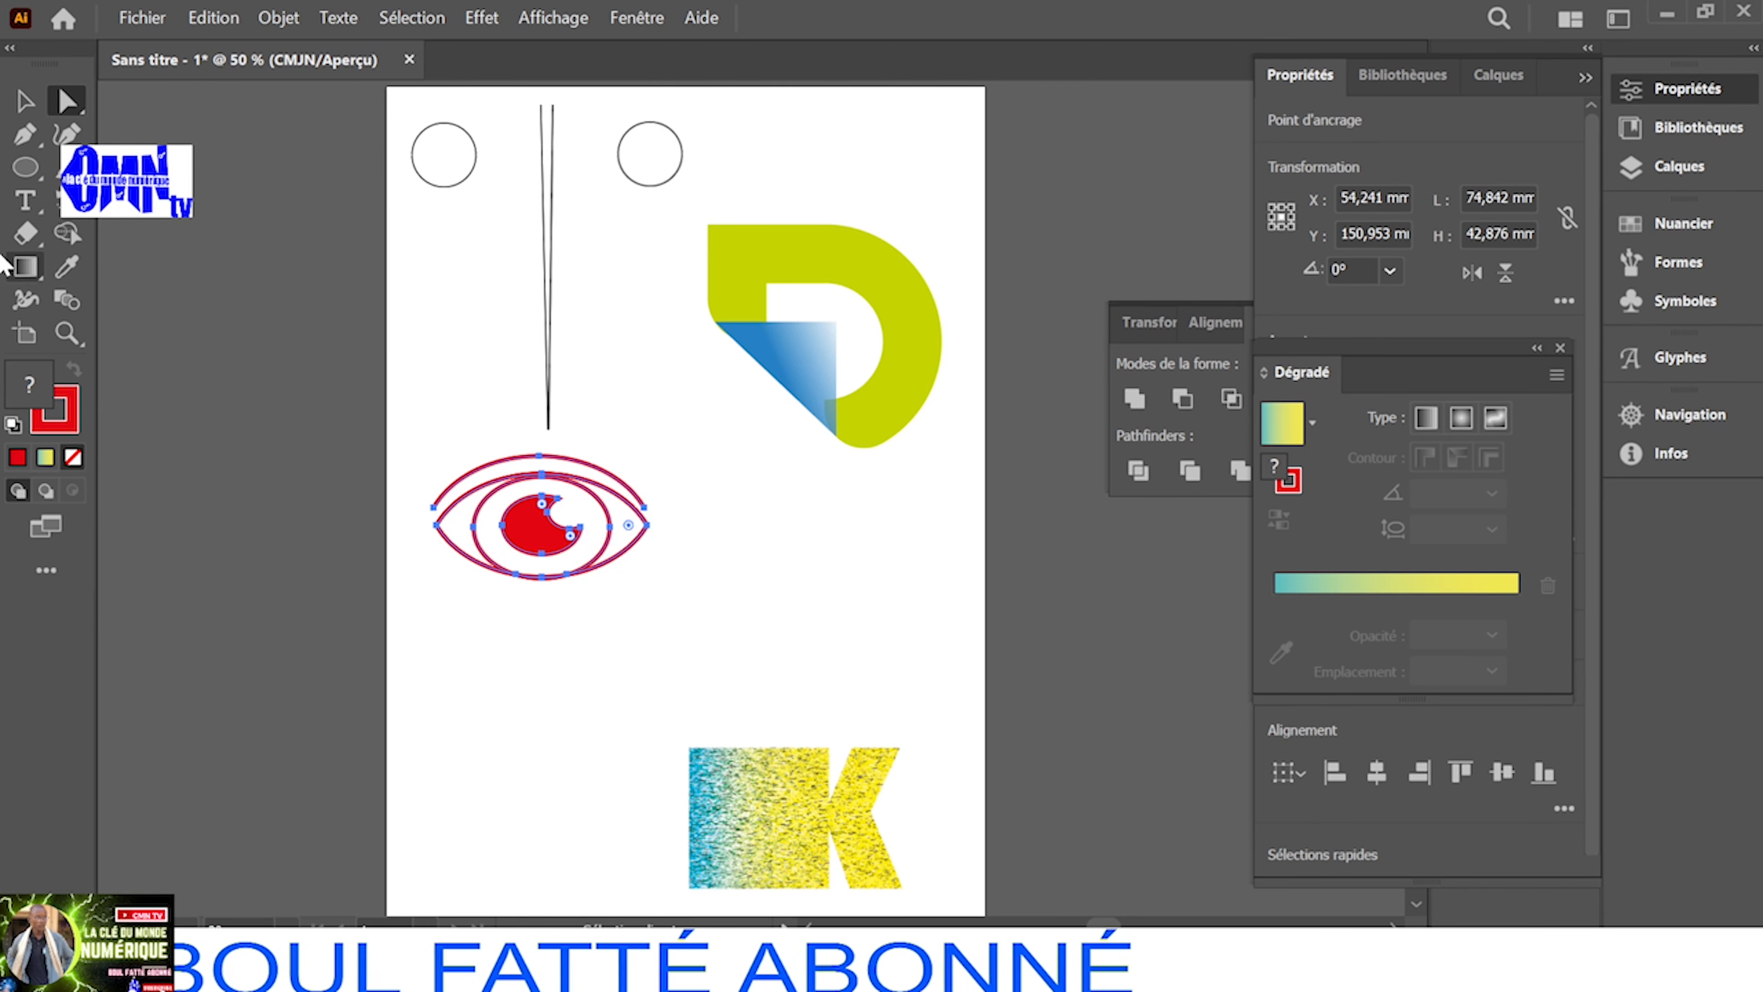
{"action": "left_click", "coordinate": [24, 103]}
{"action": "left_click_drag", "start_coordinate": [536, 544], "coordinate": [505, 846]}
Move the green D logo and the mirrored circles-and-lines artwork down to clear the upper part of the page
{"action": "left_click", "coordinate": [652, 655]}
{"action": "left_click_drag", "start_coordinate": [920, 344], "coordinate": [930, 609]}
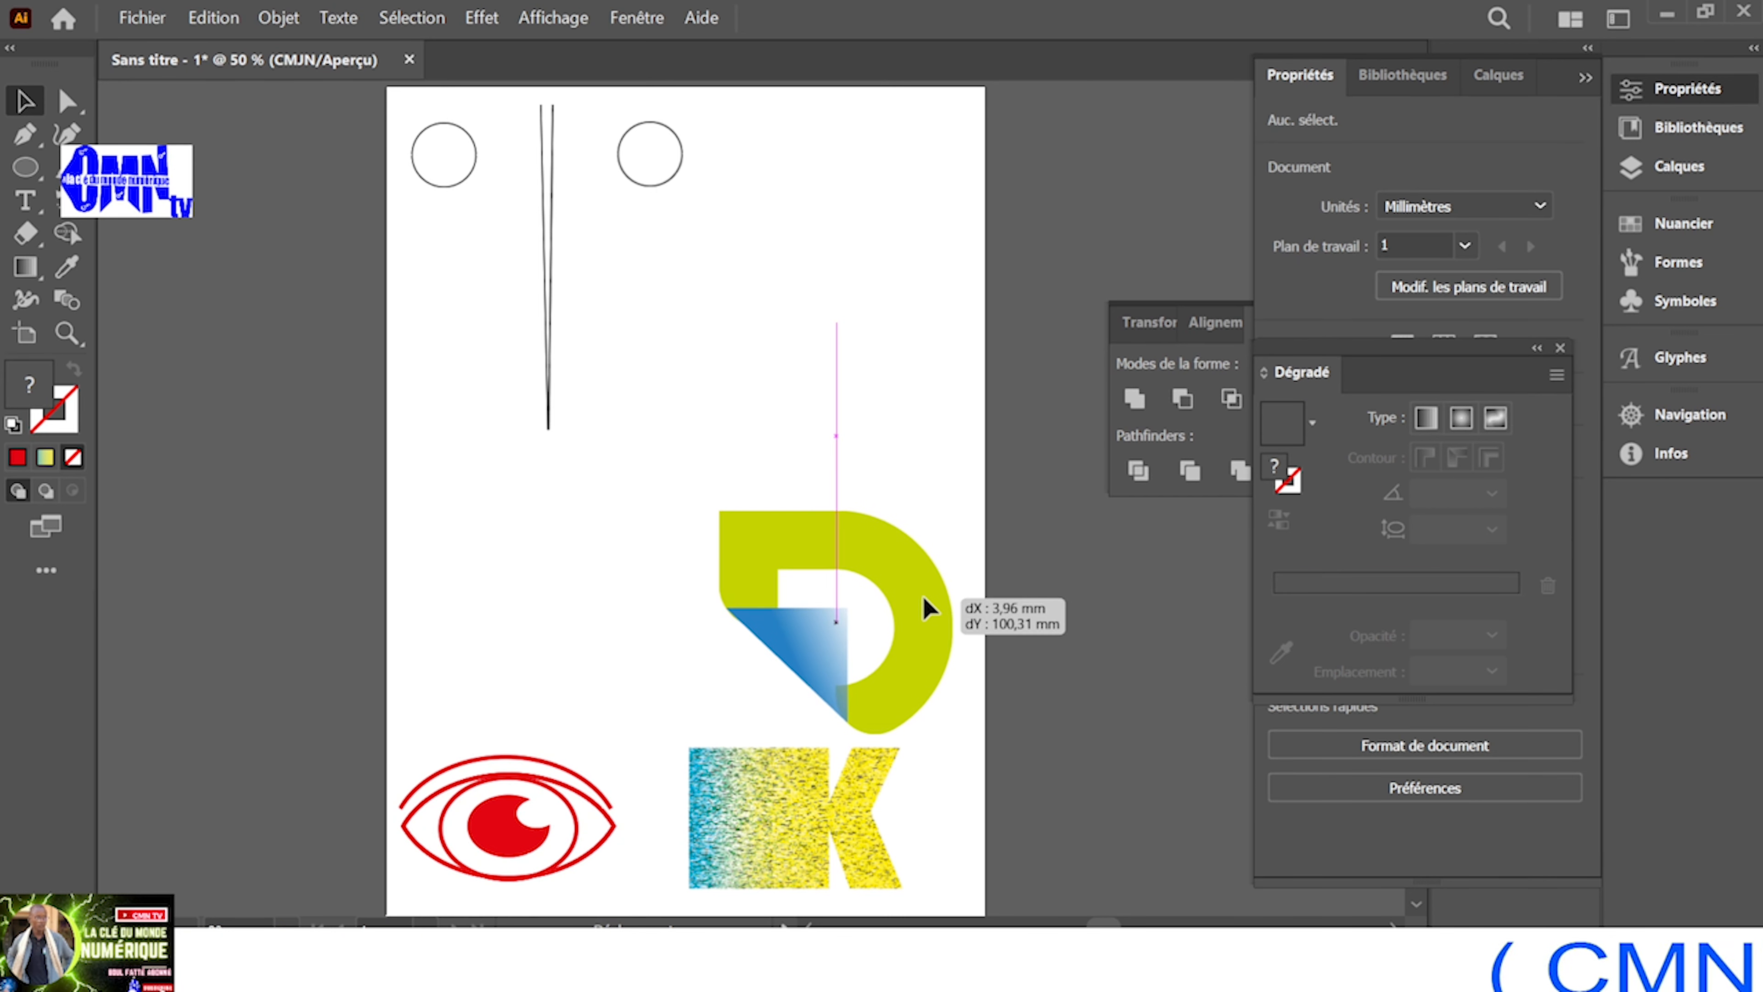
{"action": "left_click", "coordinate": [552, 270]}
{"action": "left_click", "coordinate": [541, 266]}
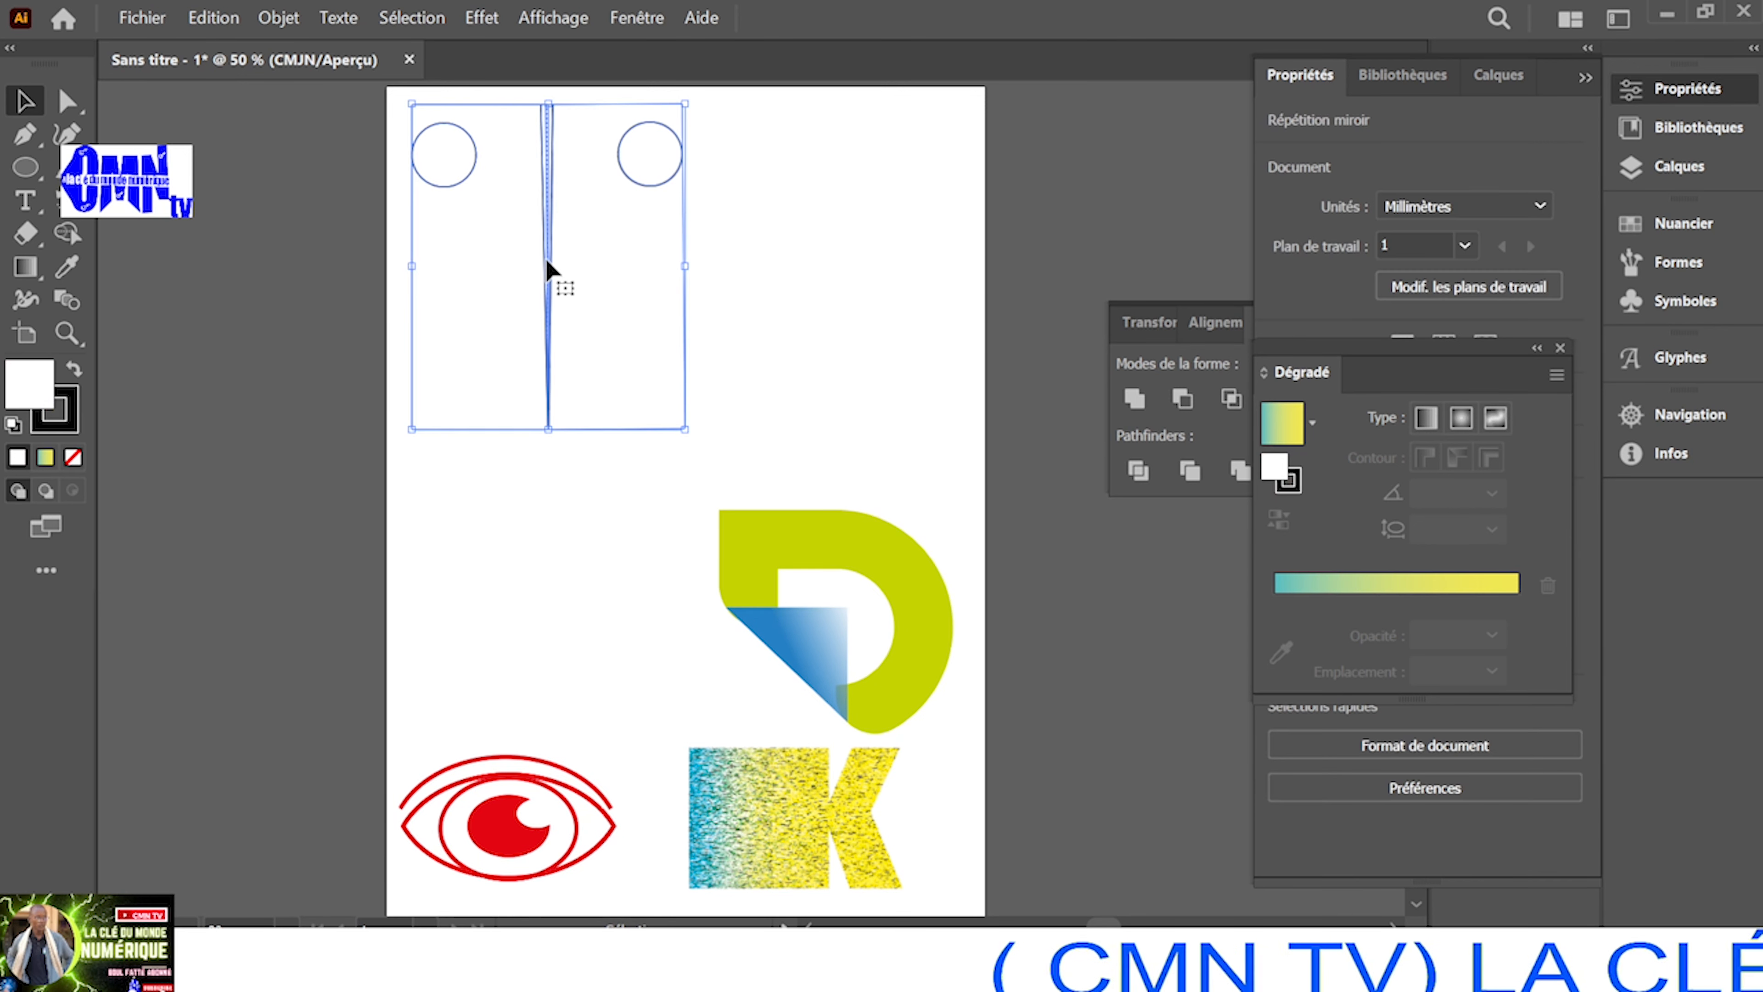
{"action": "left_click_drag", "start_coordinate": [543, 368], "coordinate": [551, 602]}
{"action": "left_click", "coordinate": [289, 594]}
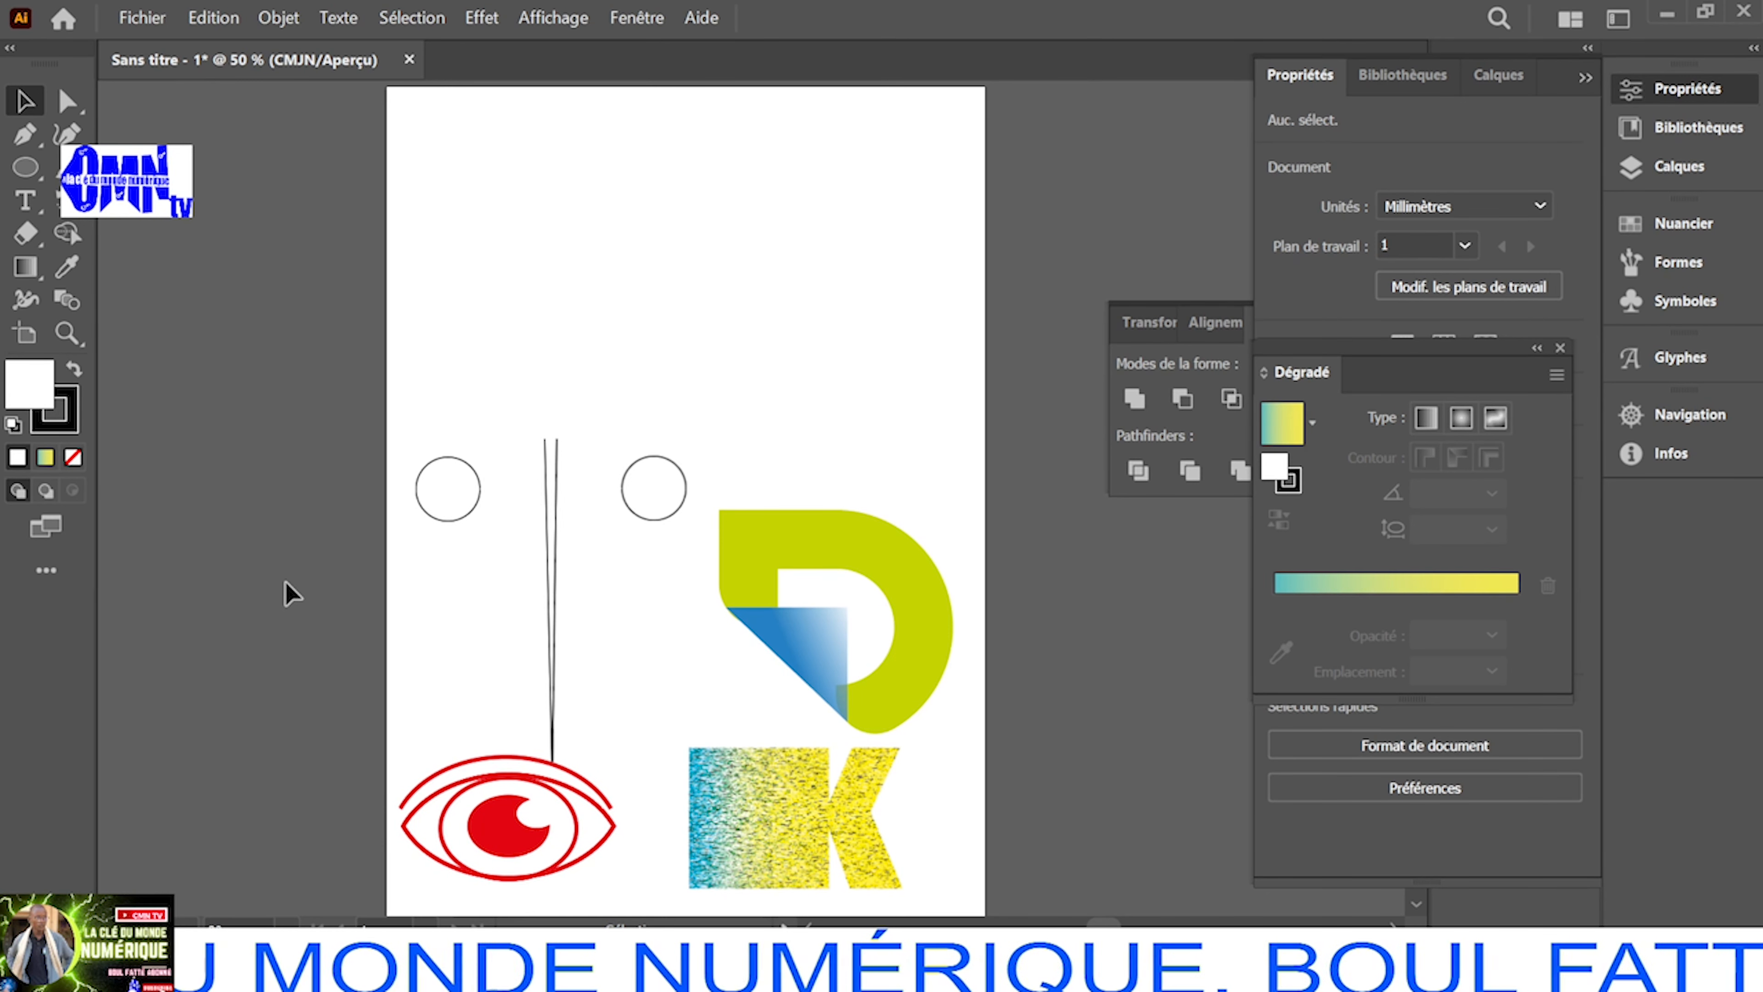
{"action": "left_click", "coordinate": [433, 520]}
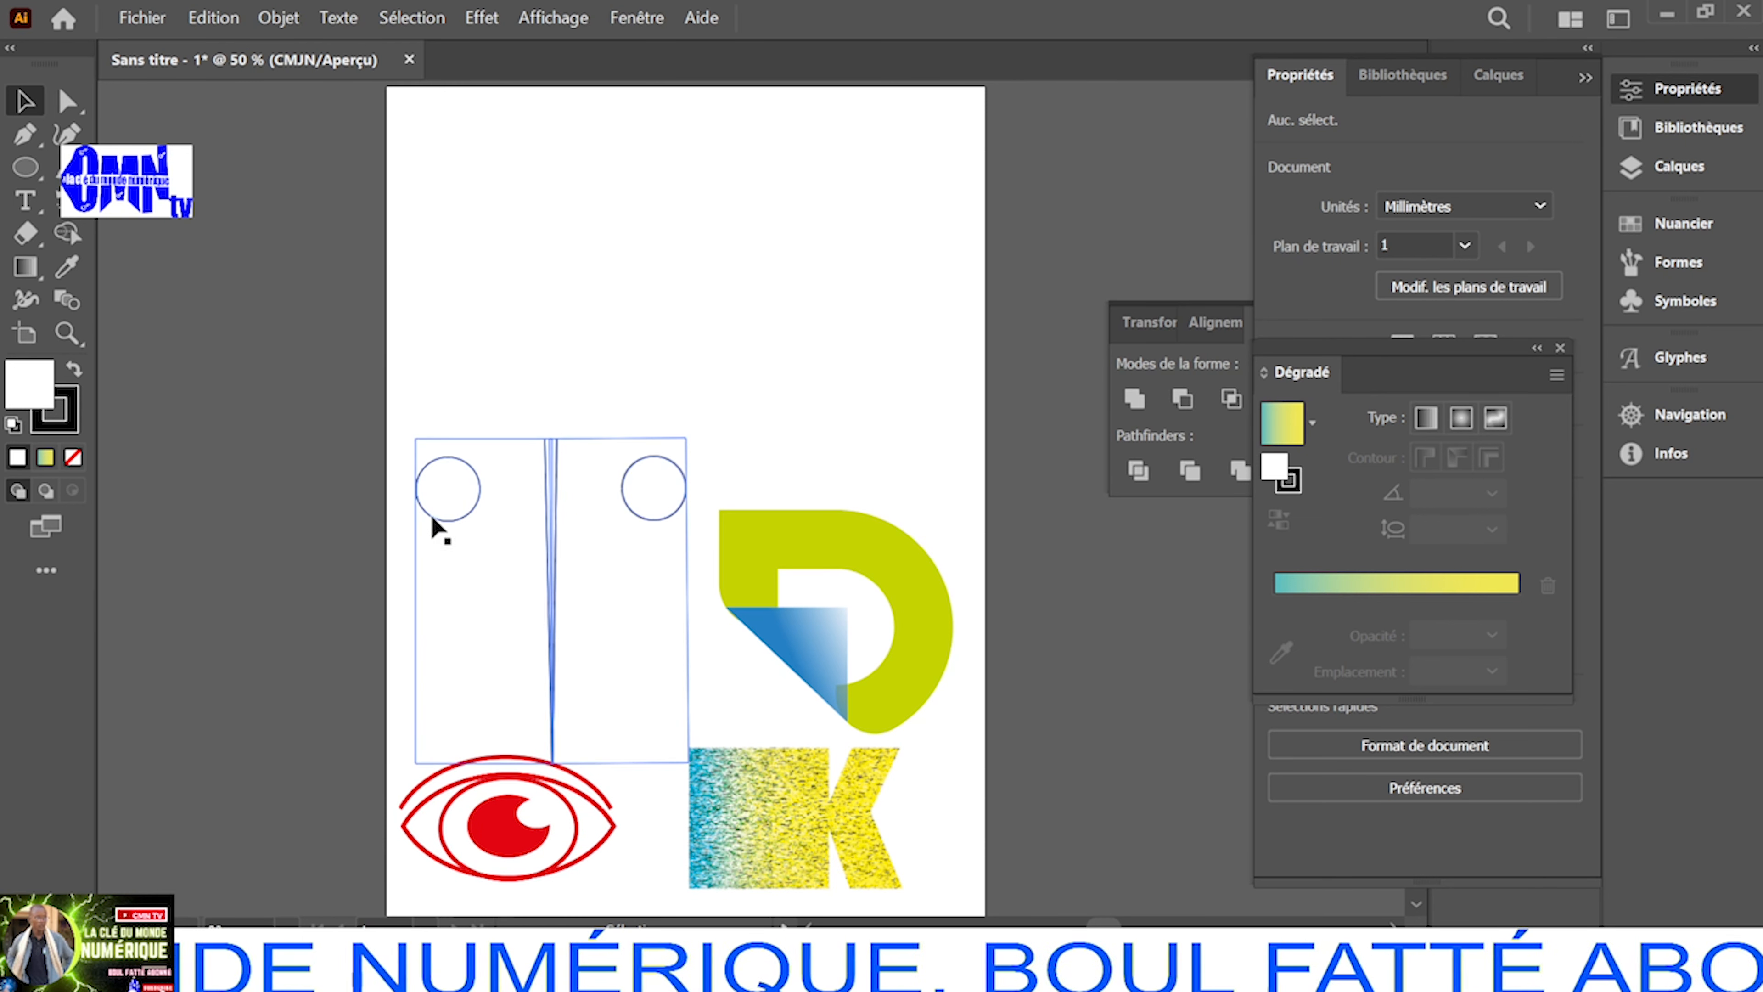
{"action": "left_click", "coordinate": [458, 480]}
{"action": "left_click", "coordinate": [420, 471]}
{"action": "left_click", "coordinate": [490, 456]}
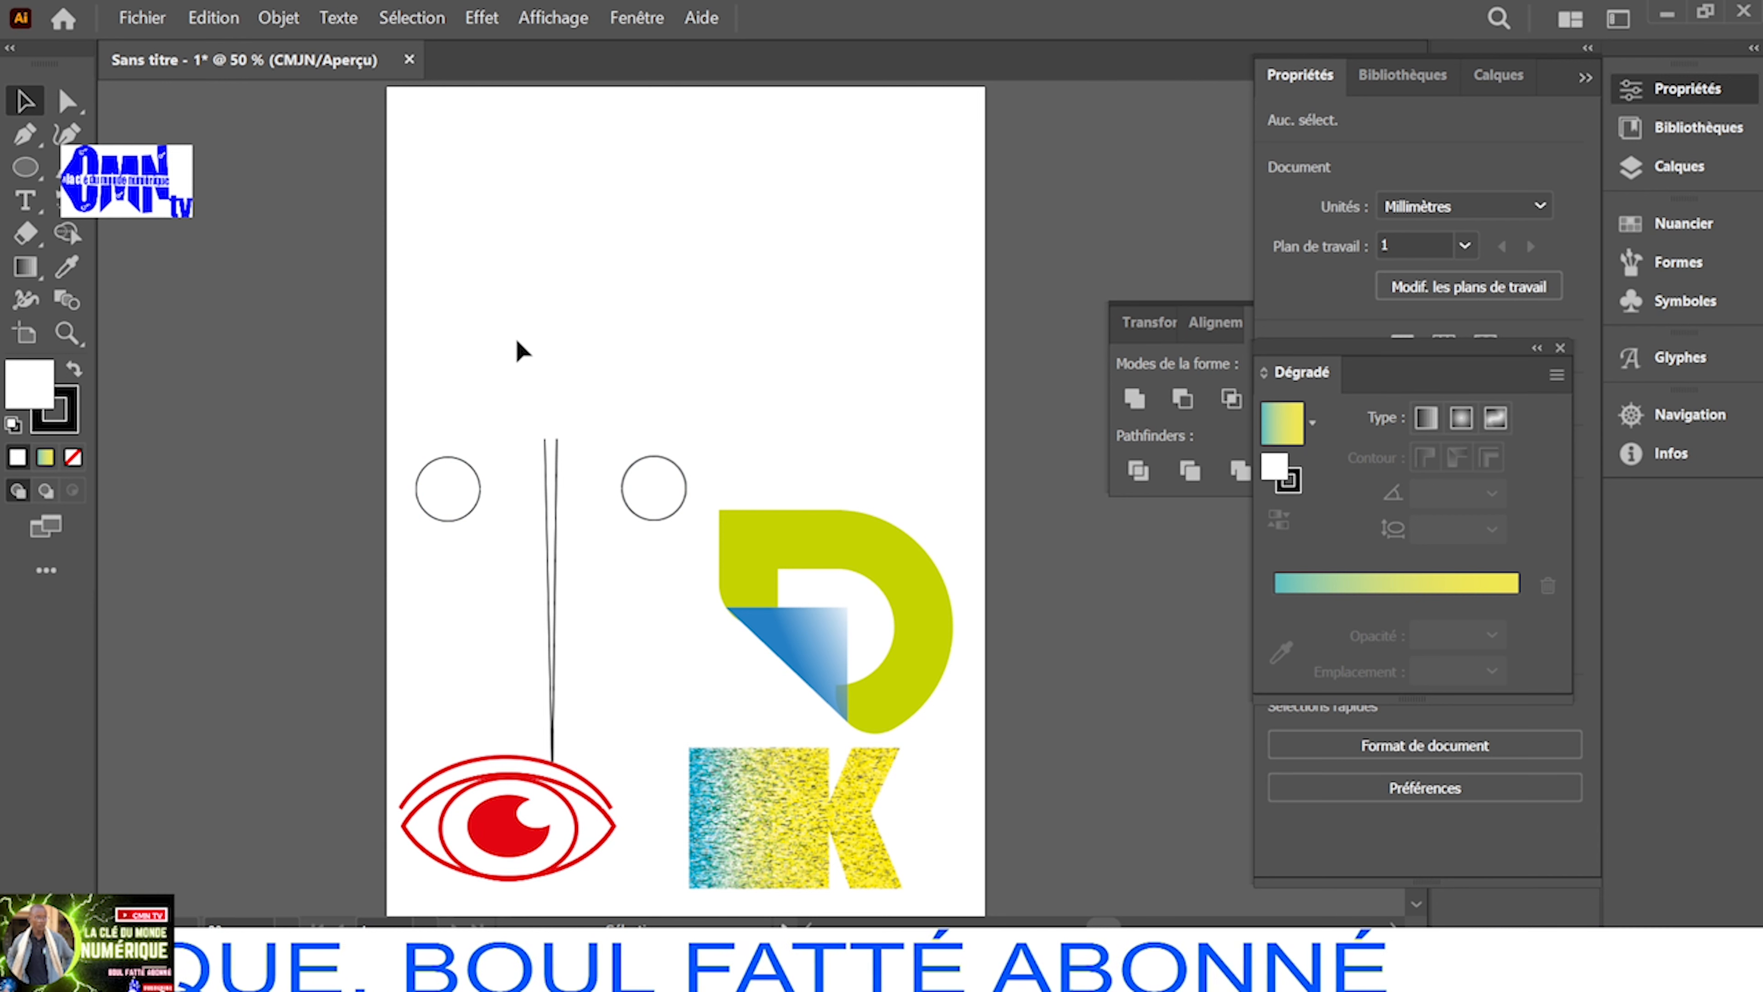
{"action": "left_click", "coordinate": [475, 504]}
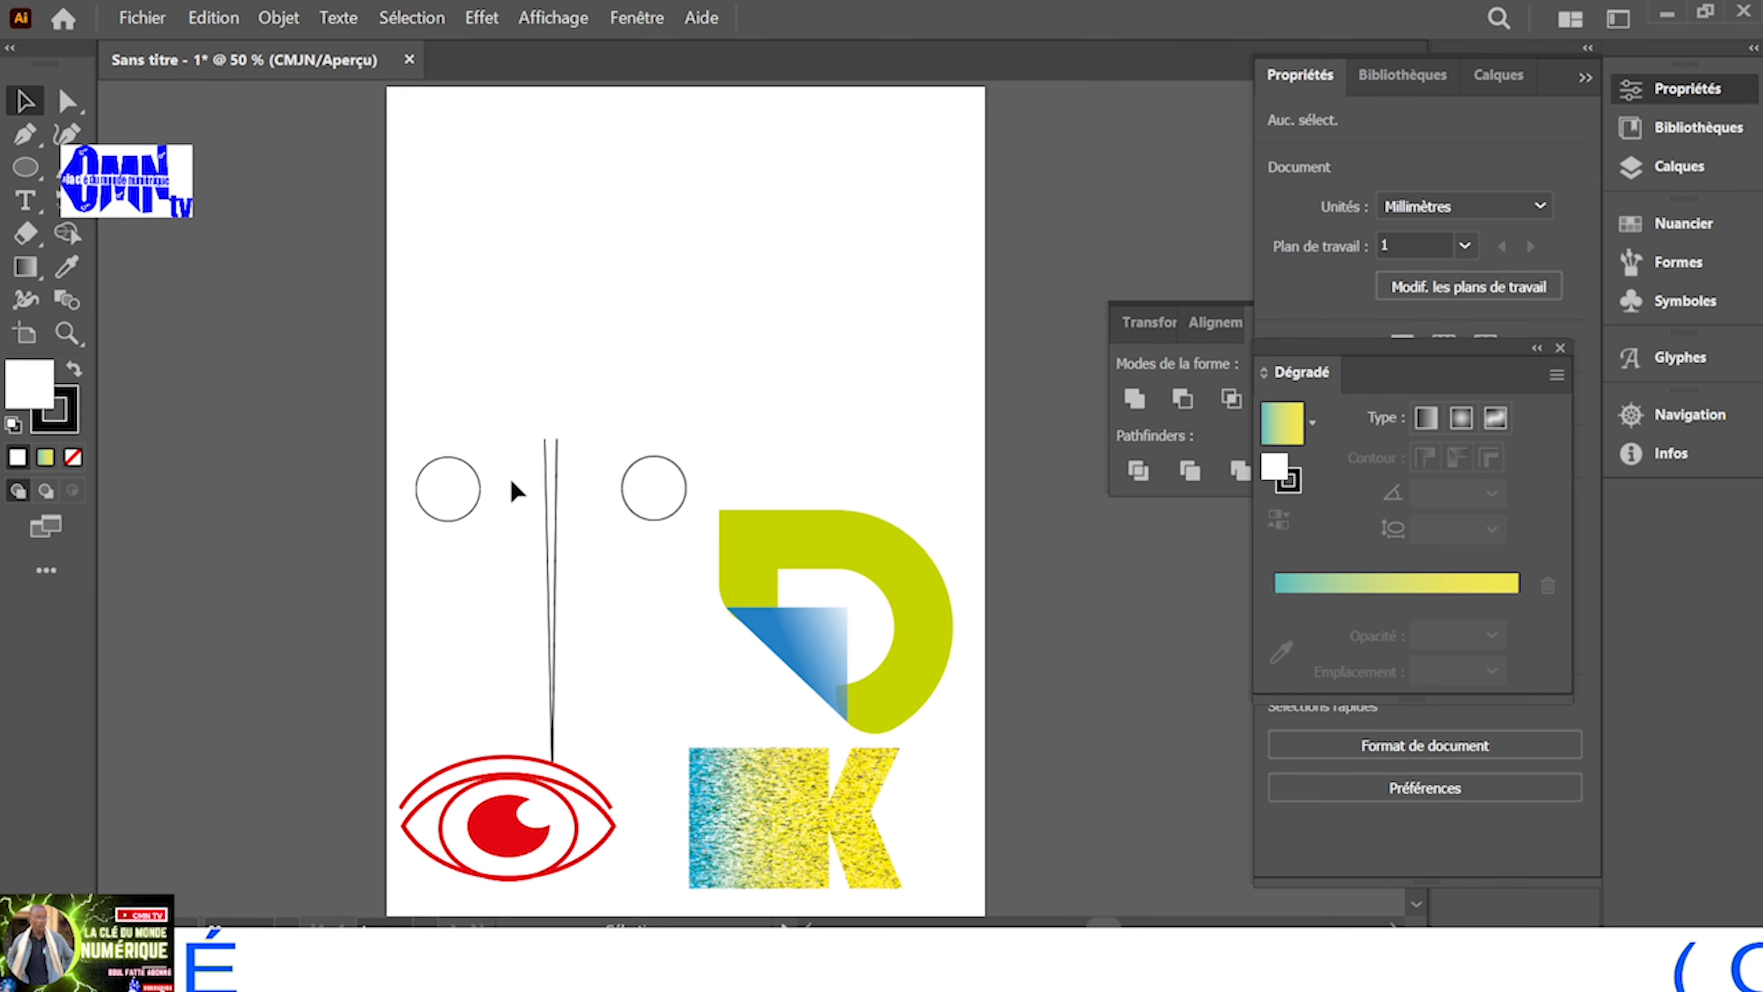
{"action": "left_click", "coordinate": [444, 458]}
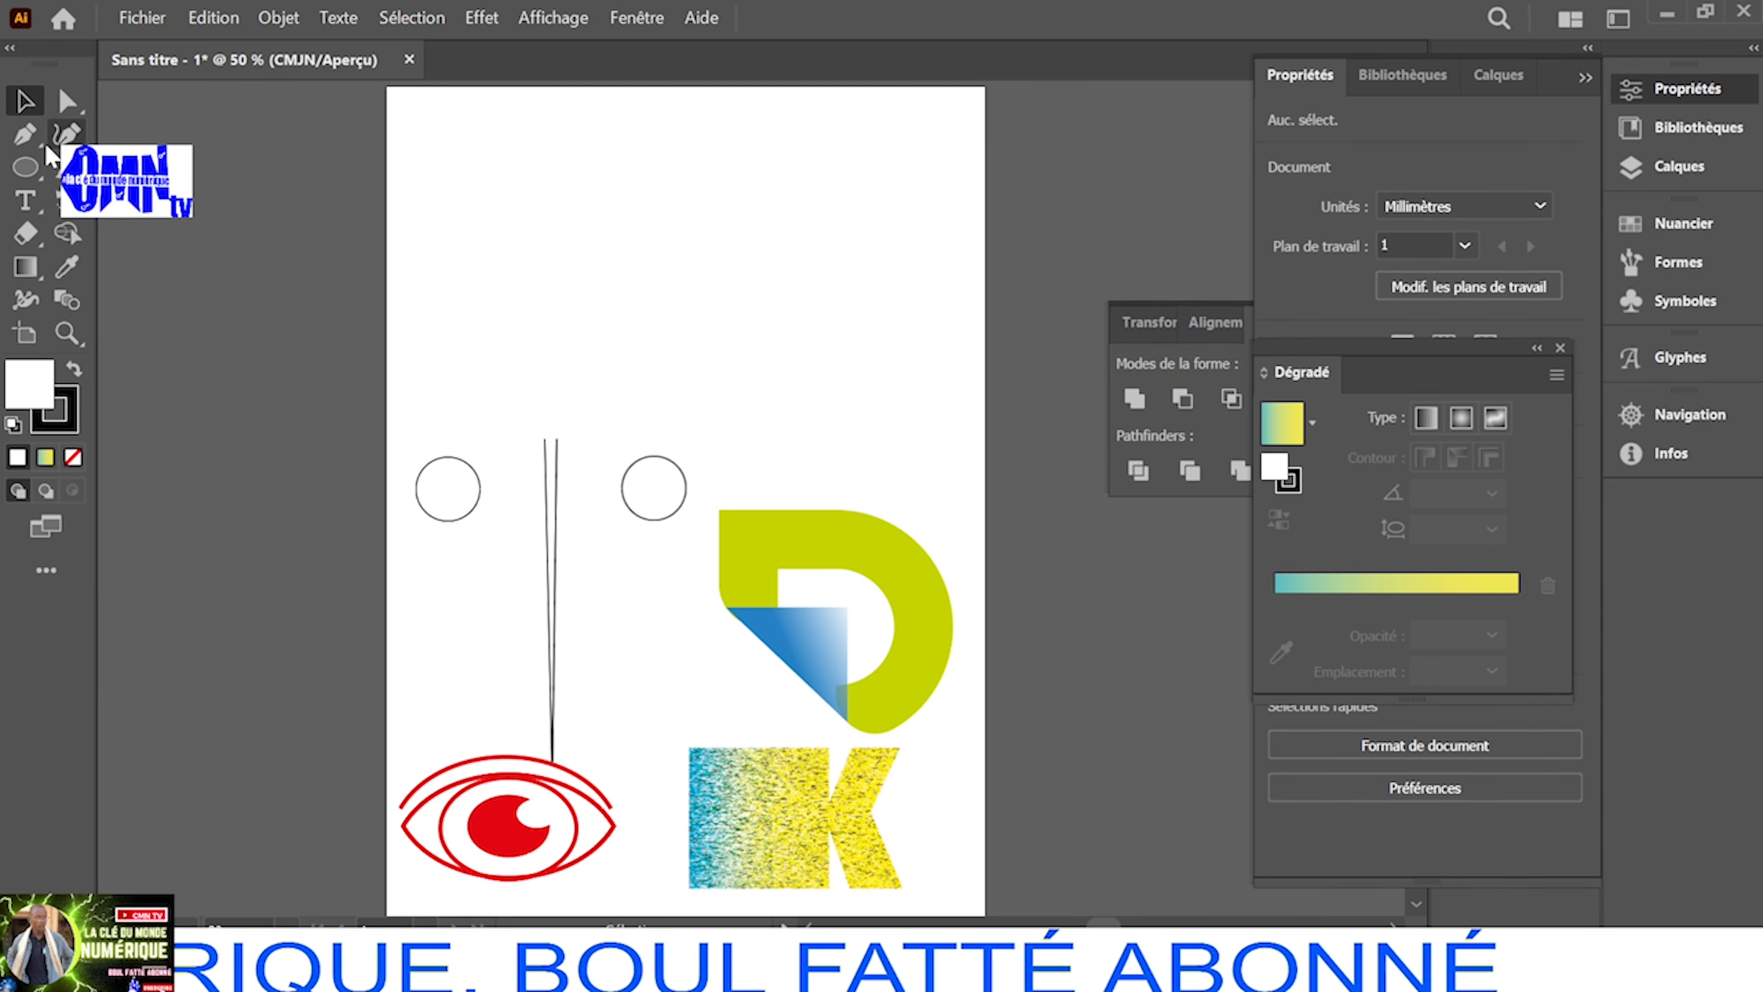
Draw a vertical line about 50 mm long with the Pen tool near the page top and shift it right to X about 92 mm
{"action": "left_click", "coordinate": [25, 133]}
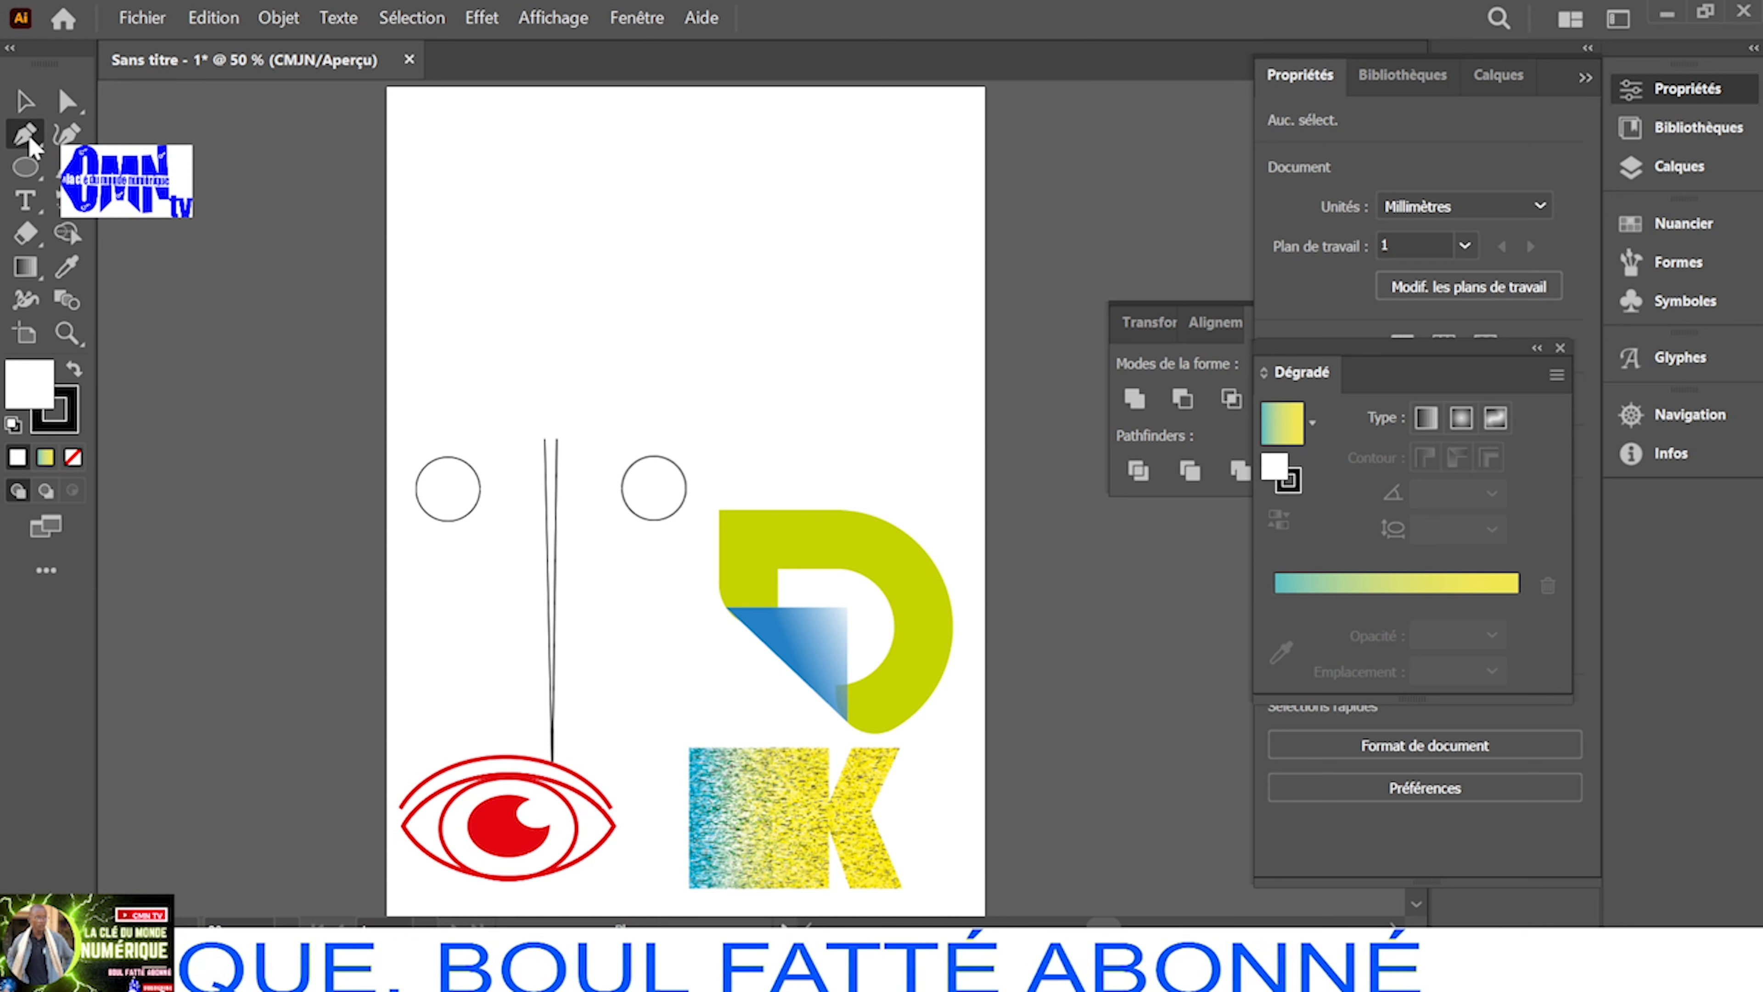
{"action": "left_click", "coordinate": [571, 129]}
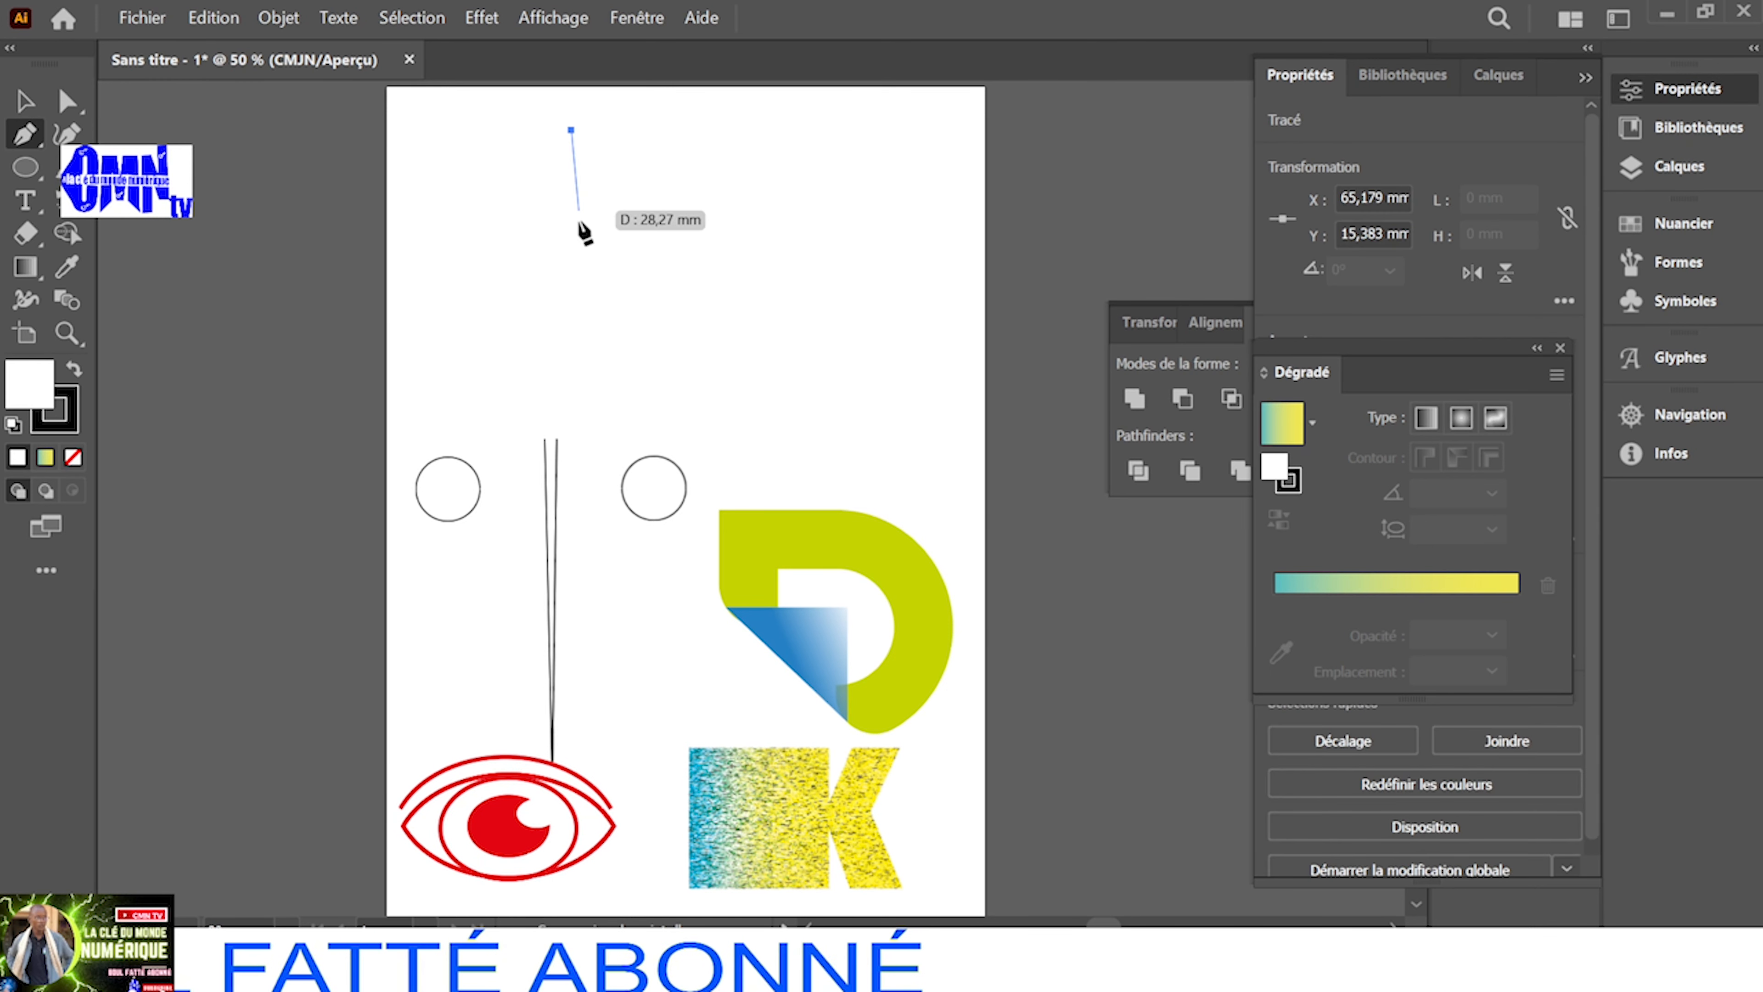
{"action": "left_click", "coordinate": [572, 271]}
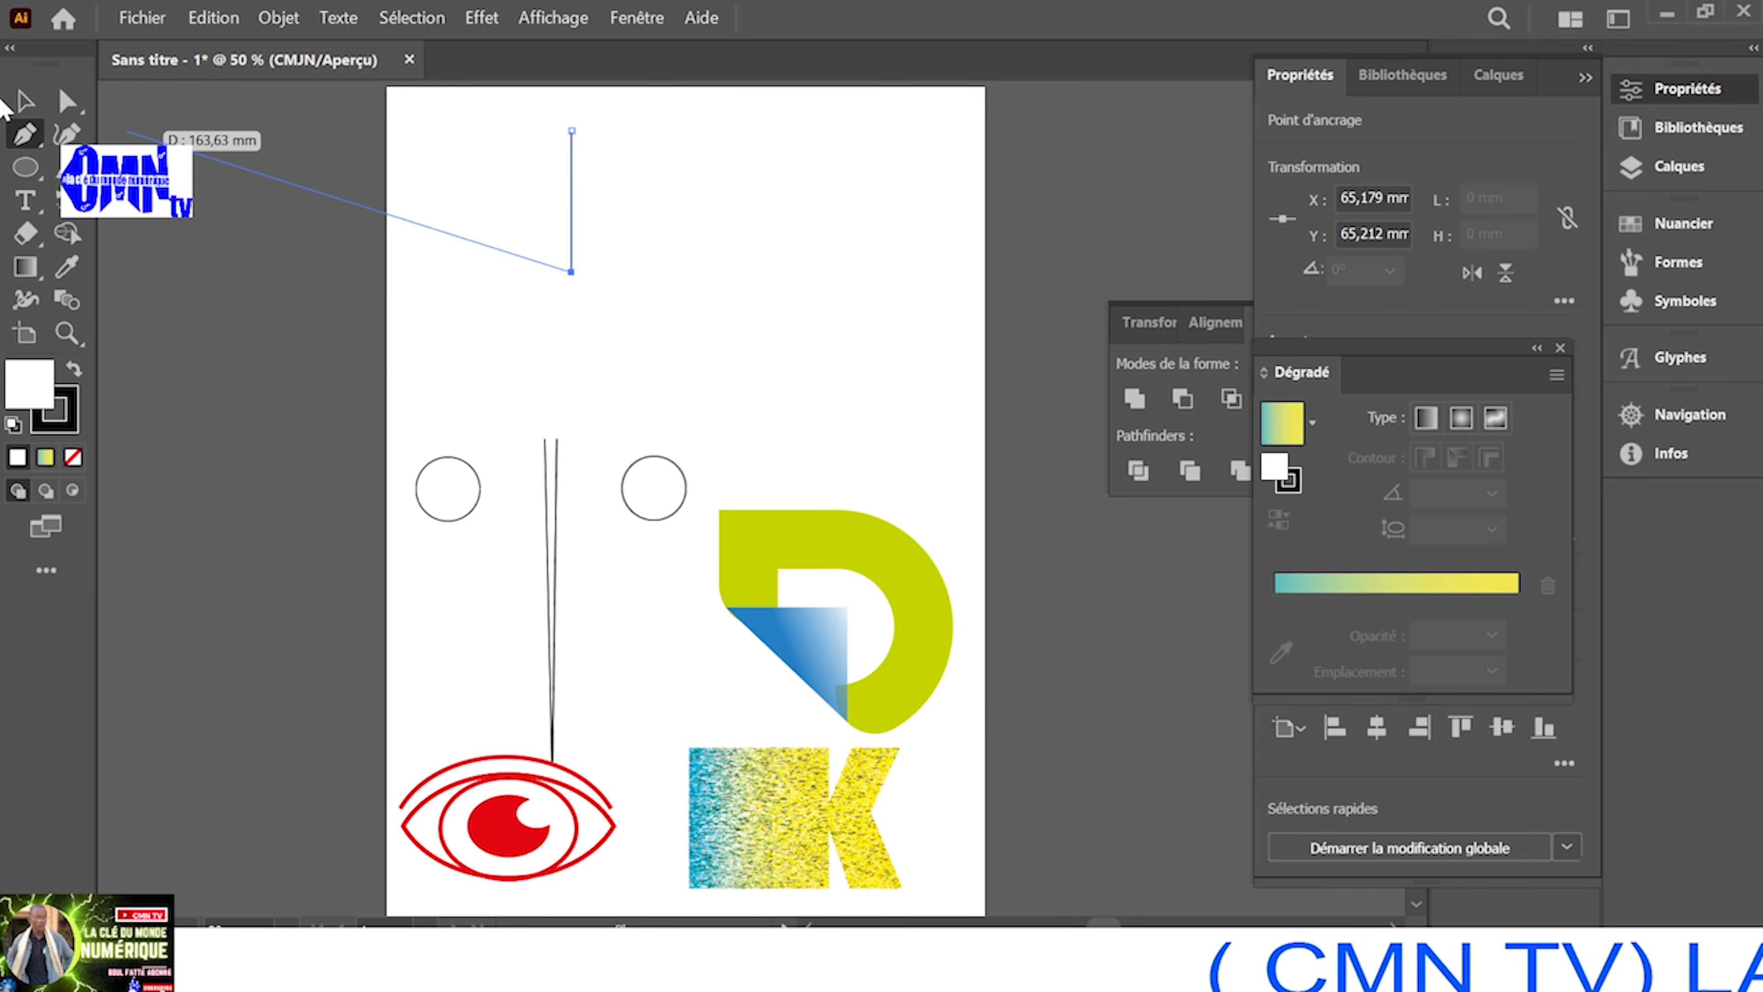
{"action": "left_click", "coordinate": [25, 102]}
{"action": "left_click_drag", "start_coordinate": [572, 235], "coordinate": [642, 253]}
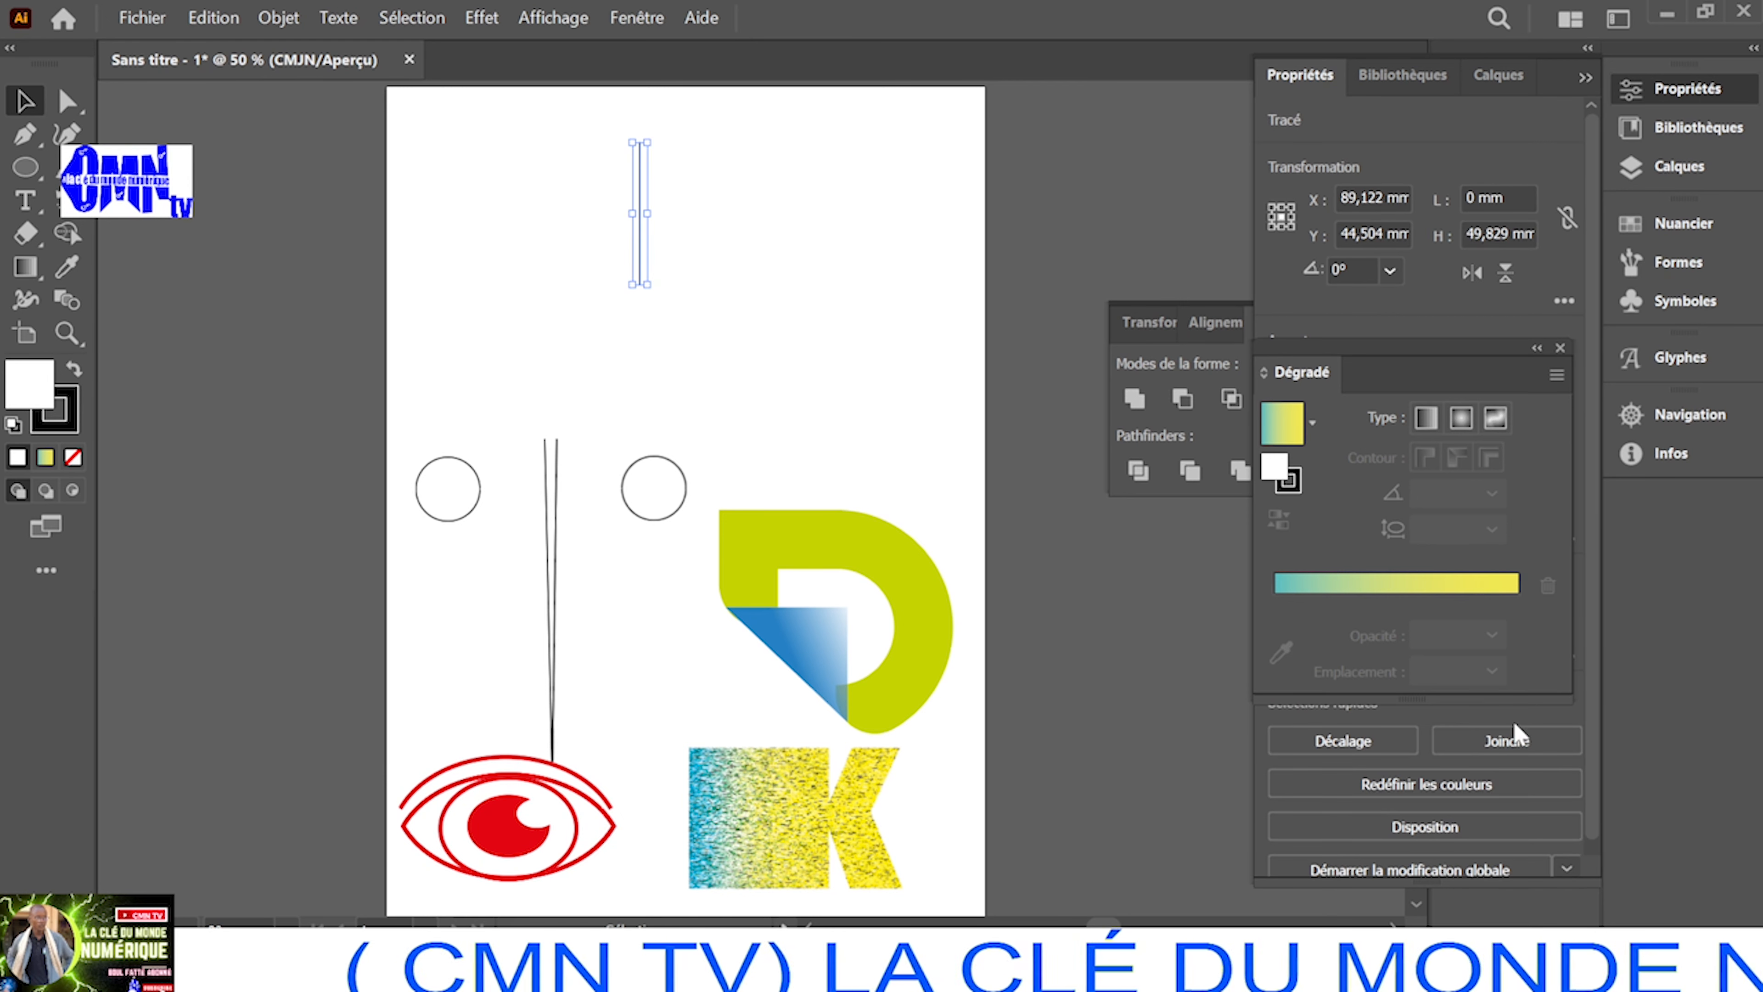
{"action": "left_click", "coordinate": [1596, 806]}
{"action": "left_click_drag", "start_coordinate": [1596, 806], "coordinate": [1605, 729]}
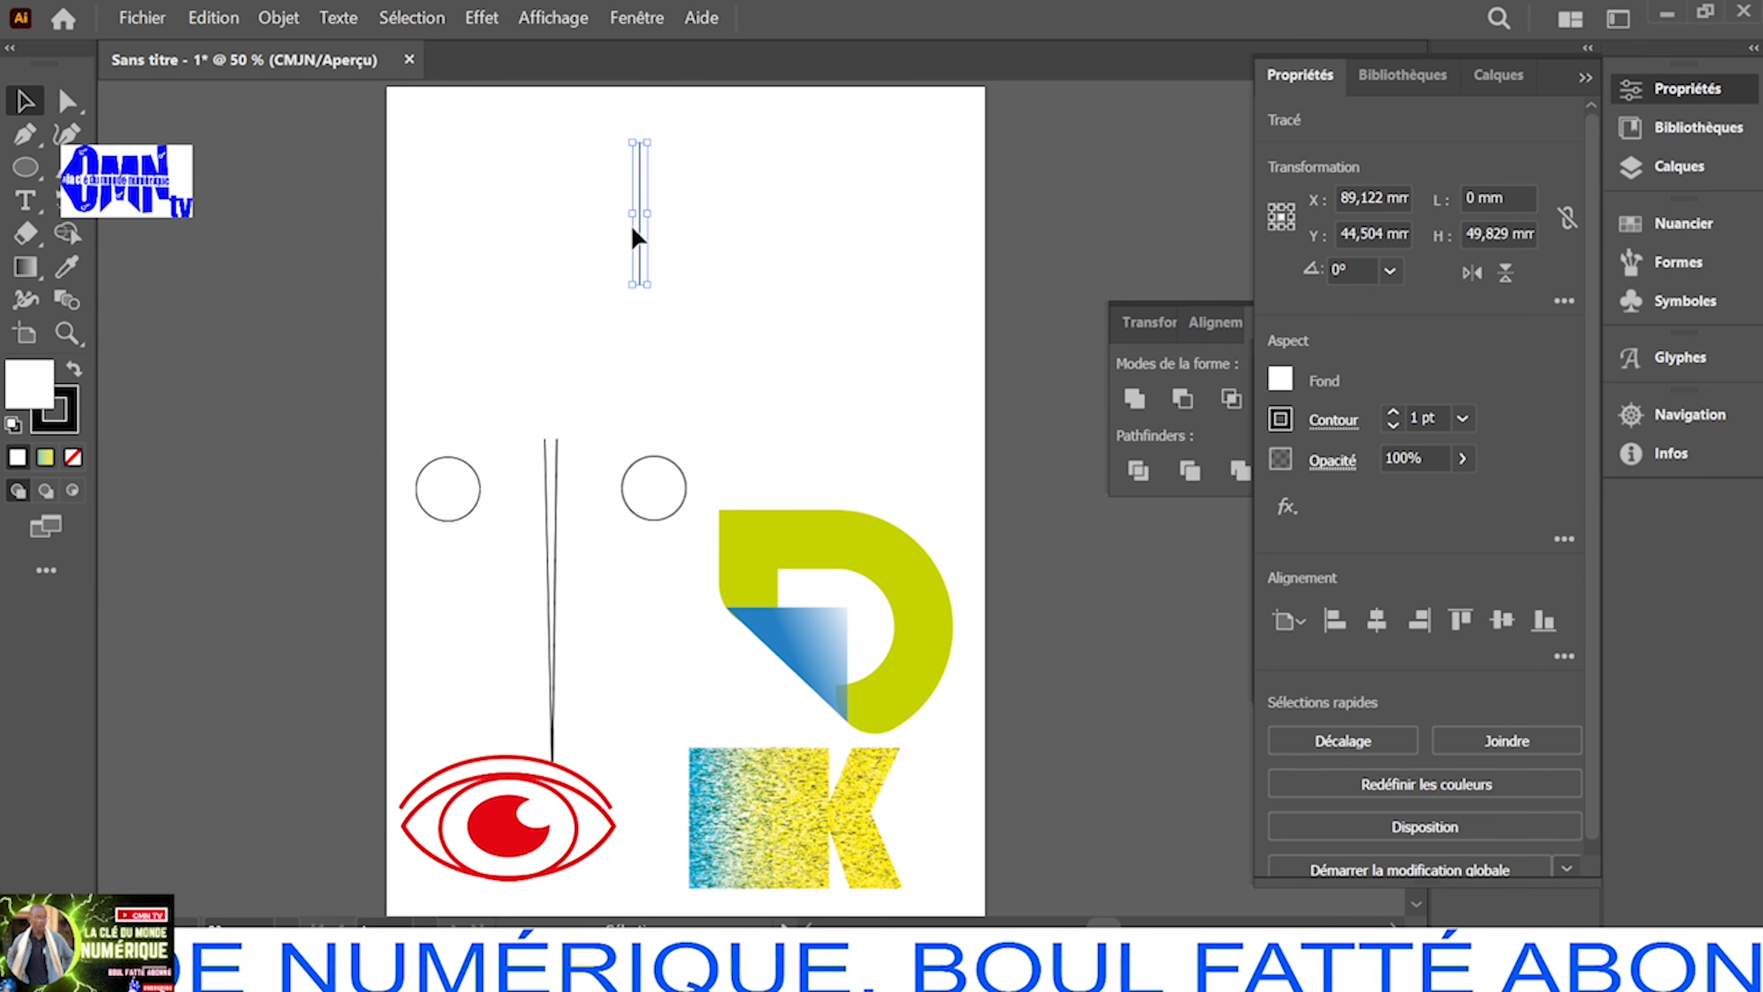
{"action": "left_click_drag", "start_coordinate": [640, 237], "coordinate": [647, 238]}
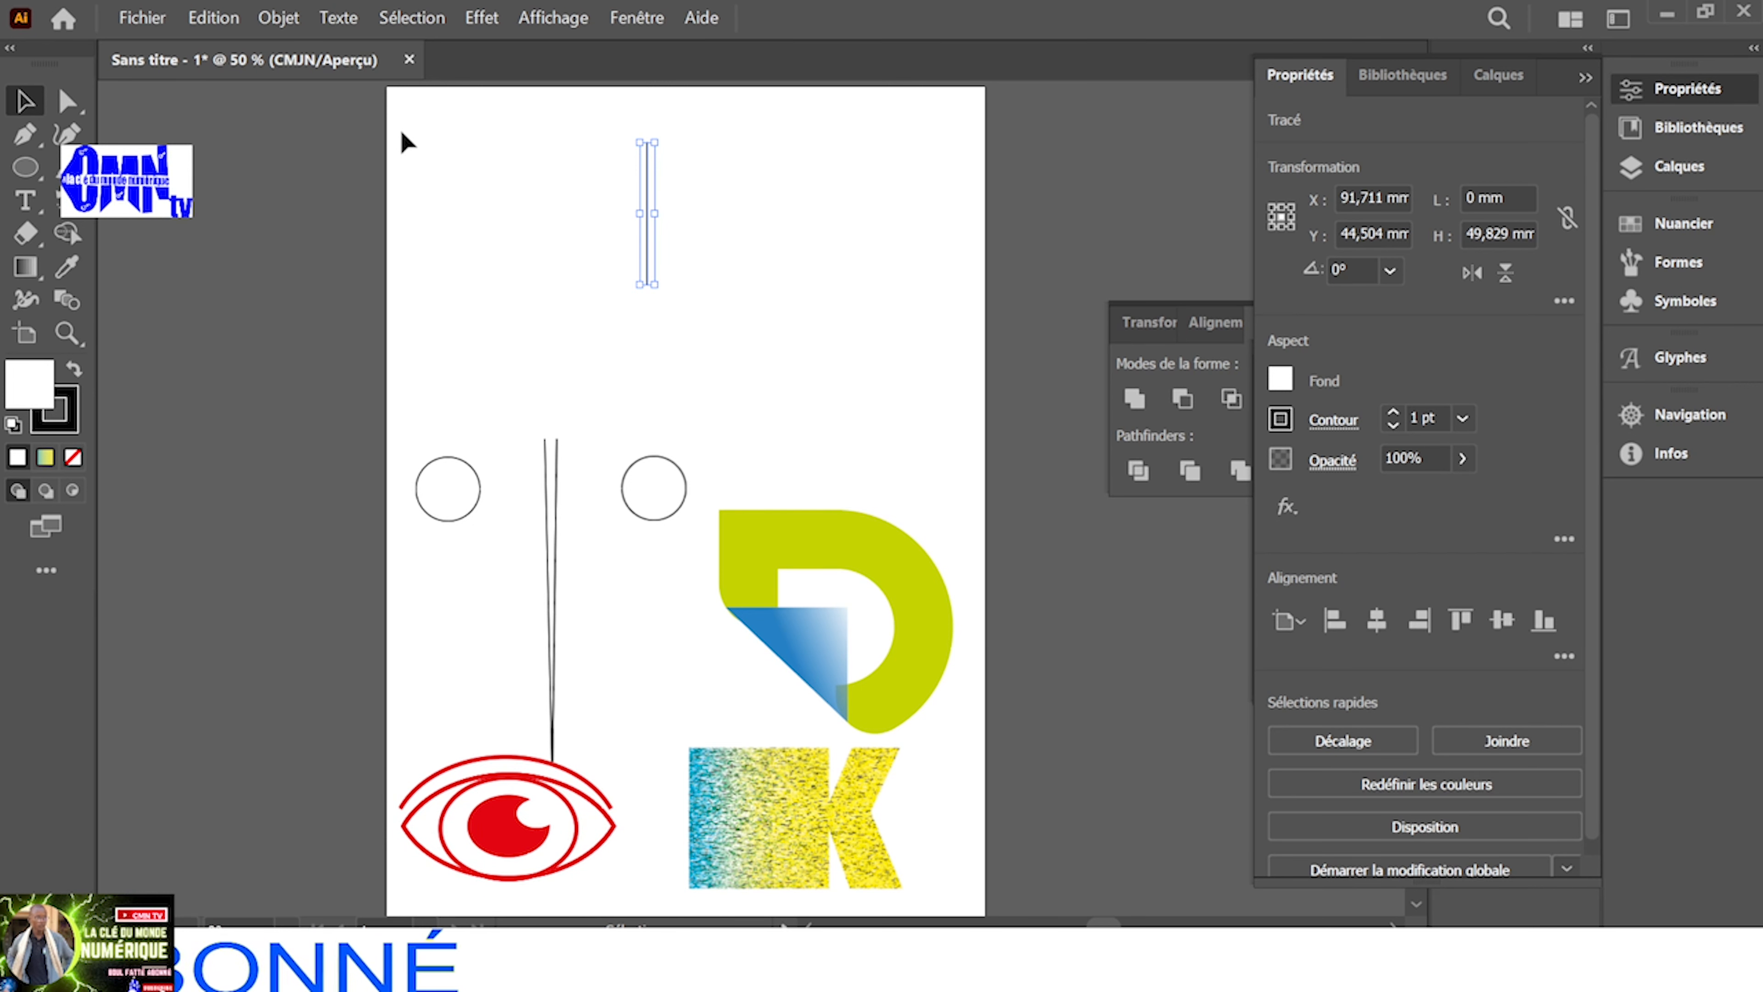
Apply a mirror repeat to the vertical line and deselect the line
{"action": "left_click", "coordinate": [295, 31]}
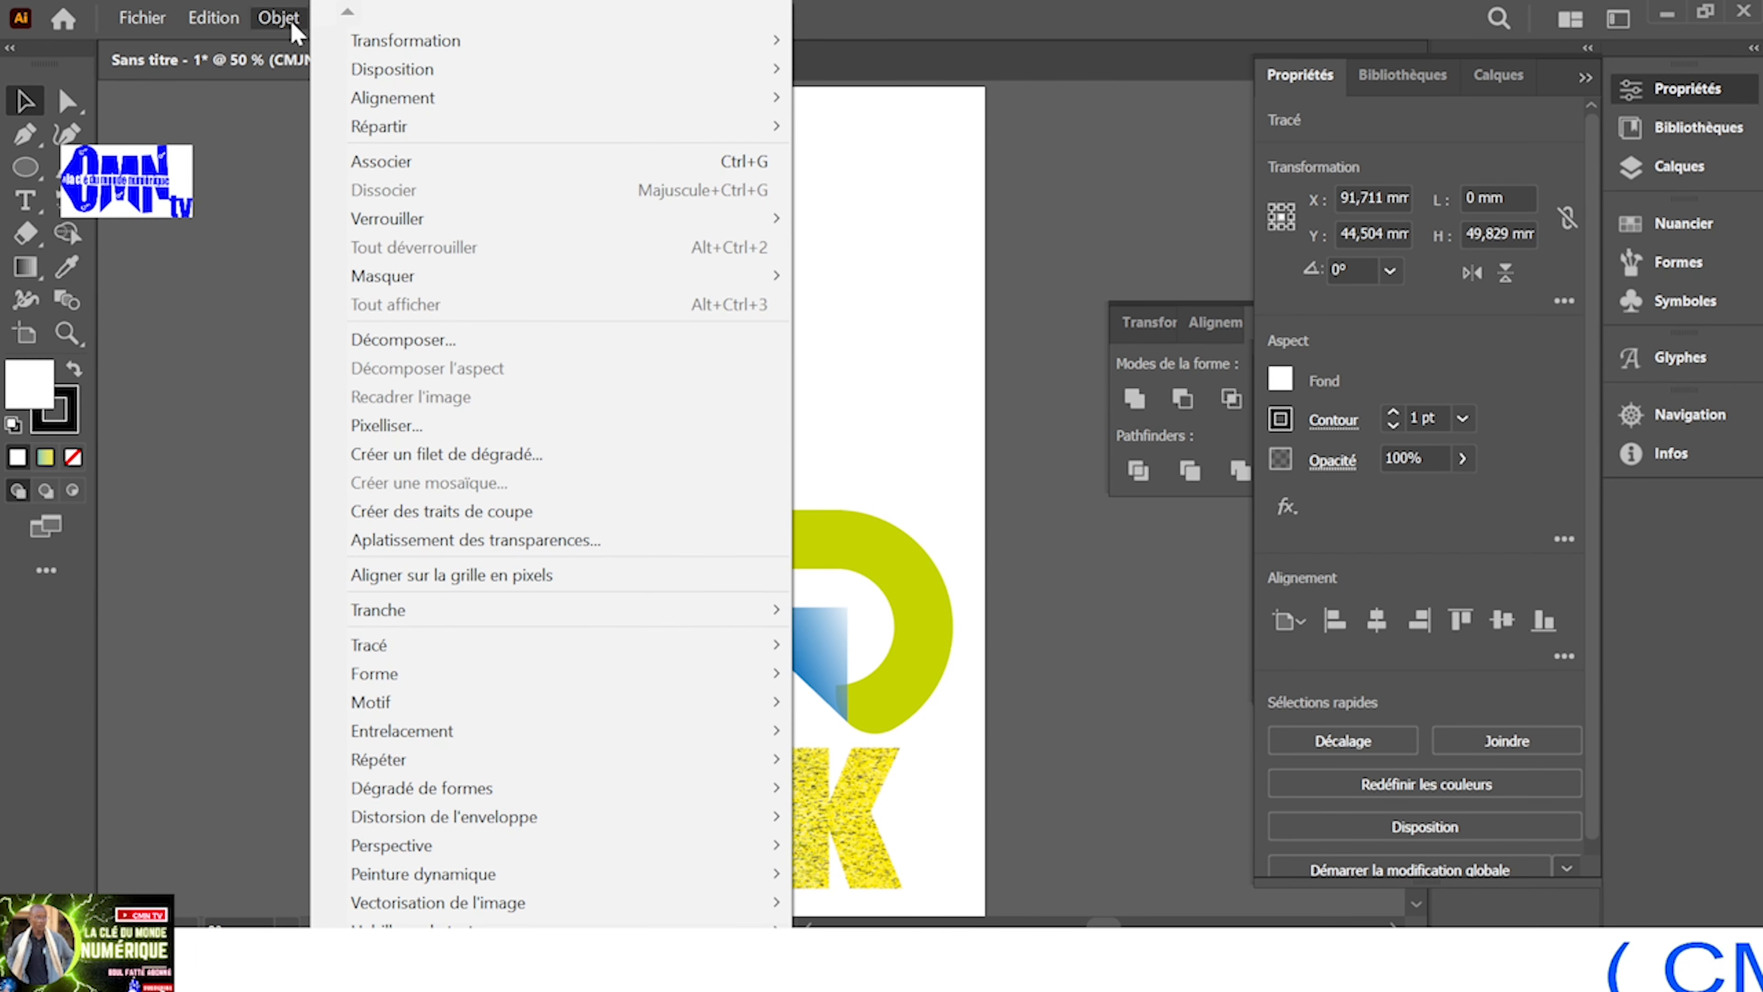
{"action": "mouse_move", "coordinate": [526, 602]}
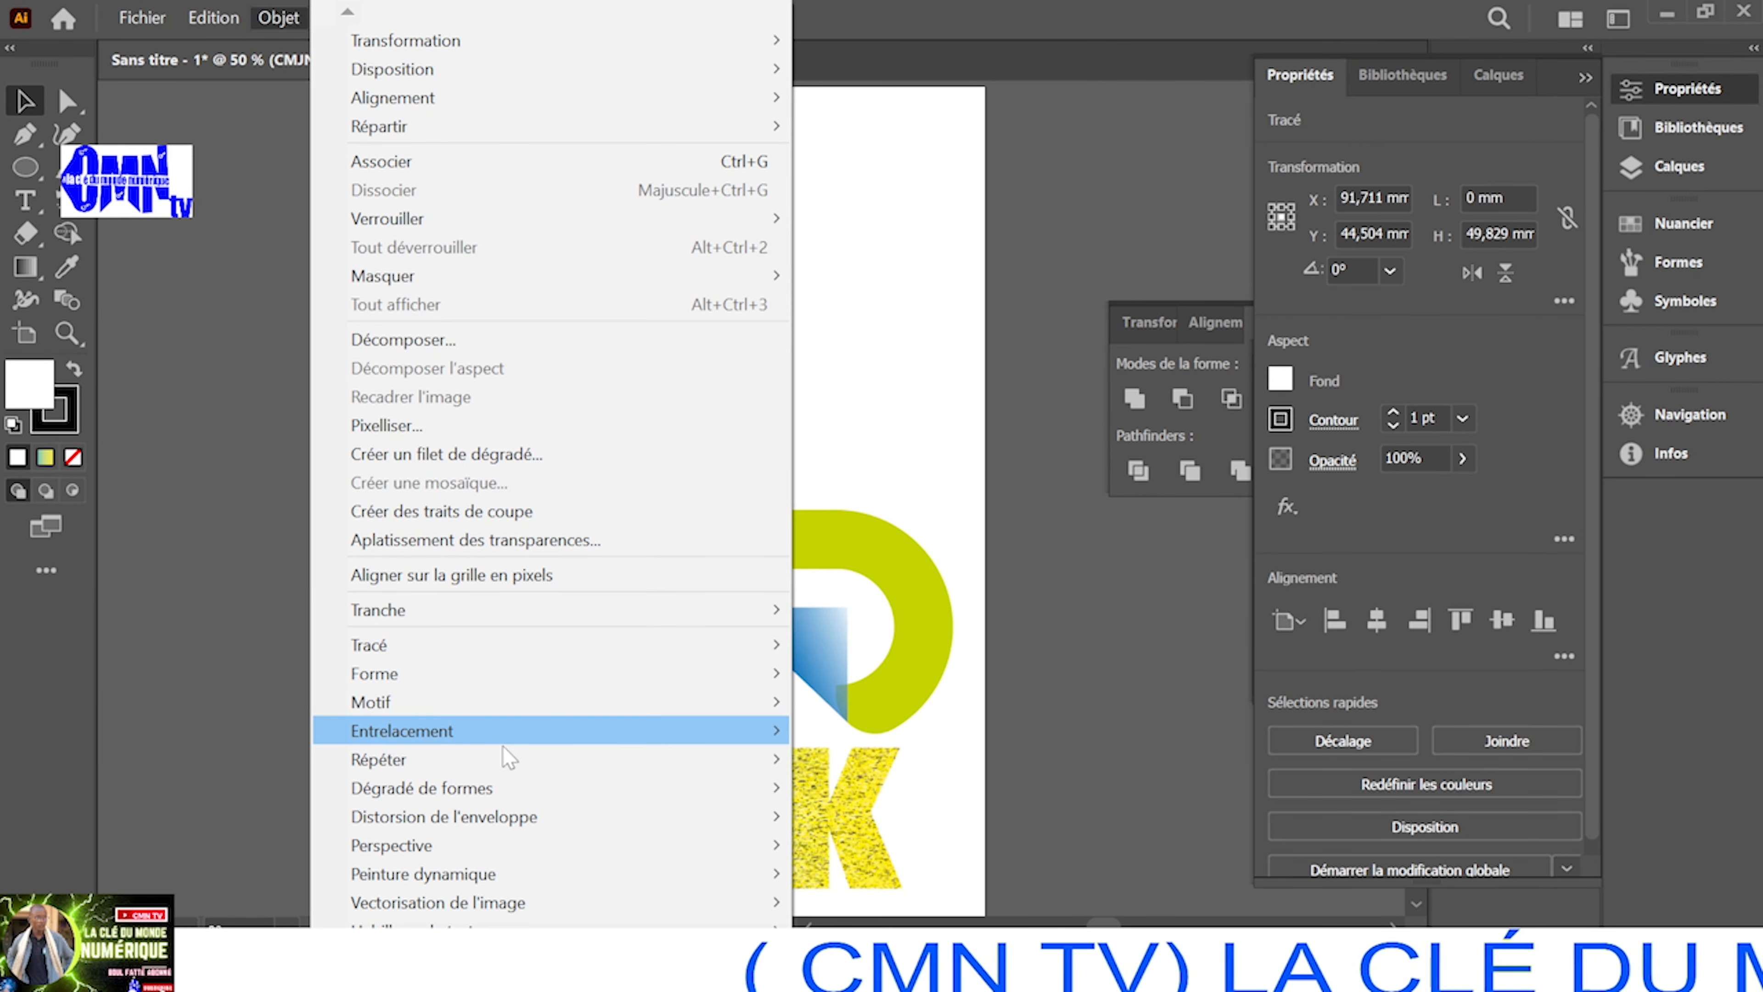
{"action": "mouse_move", "coordinate": [505, 759]}
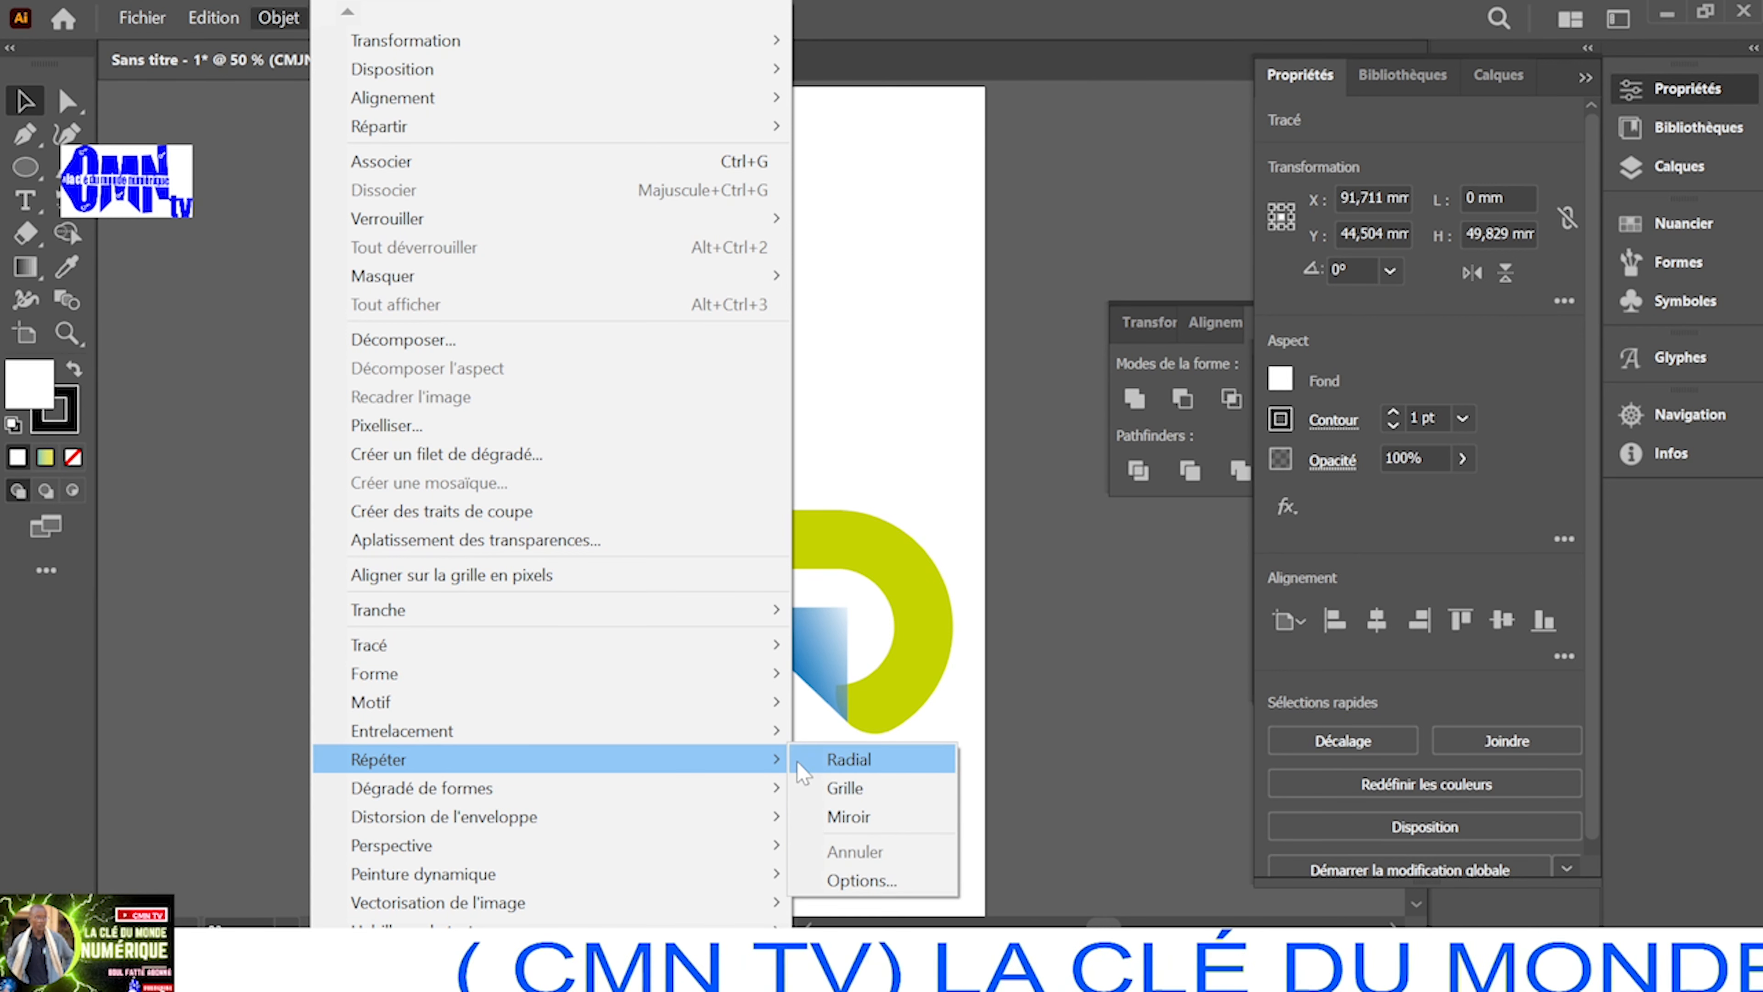
{"action": "left_click", "coordinate": [868, 814]}
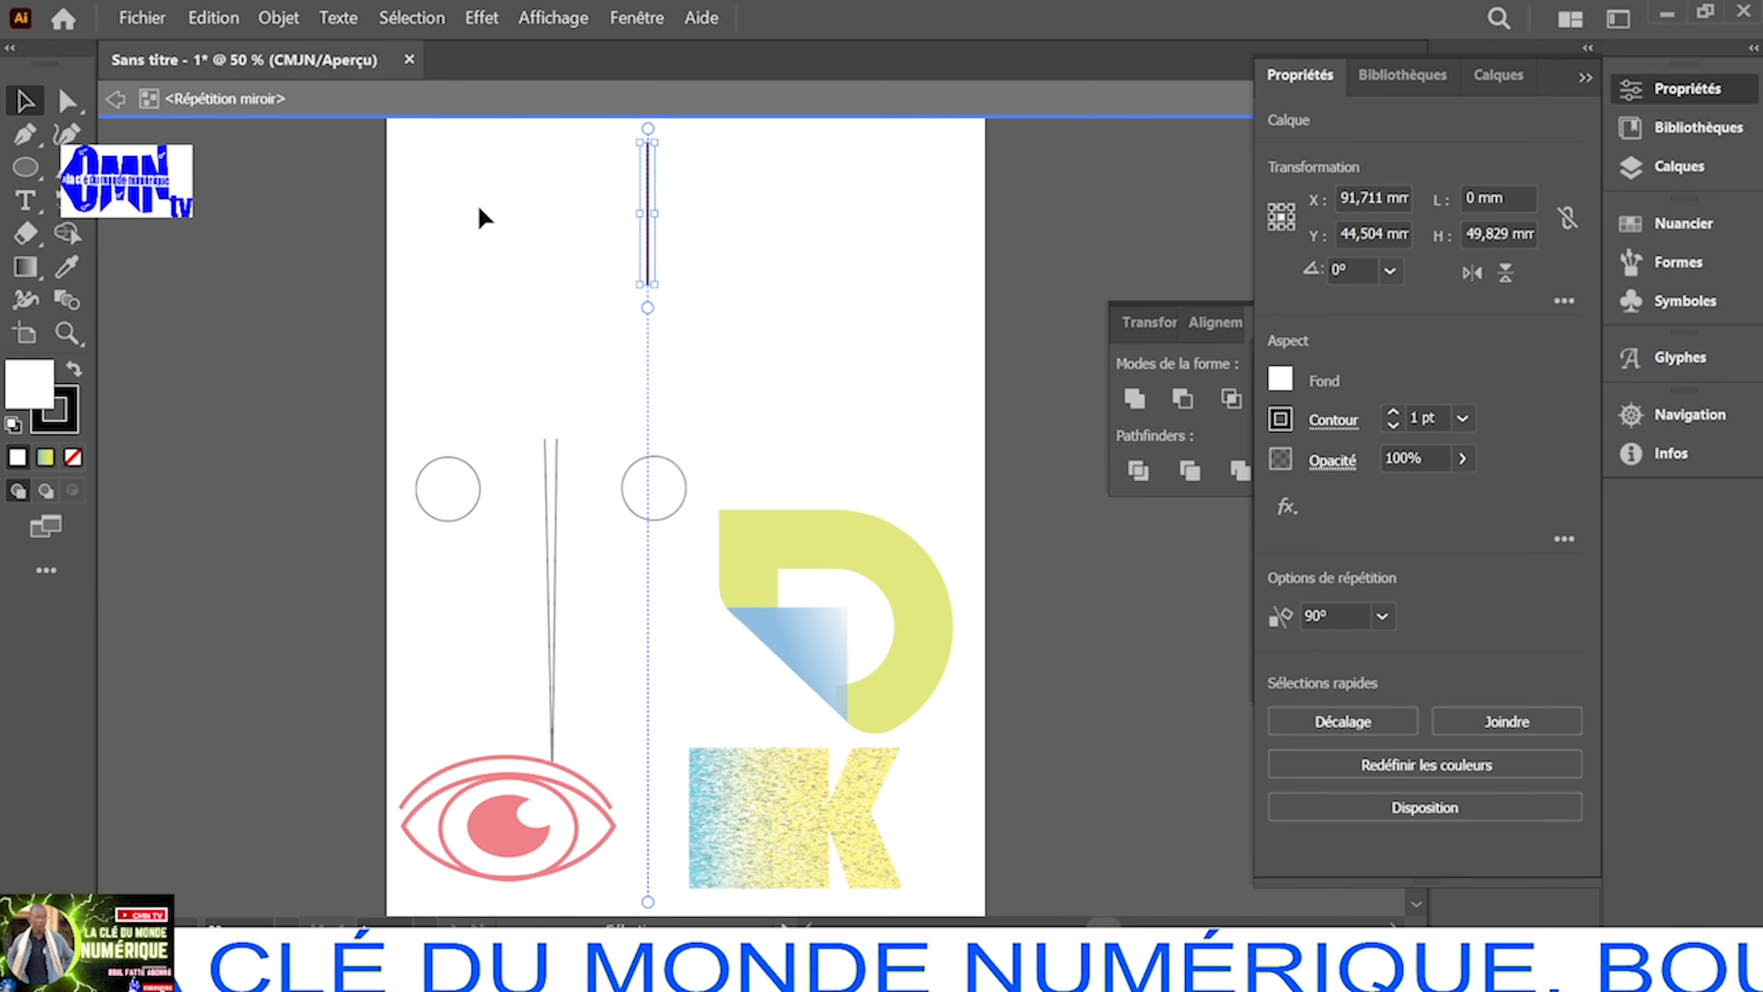
{"action": "left_click", "coordinate": [544, 222]}
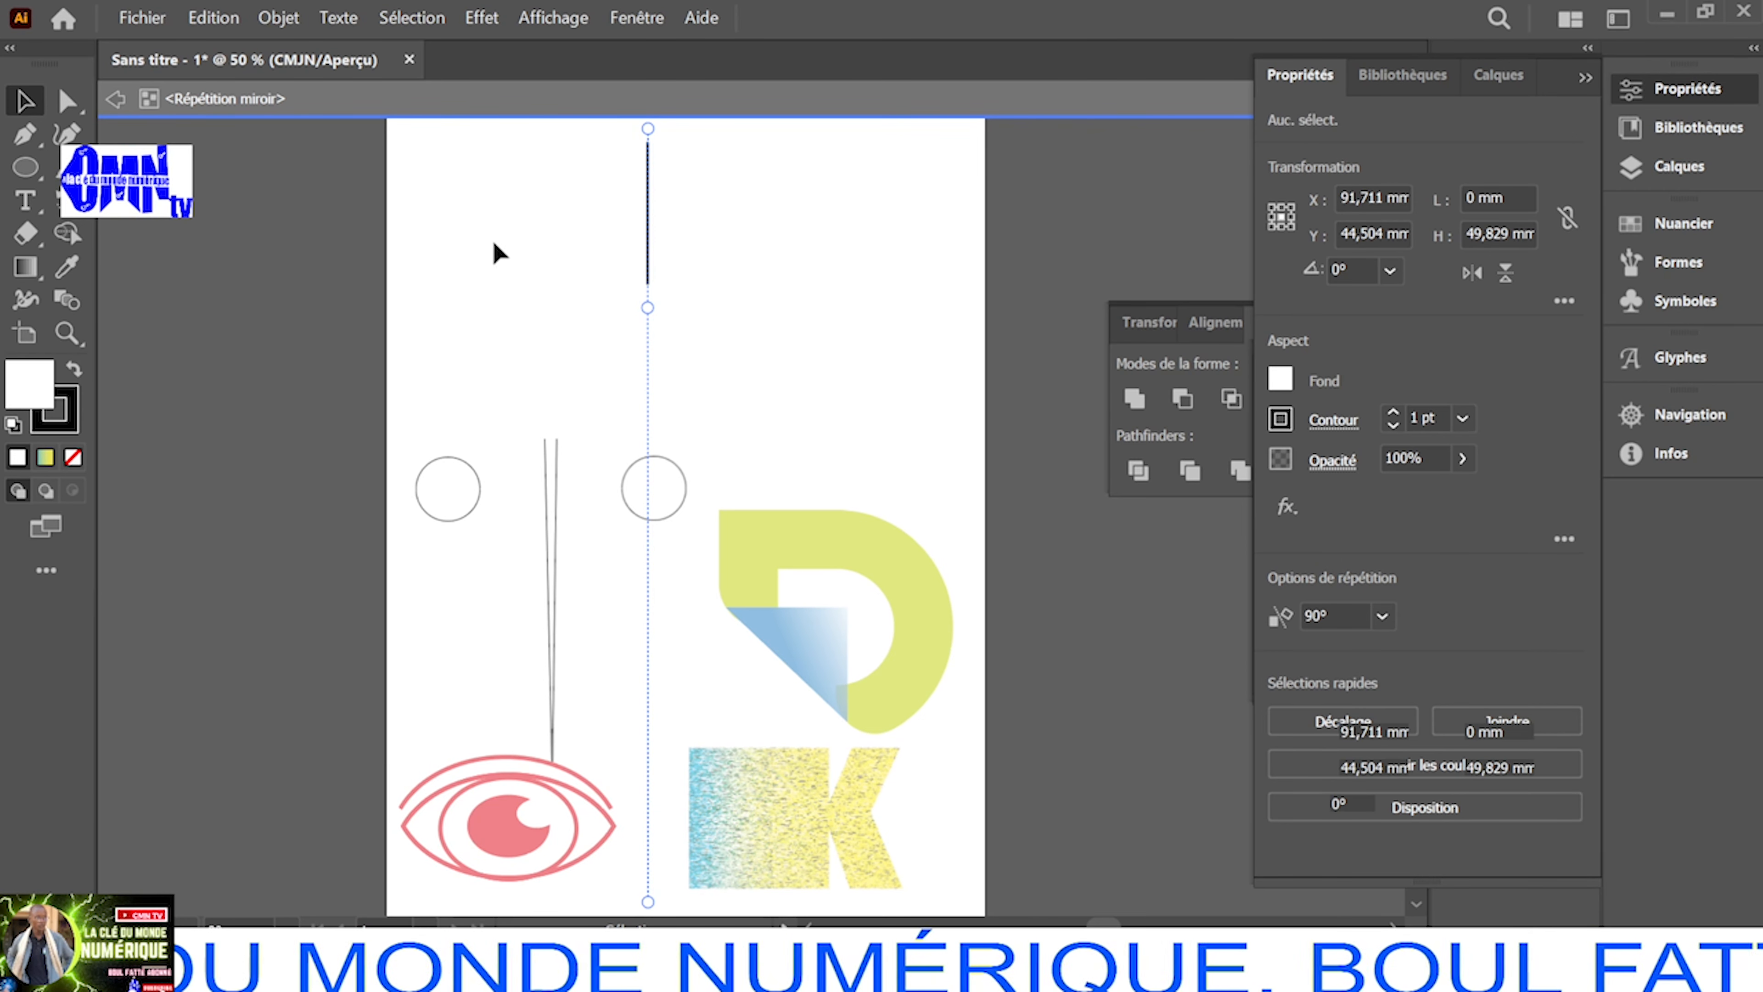
Draw a circle about 15 mm in diameter left of the mirror axis beside the line and fill it yellow
{"action": "left_click", "coordinate": [24, 170]}
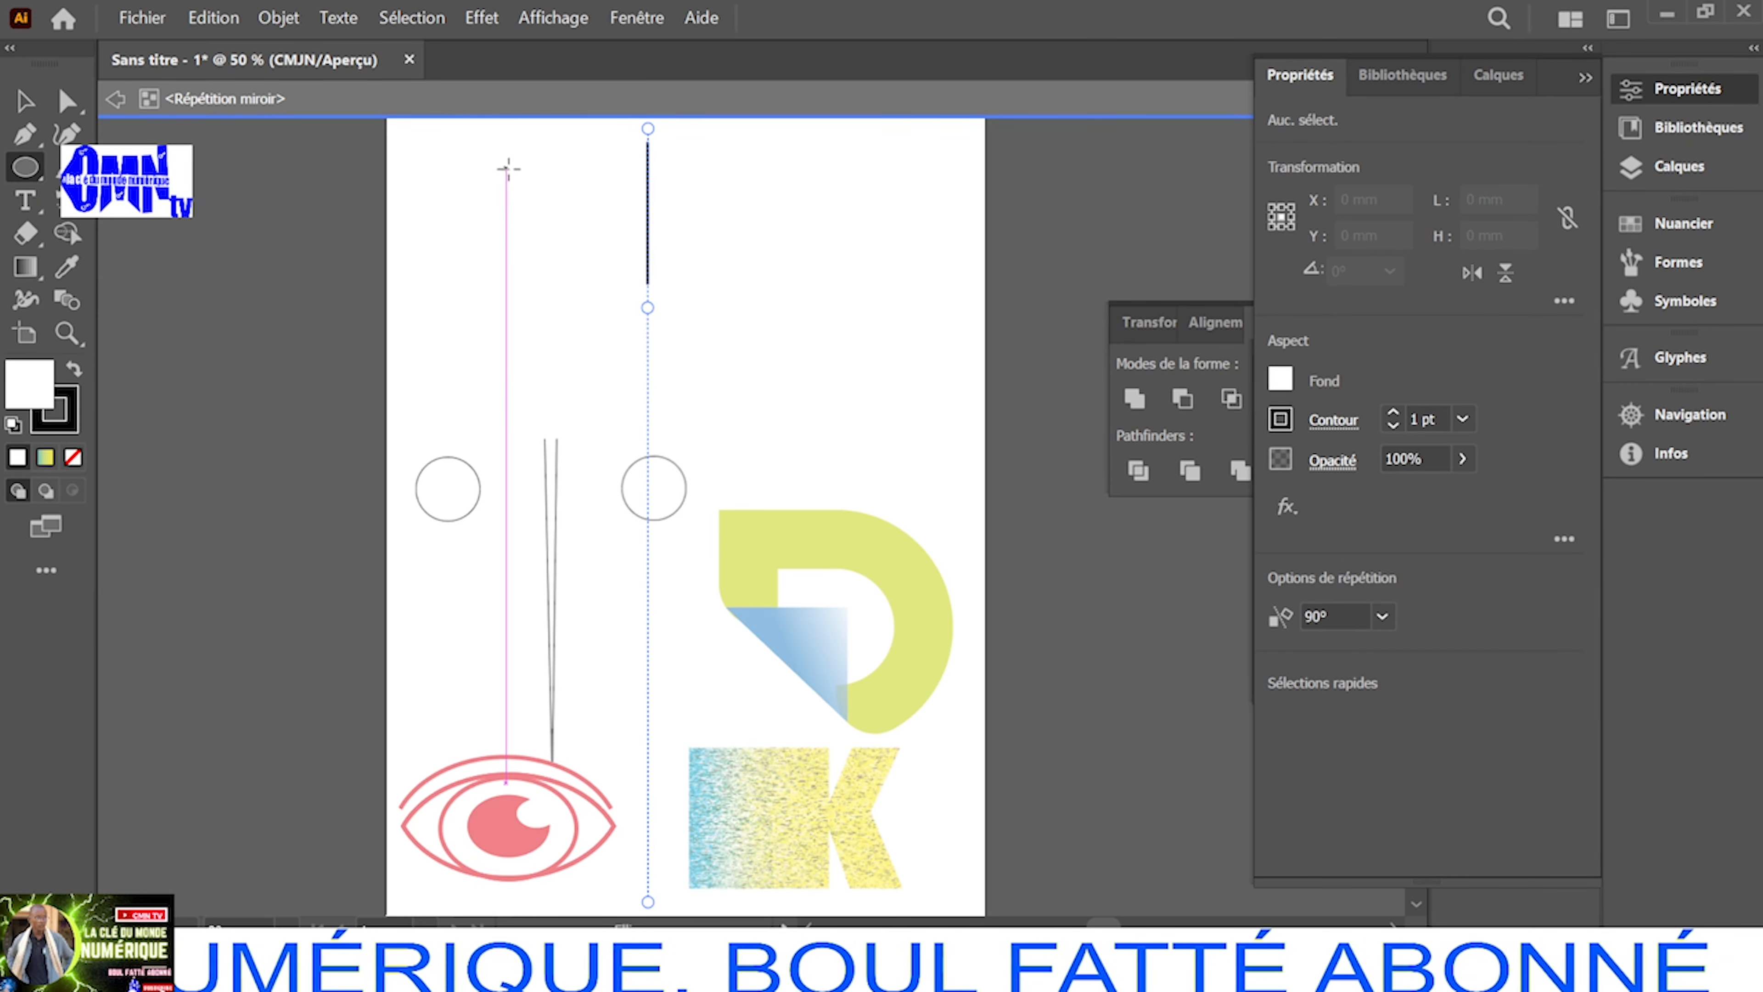
{"action": "left_click_drag", "start_coordinate": [507, 168], "coordinate": [554, 215]}
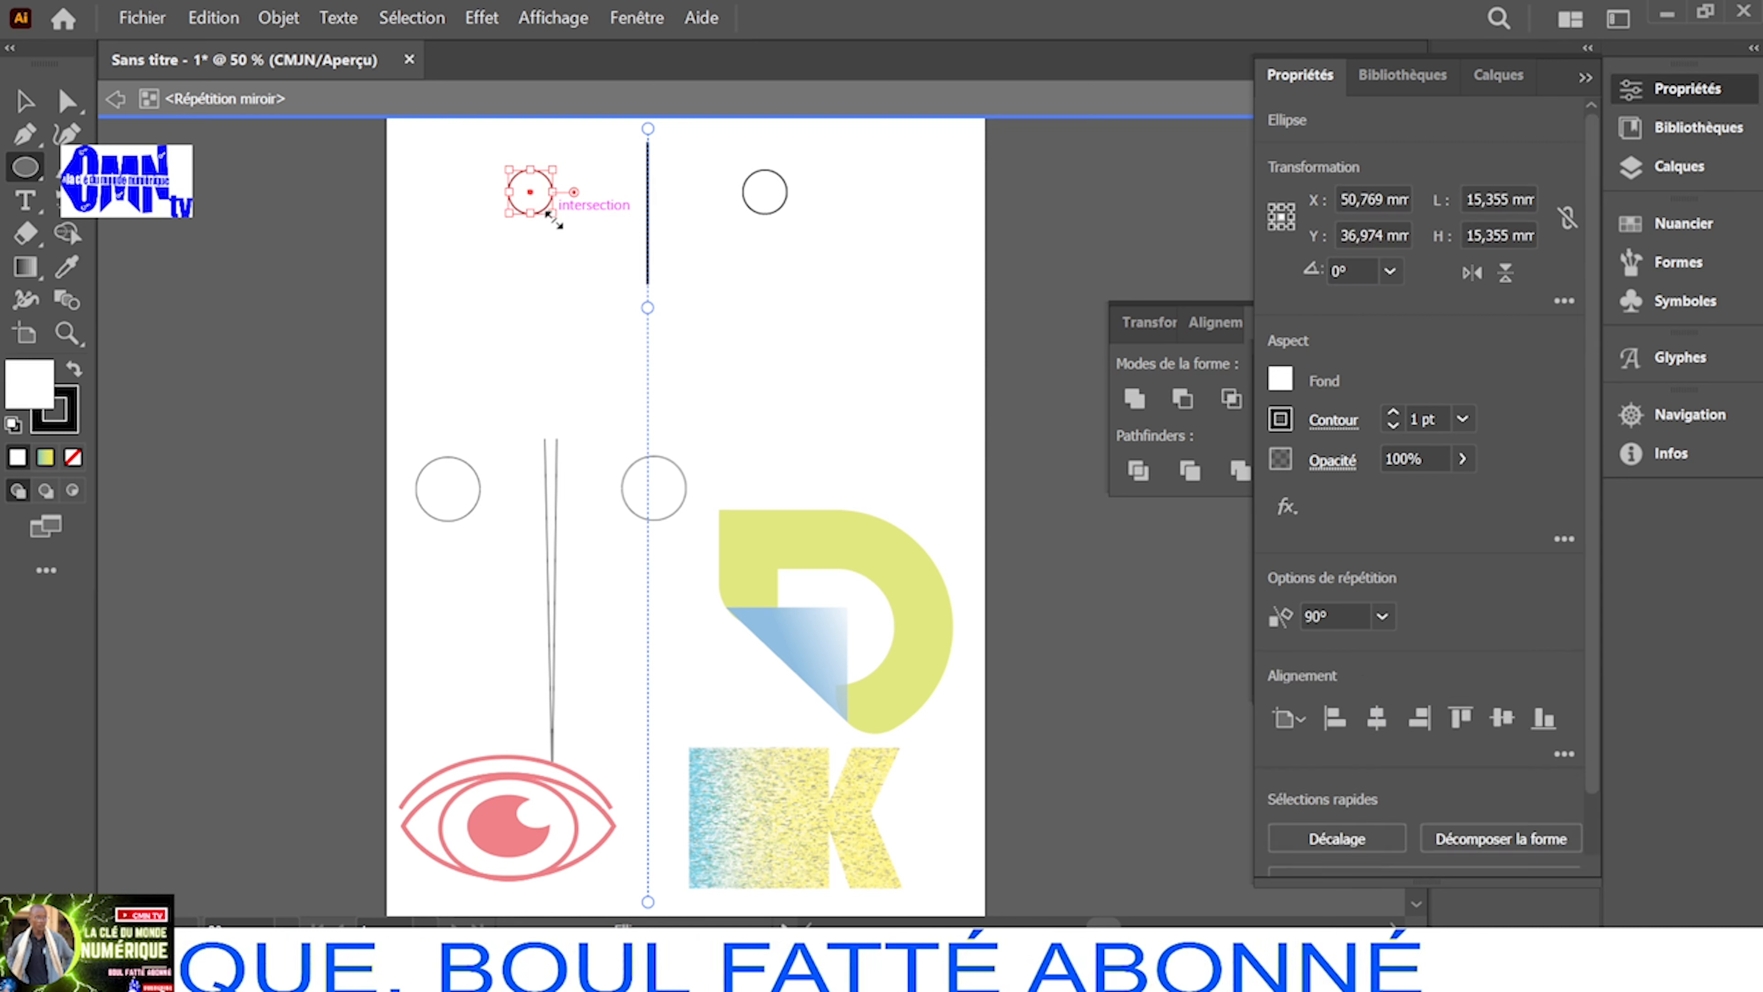
{"action": "left_click", "coordinate": [1280, 379]}
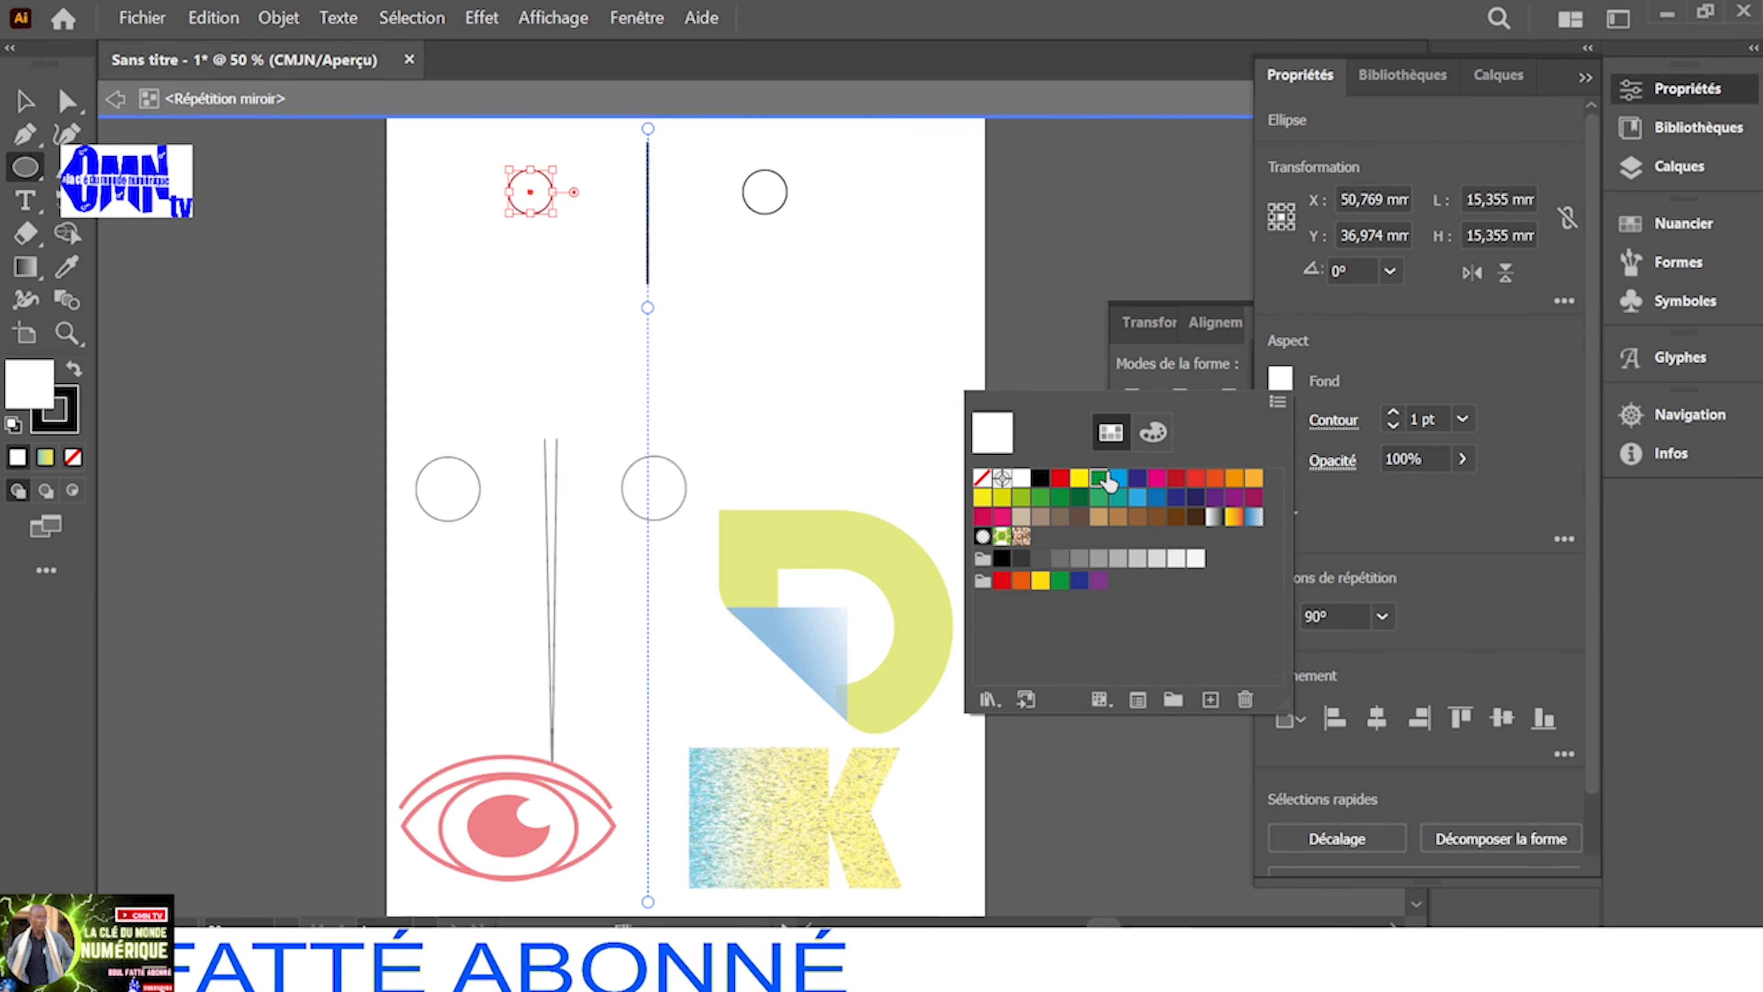
{"action": "left_click", "coordinate": [1104, 478]}
{"action": "left_click", "coordinate": [1080, 479]}
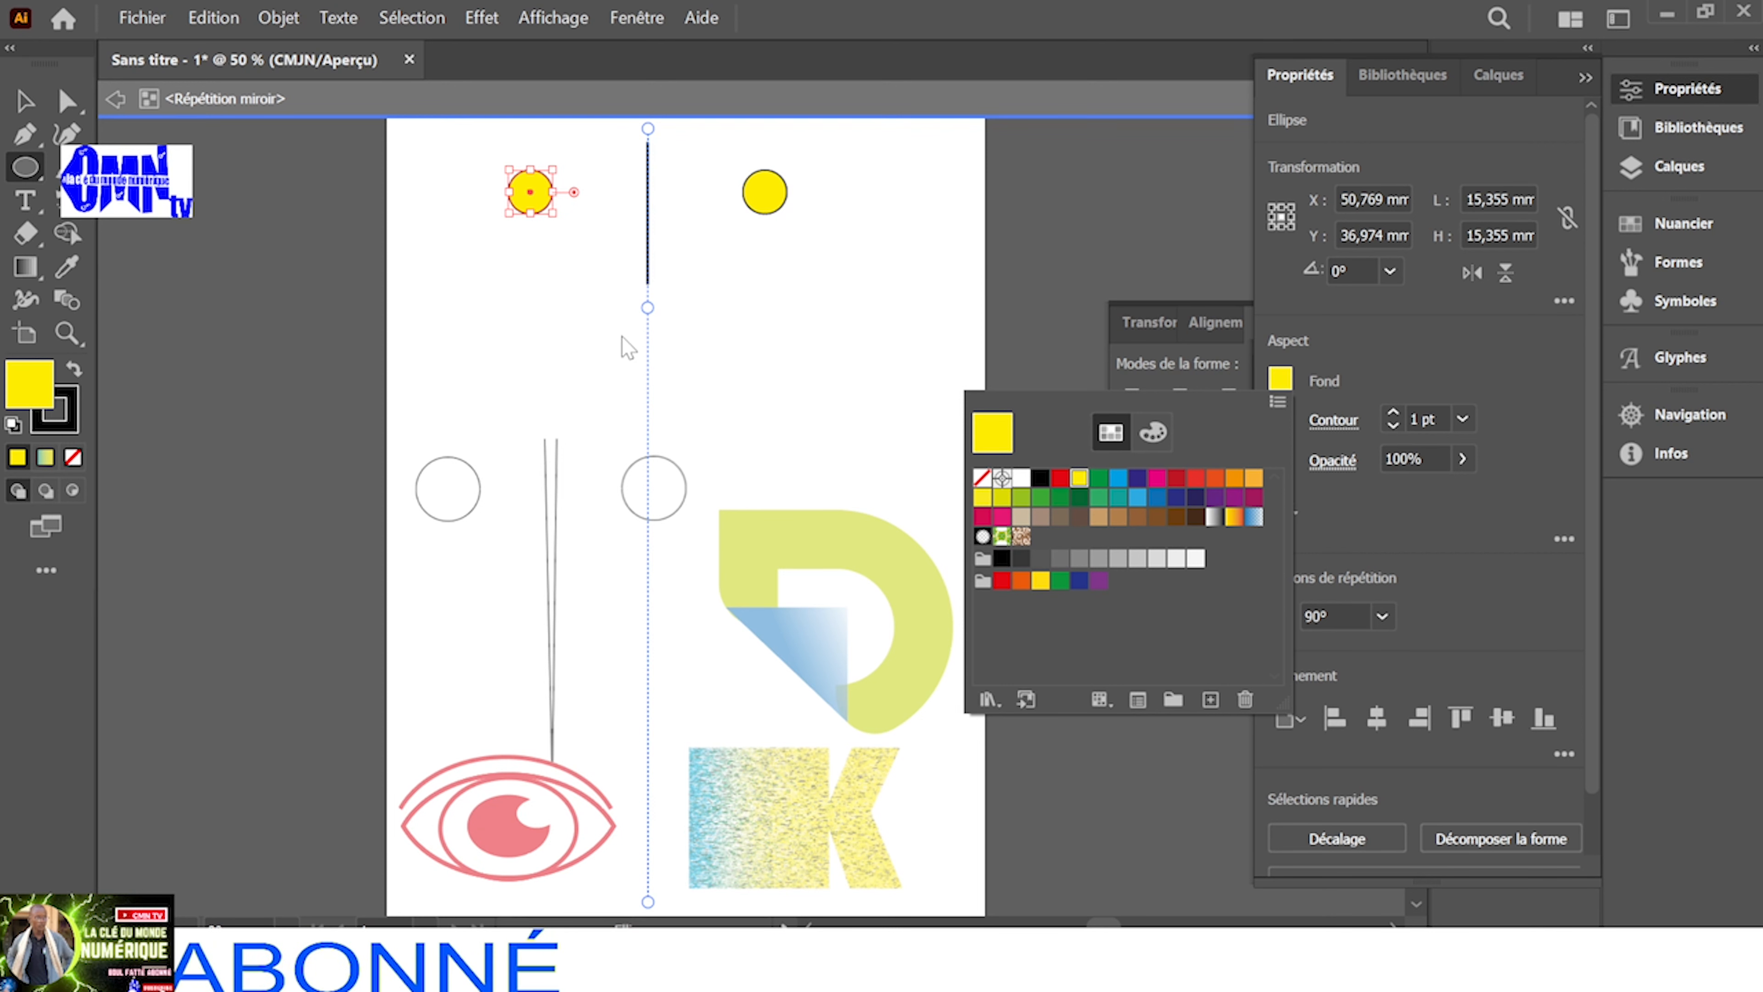
{"action": "left_click", "coordinate": [368, 247]}
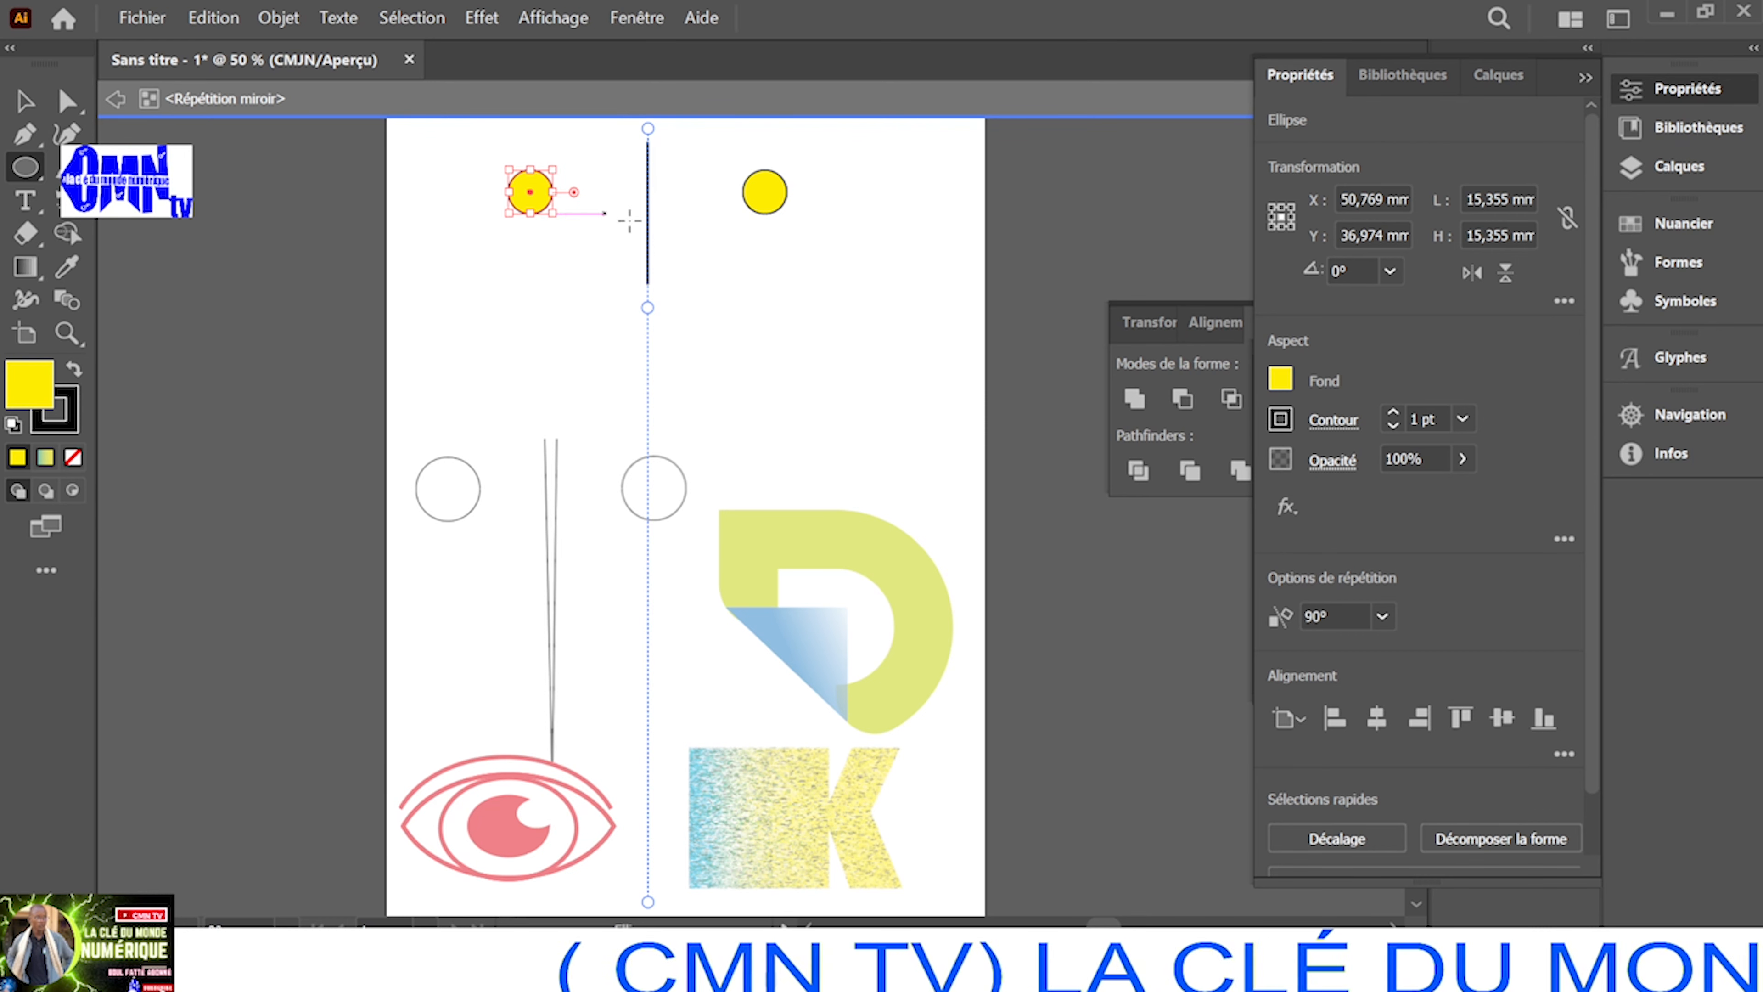
Draw a small star about 10 mm wide at the upper-right edge of the yellow circle and deselect it
{"action": "right_click", "coordinate": [33, 174]}
{"action": "left_click", "coordinate": [170, 256]}
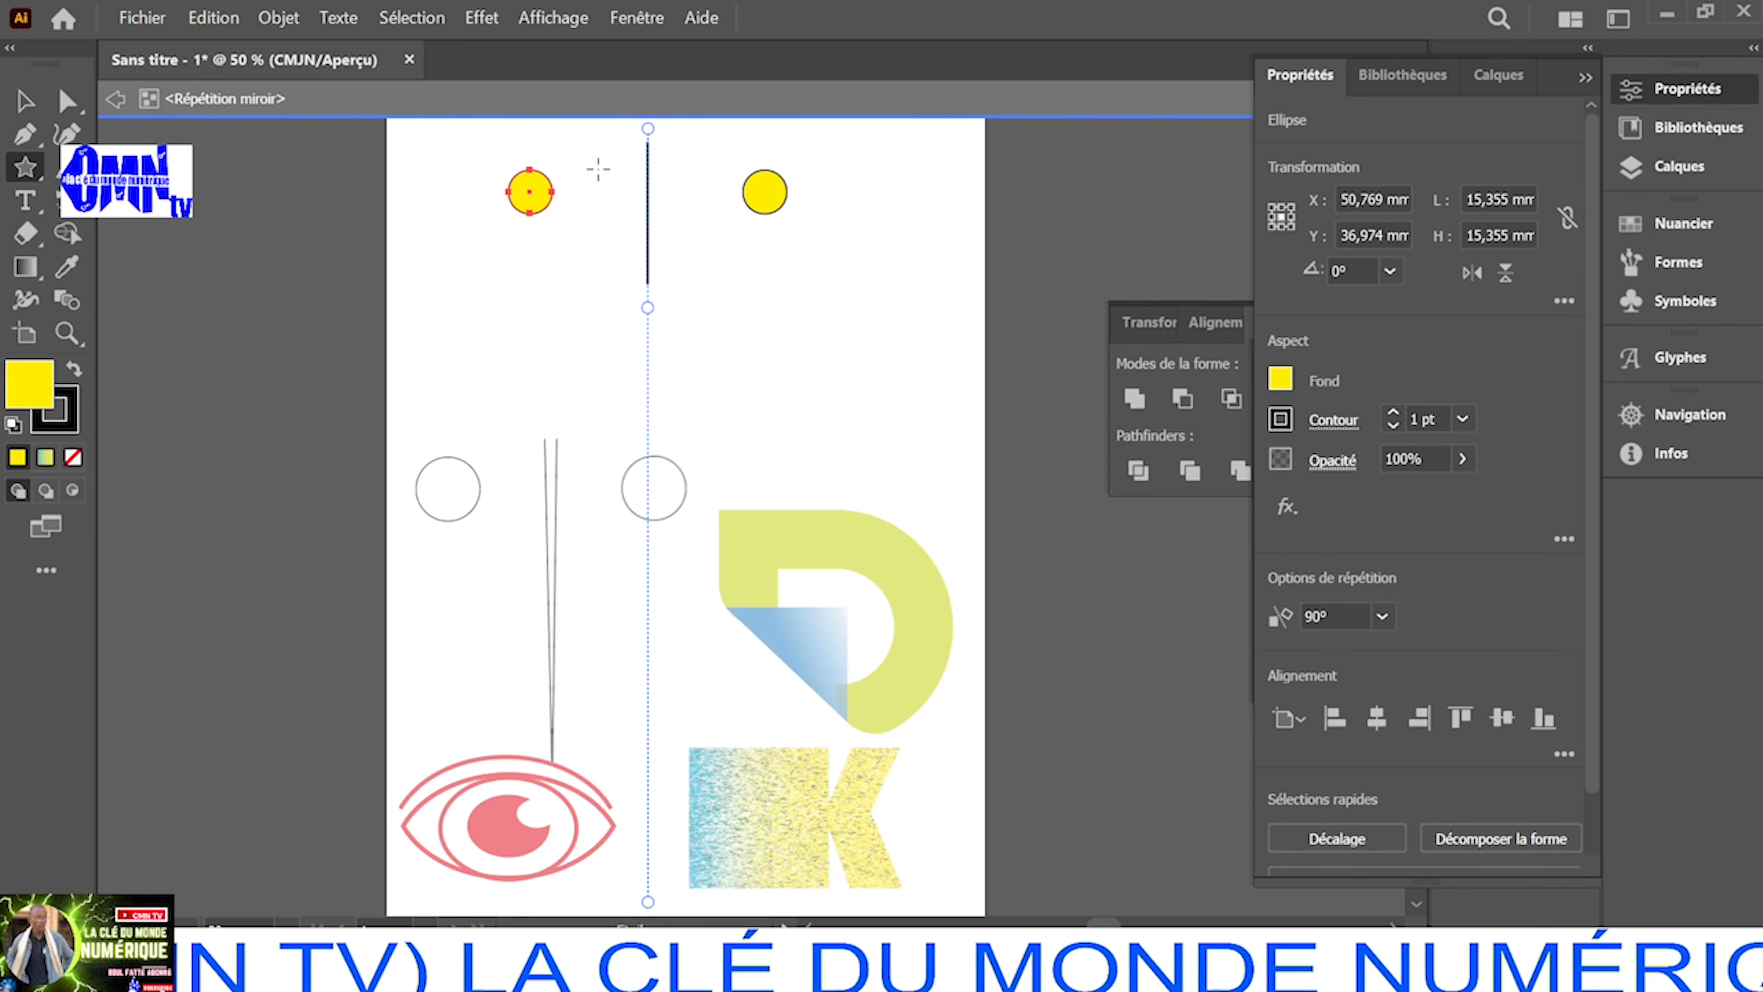
{"action": "mouse_move", "coordinate": [551, 160]}
{"action": "left_mouse_down"}
{"action": "mouse_move", "coordinate": [593, 198]}
{"action": "mouse_move", "coordinate": [566, 172]}
{"action": "left_mouse_up"}
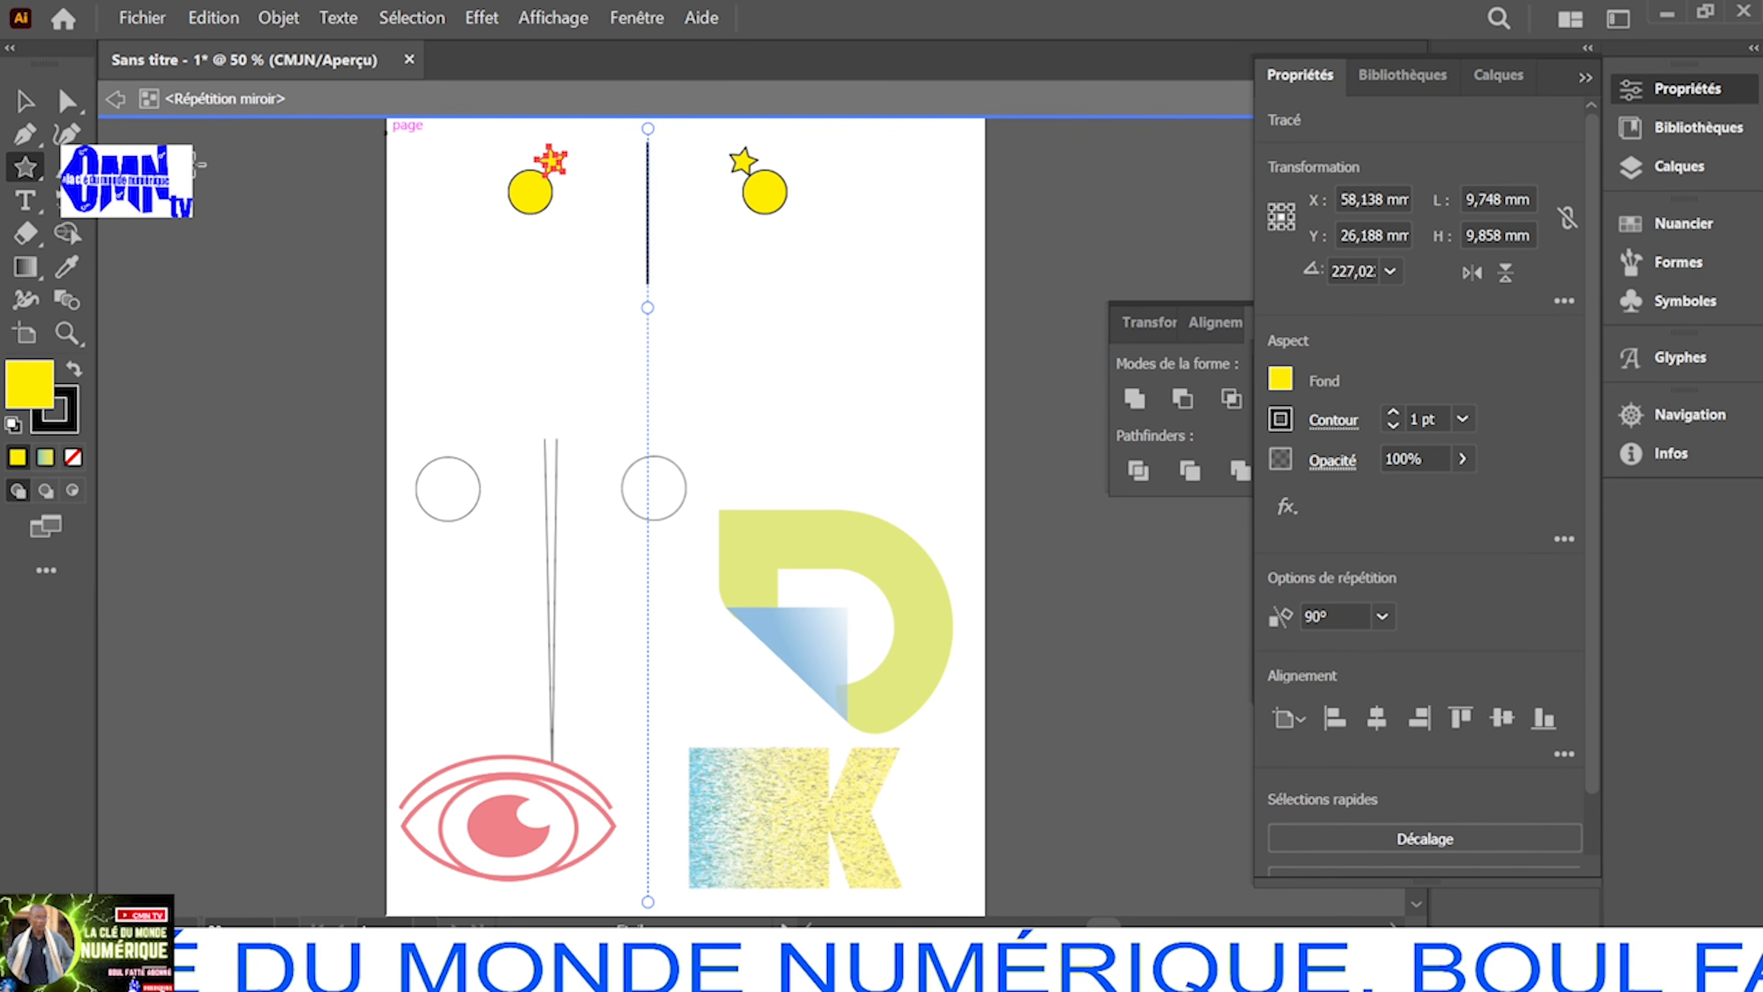
{"action": "left_click", "coordinate": [21, 104]}
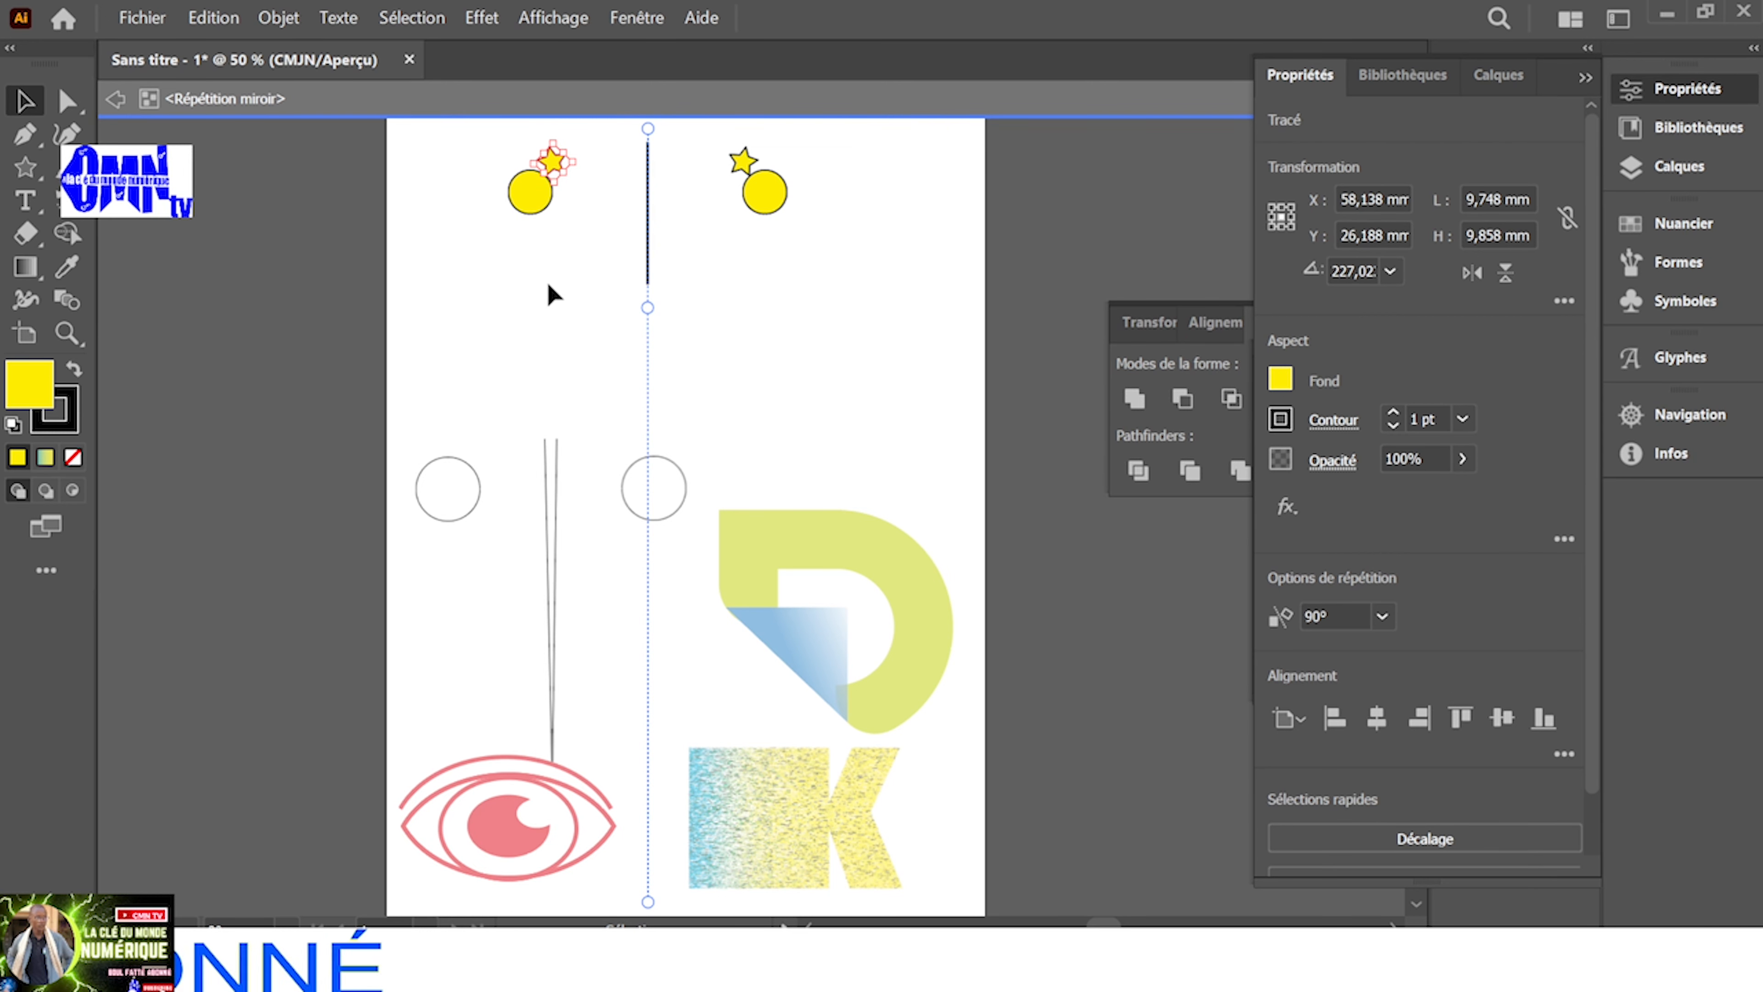
{"action": "left_click", "coordinate": [620, 273]}
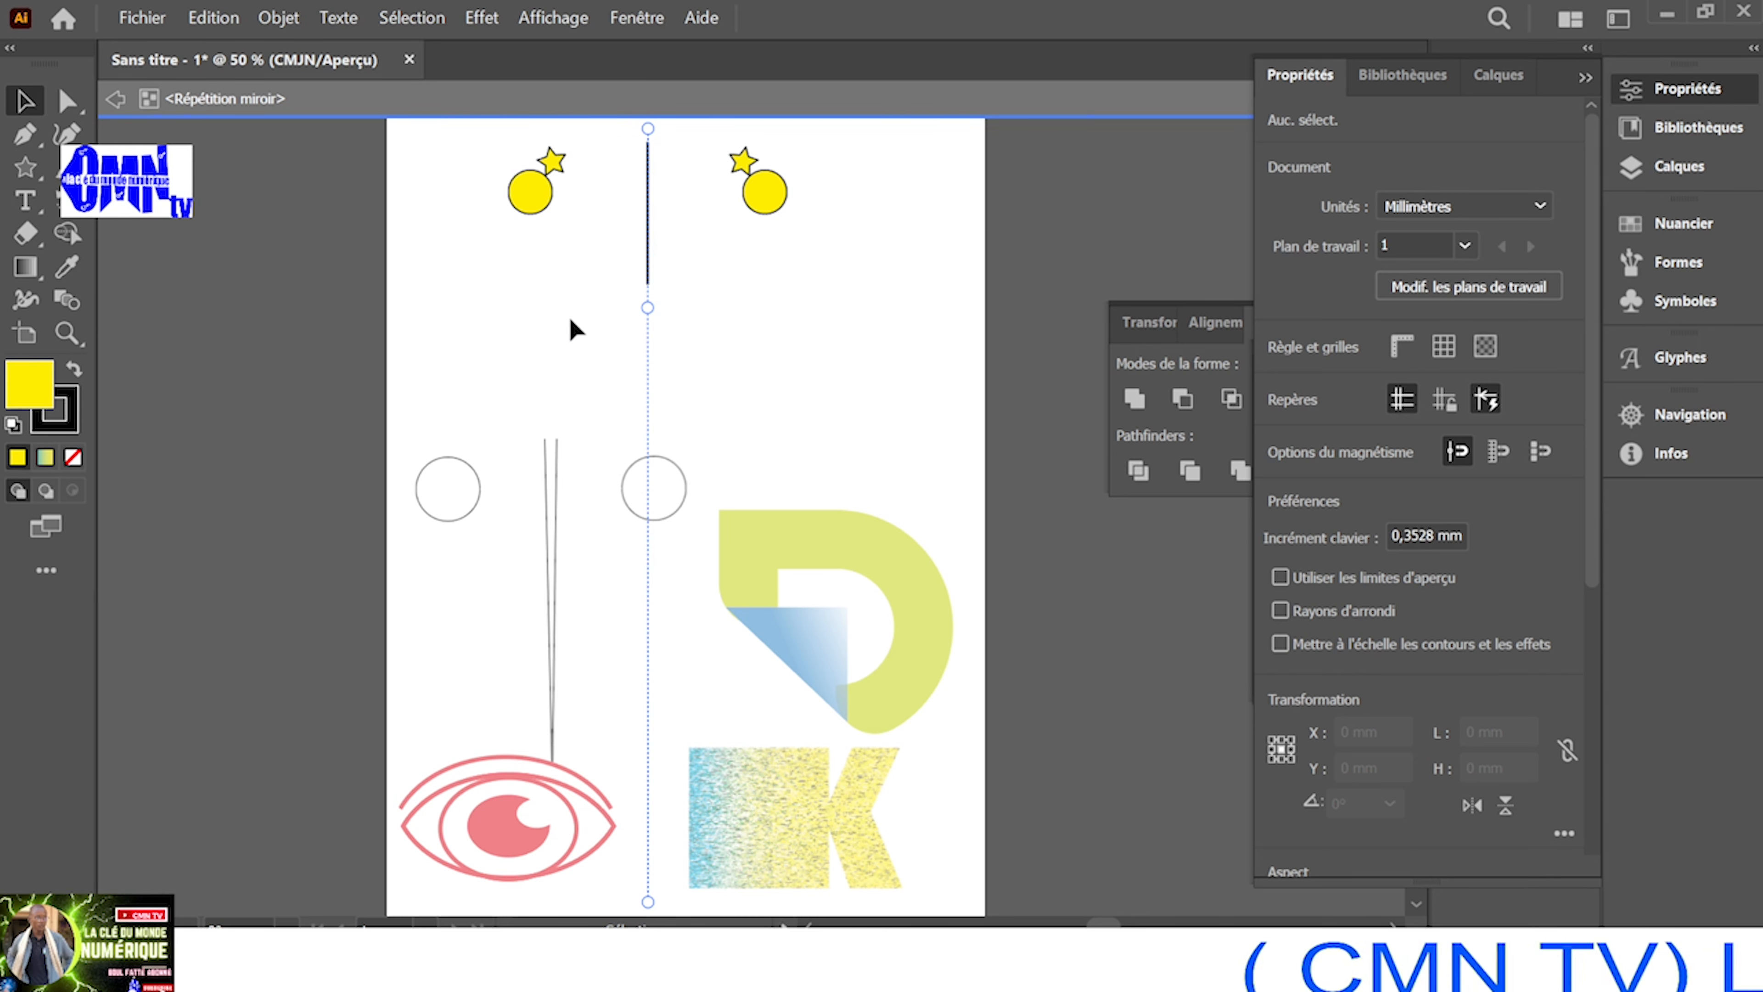
Move the yellow circle-and-star mirror repeat to about X 63 mm, Y 83 mm, and delete the older repeat with the outlined circles
{"action": "left_click", "coordinate": [647, 240]}
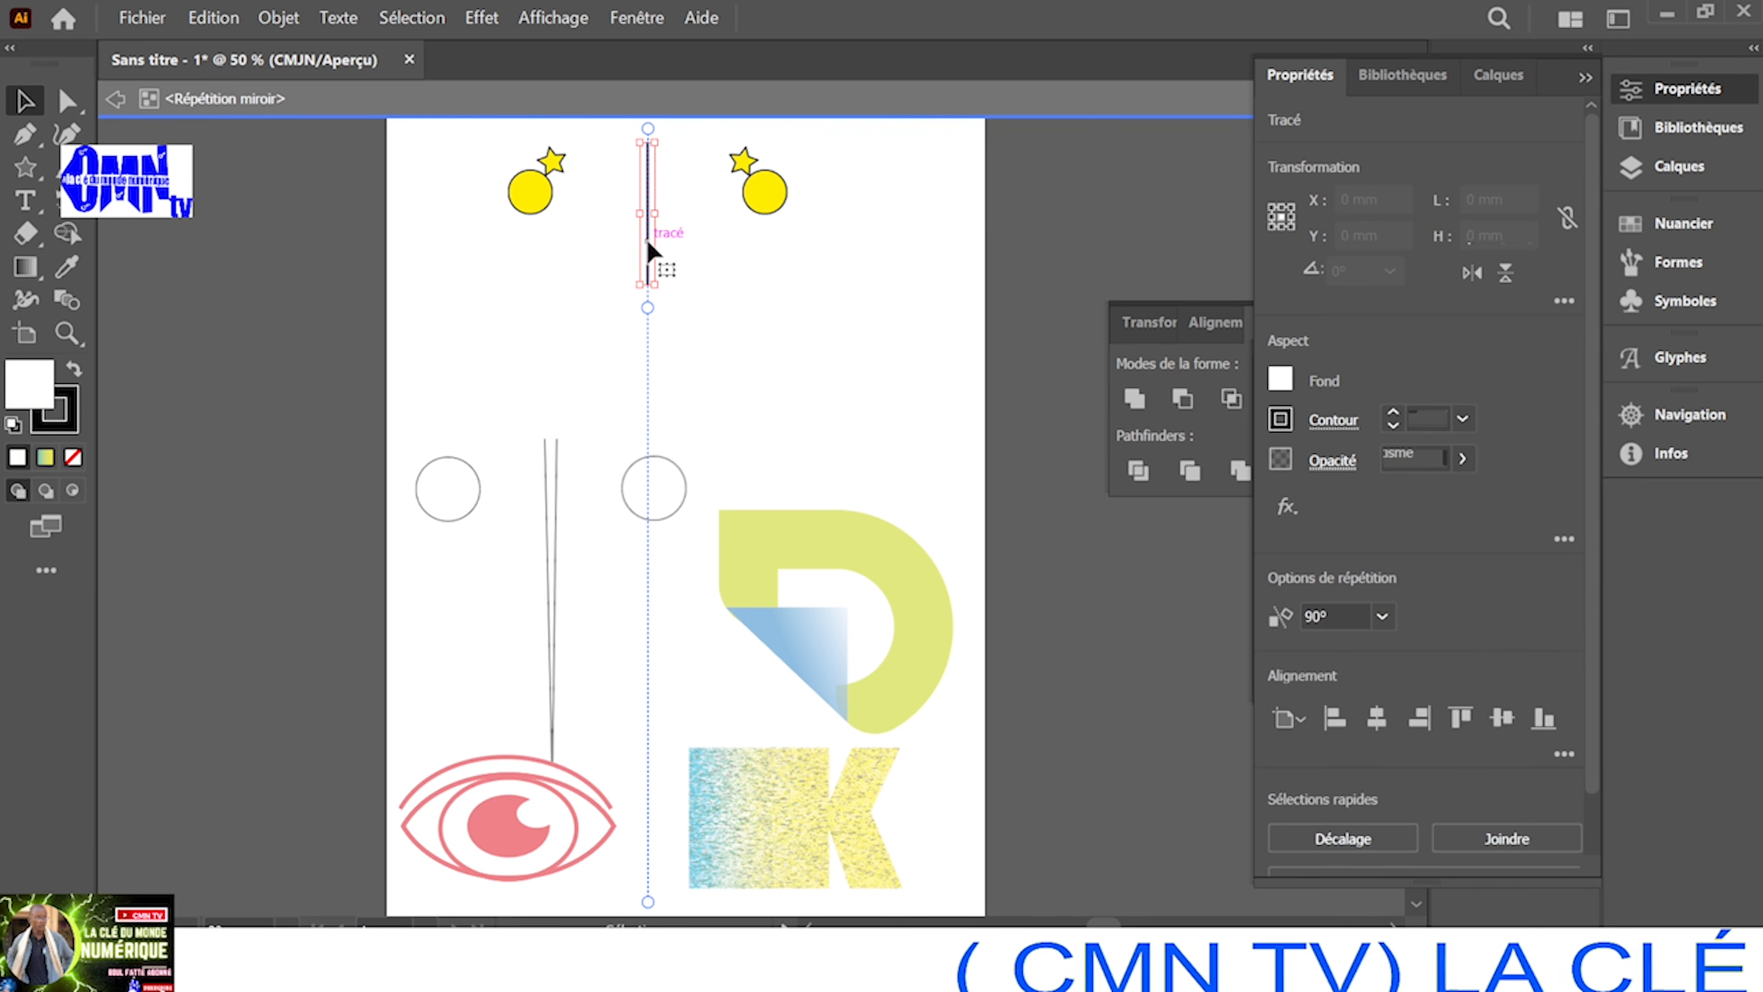
{"action": "left_click", "coordinate": [122, 100]}
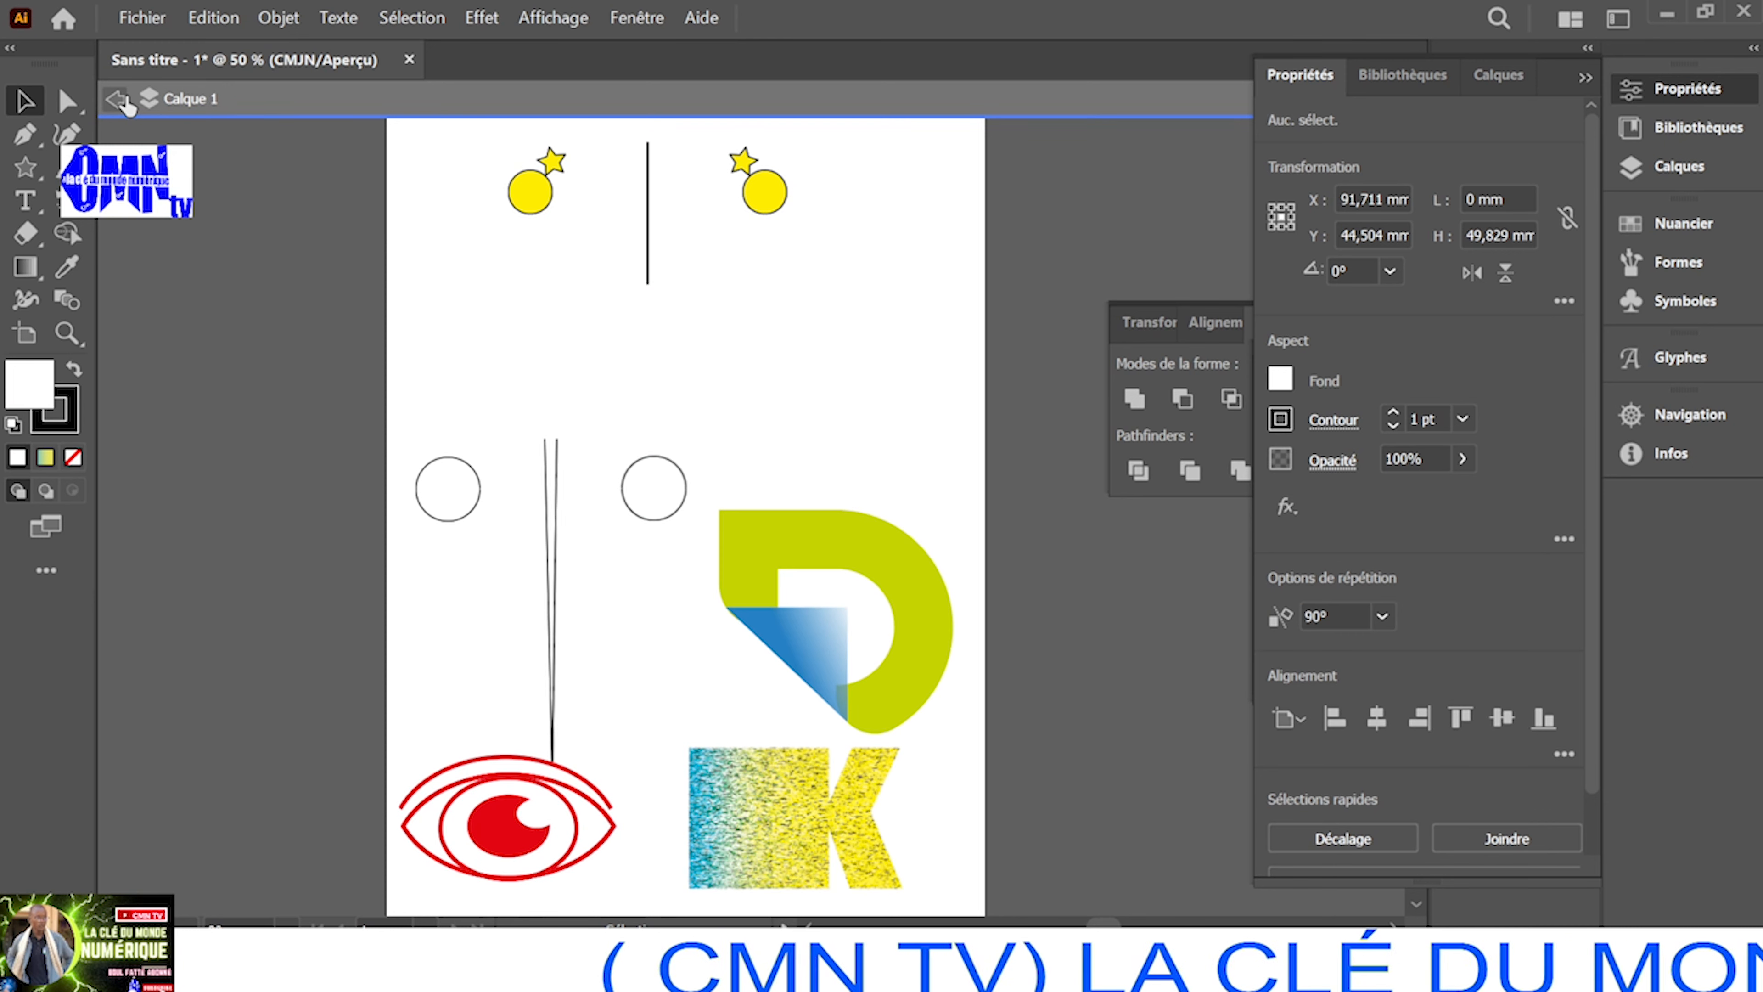
{"action": "left_click", "coordinate": [534, 211]}
{"action": "left_click_drag", "start_coordinate": [538, 195], "coordinate": [454, 305]}
{"action": "left_click", "coordinate": [628, 501]}
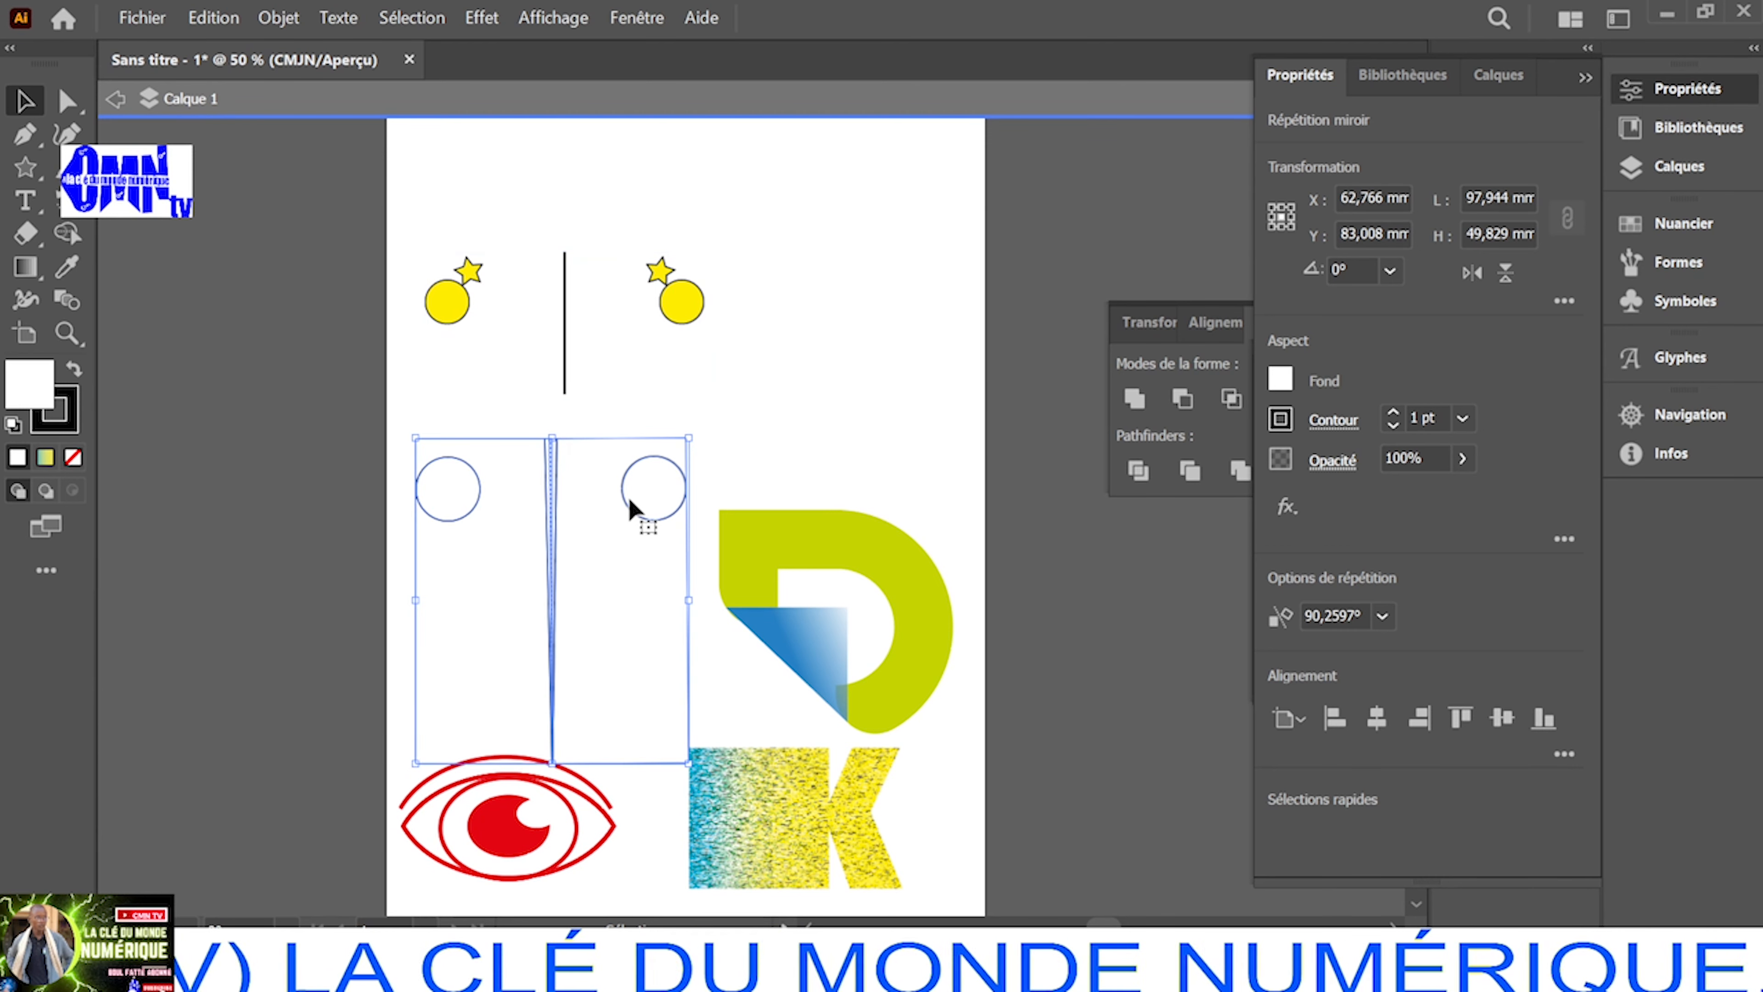
{"action": "key", "text": "Delete"}
Edit the circle-and-star mirror repeat to delete its vertical centre line, and exit the repeat's isolation mode
{"action": "left_click", "coordinate": [688, 316]}
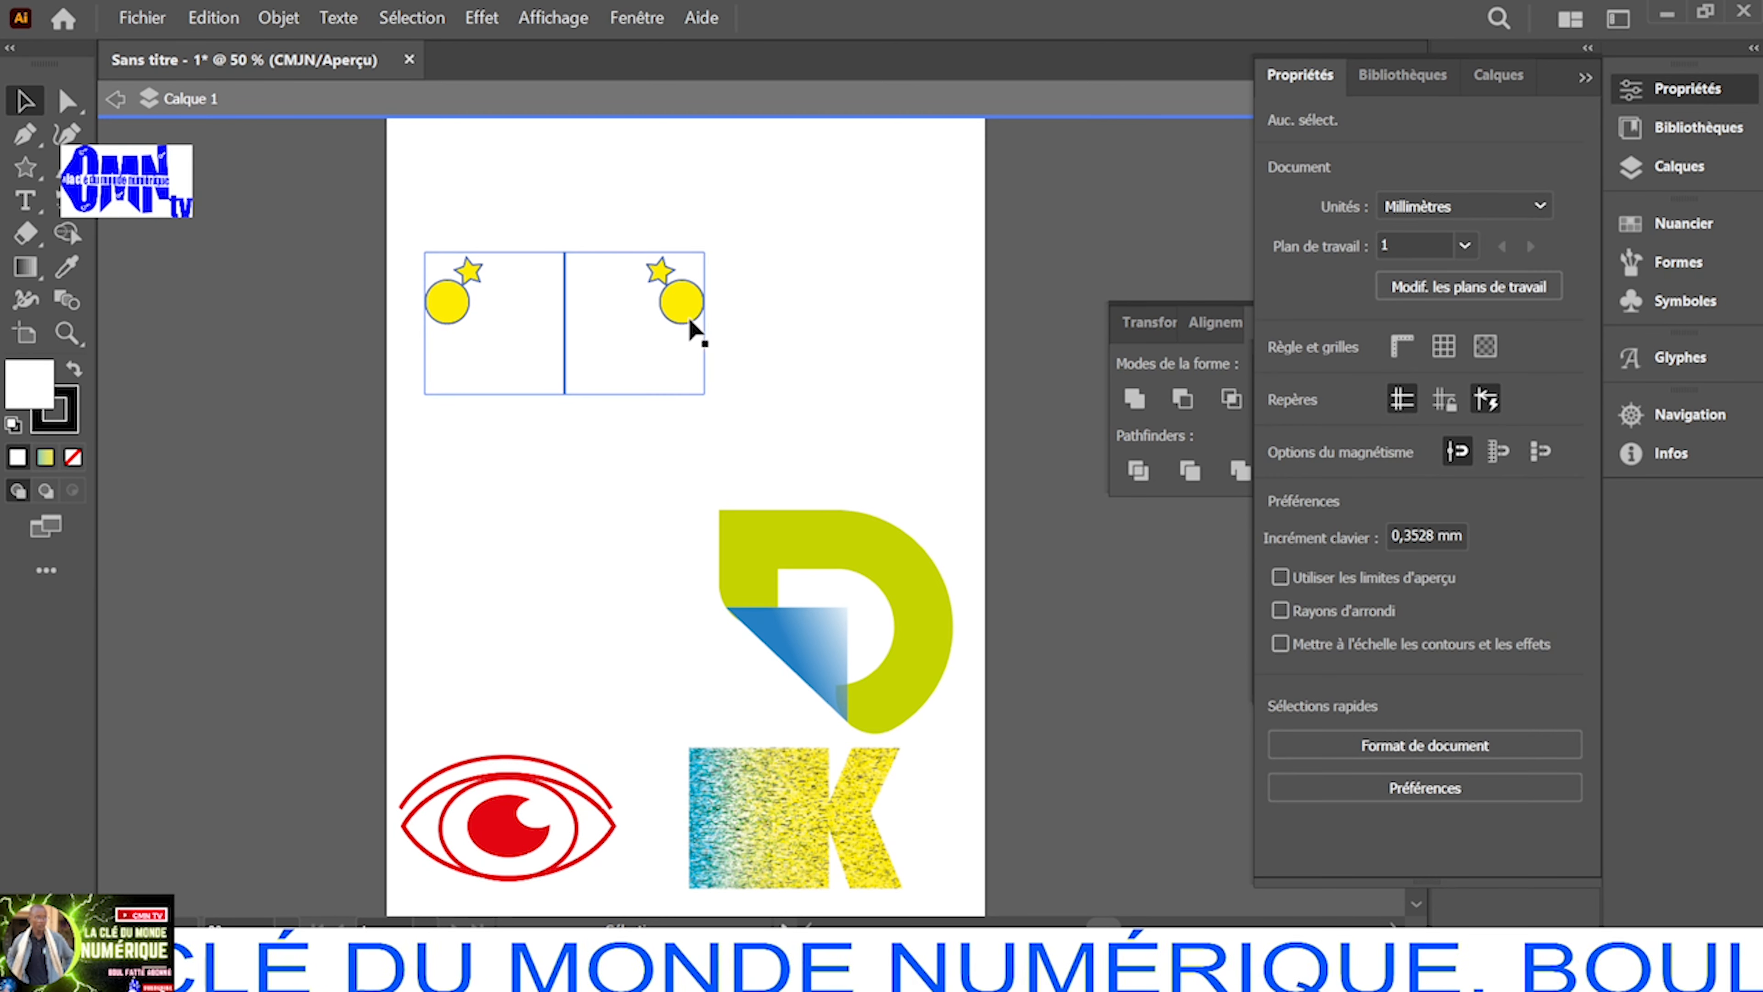
{"action": "double_click", "coordinate": [691, 318]}
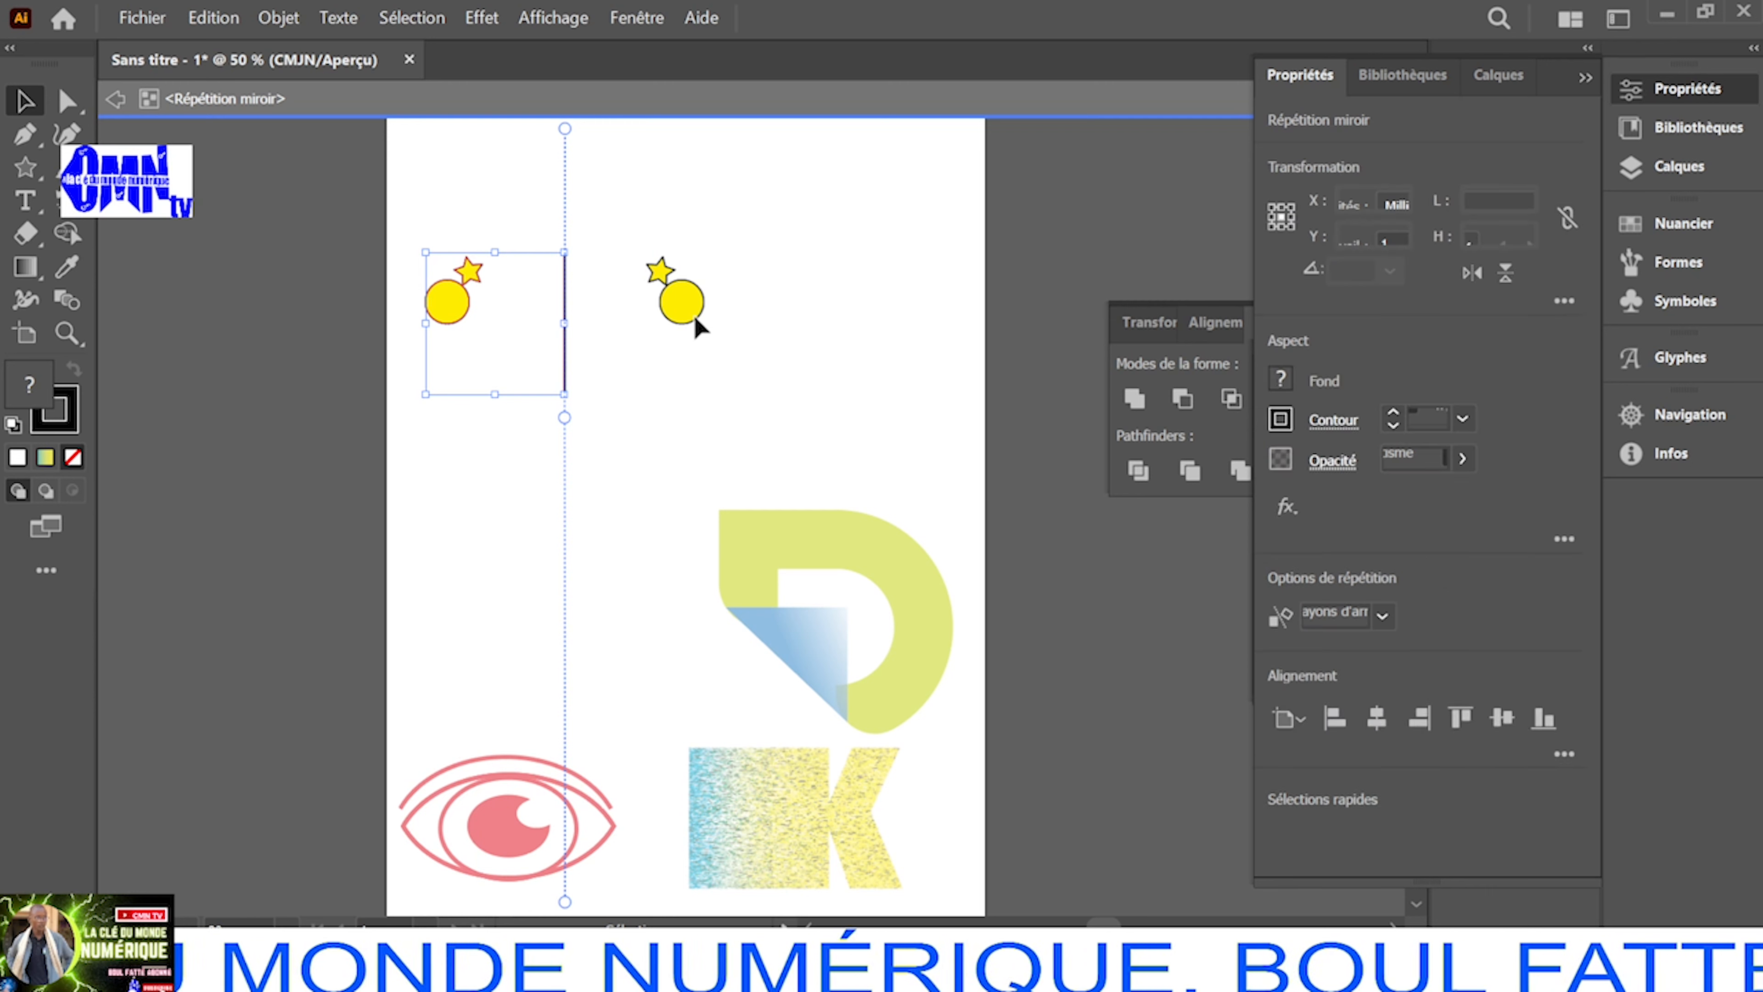
{"action": "left_click", "coordinate": [748, 335]}
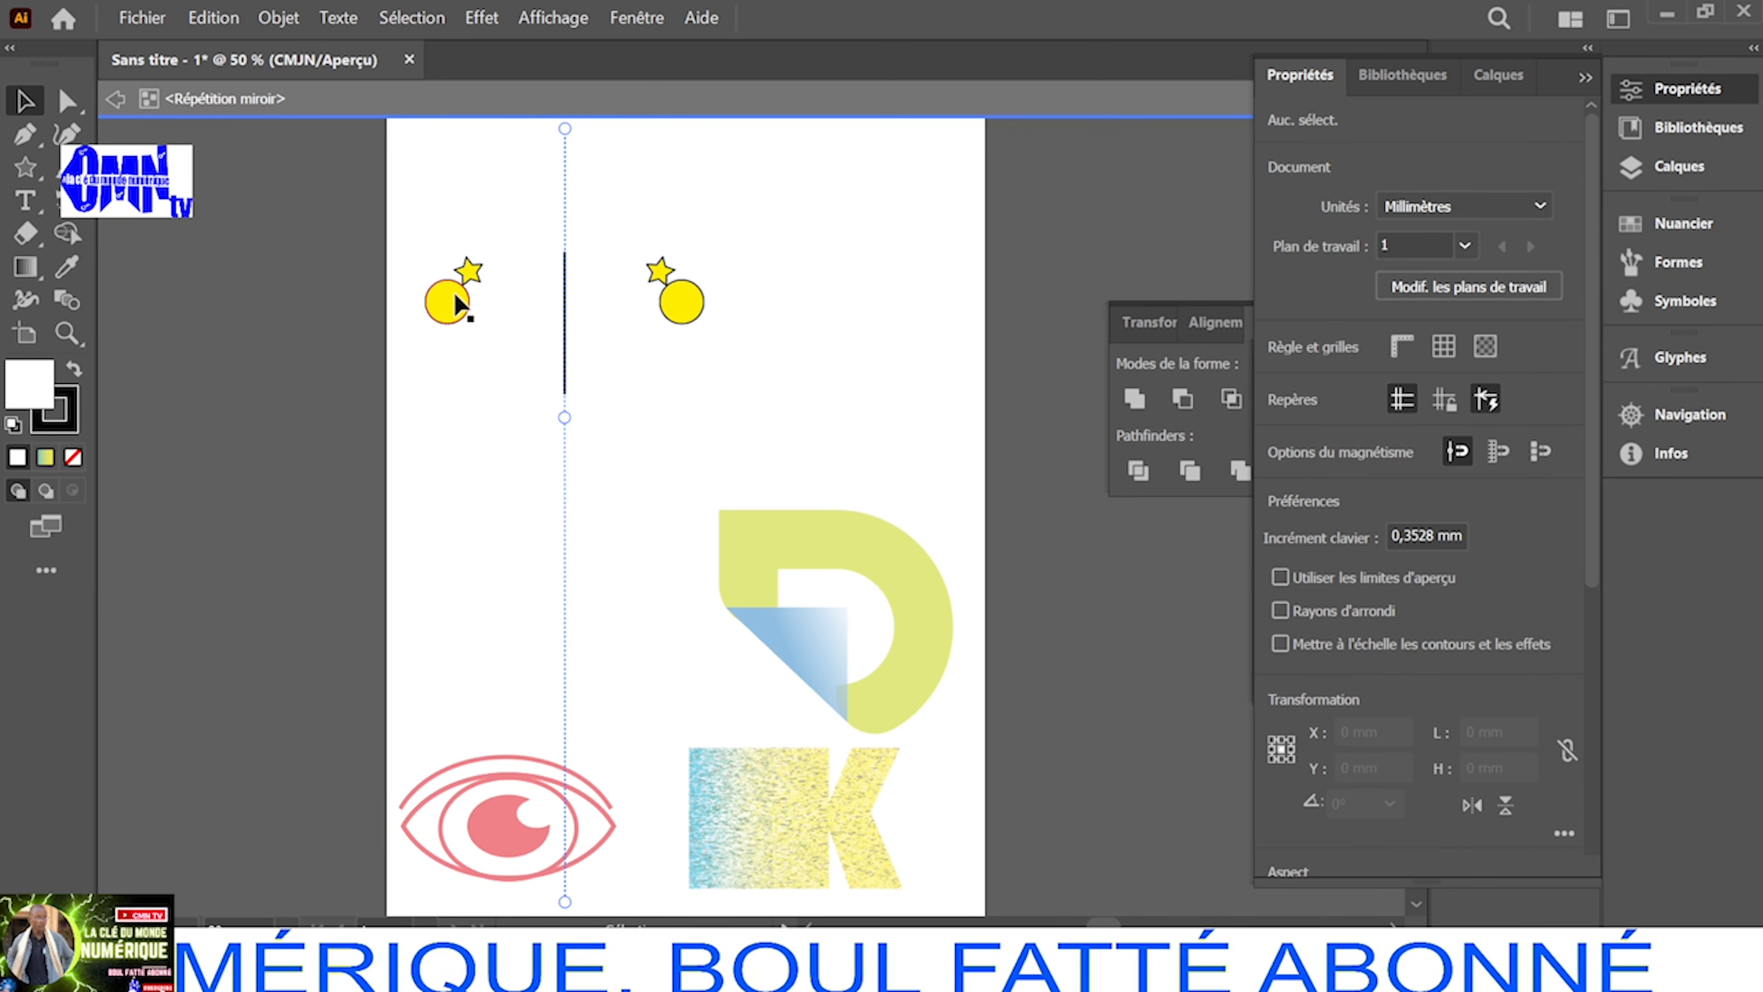
{"action": "mouse_move", "coordinate": [564, 284]}
{"action": "left_mouse_down"}
{"action": "mouse_move", "coordinate": [564, 323]}
{"action": "mouse_move", "coordinate": [564, 272]}
{"action": "left_mouse_up"}
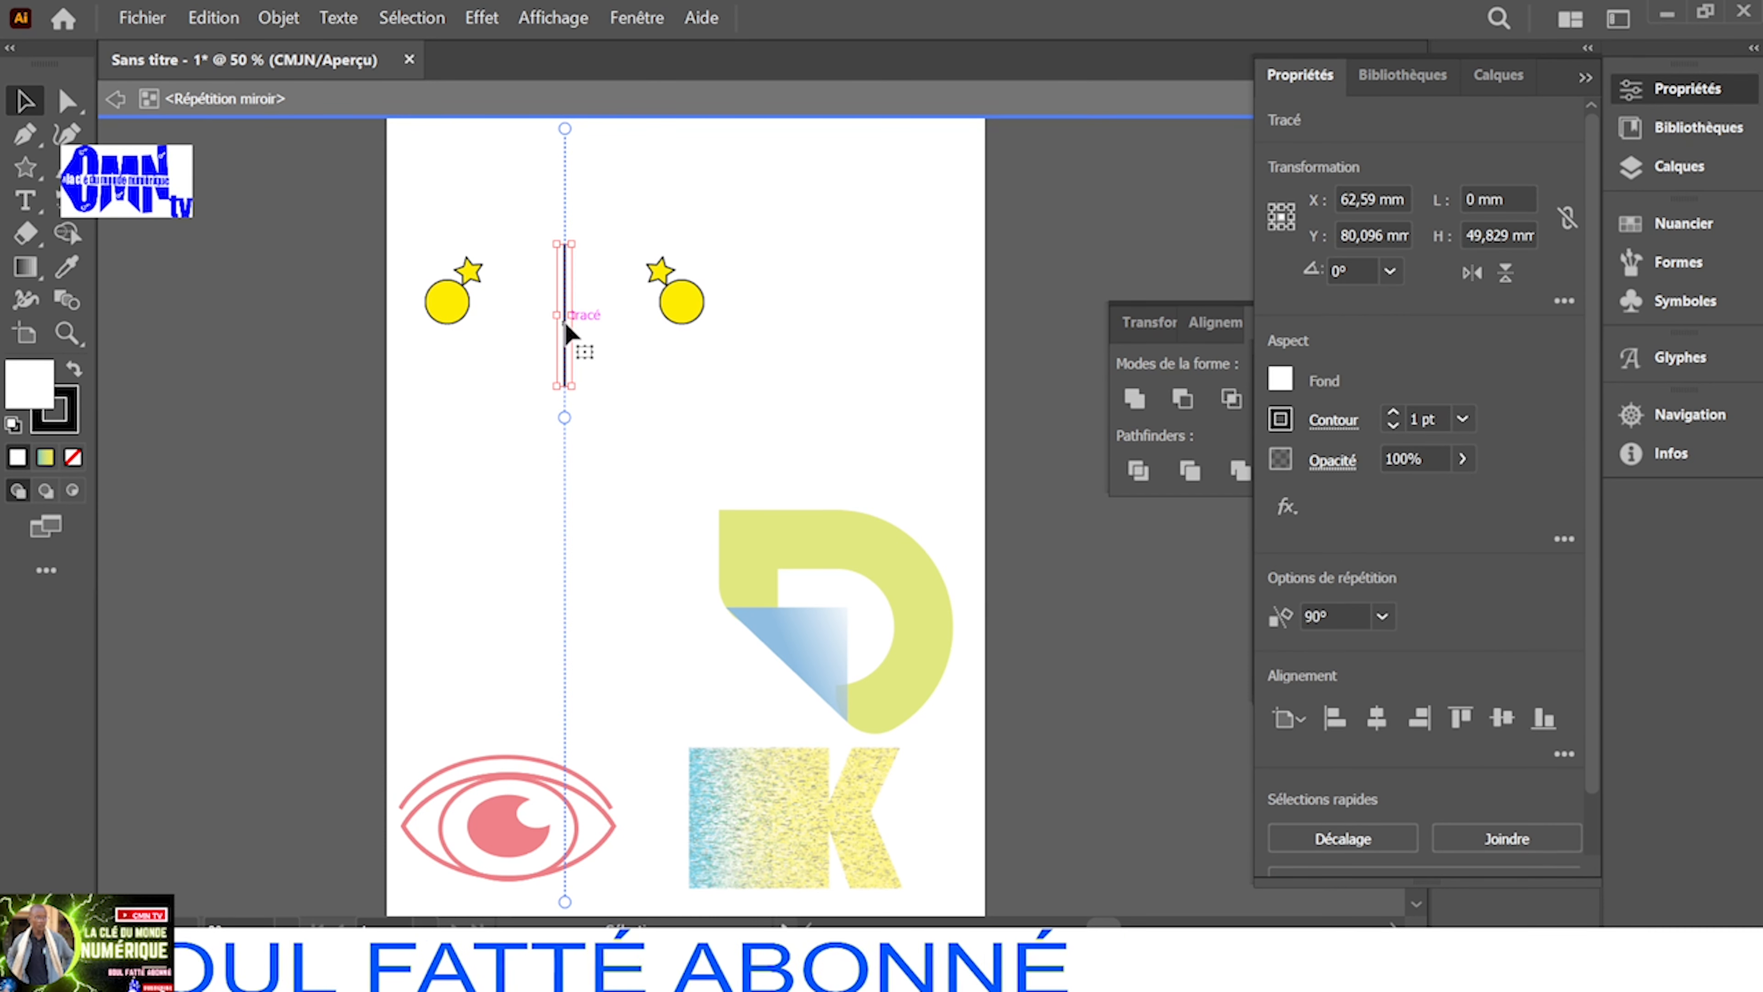
{"action": "key", "text": "Delete"}
{"action": "left_click", "coordinate": [456, 311]}
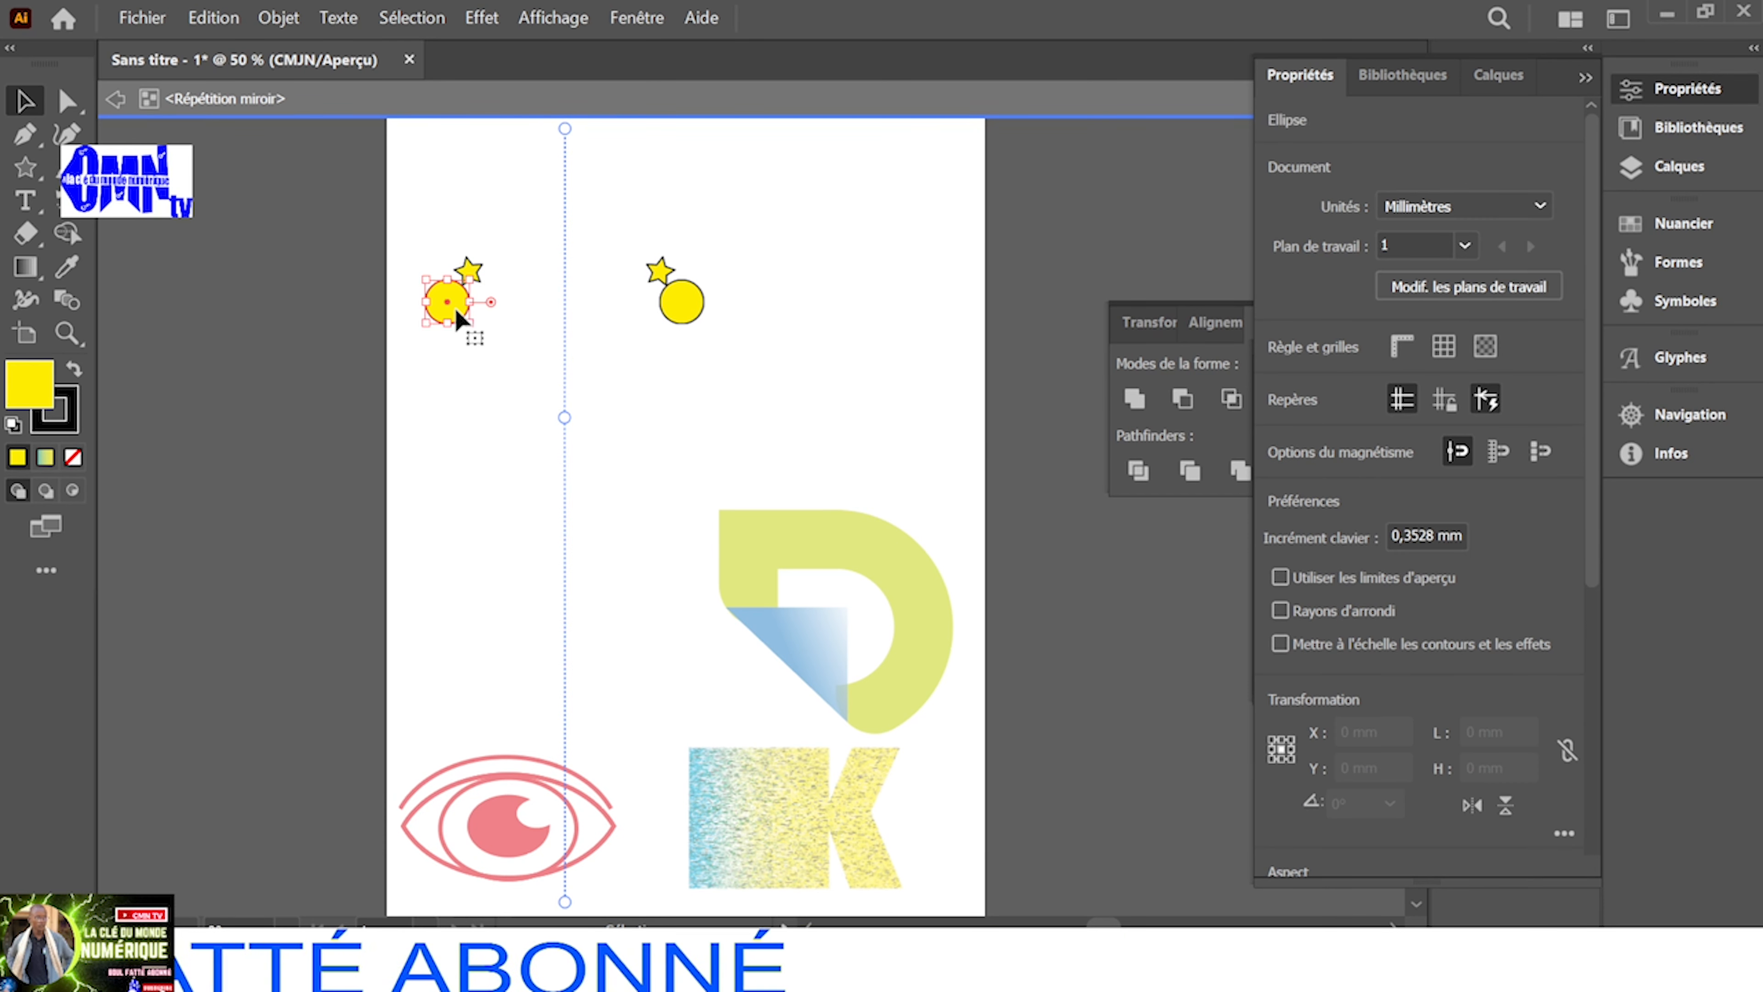
{"action": "left_click", "coordinate": [582, 229]}
{"action": "left_click_drag", "start_coordinate": [390, 226], "coordinate": [750, 396]}
{"action": "left_click", "coordinate": [570, 203]}
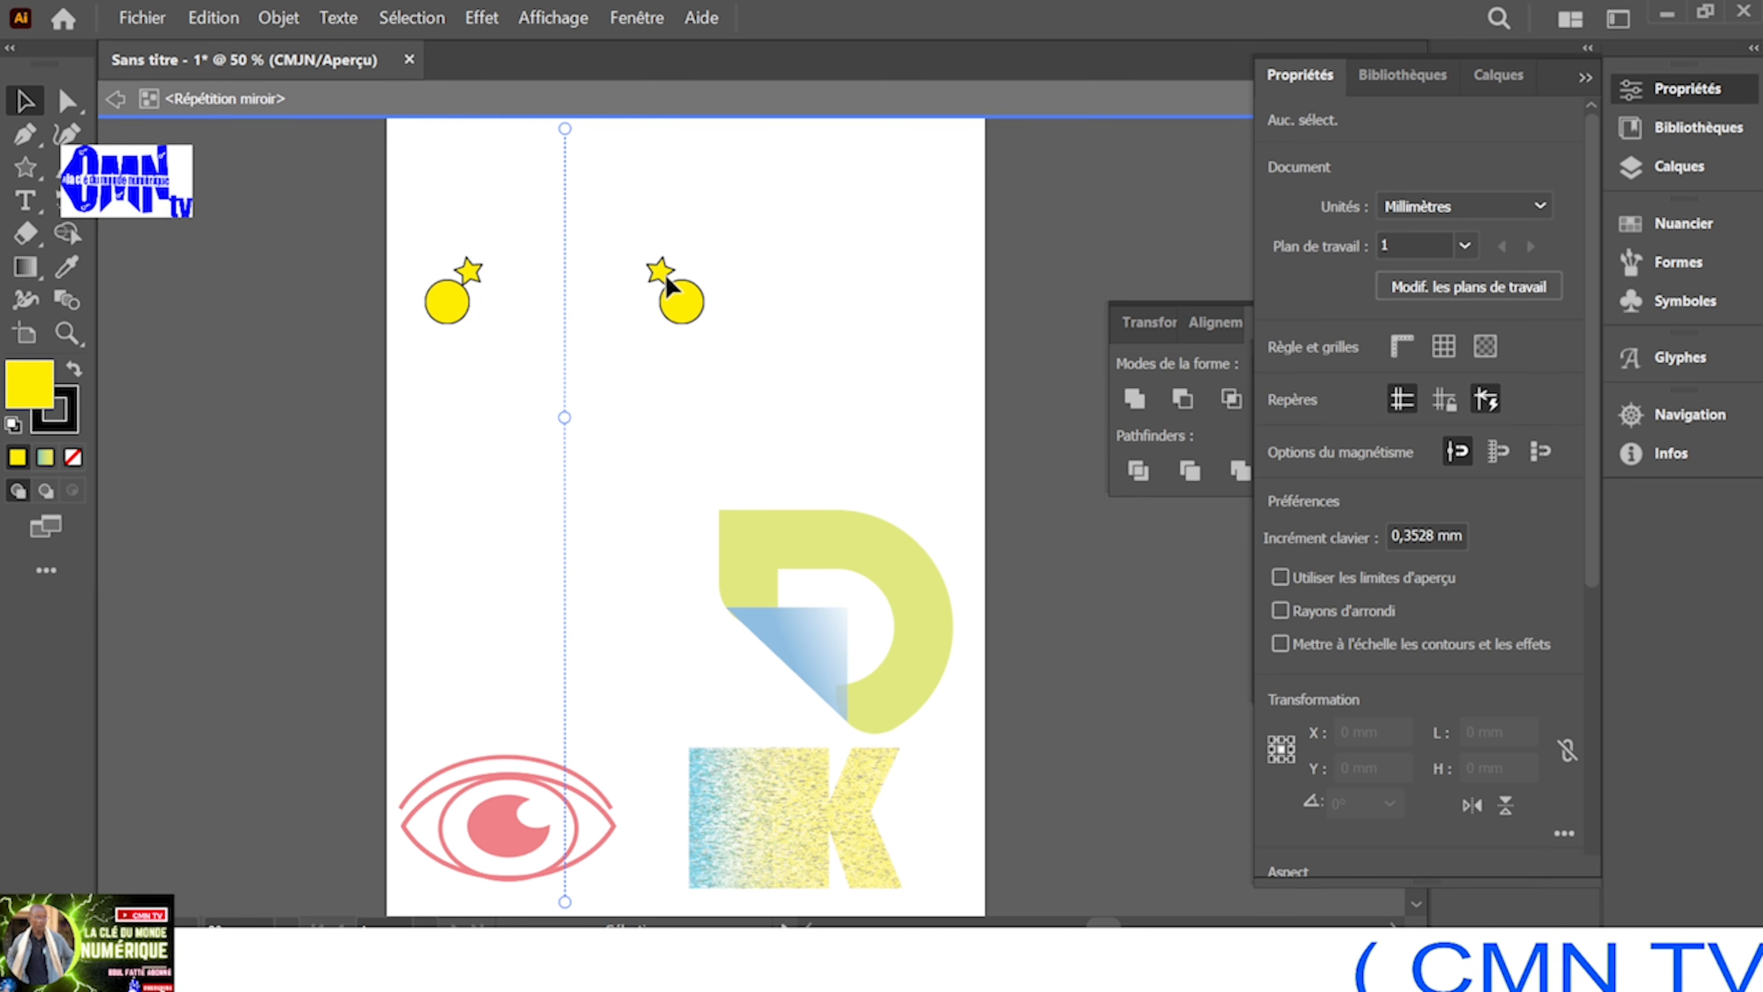
{"action": "double_click", "coordinate": [684, 390]}
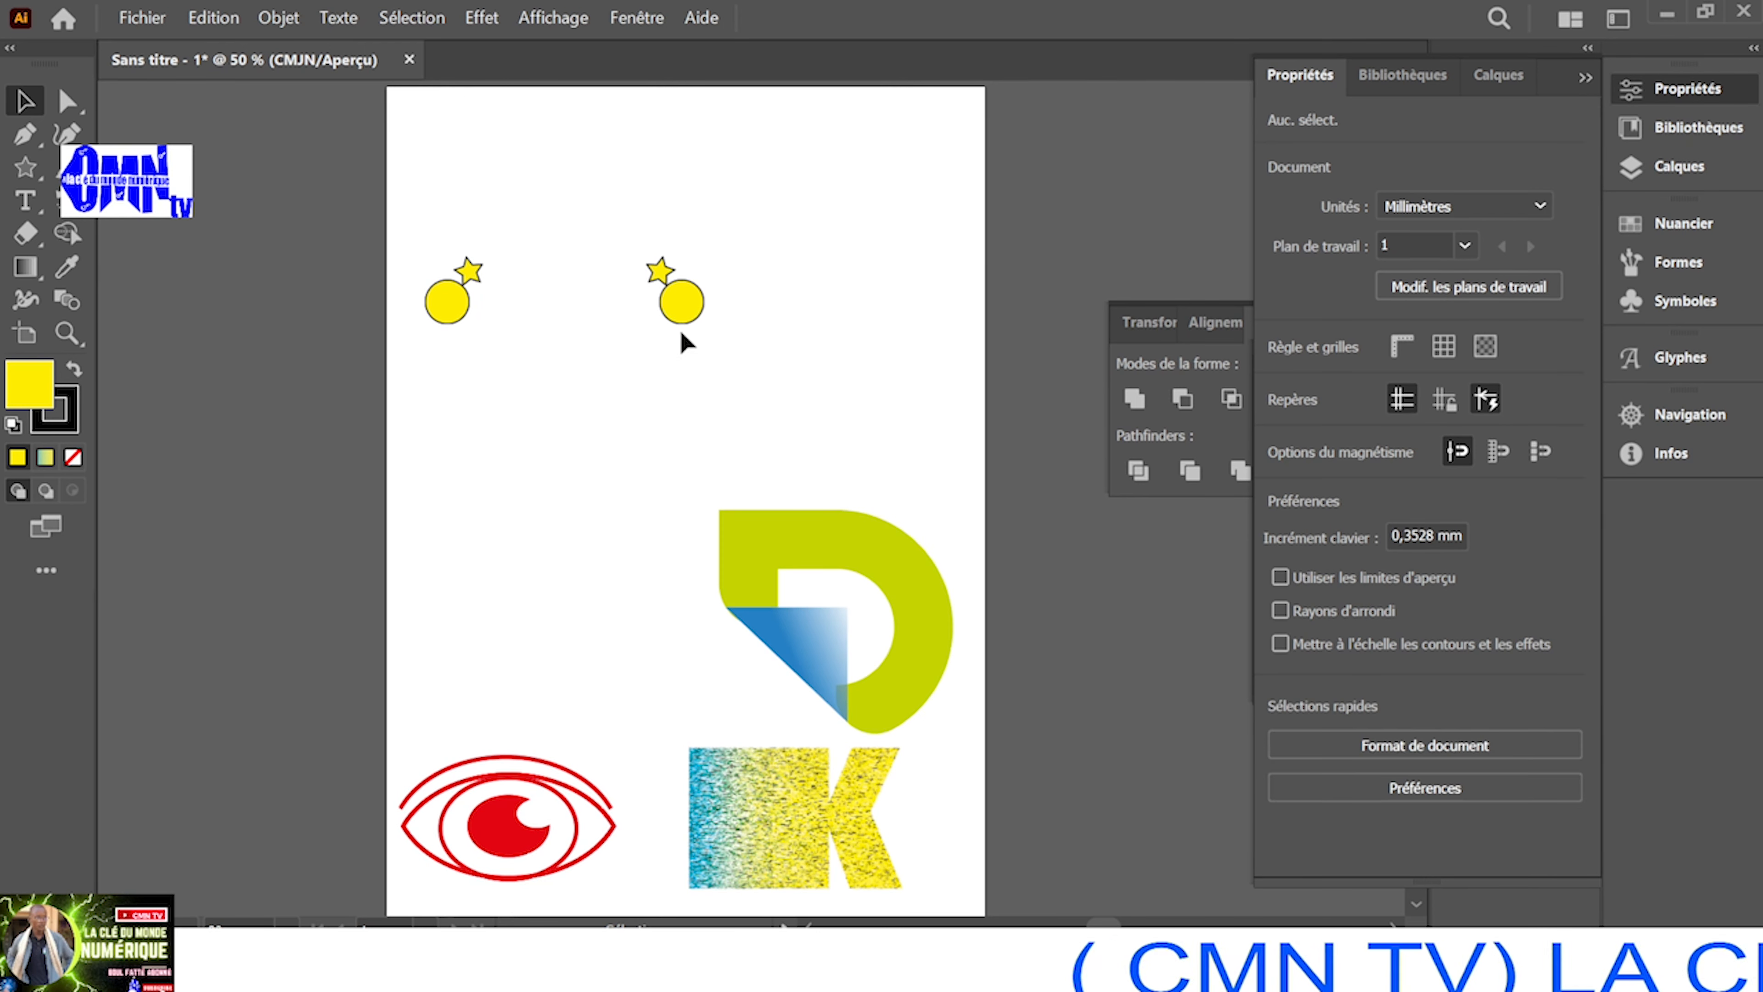
Scale down the circle-and-star mirror repeat, place it just above the red eye, and deselect it
{"action": "left_click_drag", "start_coordinate": [683, 314], "coordinate": [593, 606]}
{"action": "left_click", "coordinate": [641, 642]}
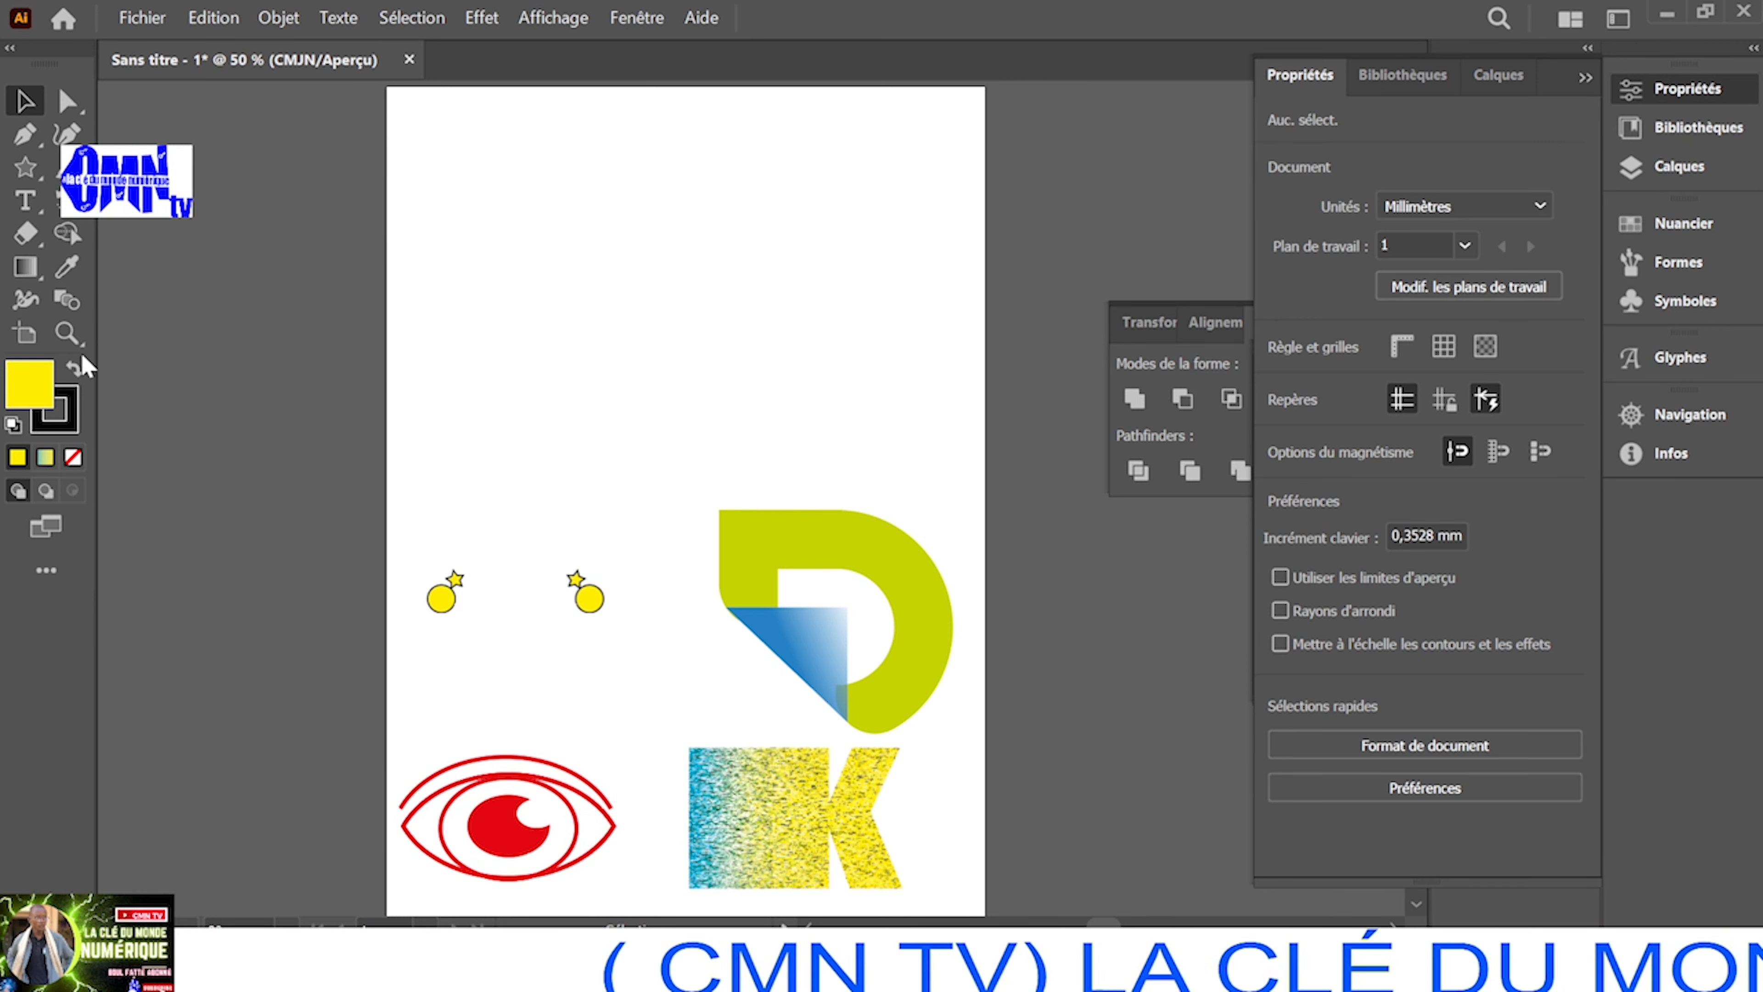
Draw a vertical line about 53 mm long at X about 51 mm in the upper page with the Pen tool
{"action": "left_click", "coordinate": [24, 133]}
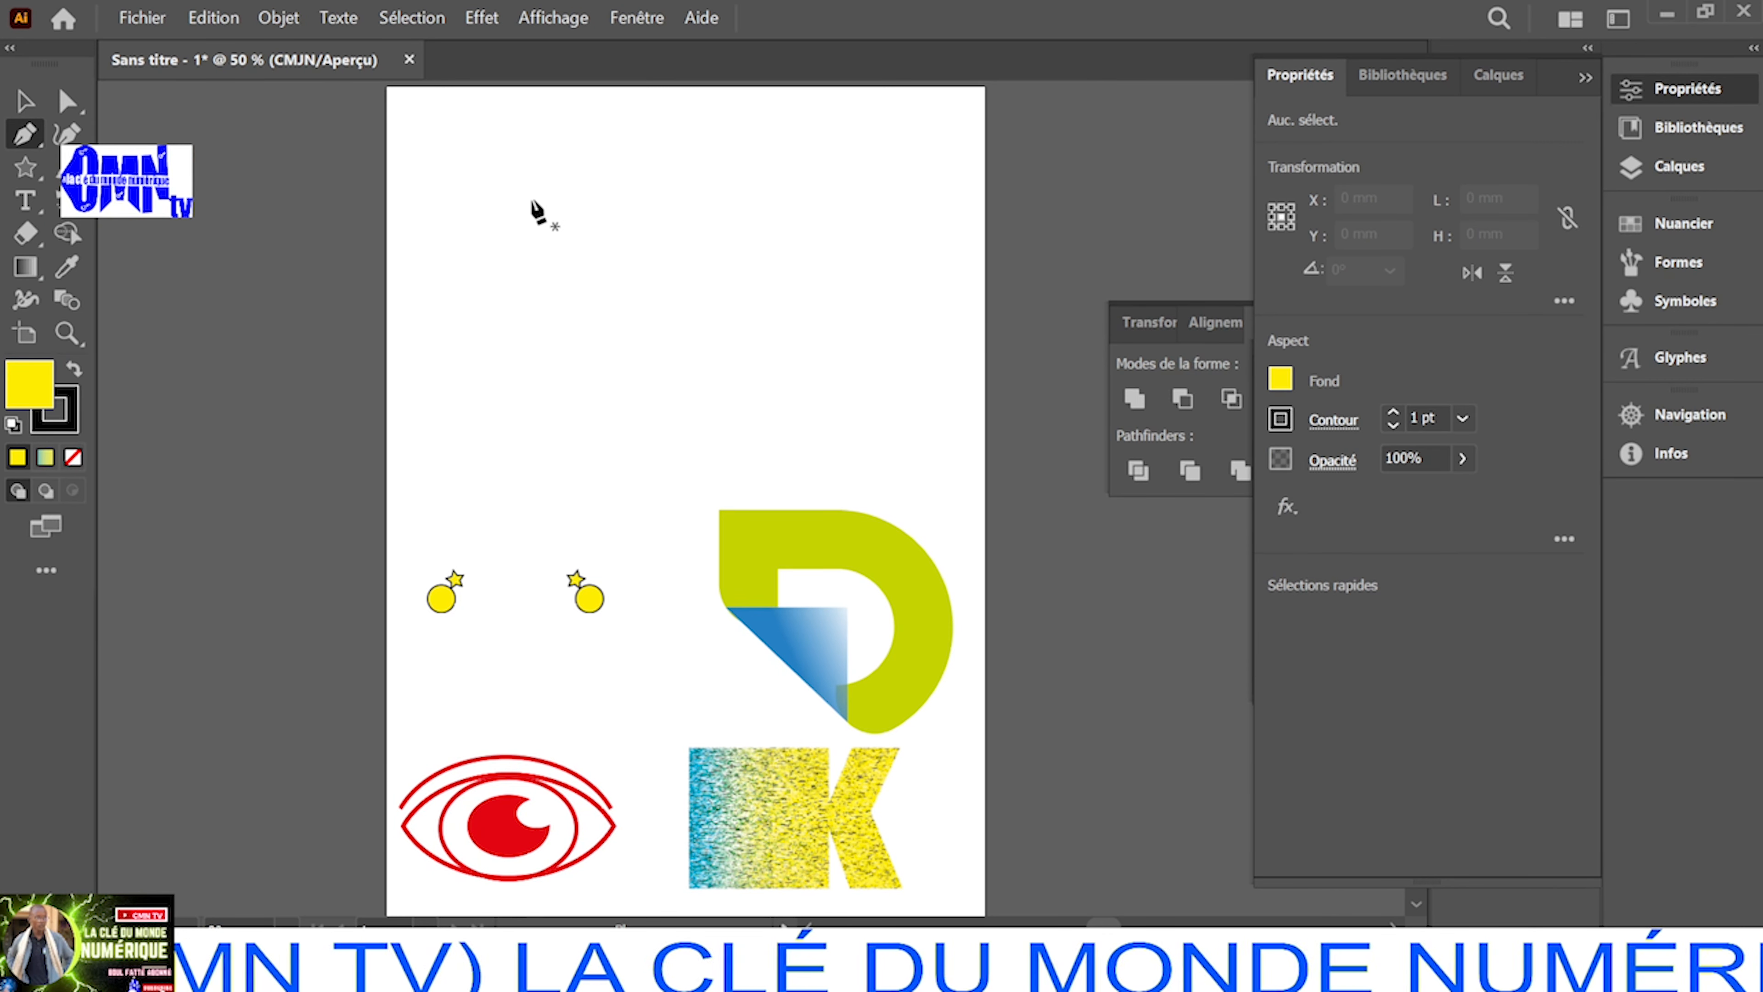
{"action": "left_click", "coordinate": [532, 198]}
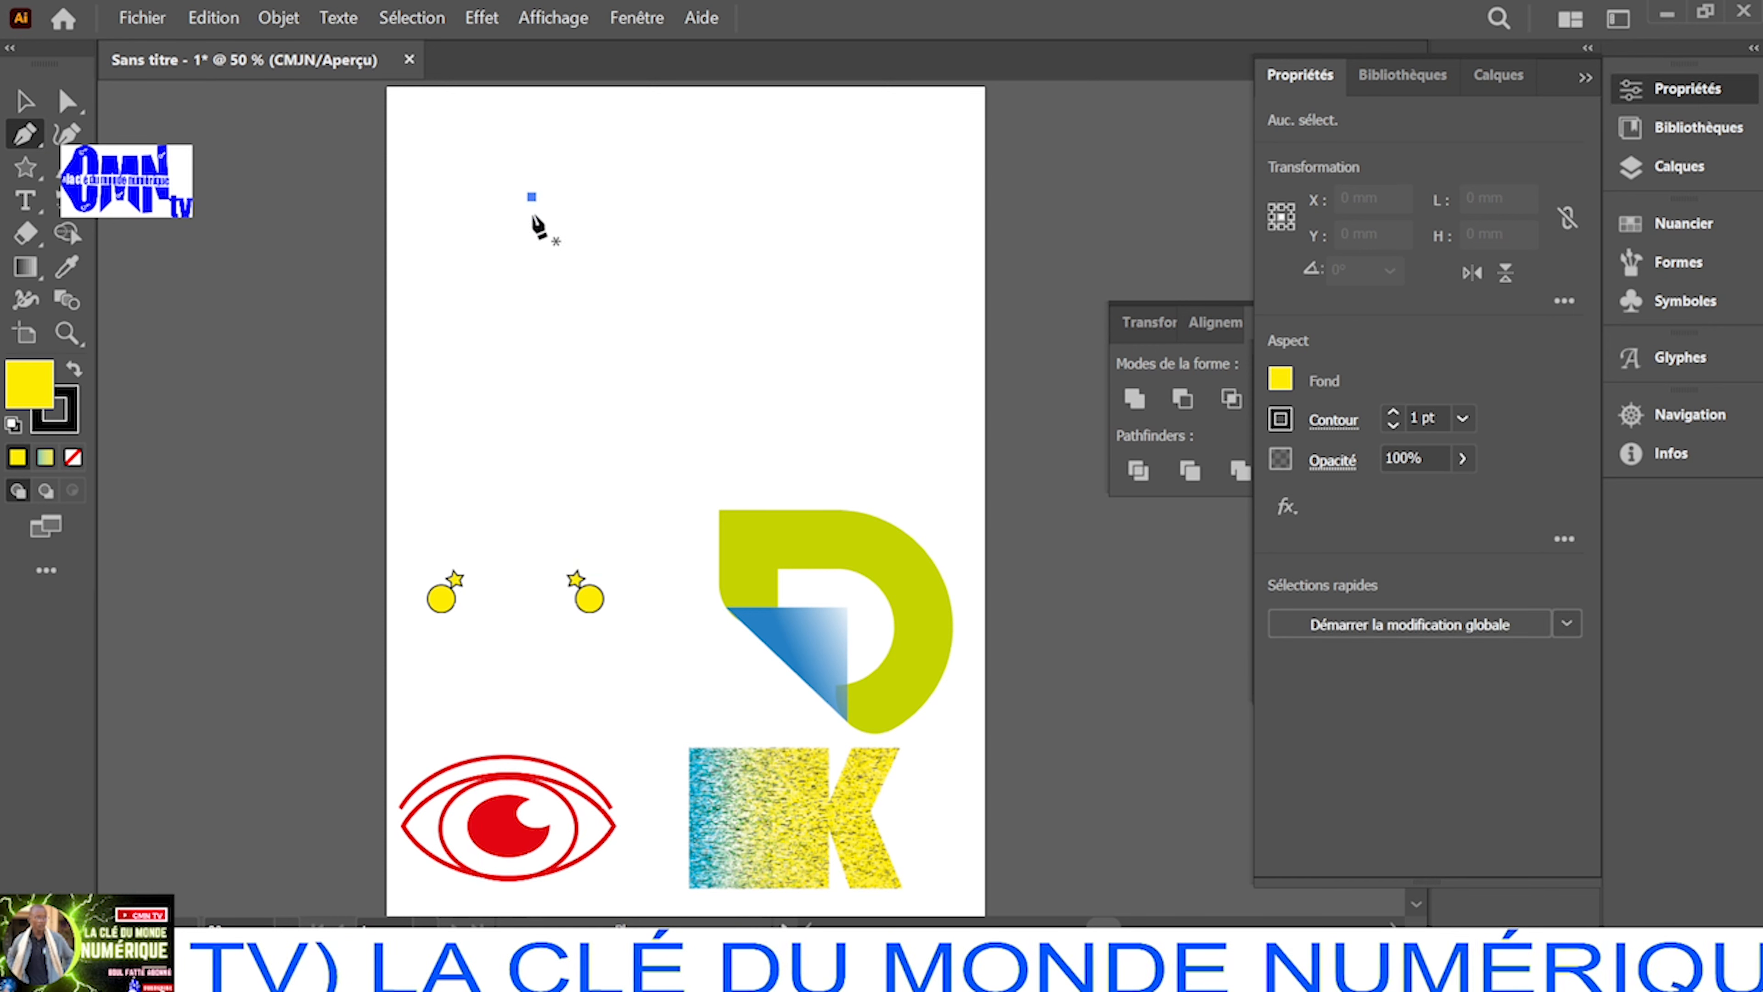
{"action": "left_click", "coordinate": [532, 346]}
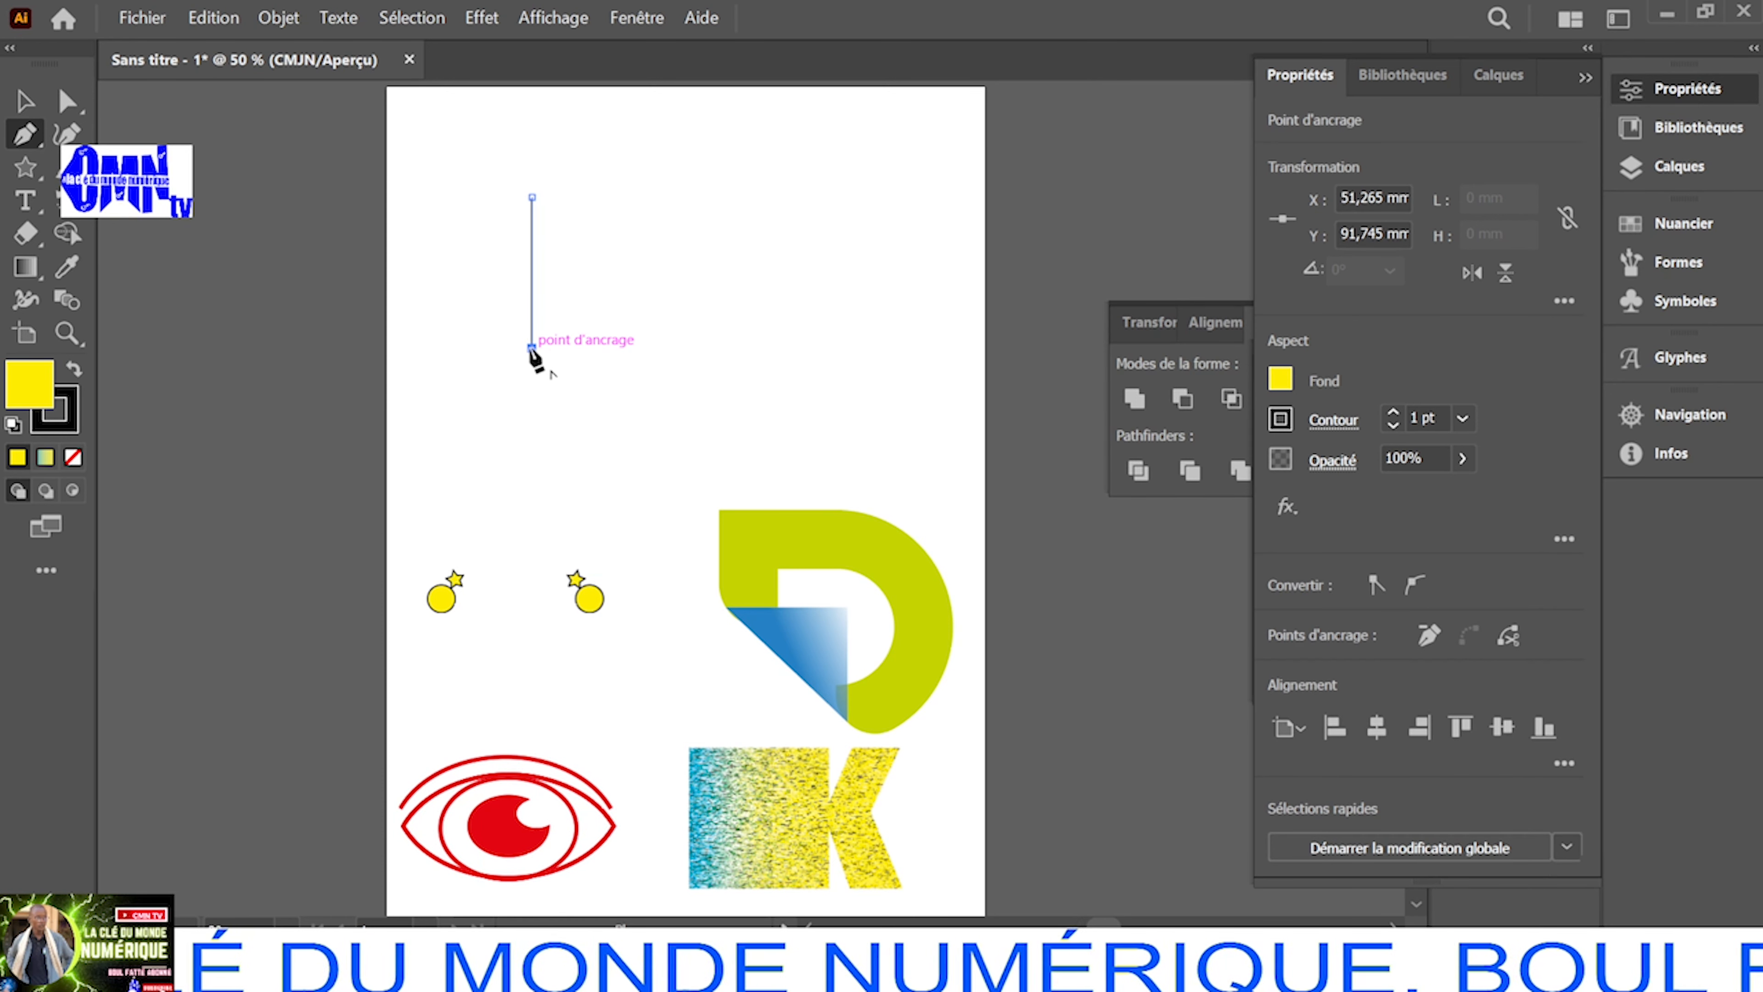
{"action": "left_click", "coordinate": [25, 102]}
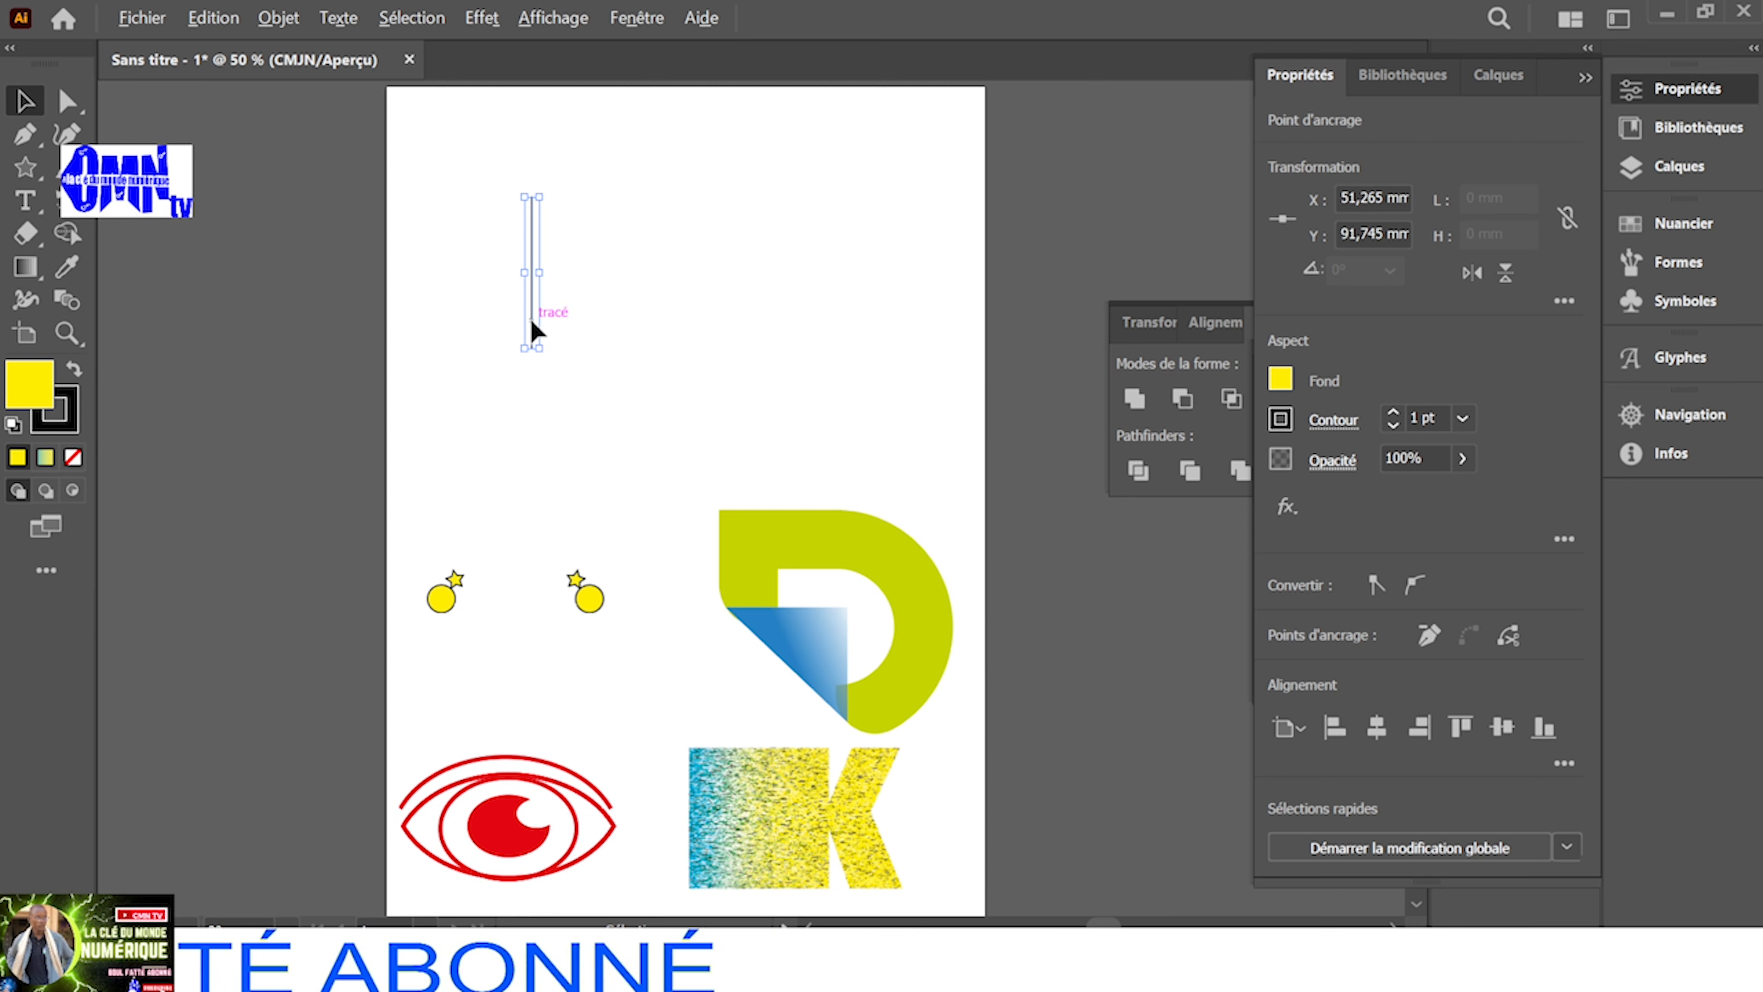
{"action": "left_click", "coordinate": [530, 323]}
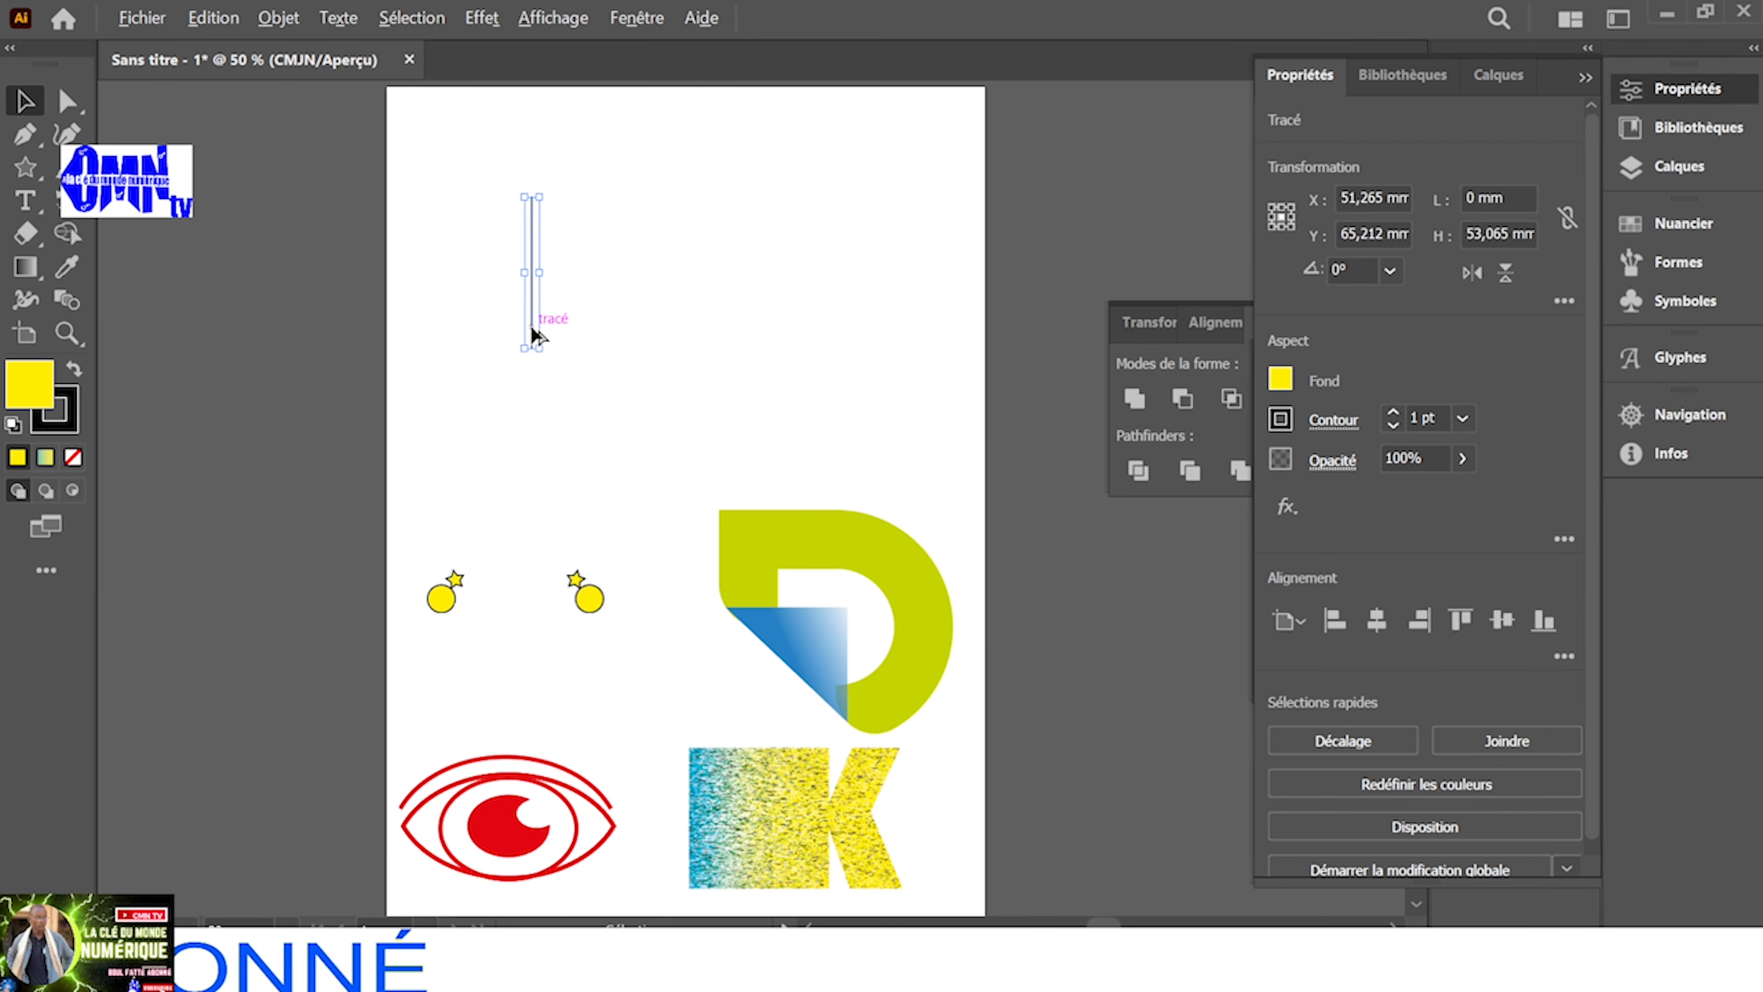
{"action": "left_click_drag", "start_coordinate": [535, 339], "coordinate": [576, 328]}
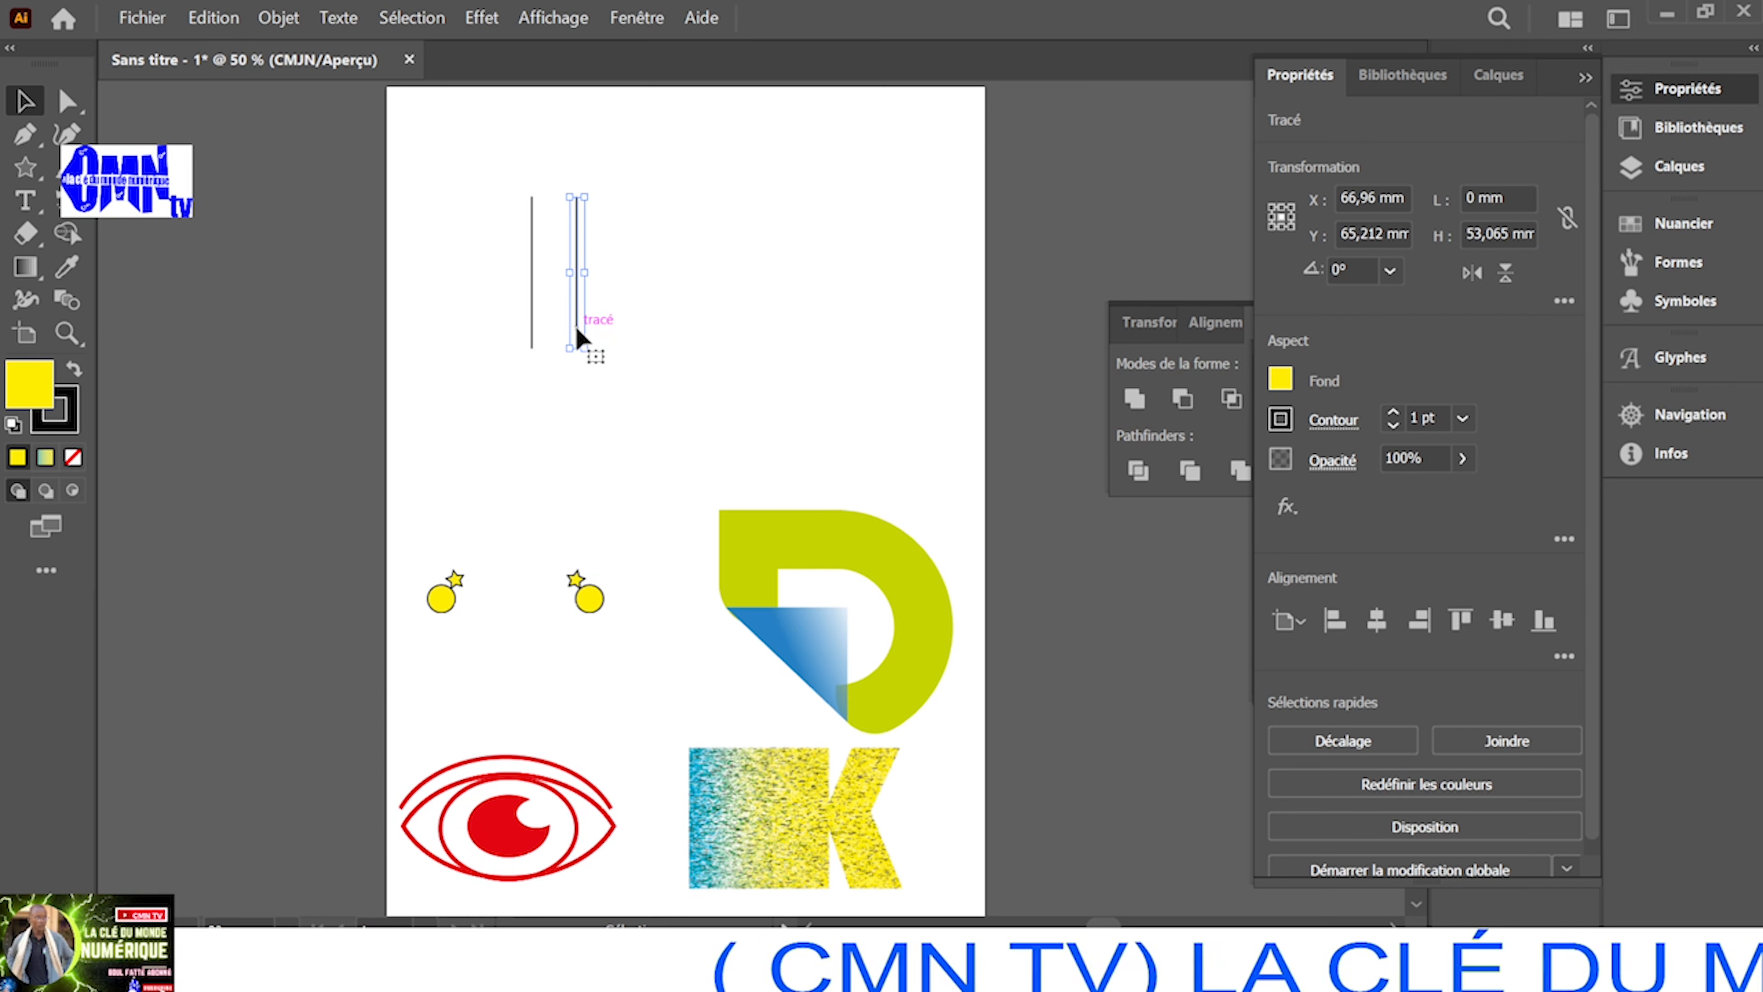
{"action": "key", "text": "Left"}
{"action": "key", "text": "Left"}
{"action": "key", "text": "Left"}
{"action": "key", "text": "Left"}
{"action": "key", "text": "Left"}
{"action": "key", "text": "Left"}
{"action": "key", "text": "Left"}
{"action": "key", "text": "Left"}
{"action": "key", "text": "Left"}
{"action": "key", "text": "Left"}
{"action": "key", "text": "Left"}
{"action": "key", "text": "Left"}
{"action": "key", "text": "Left"}
{"action": "key", "text": "Left"}
{"action": "key", "text": "Left"}
{"action": "key", "text": "Left"}
{"action": "key", "text": "Left"}
{"action": "key", "text": "Left"}
{"action": "key", "text": "Left"}
{"action": "key", "text": "Left"}
{"action": "key", "text": "Left"}
{"action": "key", "text": "Left"}
{"action": "key", "text": "Left"}
{"action": "key", "text": "Left"}
{"action": "key", "text": "Left"}
{"action": "key", "text": "Left"}
{"action": "key", "text": "Left"}
{"action": "key", "text": "Left"}
{"action": "key", "text": "Left"}
{"action": "key", "text": "Left"}
{"action": "key", "text": "Left"}
{"action": "key", "text": "Left"}
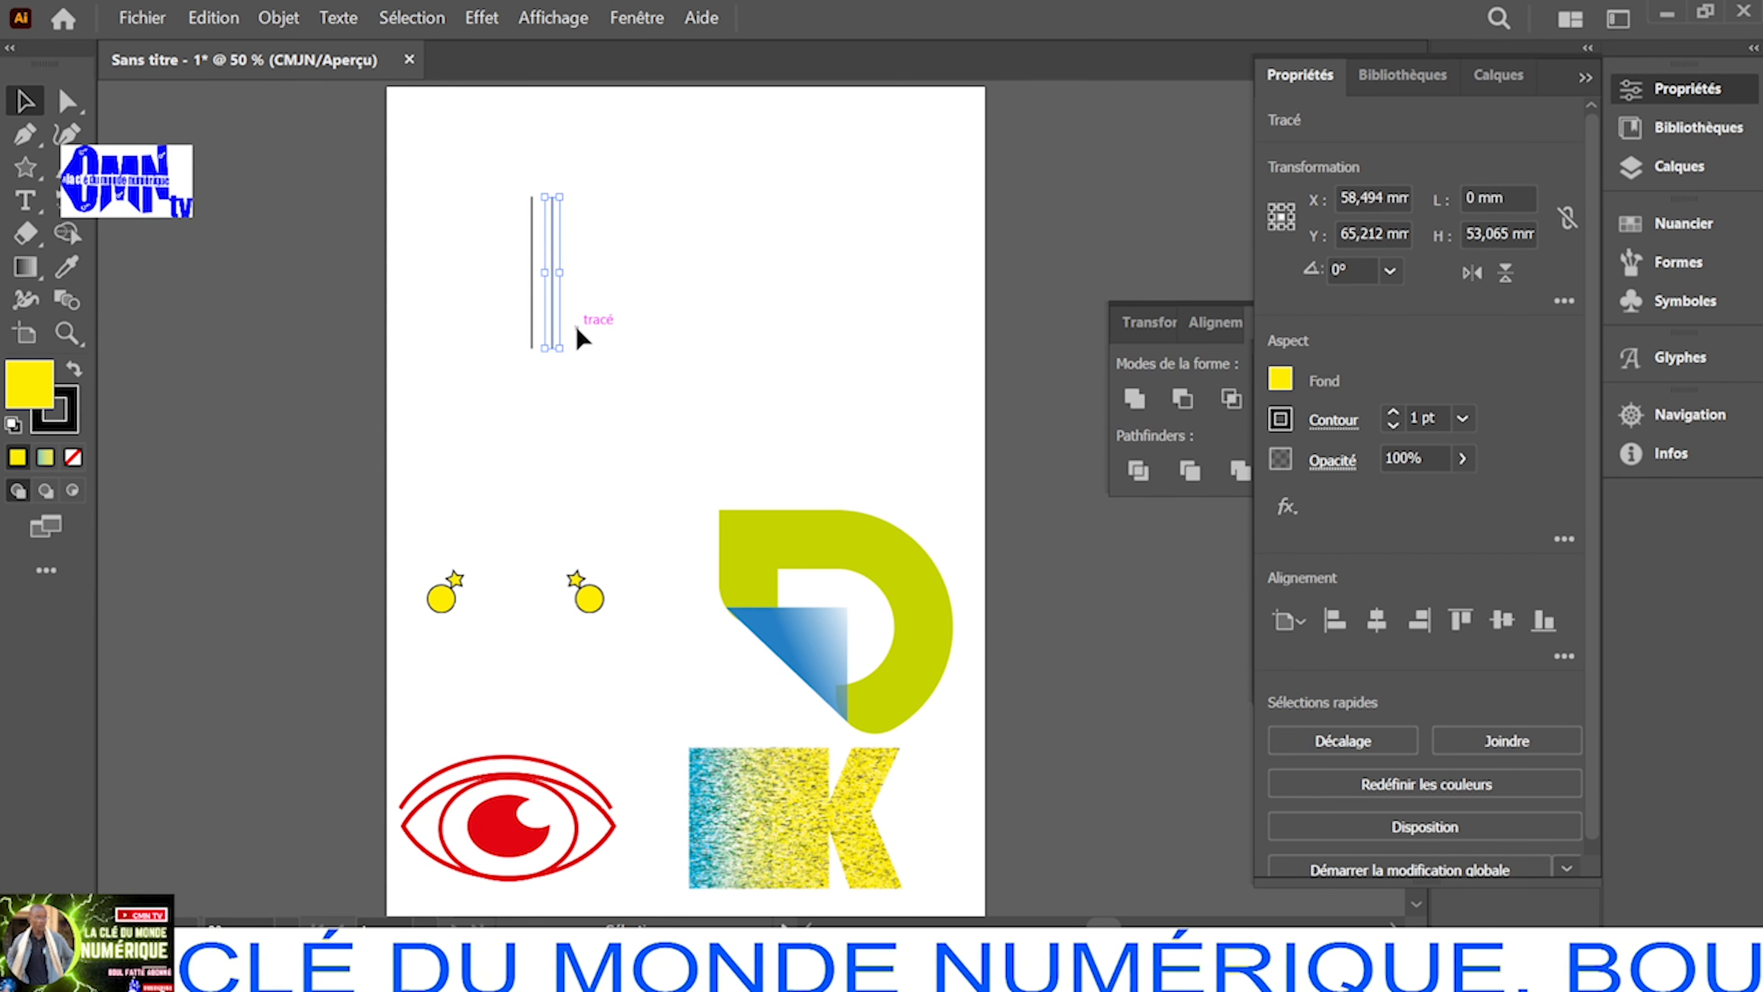
{"action": "key", "text": "Left"}
{"action": "key", "text": "Left"}
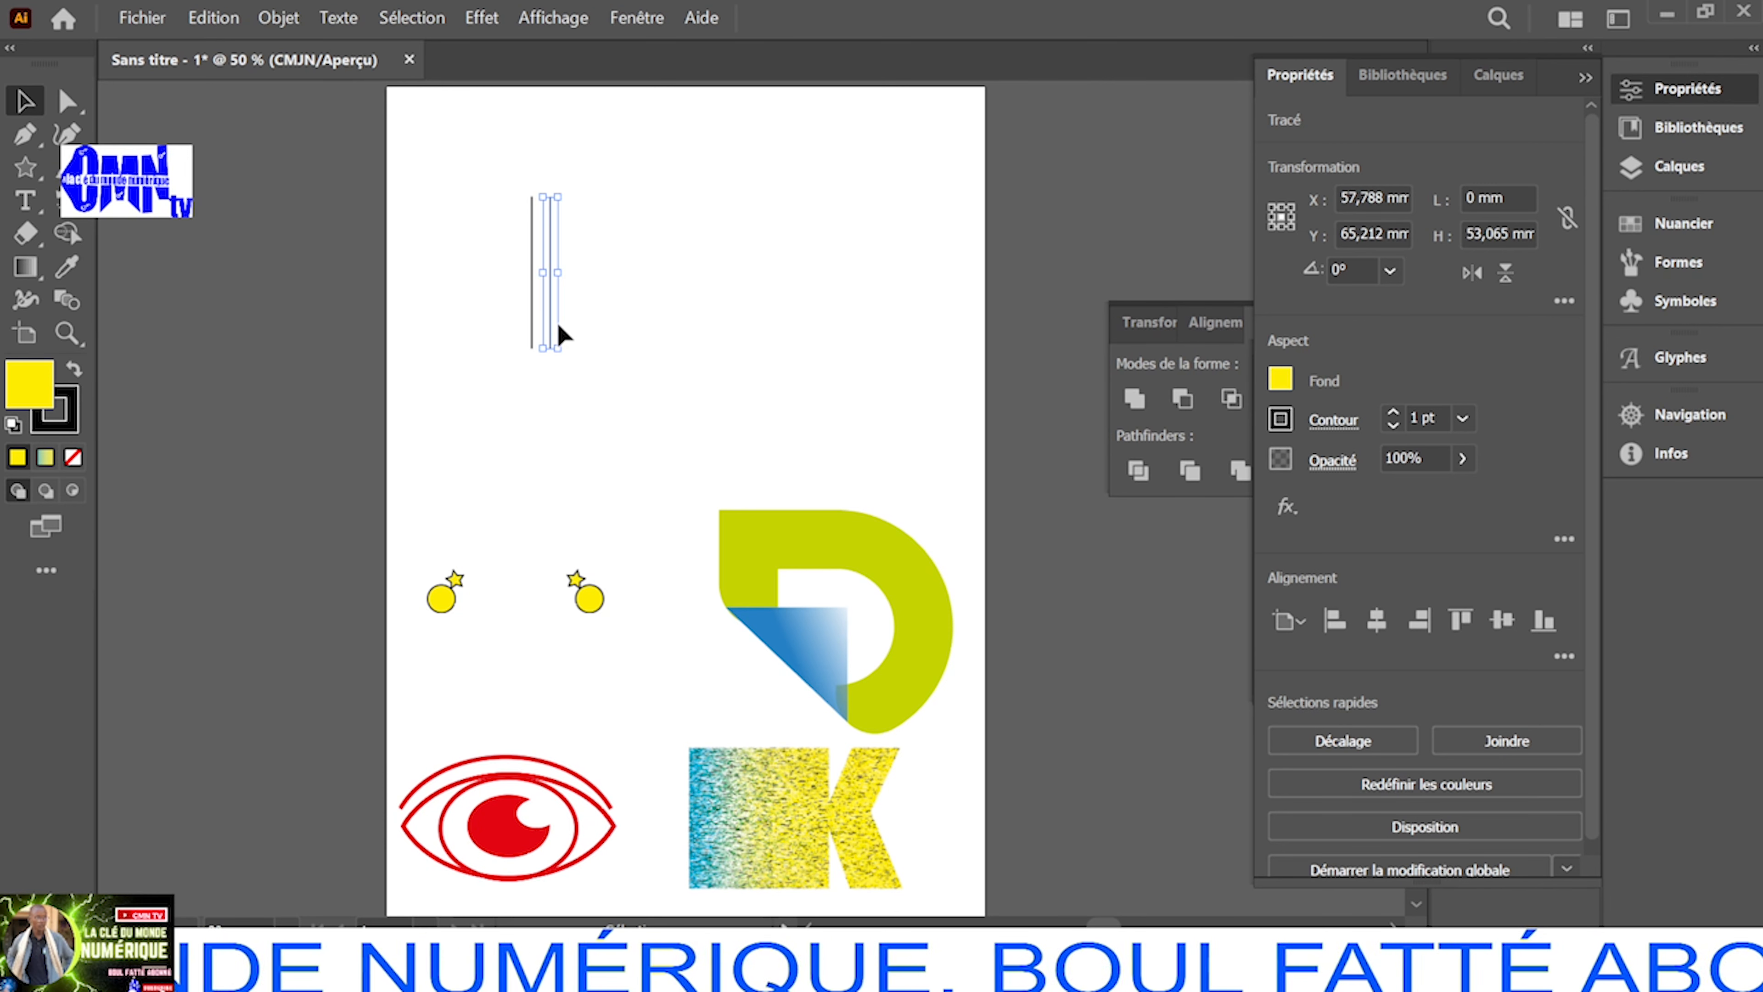
{"action": "key", "text": "Delete"}
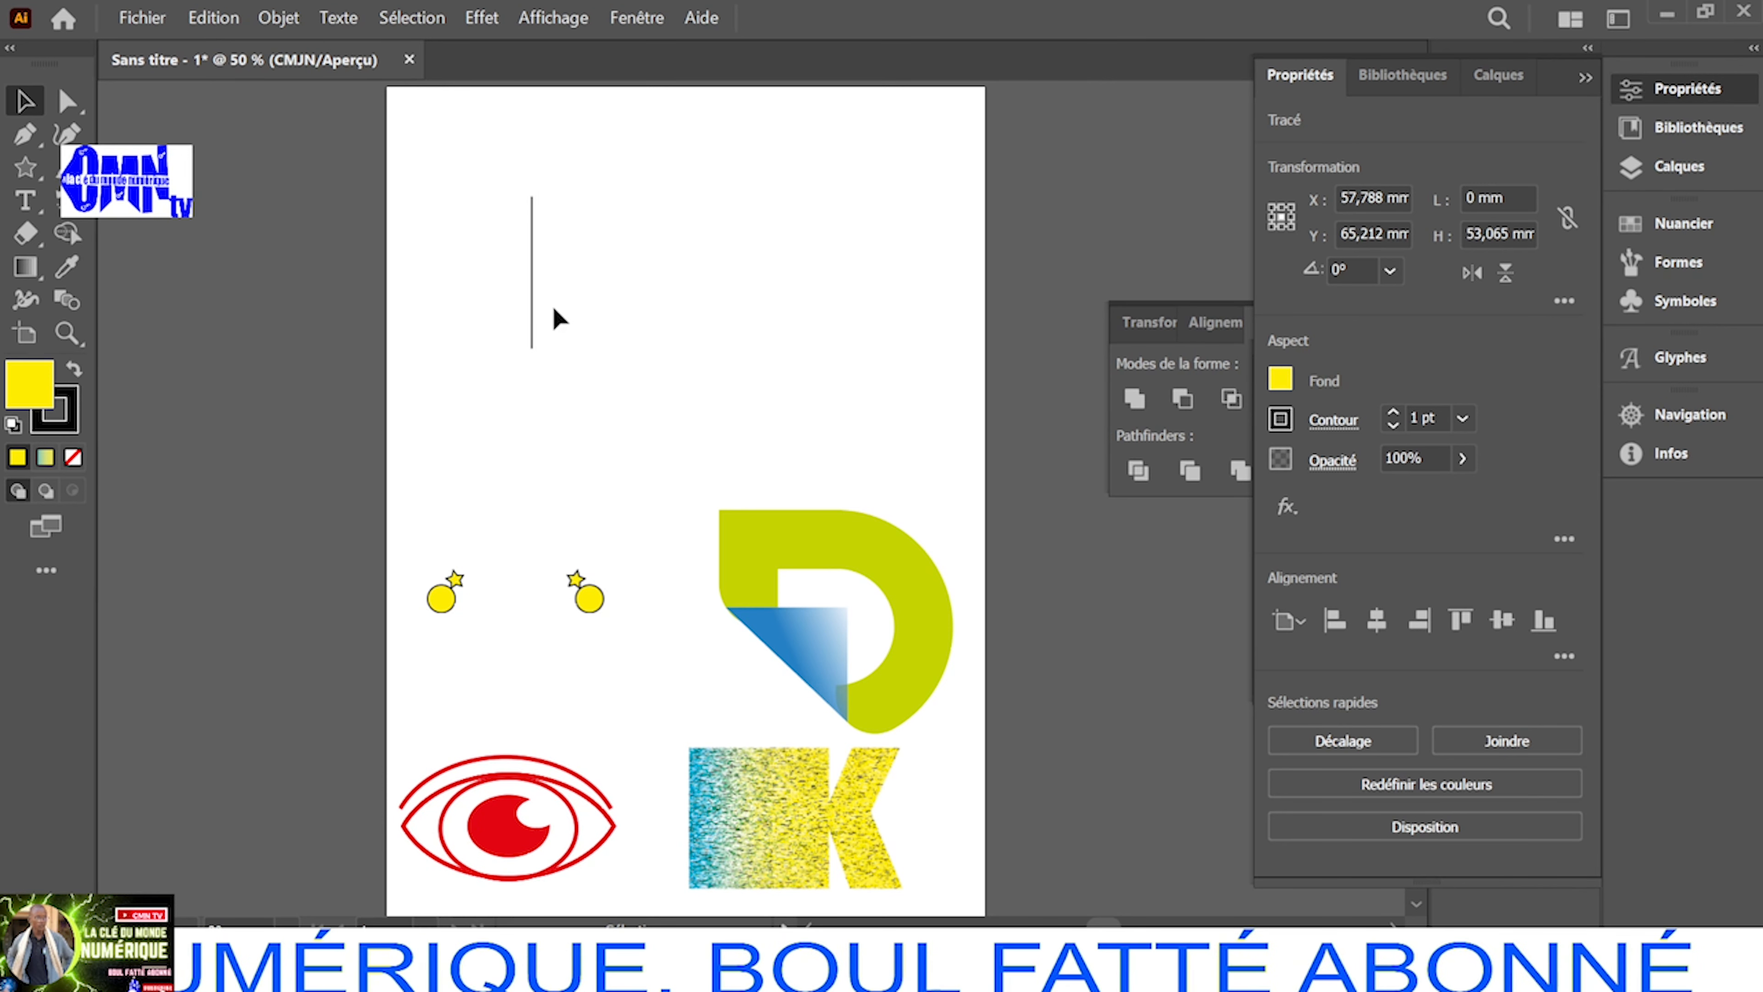
Copy the vertical line about 7 mm to the right and repeat the transformation to make five evenly spaced lines
{"action": "left_click", "coordinate": [533, 308]}
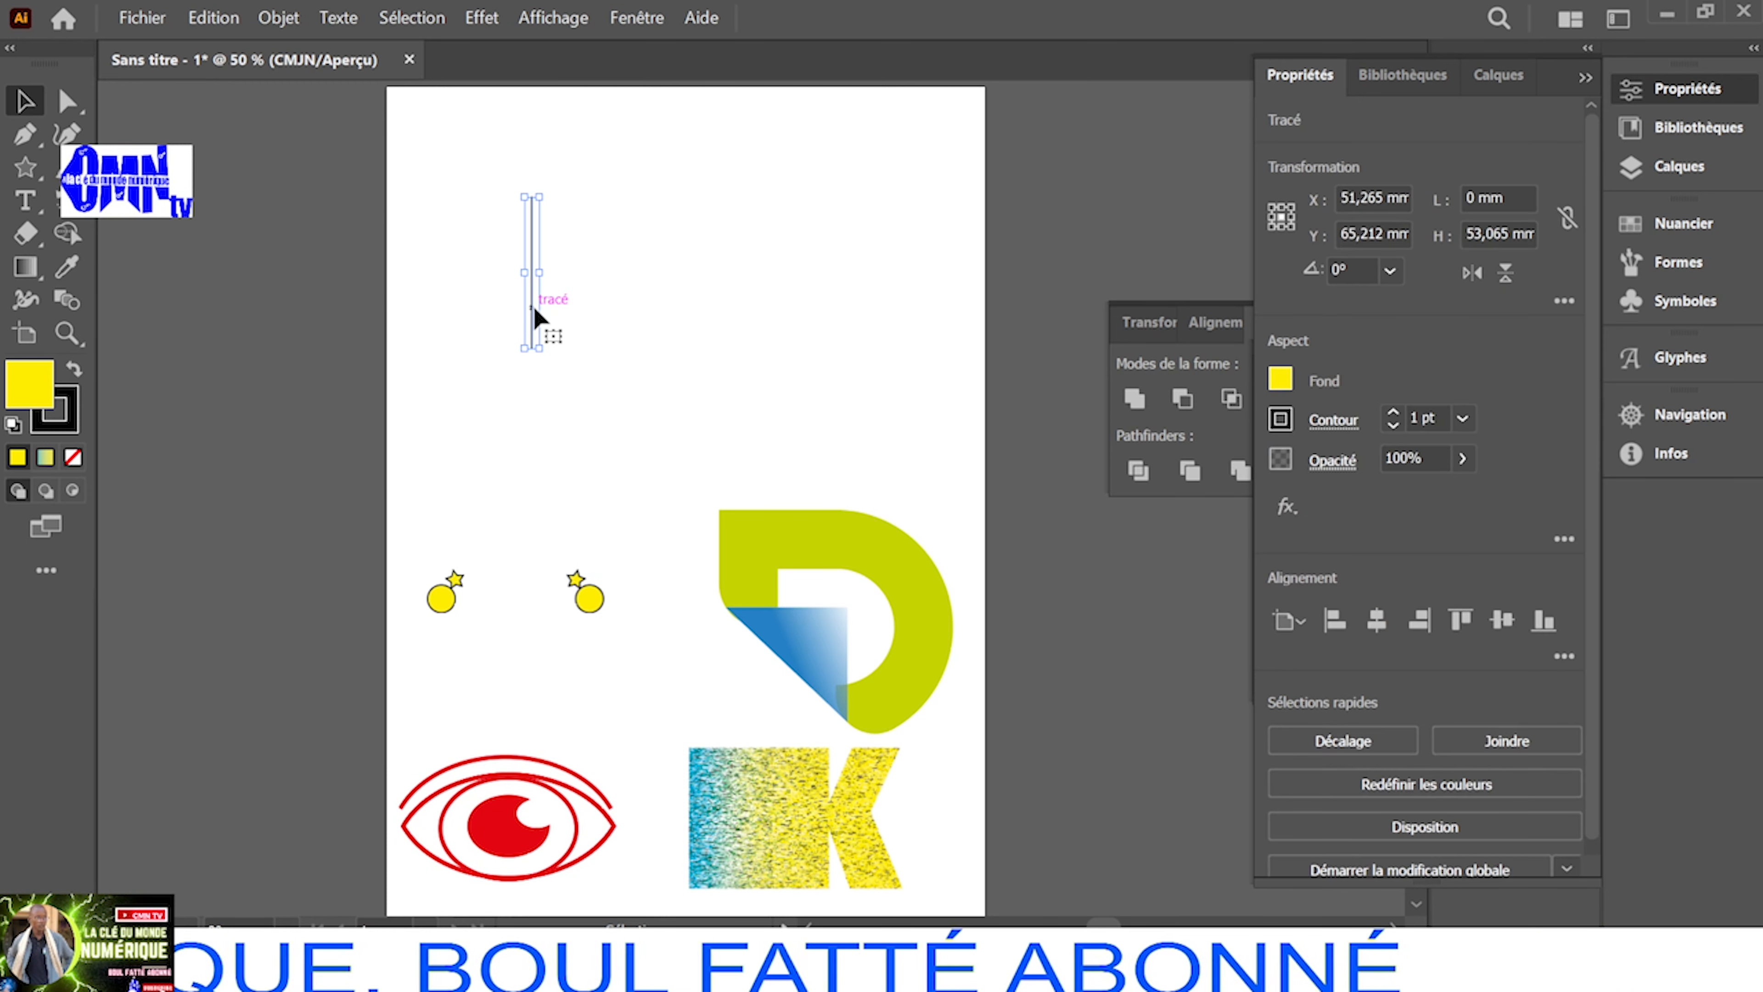
{"action": "left_click_drag", "start_coordinate": [536, 308], "coordinate": [555, 317]}
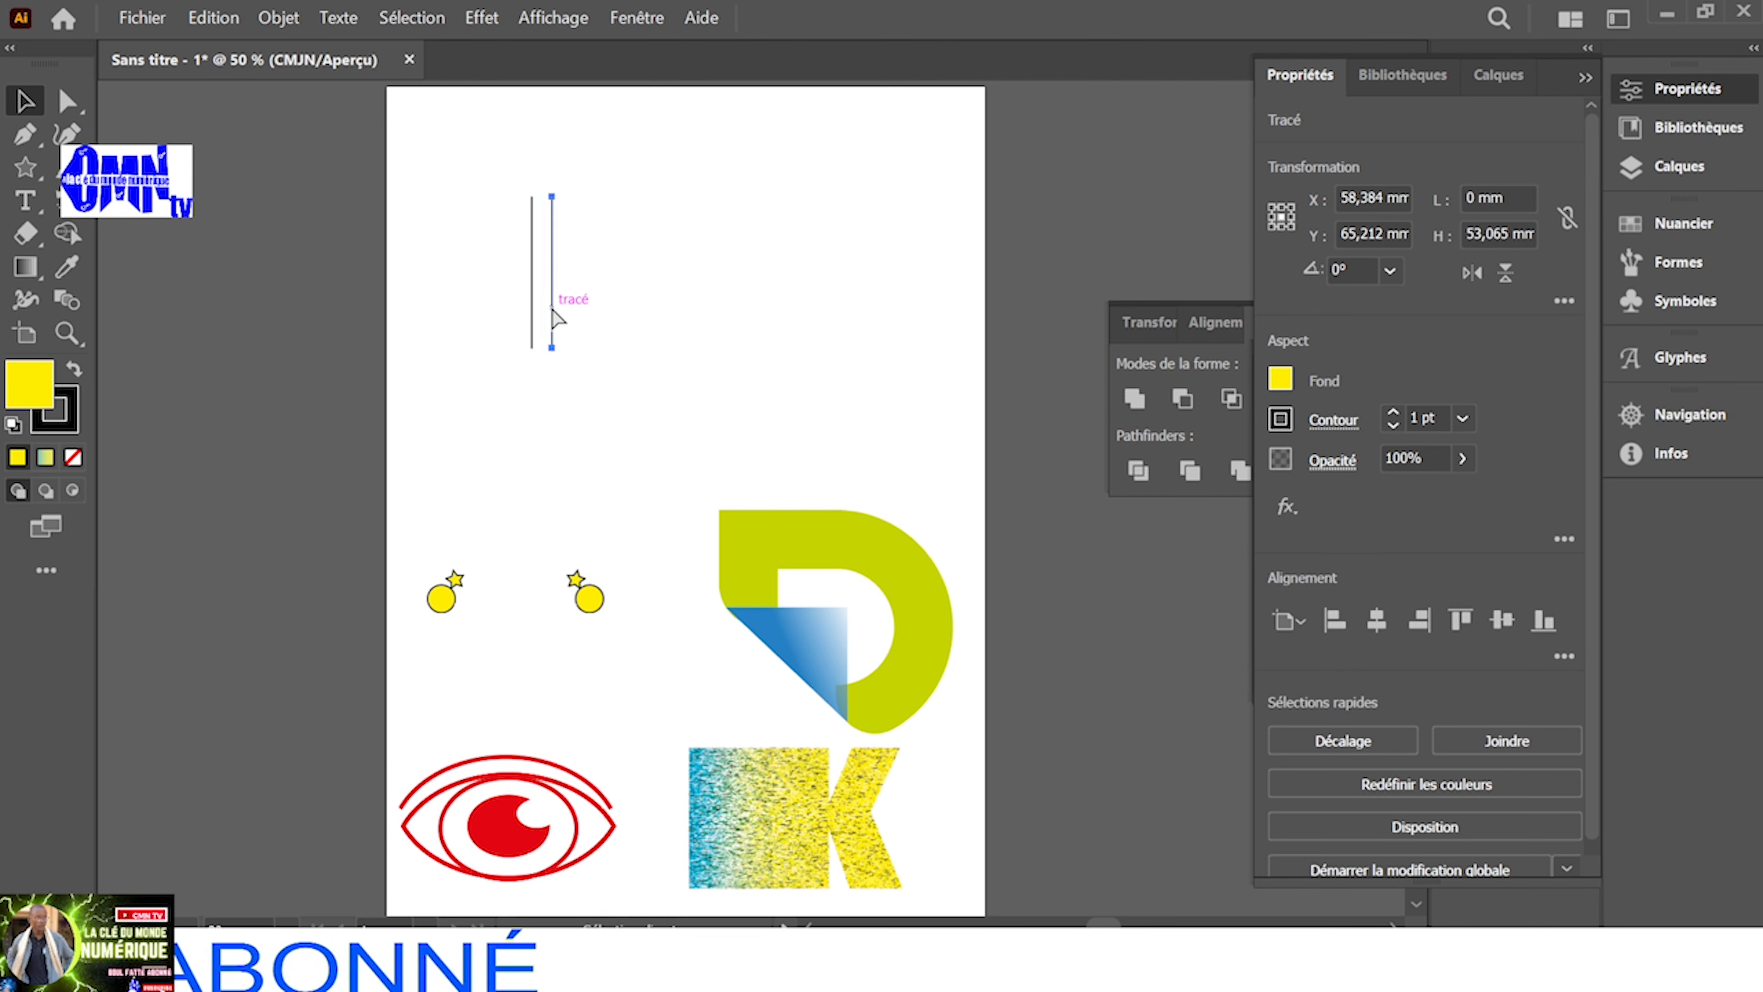
{"action": "key", "text": "ctrl+d"}
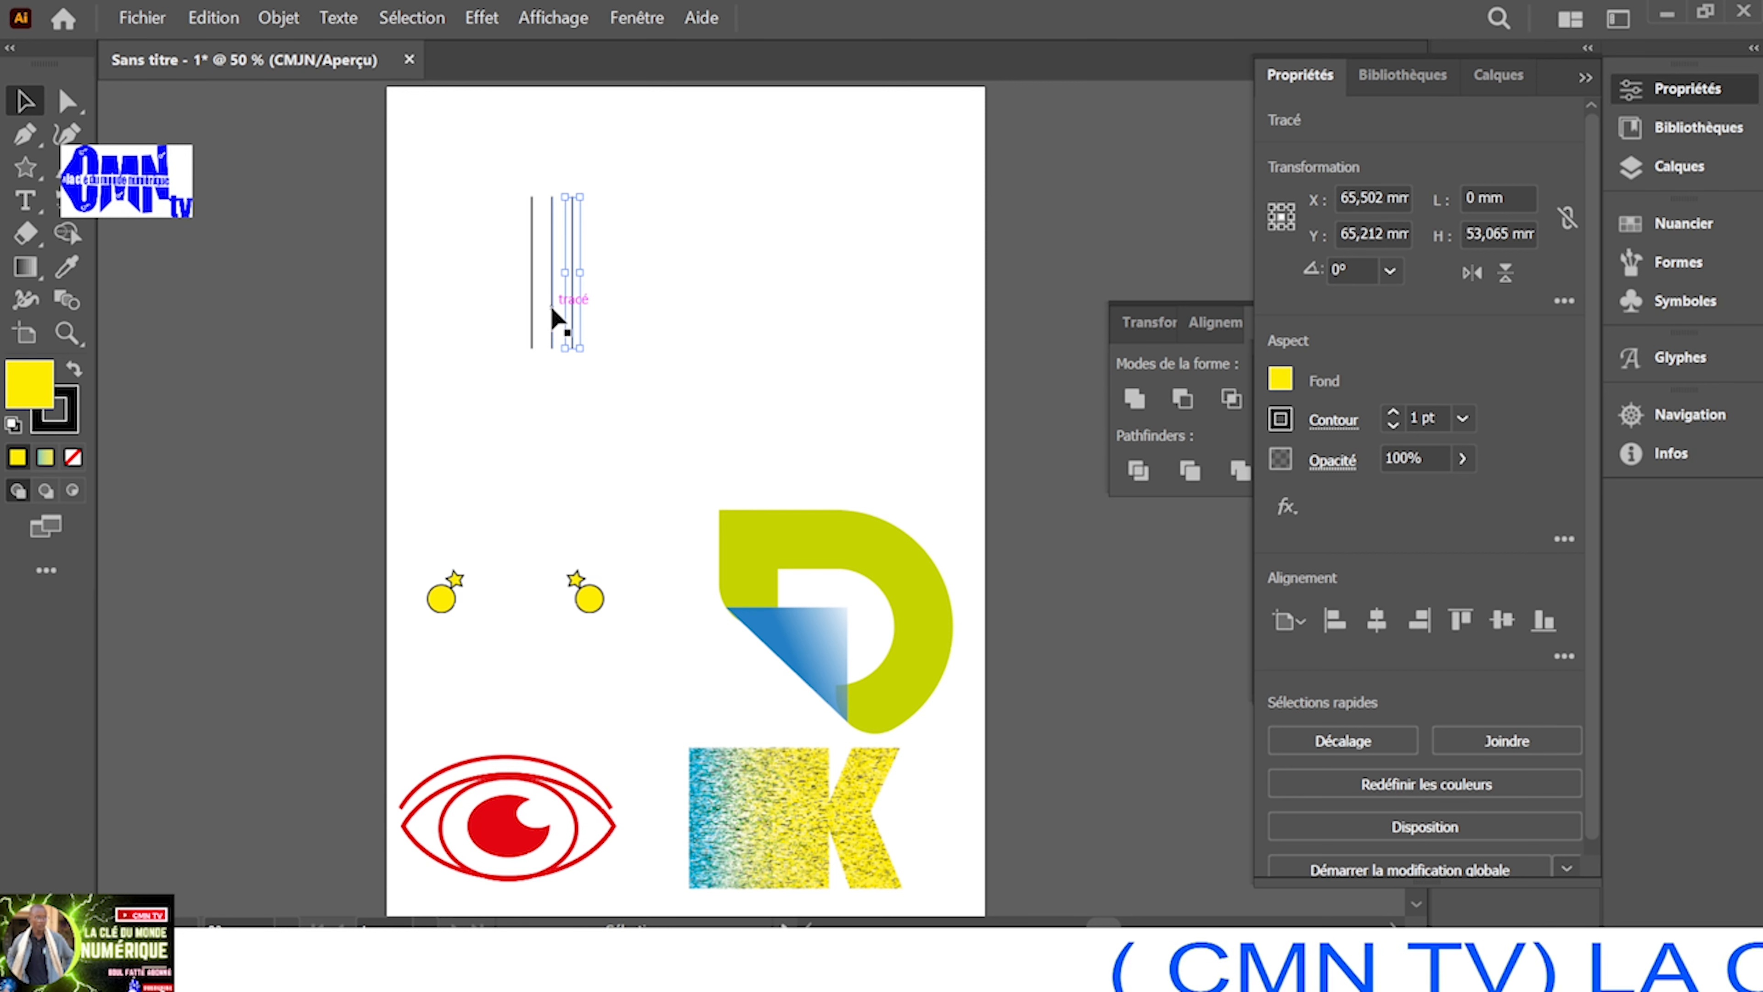
{"action": "key", "text": "ctrl+d"}
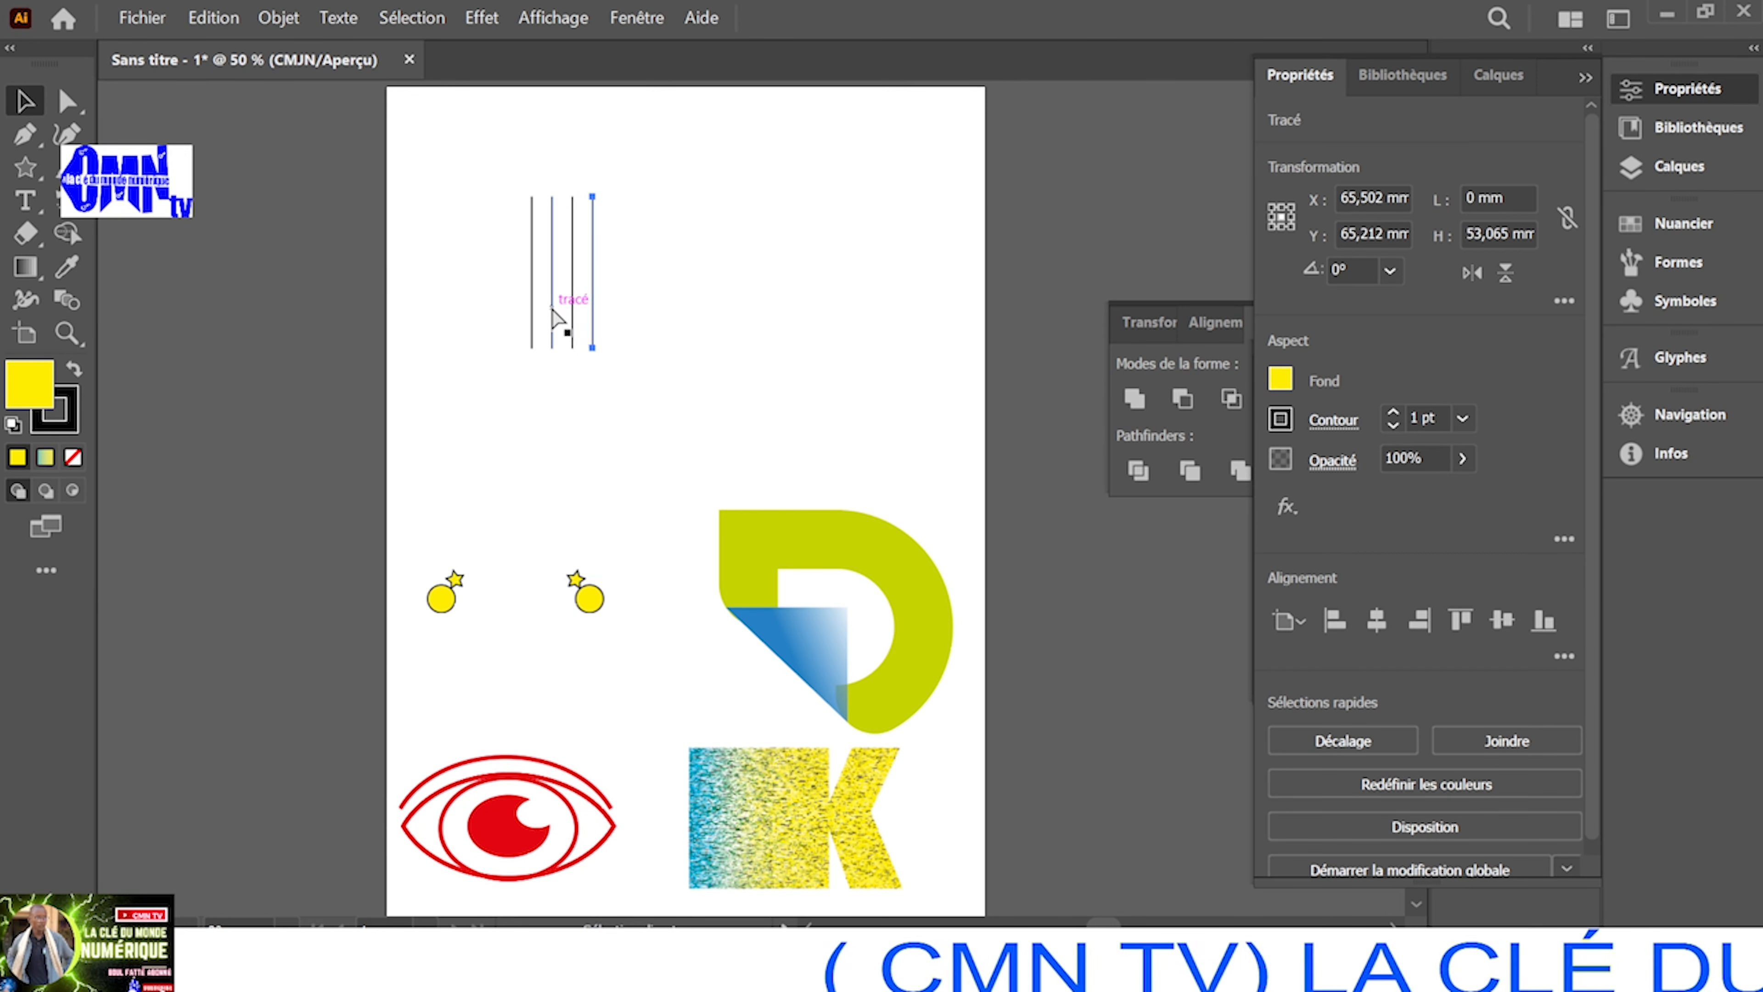
{"action": "key", "text": "ctrl+d"}
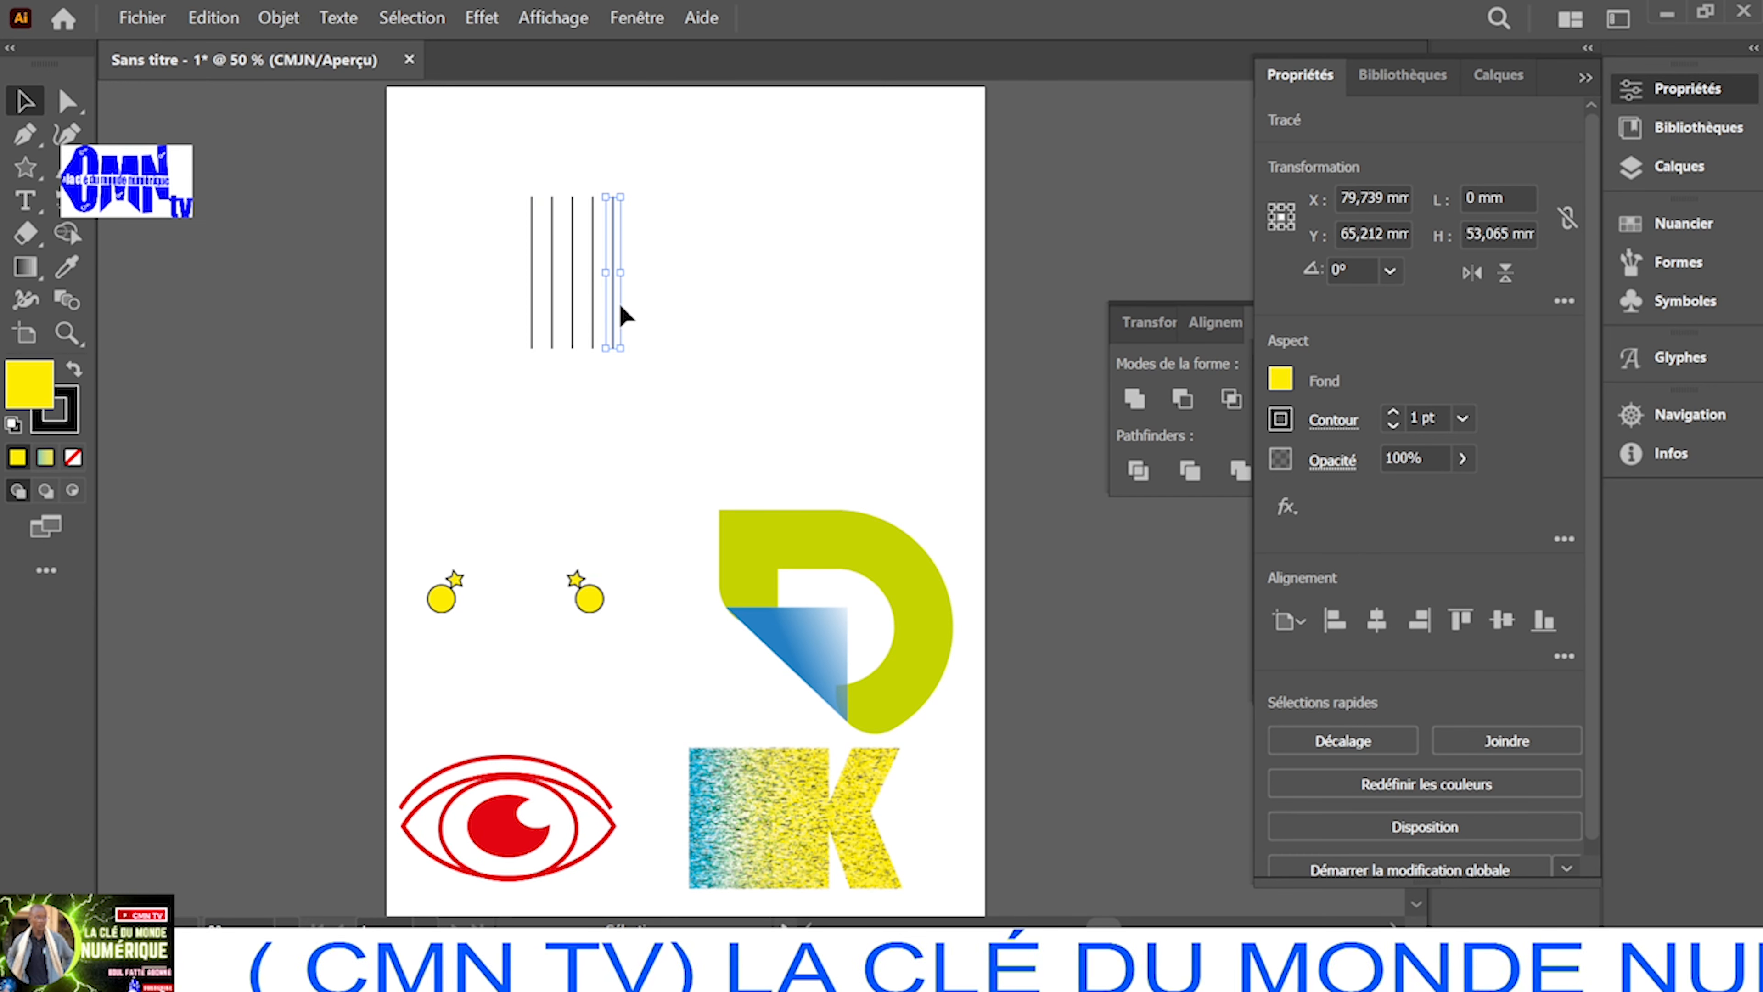
Copy the five vertical lines, paste them in place, and rotate the pasted set by 90° to form a grid
{"action": "left_click", "coordinate": [708, 264]}
{"action": "left_click_drag", "start_coordinate": [692, 173], "coordinate": [505, 299]}
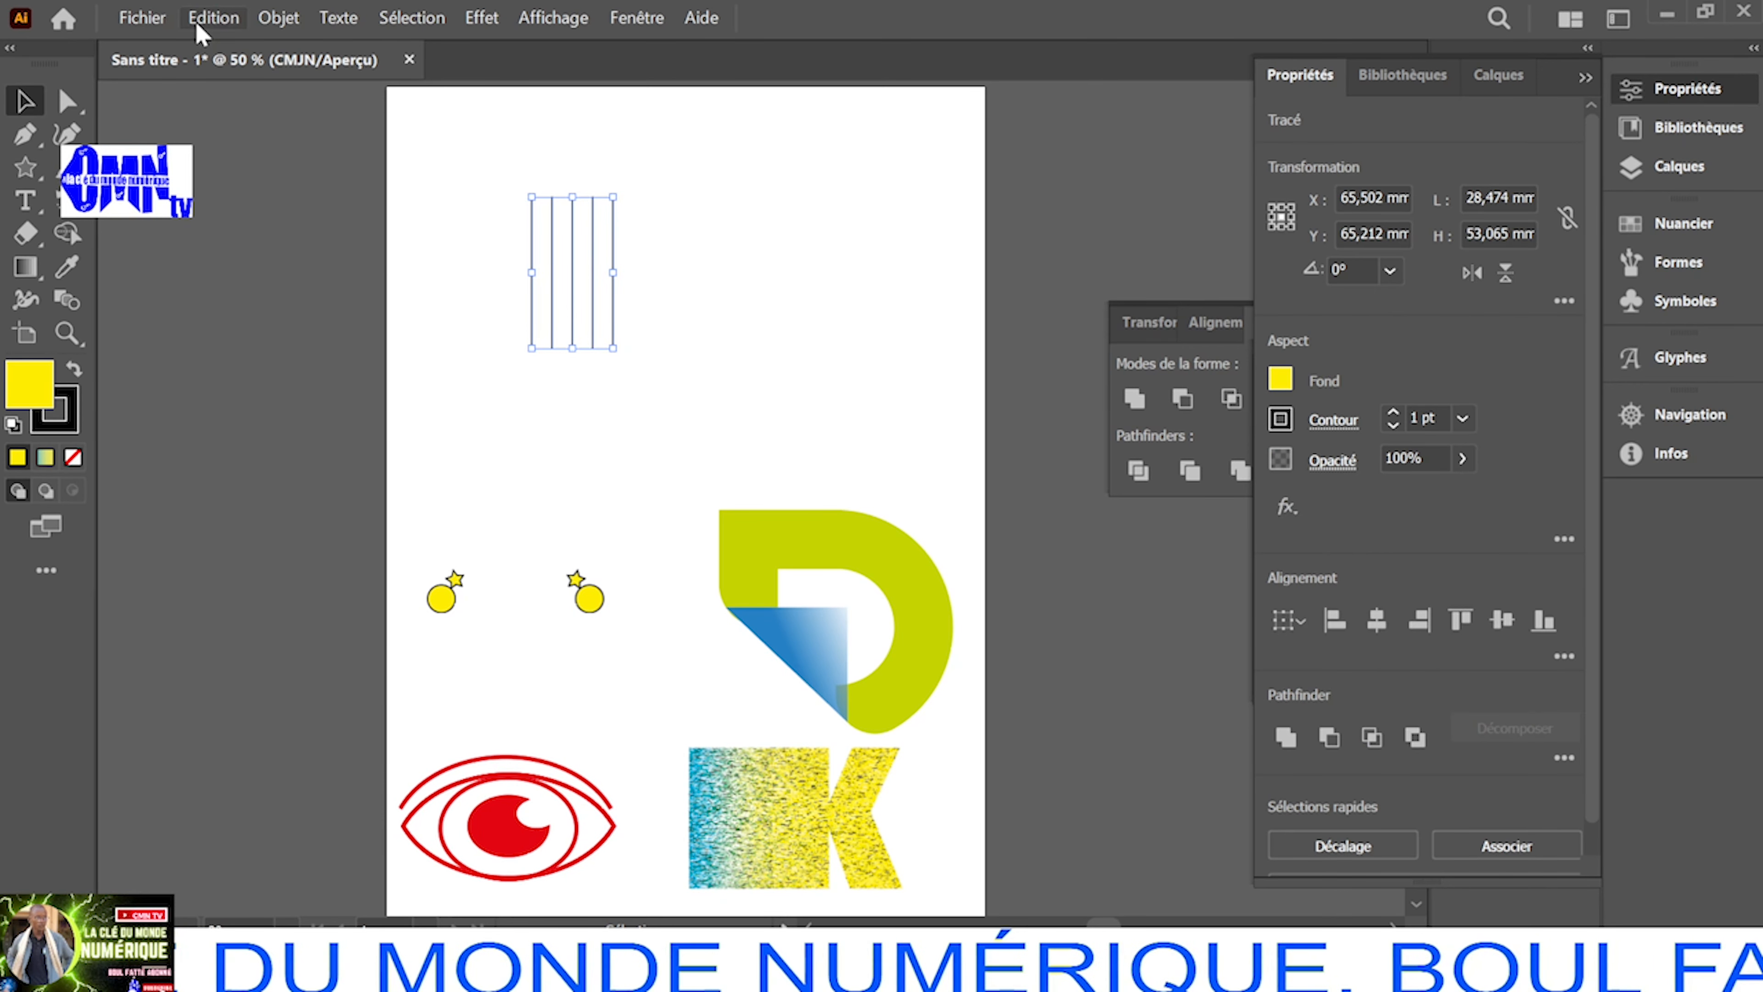
{"action": "left_click", "coordinate": [209, 17]}
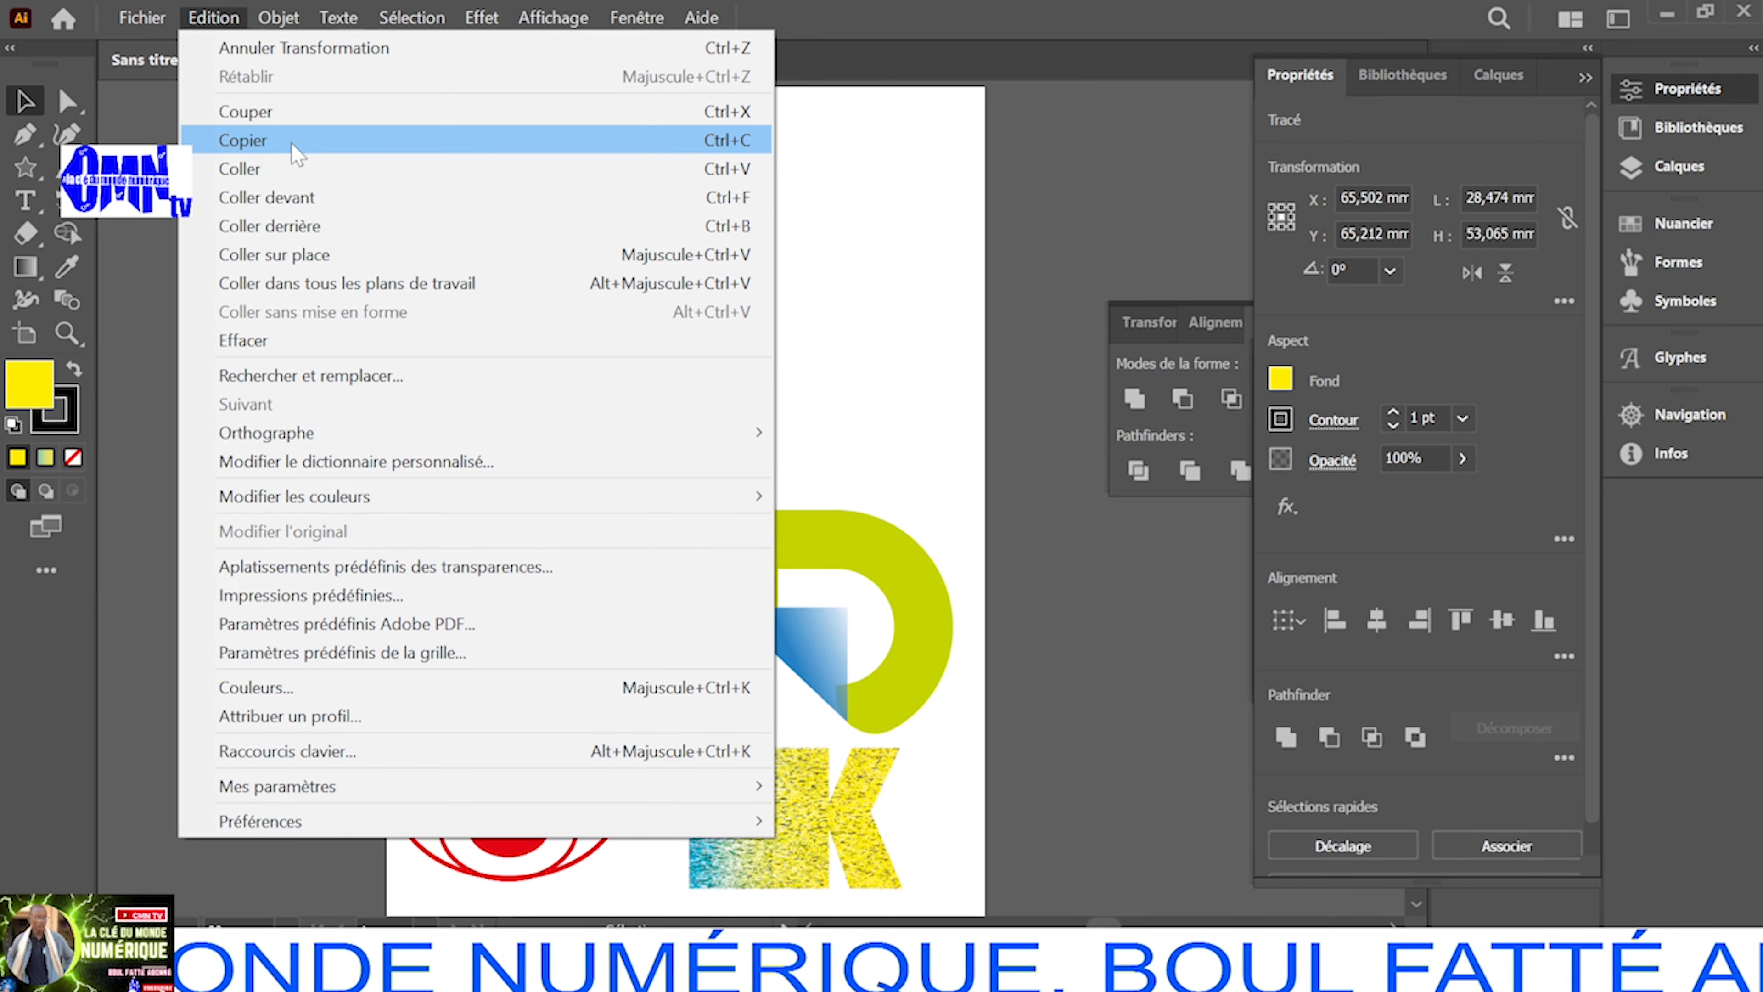
{"action": "left_click", "coordinate": [291, 142]}
{"action": "left_click", "coordinate": [238, 22]}
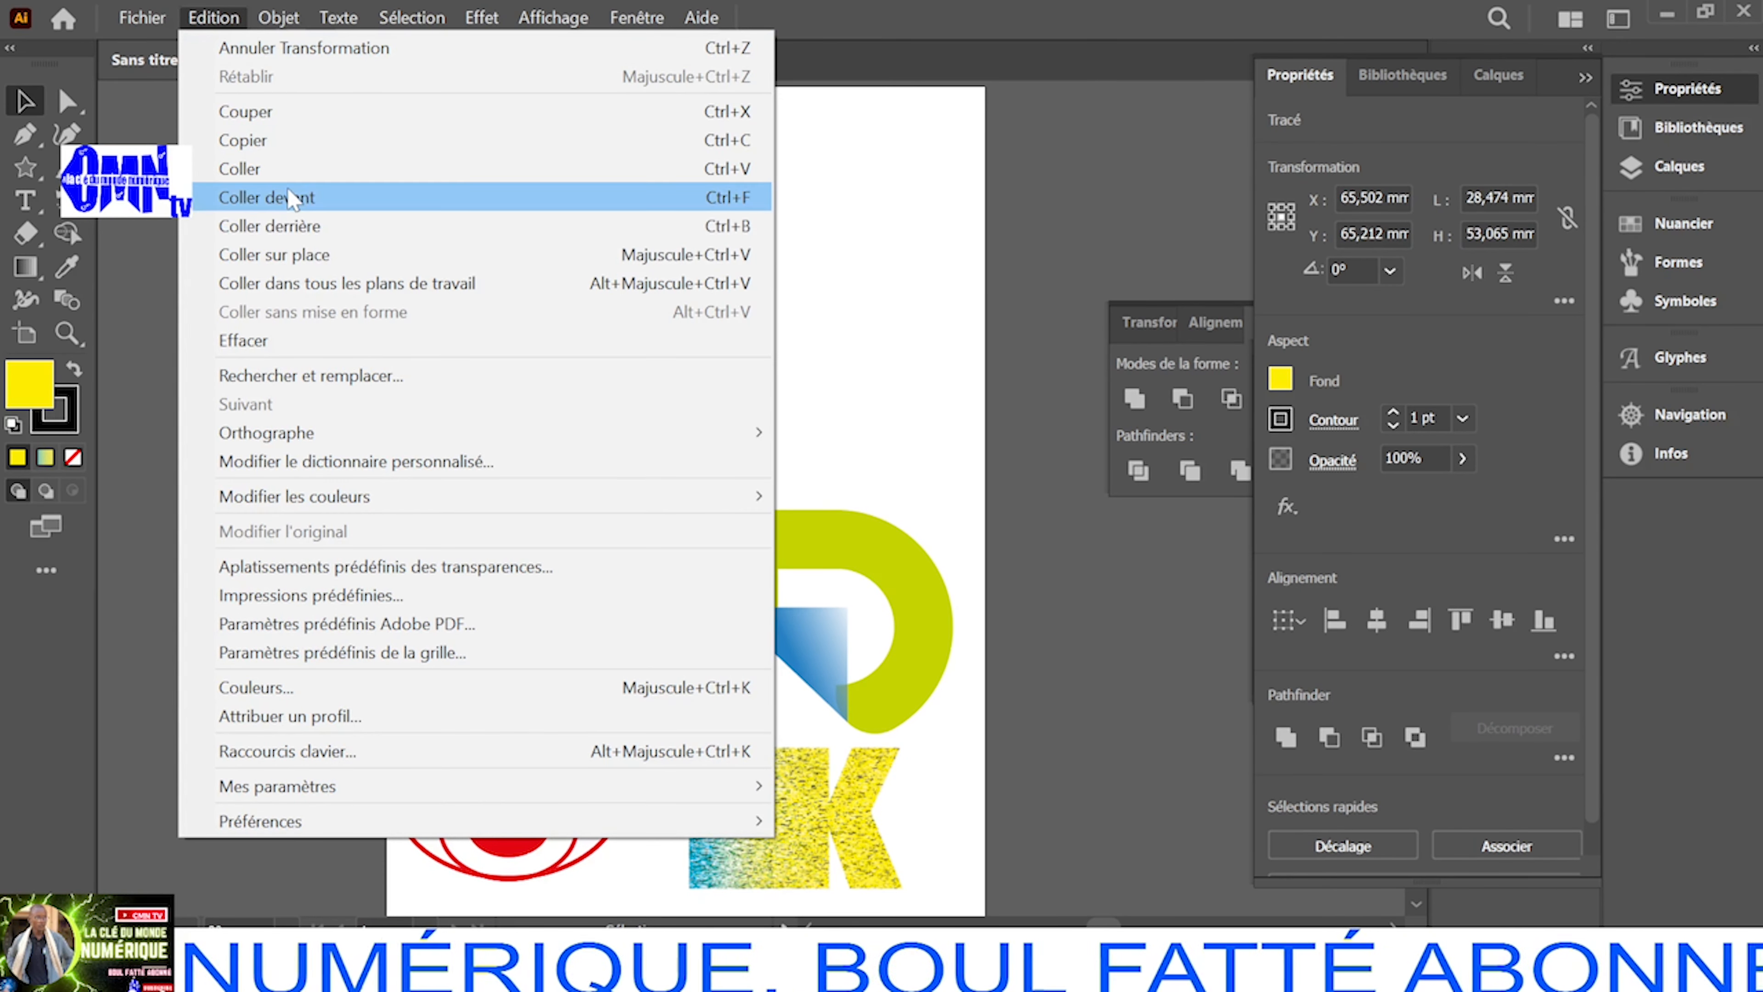
{"action": "left_click", "coordinate": [306, 261]}
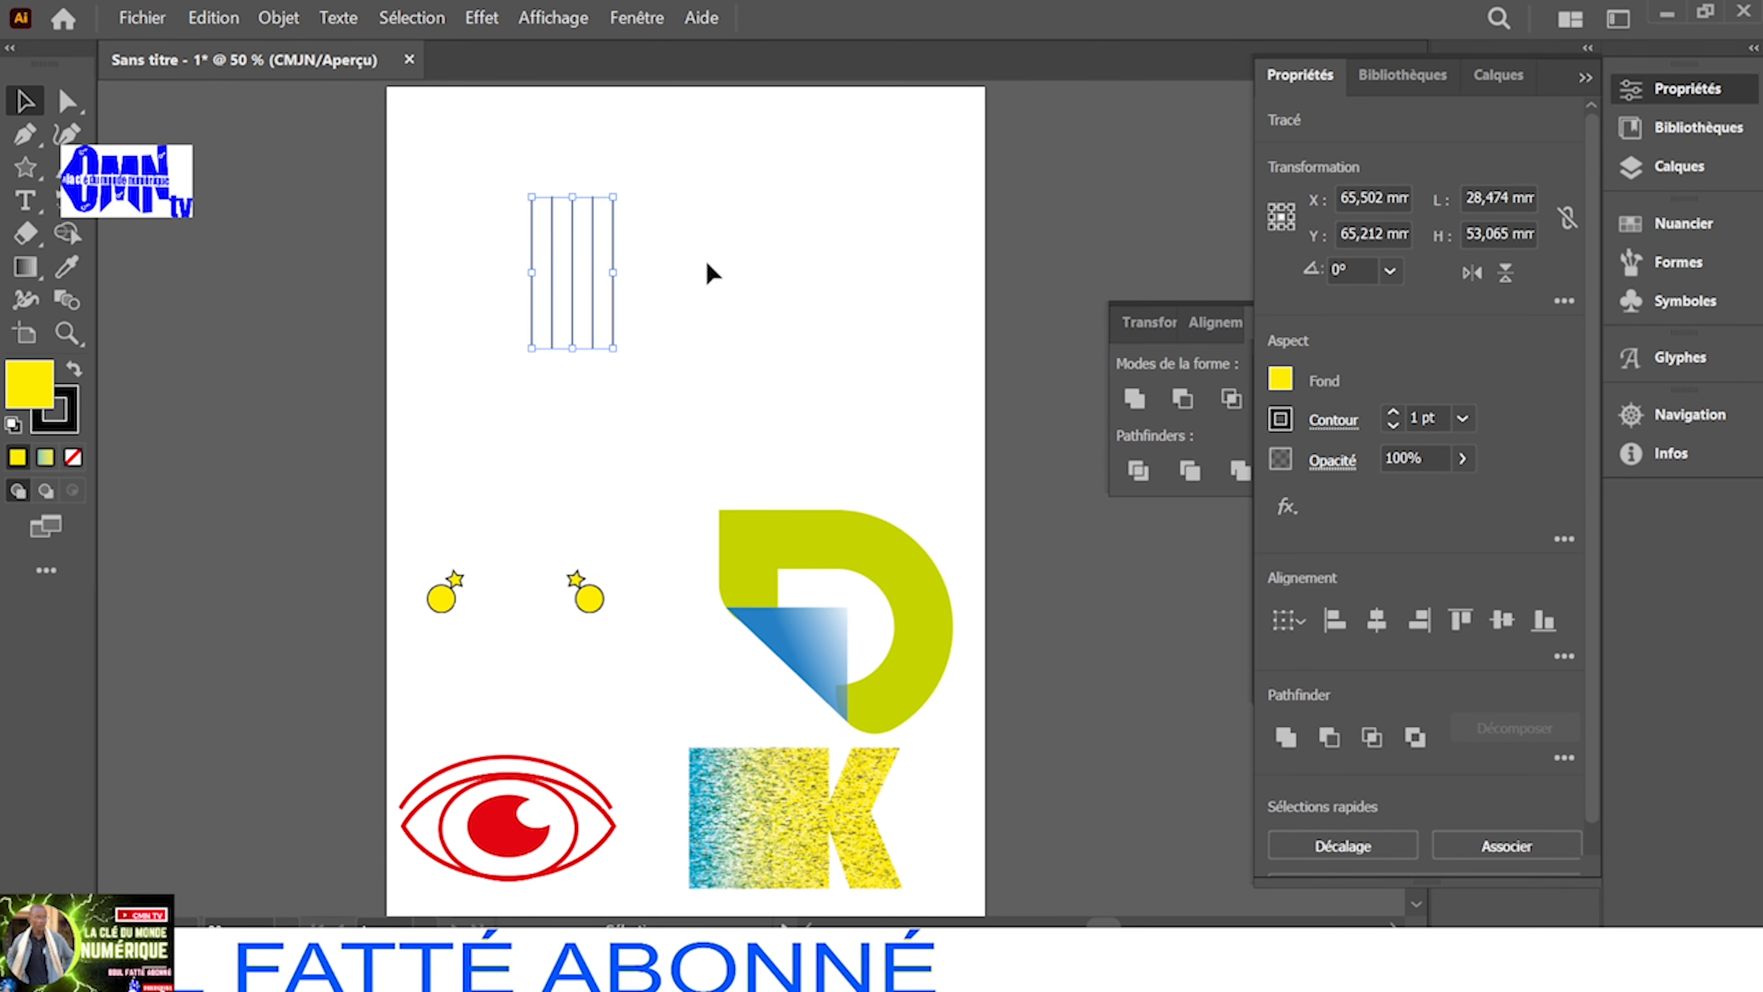
{"action": "left_click", "coordinate": [1390, 271]}
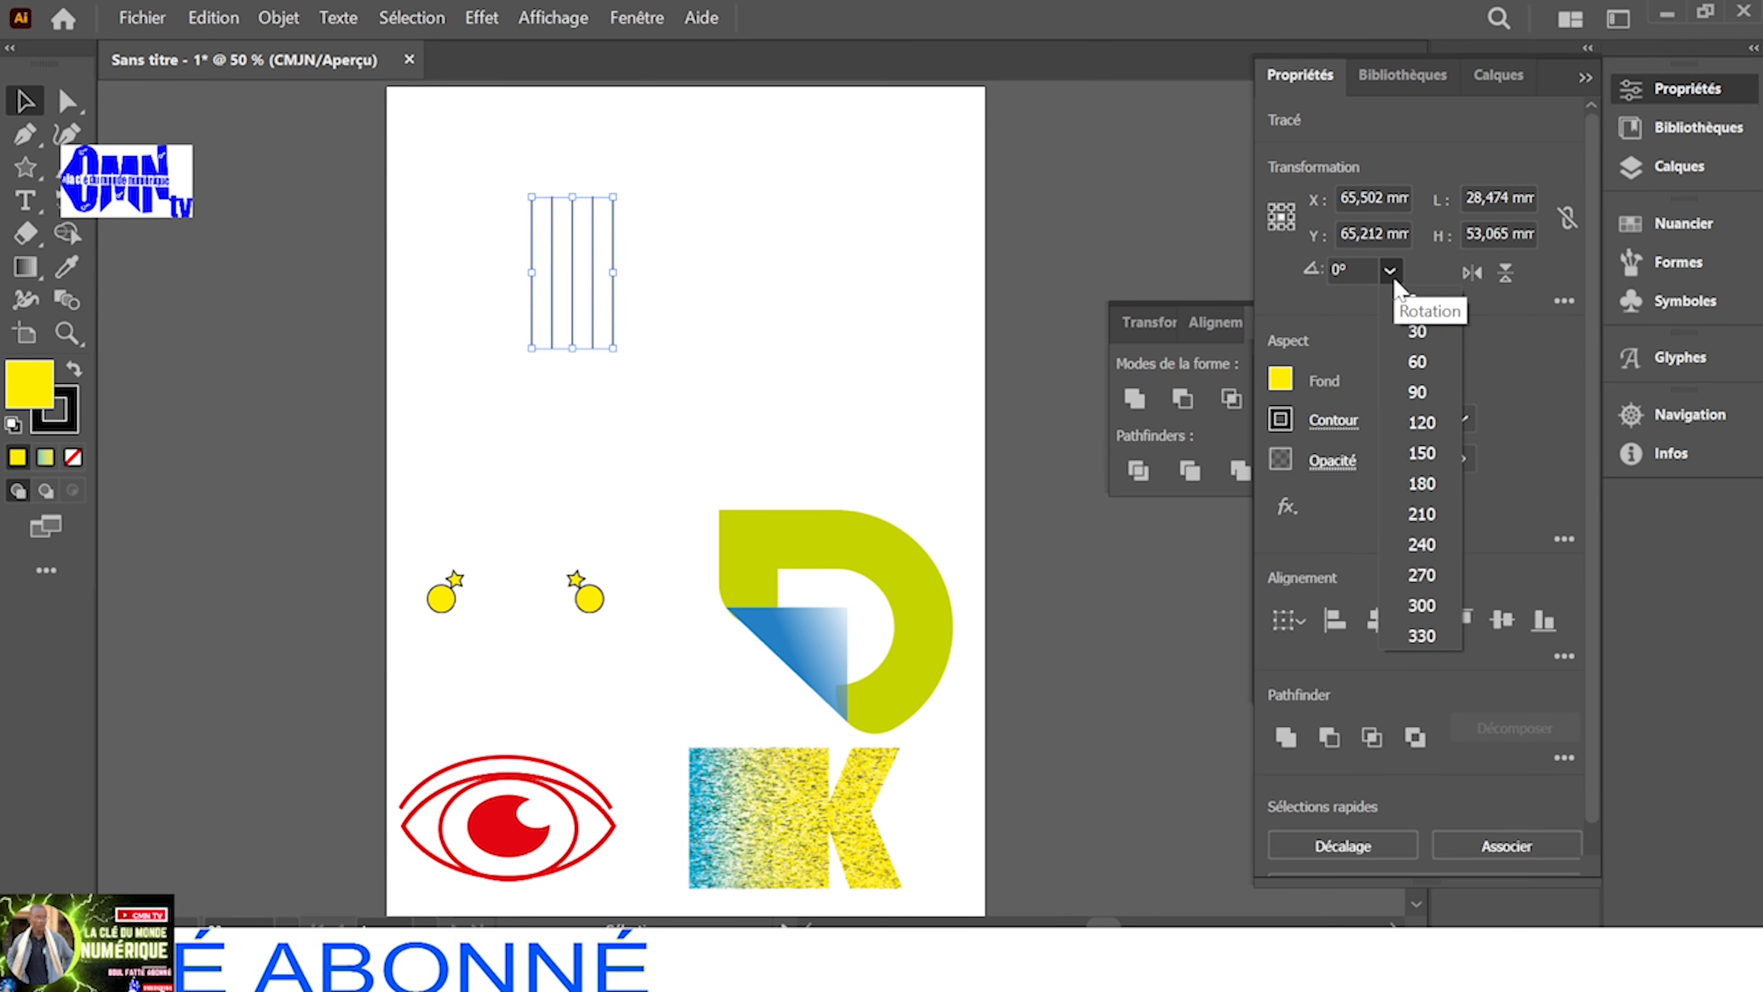
{"action": "left_click", "coordinate": [1432, 392]}
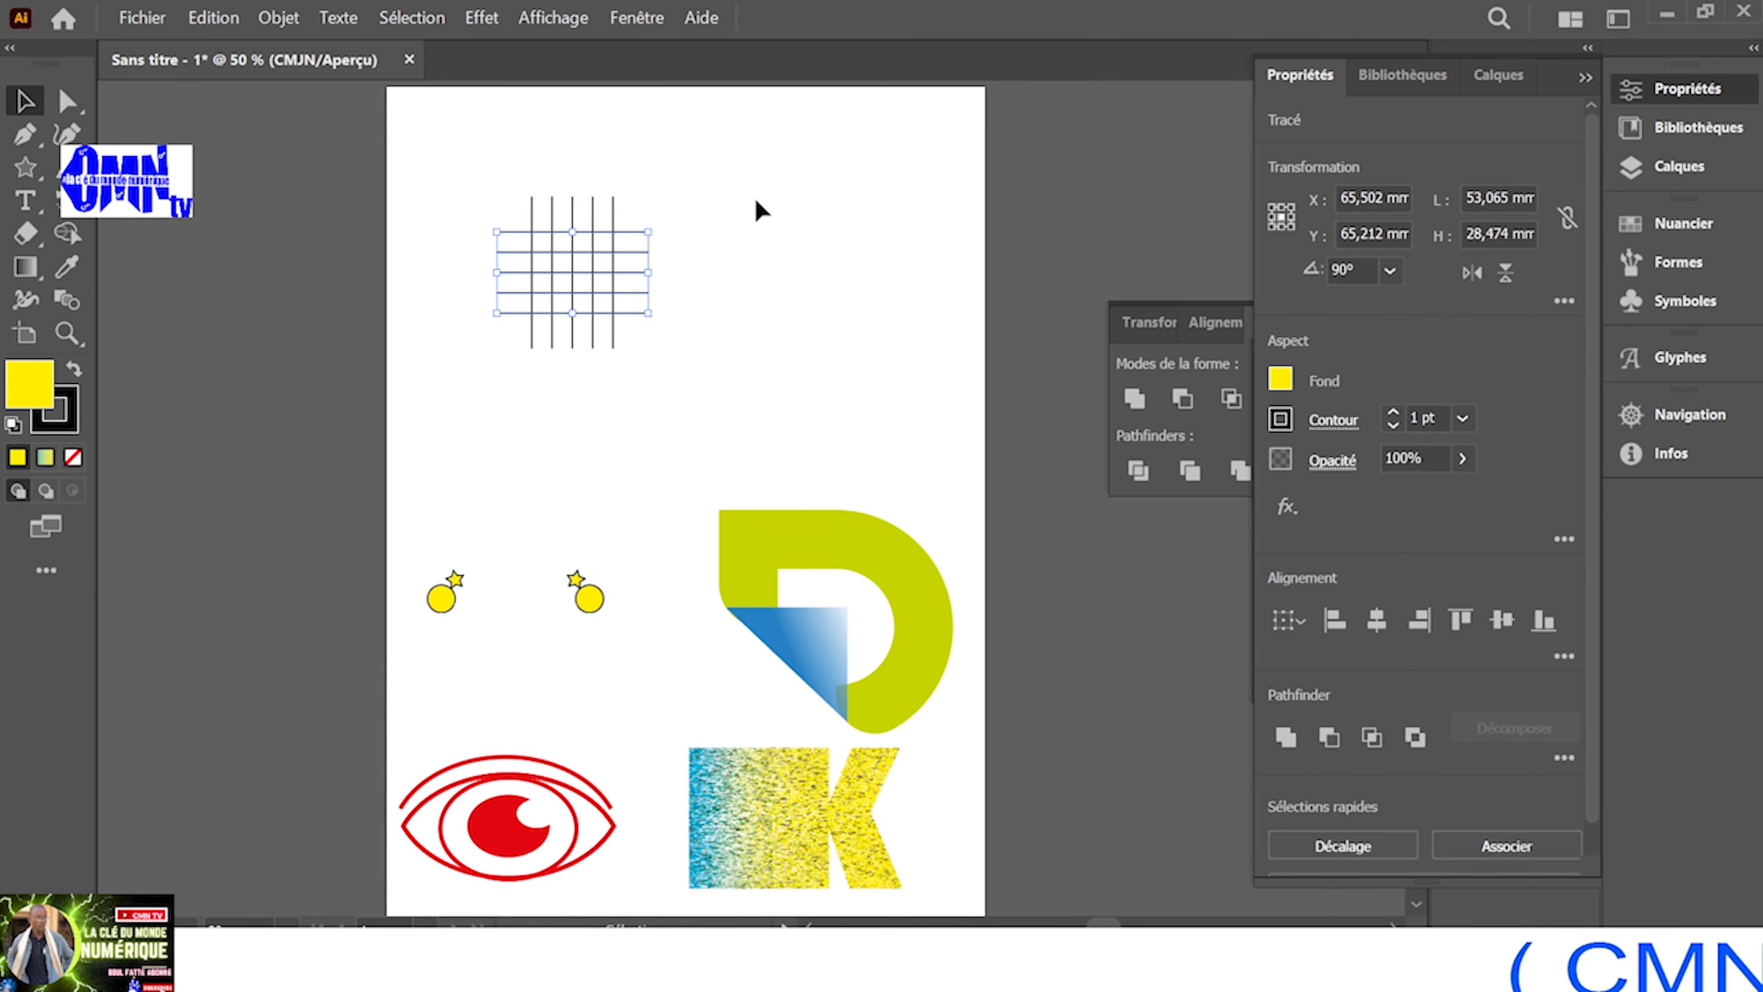
Enlarge the whole line grid proportionally from its upper-left corner to fill the space above the logos, and deselect it
{"action": "left_click_drag", "start_coordinate": [734, 207], "coordinate": [479, 361]}
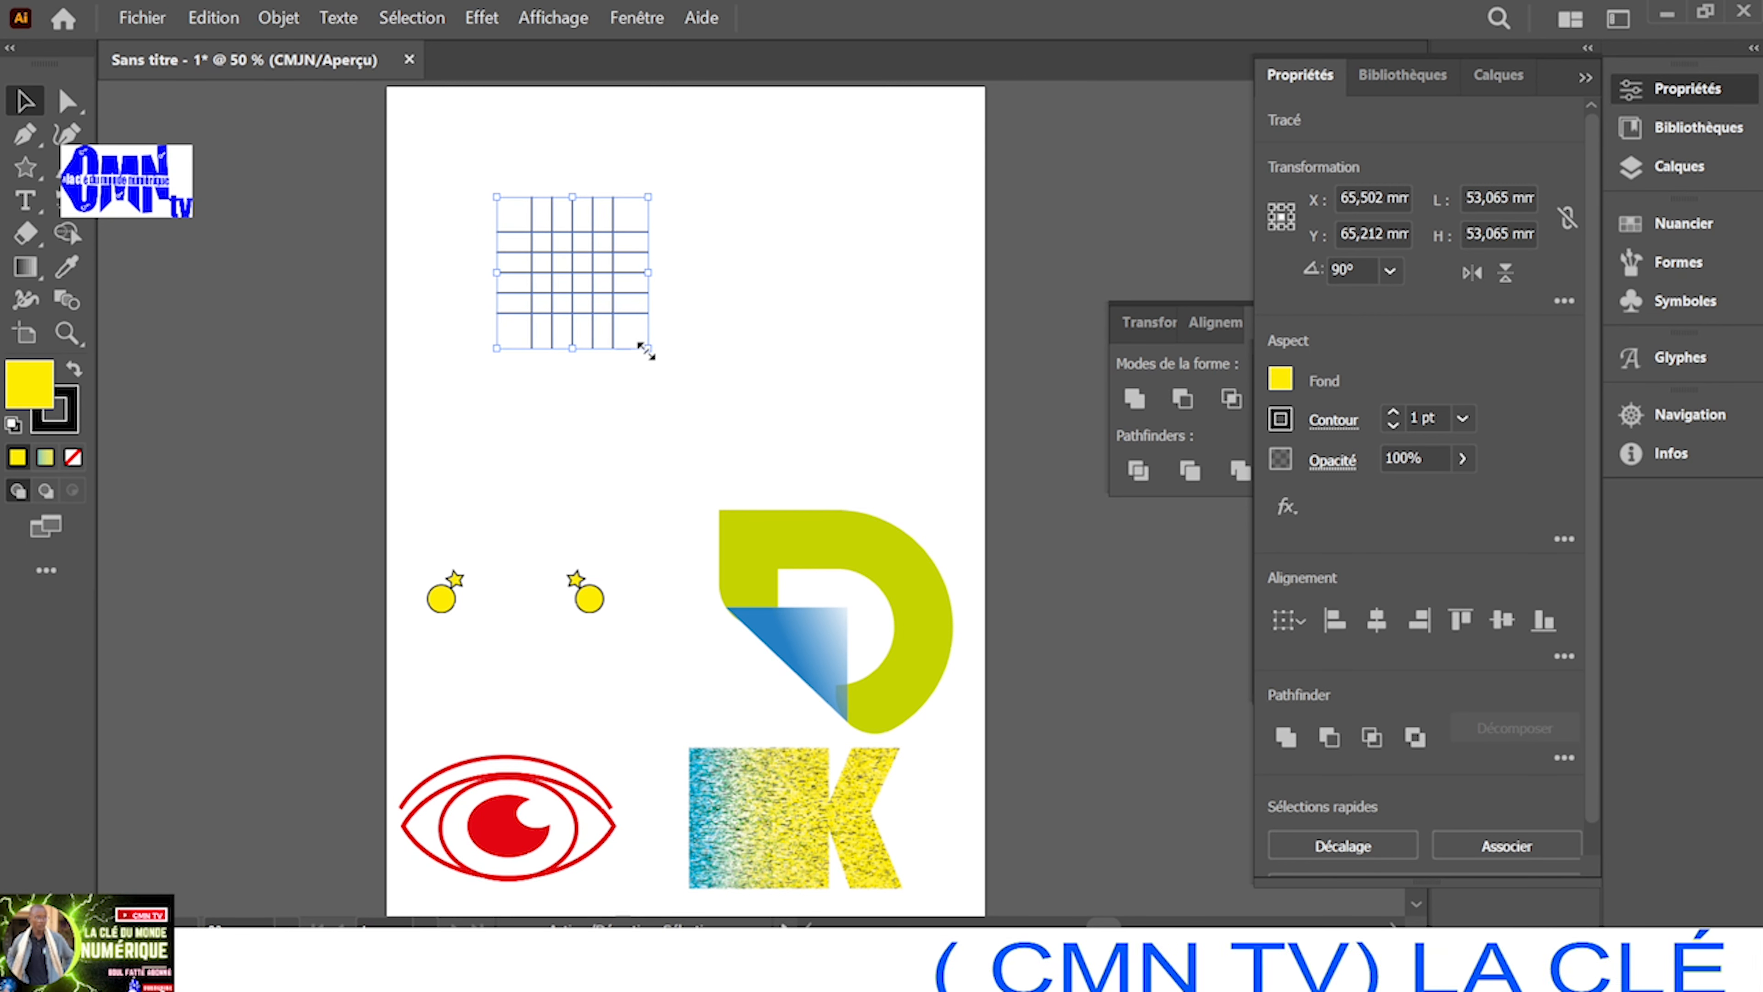
{"action": "left_click_drag", "start_coordinate": [646, 349], "coordinate": [853, 471]}
{"action": "left_click", "coordinate": [902, 472]}
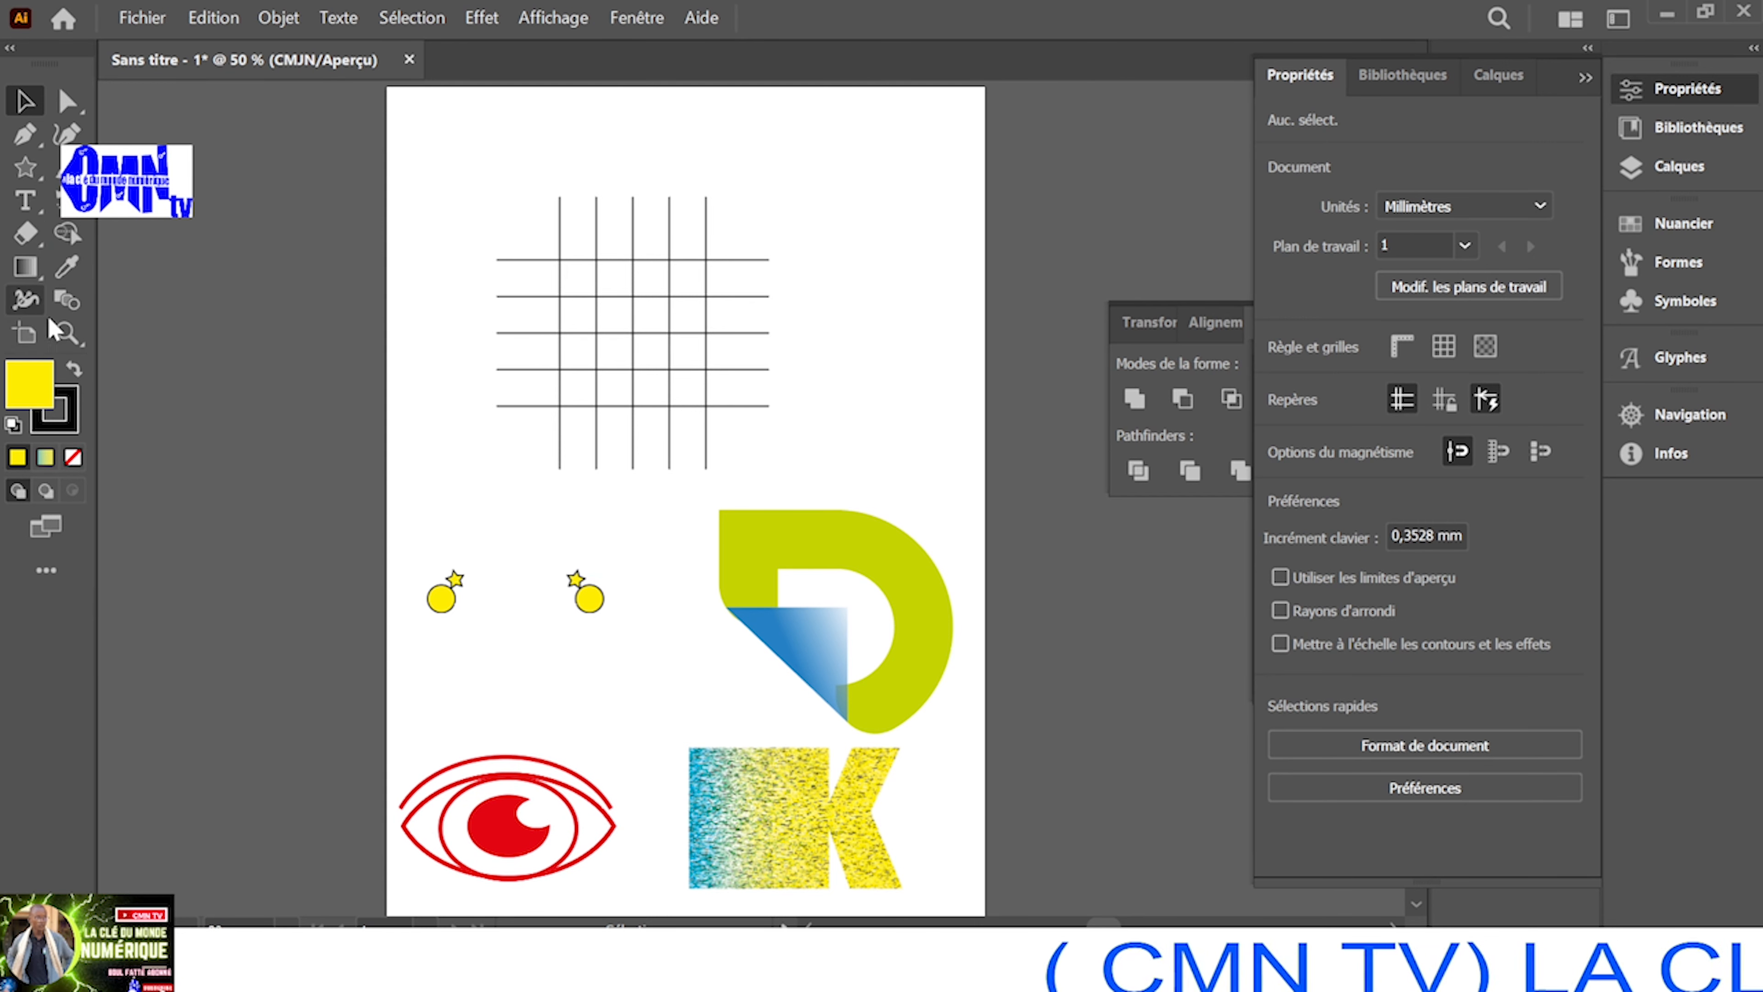
Draw a circle about 51 mm in diameter with the Ellipse tool, centred on the grid's middle intersection
{"action": "left_click", "coordinate": [35, 175]}
{"action": "left_click", "coordinate": [40, 180]}
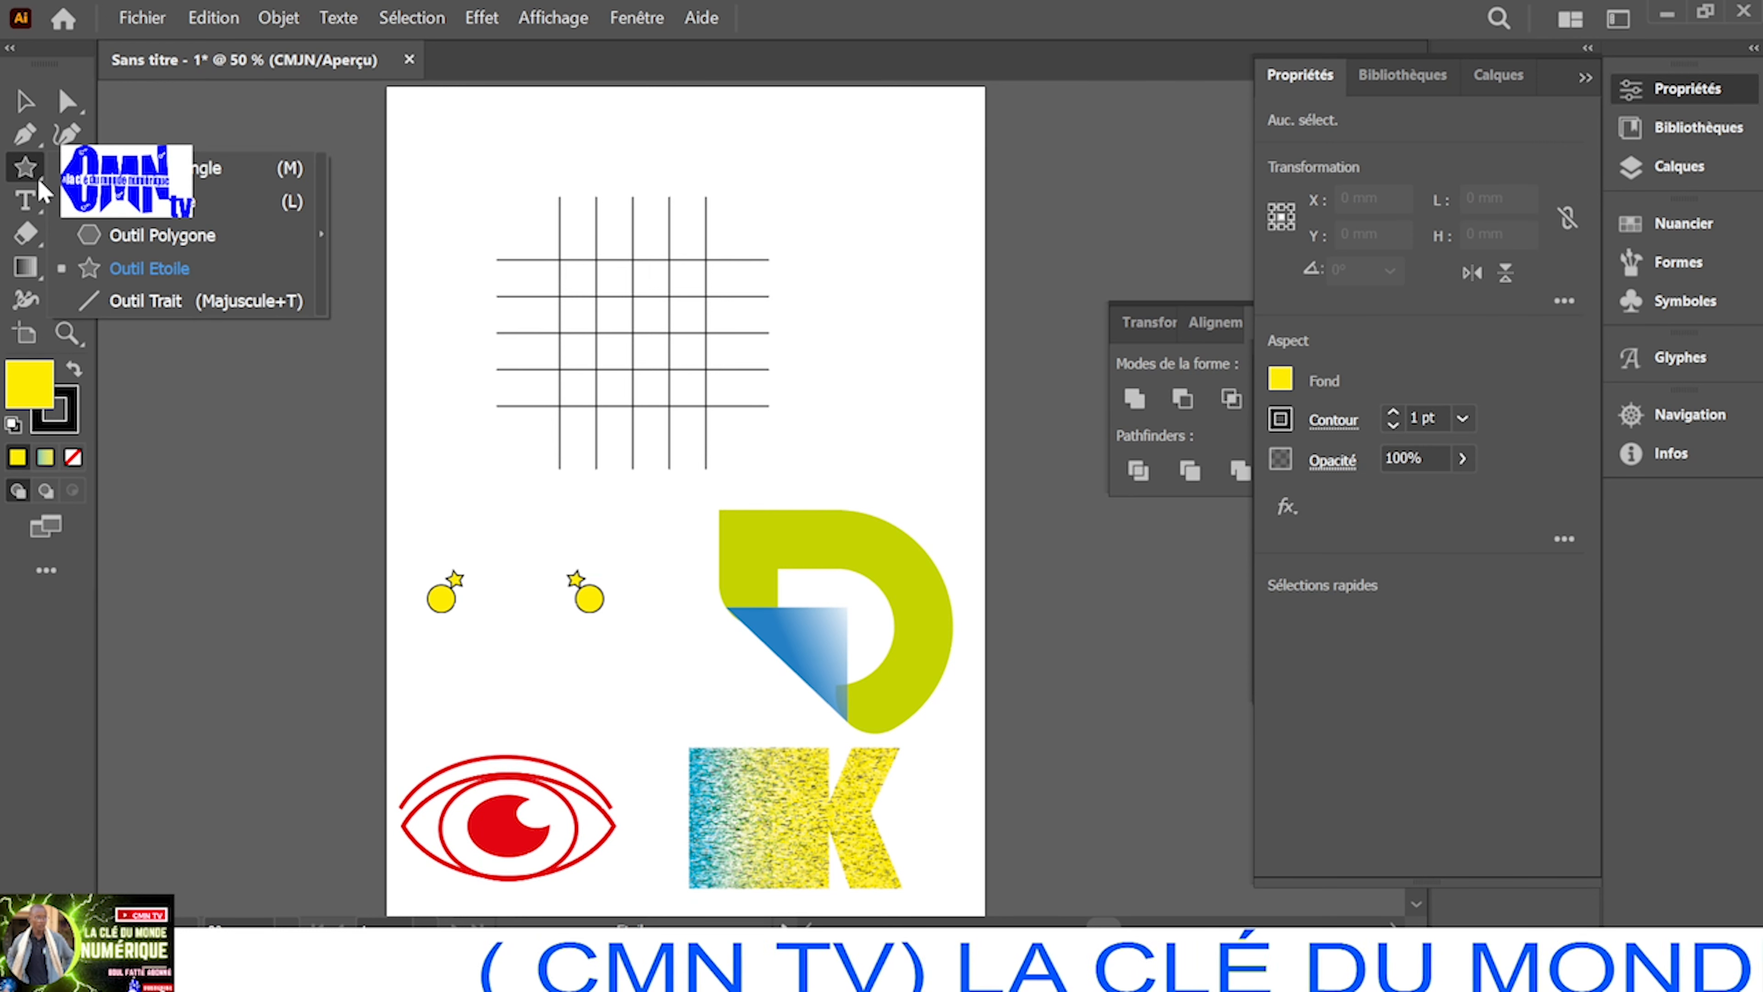
{"action": "left_click", "coordinate": [87, 205]}
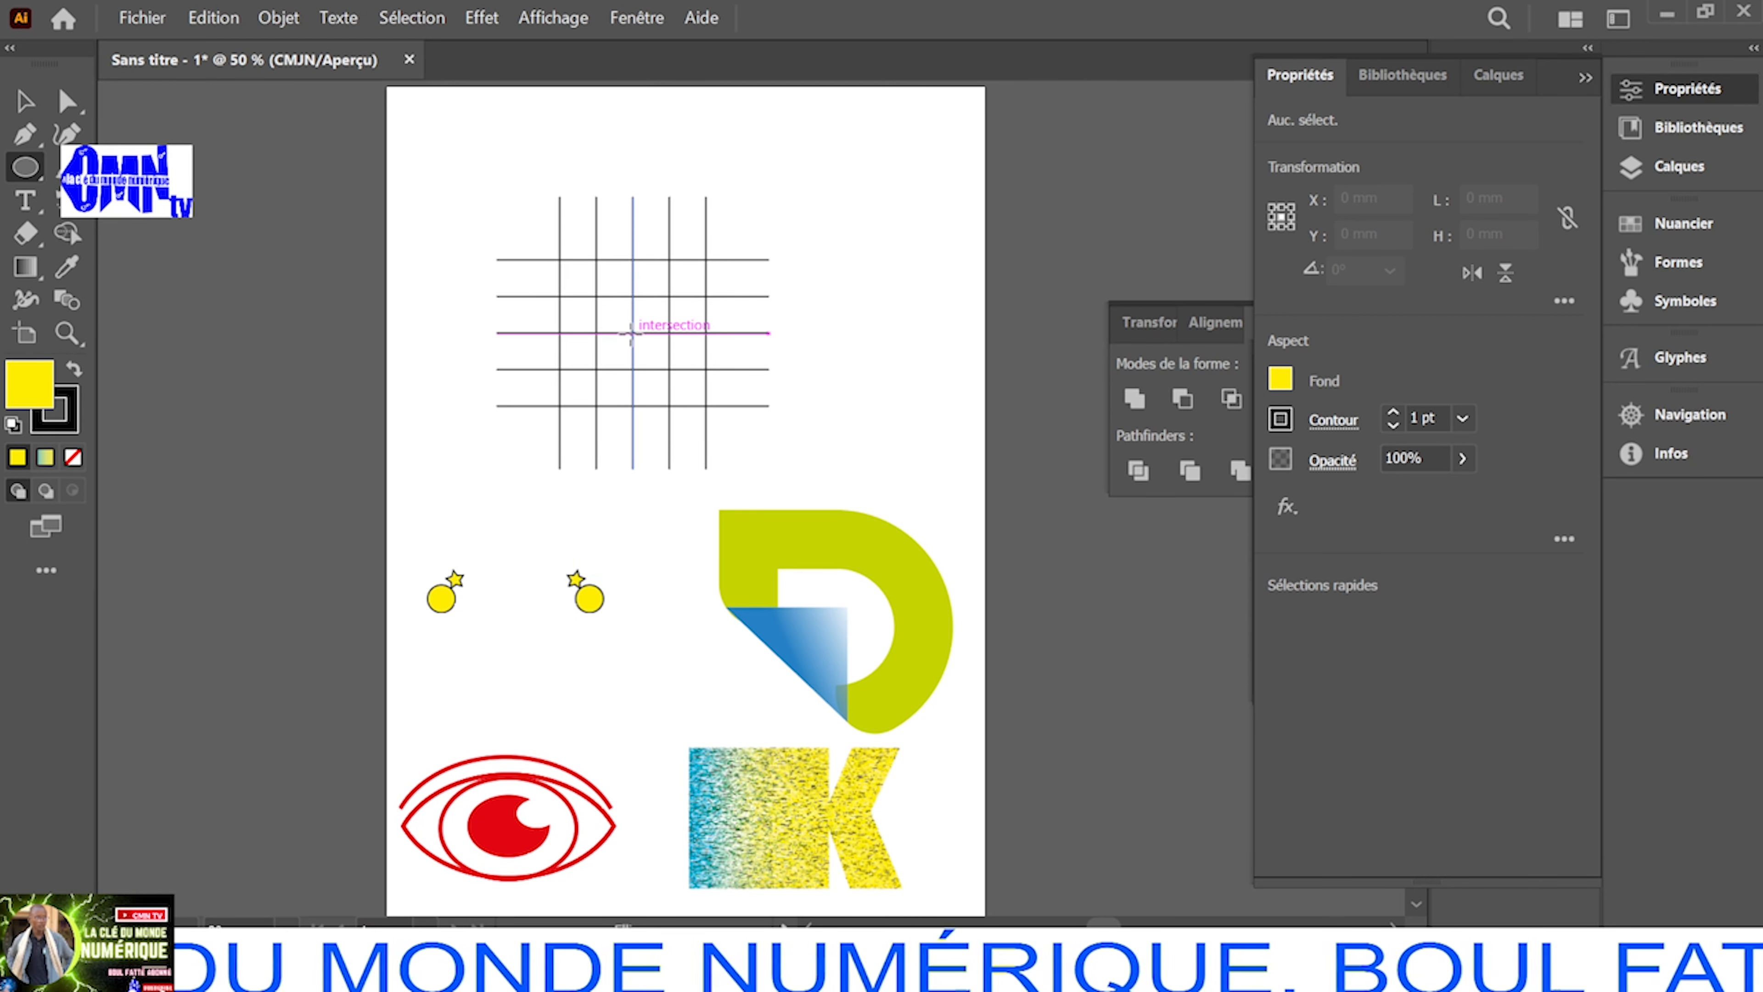
{"action": "left_click_drag", "start_coordinate": [630, 333], "coordinate": [637, 337]}
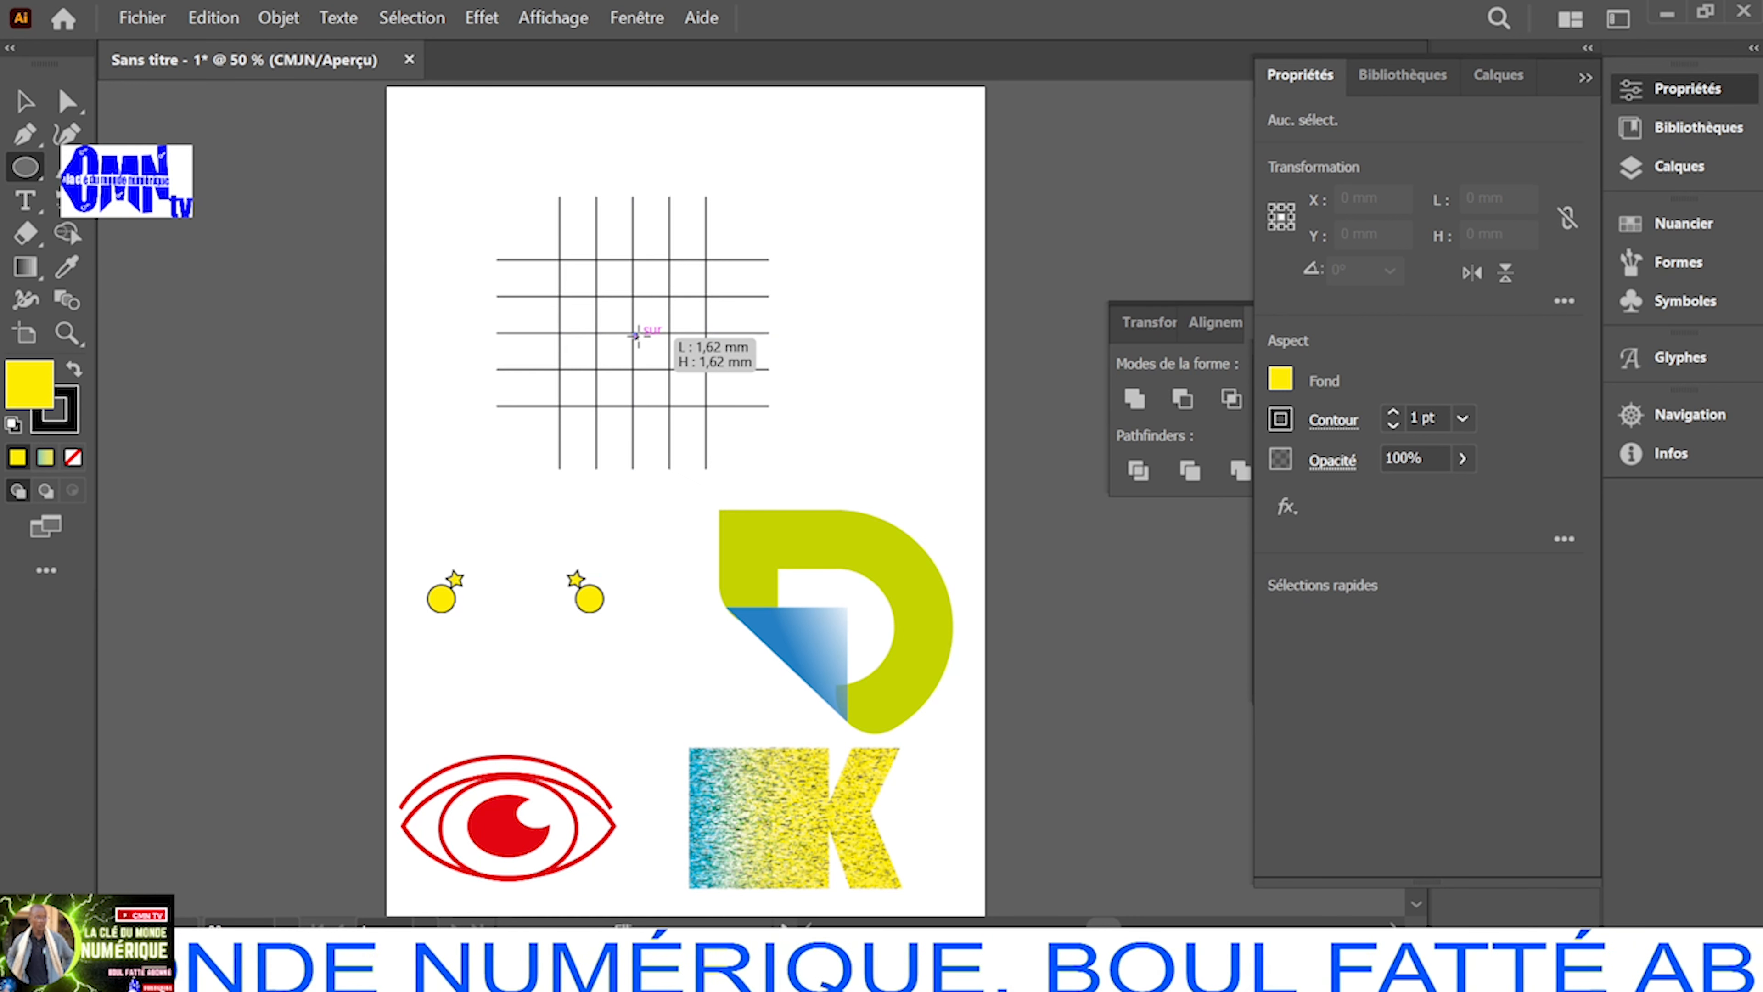
{"action": "left_click_drag", "start_coordinate": [637, 338], "coordinate": [706, 374]}
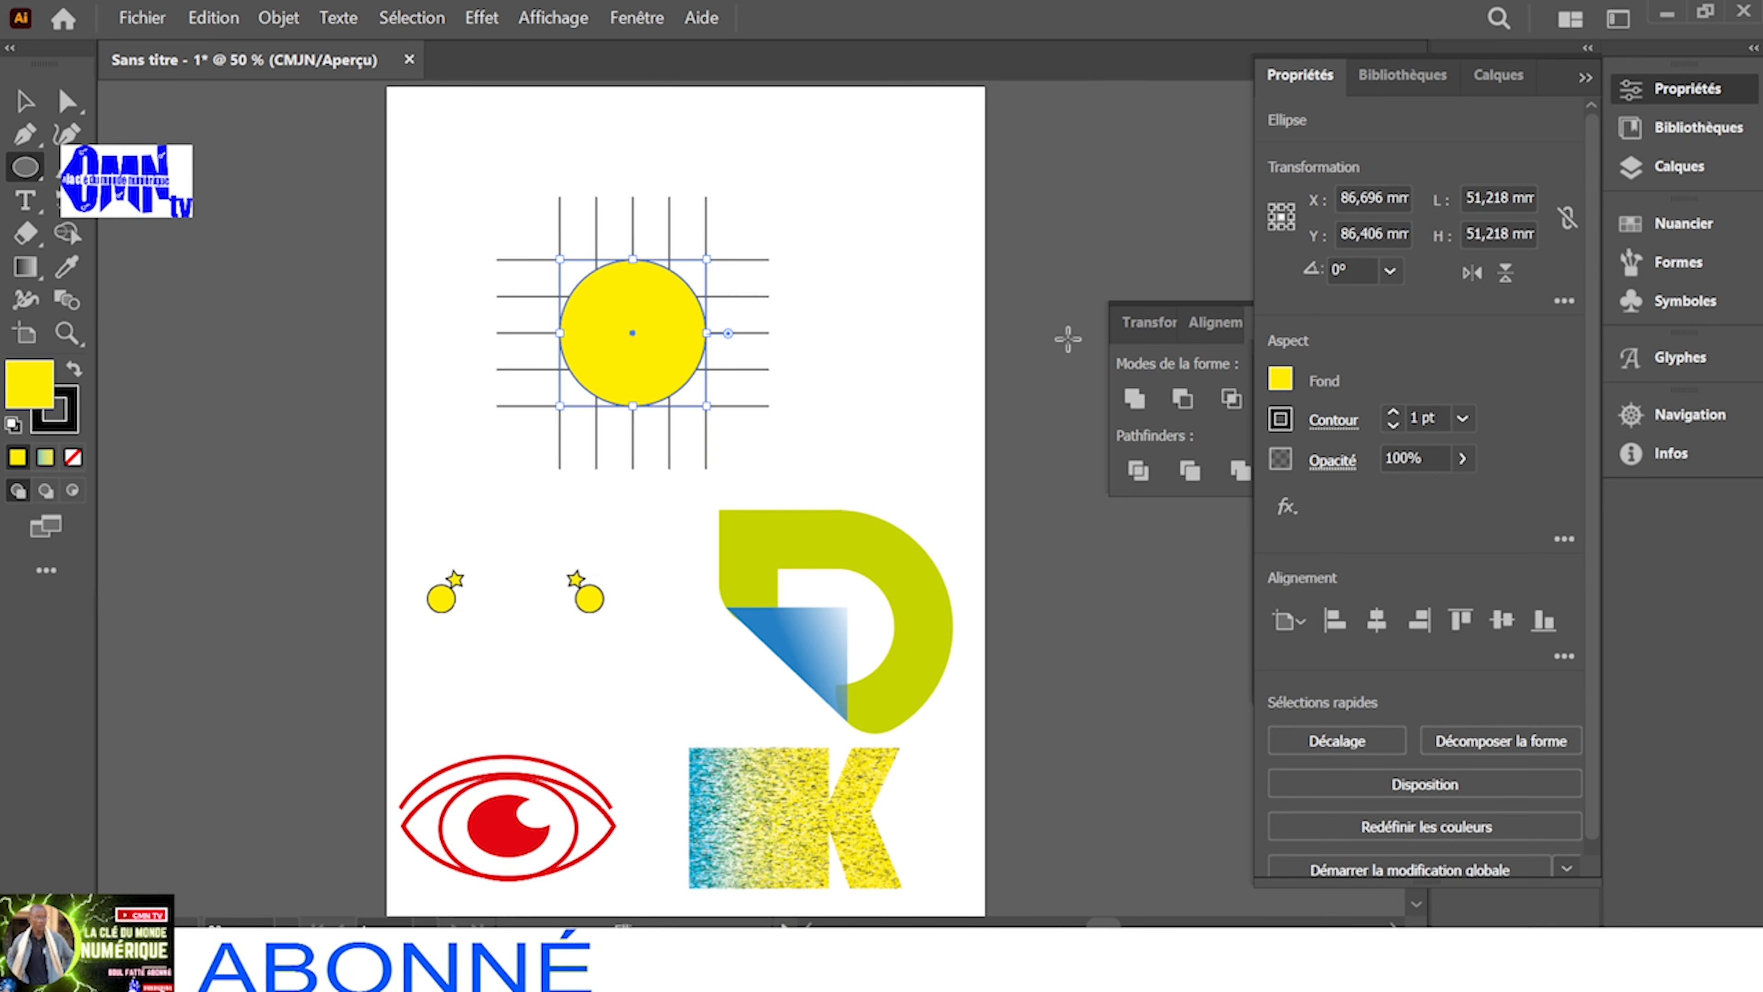
Remove the circle's fill and set its stroke weight to 2 pt
{"action": "left_click", "coordinate": [1282, 379]}
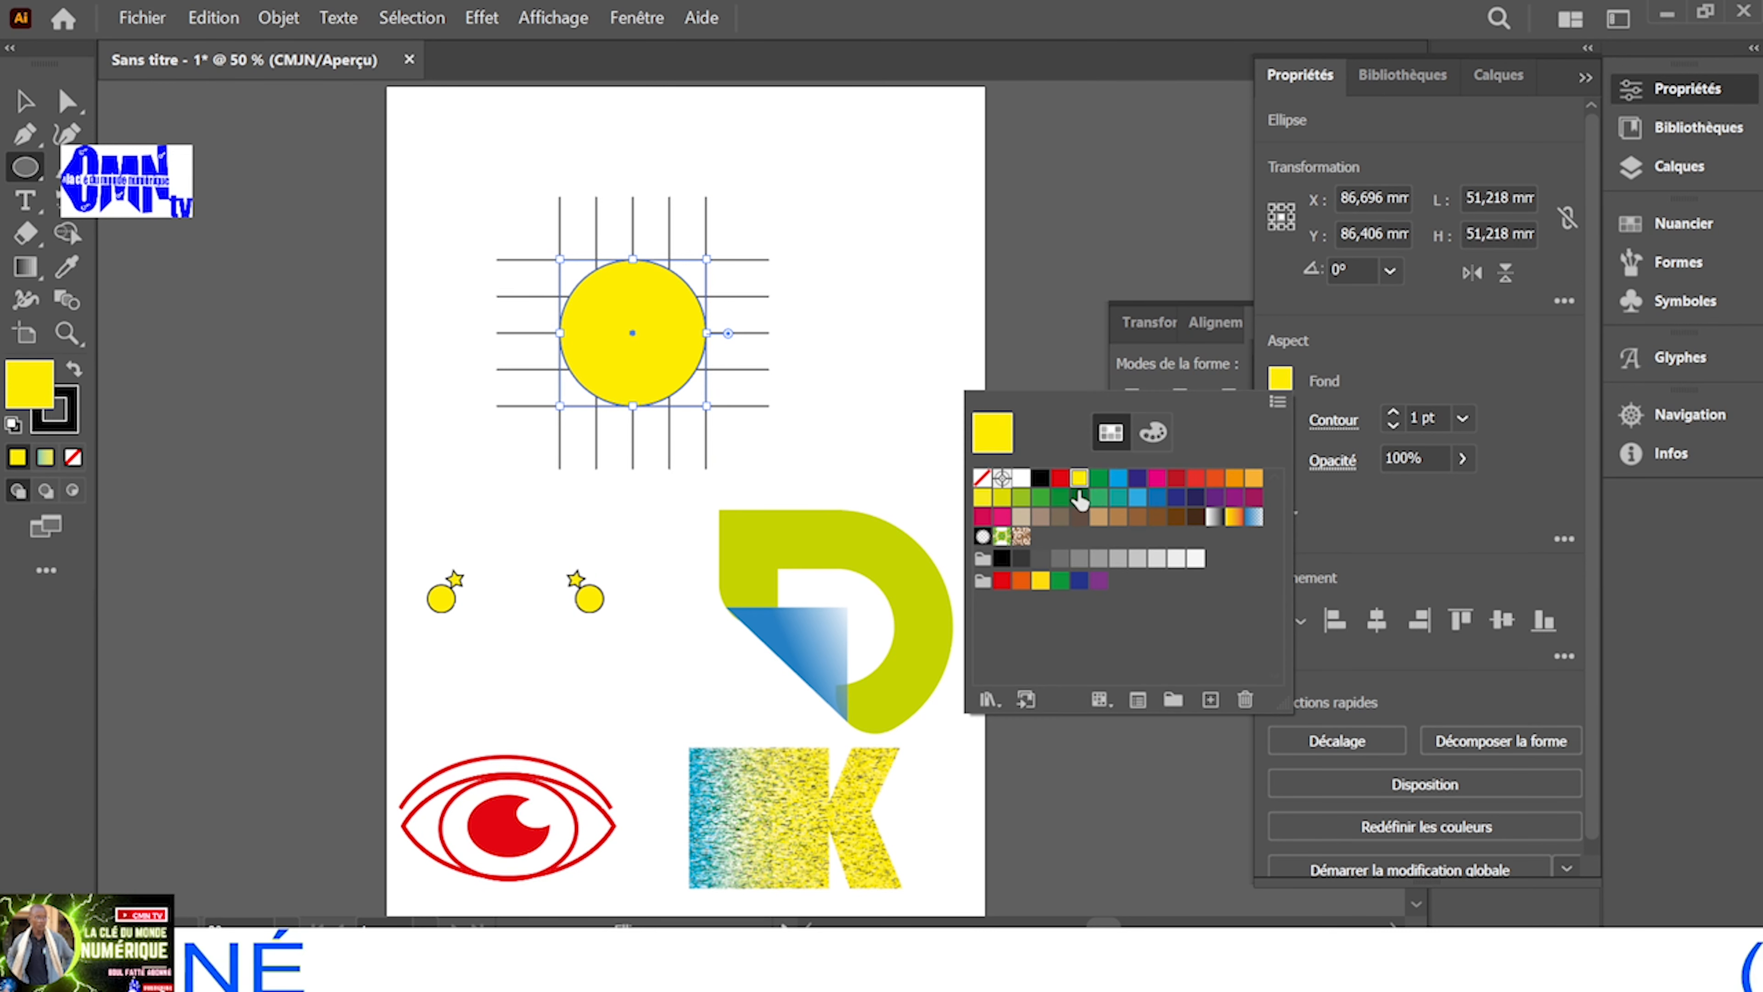
{"action": "left_click", "coordinate": [983, 479]}
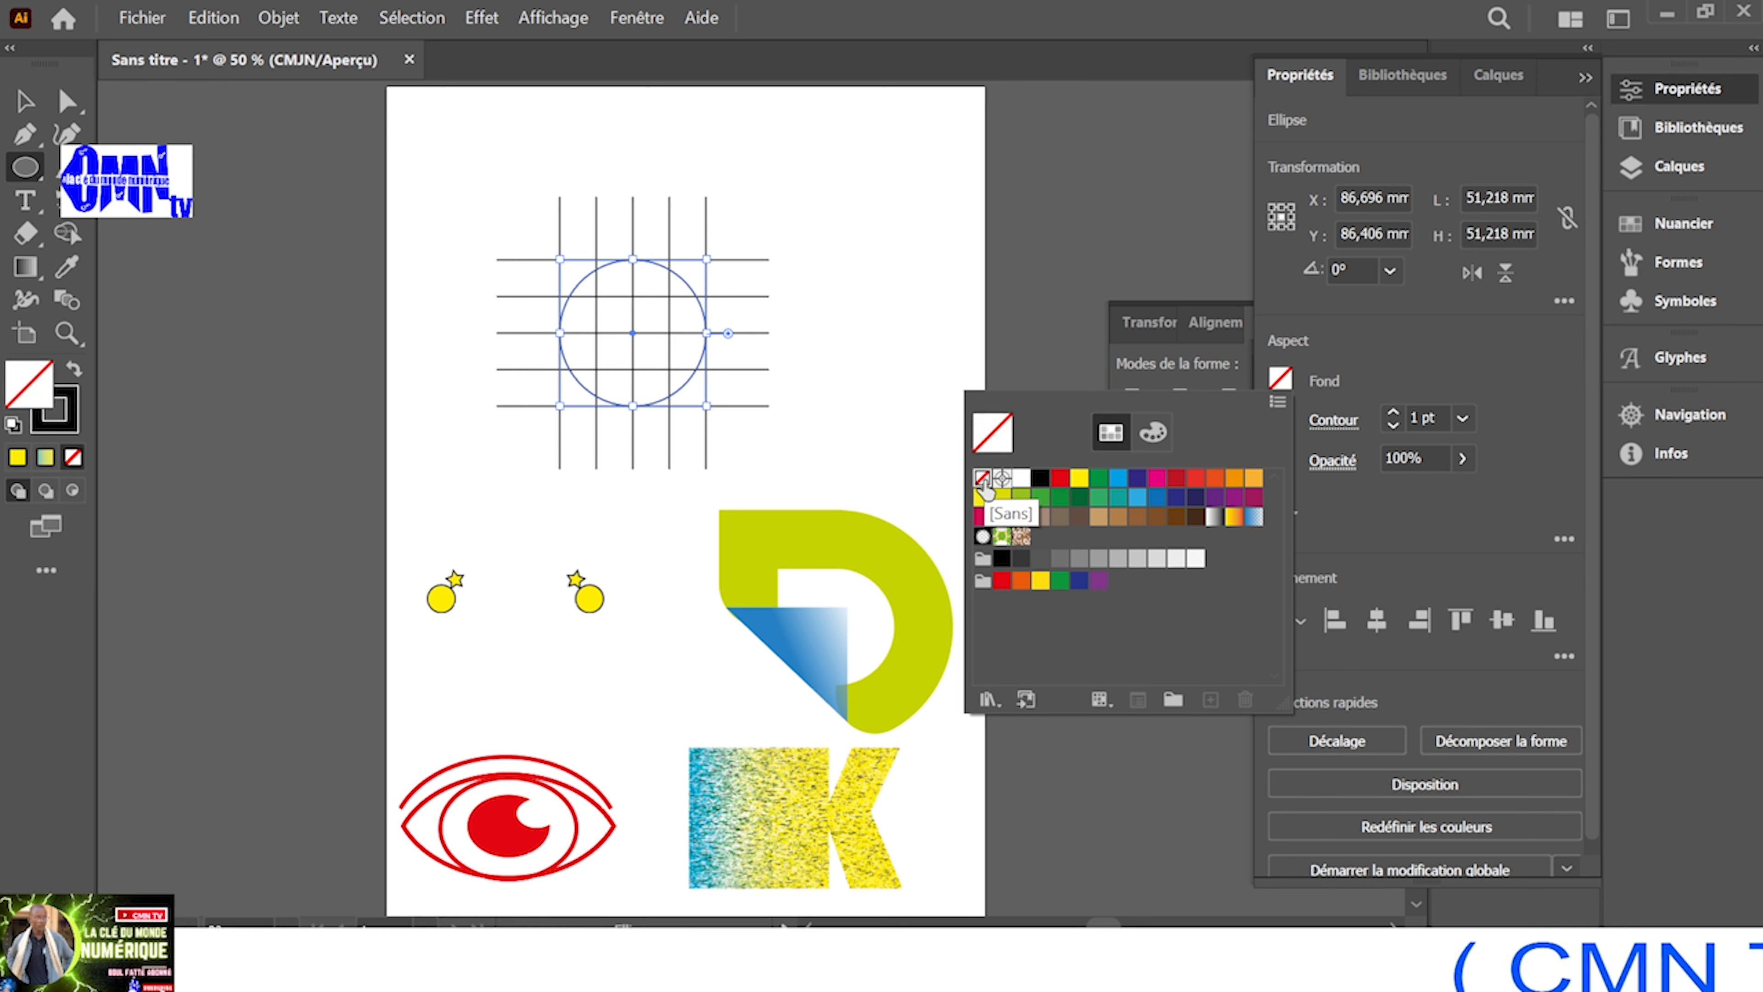
{"action": "left_click", "coordinate": [1396, 417]}
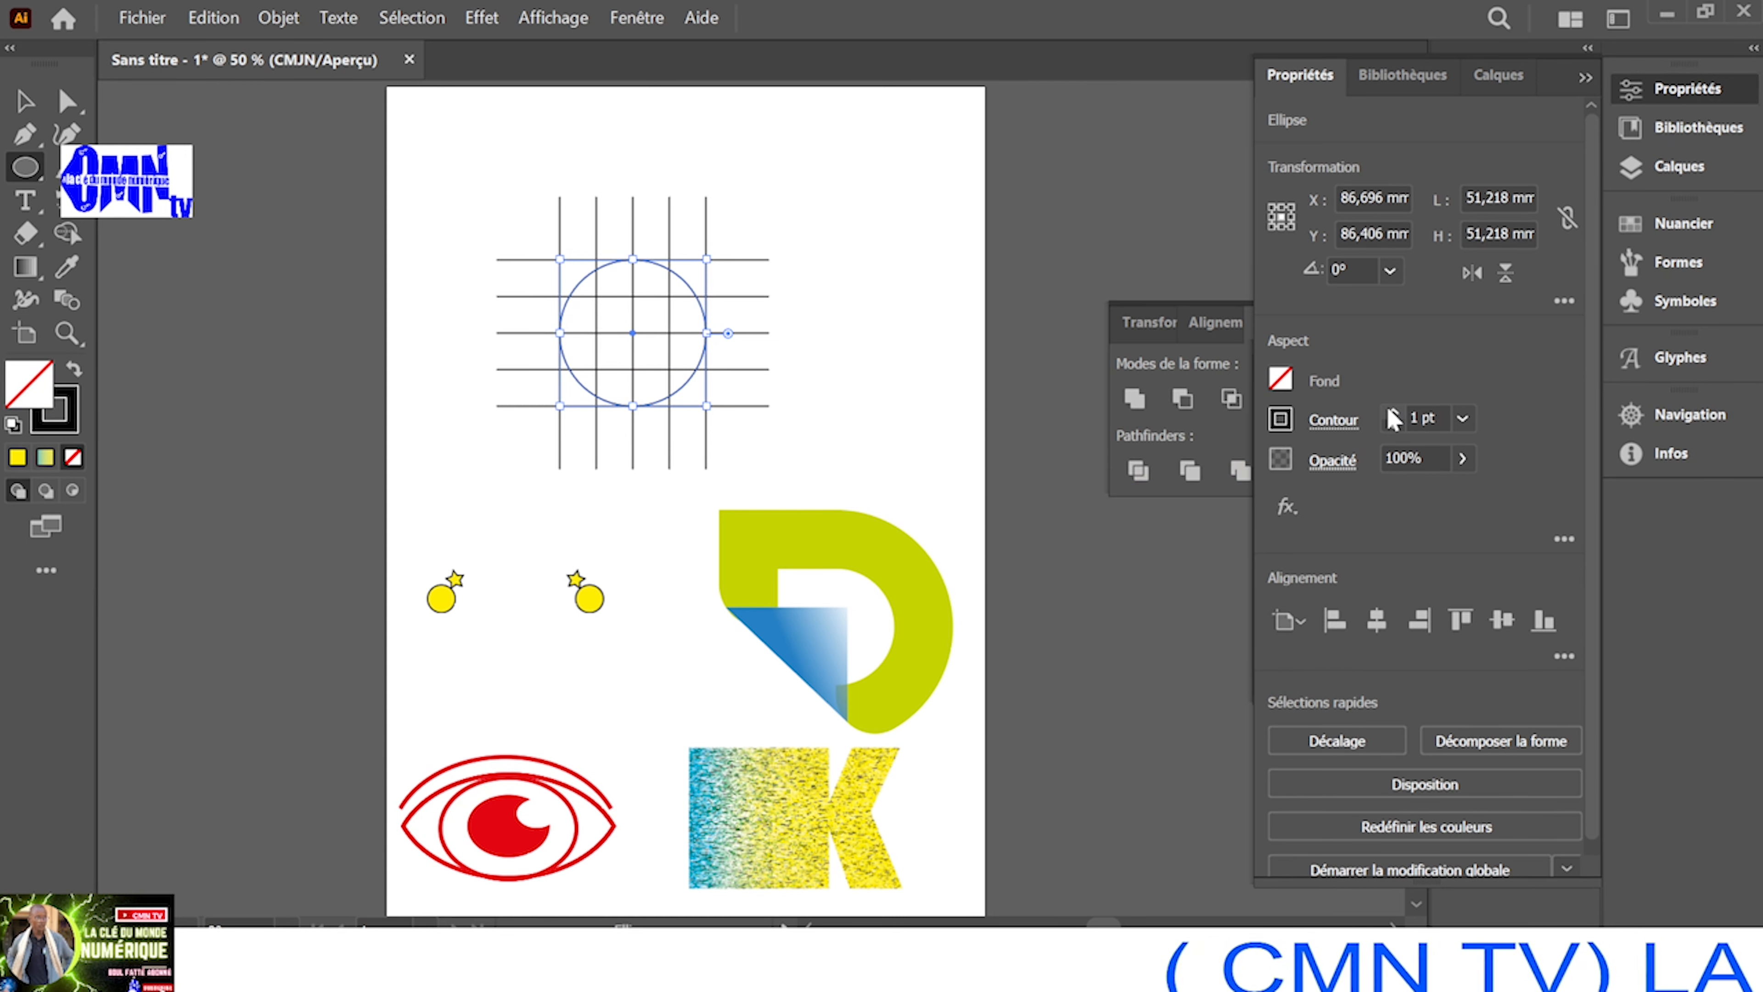
{"action": "left_click", "coordinate": [1392, 411]}
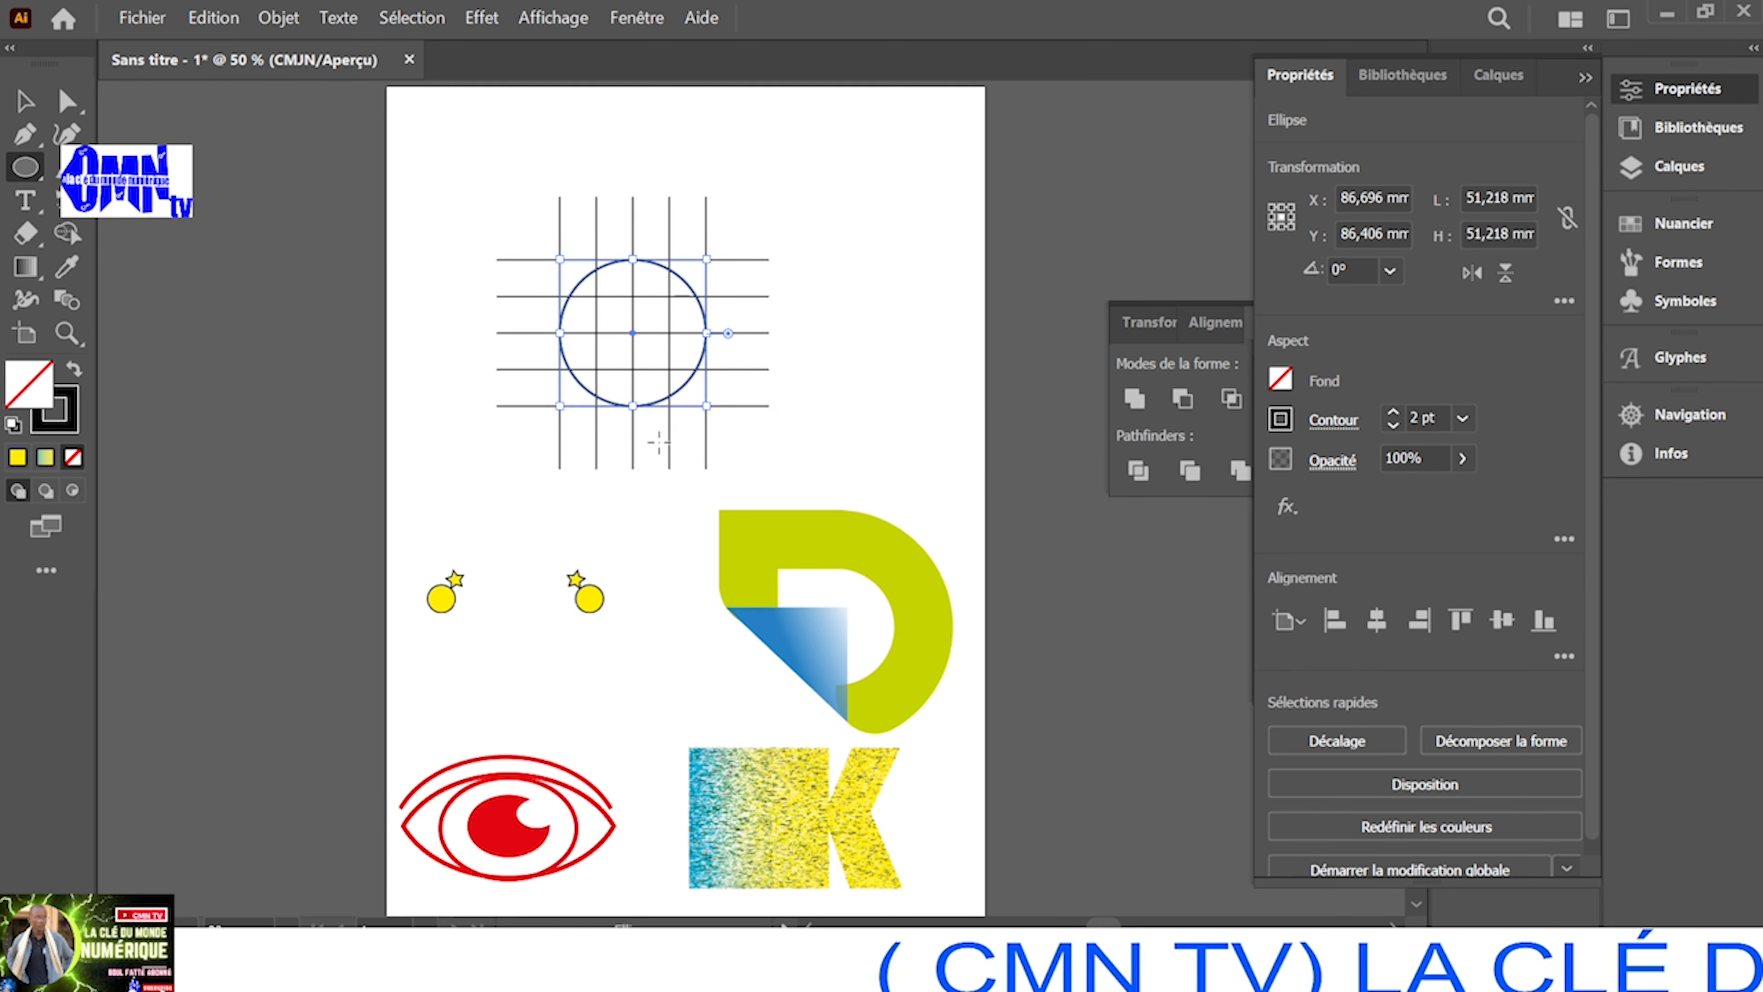
Duplicate the circle in place and shrink the copy around its centre to about 26 mm, fitting the inner grid lines
{"action": "left_click", "coordinate": [25, 102]}
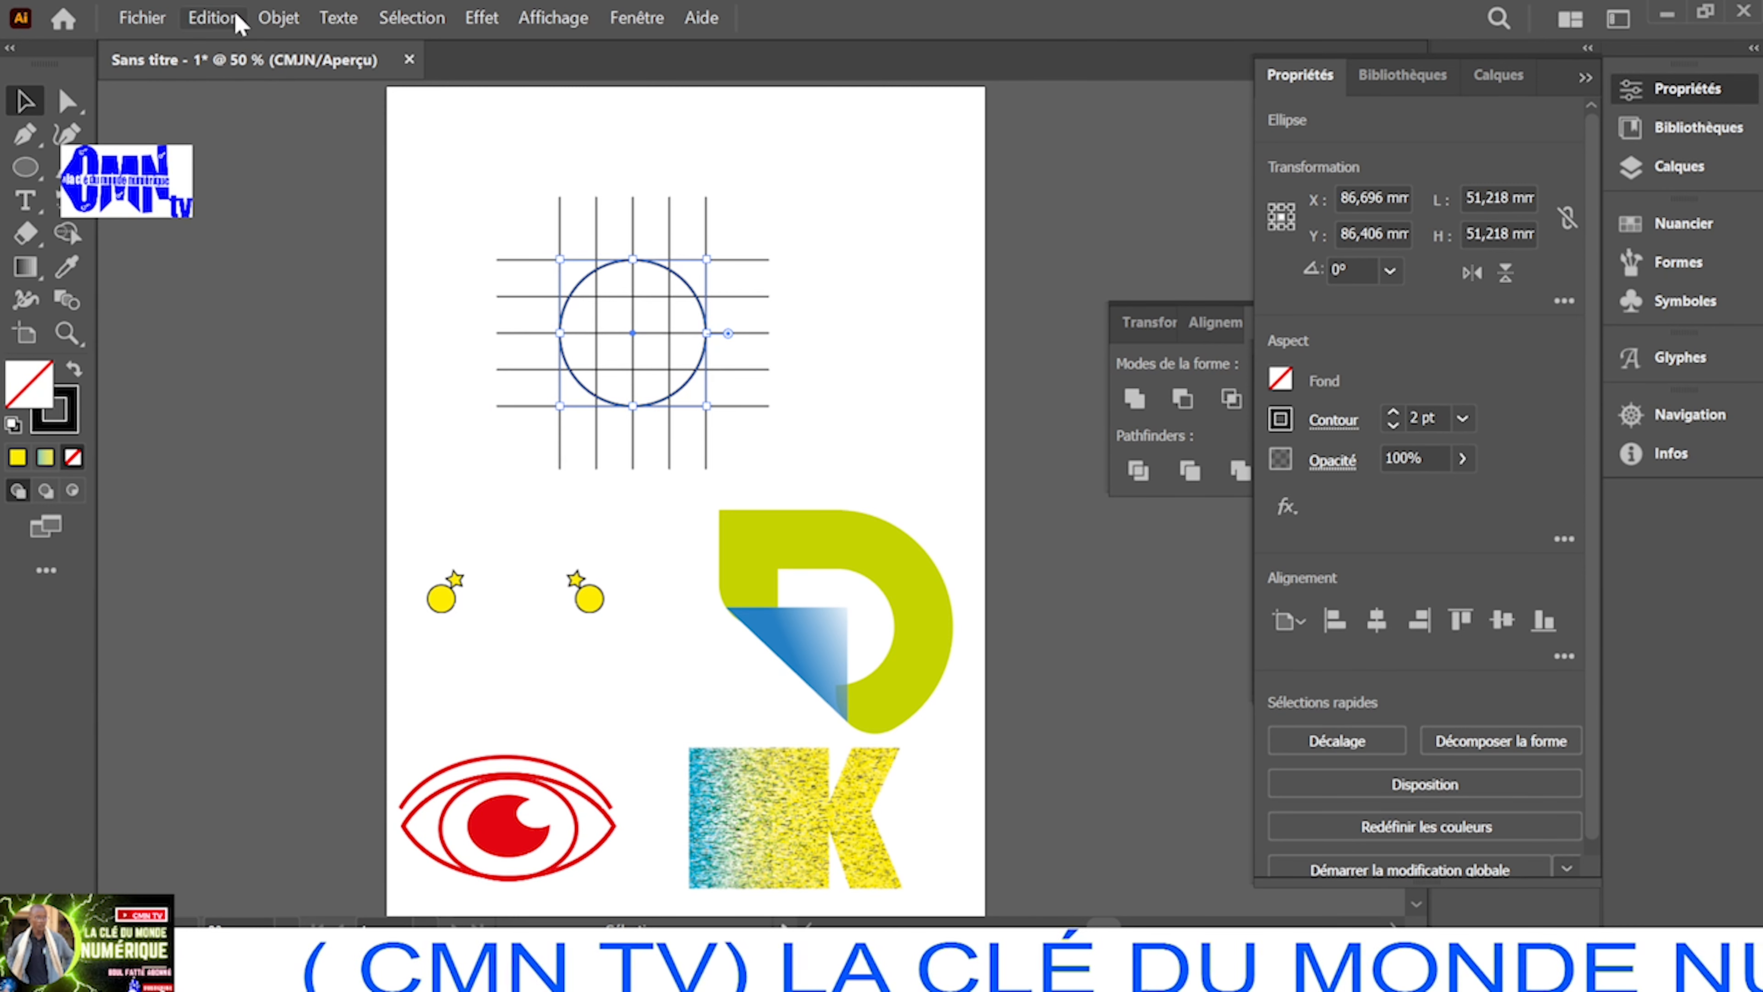
{"action": "left_click", "coordinate": [209, 17]}
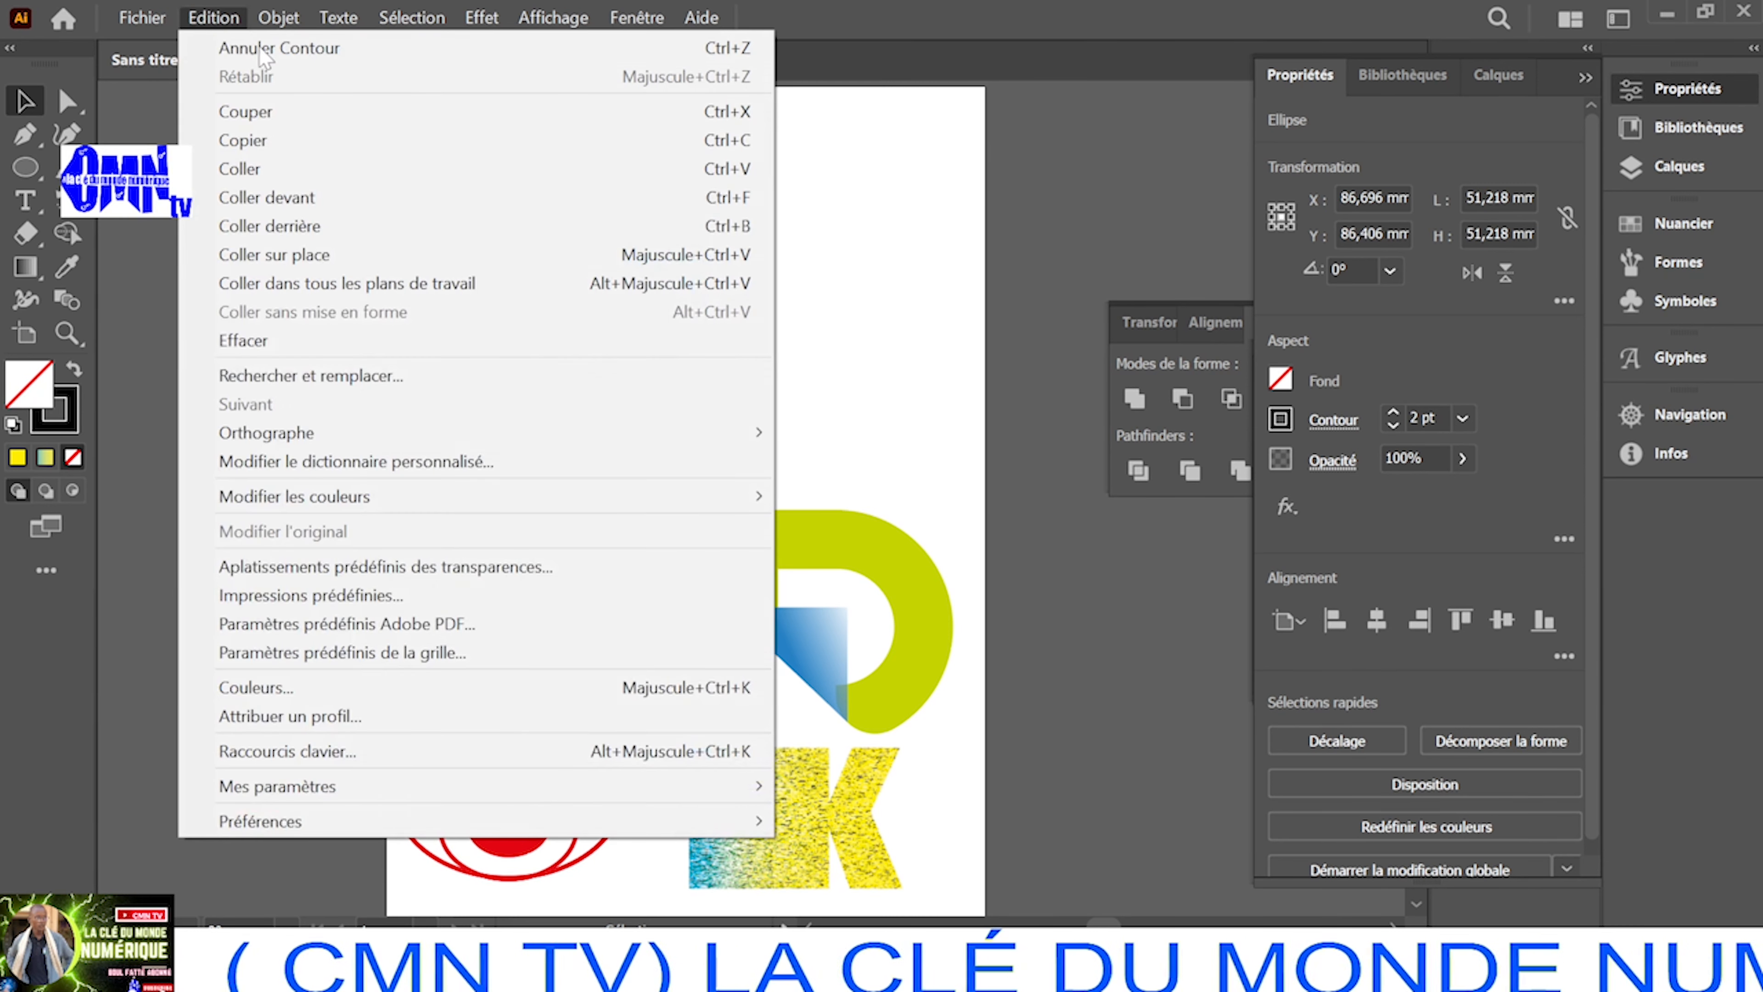
{"action": "left_click", "coordinate": [299, 146]}
{"action": "left_click", "coordinate": [210, 18]}
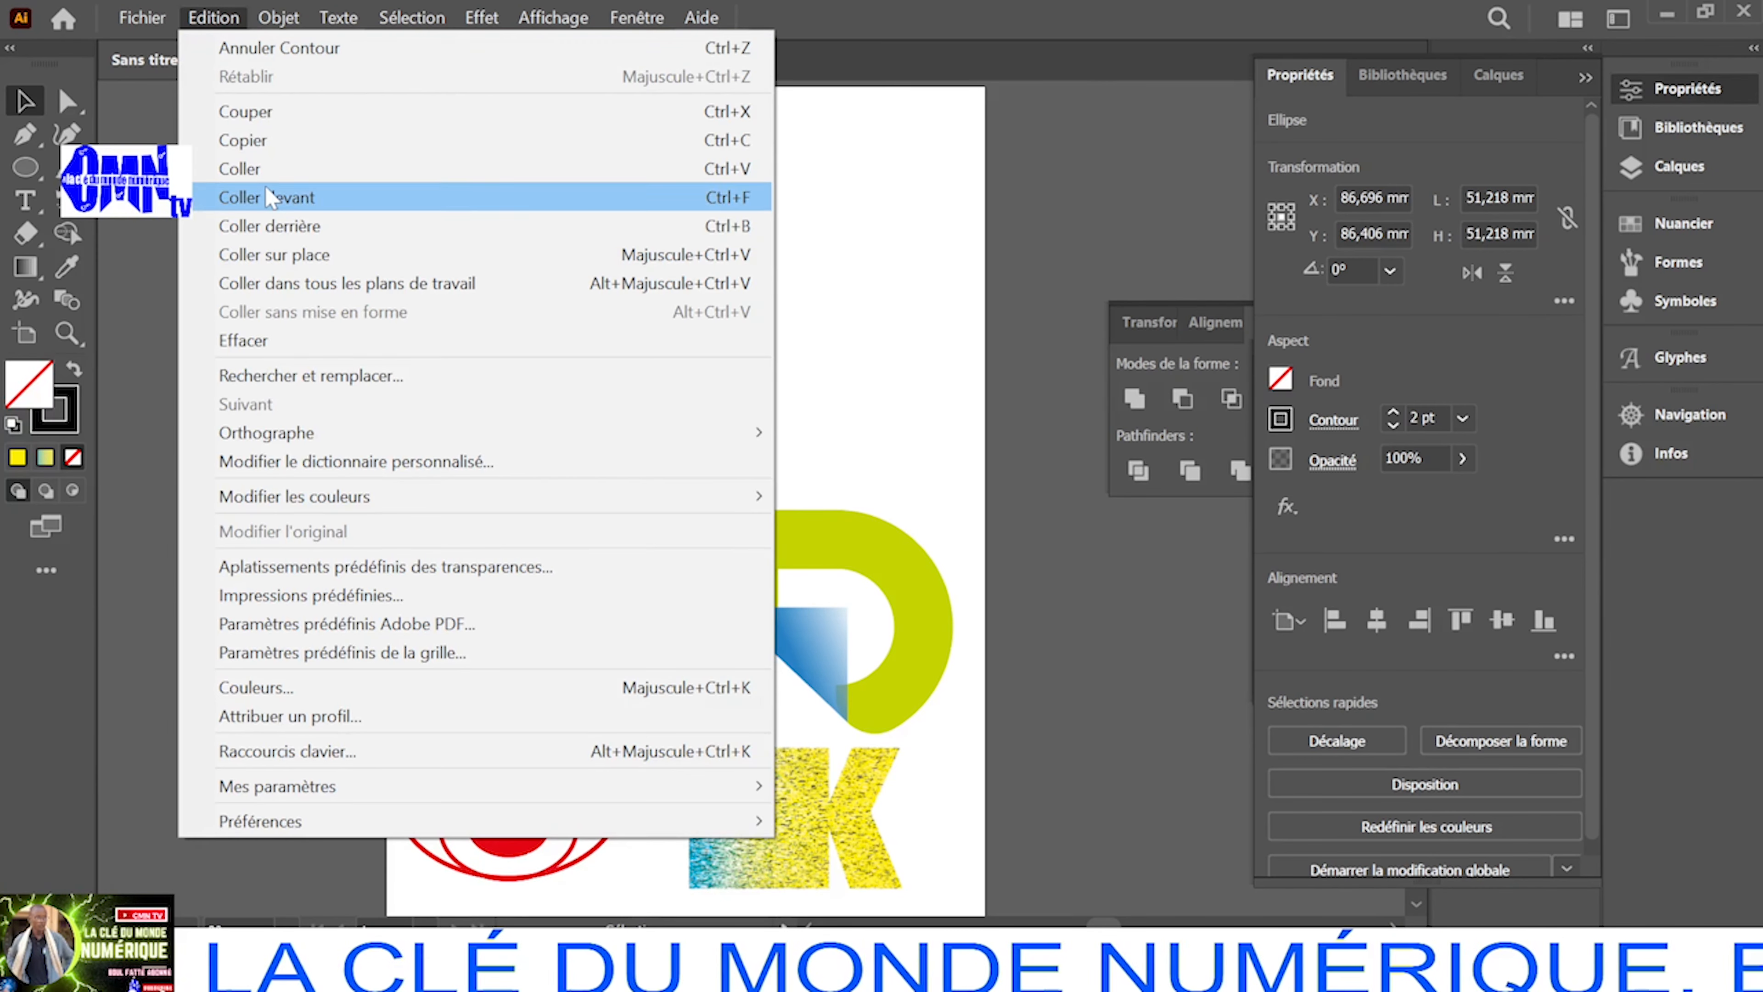
{"action": "left_click", "coordinate": [307, 254]}
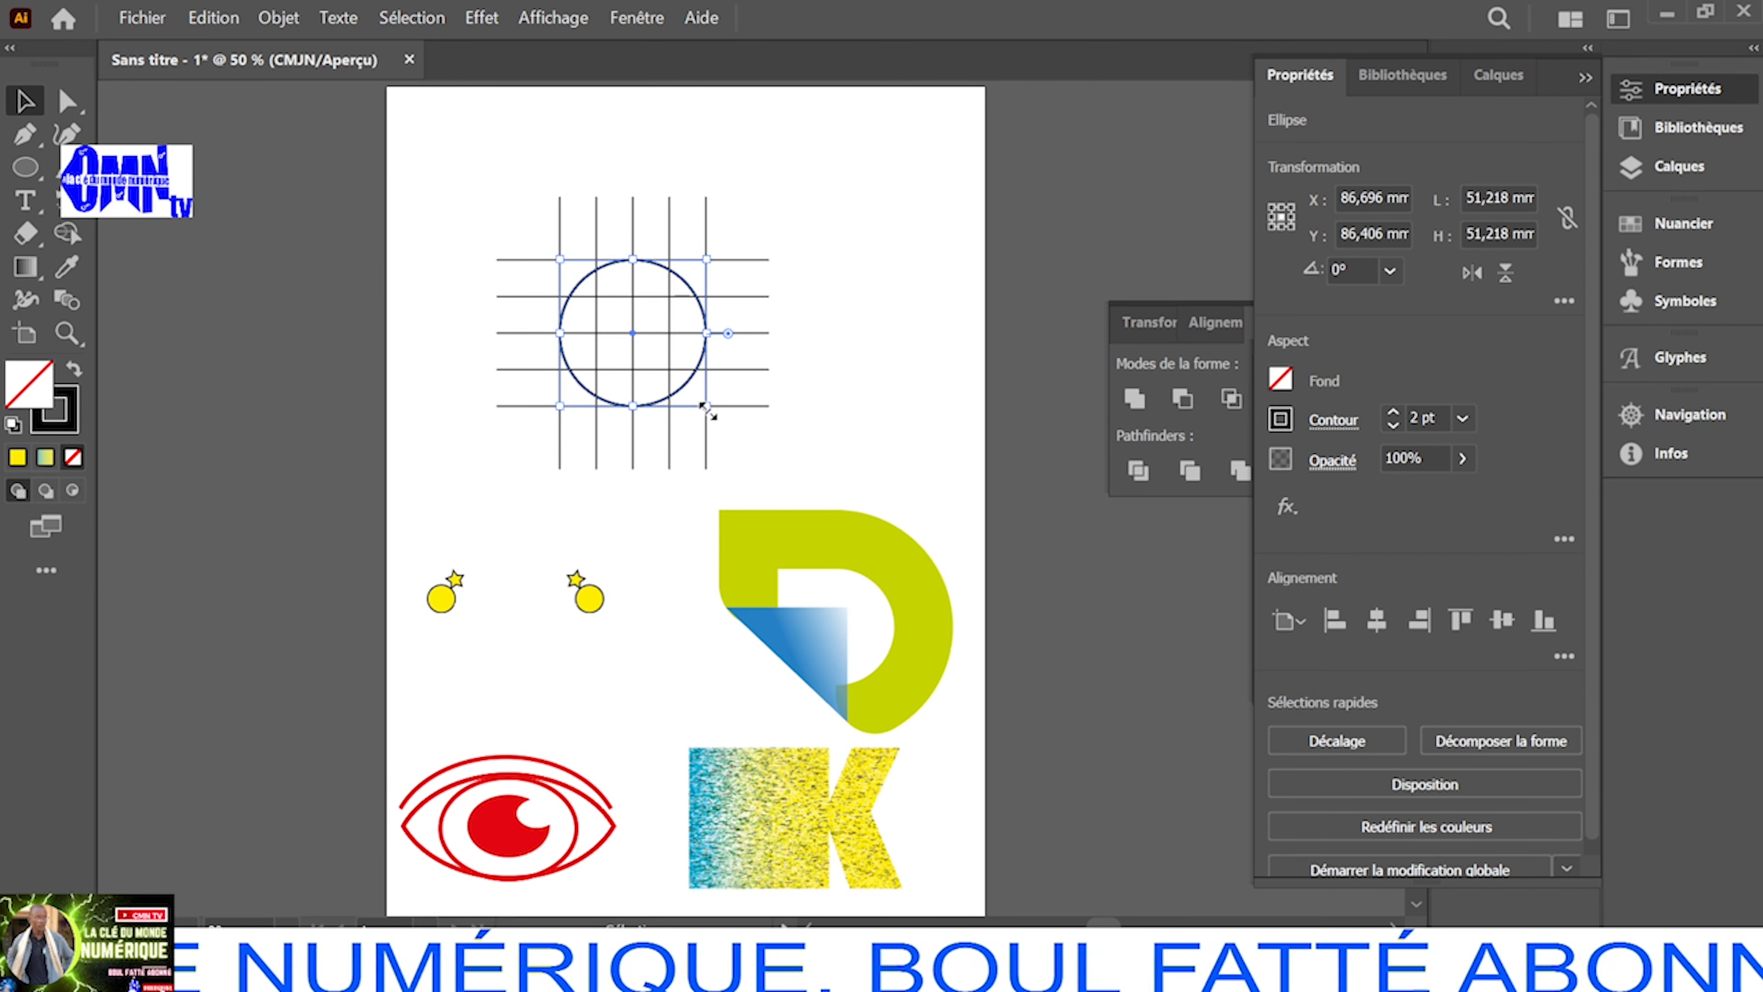
{"action": "left_click_drag", "start_coordinate": [706, 407], "coordinate": [669, 382]}
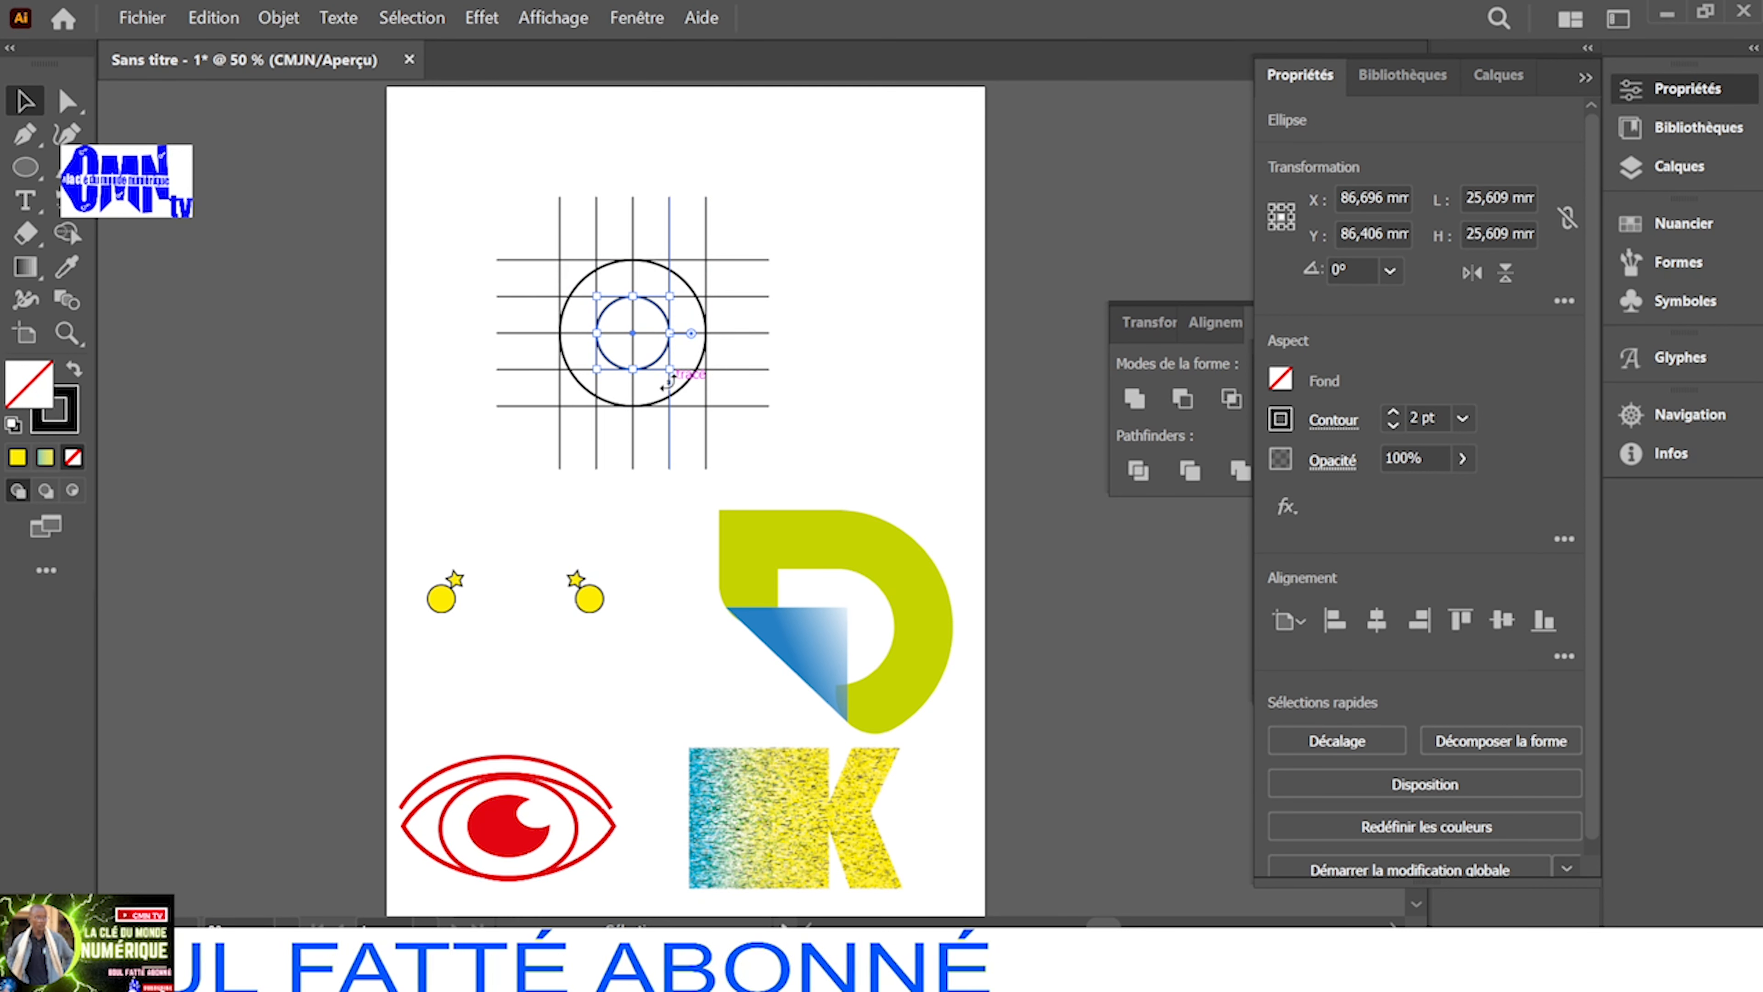
{"action": "left_click", "coordinate": [904, 372]}
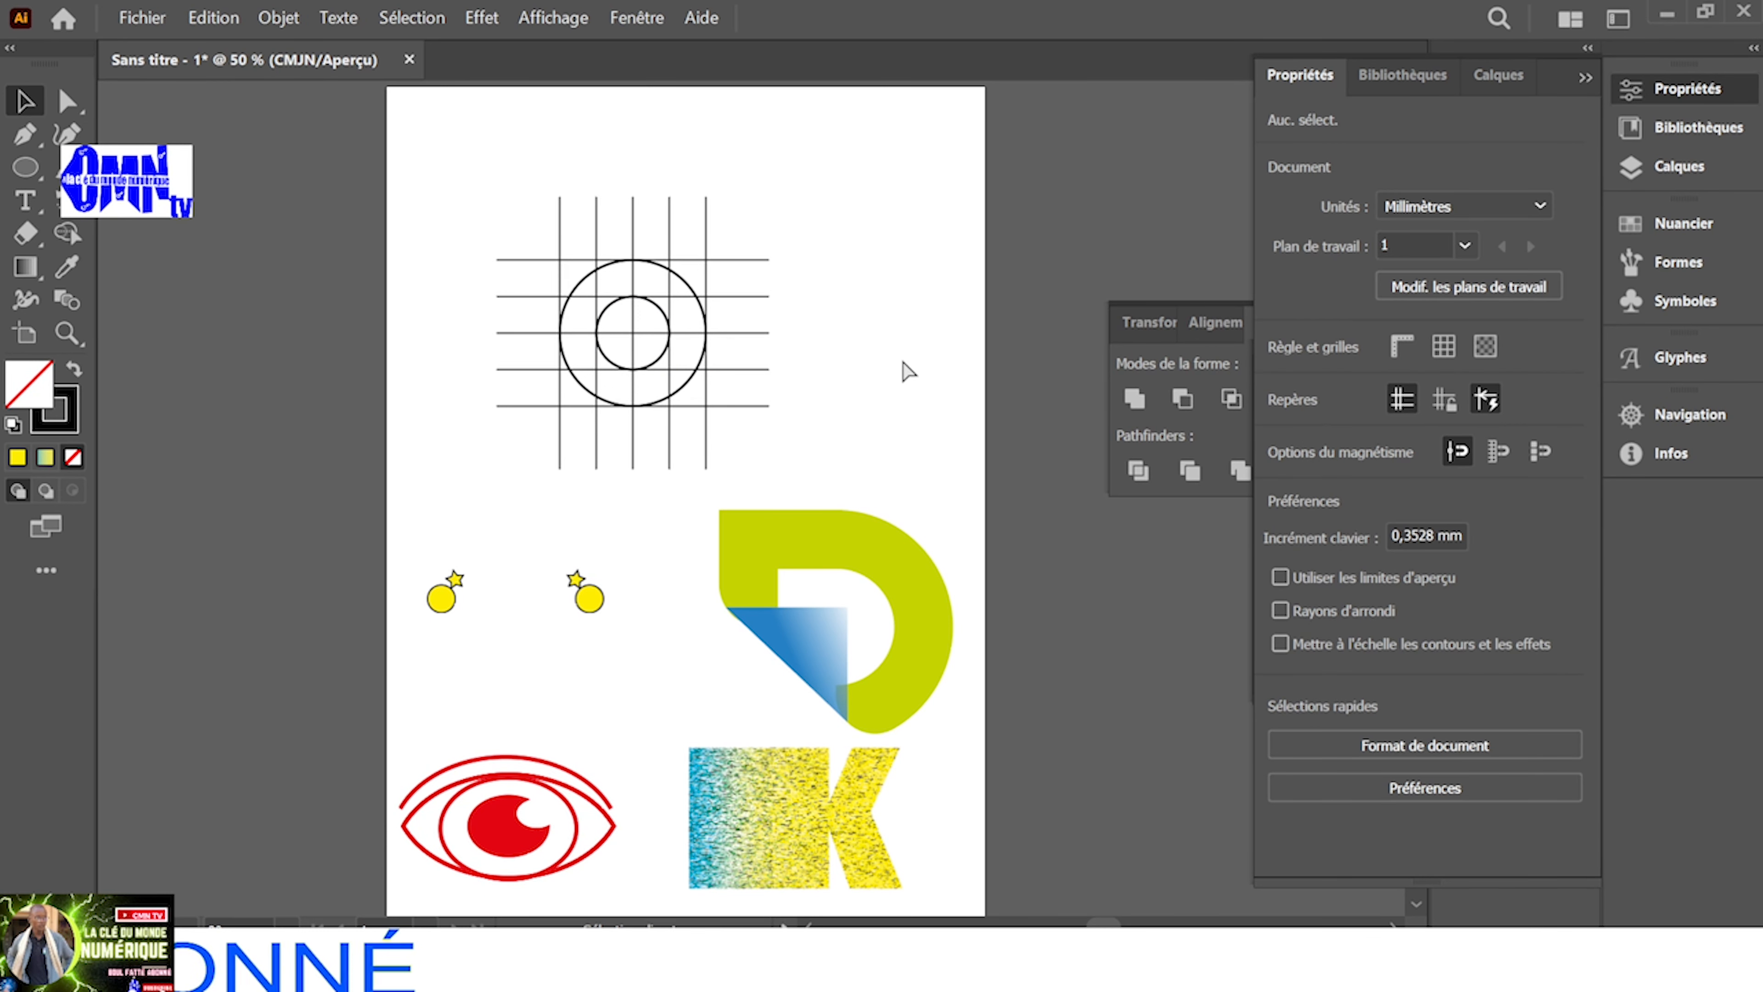
Select all grid lines together with both circles and activate the Shape Builder tool
{"action": "key", "text": "ctrl+plus"}
{"action": "key", "text": "ctrl+plus"}
{"action": "scroll", "coordinate": [904, 372], "scroll_direction": "up", "scroll_amount": 2}
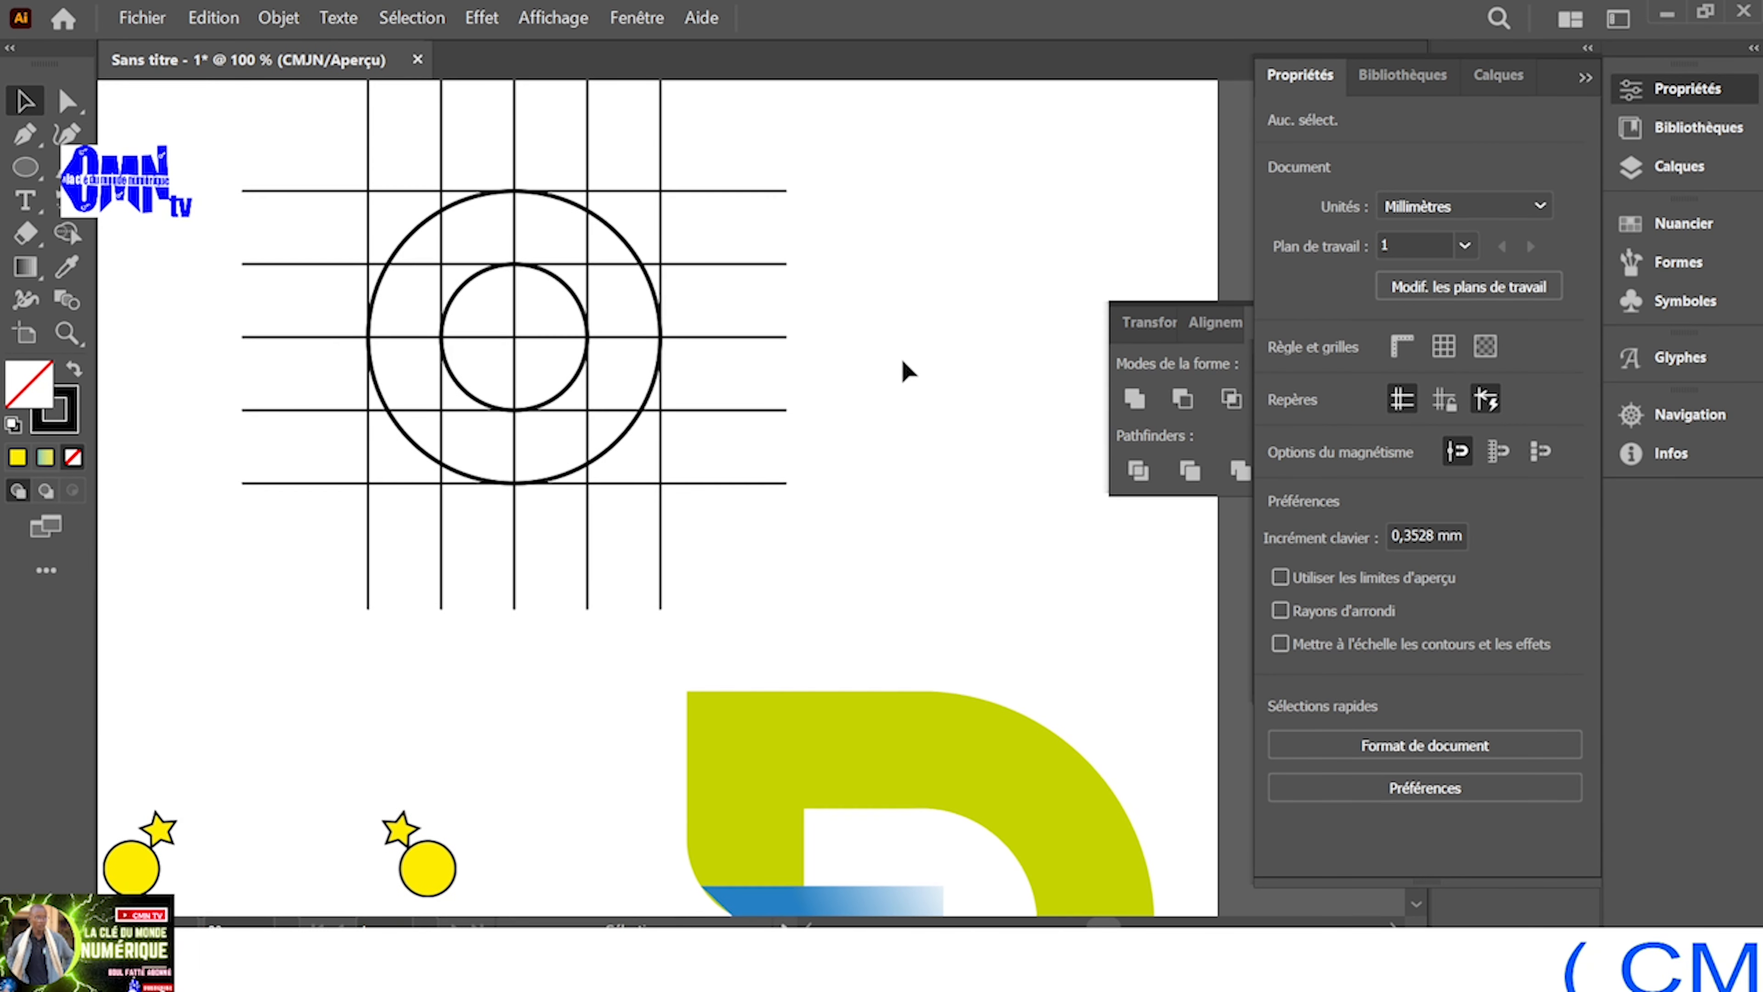
{"action": "scroll", "coordinate": [905, 371], "scroll_direction": "up", "scroll_amount": 2}
{"action": "scroll", "coordinate": [905, 372], "scroll_direction": "left", "scroll_amount": 3}
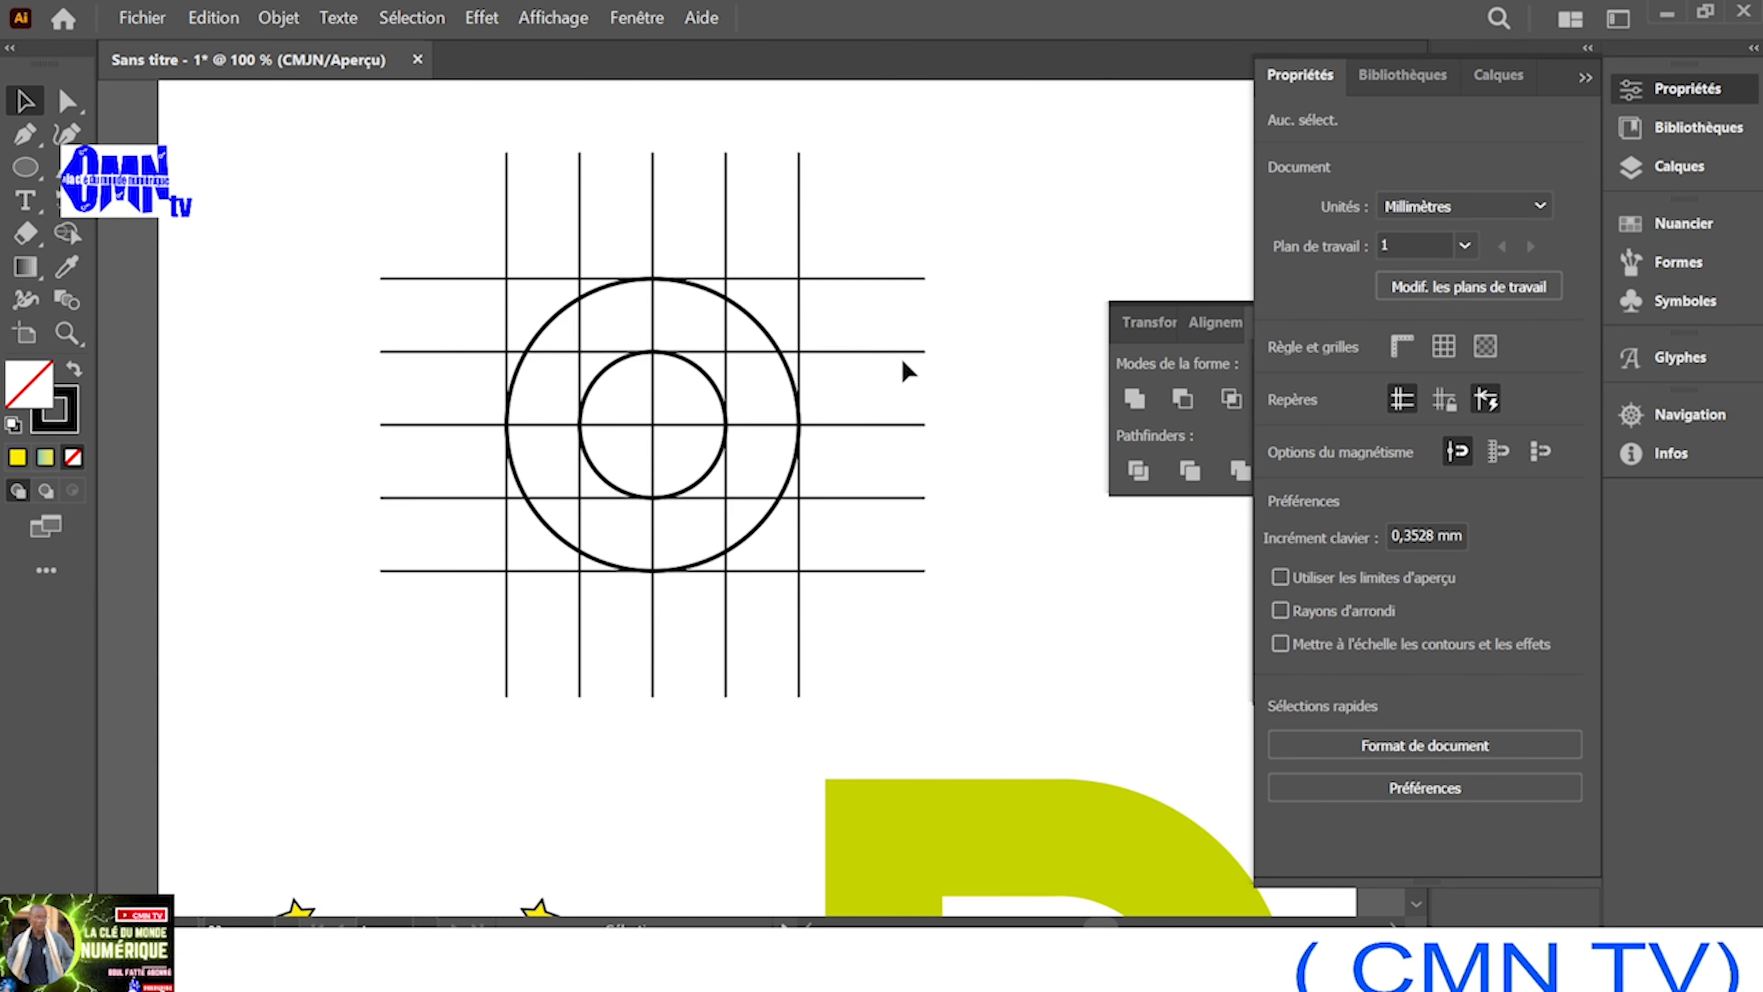
{"action": "left_click_drag", "start_coordinate": [1027, 147], "coordinate": [399, 754]}
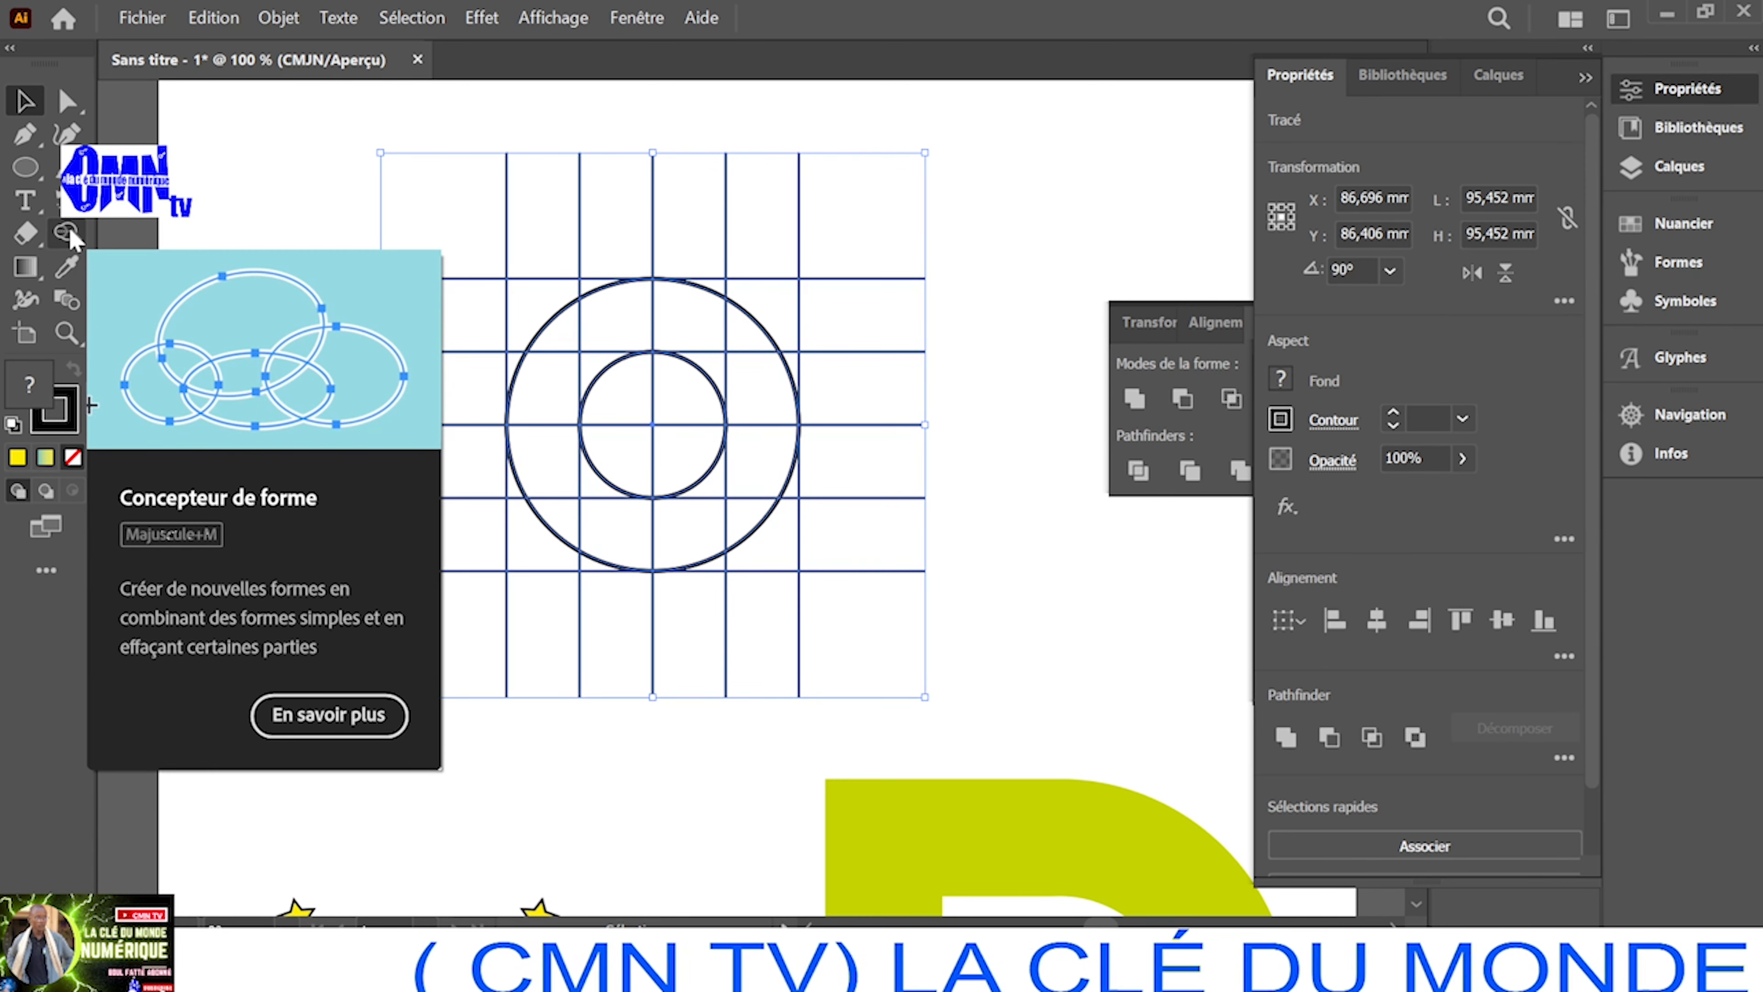
{"action": "left_click", "coordinate": [66, 233]}
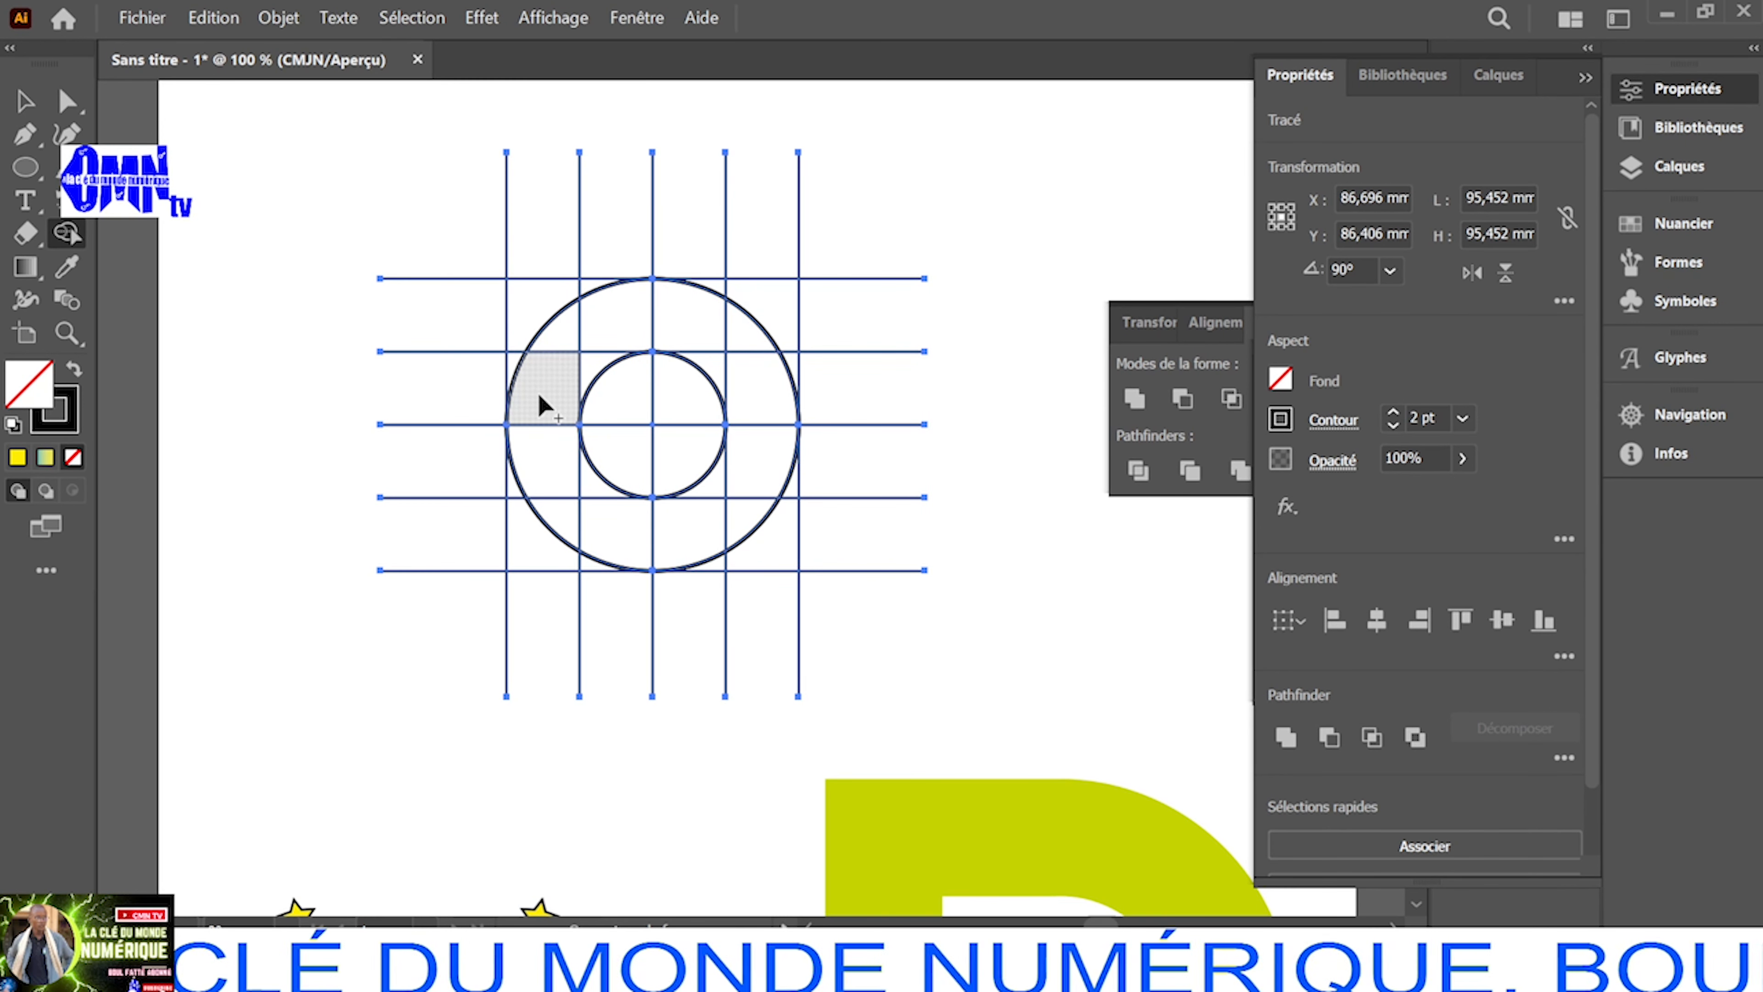
{"action": "mouse_move", "coordinate": [537, 390]}
{"action": "left_mouse_down"}
{"action": "mouse_move", "coordinate": [522, 341]}
{"action": "mouse_move", "coordinate": [597, 290]}
{"action": "mouse_move", "coordinate": [742, 352]}
{"action": "mouse_move", "coordinate": [723, 368]}
{"action": "mouse_move", "coordinate": [762, 399]}
{"action": "mouse_move", "coordinate": [723, 472]}
{"action": "mouse_move", "coordinate": [738, 552]}
{"action": "mouse_move", "coordinate": [703, 587]}
{"action": "left_mouse_up"}
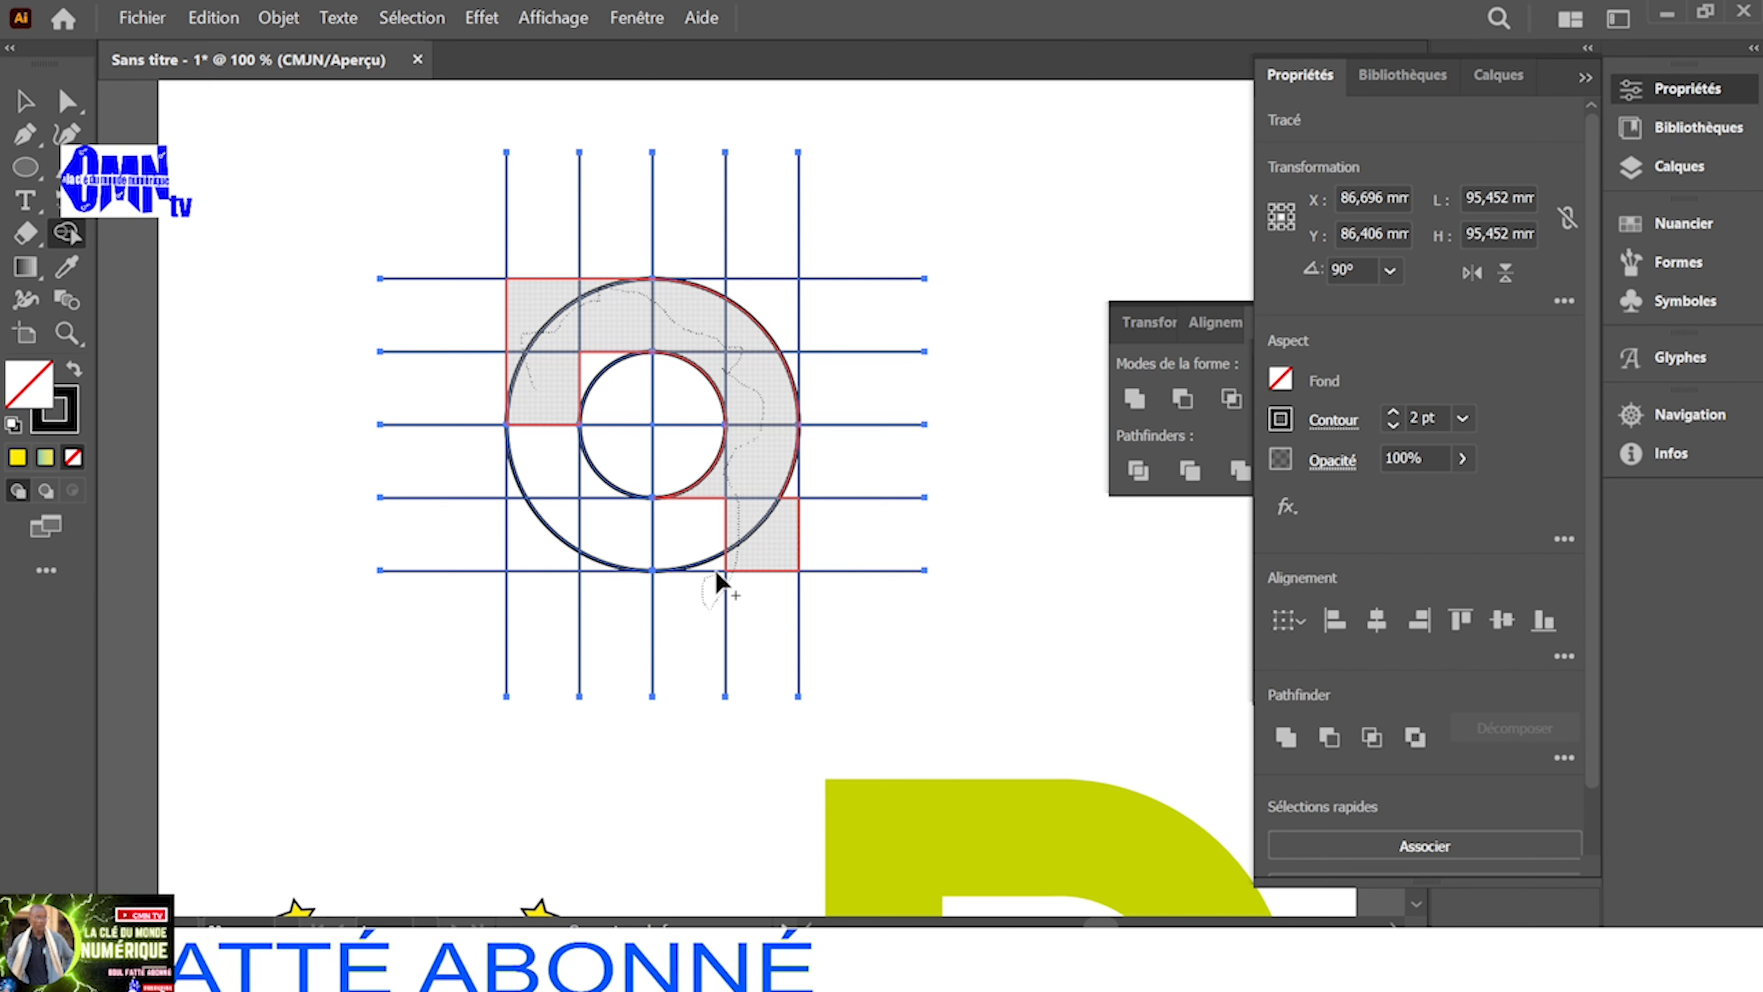
{"action": "mouse_move", "coordinate": [715, 568]}
{"action": "left_mouse_down"}
{"action": "mouse_move", "coordinate": [856, 559]}
{"action": "mouse_move", "coordinate": [715, 518]}
{"action": "left_mouse_up"}
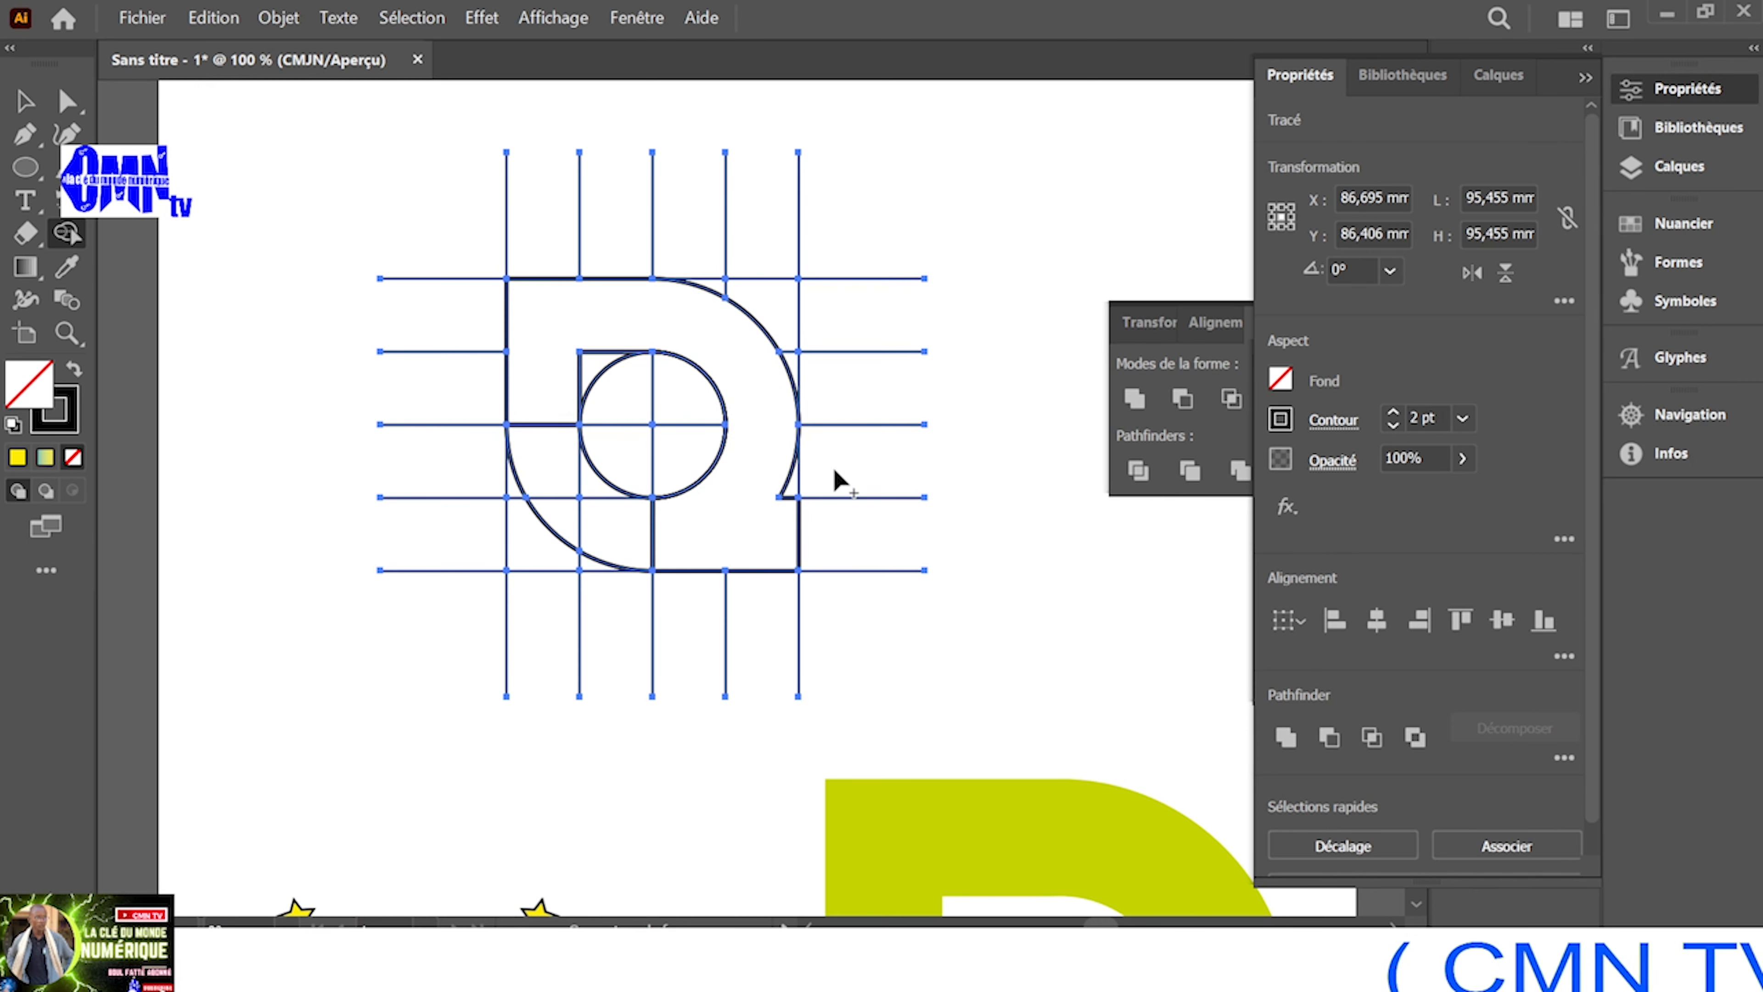
{"action": "key", "text": "ctrl+z"}
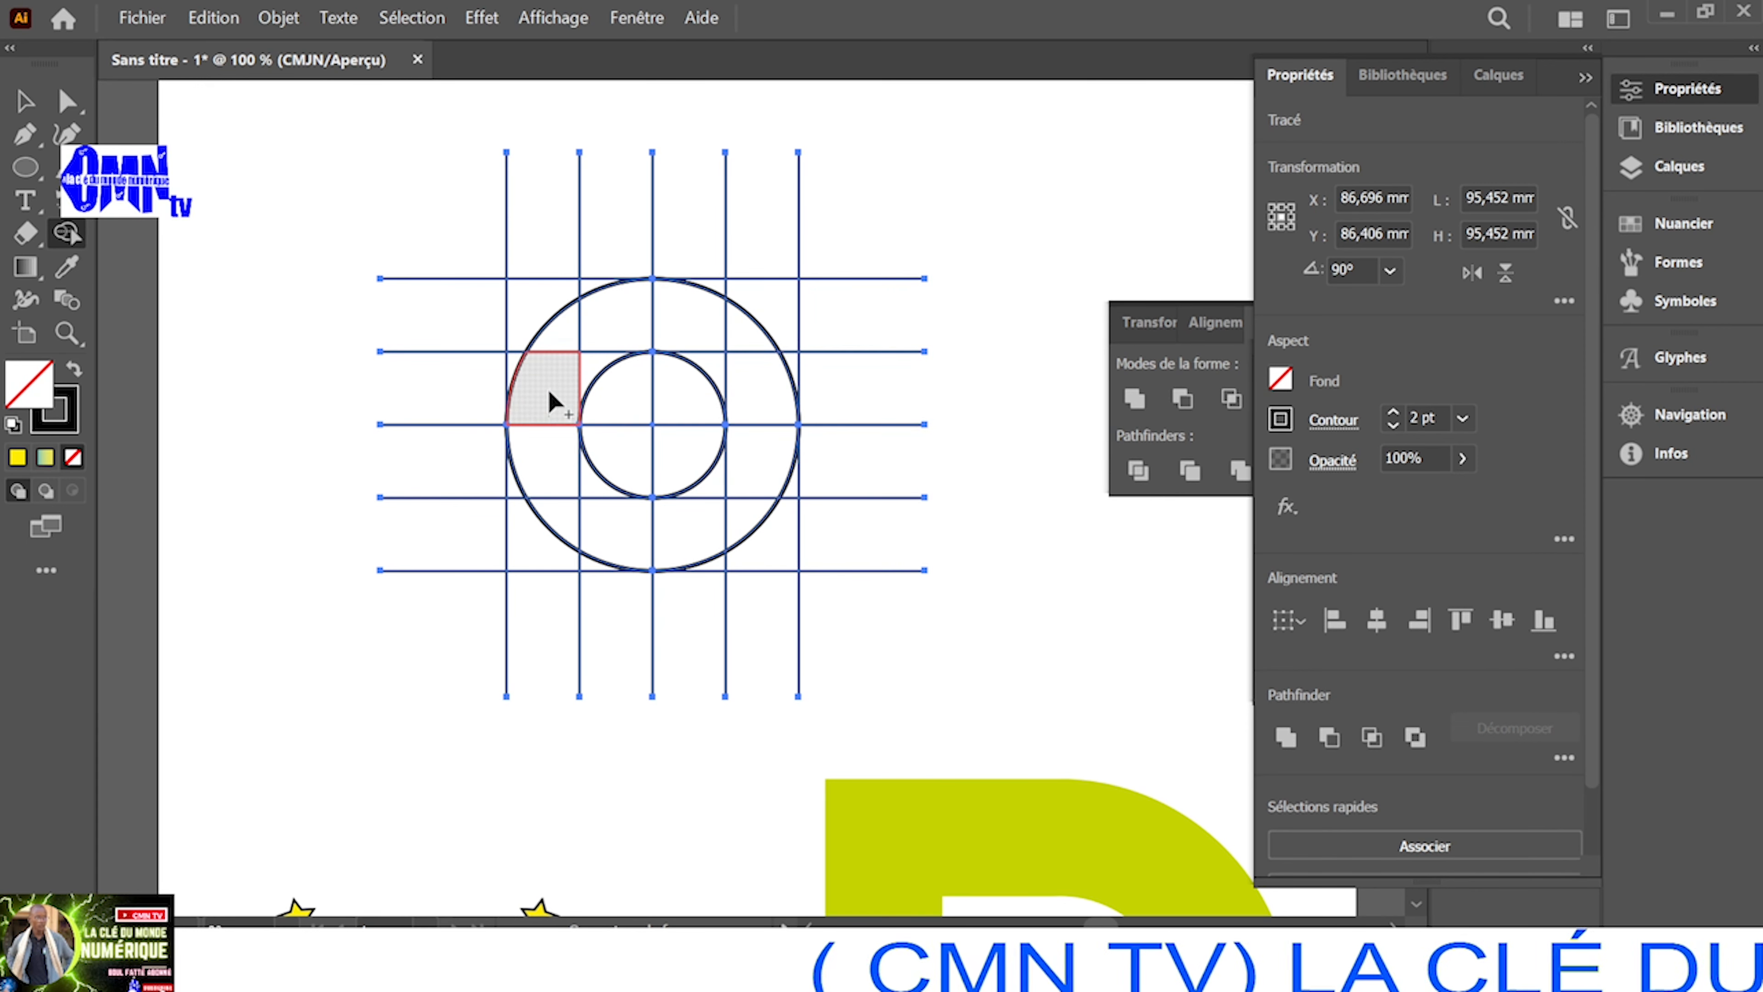
Merge the ring's regions except the lower-left quarter with Shape Builder, and fill the resulting three-quarter ring black
{"action": "mouse_move", "coordinate": [558, 359]}
{"action": "left_mouse_down"}
{"action": "mouse_move", "coordinate": [656, 325]}
{"action": "mouse_move", "coordinate": [719, 360]}
{"action": "mouse_move", "coordinate": [732, 344]}
{"action": "mouse_move", "coordinate": [747, 450]}
{"action": "mouse_move", "coordinate": [718, 481]}
{"action": "mouse_move", "coordinate": [745, 502]}
{"action": "mouse_move", "coordinate": [696, 514]}
{"action": "left_mouse_up"}
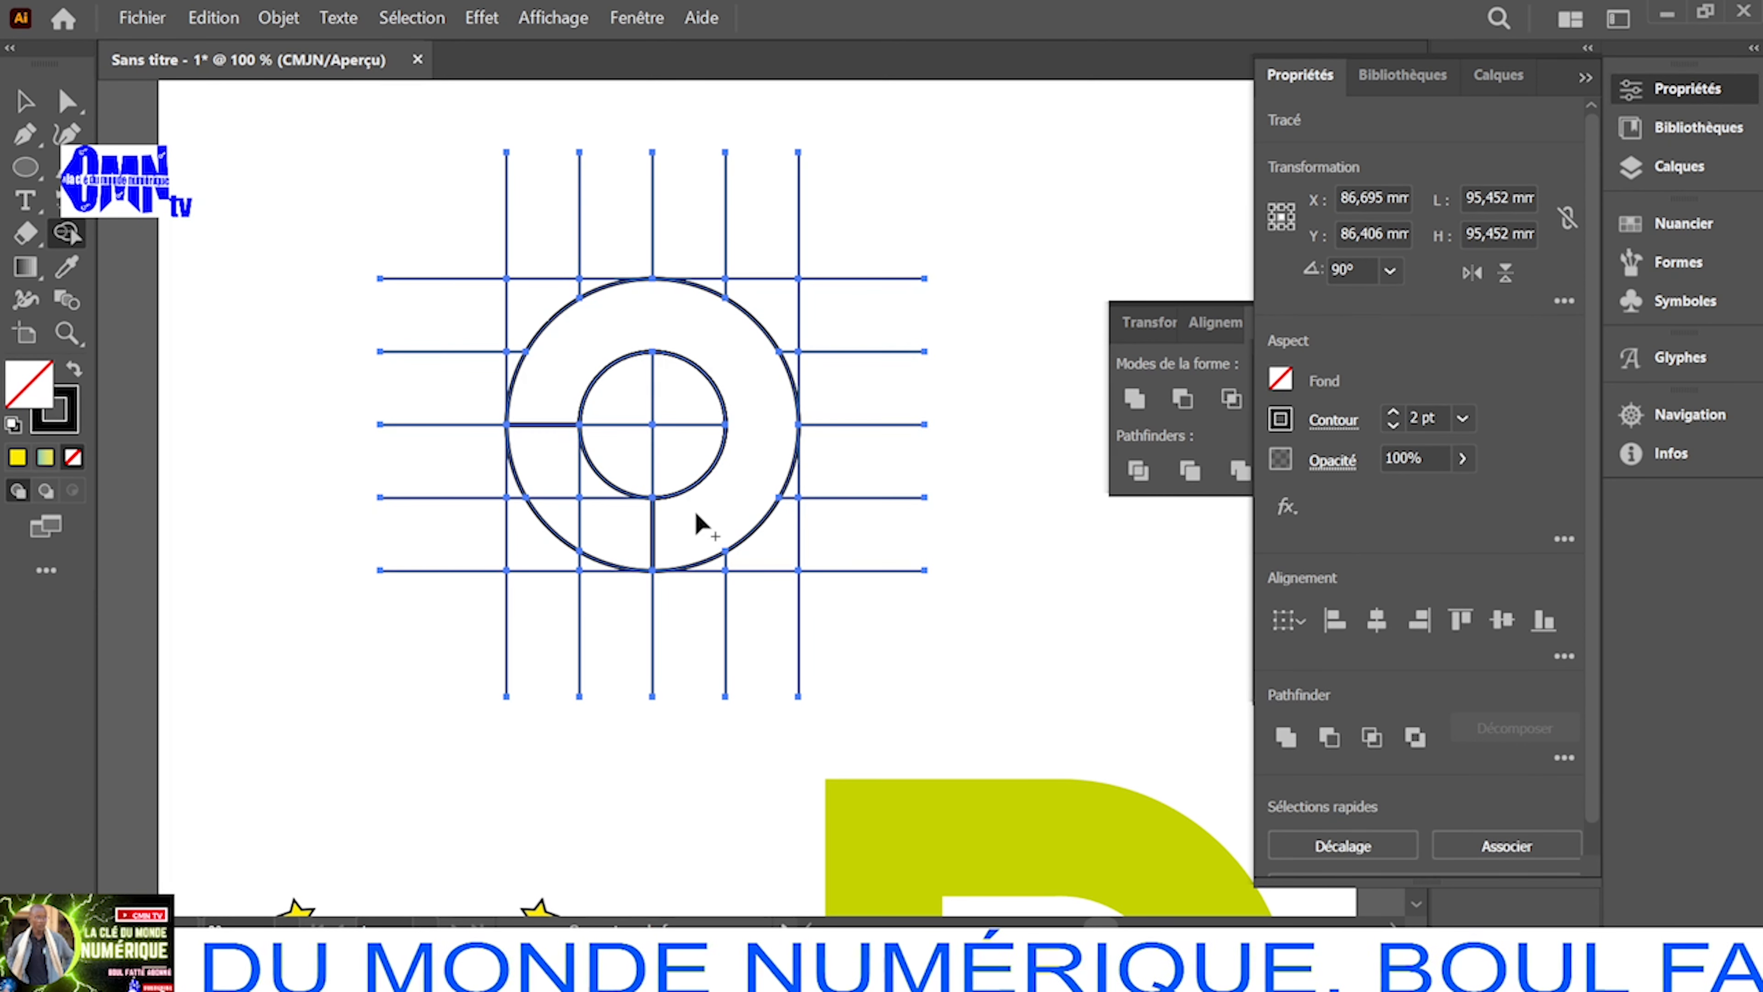
{"action": "left_click", "coordinate": [1280, 379]}
{"action": "left_click", "coordinate": [1040, 477]}
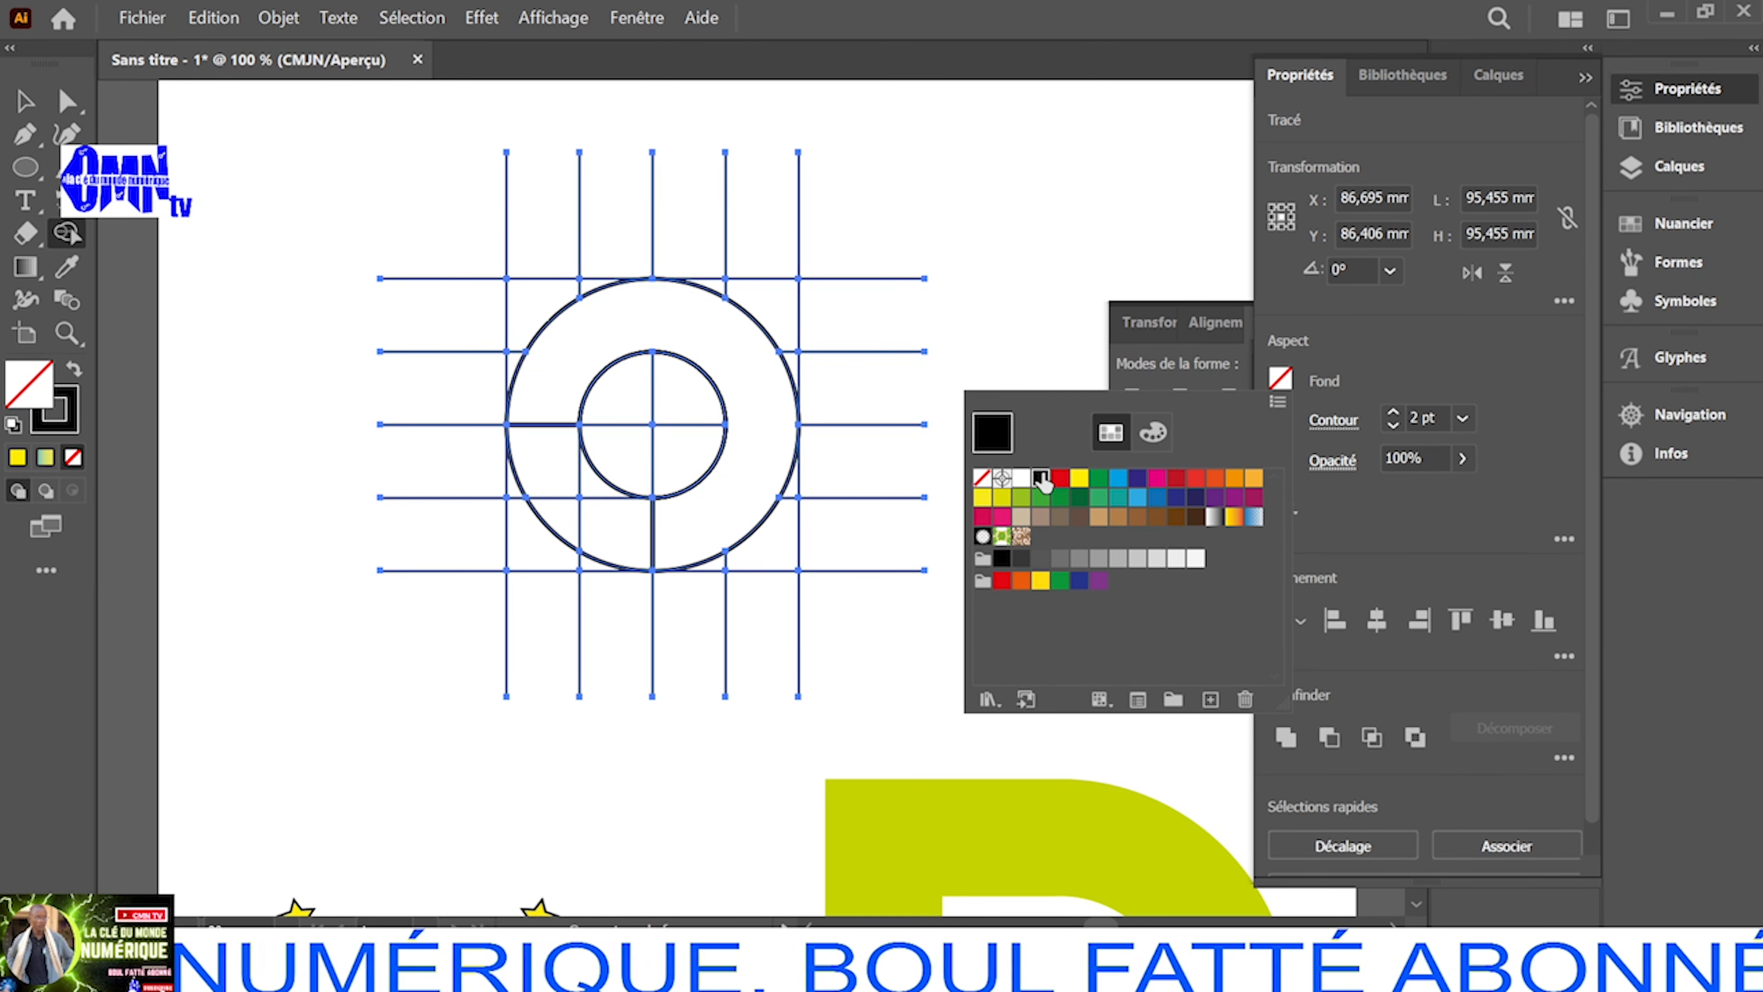
{"action": "left_click", "coordinate": [1429, 374]}
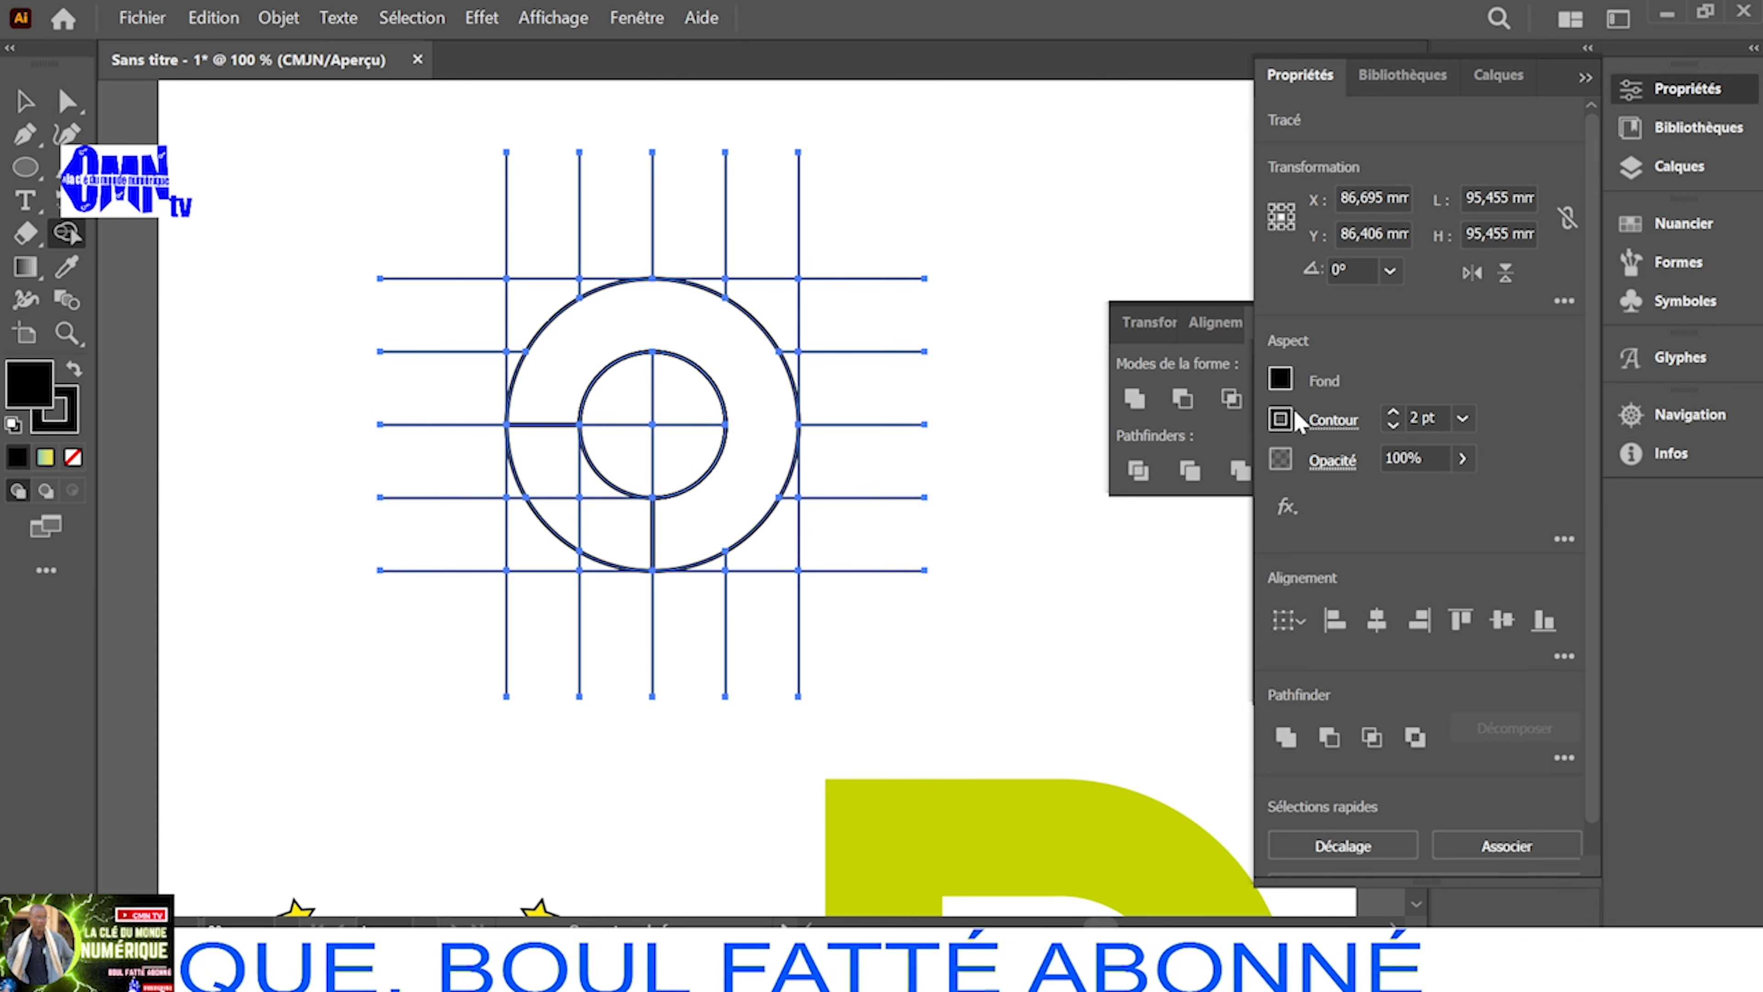
{"action": "left_click", "coordinate": [1392, 425]}
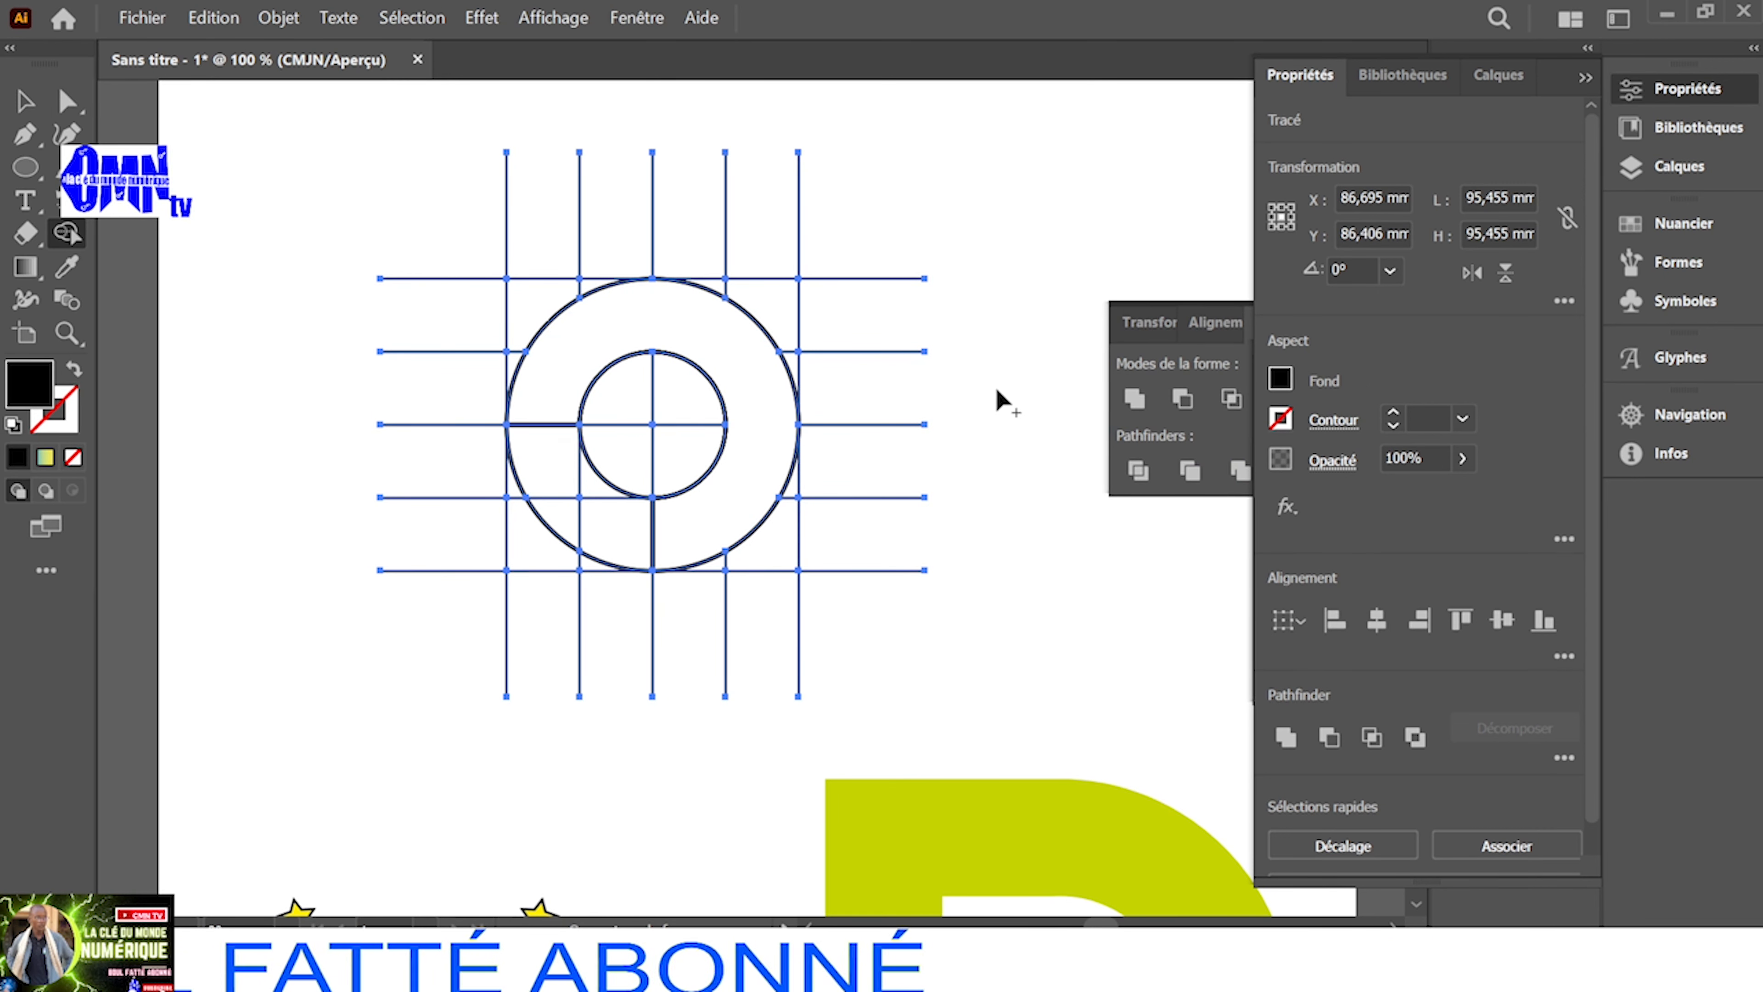
{"action": "left_click", "coordinate": [1280, 379]}
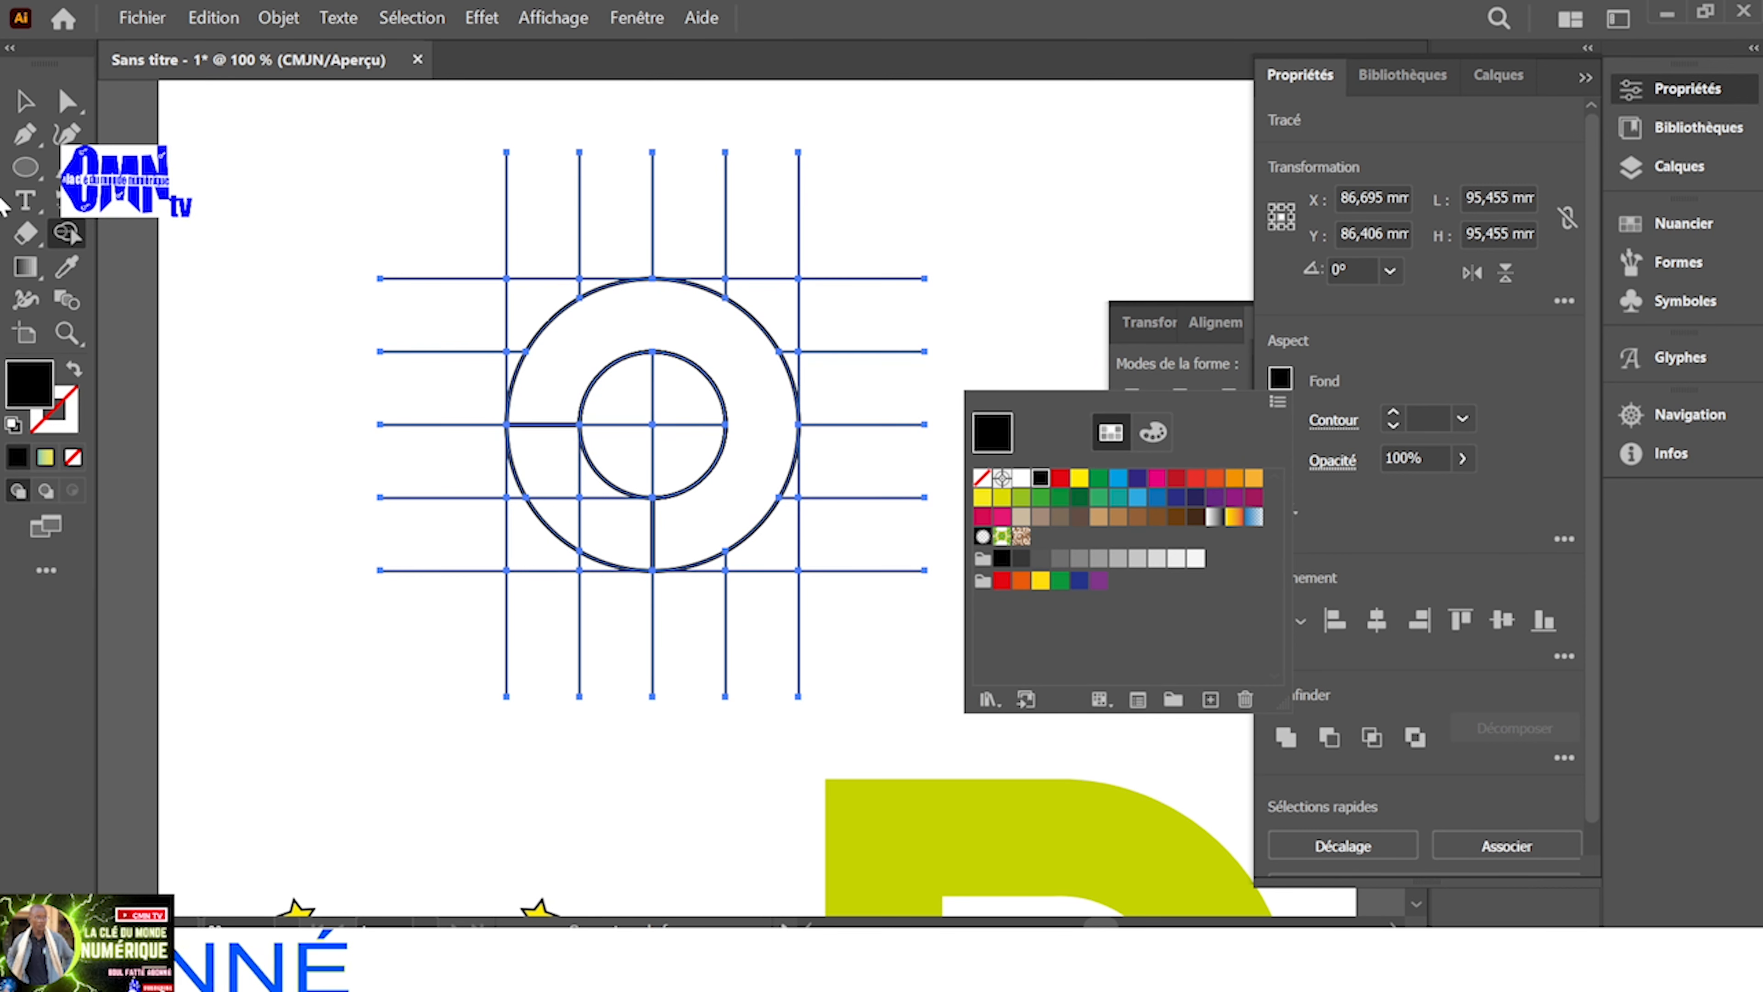
{"action": "left_click", "coordinate": [22, 113]}
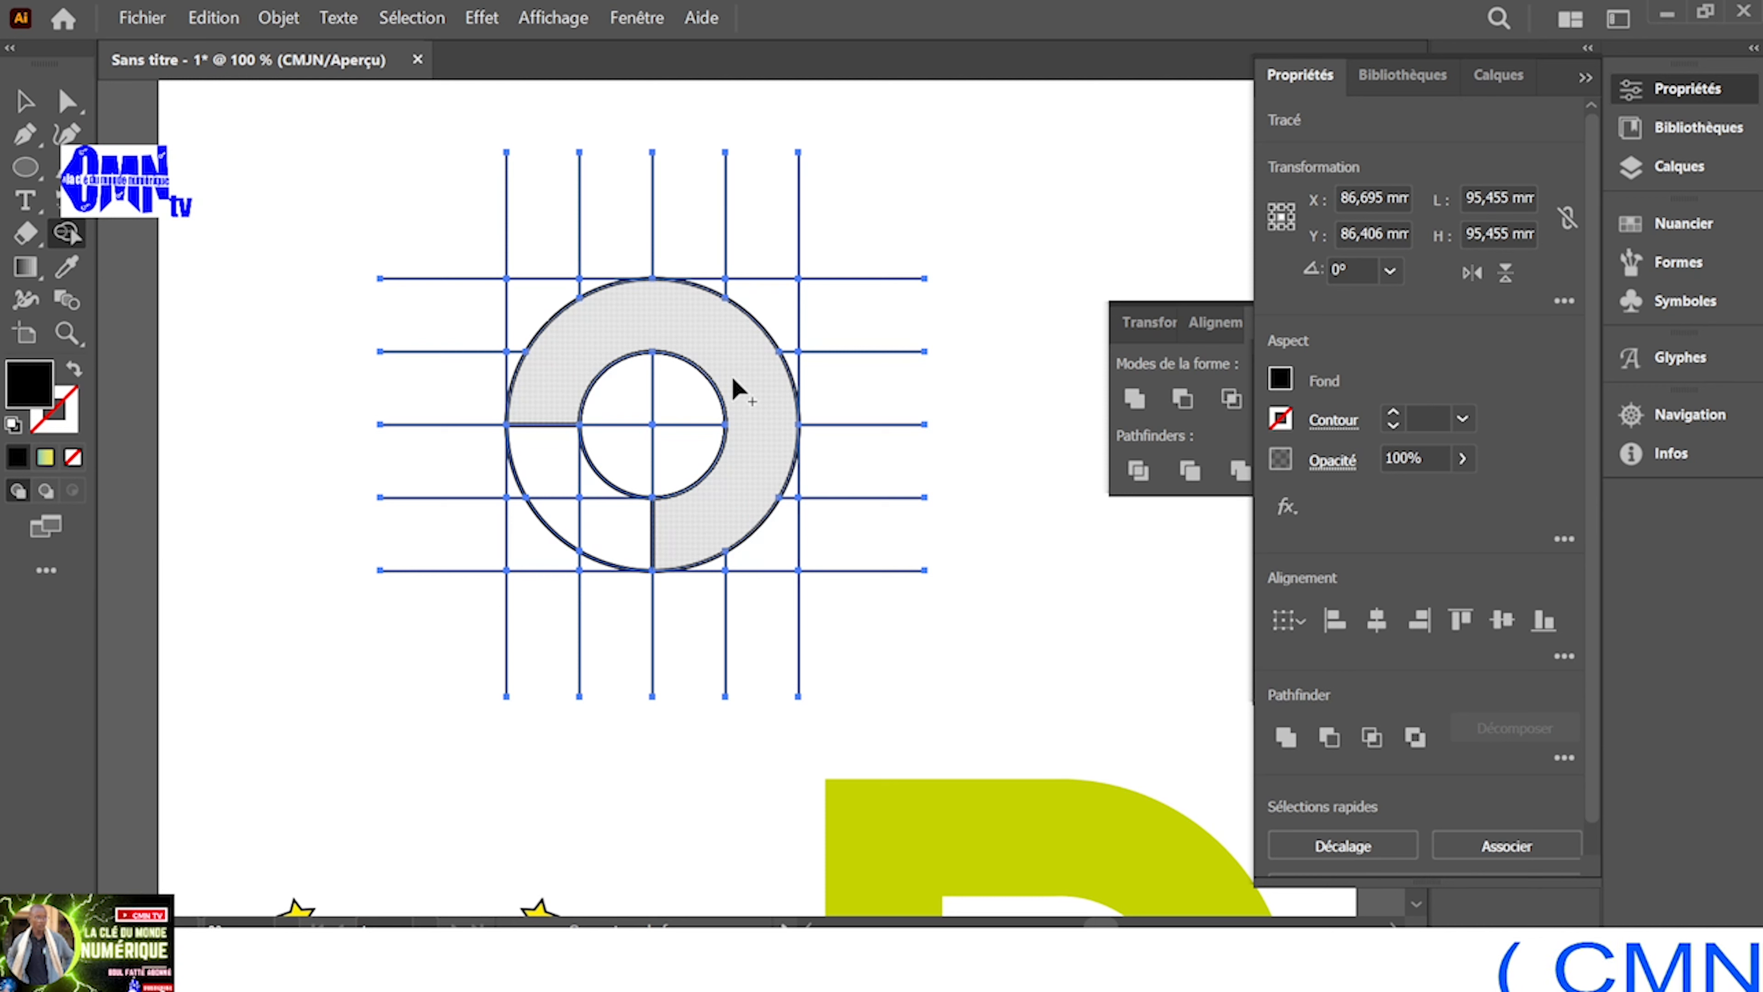
{"action": "left_click", "coordinate": [734, 382]}
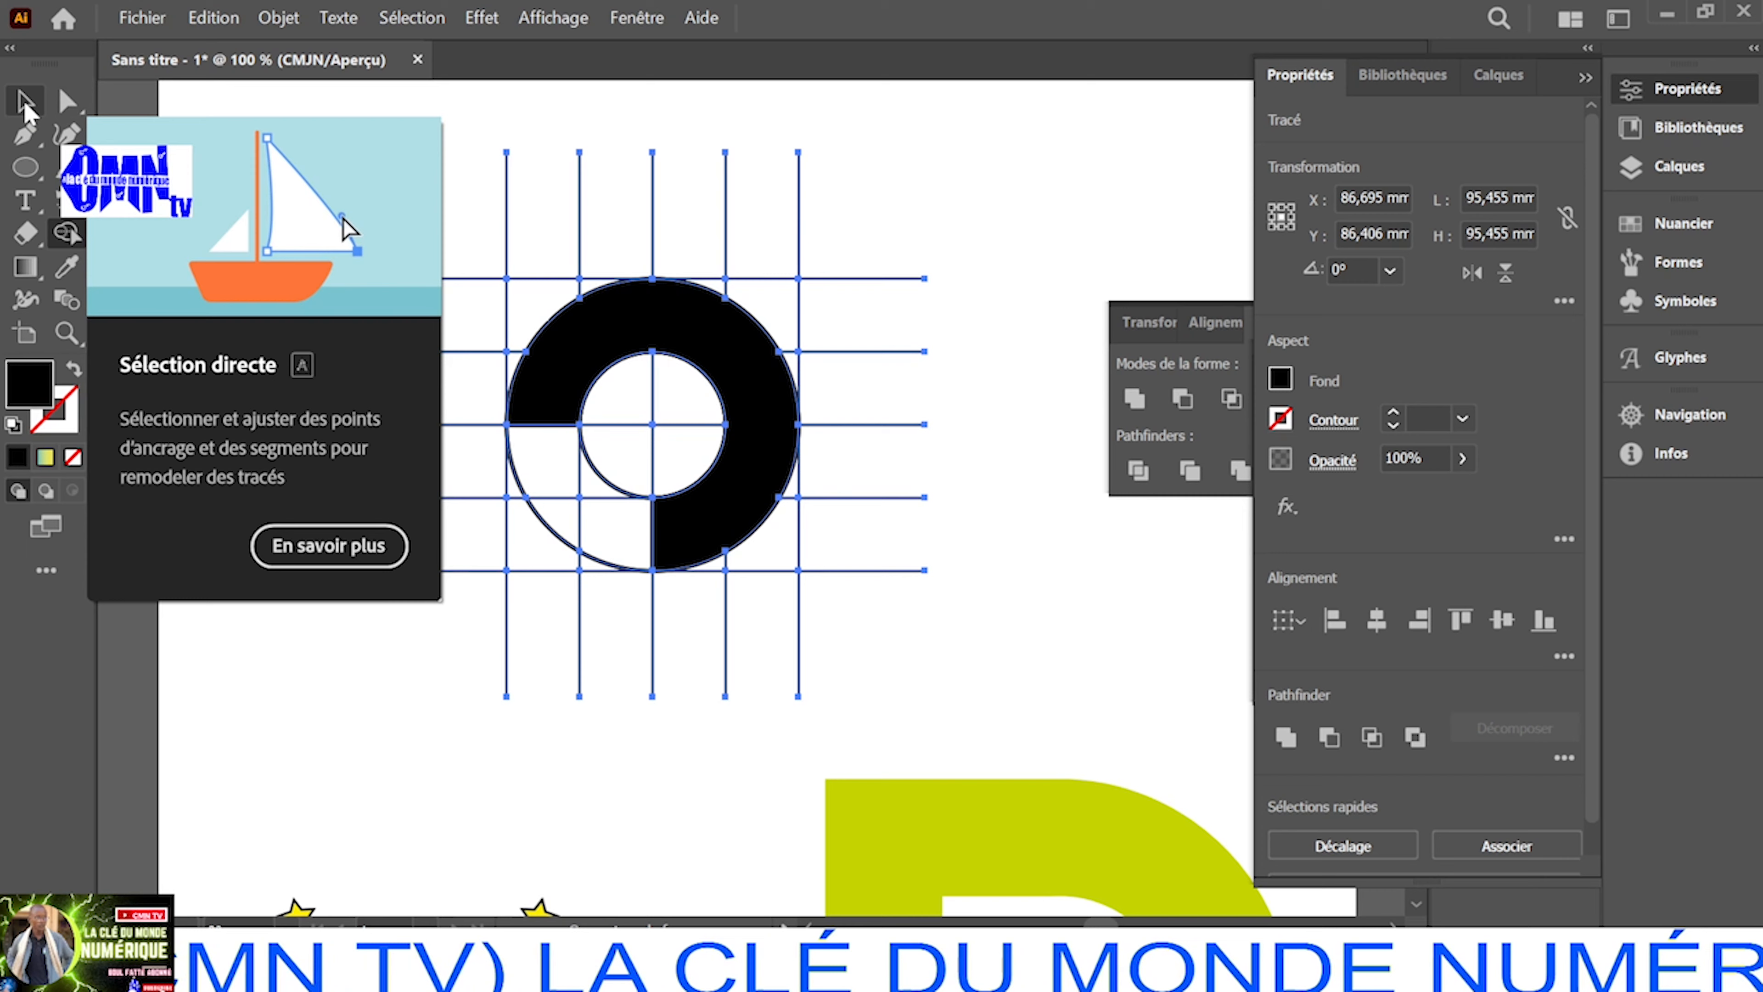
Select only the black three-quarter ring with Direct Selection and round the outer corner of its left end as far as possible
{"action": "left_click", "coordinate": [72, 104]}
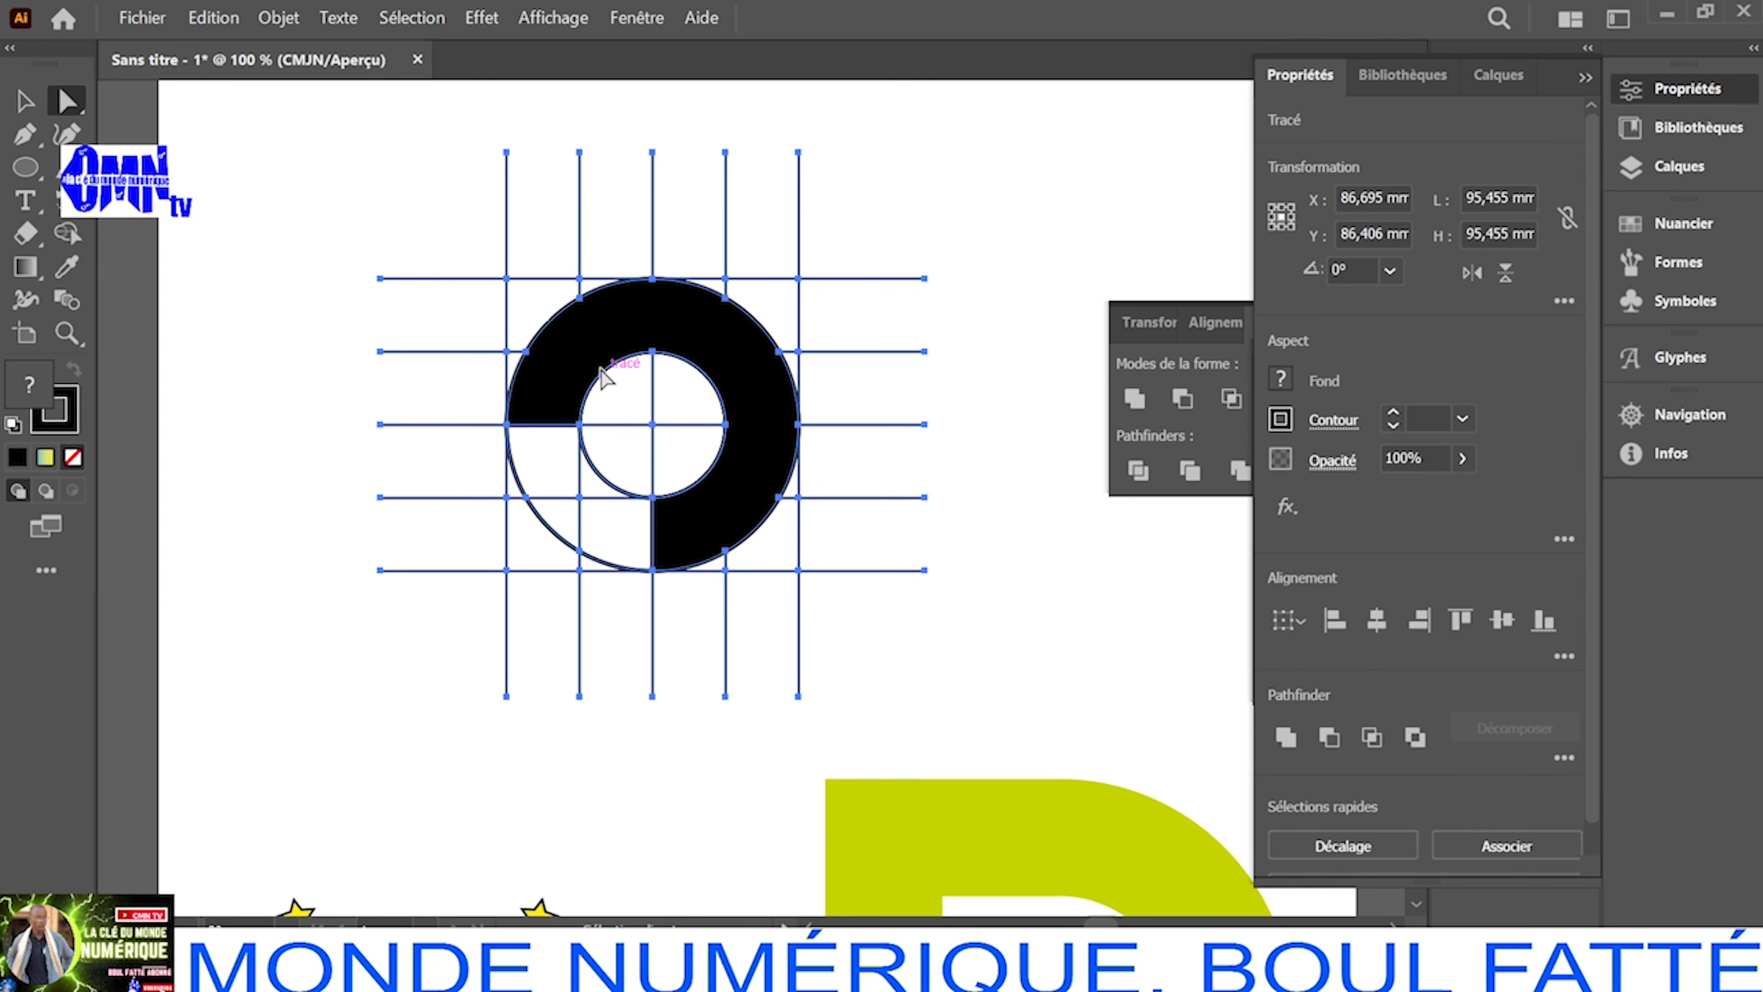
{"action": "left_click", "coordinate": [322, 335]}
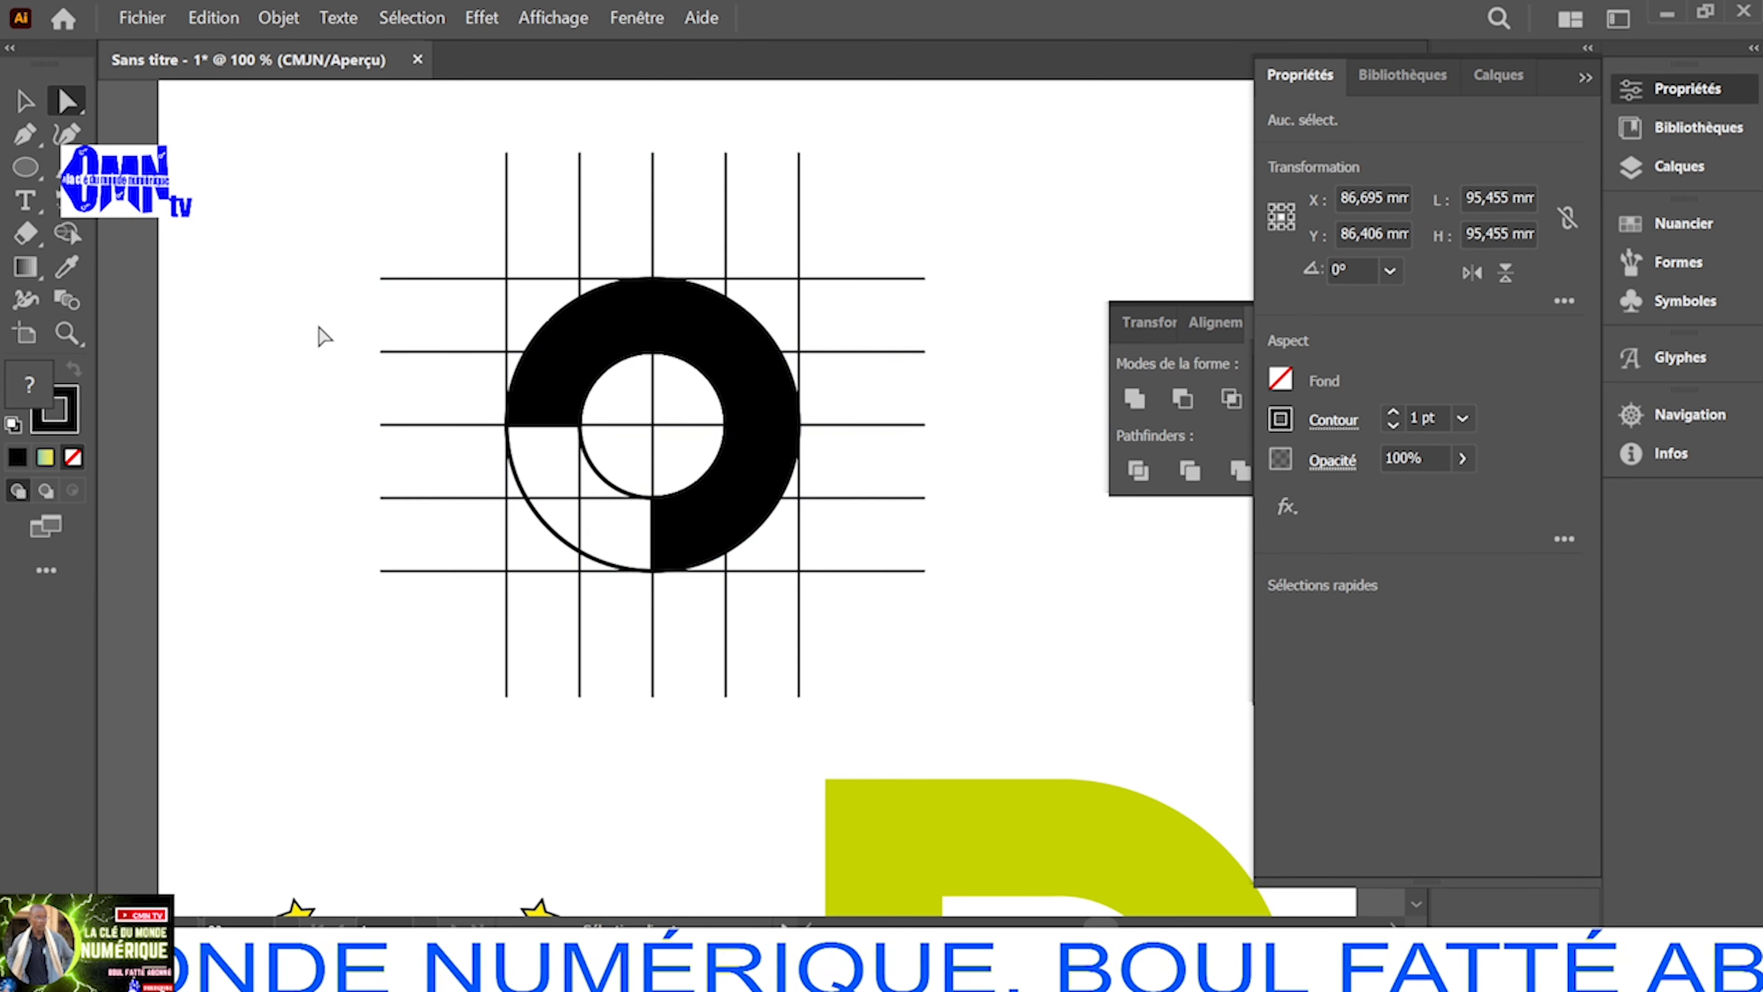
{"action": "left_click", "coordinate": [571, 363]}
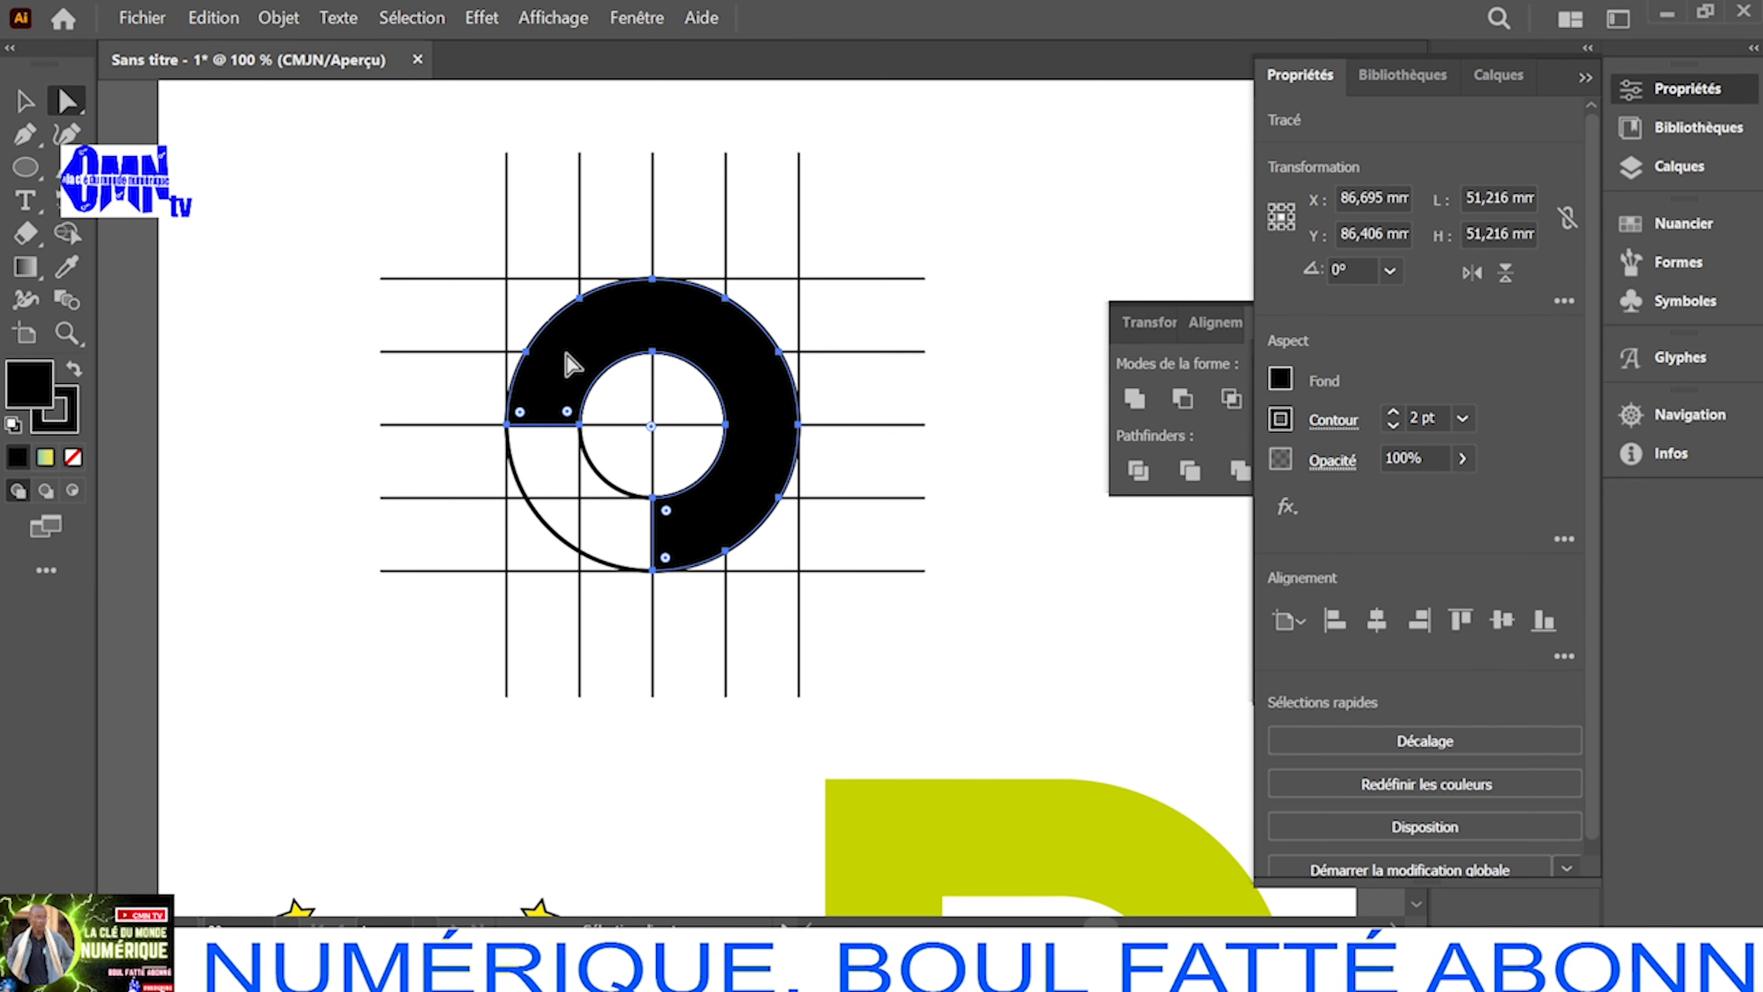
{"action": "double_click", "coordinate": [520, 412]}
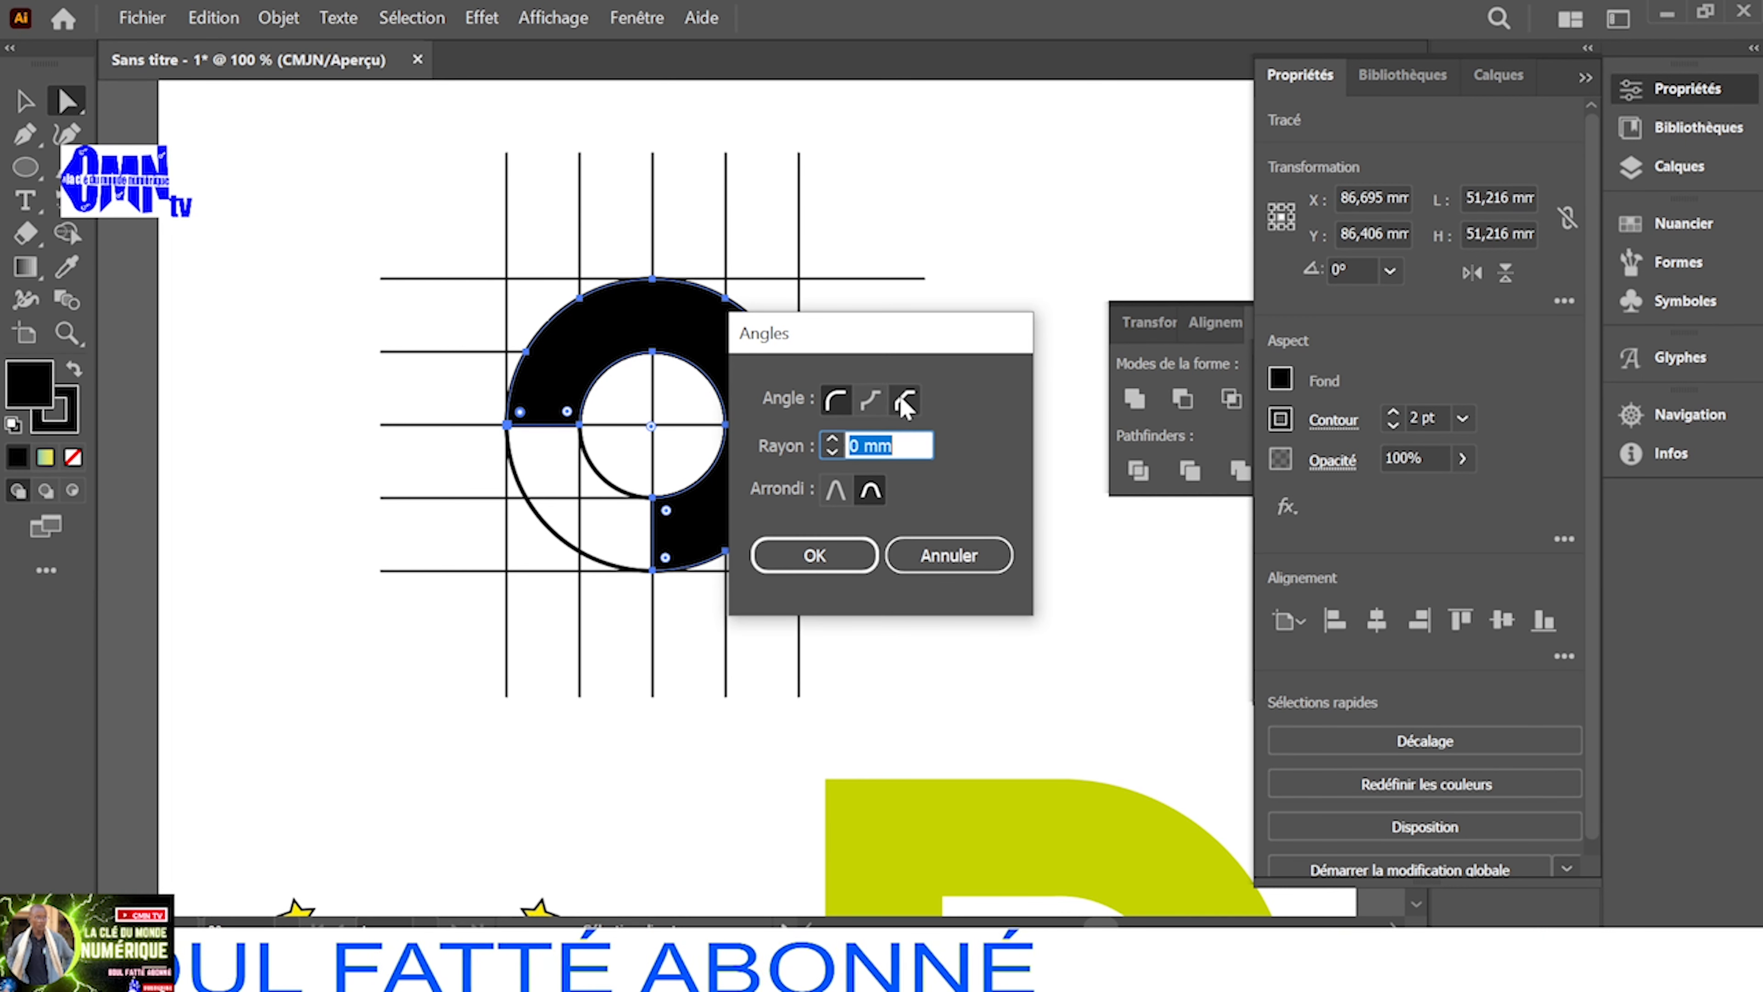
{"action": "left_click", "coordinate": [962, 557]}
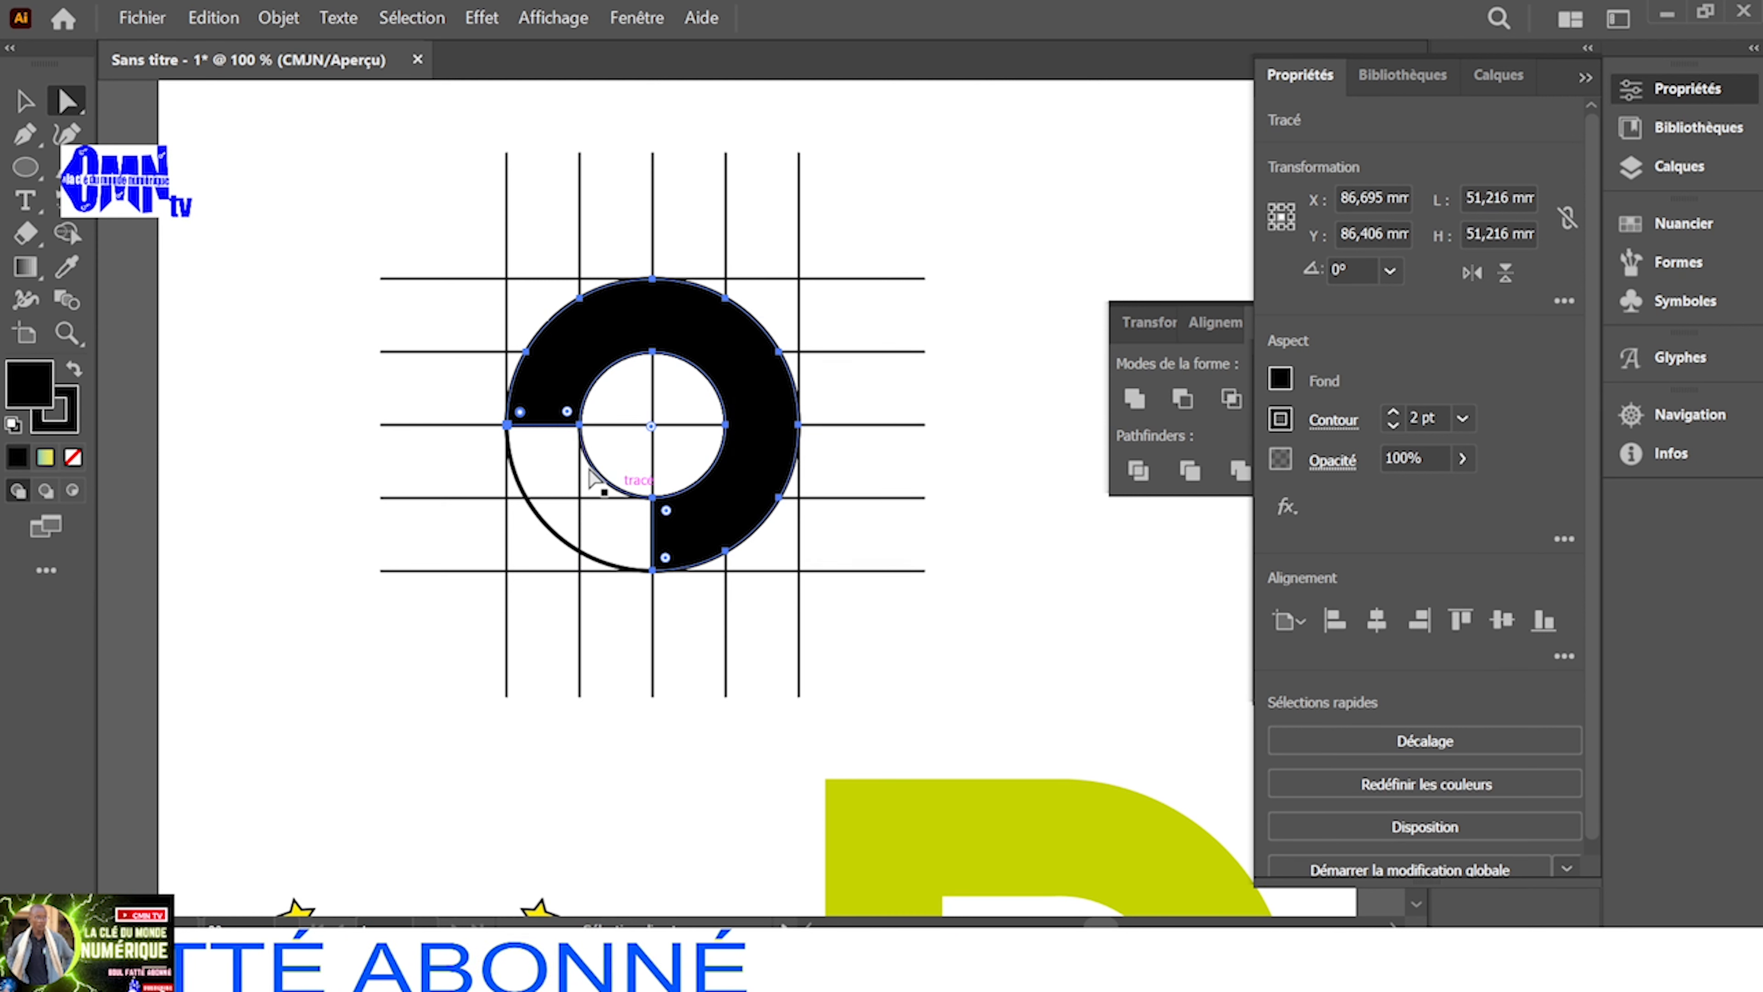
{"action": "left_click_drag", "start_coordinate": [520, 415], "coordinate": [574, 371]}
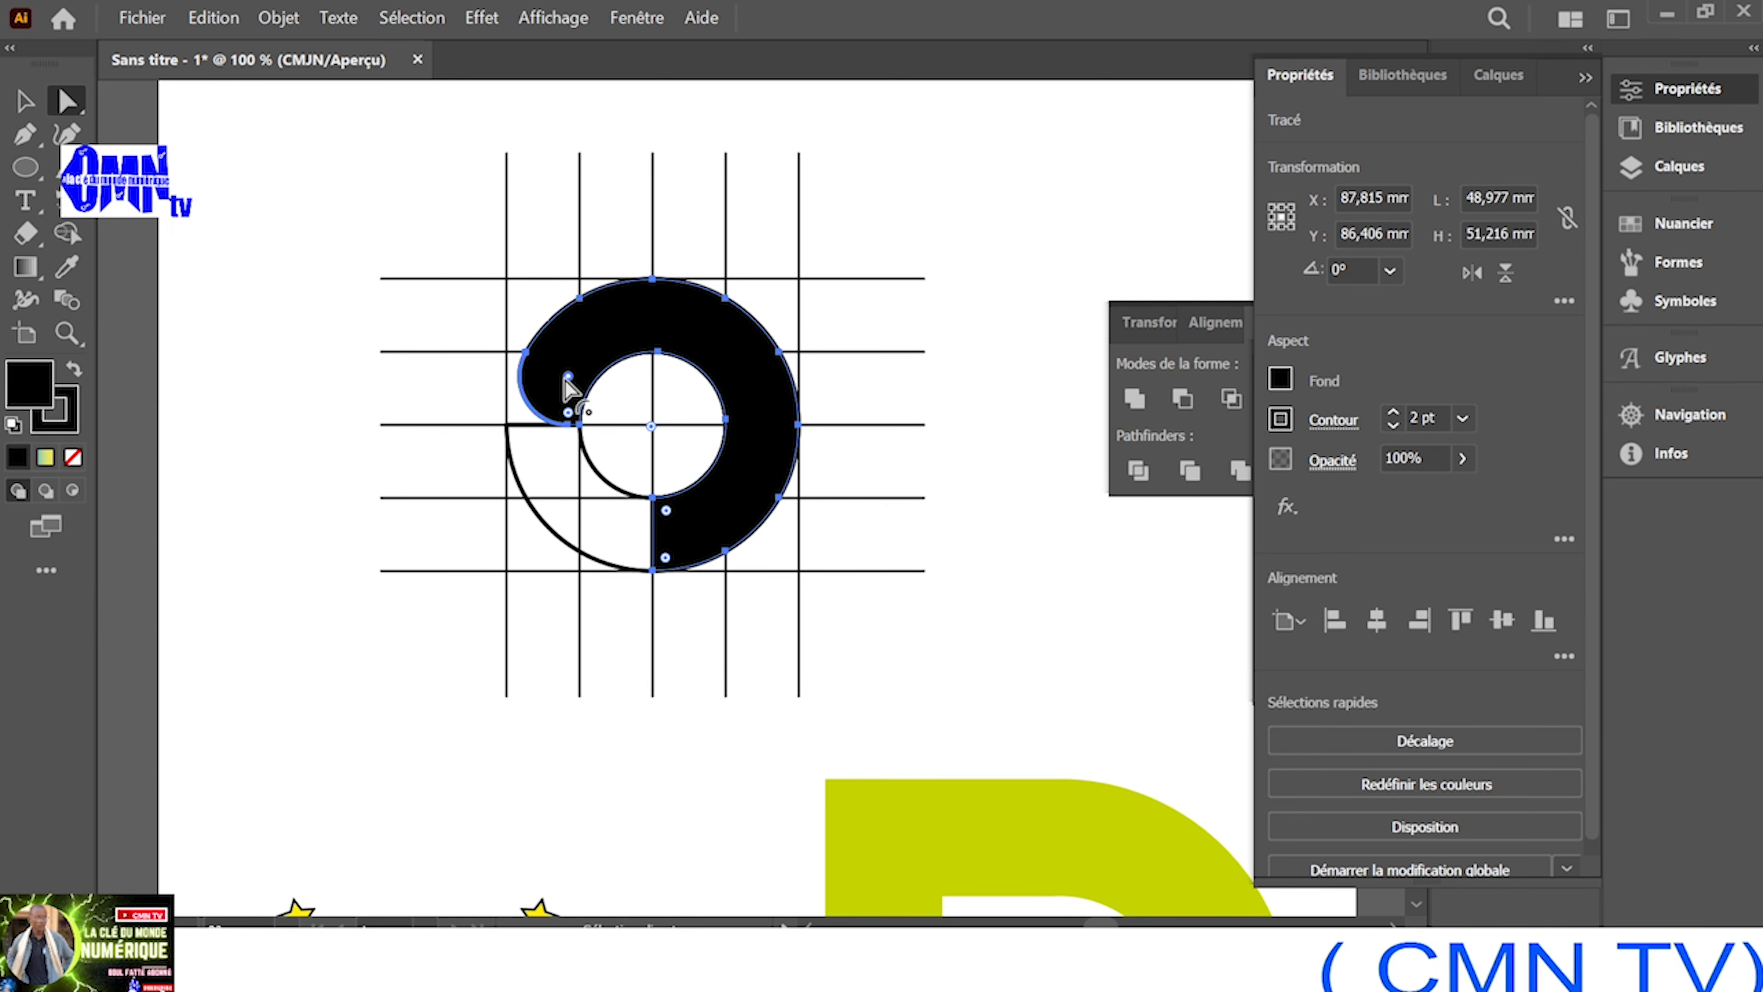
{"action": "left_click_drag", "start_coordinate": [566, 381], "coordinate": [590, 360]}
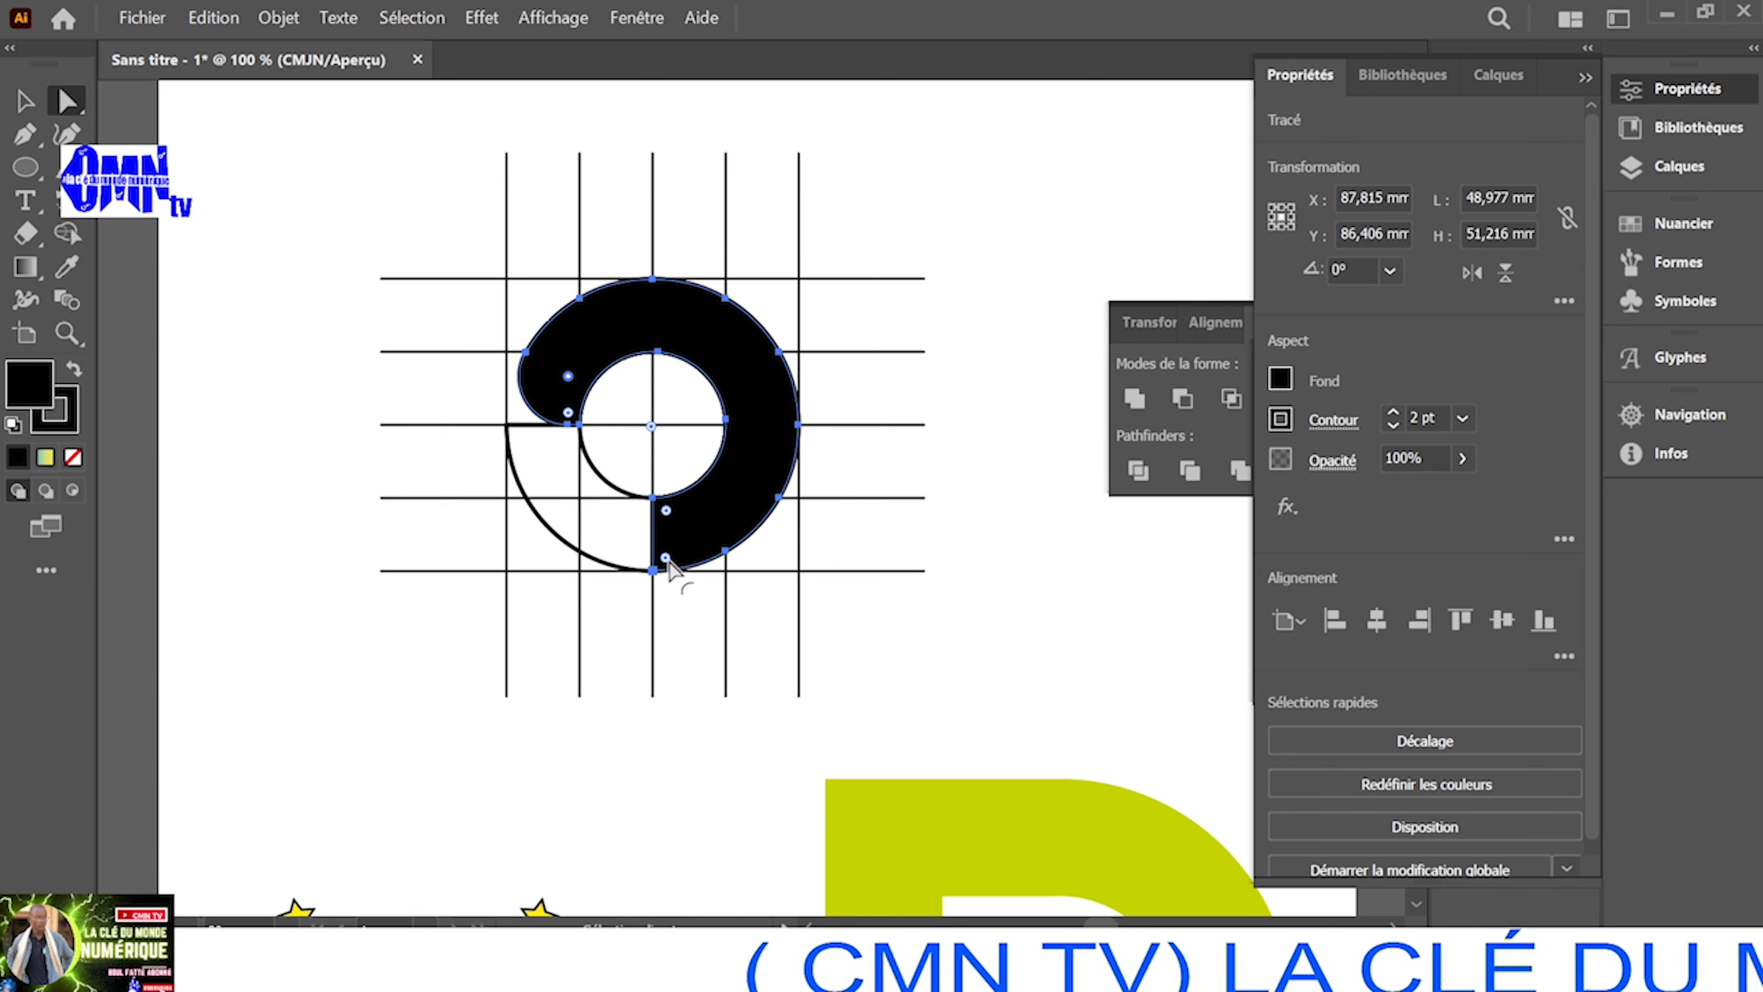
Round the outer corner of the black ring's lower end as far as possible
{"action": "scroll", "coordinate": [777, 721], "scroll_direction": "down", "scroll_amount": 4}
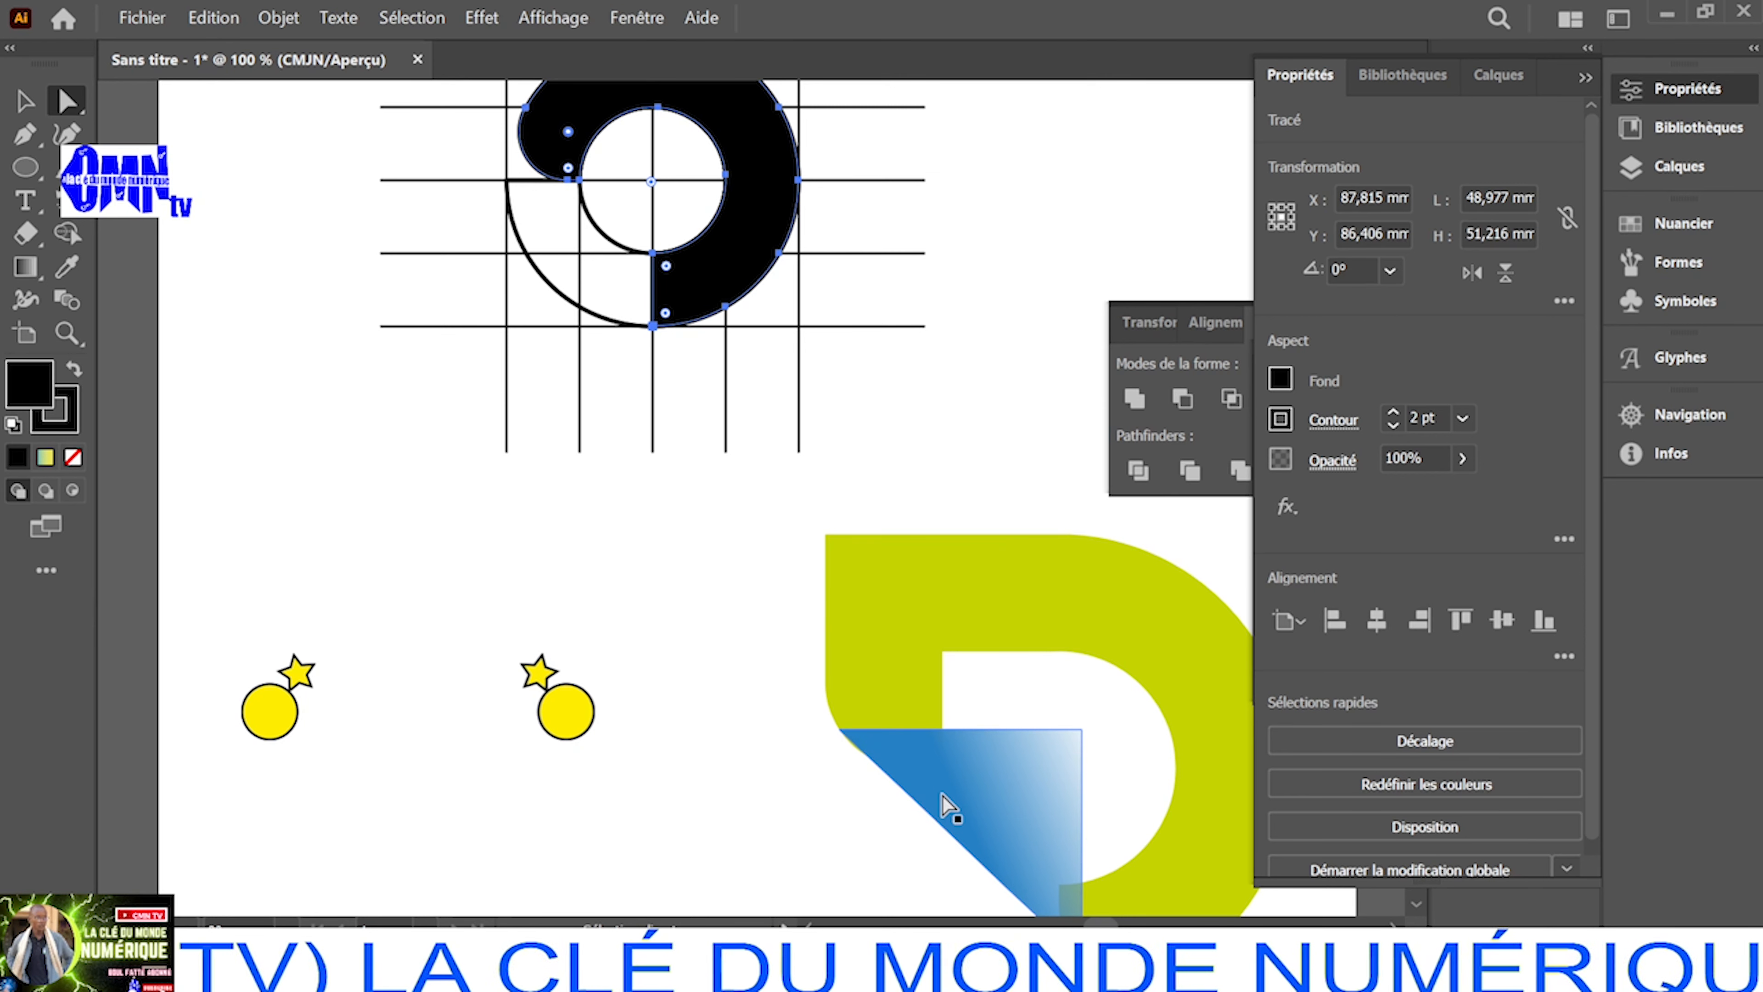
{"action": "scroll", "coordinate": [944, 806], "scroll_direction": "down", "scroll_amount": 2}
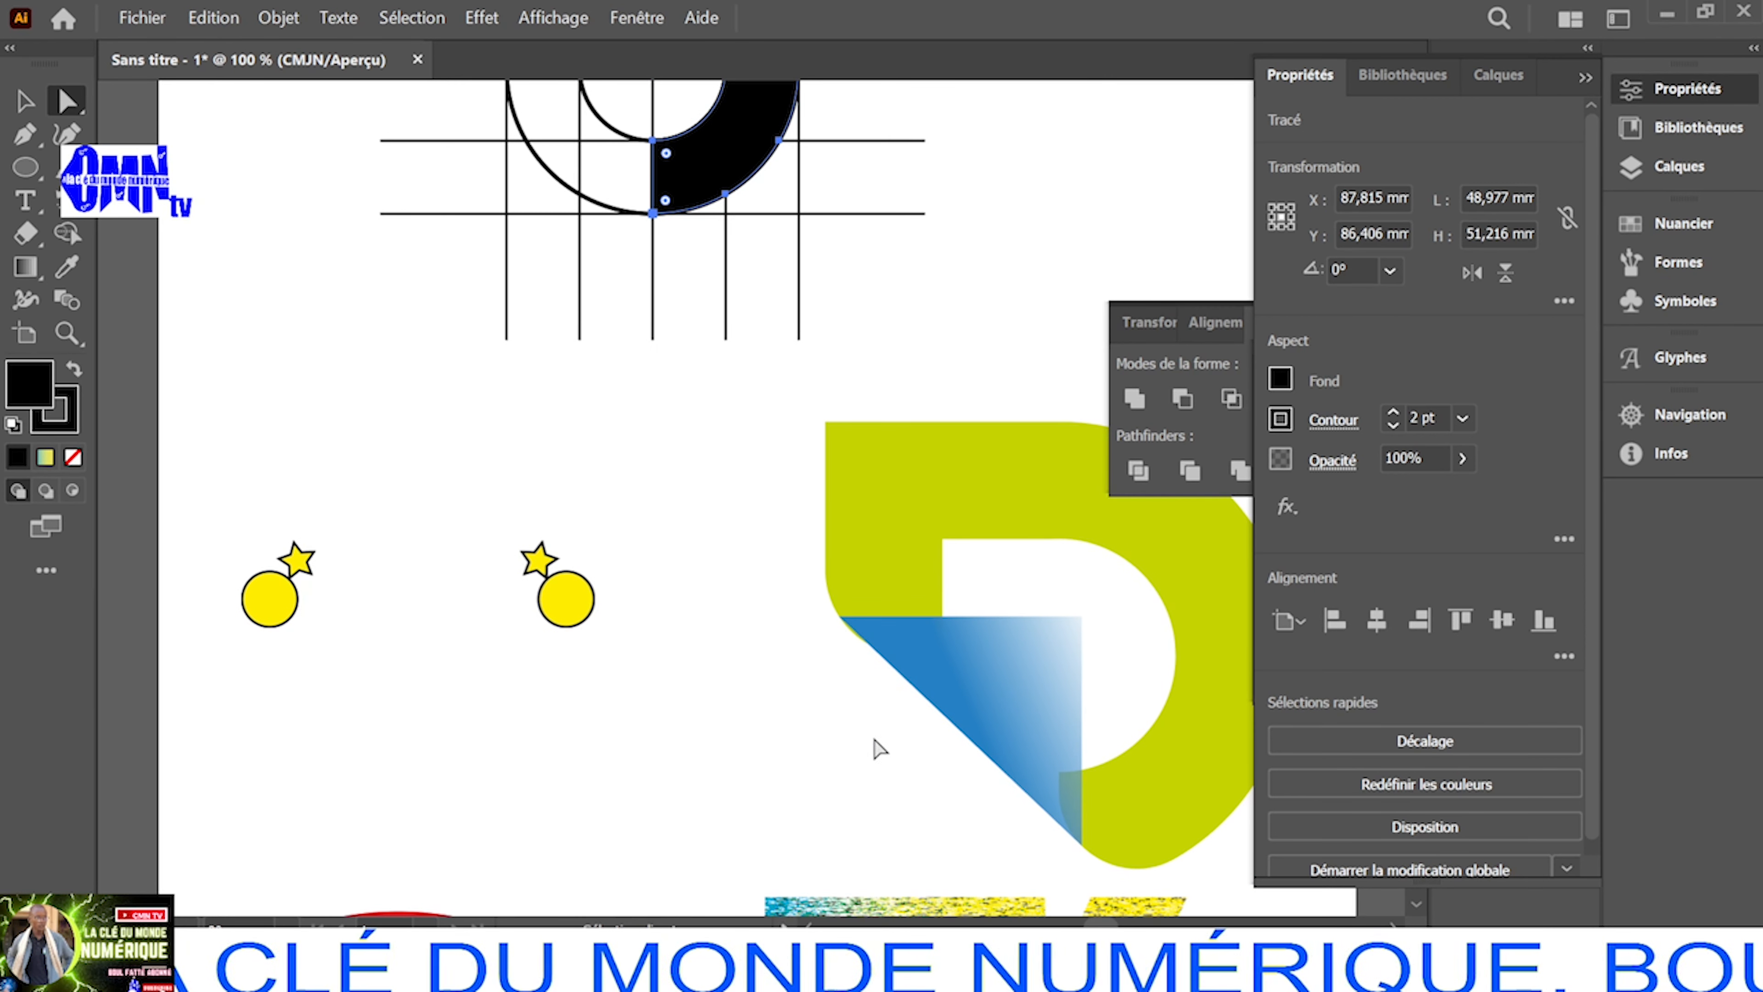
{"action": "scroll", "coordinate": [878, 749], "scroll_direction": "up", "scroll_amount": 2}
{"action": "scroll", "coordinate": [878, 748], "scroll_direction": "down", "scroll_amount": 2}
{"action": "scroll", "coordinate": [878, 749], "scroll_direction": "up", "scroll_amount": 1}
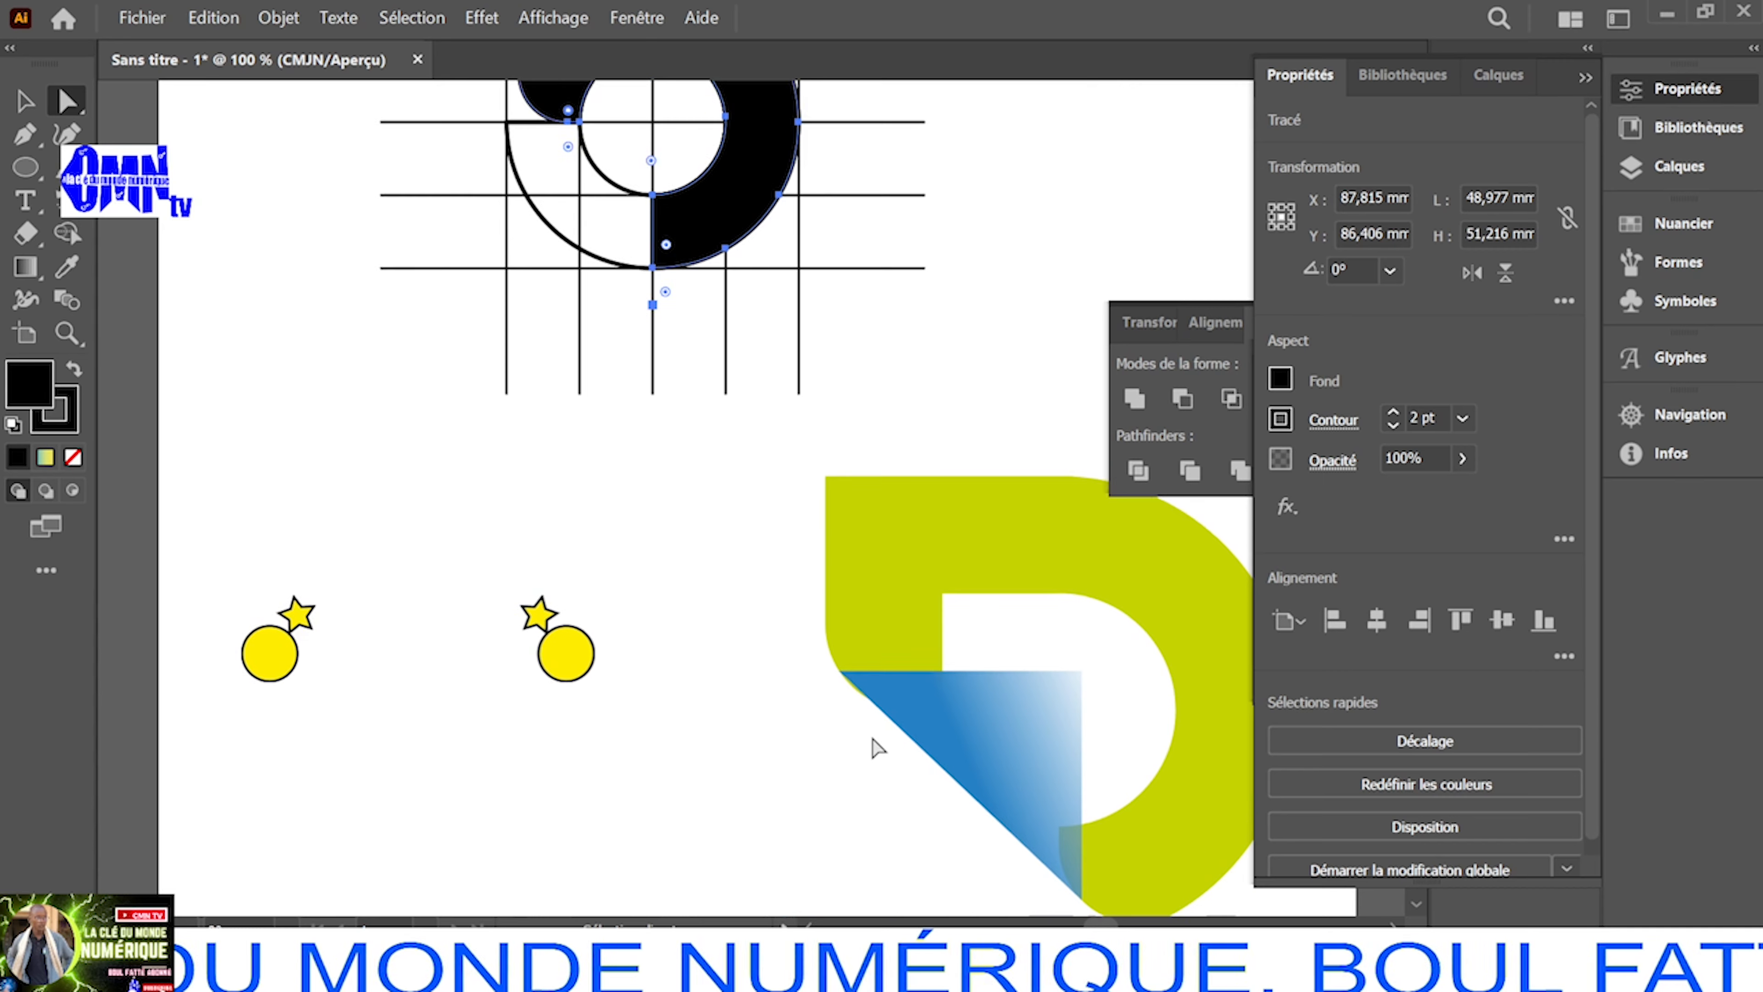
{"action": "scroll", "coordinate": [878, 749], "scroll_direction": "up", "scroll_amount": 2}
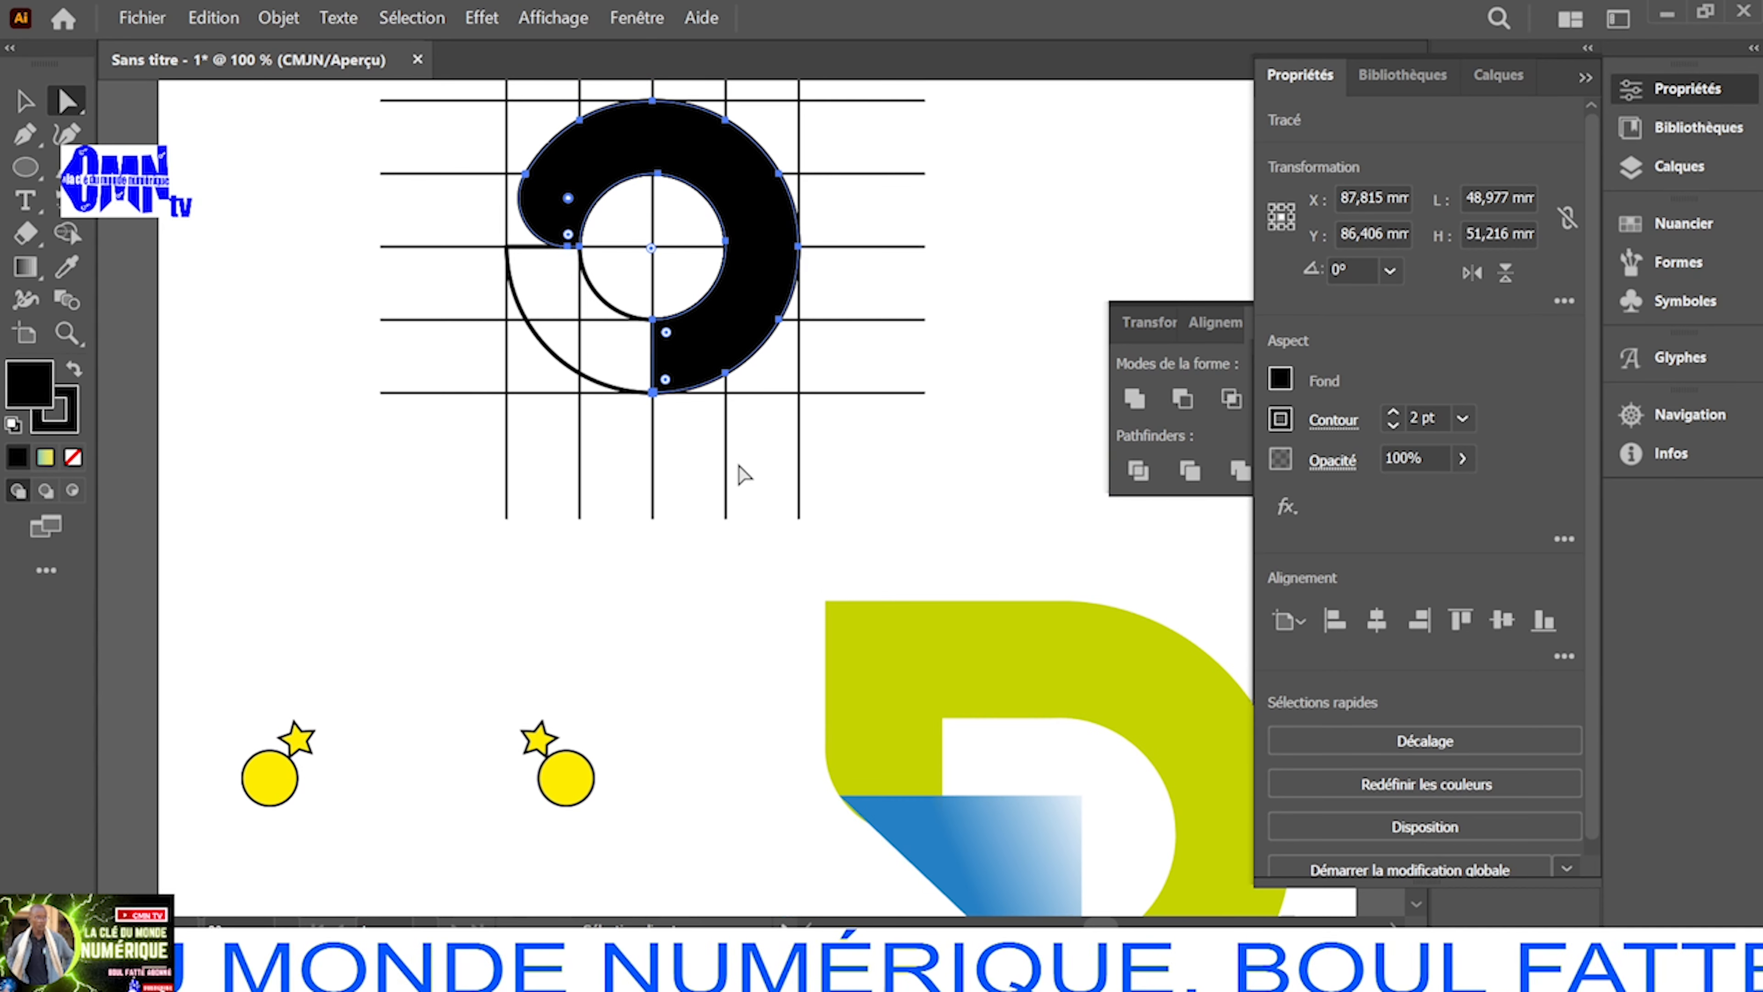
{"action": "double_click", "coordinate": [664, 380]}
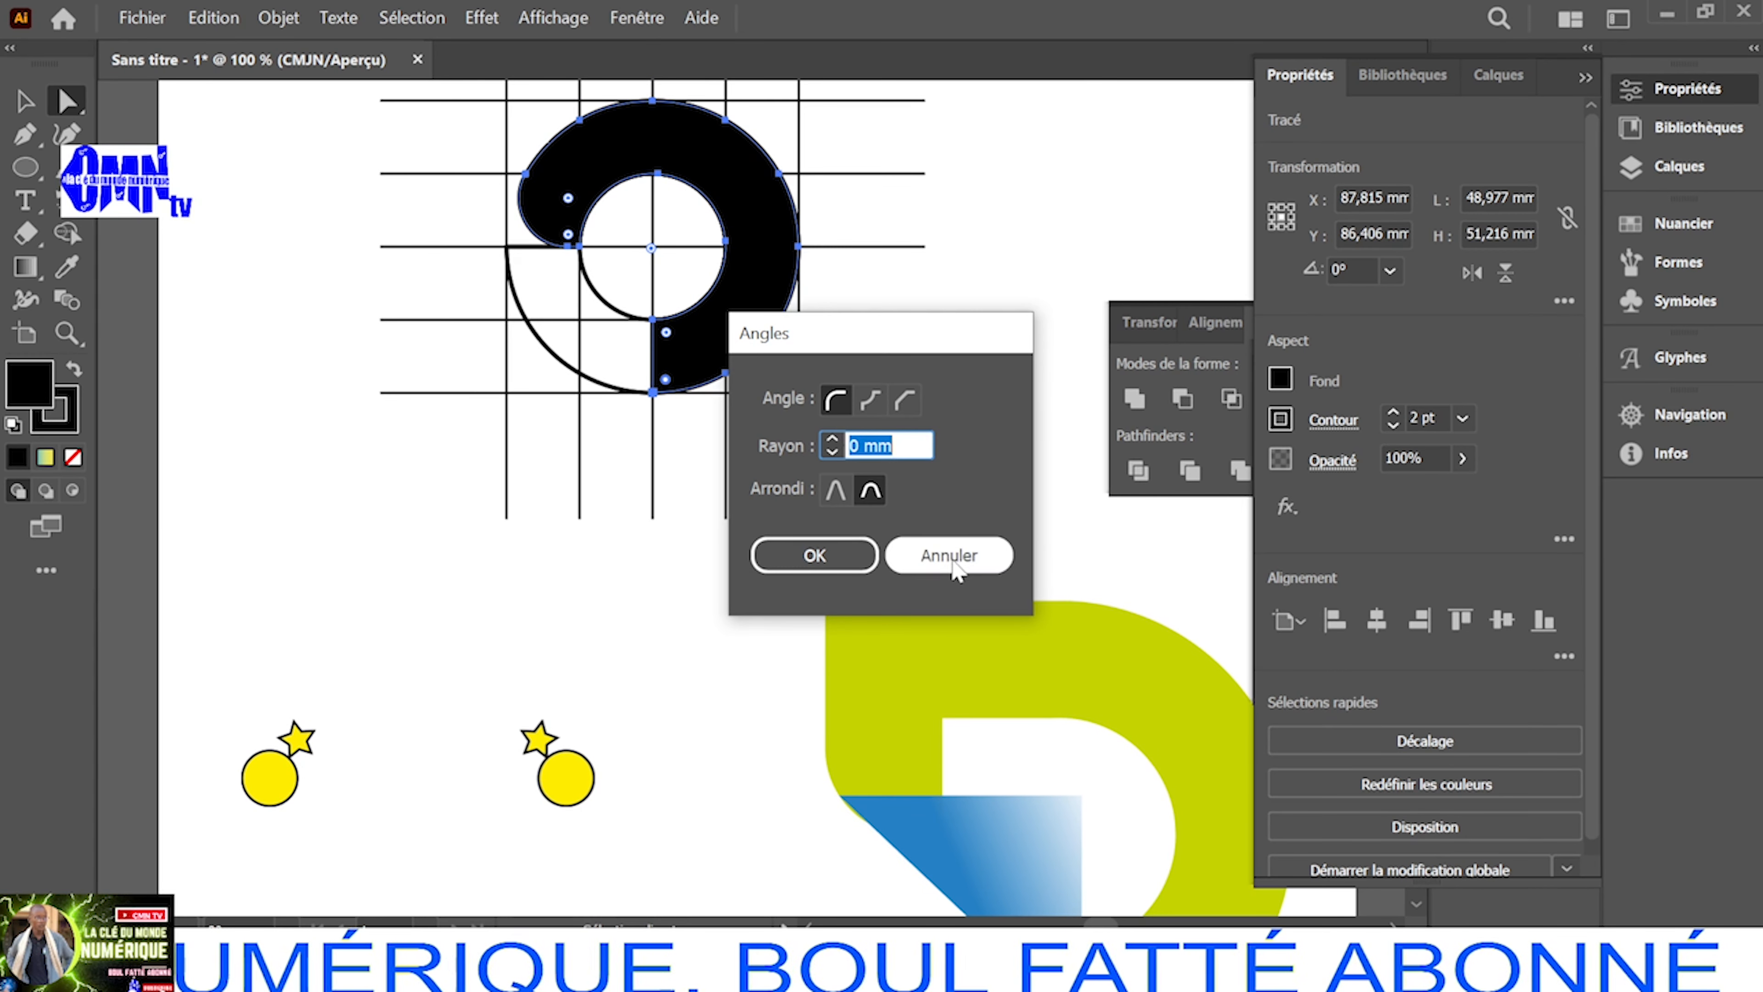
{"action": "left_click", "coordinate": [952, 563]}
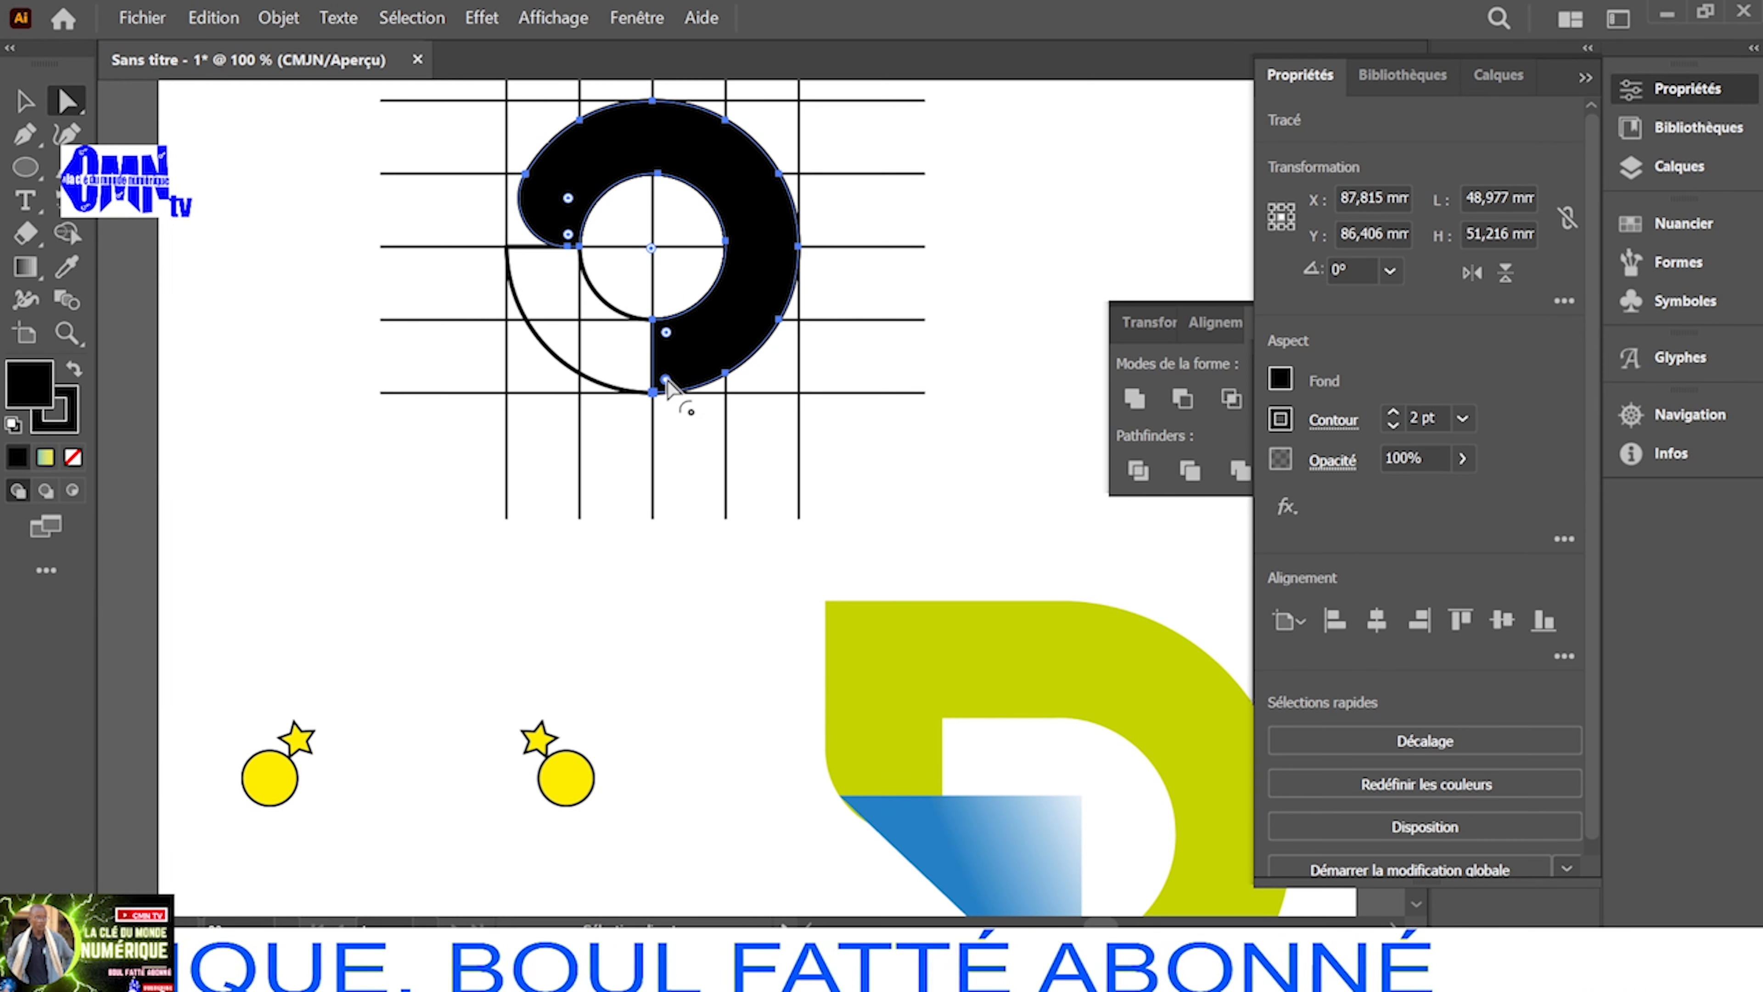
{"action": "left_click_drag", "start_coordinate": [665, 382], "coordinate": [746, 335]}
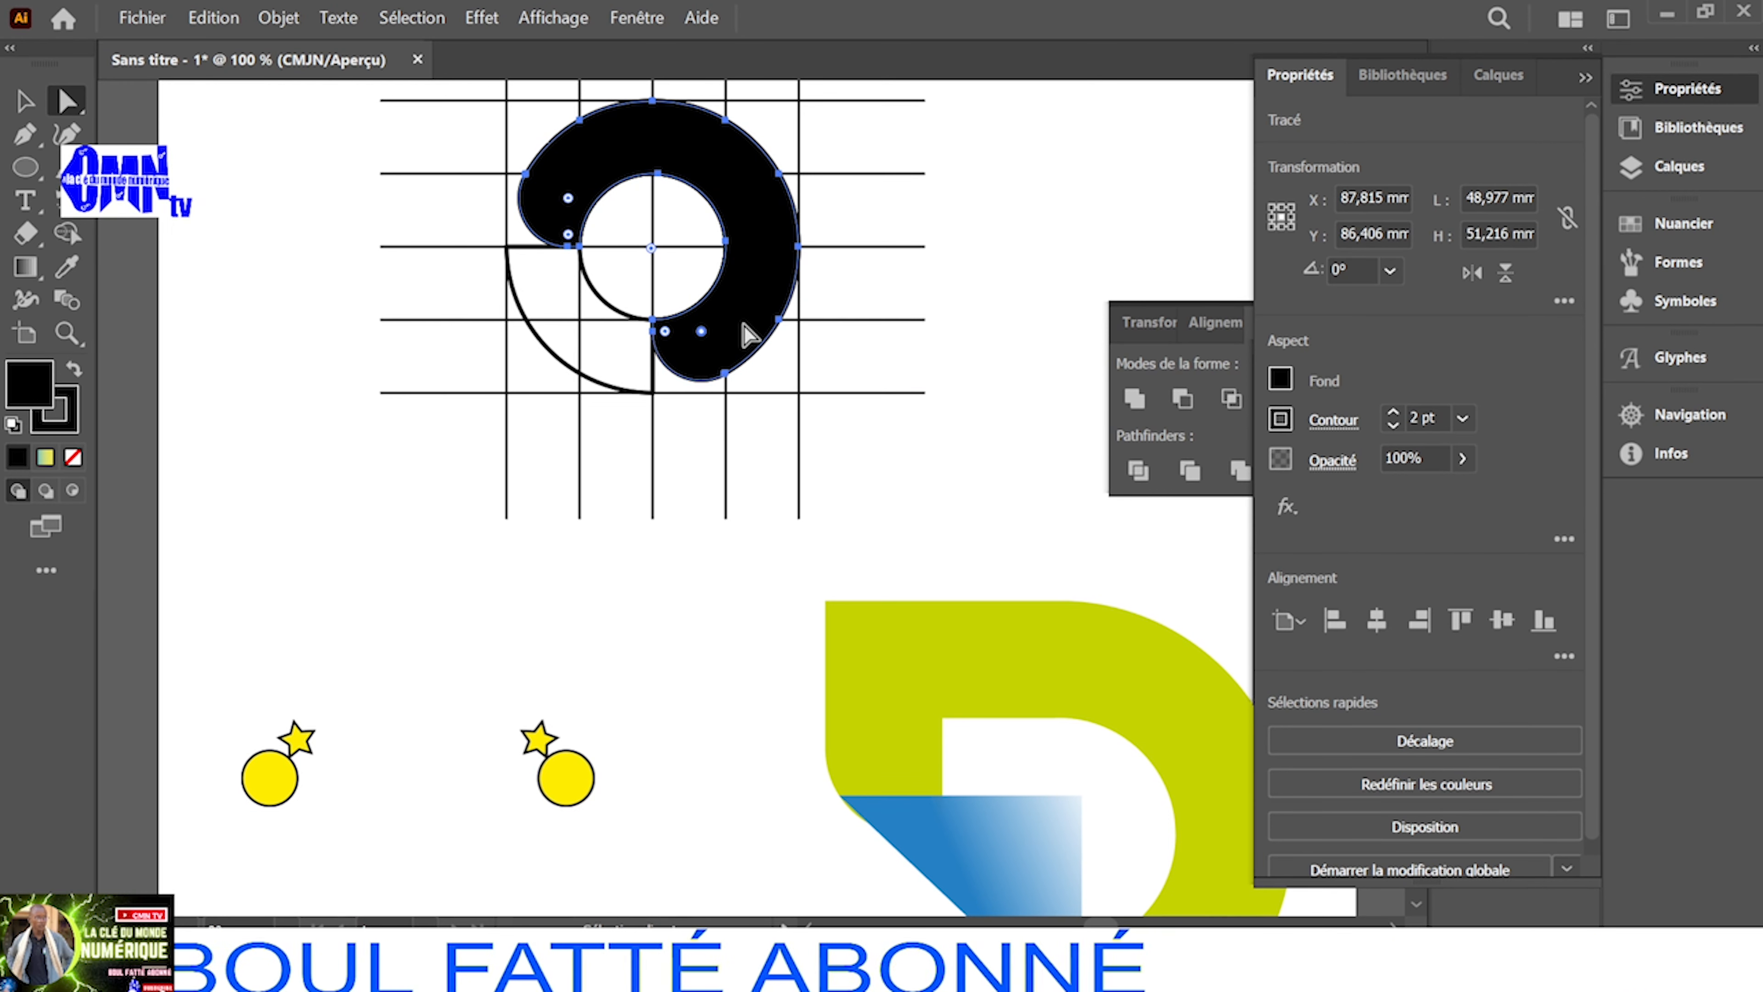
Draw a straight diagonal line about 36 mm long with the Pen tool, joining the outer edges of the ring's two rounded ends
{"action": "scroll", "coordinate": [892, 533], "scroll_direction": "up", "scroll_amount": 3}
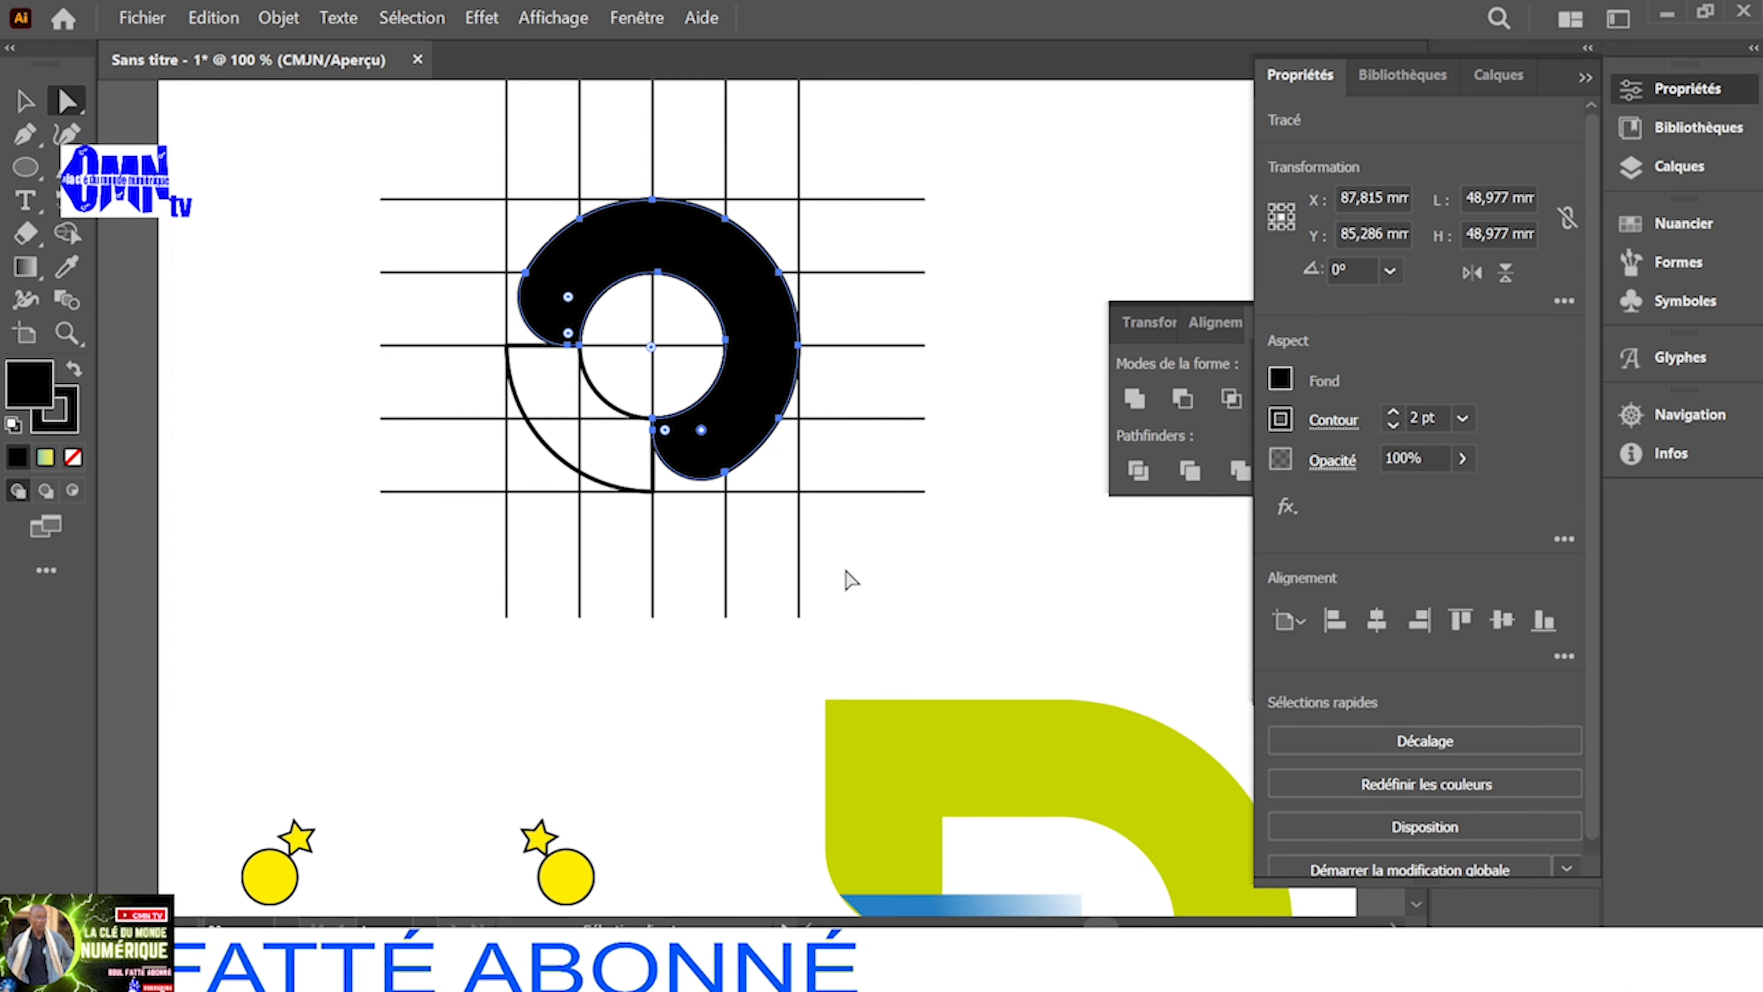
{"action": "scroll", "coordinate": [845, 577], "scroll_direction": "down", "scroll_amount": 3}
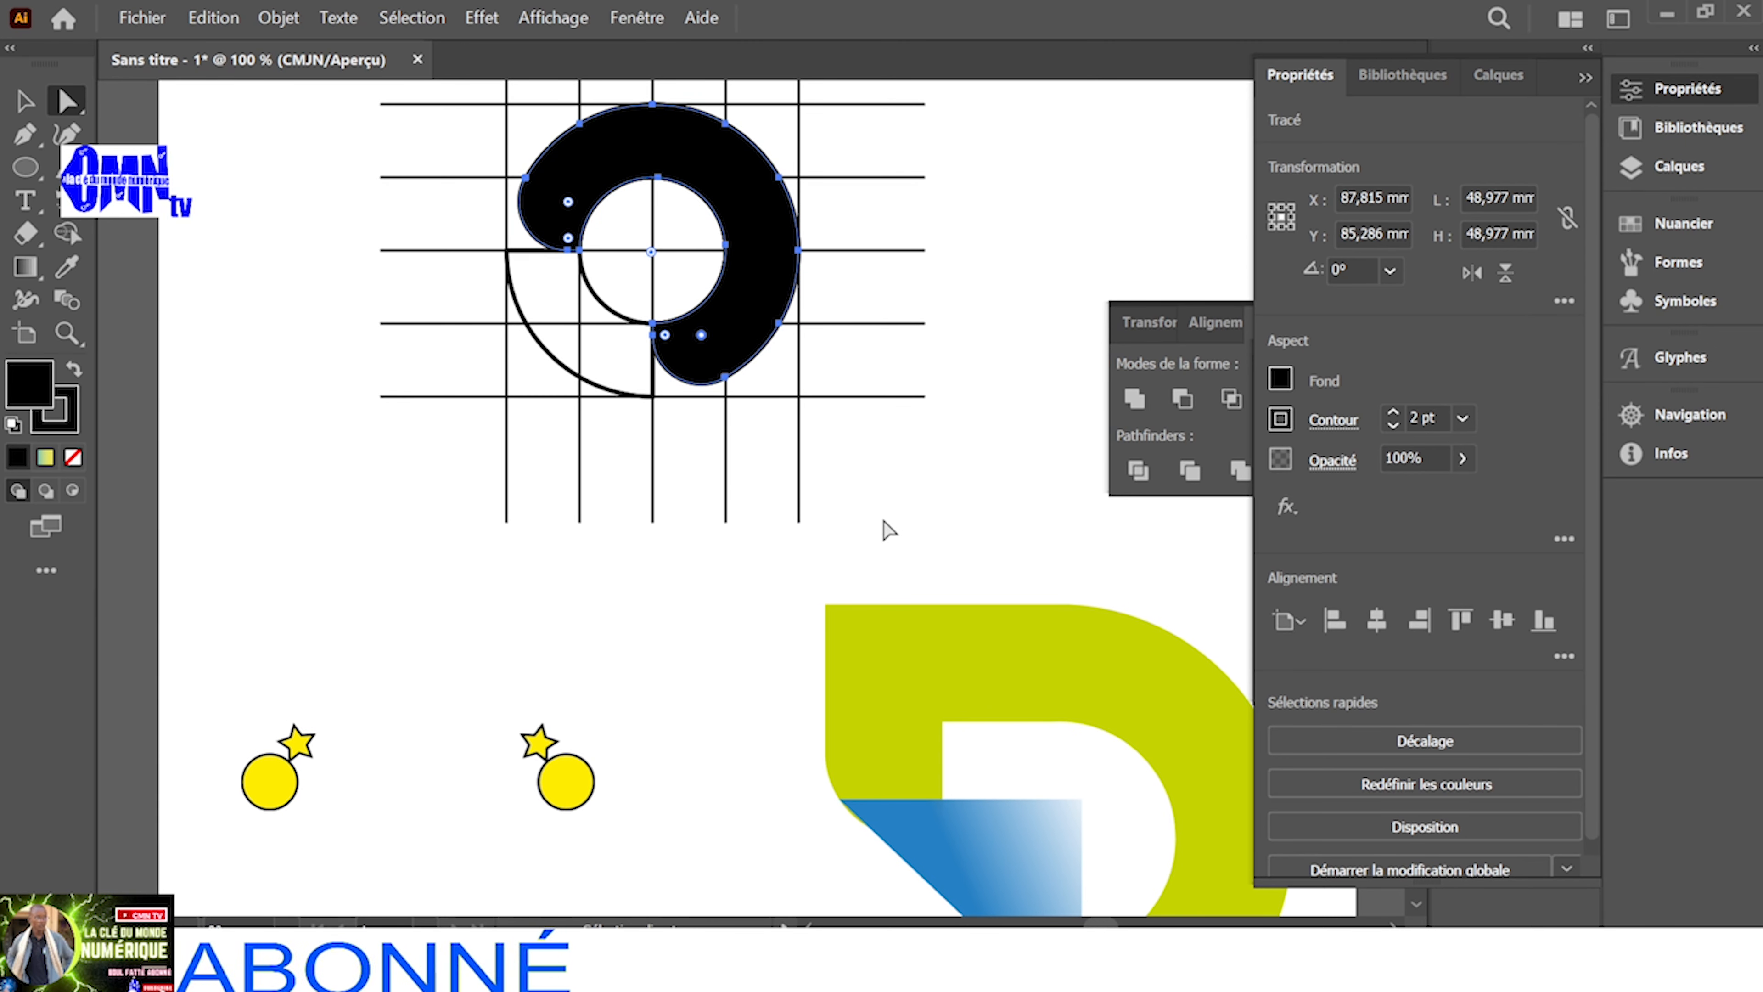
{"action": "scroll", "coordinate": [888, 528], "scroll_direction": "down", "scroll_amount": 1}
{"action": "scroll", "coordinate": [887, 525], "scroll_direction": "up", "scroll_amount": 4}
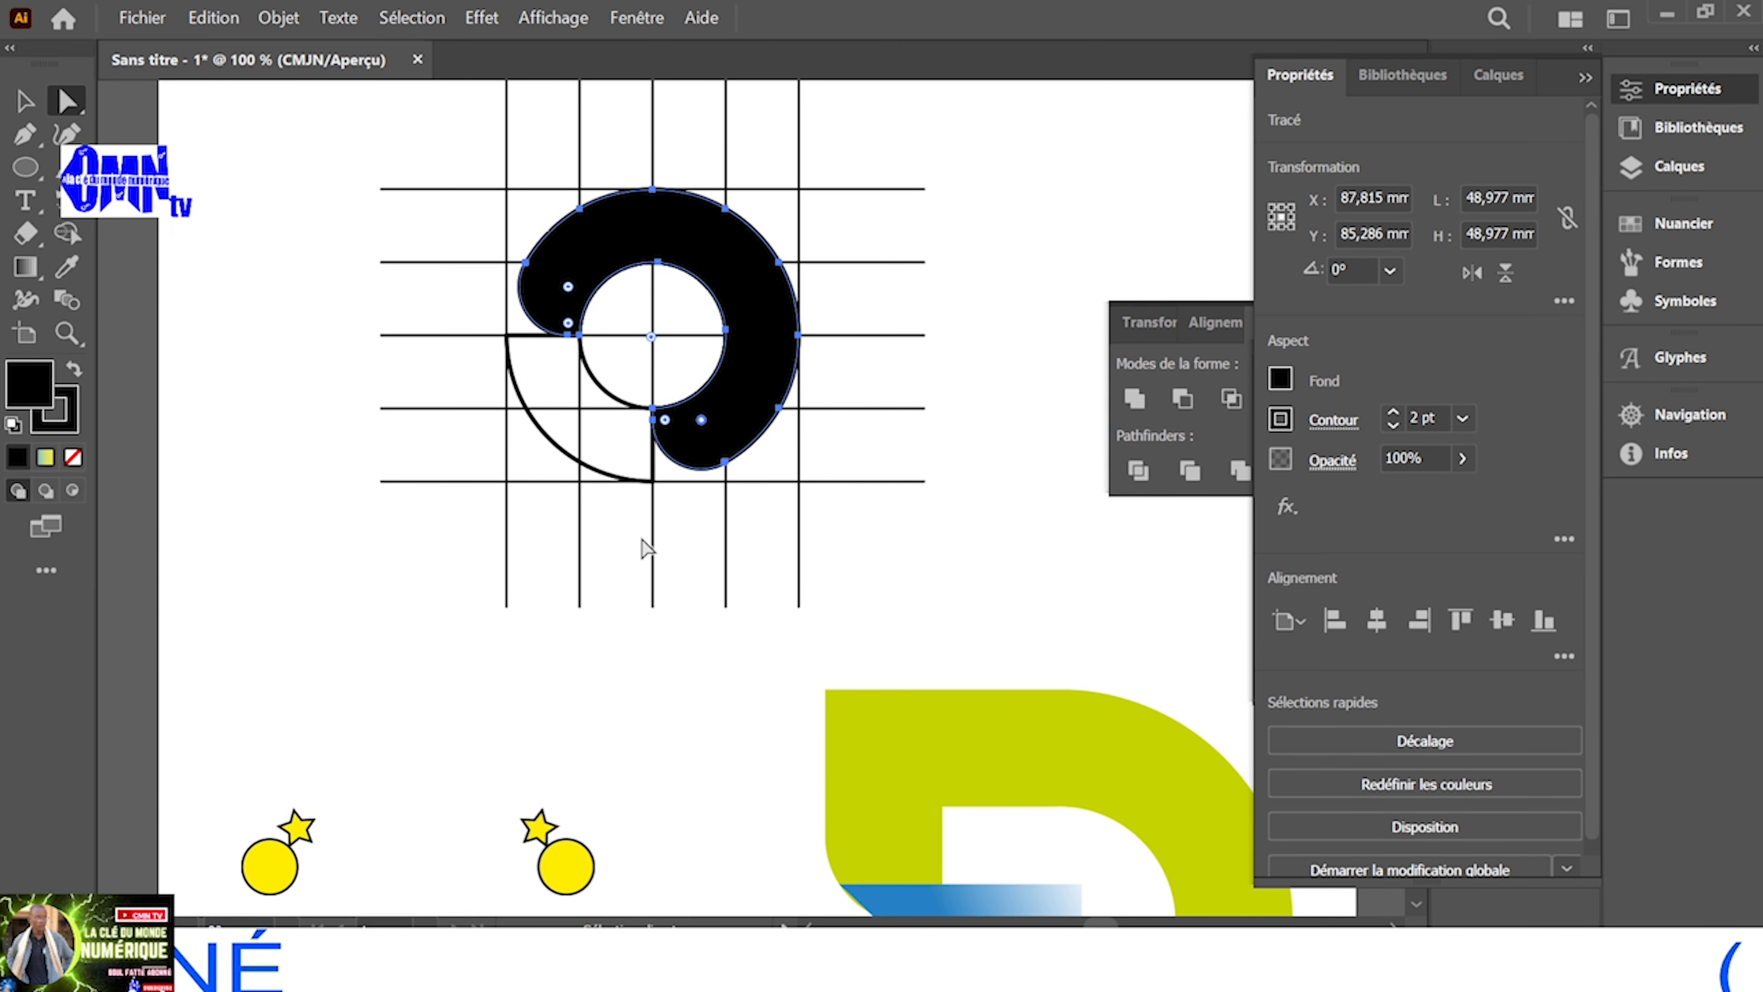
{"action": "scroll", "coordinate": [647, 542], "scroll_direction": "up", "scroll_amount": 3}
{"action": "left_click", "coordinate": [24, 100]}
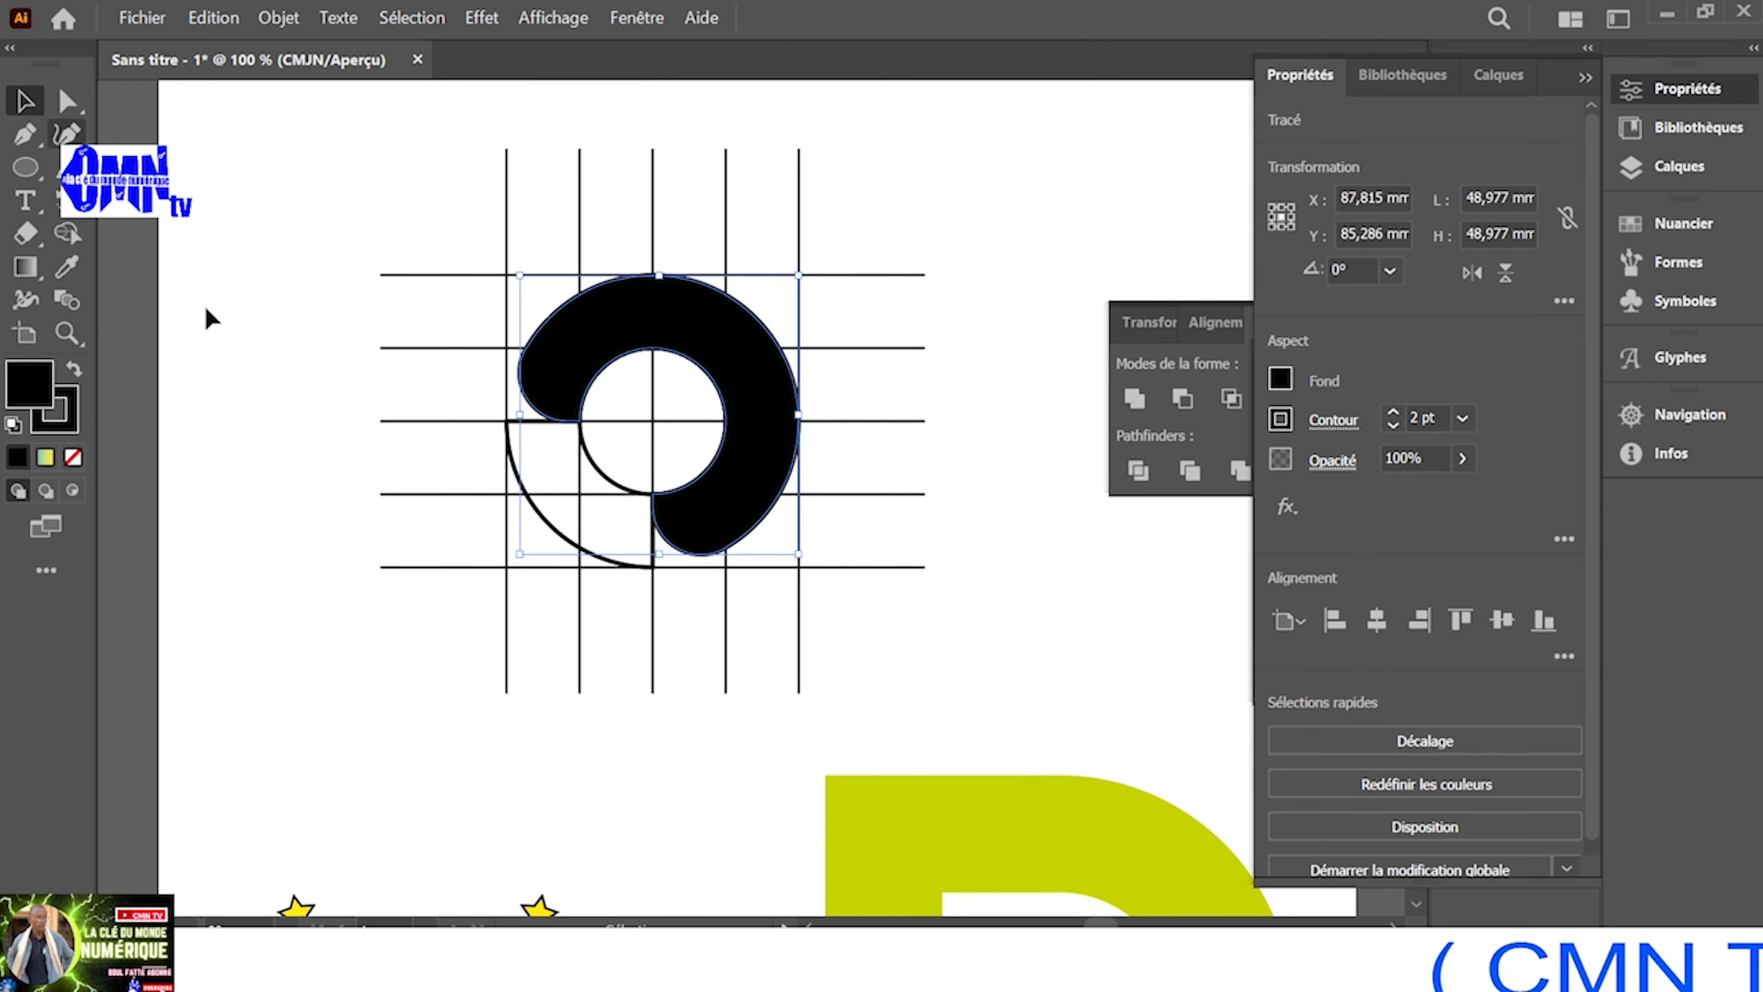
{"action": "left_click", "coordinate": [244, 376]}
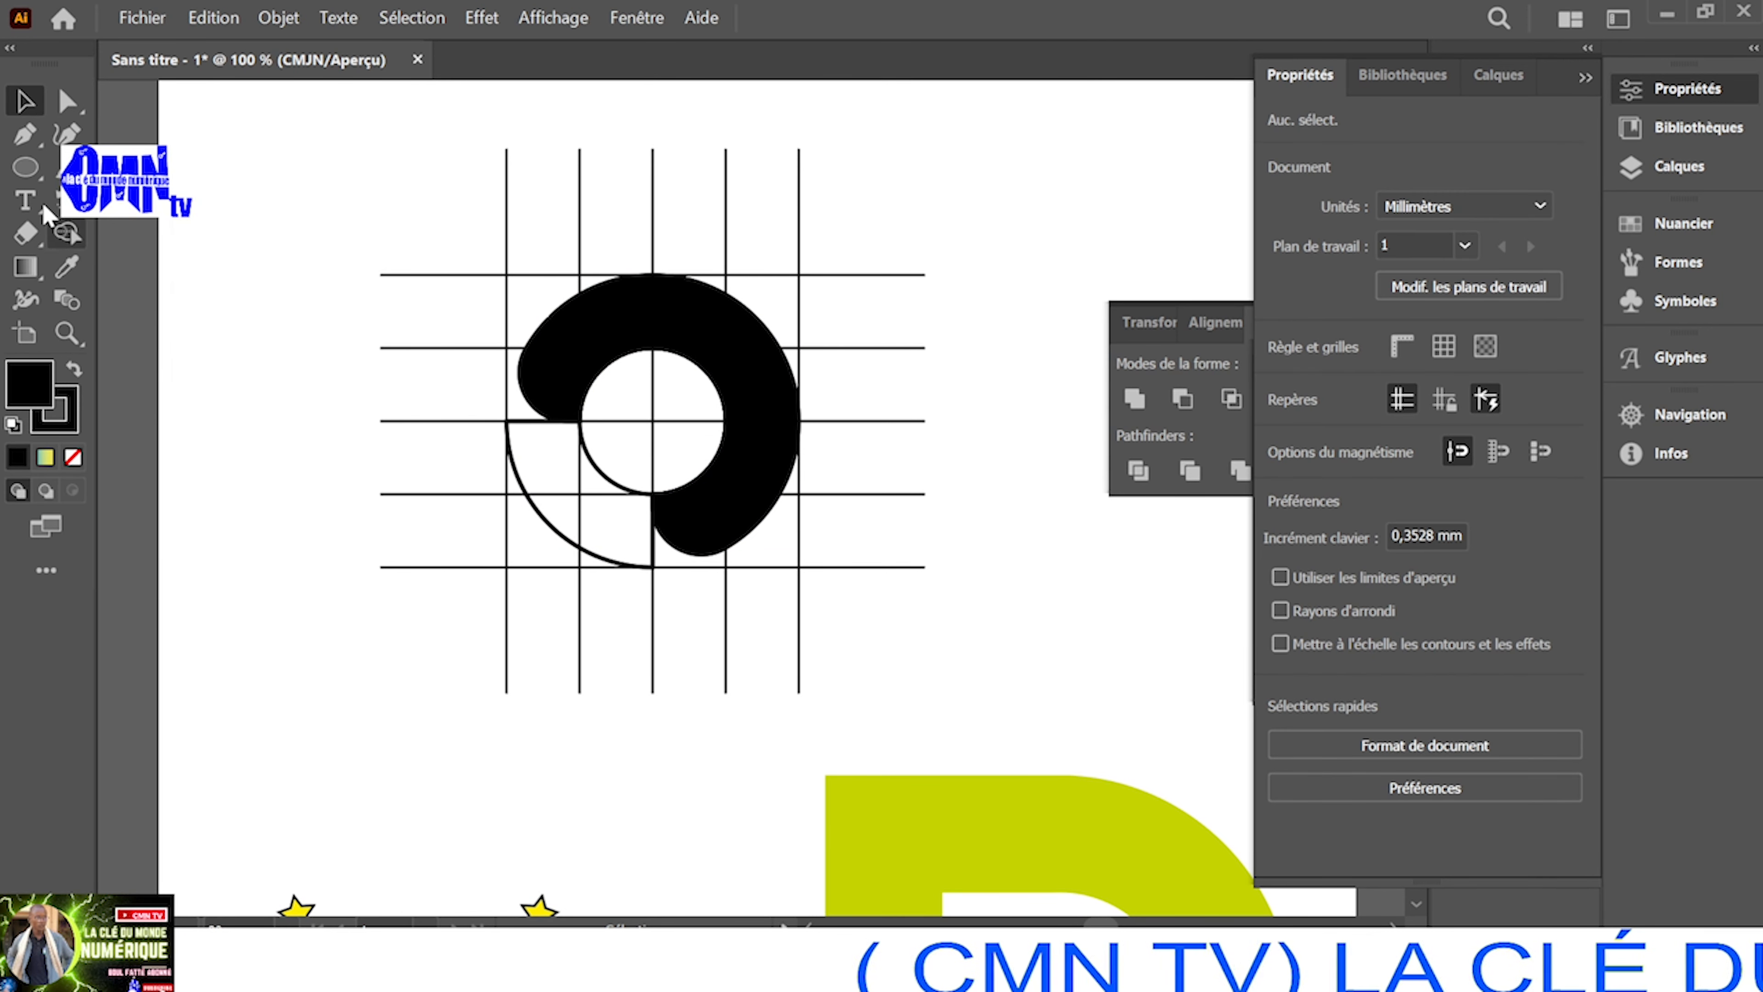
{"action": "left_click", "coordinate": [24, 134]}
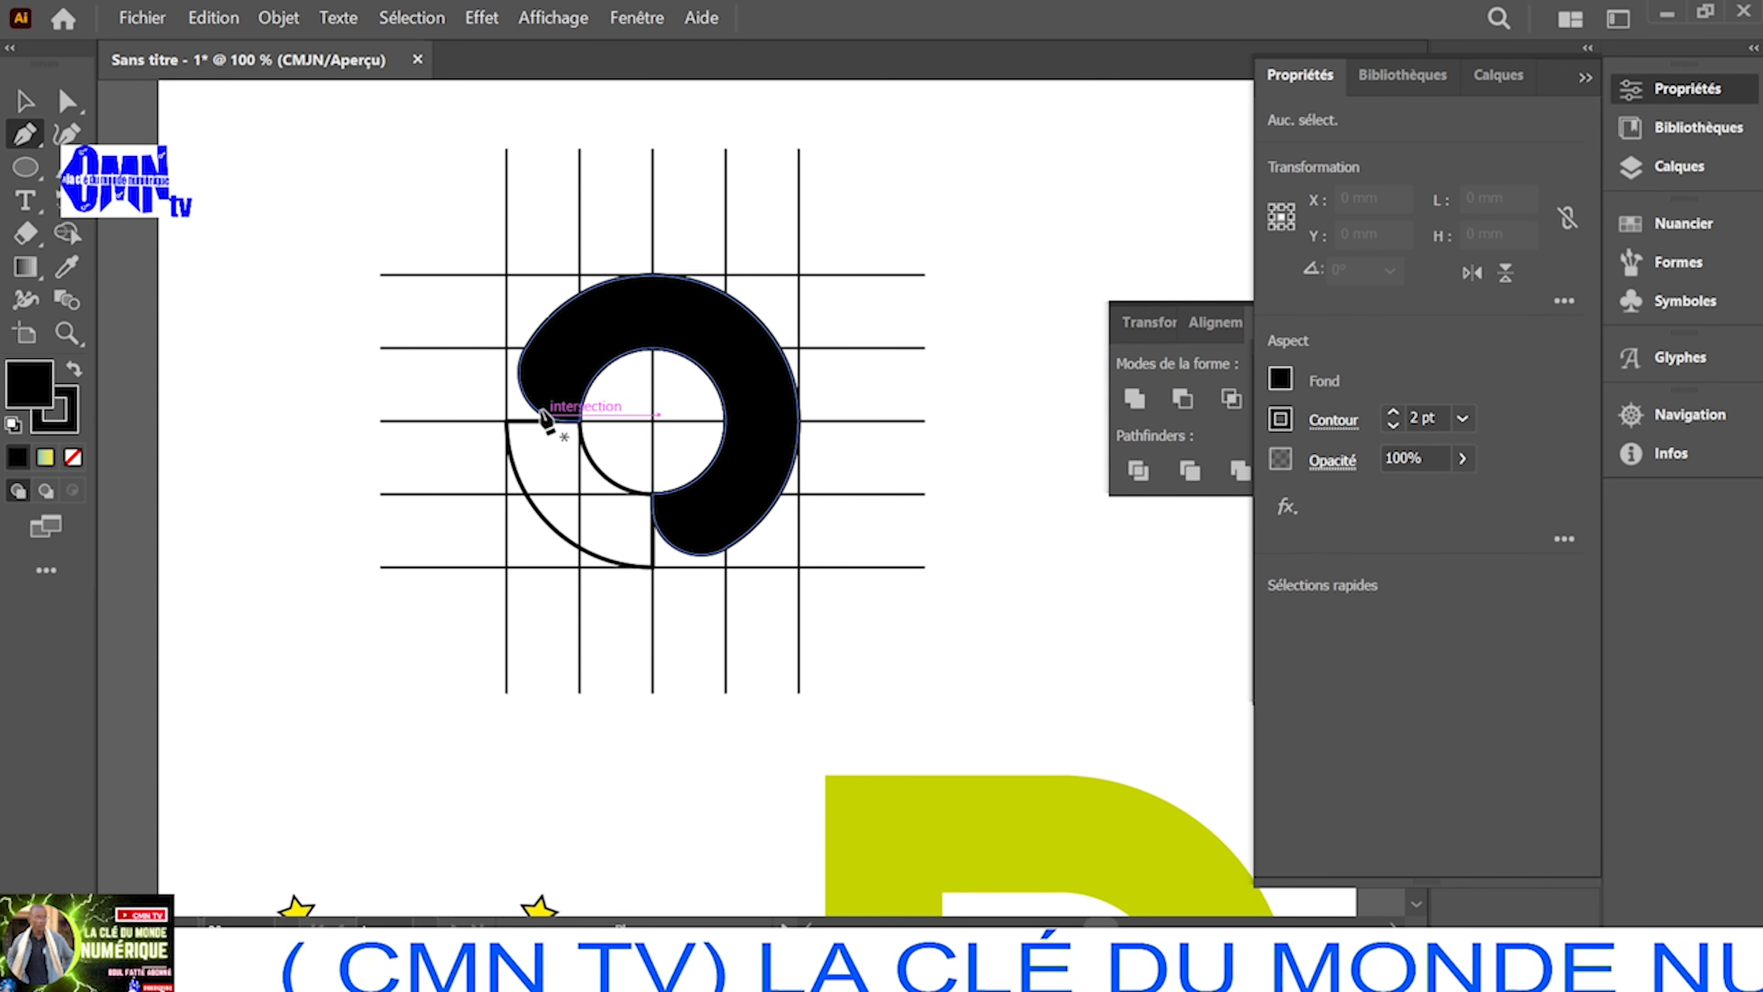
{"action": "scroll", "coordinate": [622, 579], "scroll_direction": "down", "scroll_amount": 3}
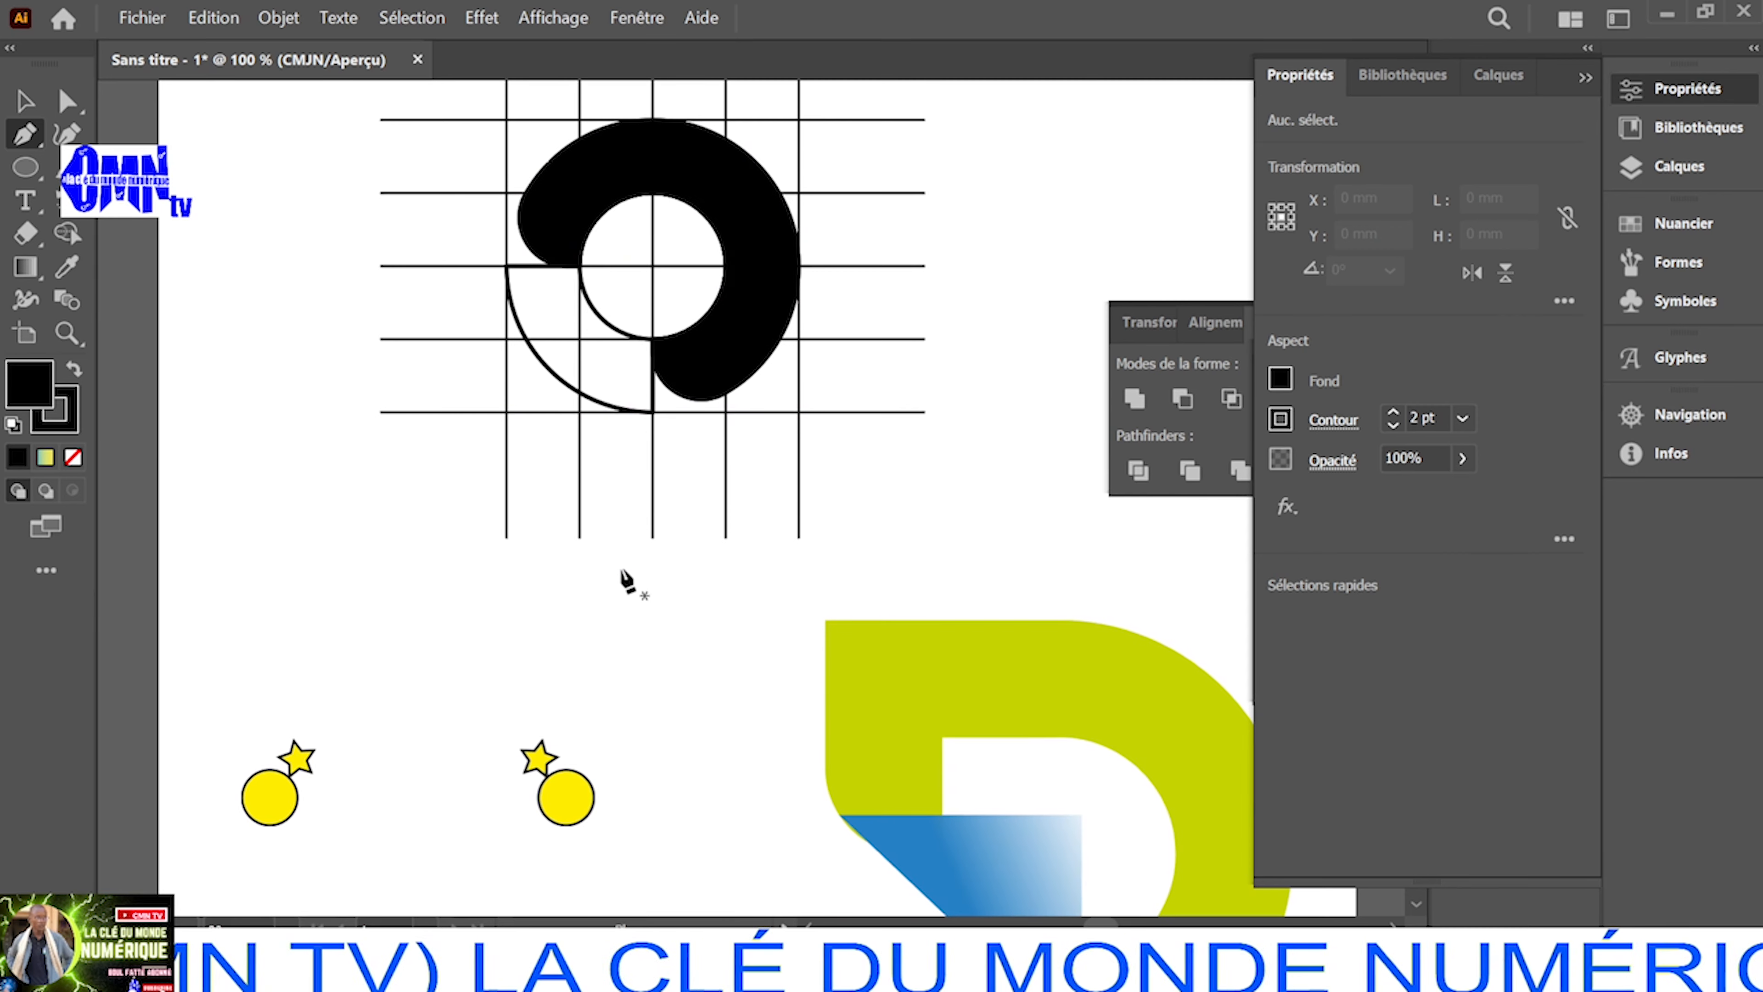
{"action": "scroll", "coordinate": [622, 578], "scroll_direction": "up", "scroll_amount": 2}
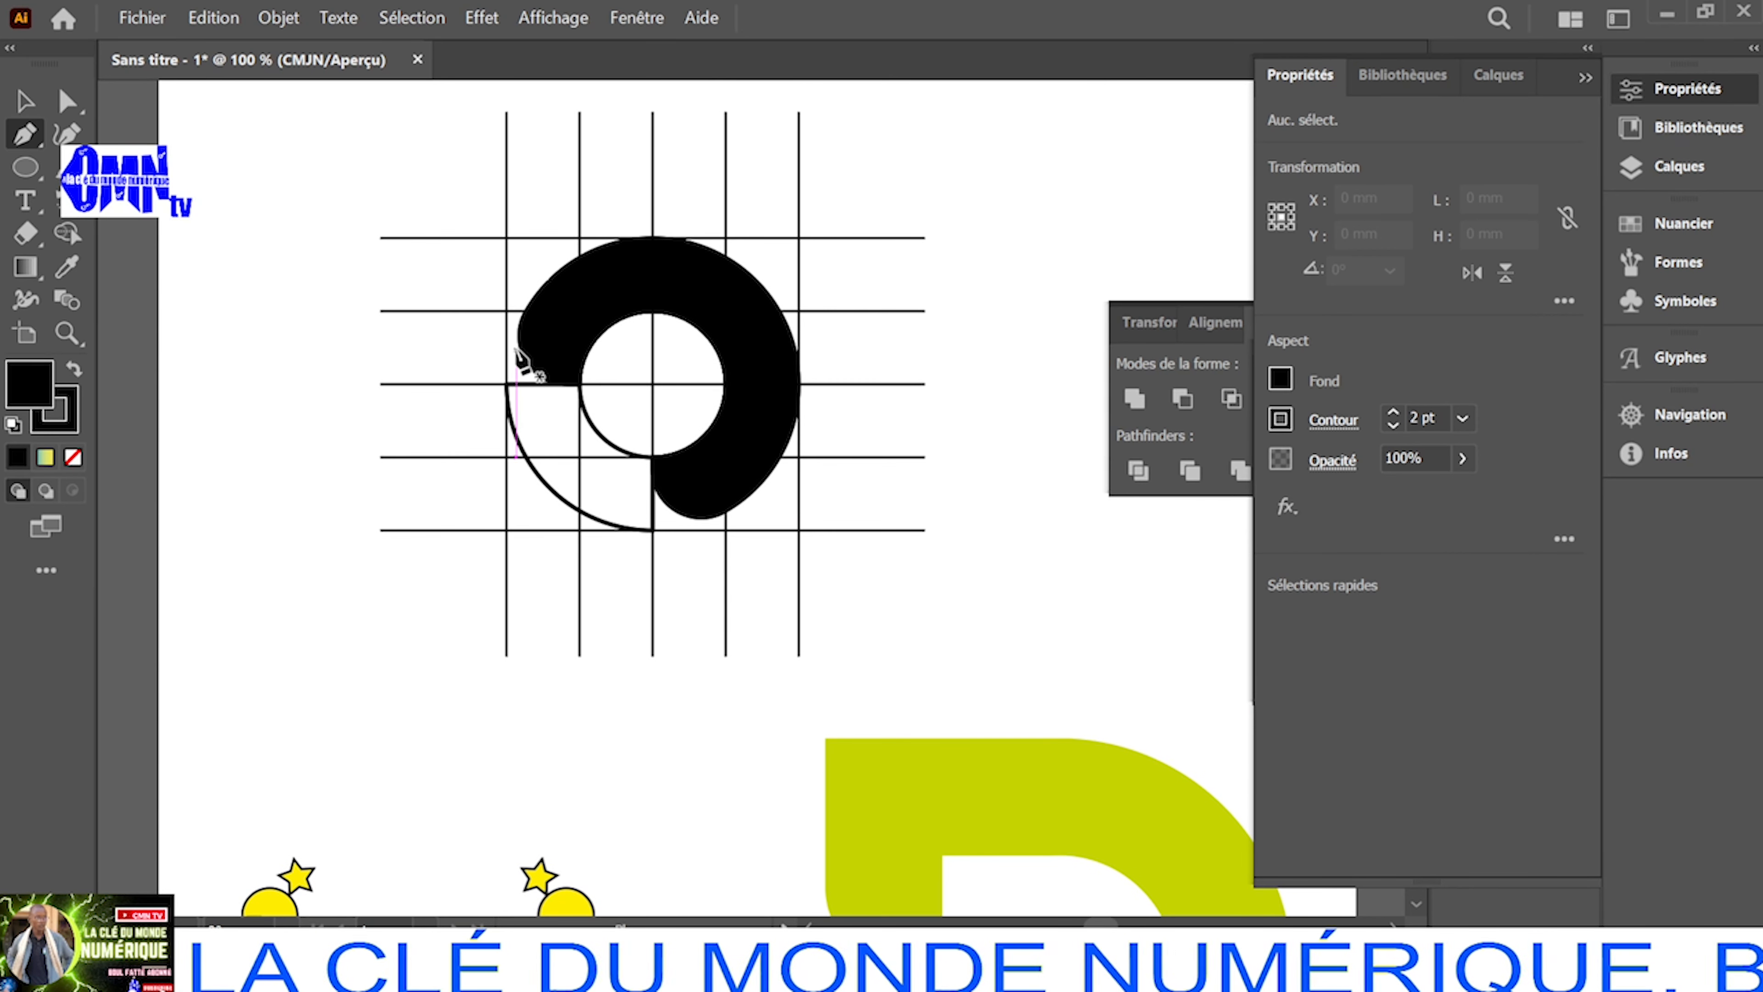
{"action": "scroll", "coordinate": [526, 355], "scroll_direction": "down", "scroll_amount": 1}
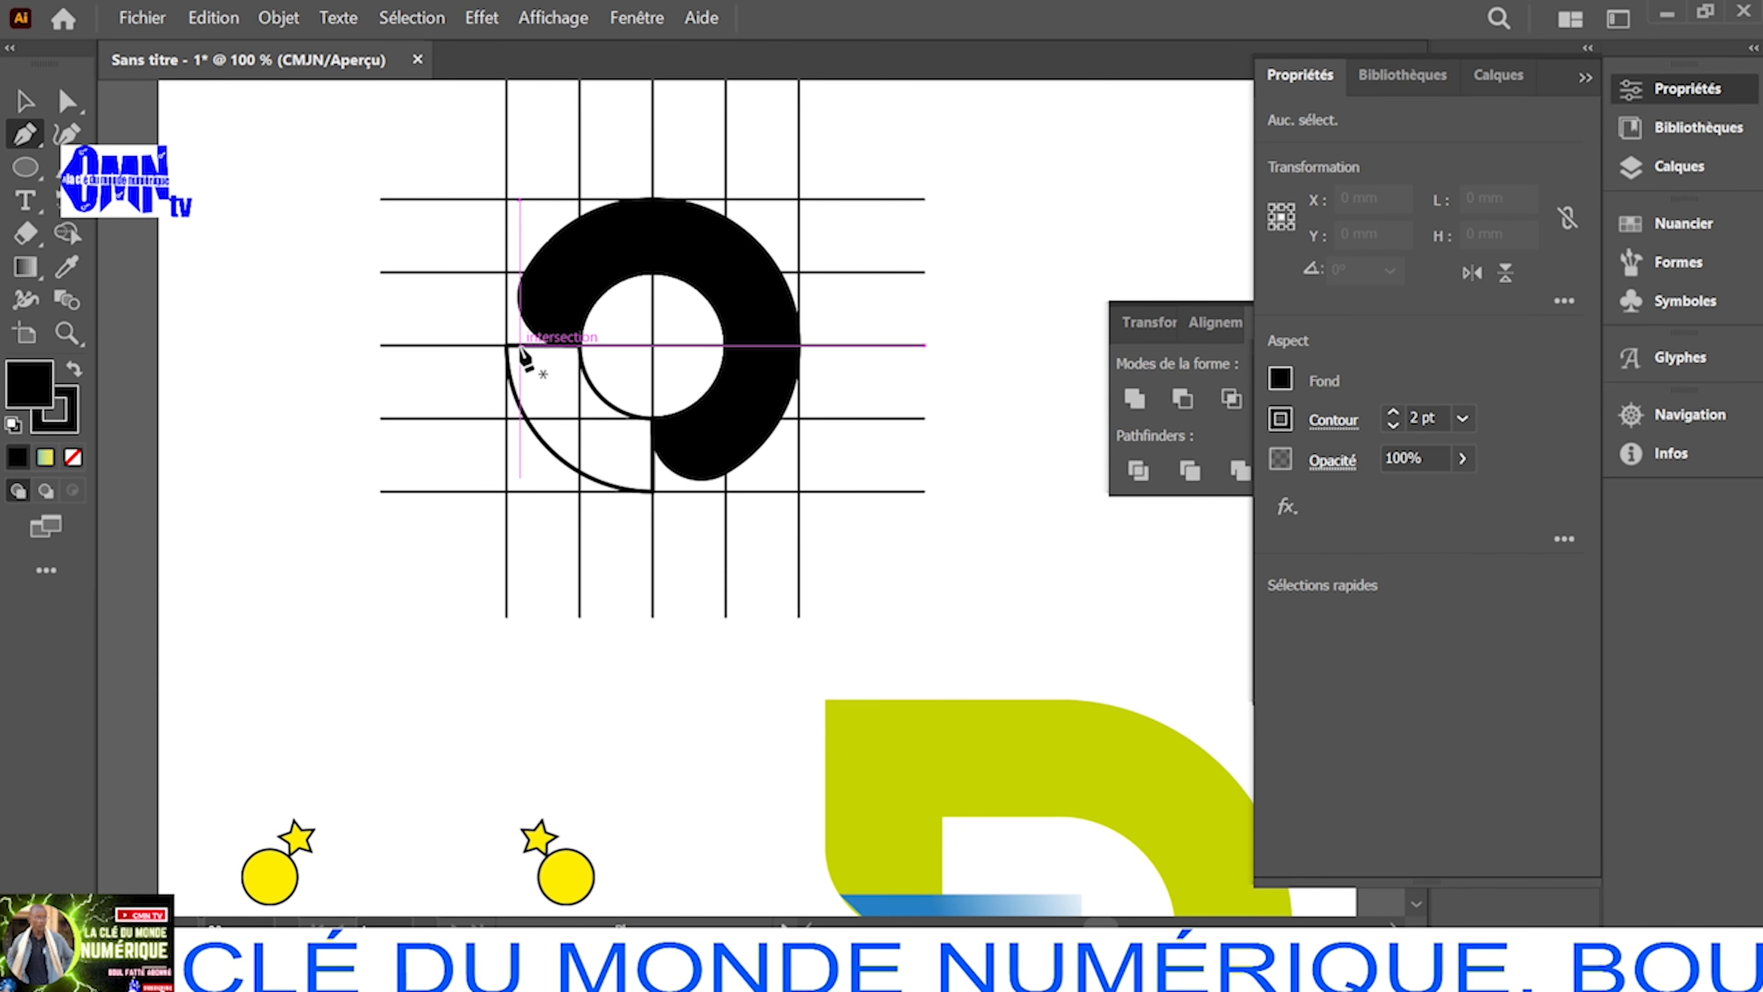
{"action": "left_click", "coordinate": [526, 324]}
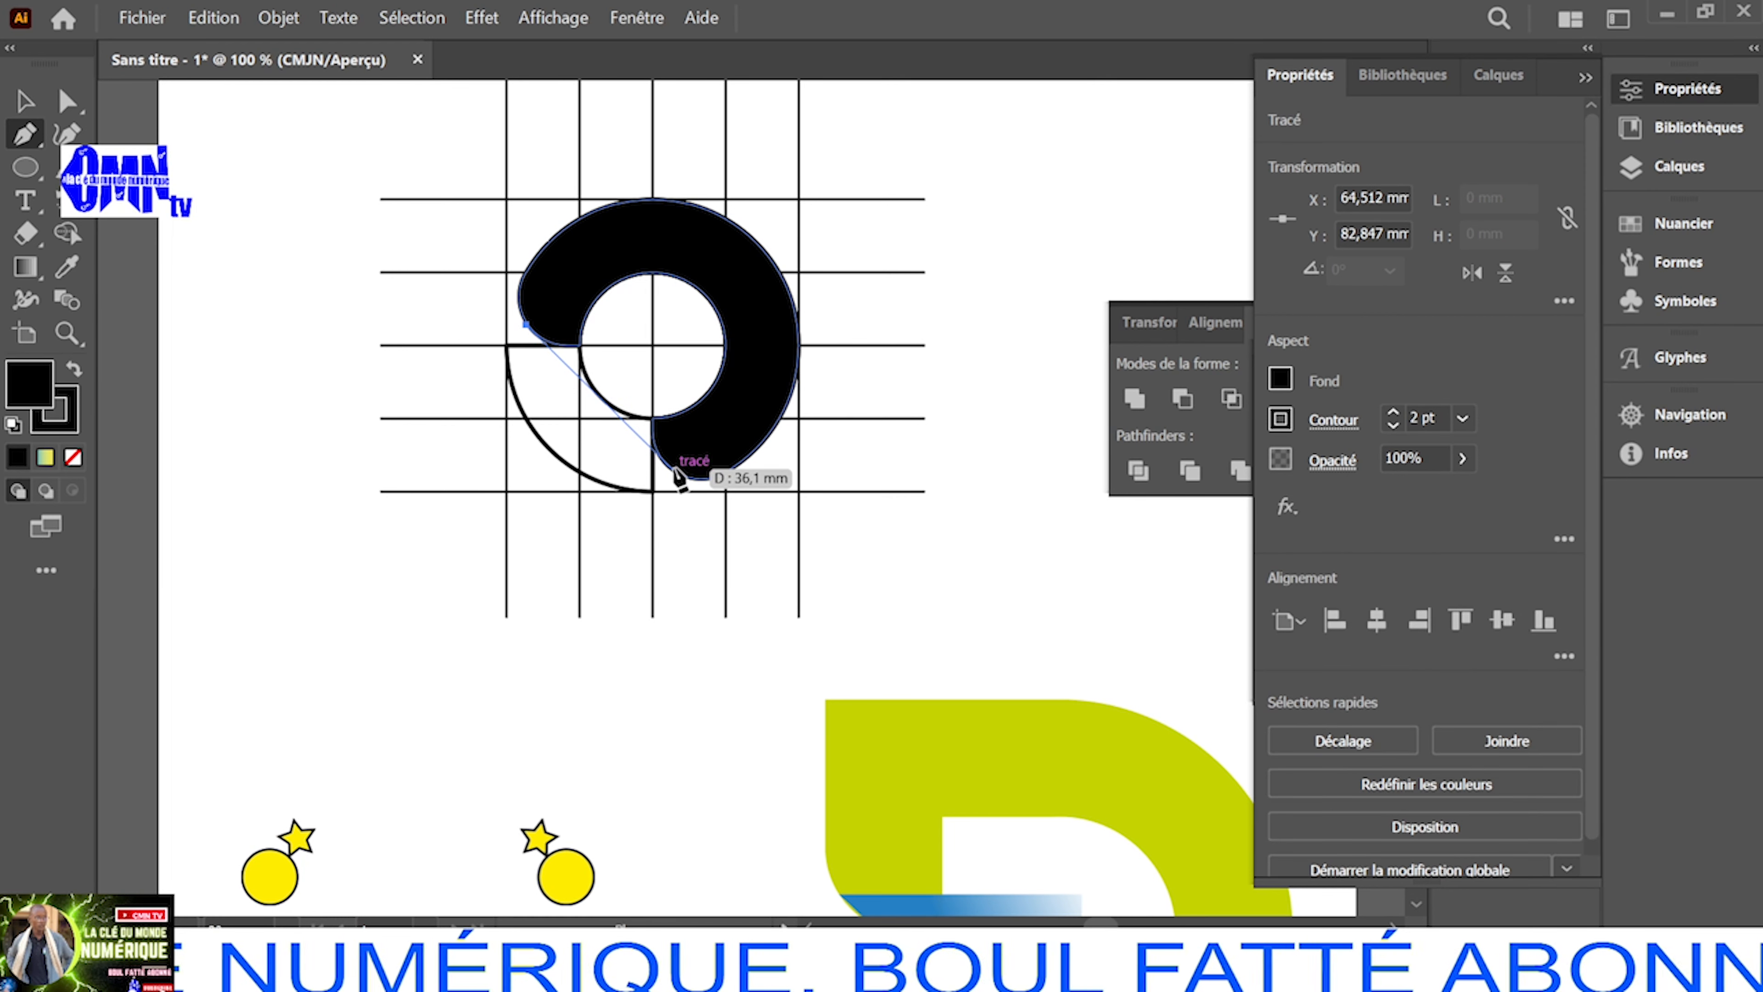
{"action": "left_click", "coordinate": [676, 471]}
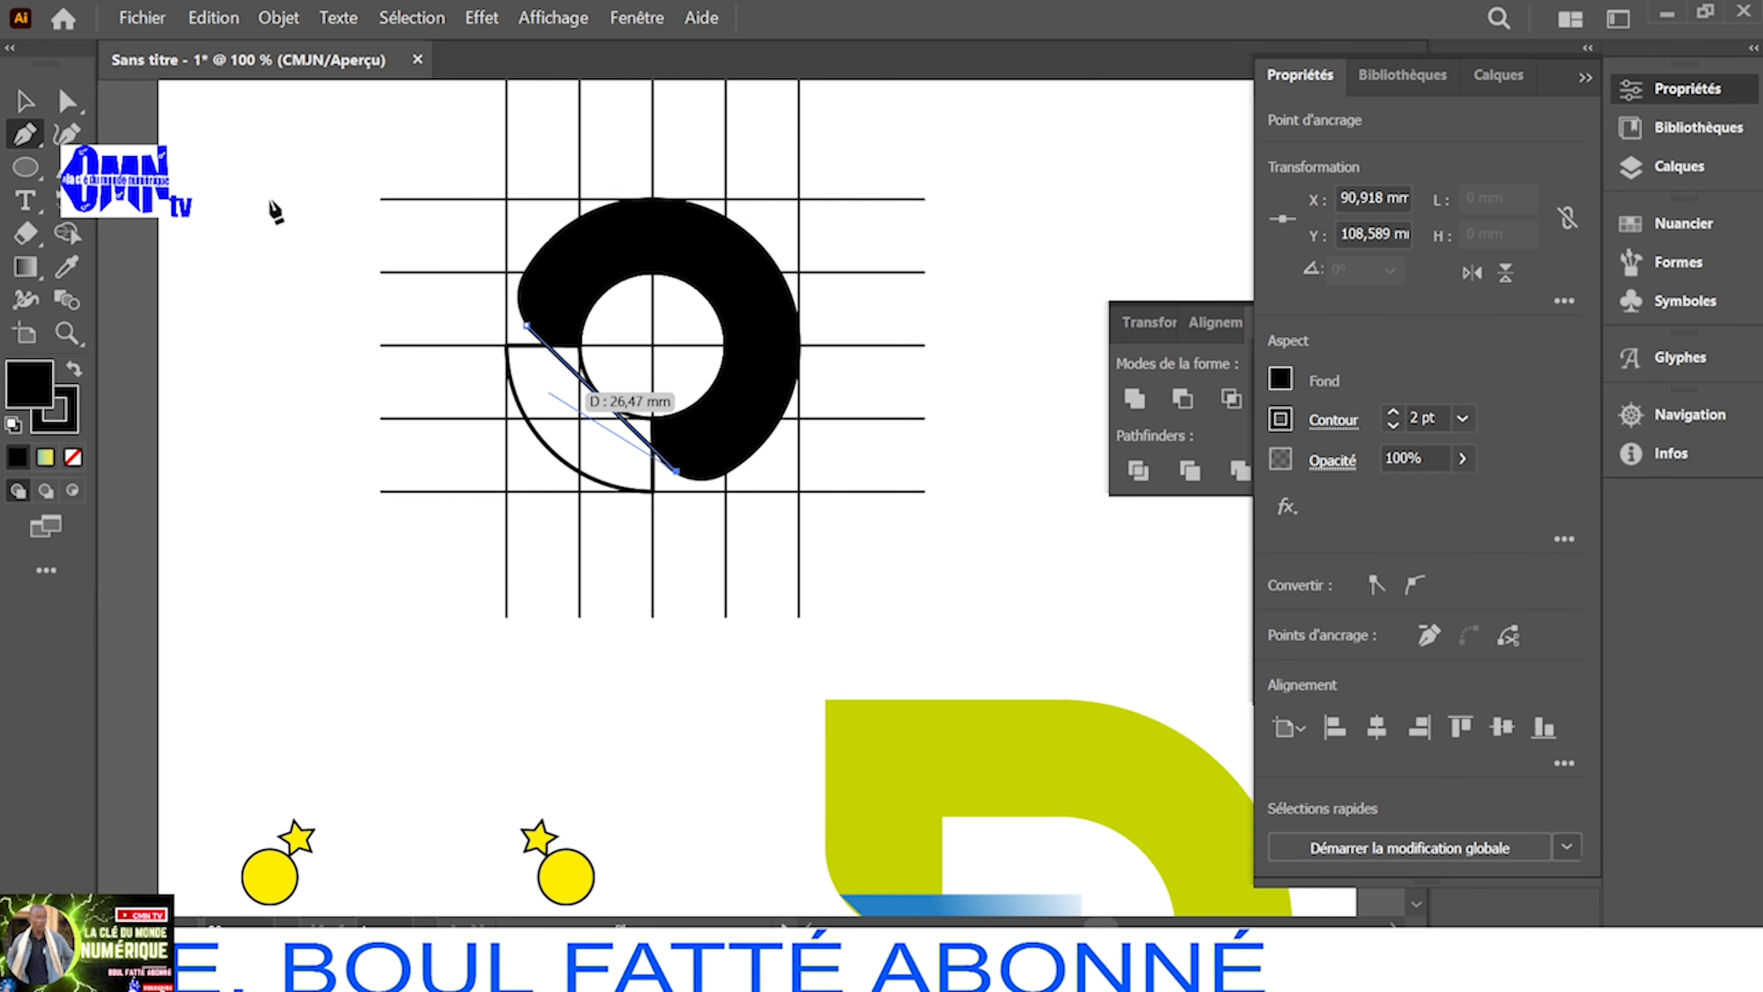
Select all artwork and merge the regions between the diagonal line and the grid centre into a black triangle with Shape Builder
{"action": "left_click", "coordinate": [25, 104]}
{"action": "scroll", "coordinate": [689, 298], "scroll_direction": "up", "scroll_amount": 4}
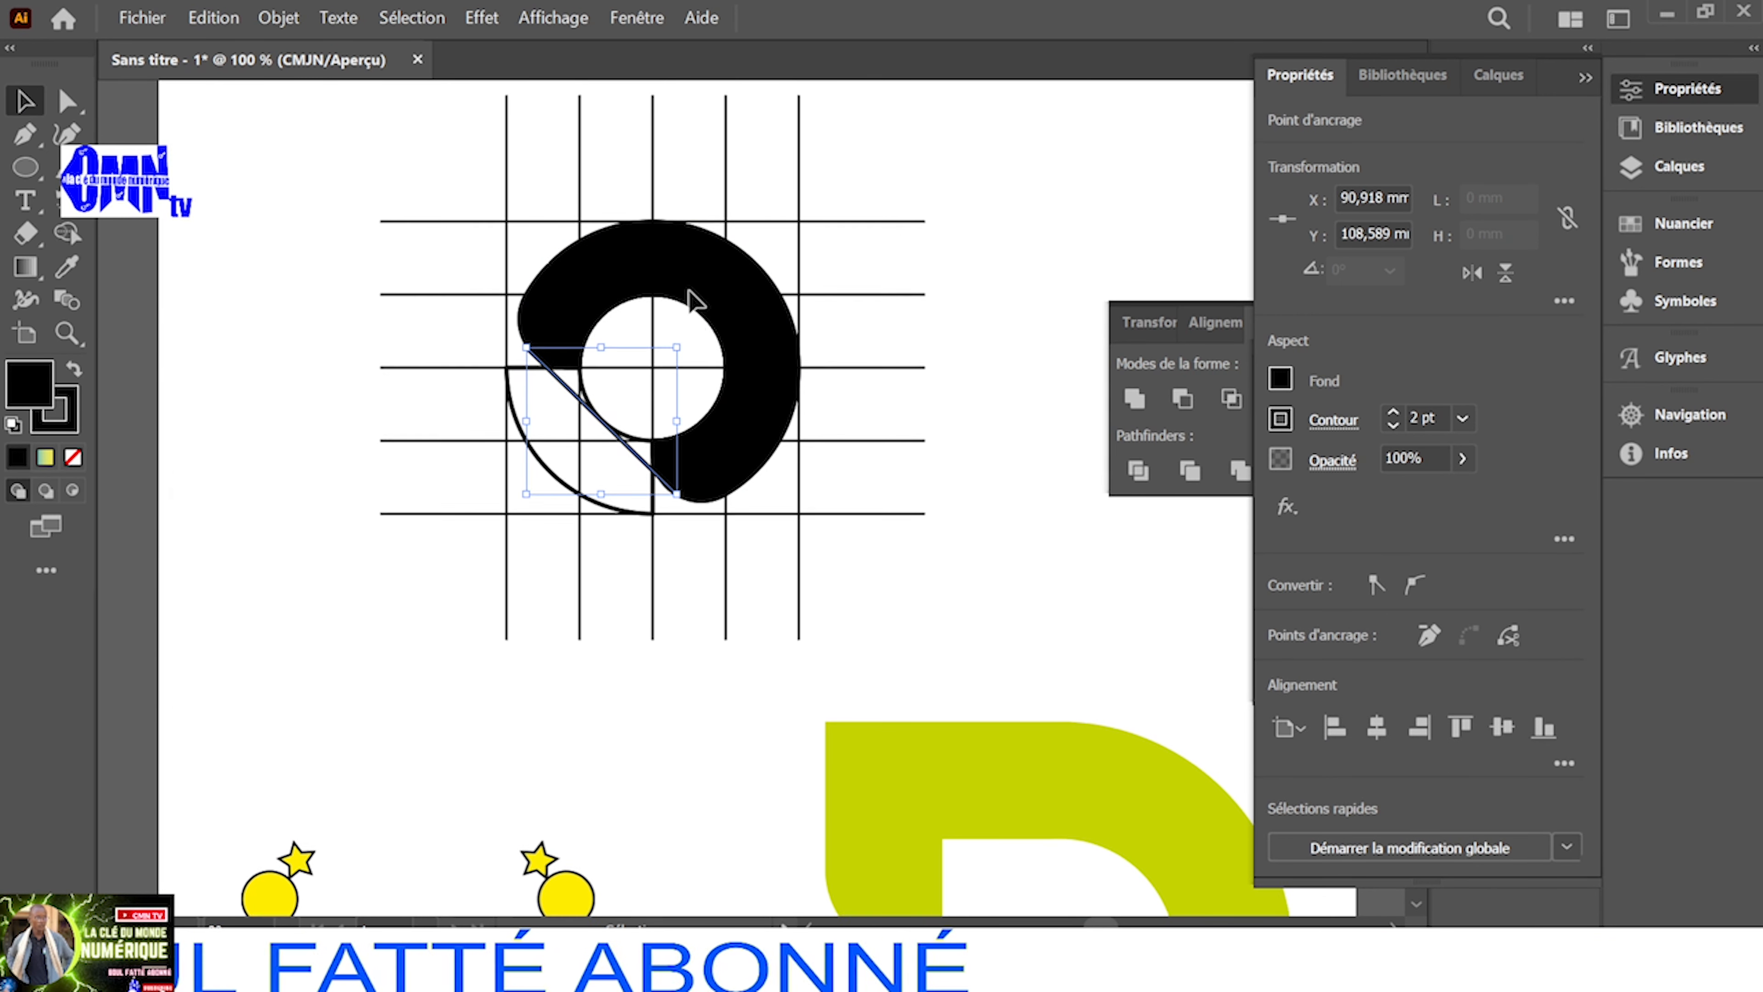
{"action": "left_click_drag", "start_coordinate": [968, 229], "coordinate": [445, 713]}
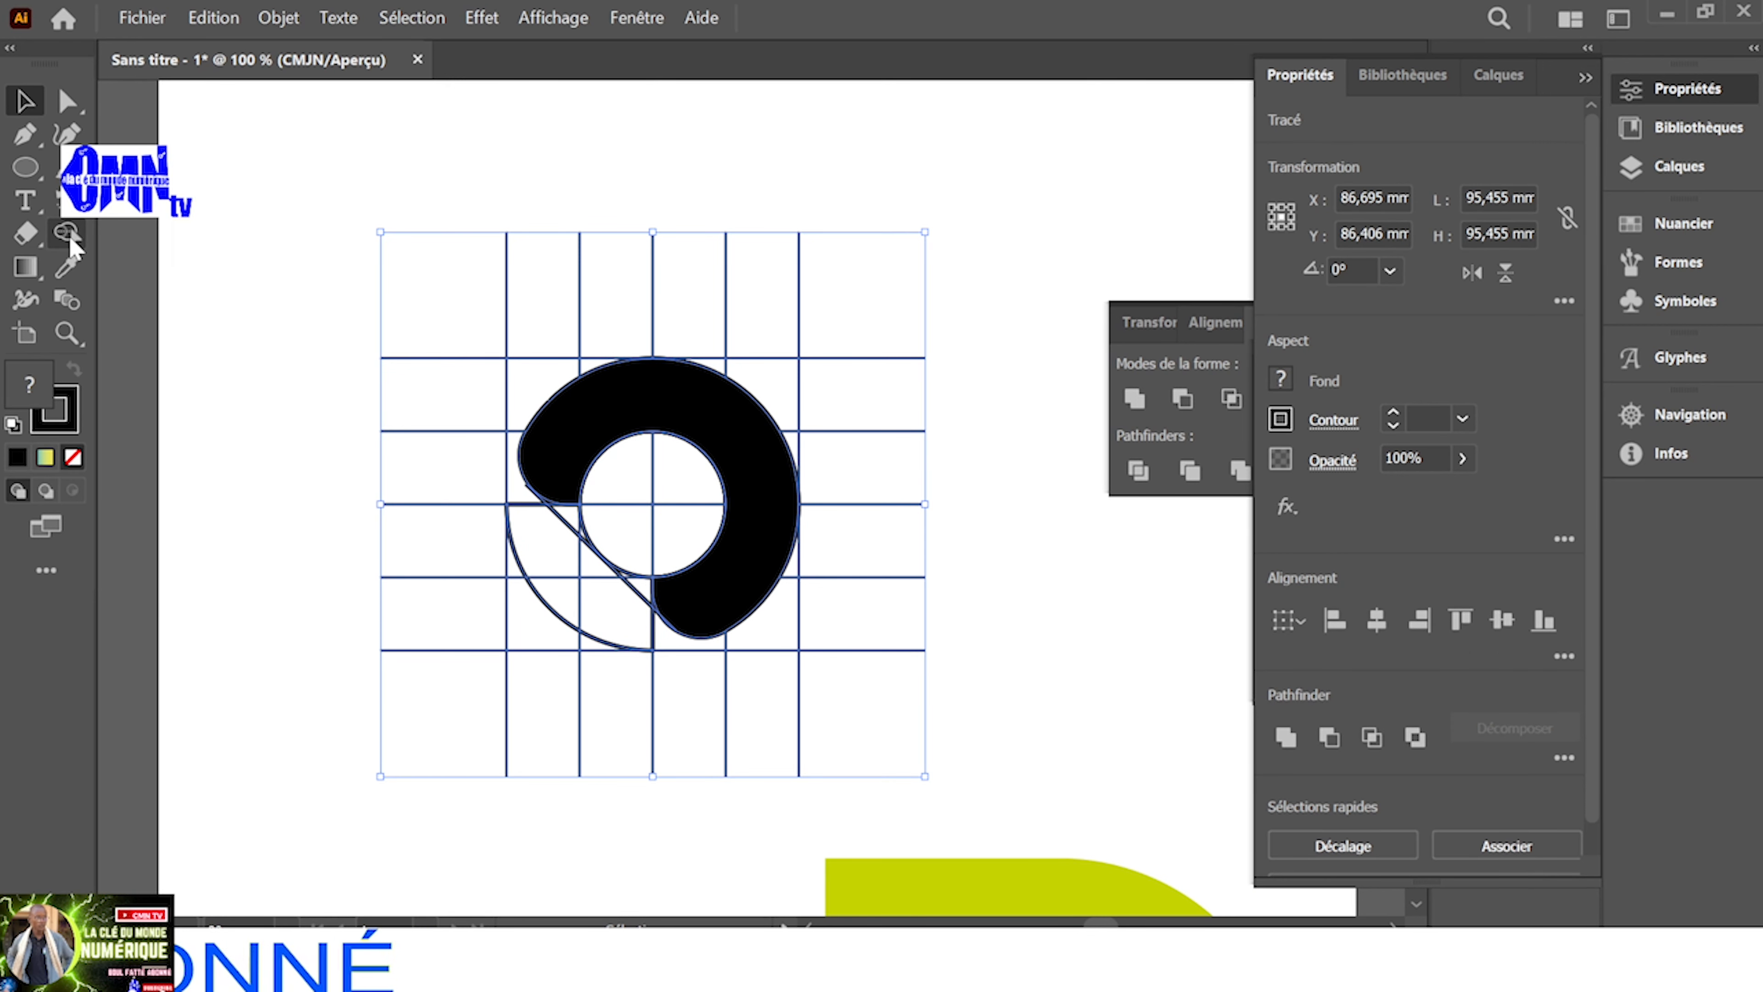
{"action": "key", "text": "shift+m"}
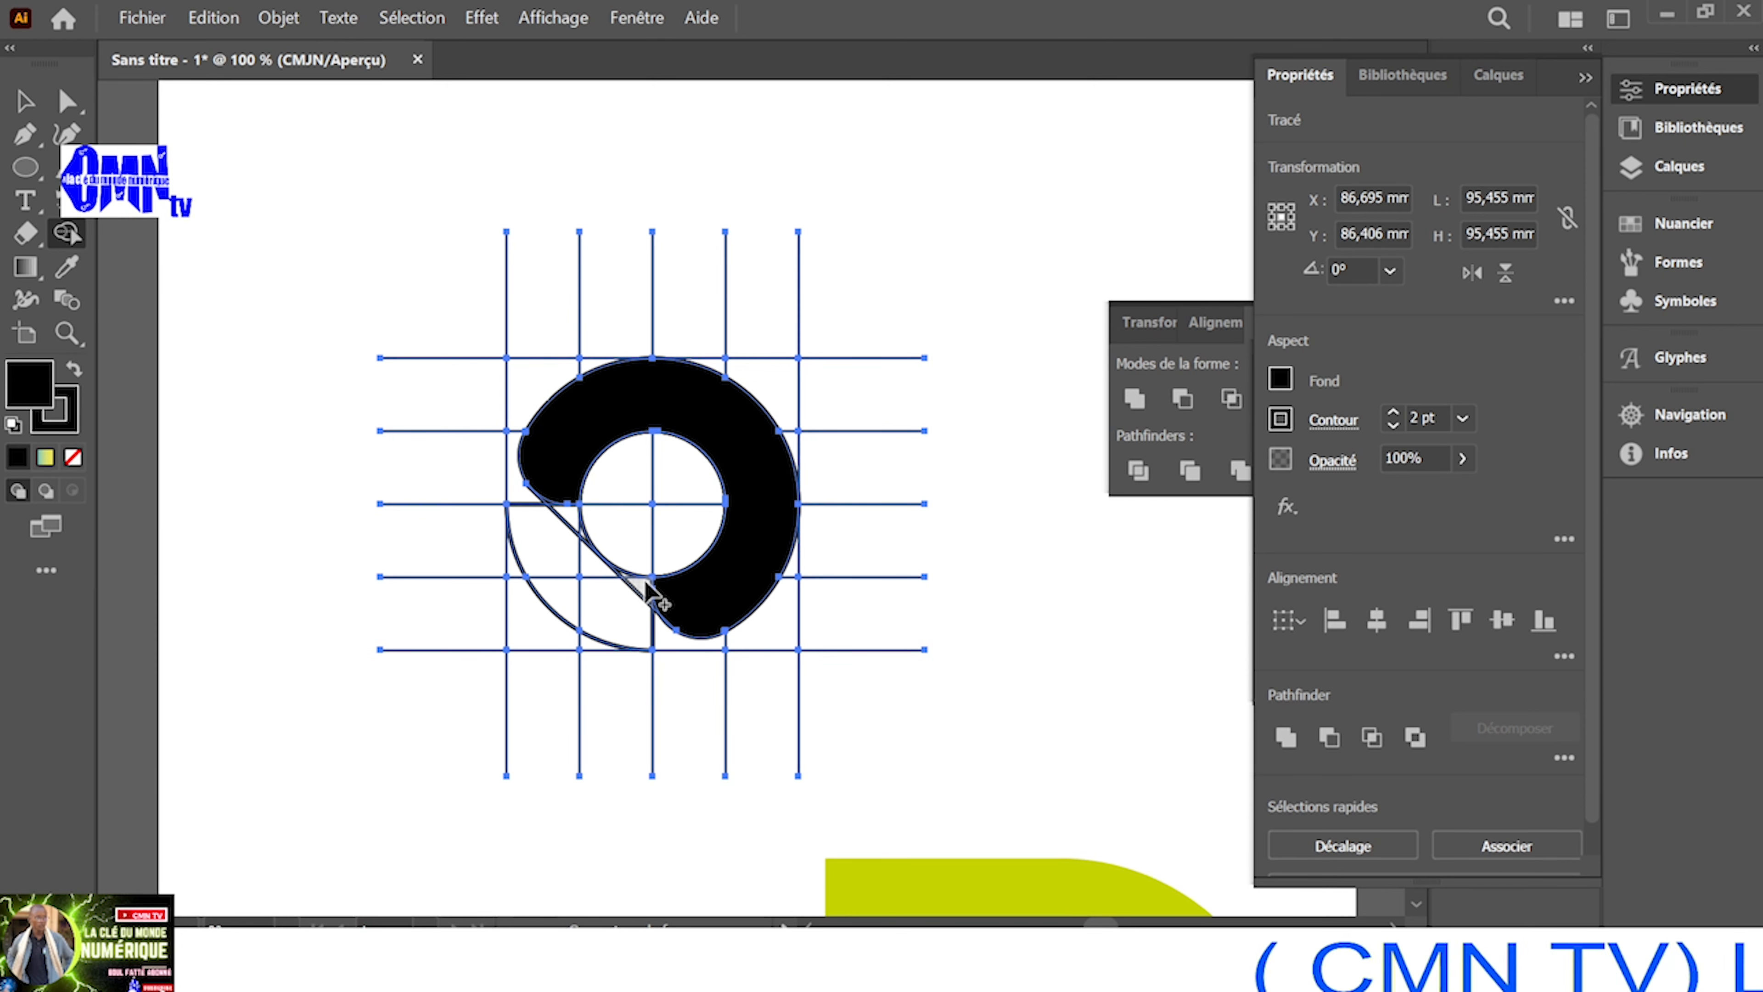
{"action": "mouse_move", "coordinate": [646, 591]}
{"action": "left_mouse_down"}
{"action": "mouse_move", "coordinate": [576, 531]}
{"action": "mouse_move", "coordinate": [600, 525]}
{"action": "left_mouse_up"}
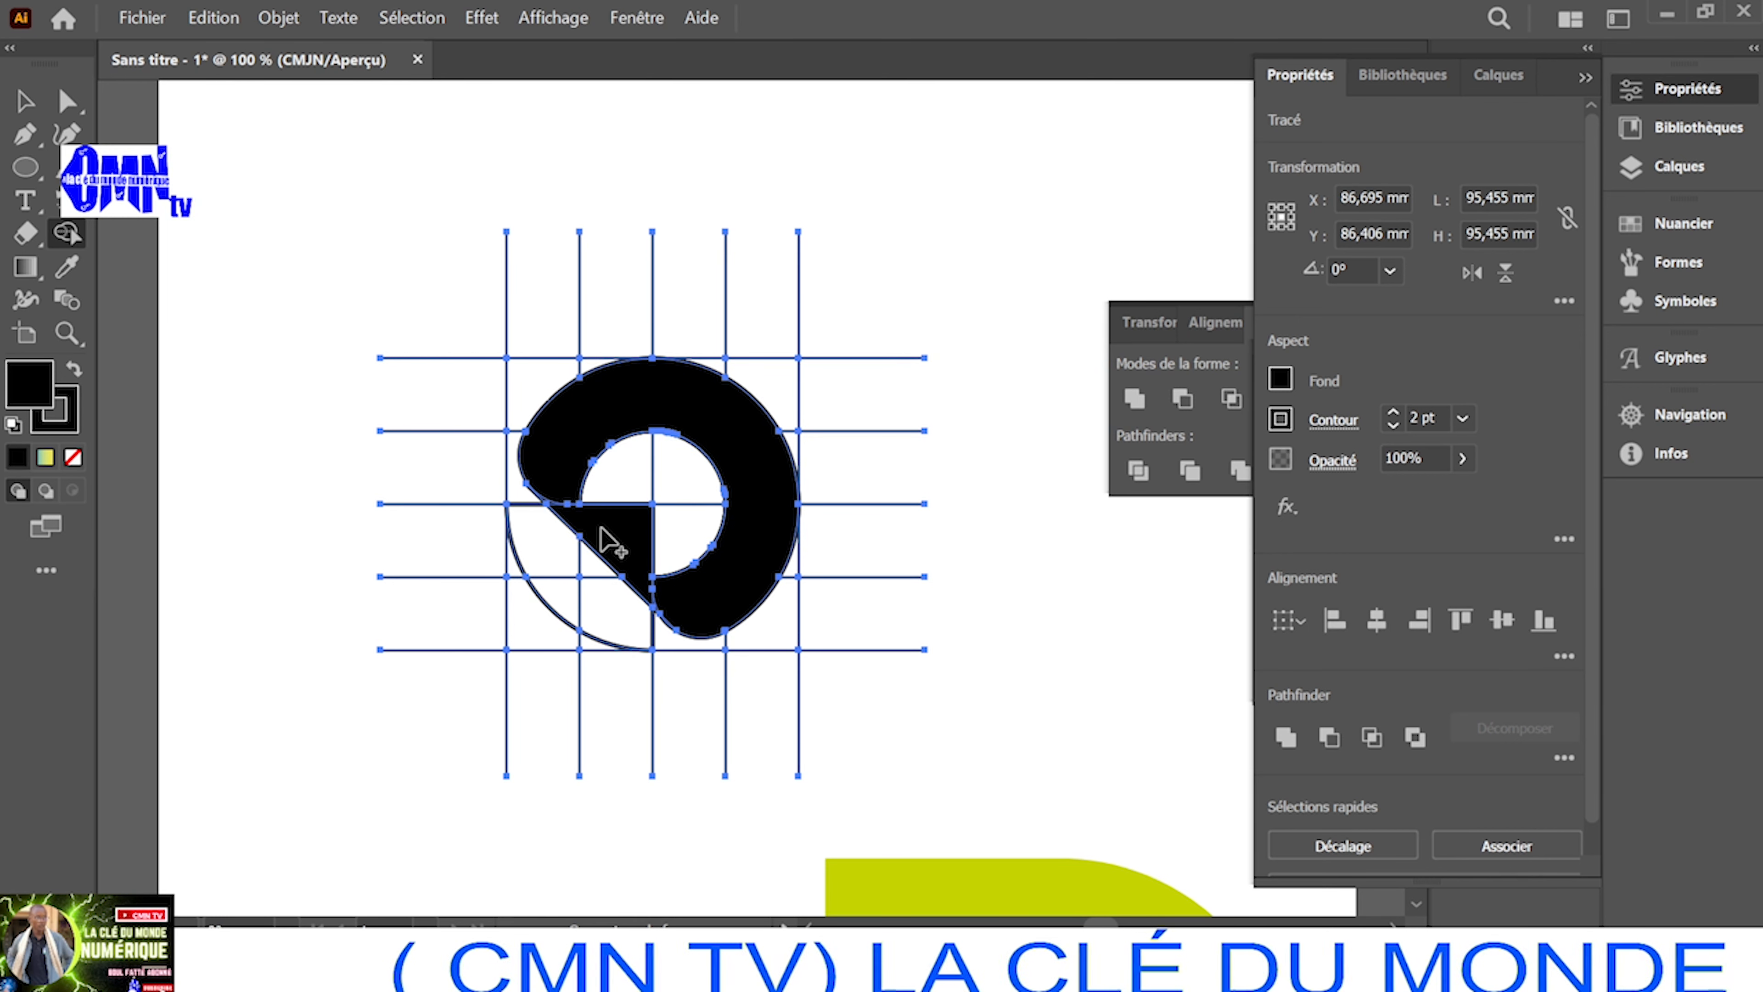
{"action": "scroll", "coordinate": [604, 542], "scroll_direction": "down", "scroll_amount": 3}
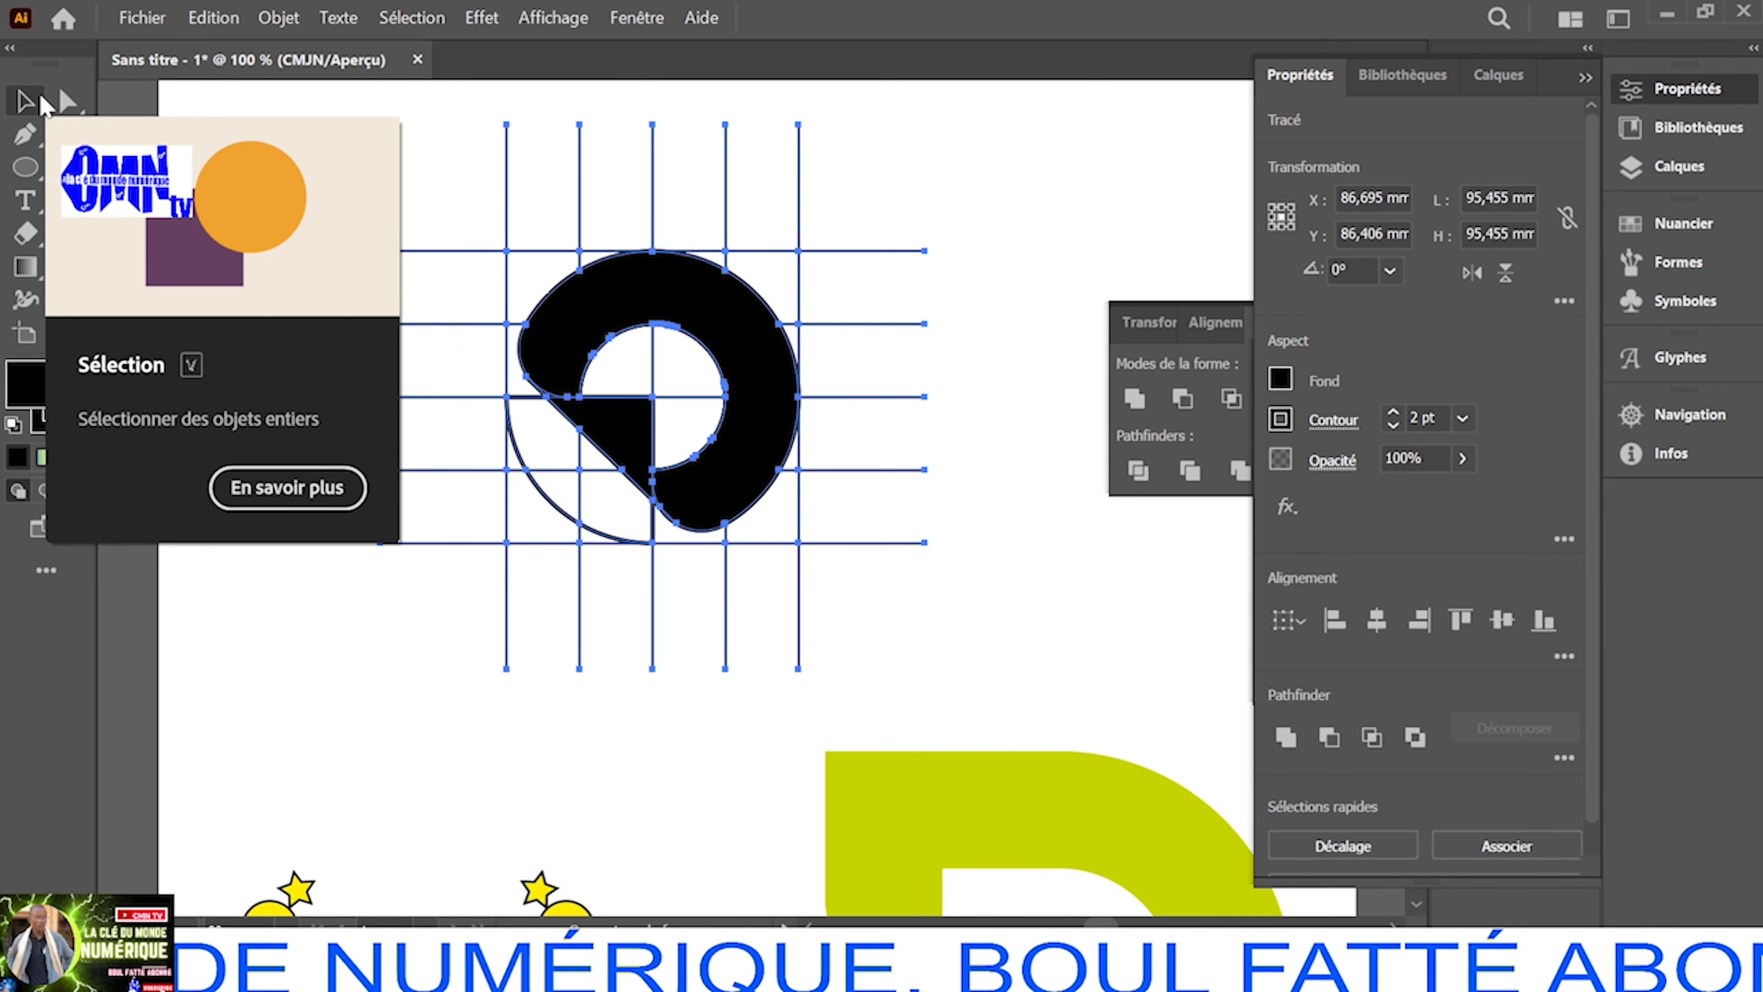
Try a blue-to-white gradient on the stroke of all the selected grid lines and shapes
{"action": "left_click", "coordinate": [35, 107]}
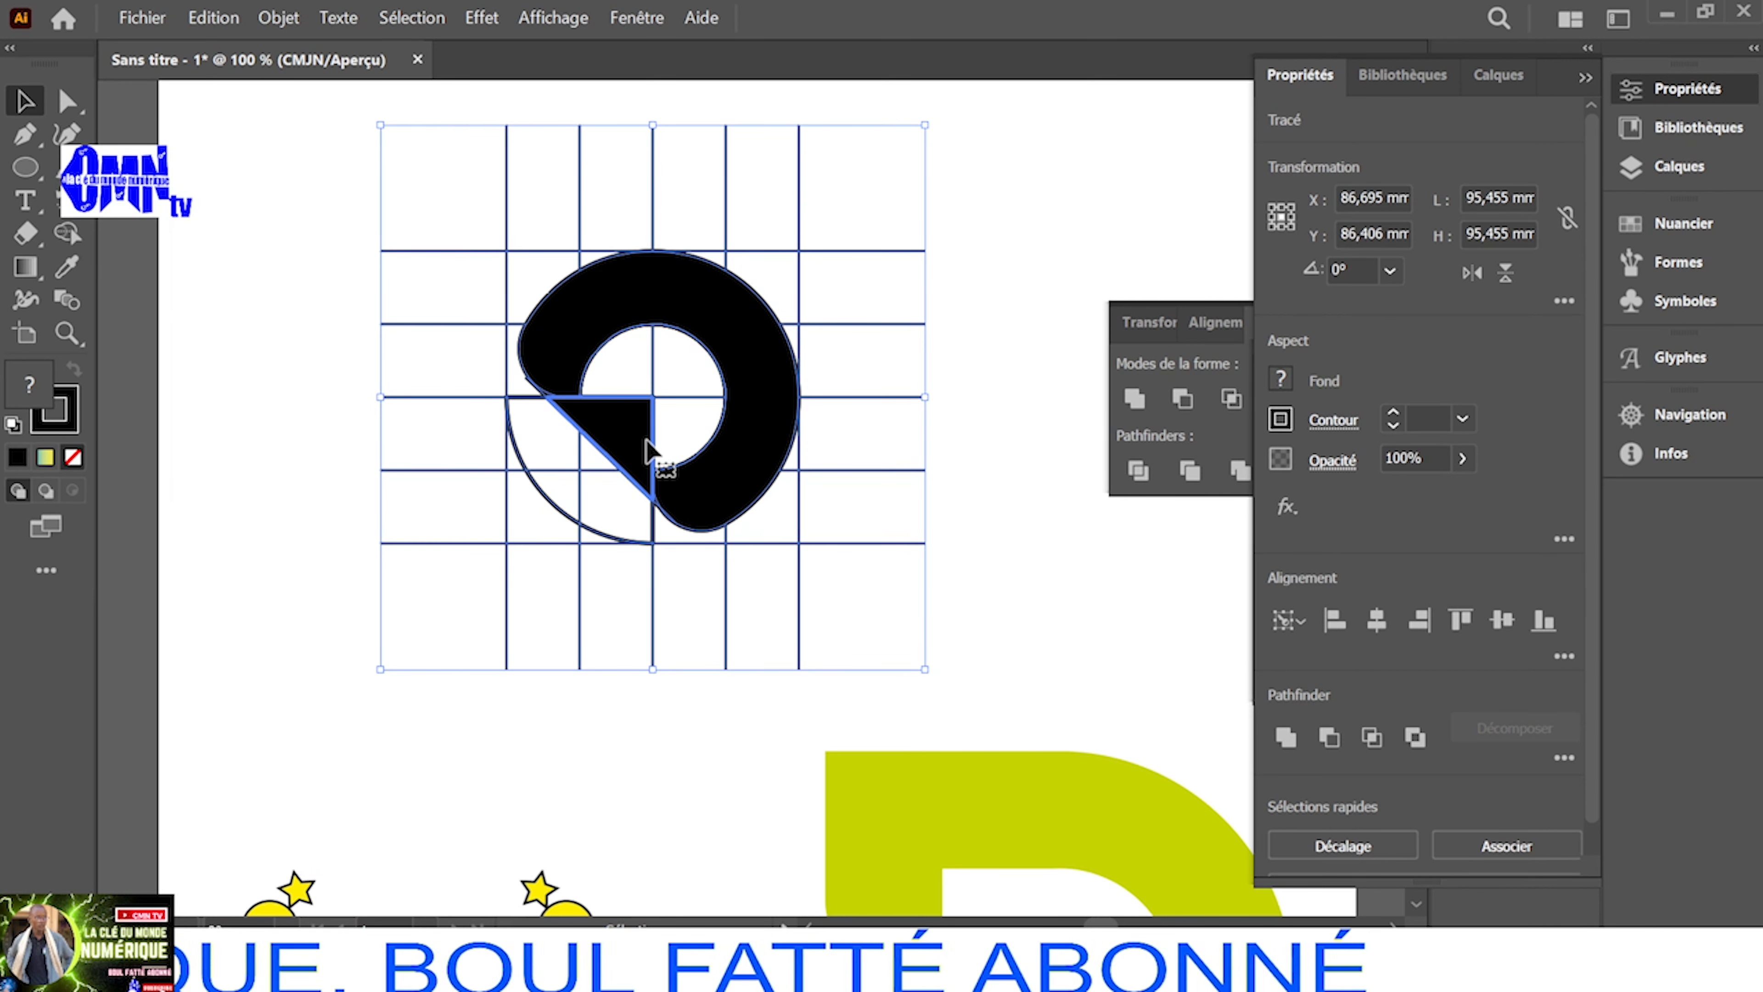
{"action": "left_click", "coordinate": [1290, 420]}
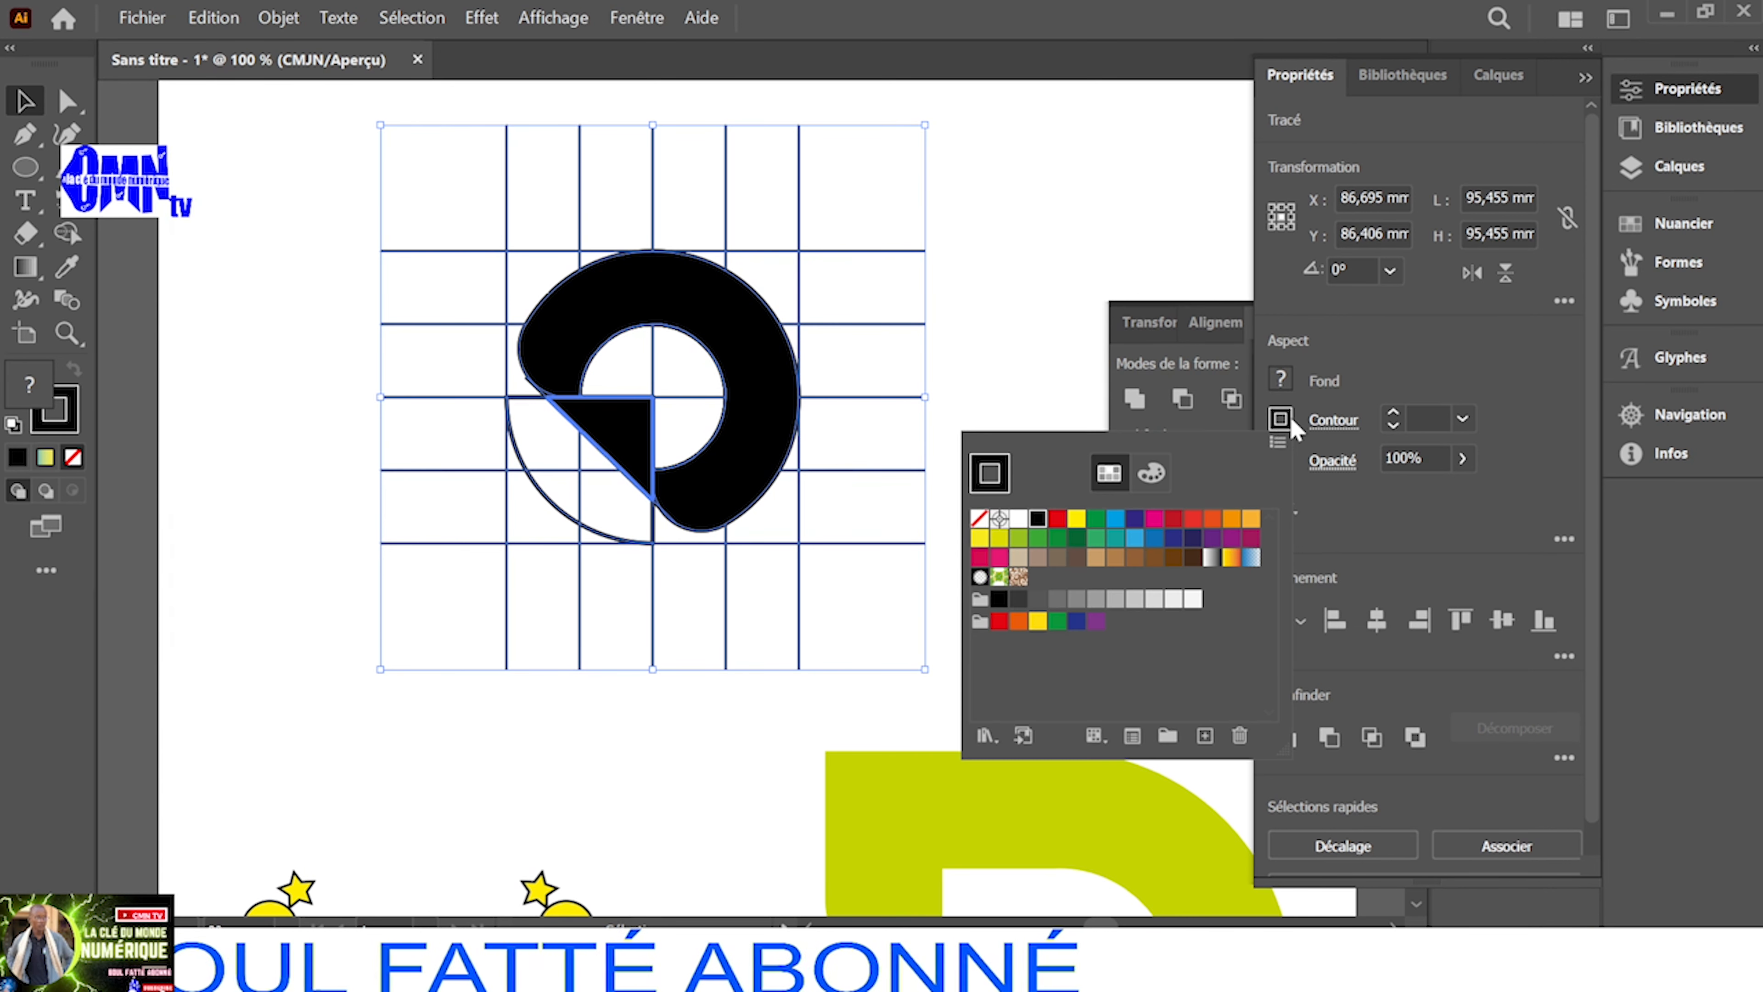
{"action": "left_click", "coordinate": [1251, 558]}
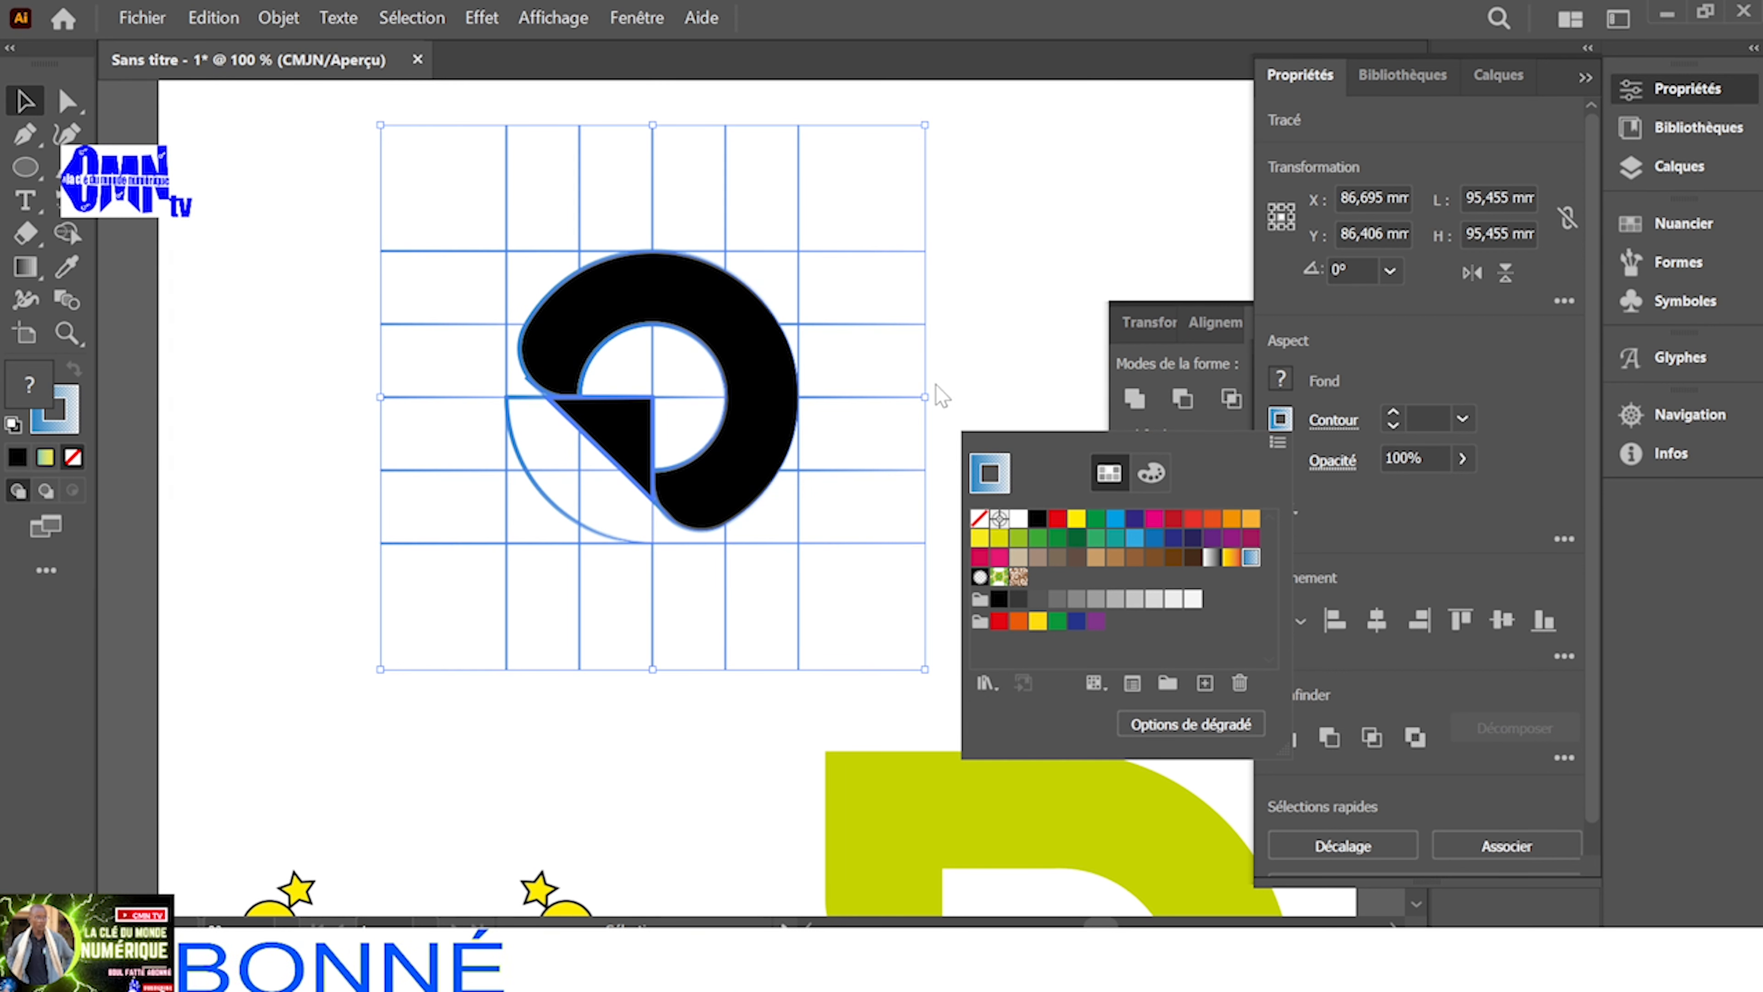
{"action": "left_click", "coordinate": [256, 216]}
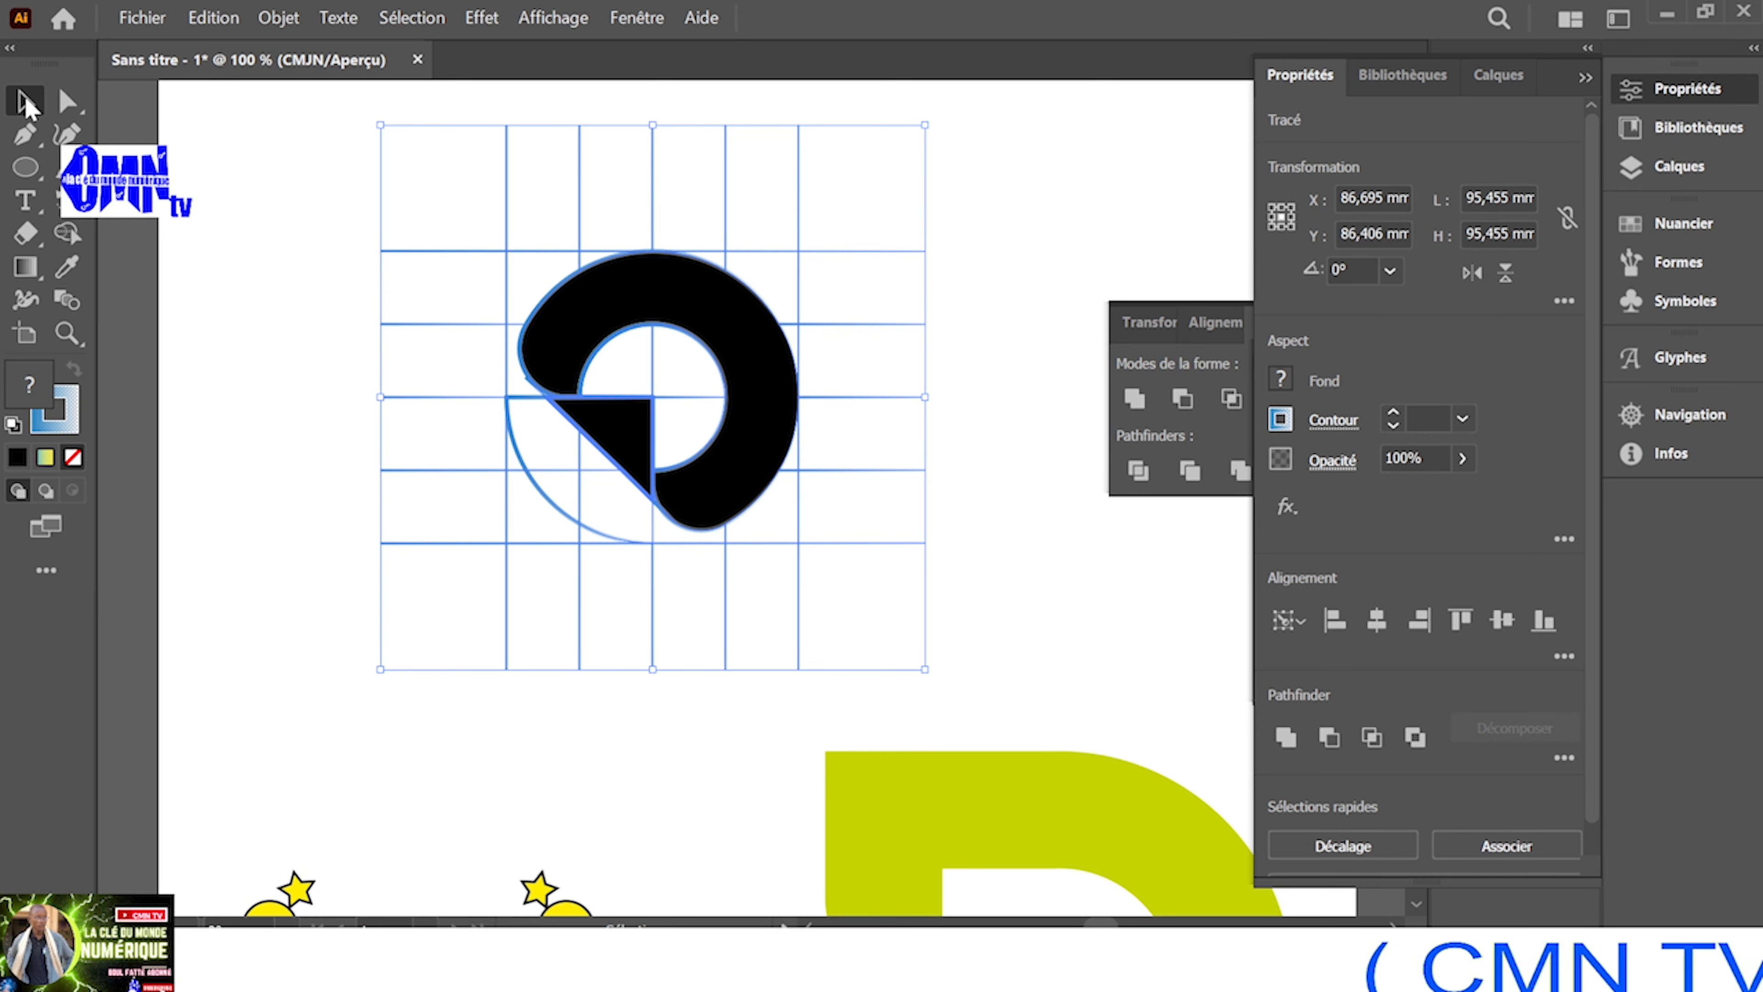
{"action": "left_click", "coordinate": [347, 267]}
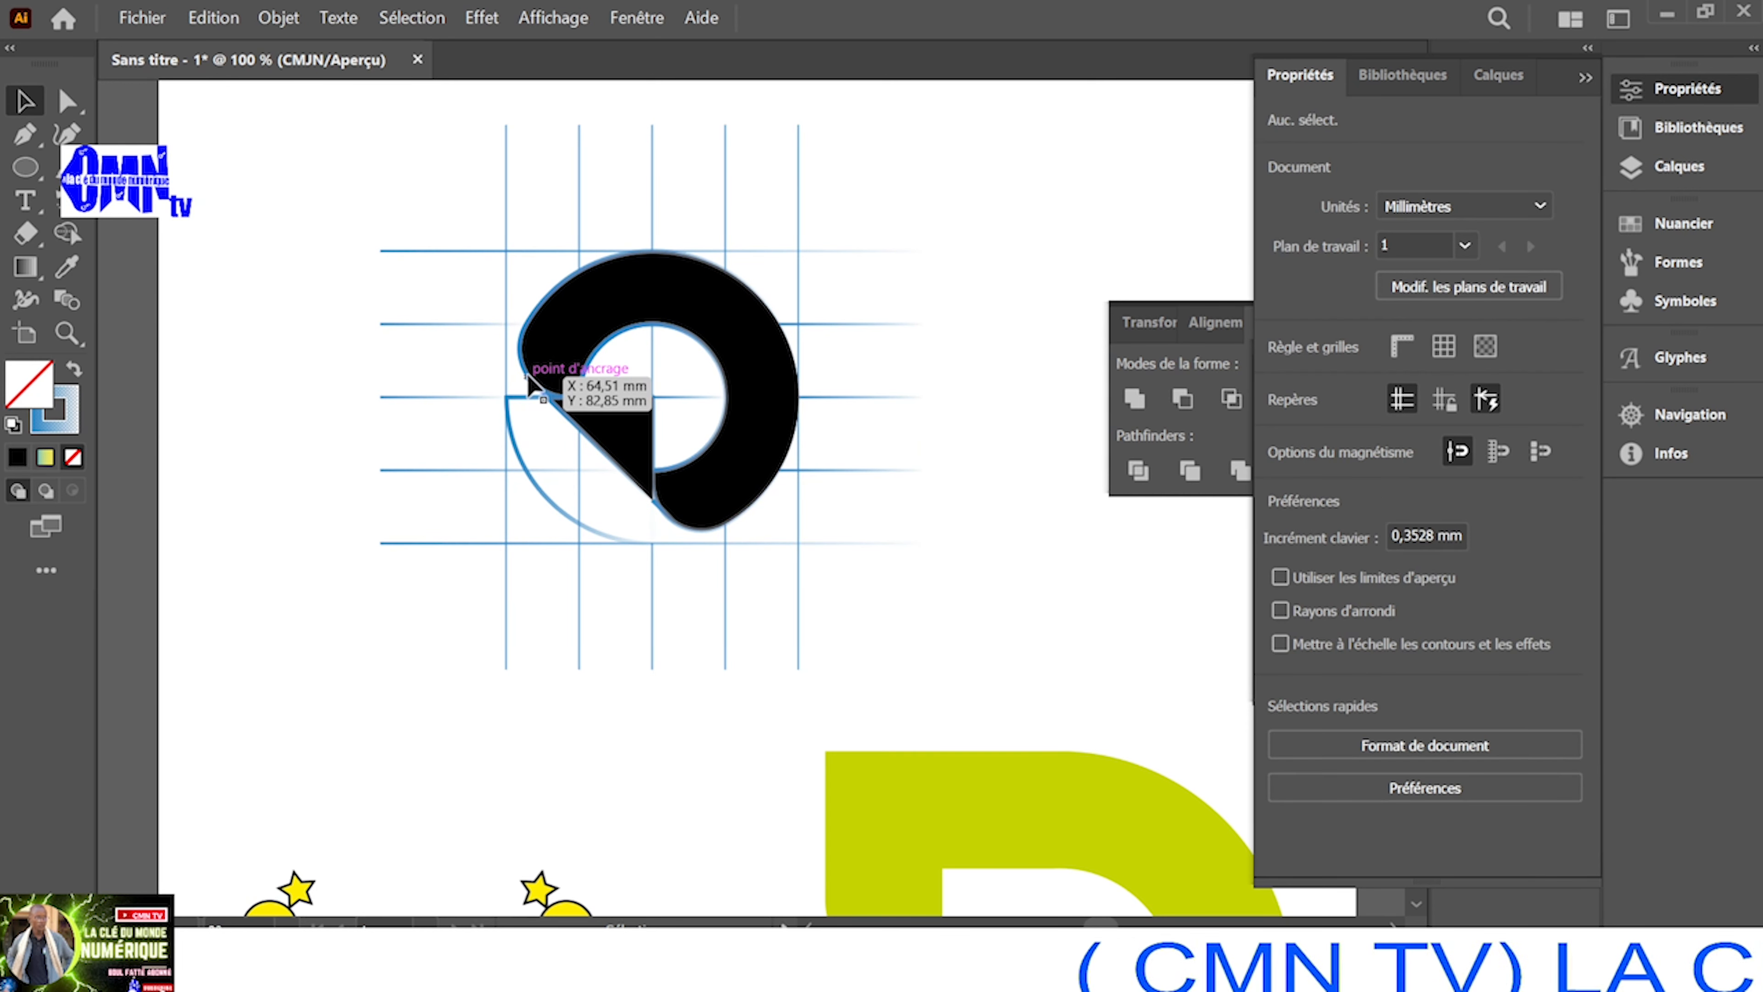
{"action": "double_click", "coordinate": [628, 342]}
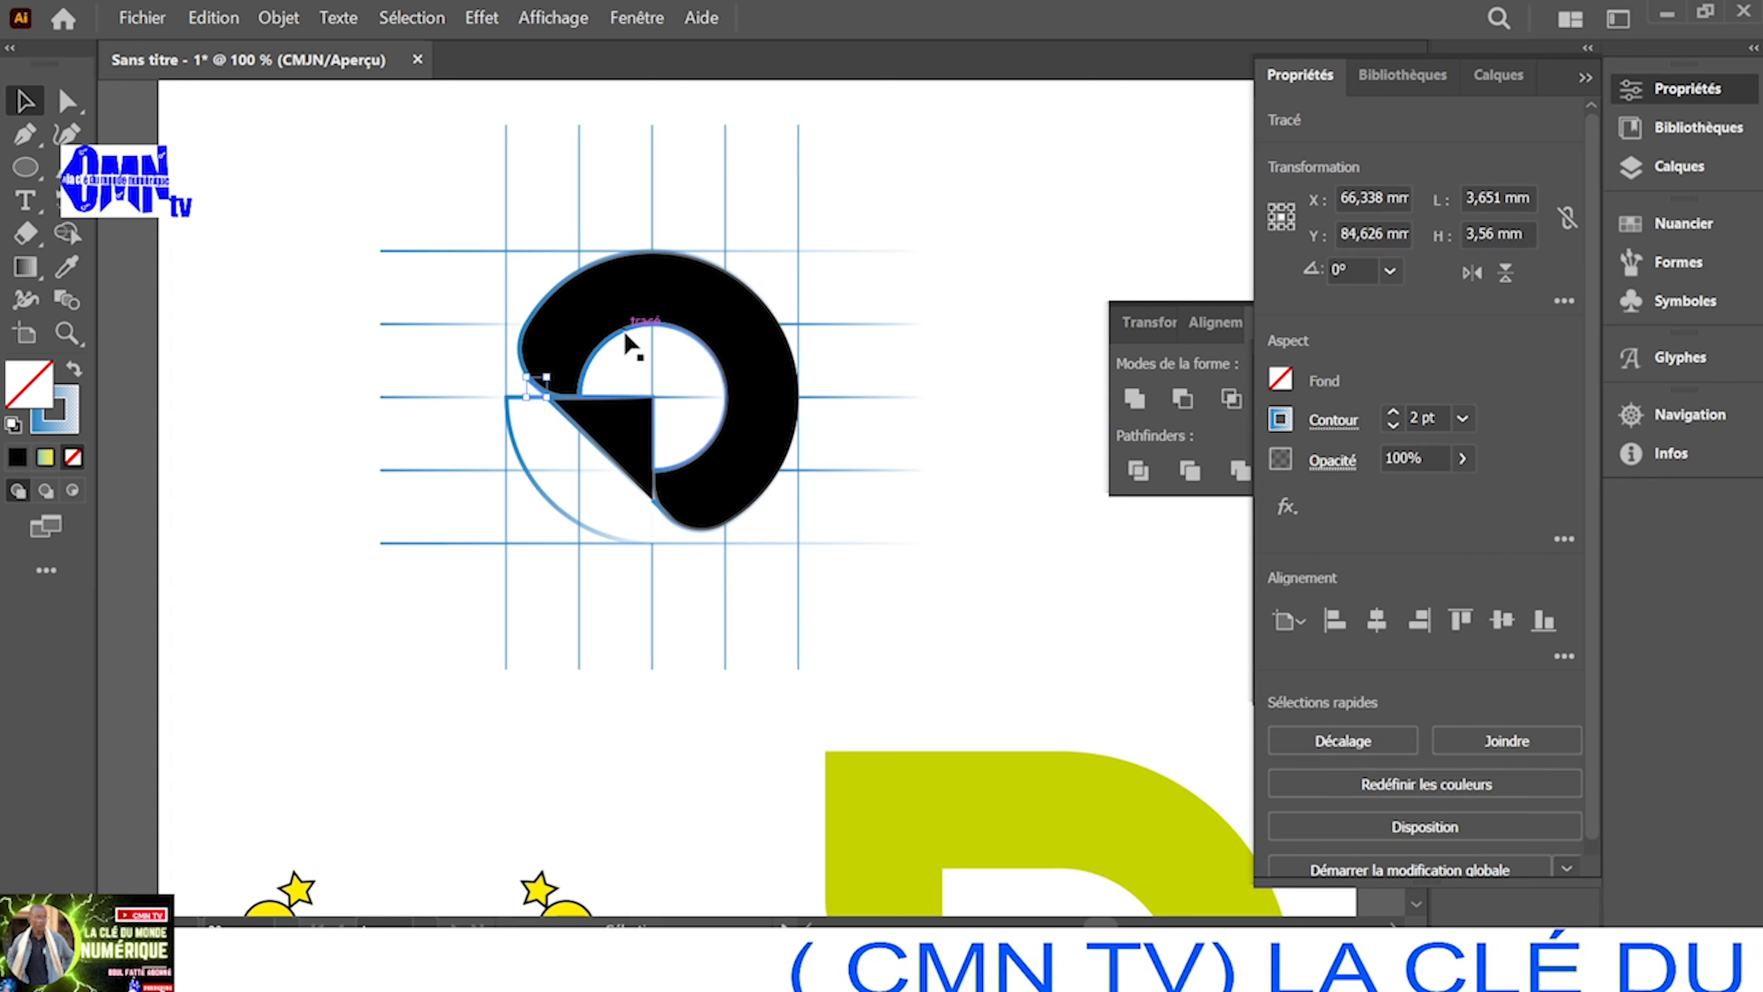
{"action": "double_click", "coordinate": [824, 387]}
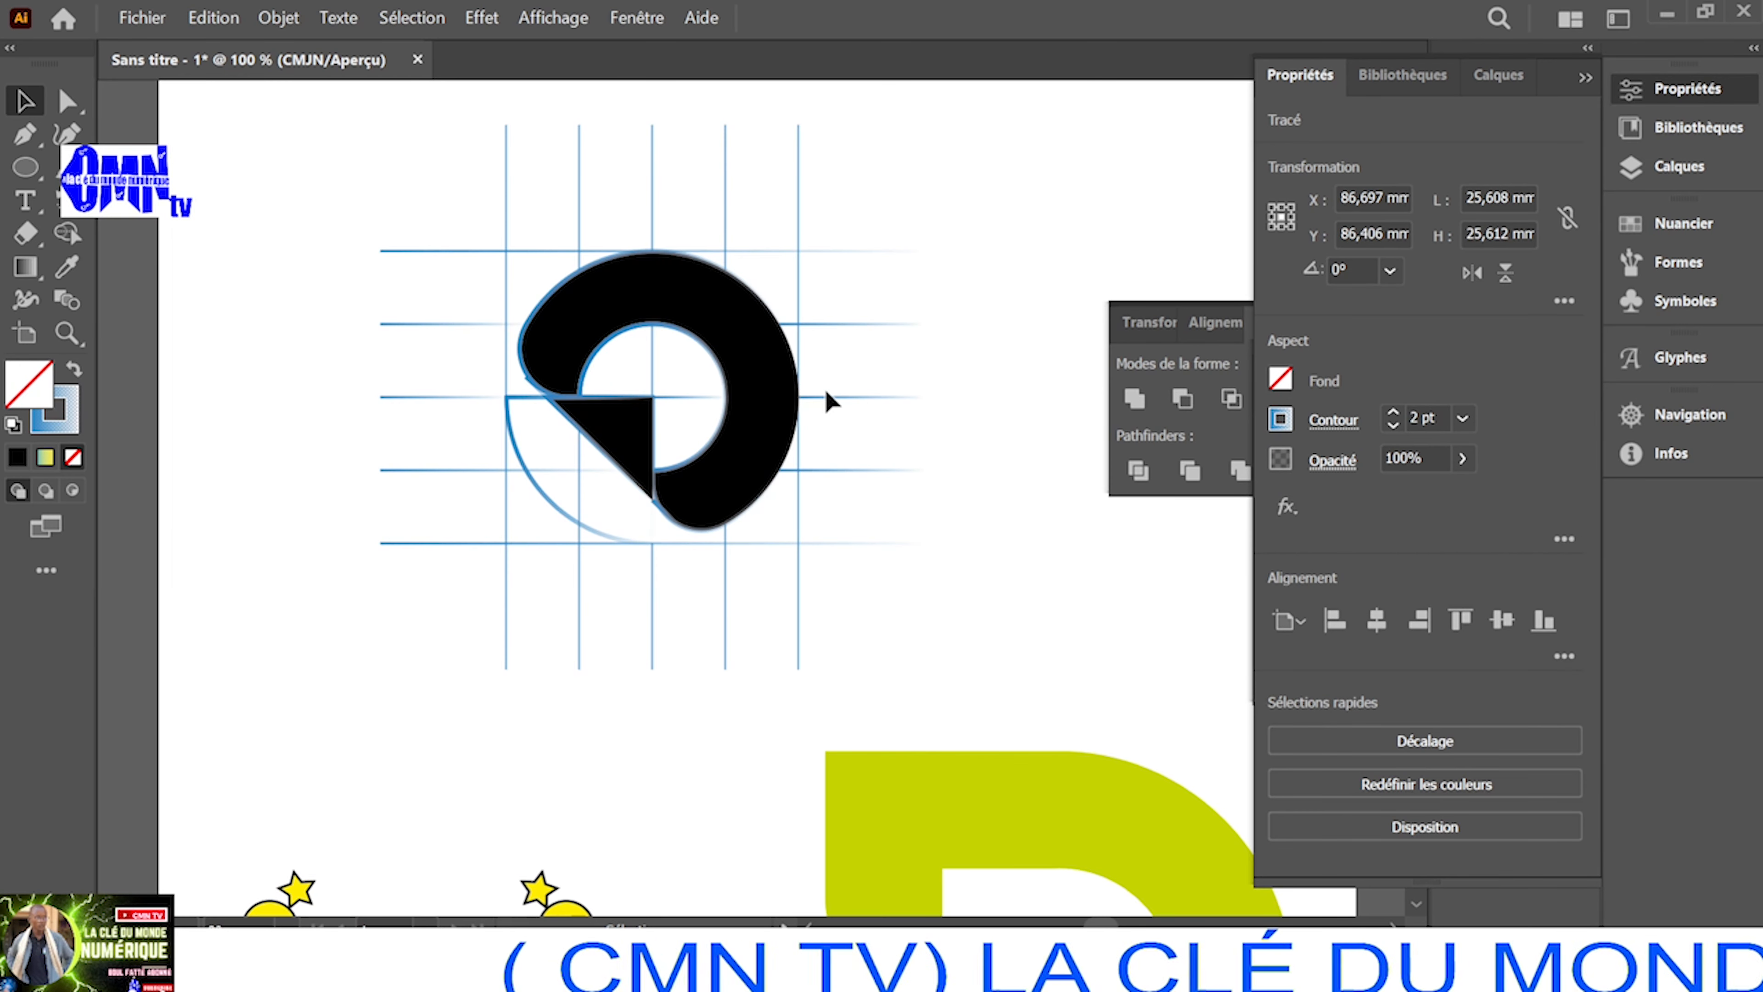
{"action": "left_click", "coordinate": [760, 379]}
{"action": "left_click", "coordinate": [766, 397]}
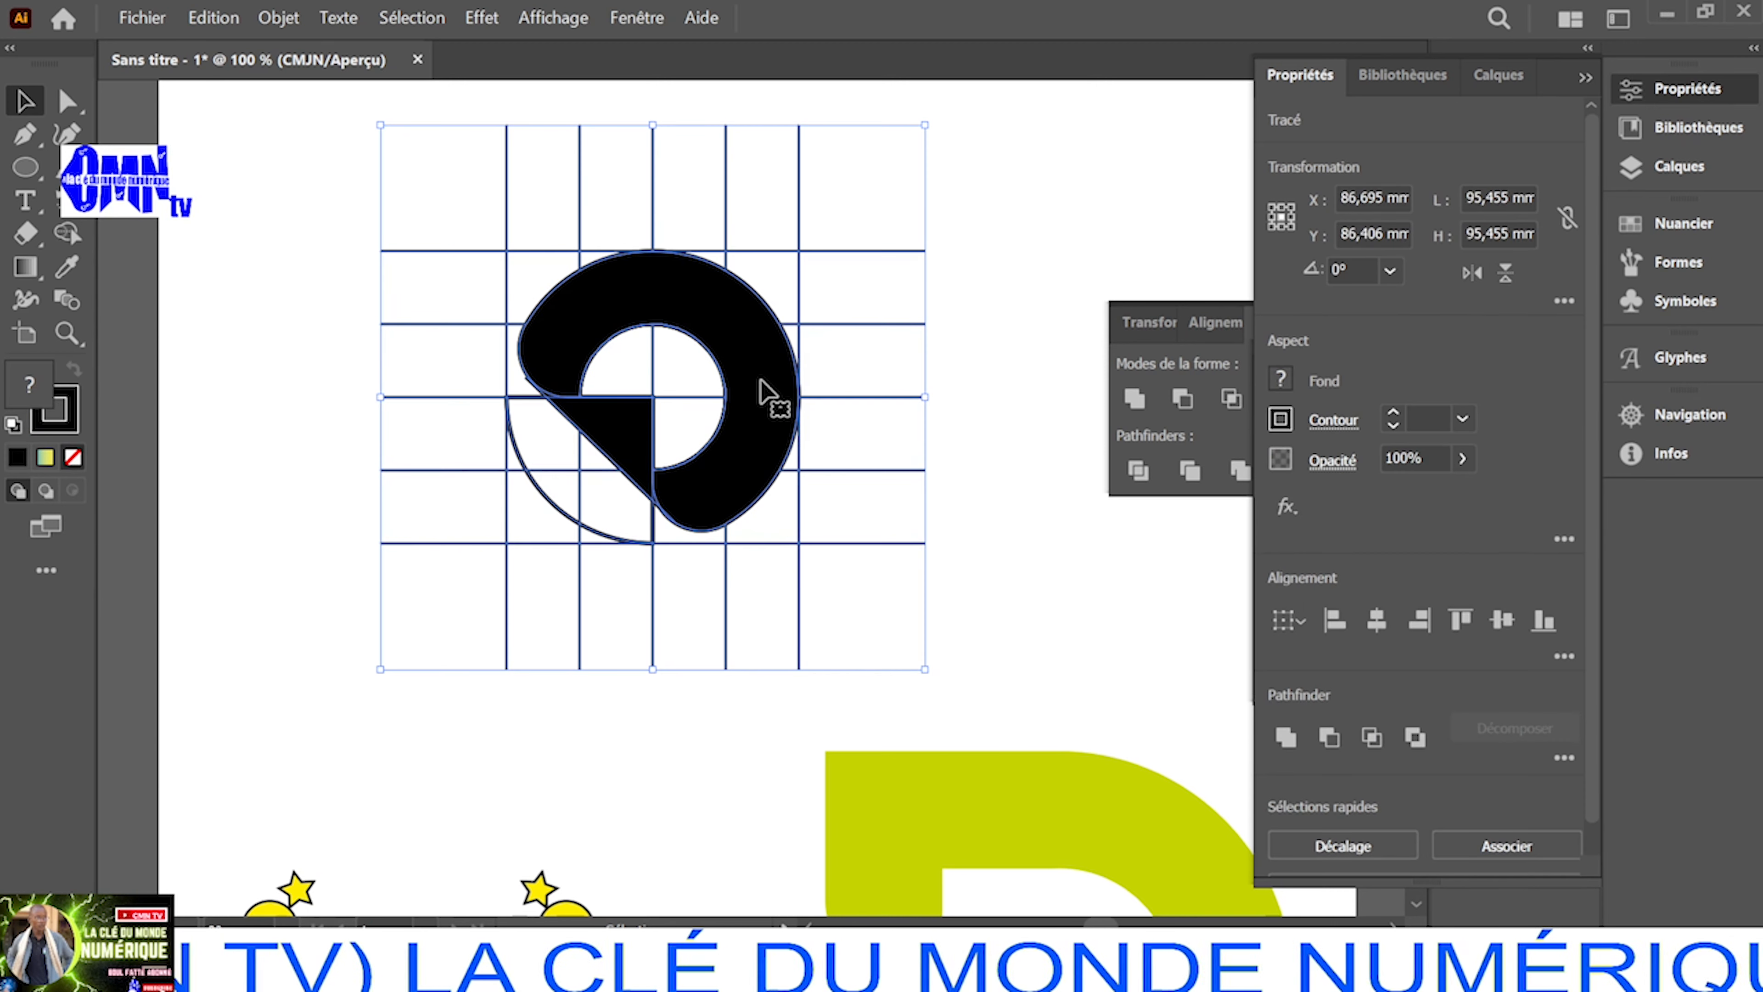
Delete the quarter-circle outline that fills the open corner beside the black triangle
{"action": "left_click", "coordinate": [1066, 563]}
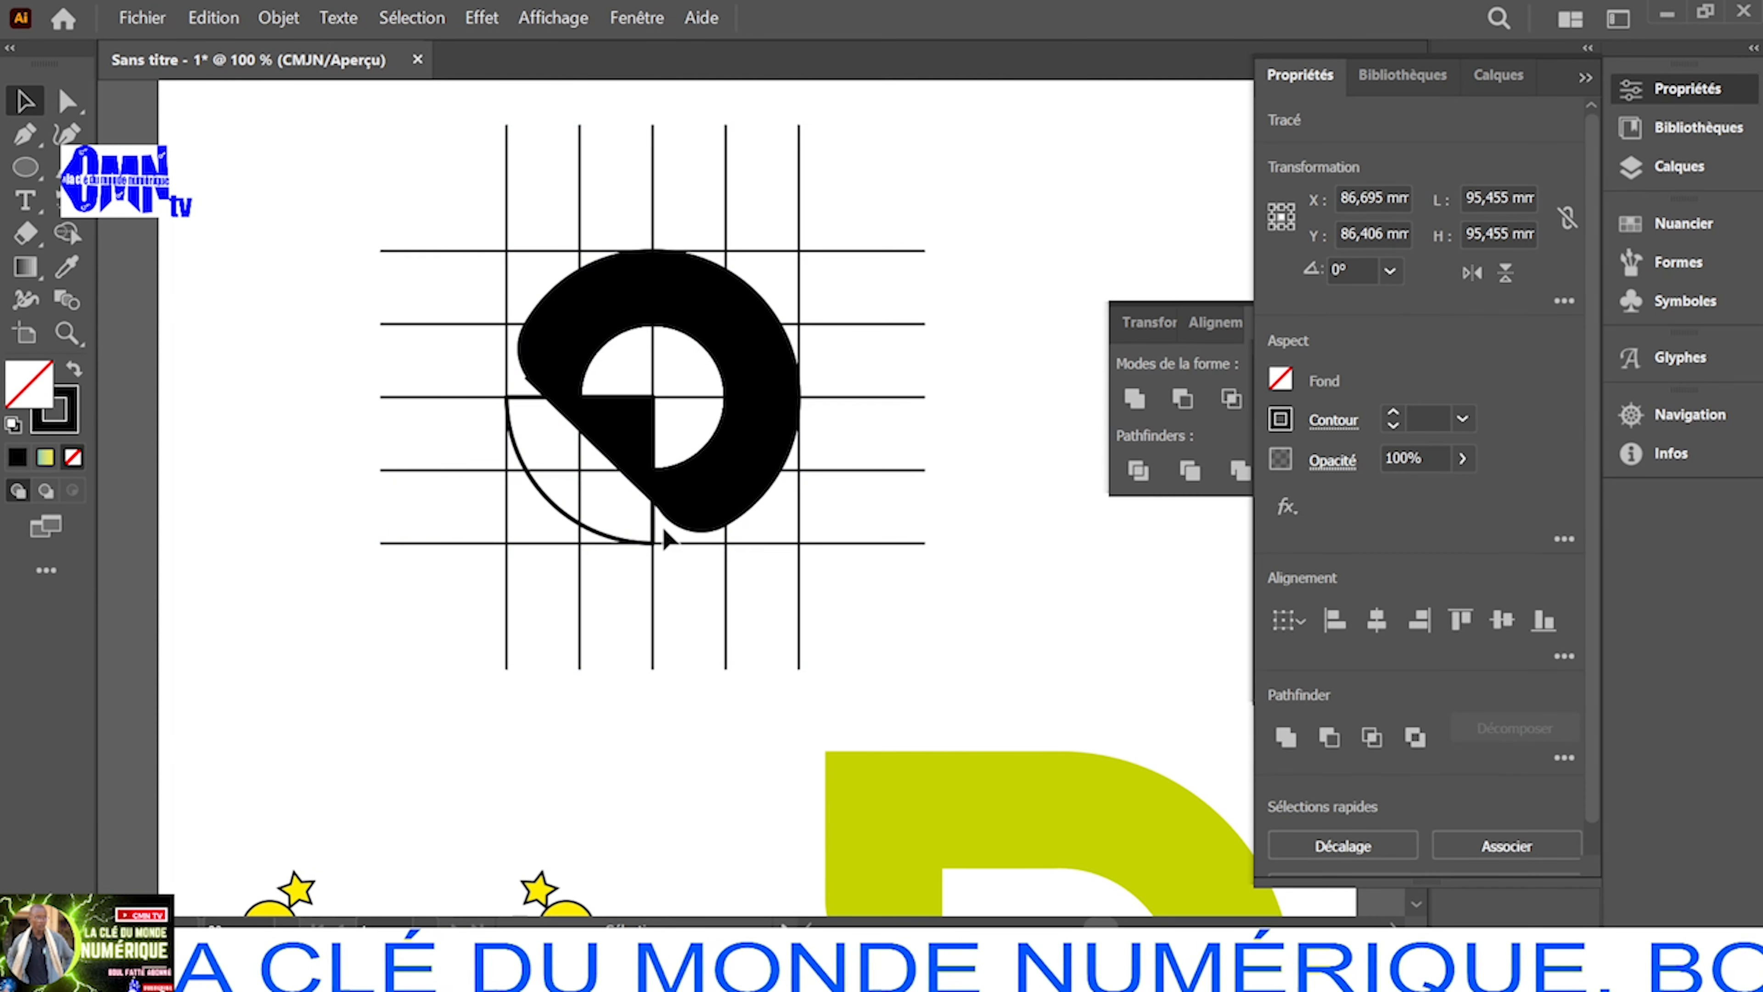
{"action": "left_click", "coordinate": [630, 544]}
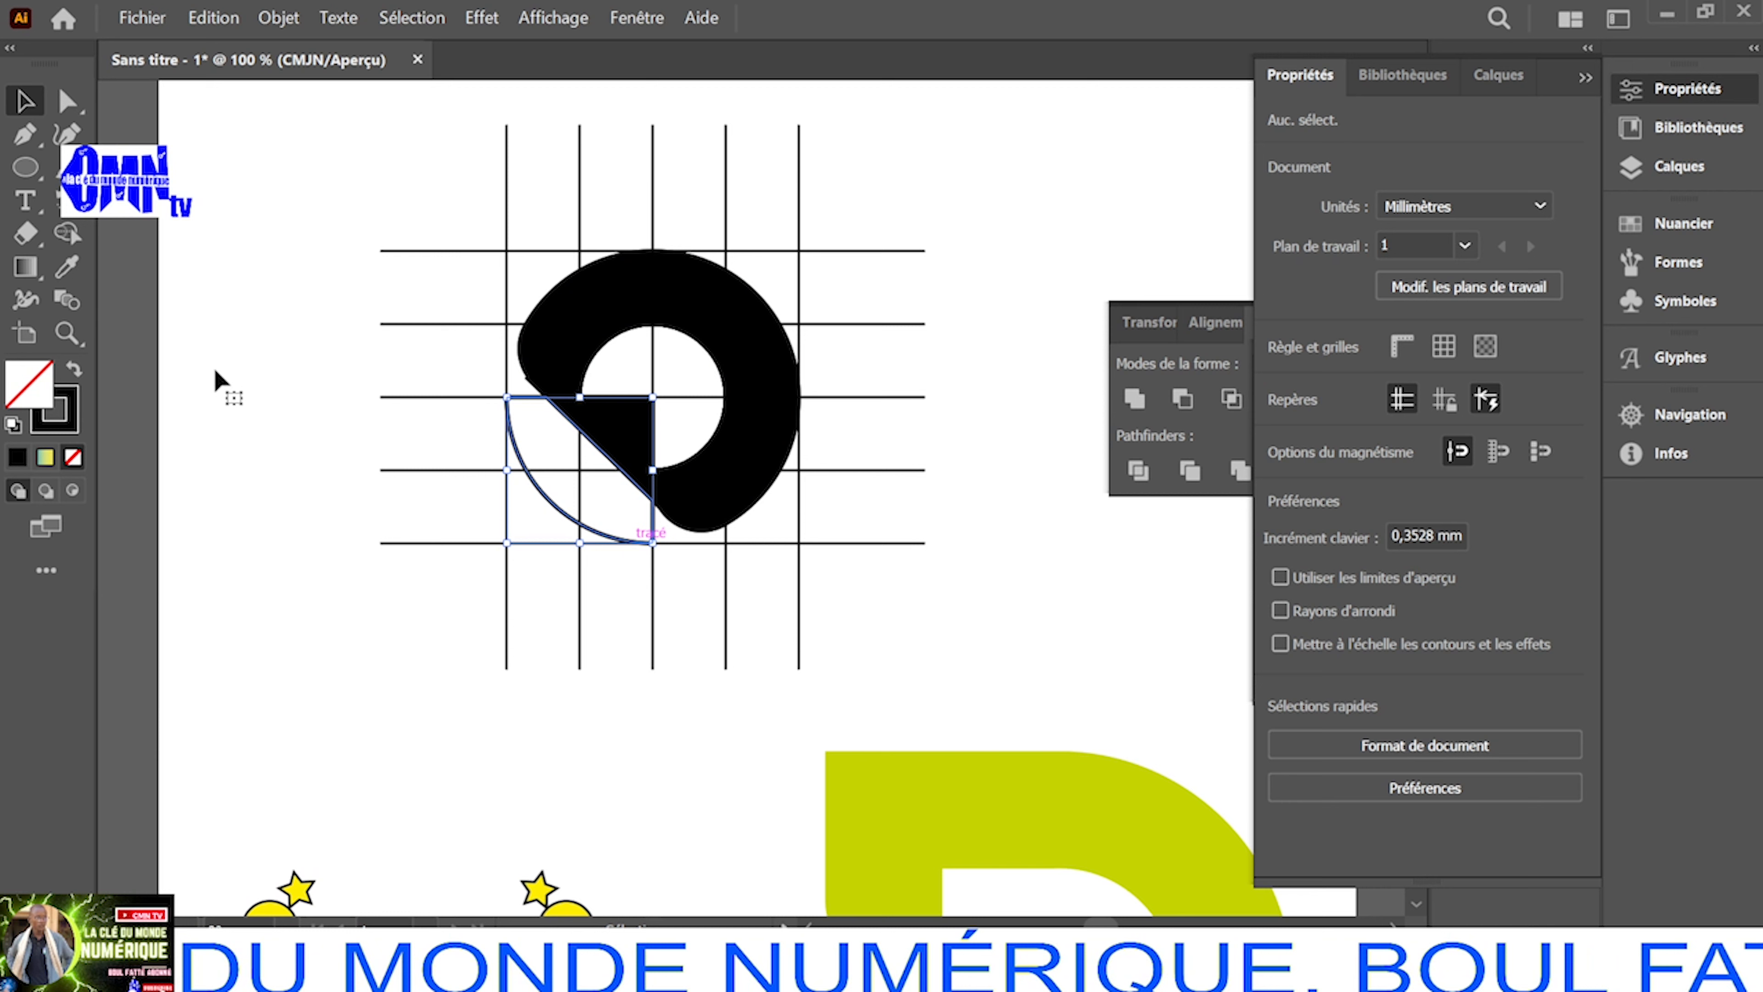
{"action": "key", "text": "Delete"}
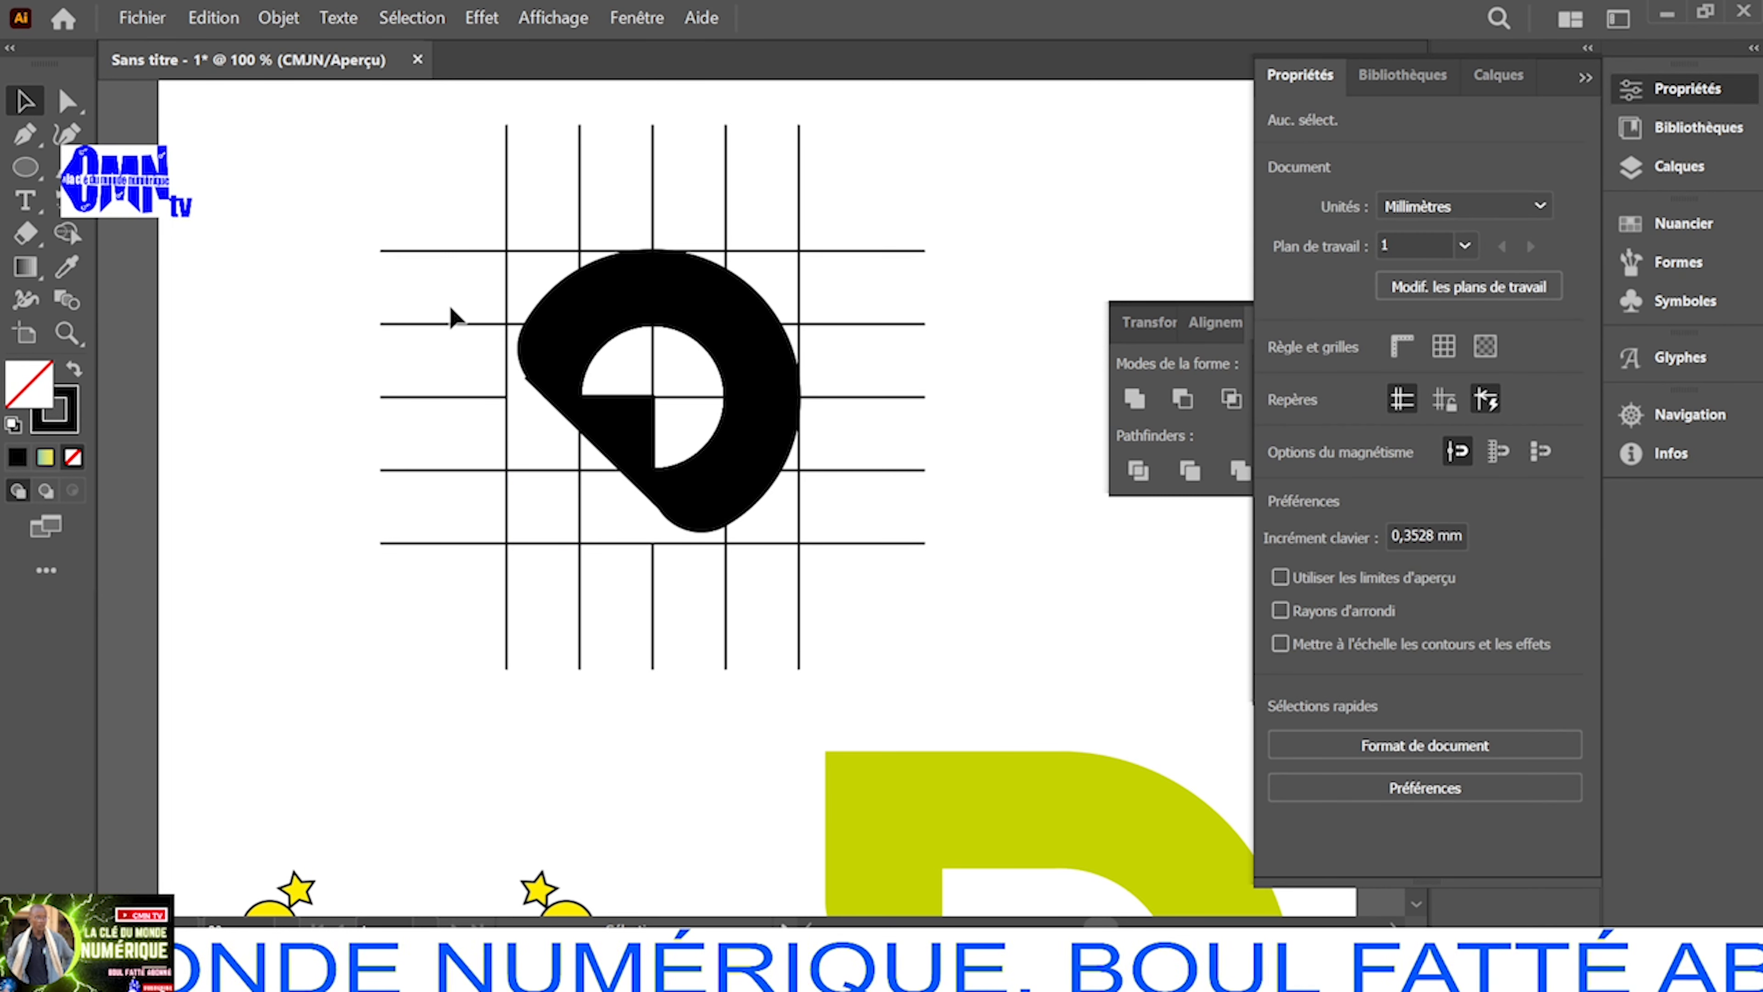
Remove the tiny stray path at the ring's upper rounded end and stretch the triangle's nearby corner to about 19.06 by 19.19 mm
{"action": "left_click", "coordinate": [534, 387]}
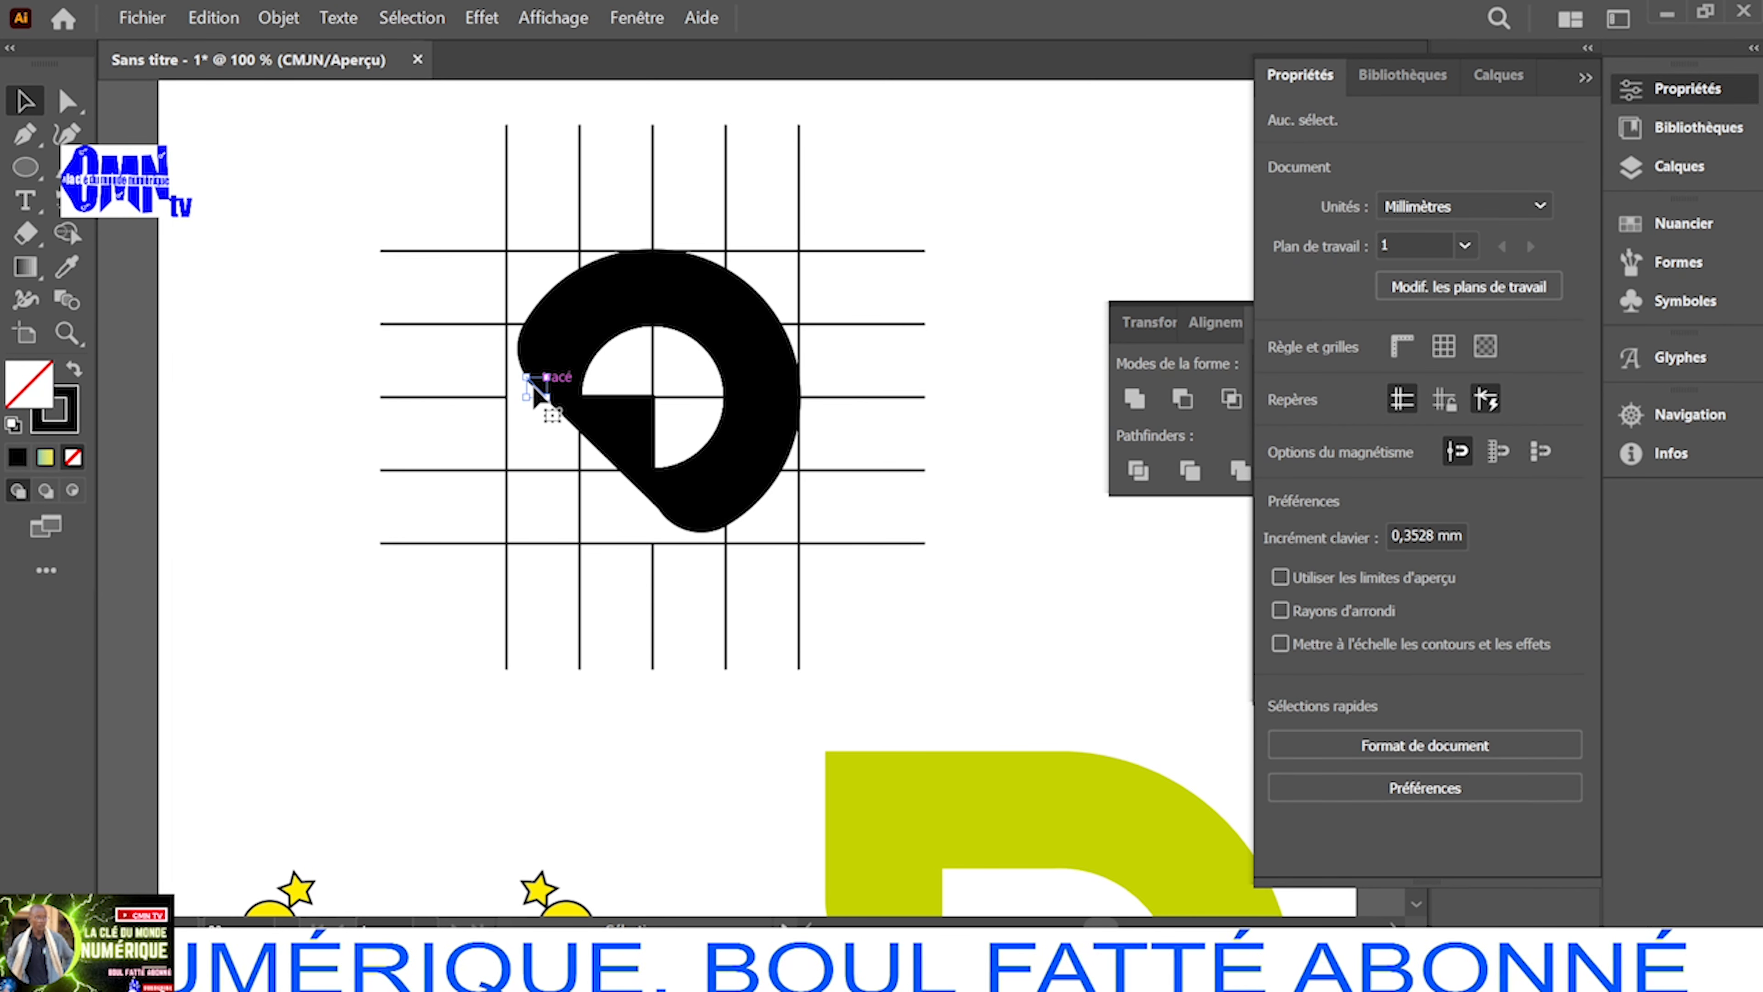
{"action": "left_click", "coordinate": [414, 394]}
{"action": "left_click", "coordinate": [578, 435]}
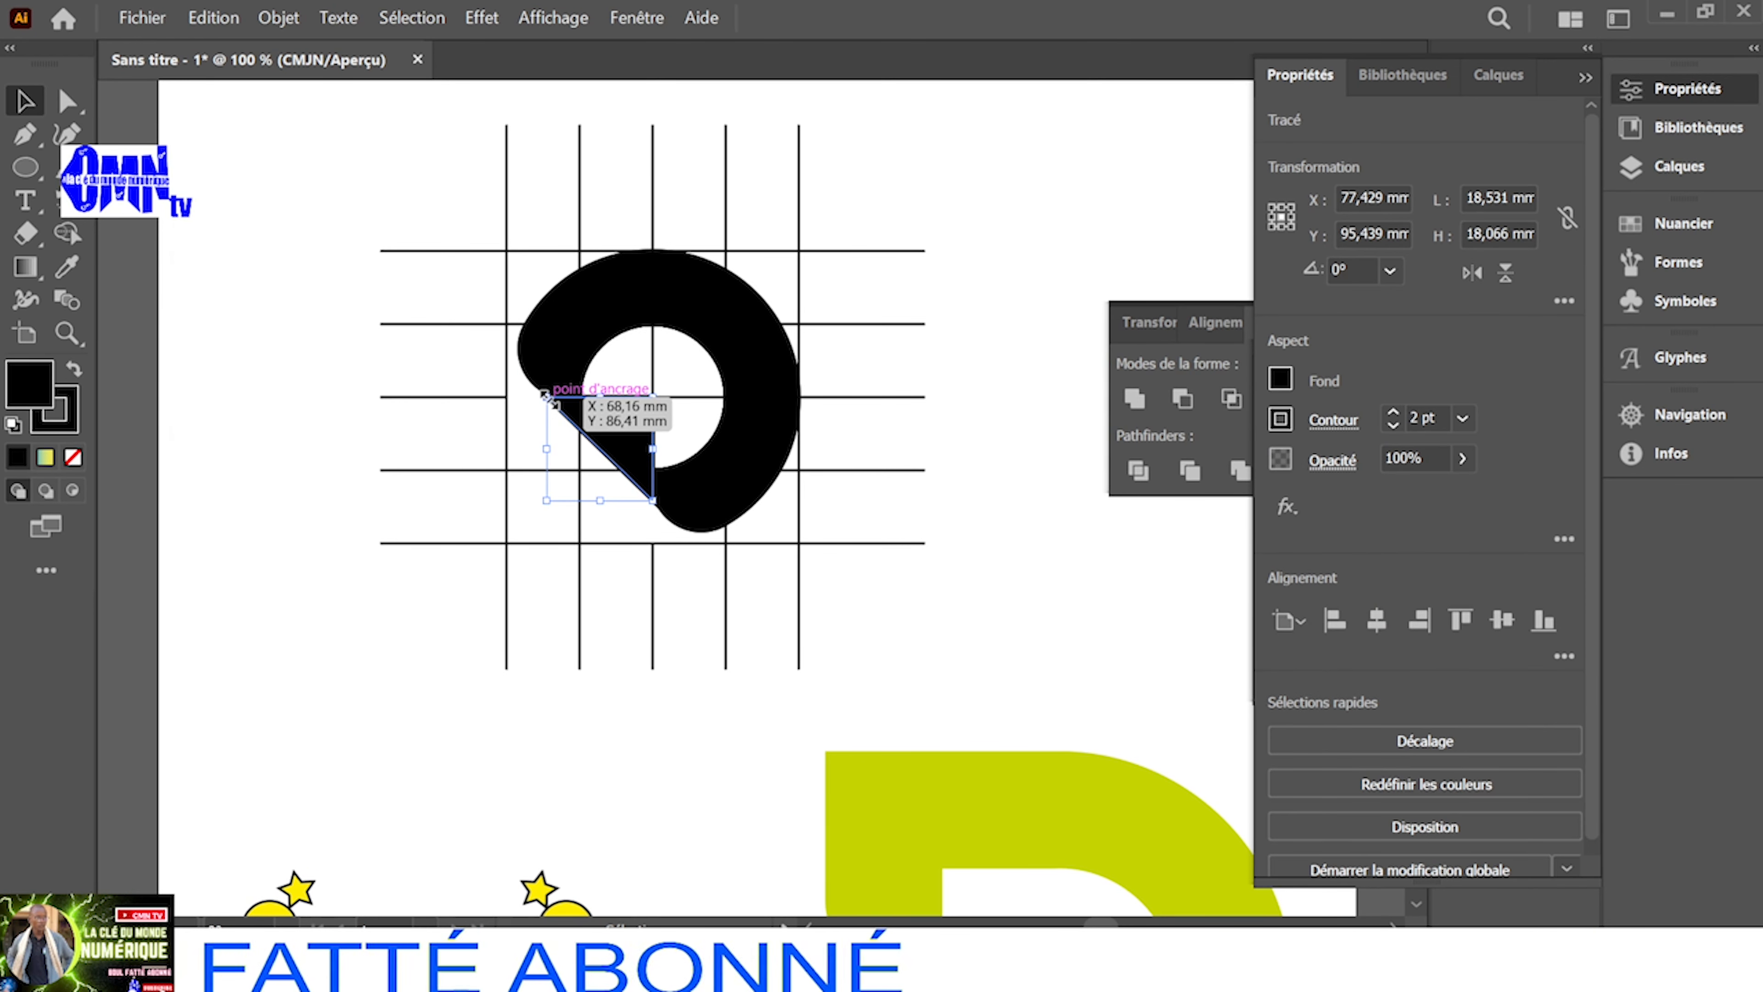
{"action": "left_click_drag", "start_coordinate": [546, 396], "coordinate": [543, 391]}
Delete all the horizontal and vertical grid lines that extend around the black ring
{"action": "left_click_drag", "start_coordinate": [883, 521], "coordinate": [910, 642]}
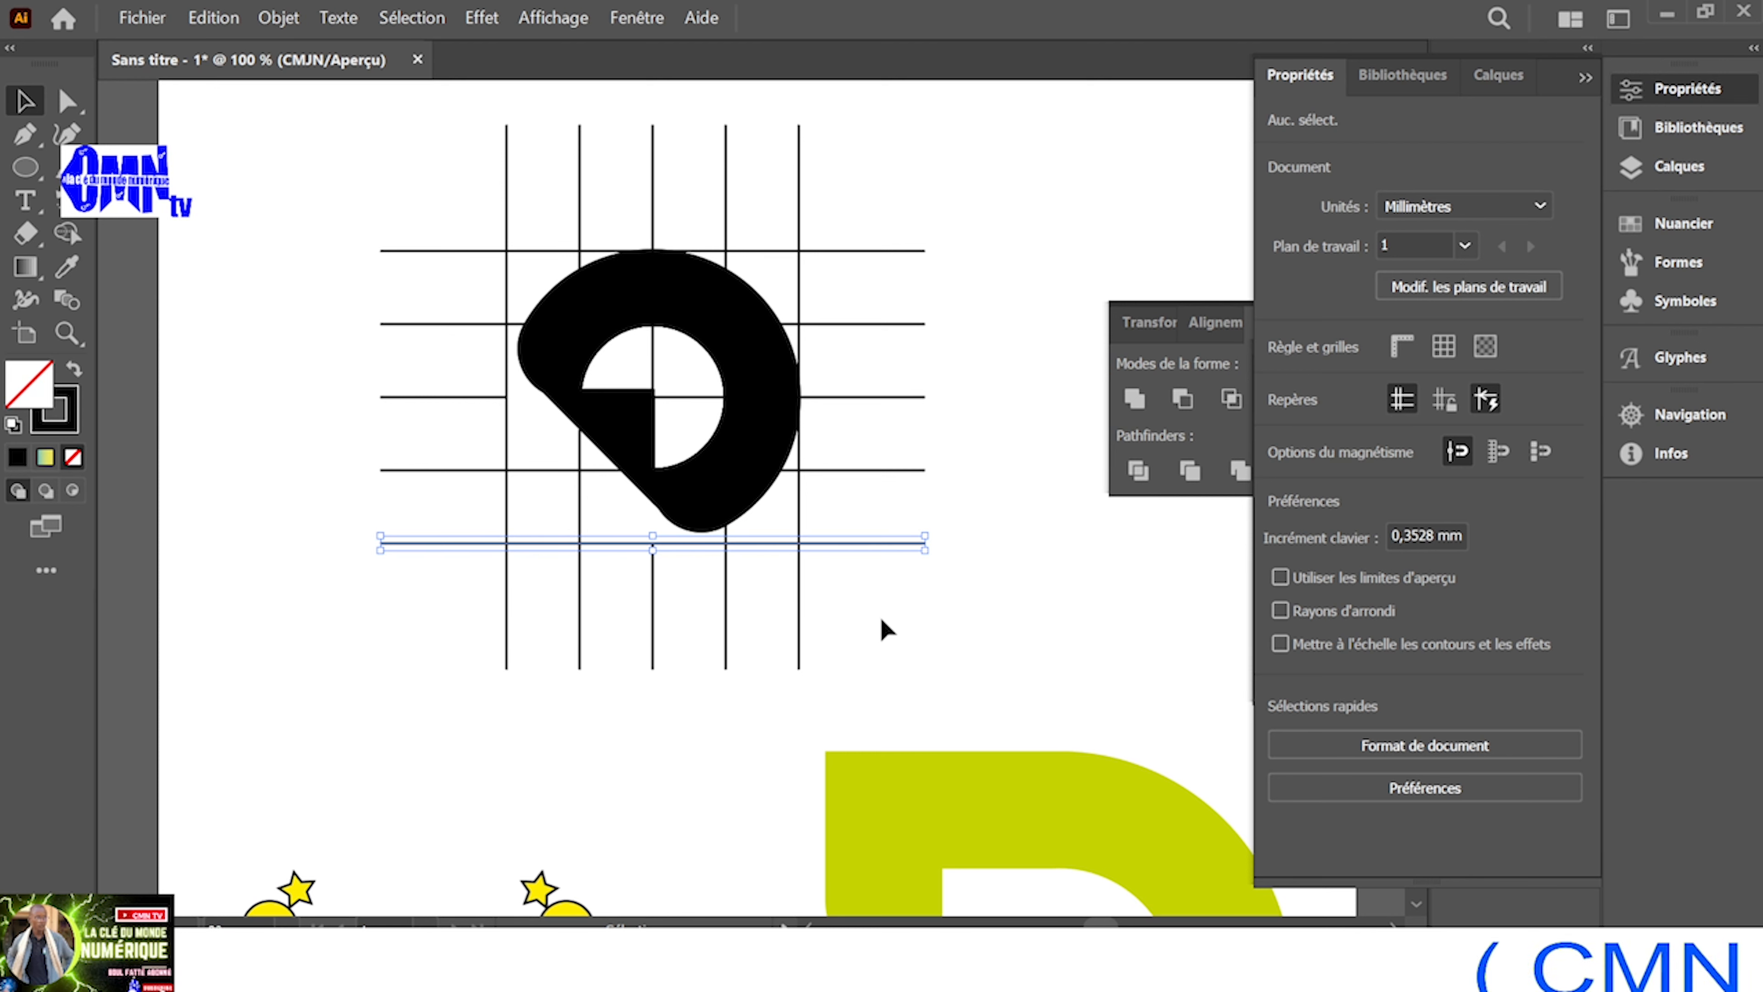
{"action": "key", "text": "Delete"}
{"action": "left_click_drag", "start_coordinate": [379, 634], "coordinate": [933, 734]}
{"action": "key", "text": "Delete"}
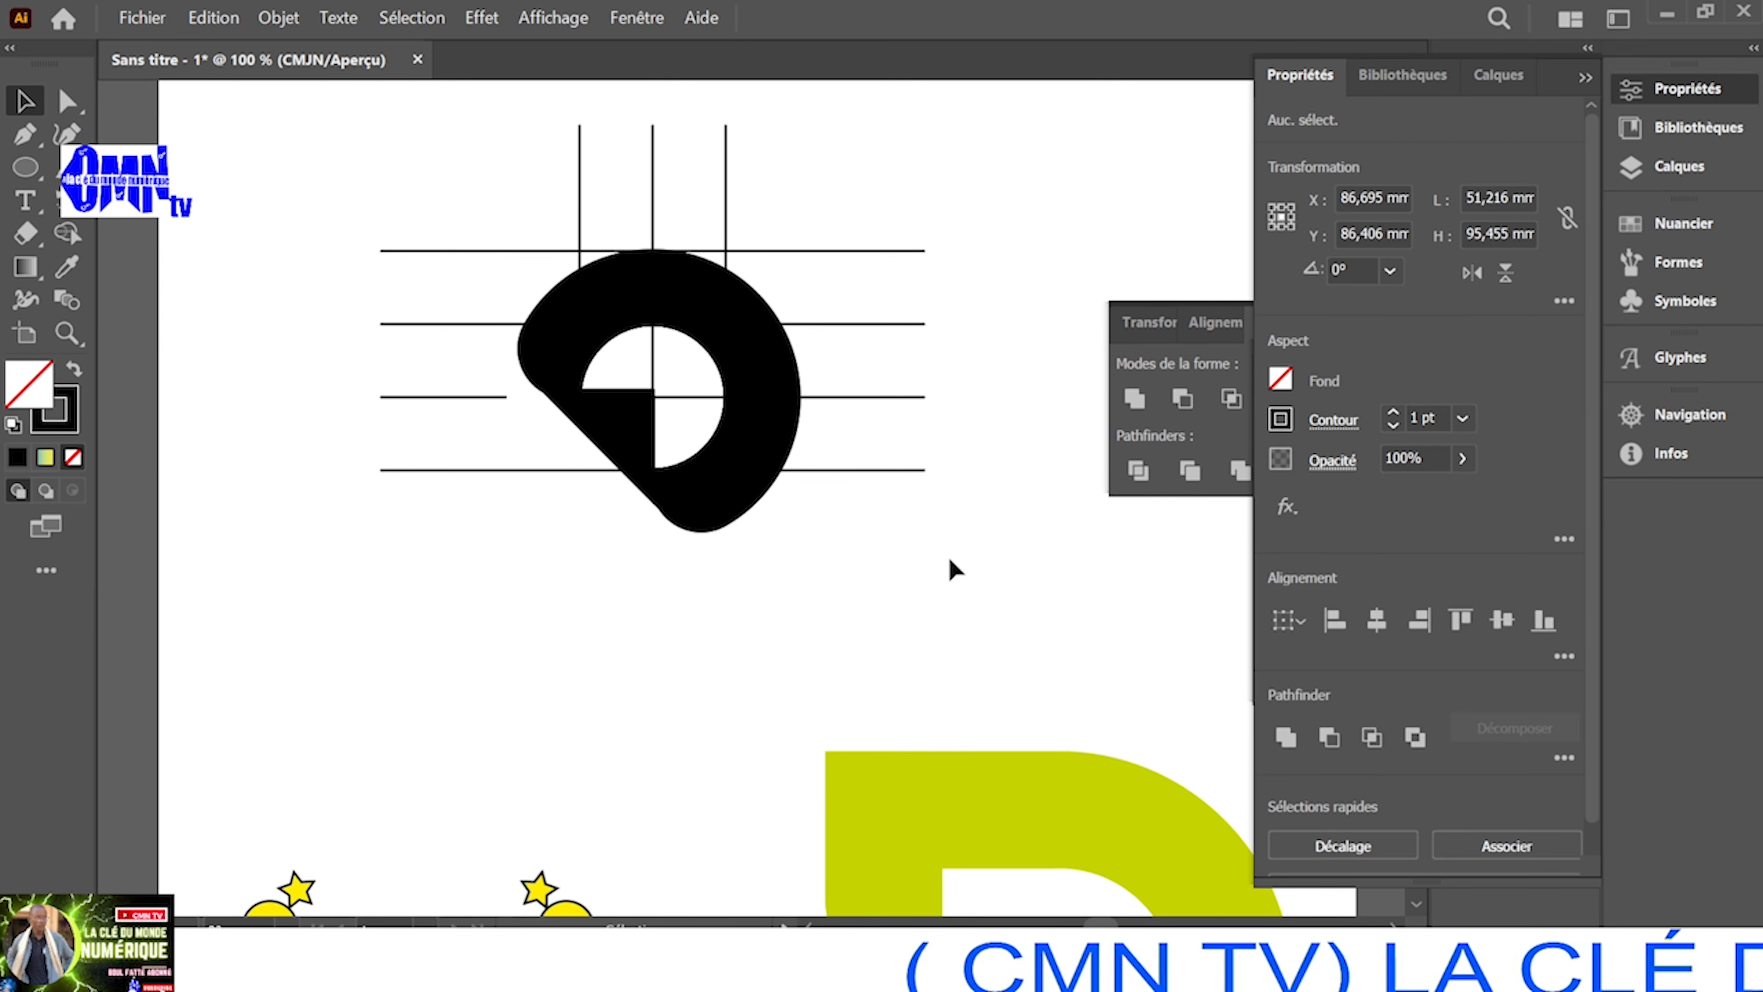
{"action": "left_click_drag", "start_coordinate": [948, 553], "coordinate": [429, 497]}
{"action": "key", "text": "Delete"}
{"action": "key", "text": "Delete"}
{"action": "key", "text": "Delete"}
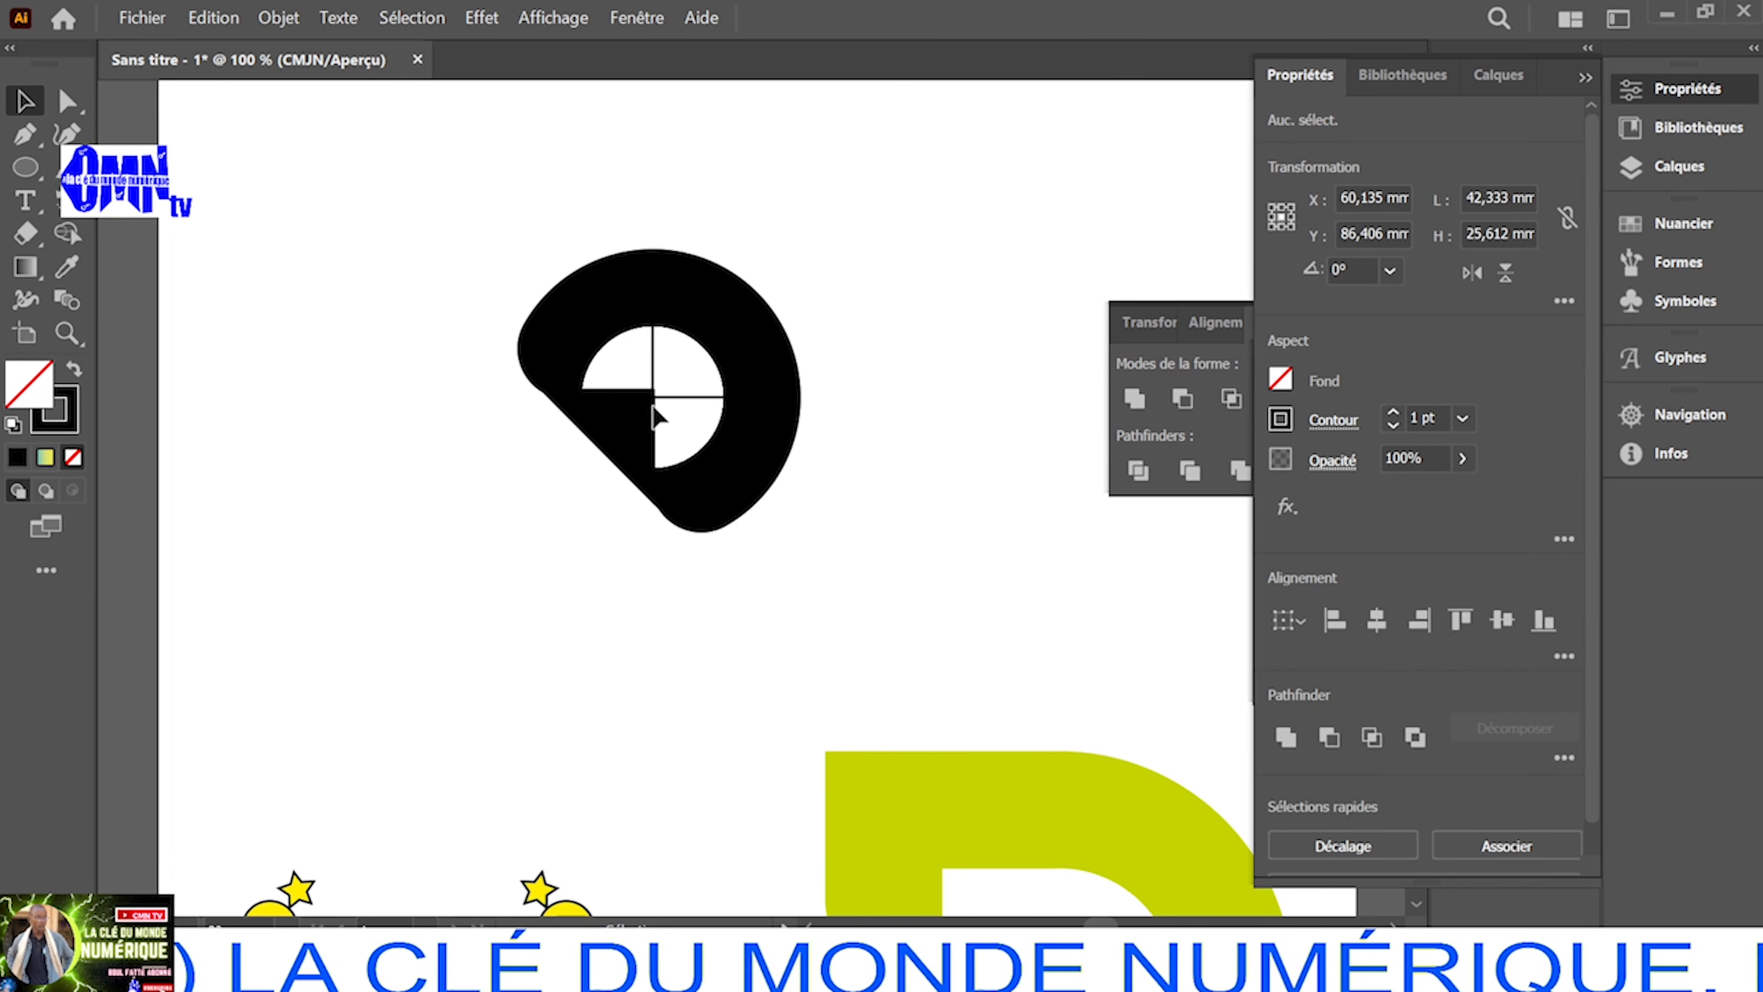
Delete the short horizontal and vertical line segments left inside the ring's hole
{"action": "left_click", "coordinate": [692, 398]}
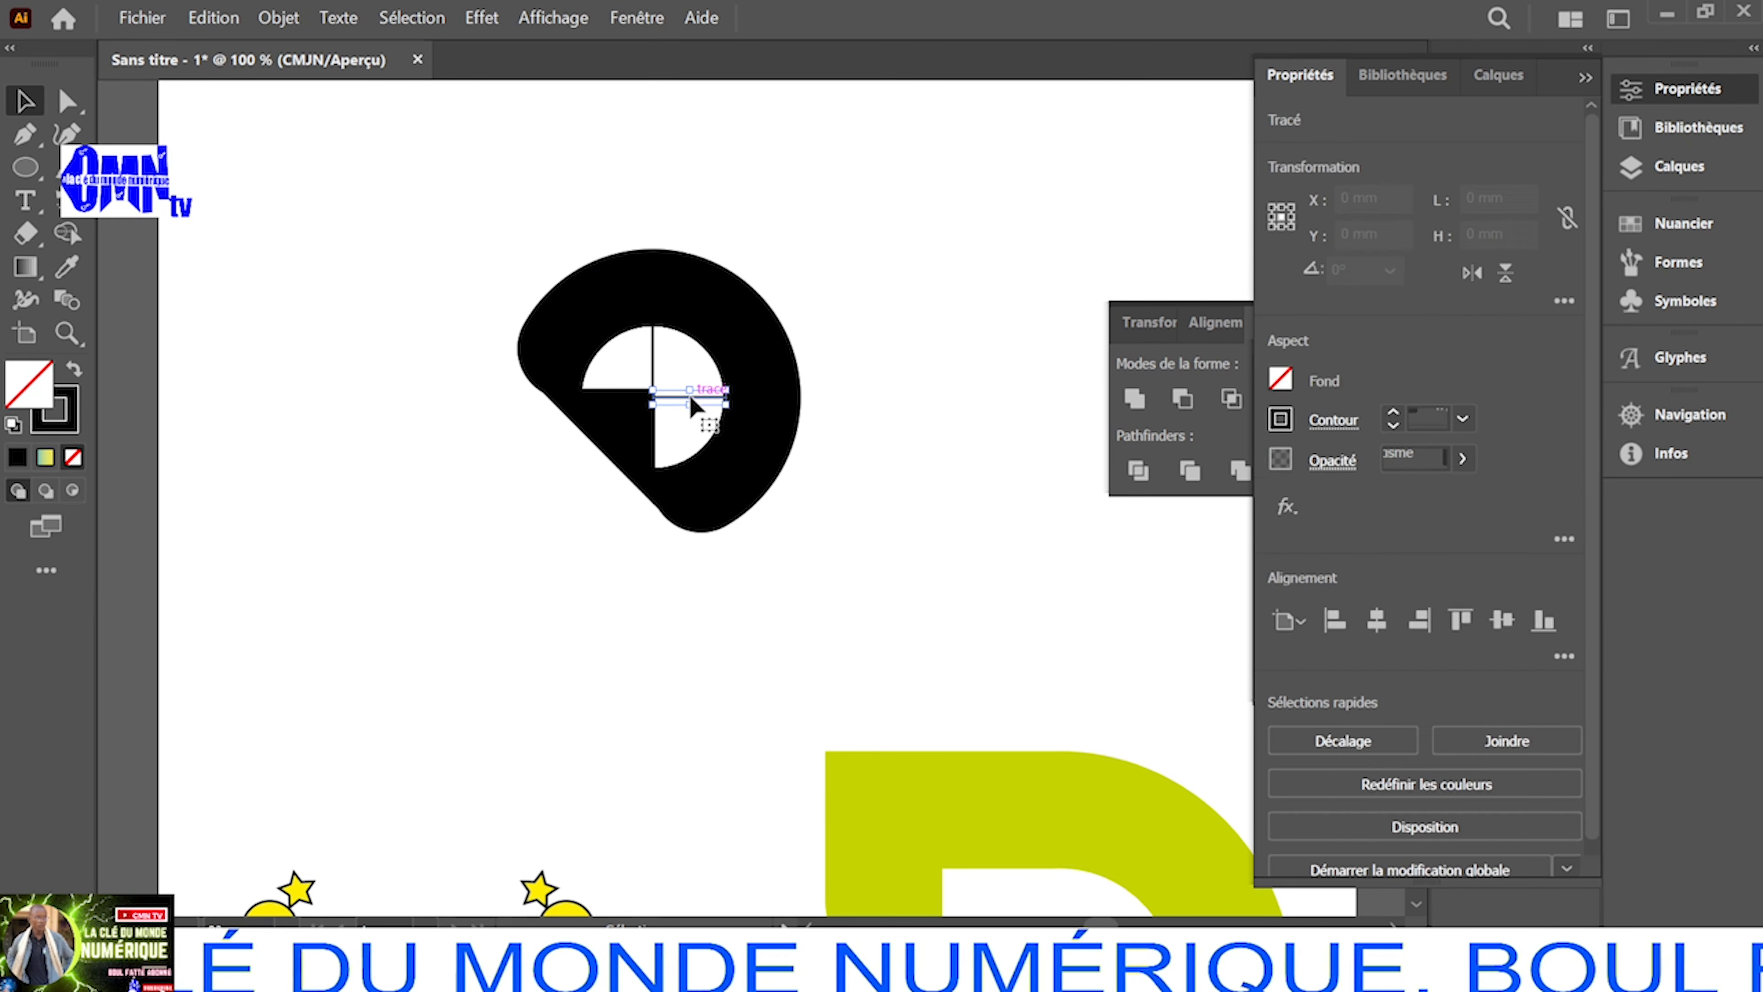
{"action": "key", "text": "Delete"}
{"action": "left_click", "coordinate": [655, 379]}
{"action": "key", "text": "Delete"}
Select the black triangle and reduce its stroke weight until it has no stroke
{"action": "left_click", "coordinate": [639, 416]}
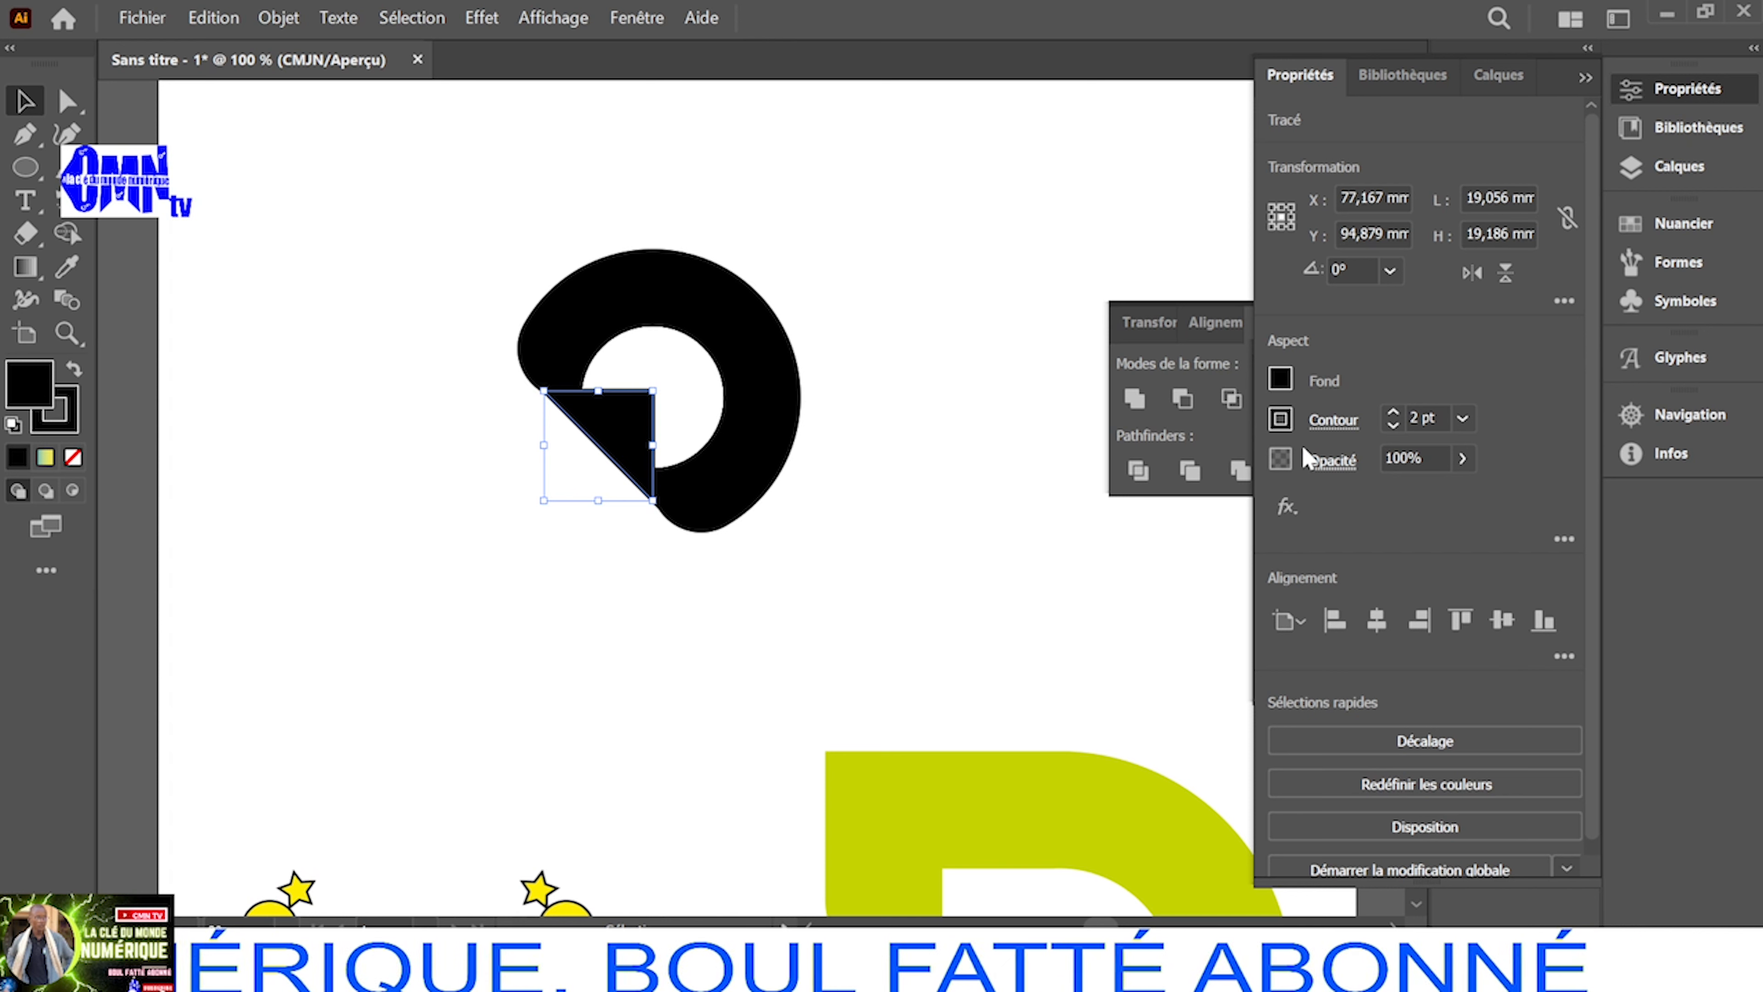
{"action": "left_click", "coordinate": [1281, 419]}
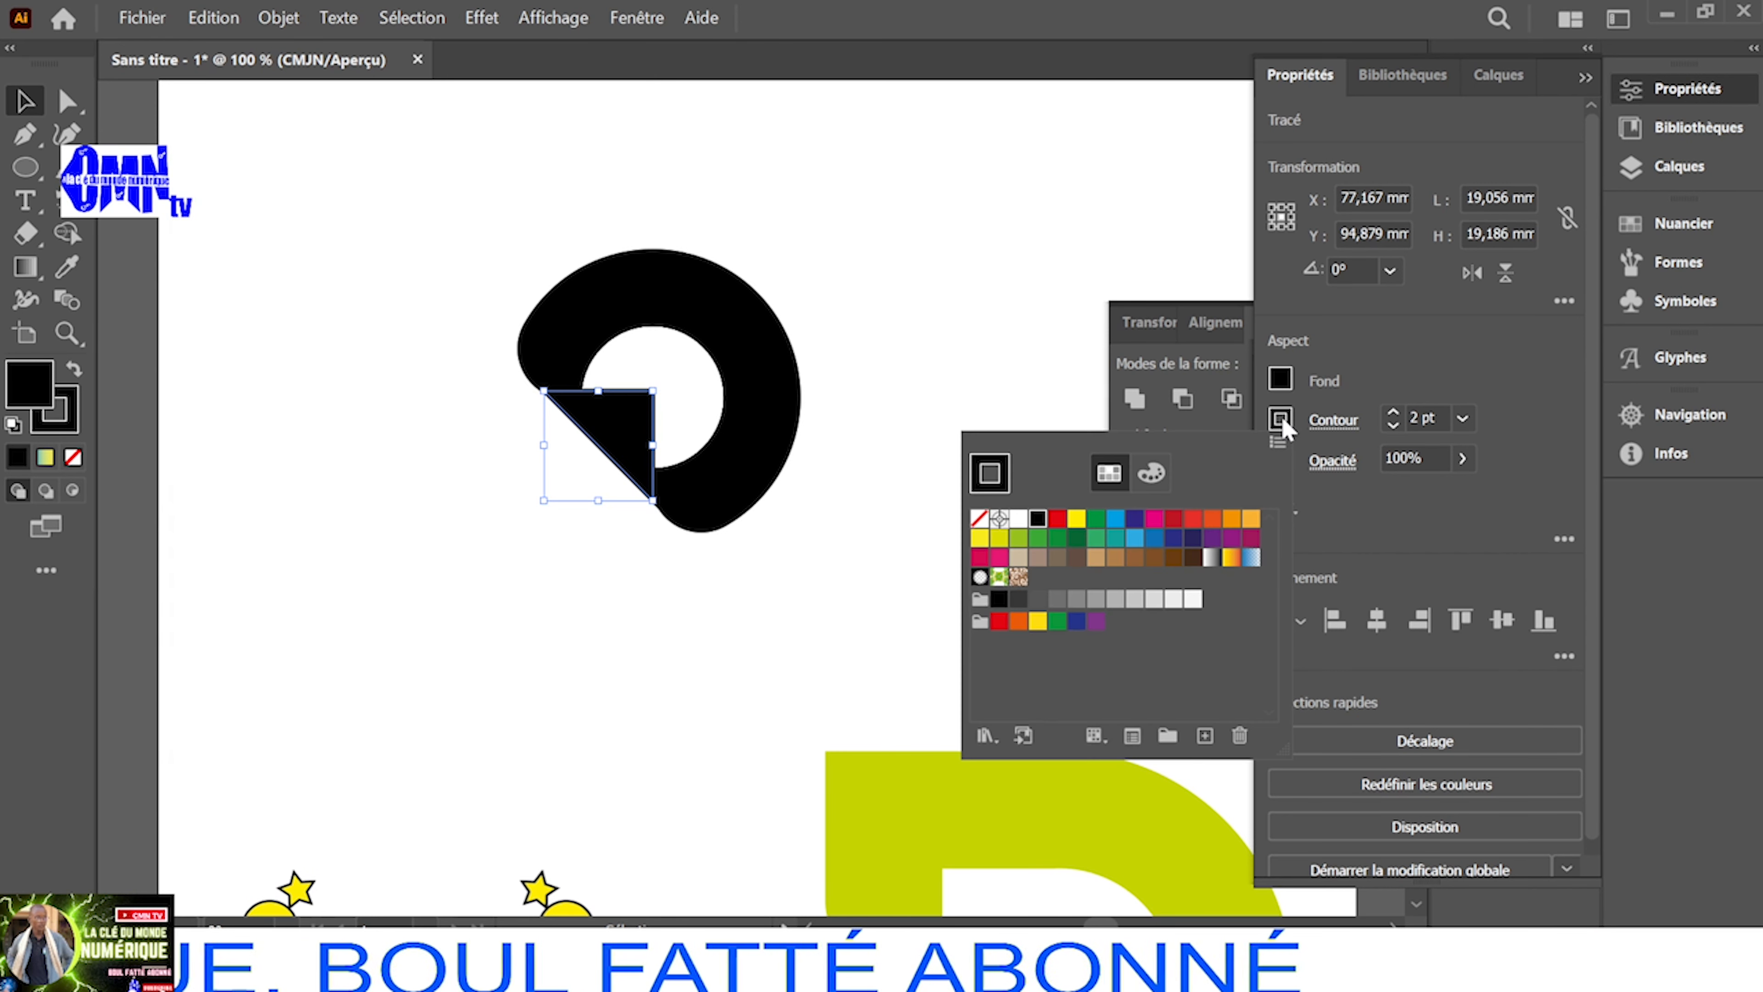
{"action": "left_click", "coordinate": [1280, 378]}
{"action": "left_click", "coordinate": [1281, 378]}
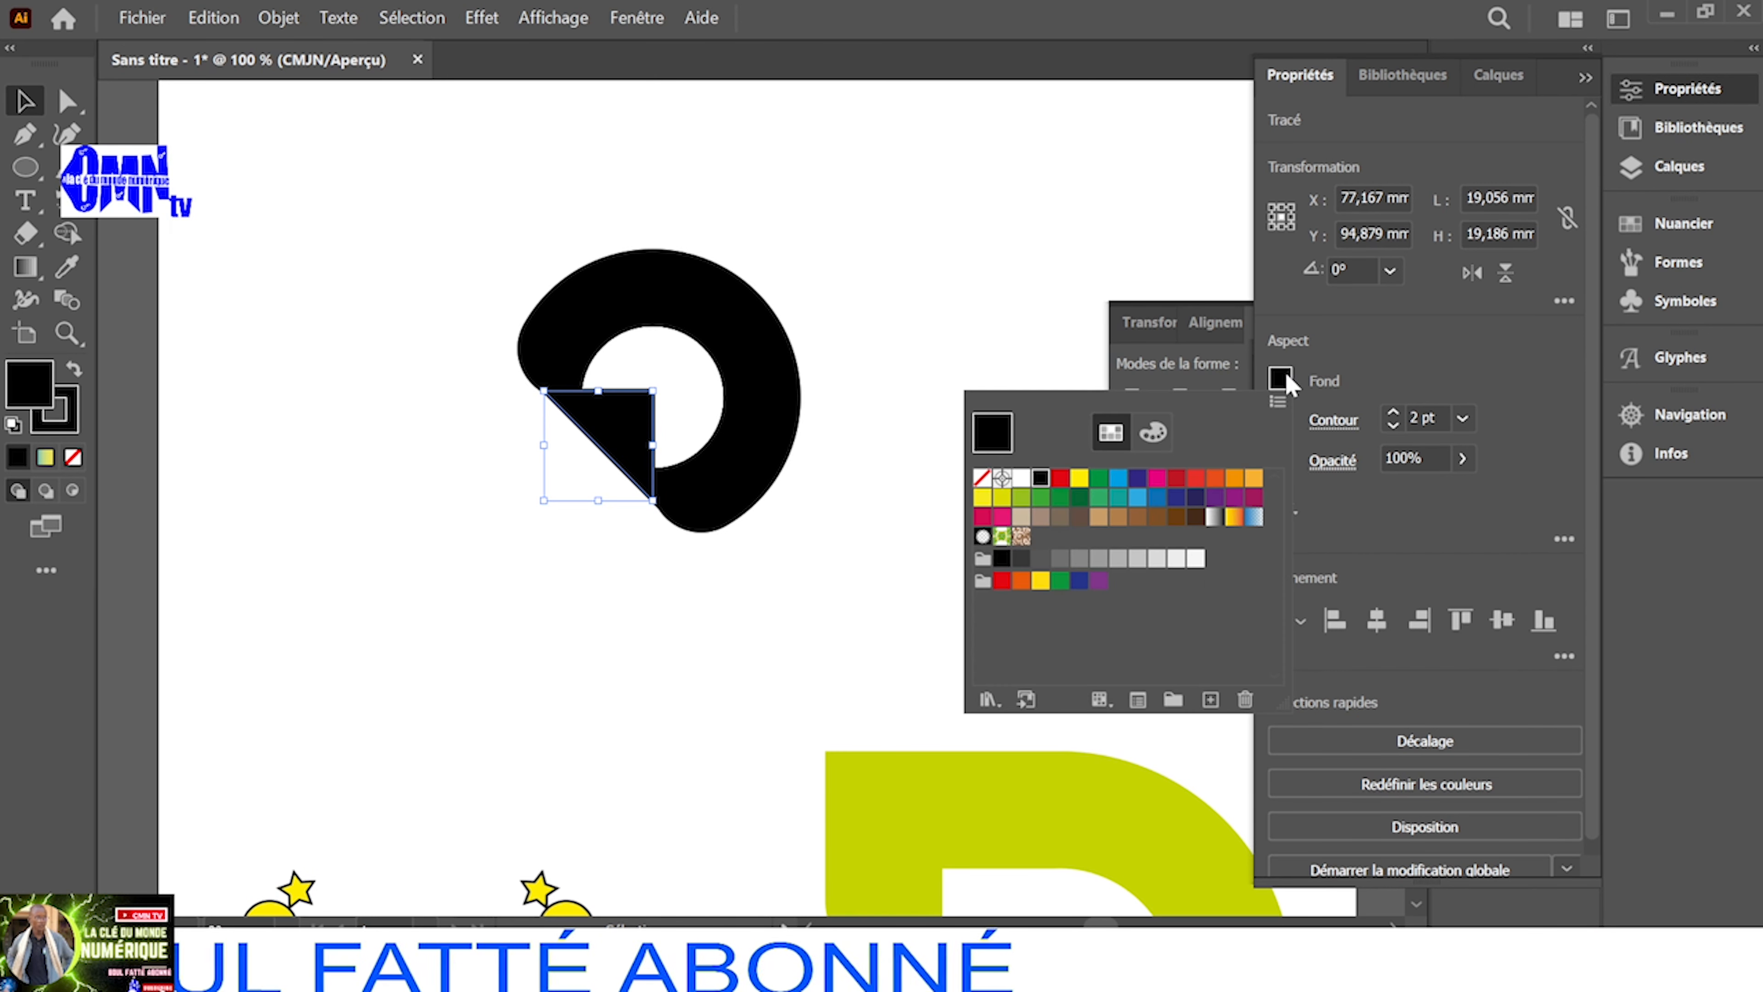
{"action": "left_click", "coordinate": [1374, 384]}
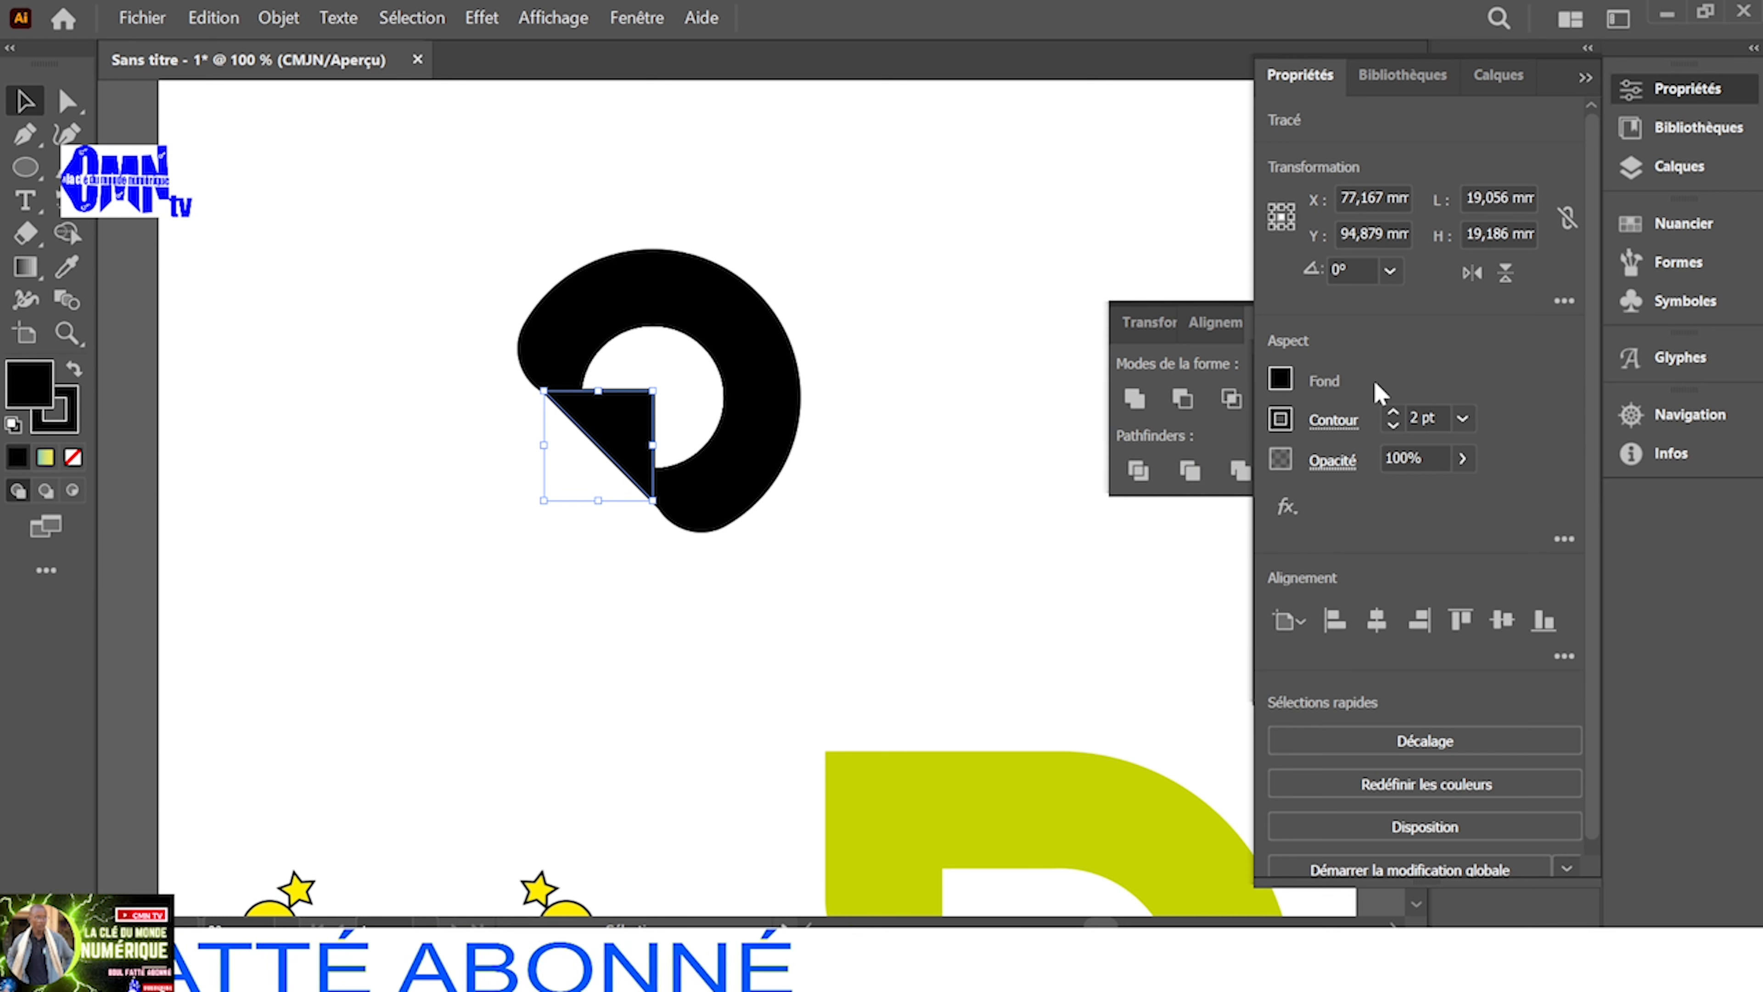
{"action": "left_click", "coordinate": [1393, 425]}
{"action": "left_click", "coordinate": [1393, 426]}
{"action": "left_click", "coordinate": [1394, 426]}
{"action": "left_click", "coordinate": [1393, 425]}
{"action": "left_click", "coordinate": [1393, 425]}
Fill the triangle with the Fondu de ciel gradient and recolour its first stop teal, 00A8AA
{"action": "left_click", "coordinate": [1279, 386]}
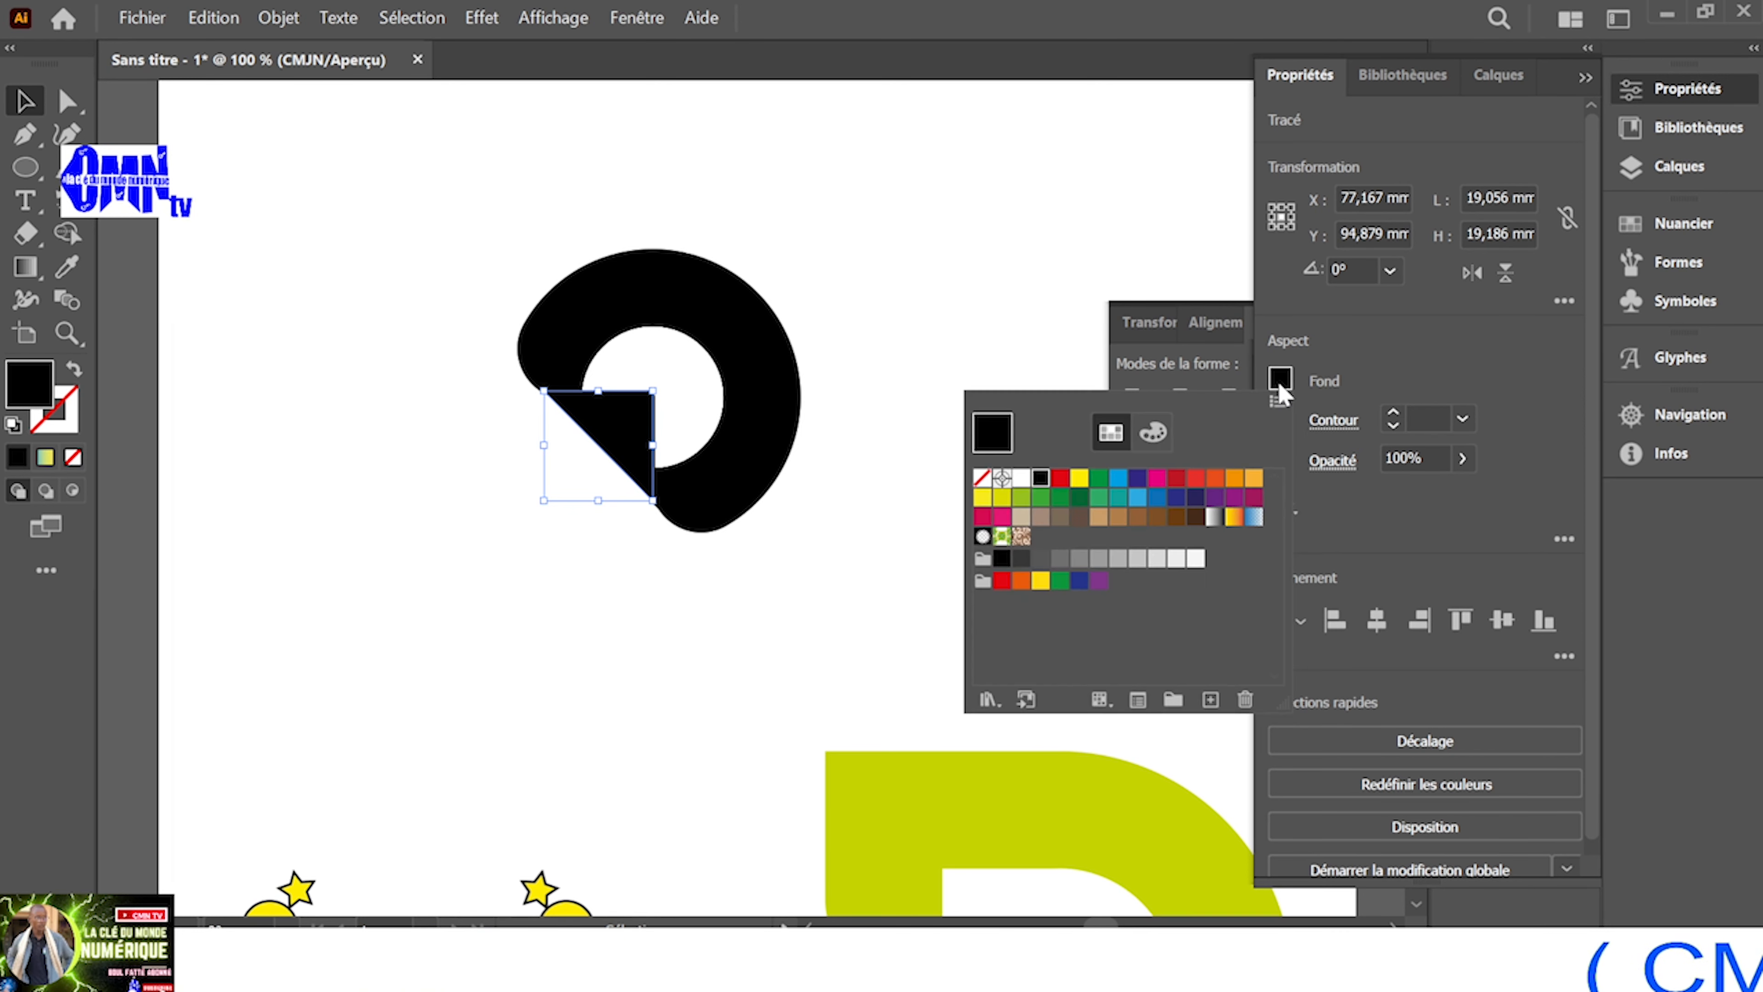
{"action": "left_click", "coordinate": [1252, 518]}
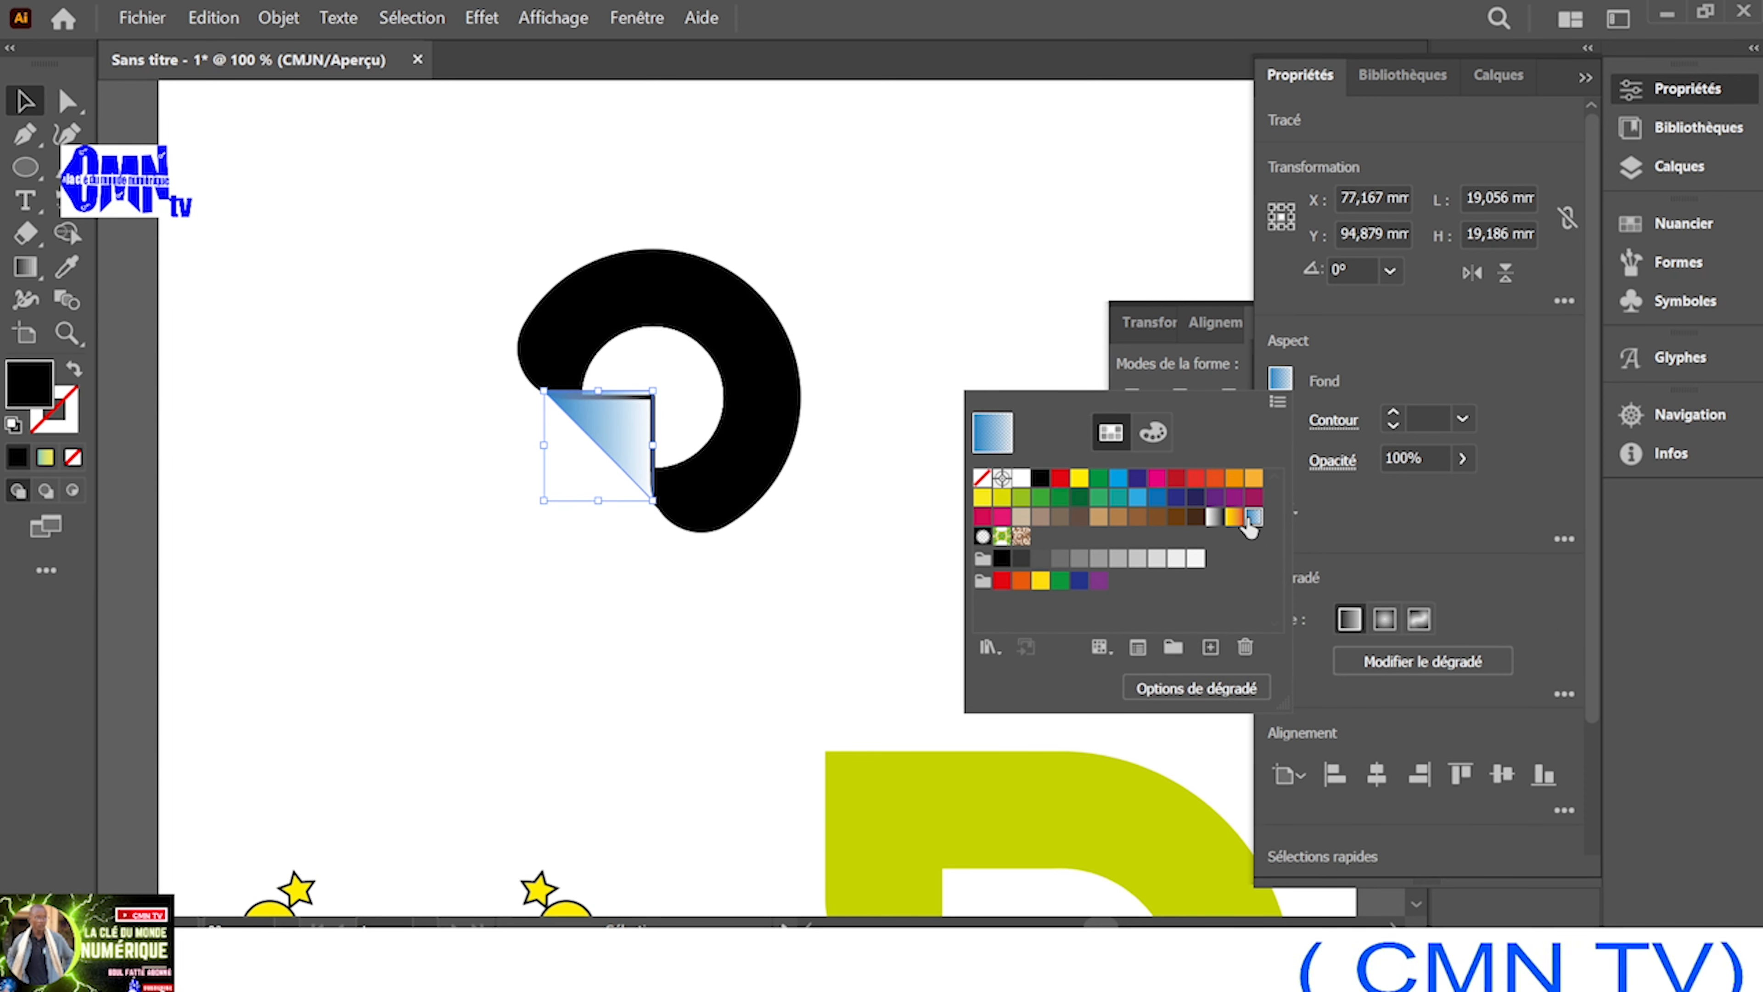
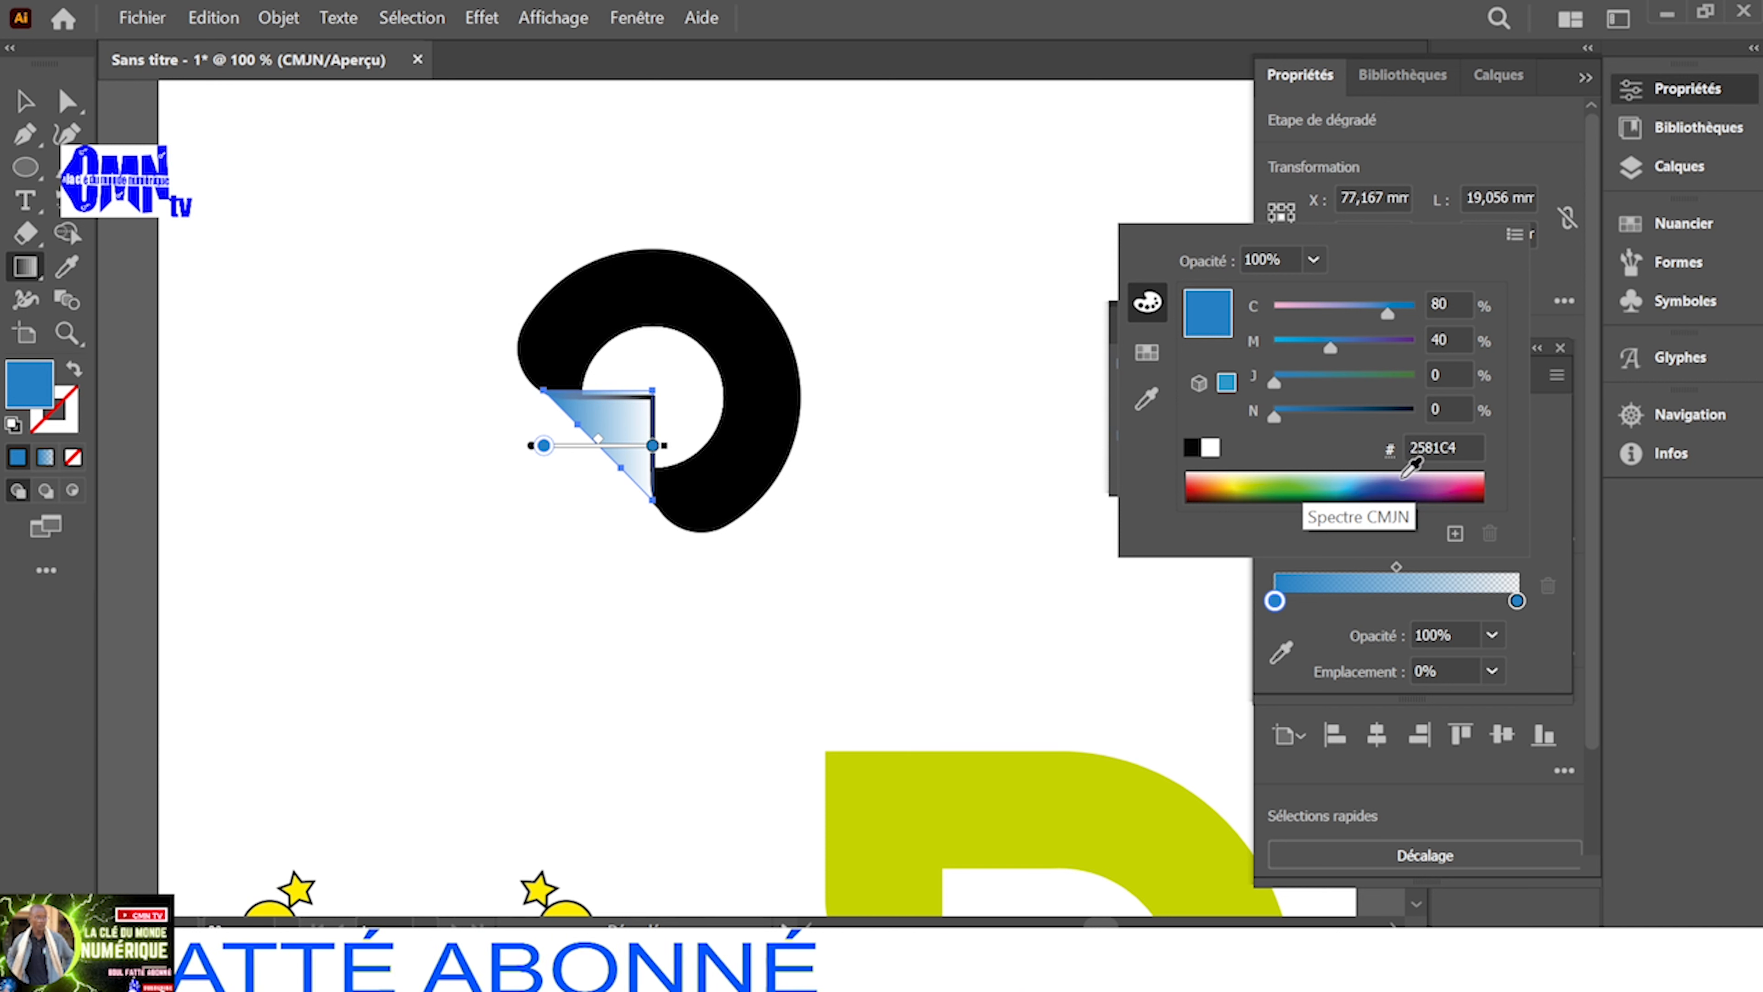
{"action": "left_click", "coordinate": [1336, 489]}
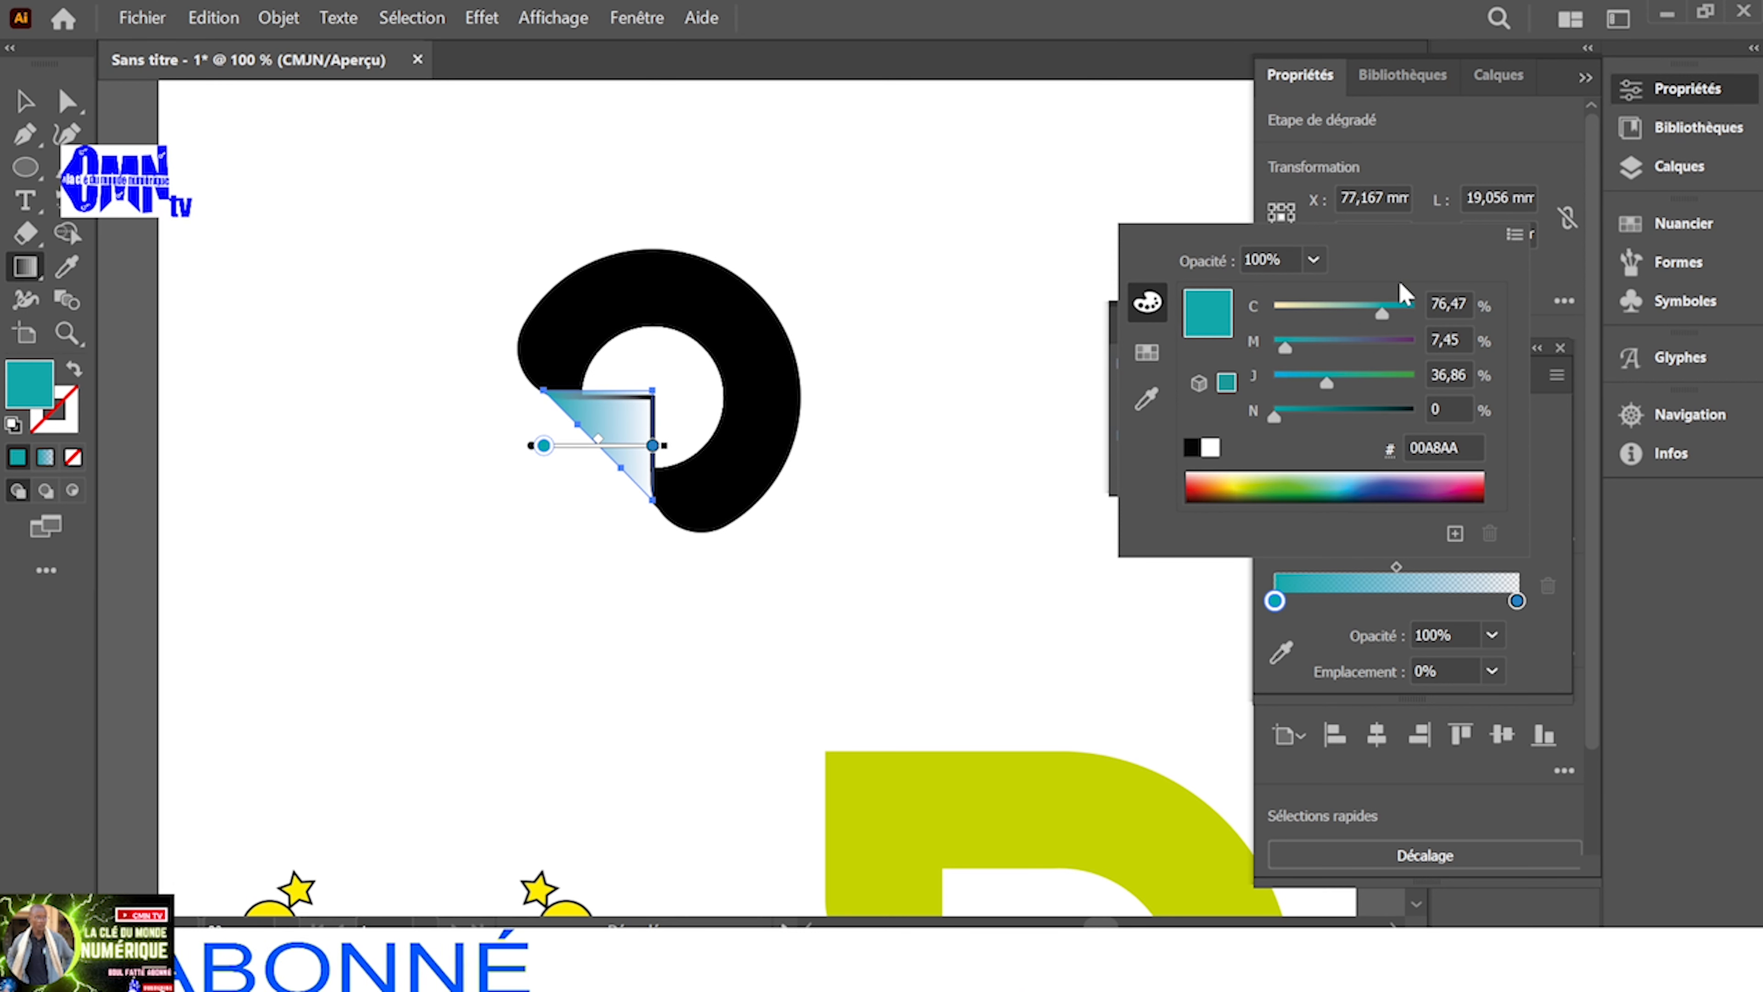
{"action": "left_click", "coordinate": [1156, 191]}
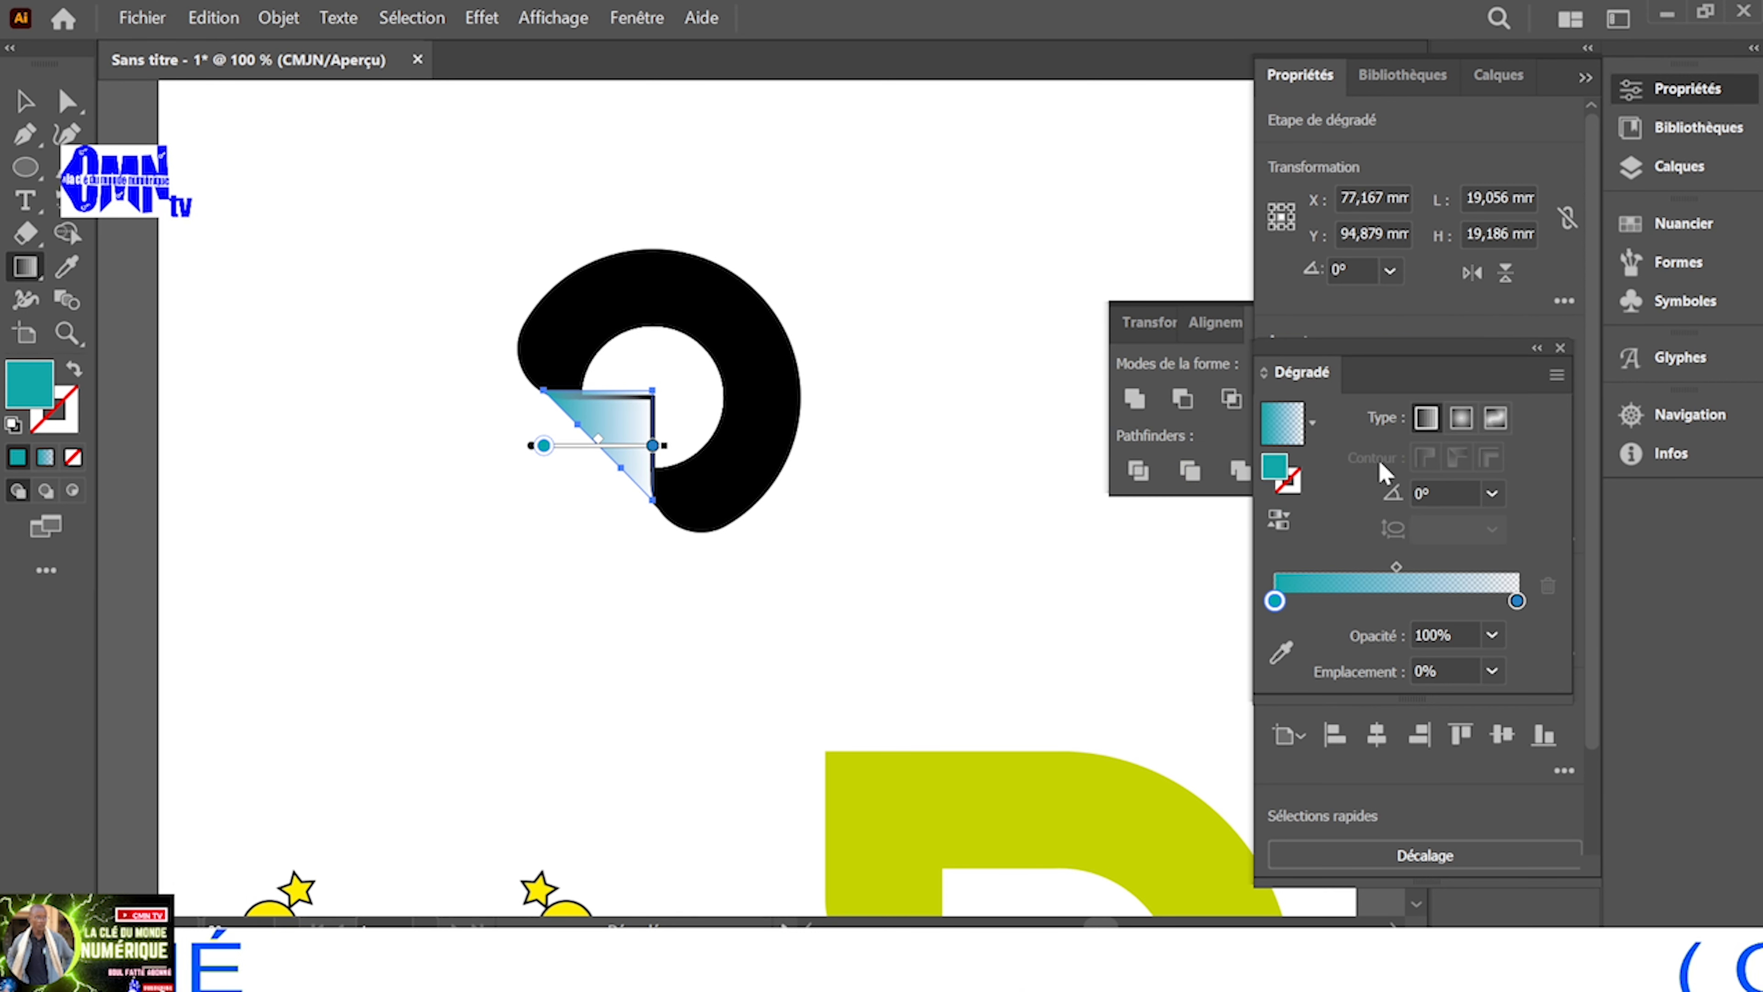
{"action": "left_click", "coordinate": [25, 102]}
{"action": "left_click", "coordinate": [667, 431]}
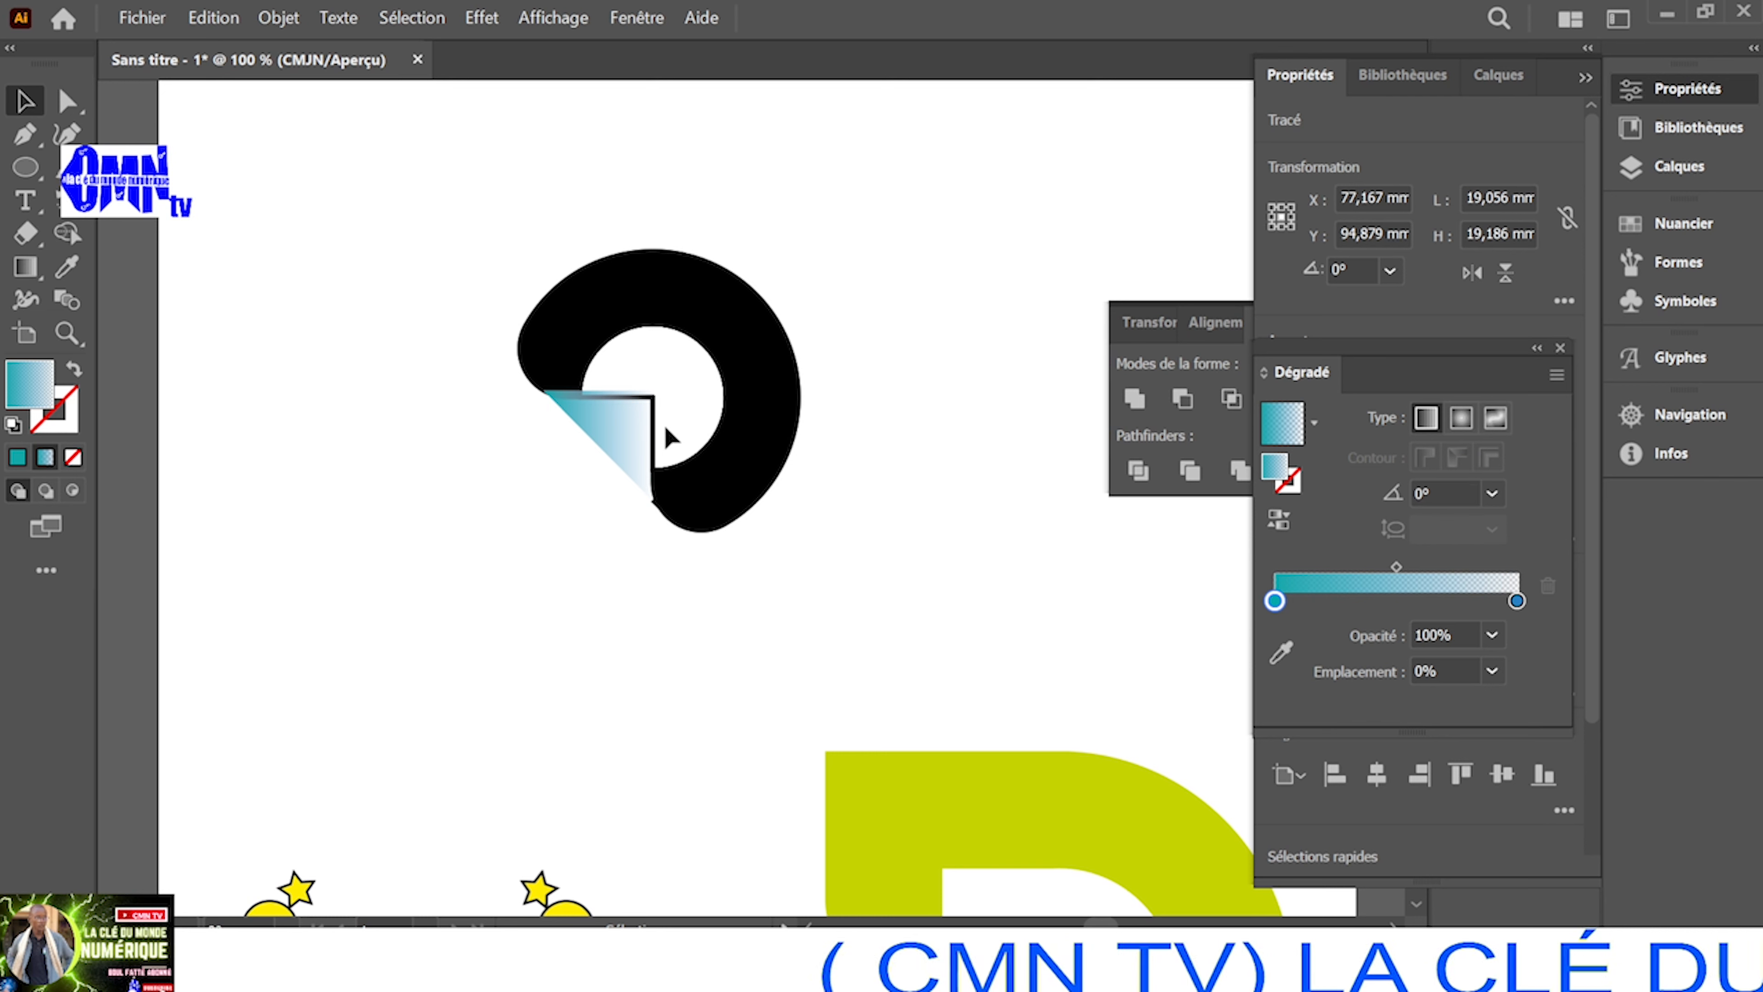
Move the triangle aside, delete the leftover outlines behind it, and place it back between the ring's two ends
{"action": "left_click", "coordinate": [653, 427]}
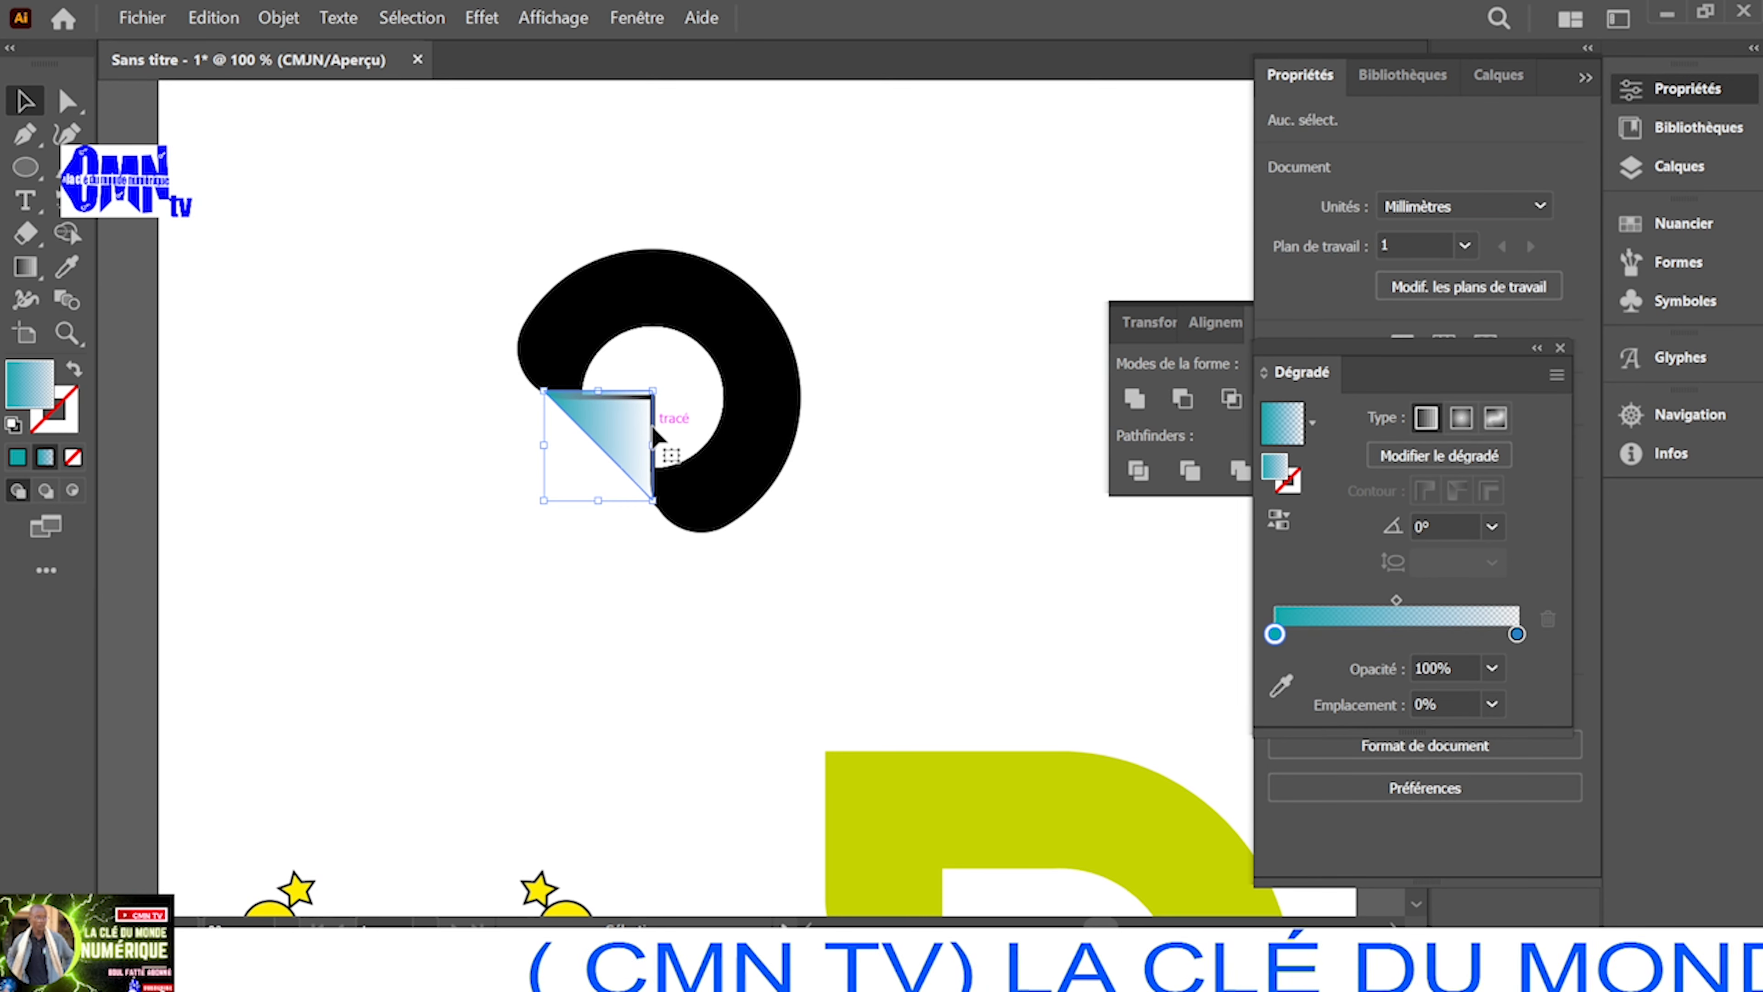
{"action": "left_click_drag", "start_coordinate": [615, 429], "coordinate": [589, 453]}
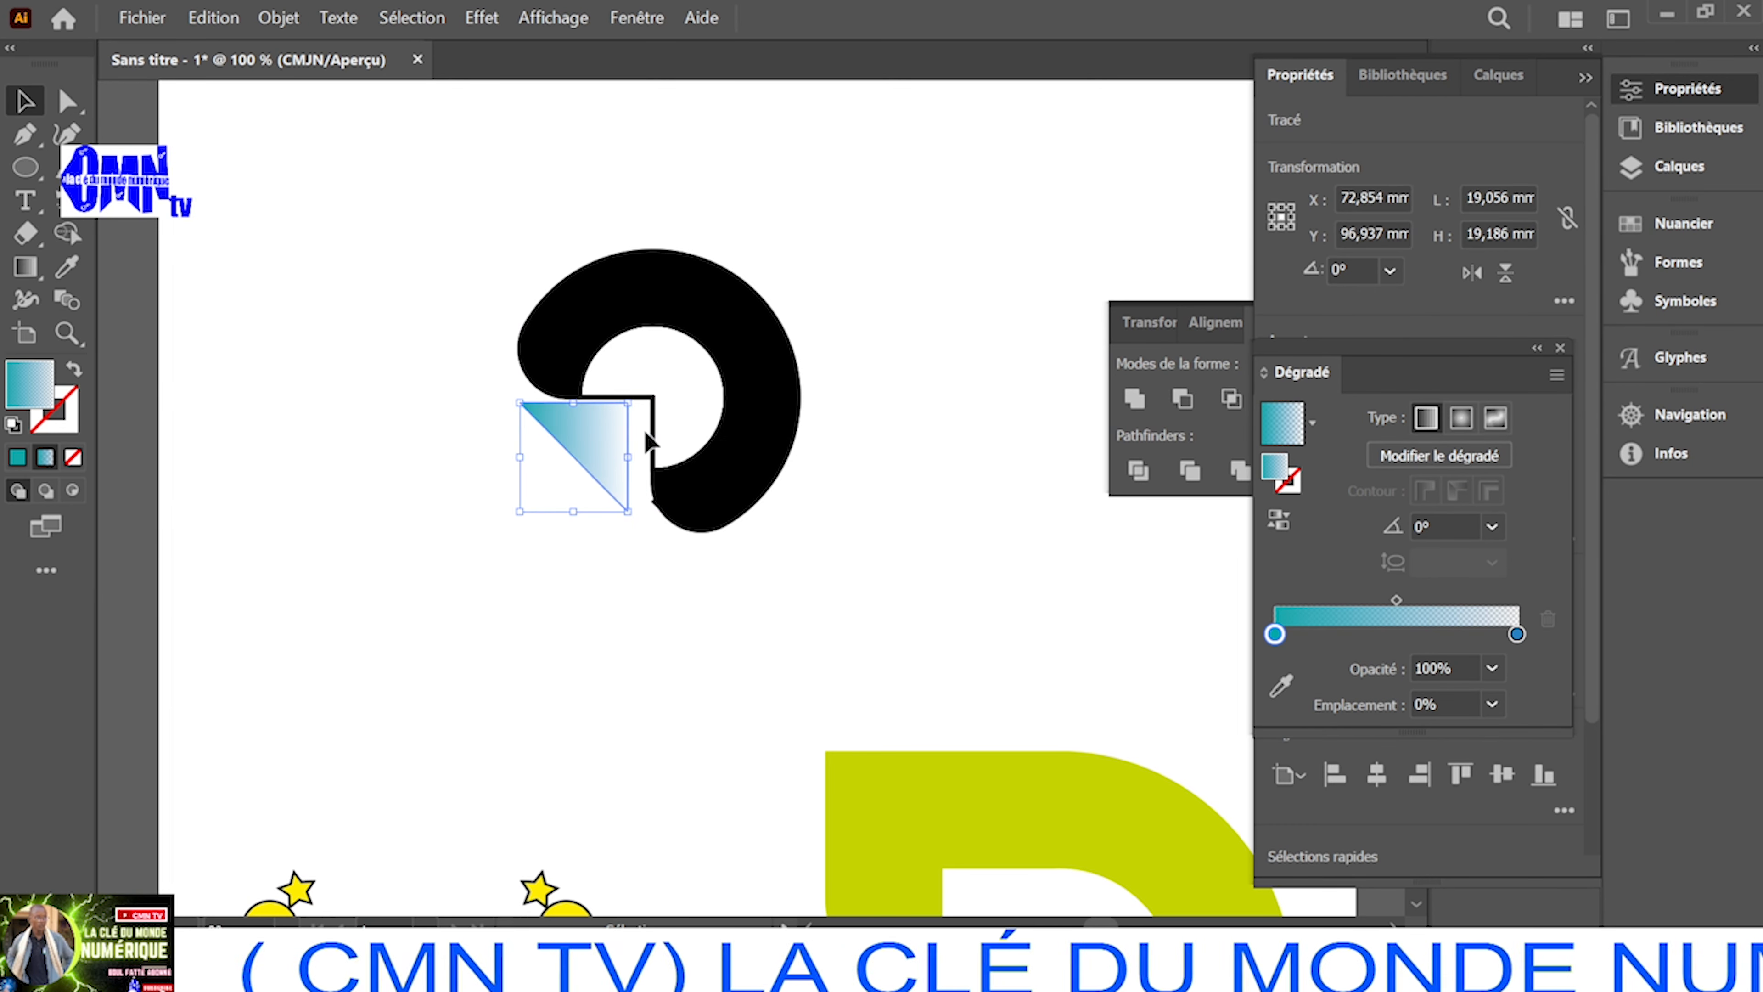
{"action": "left_click", "coordinate": [649, 423]}
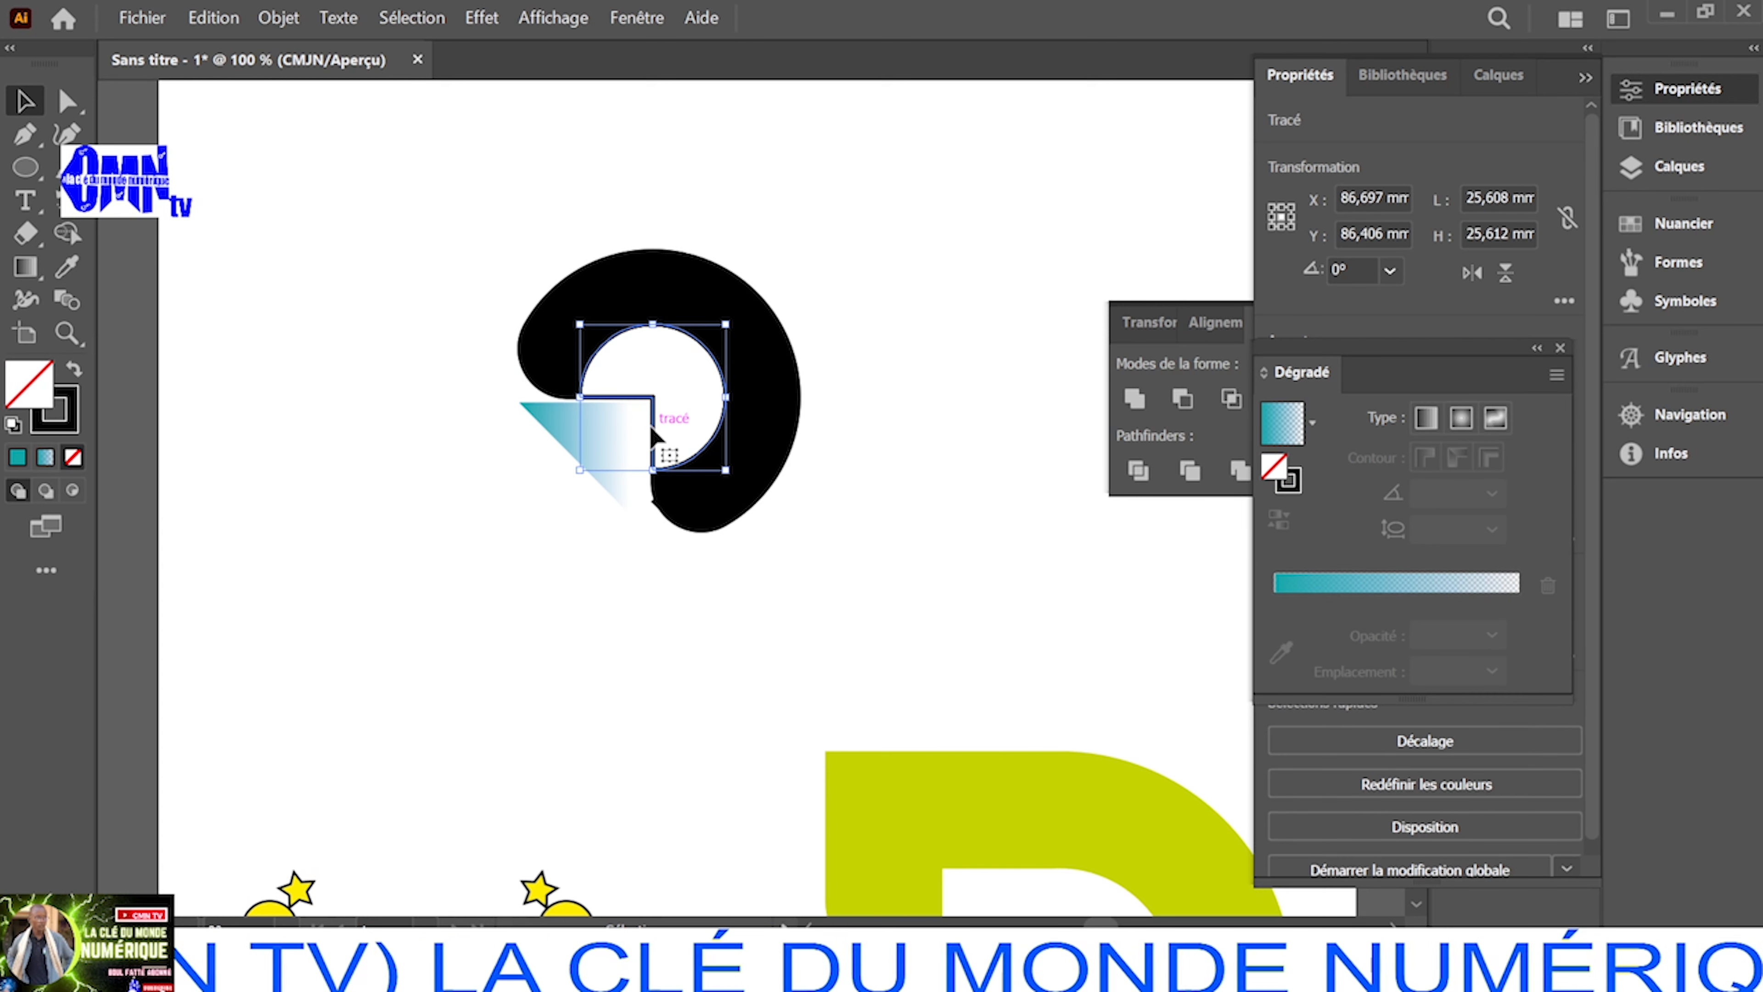
{"action": "key", "text": "Delete"}
{"action": "left_click", "coordinate": [655, 436]}
{"action": "key", "text": "Delete"}
{"action": "left_click", "coordinate": [611, 448]}
{"action": "left_click_drag", "start_coordinate": [609, 437], "coordinate": [629, 426]}
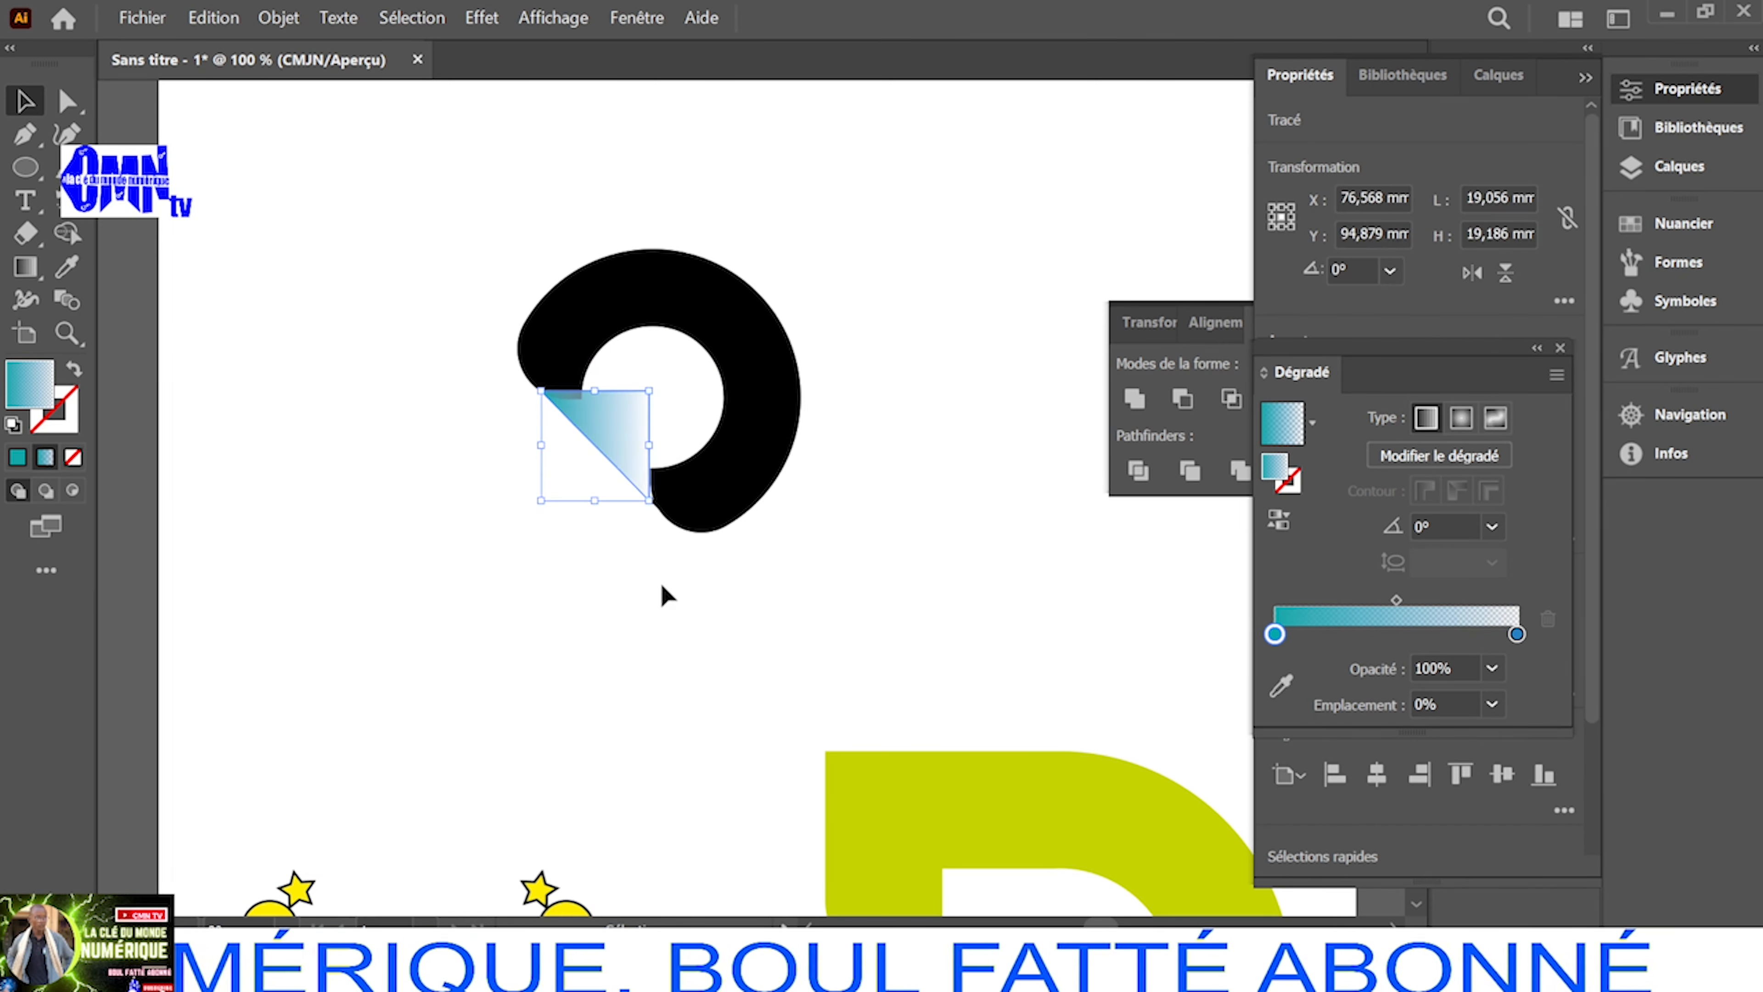
Delete the tiny stray path at the ring's lower rounded end
{"action": "left_click", "coordinate": [661, 539]}
{"action": "left_click", "coordinate": [656, 508]}
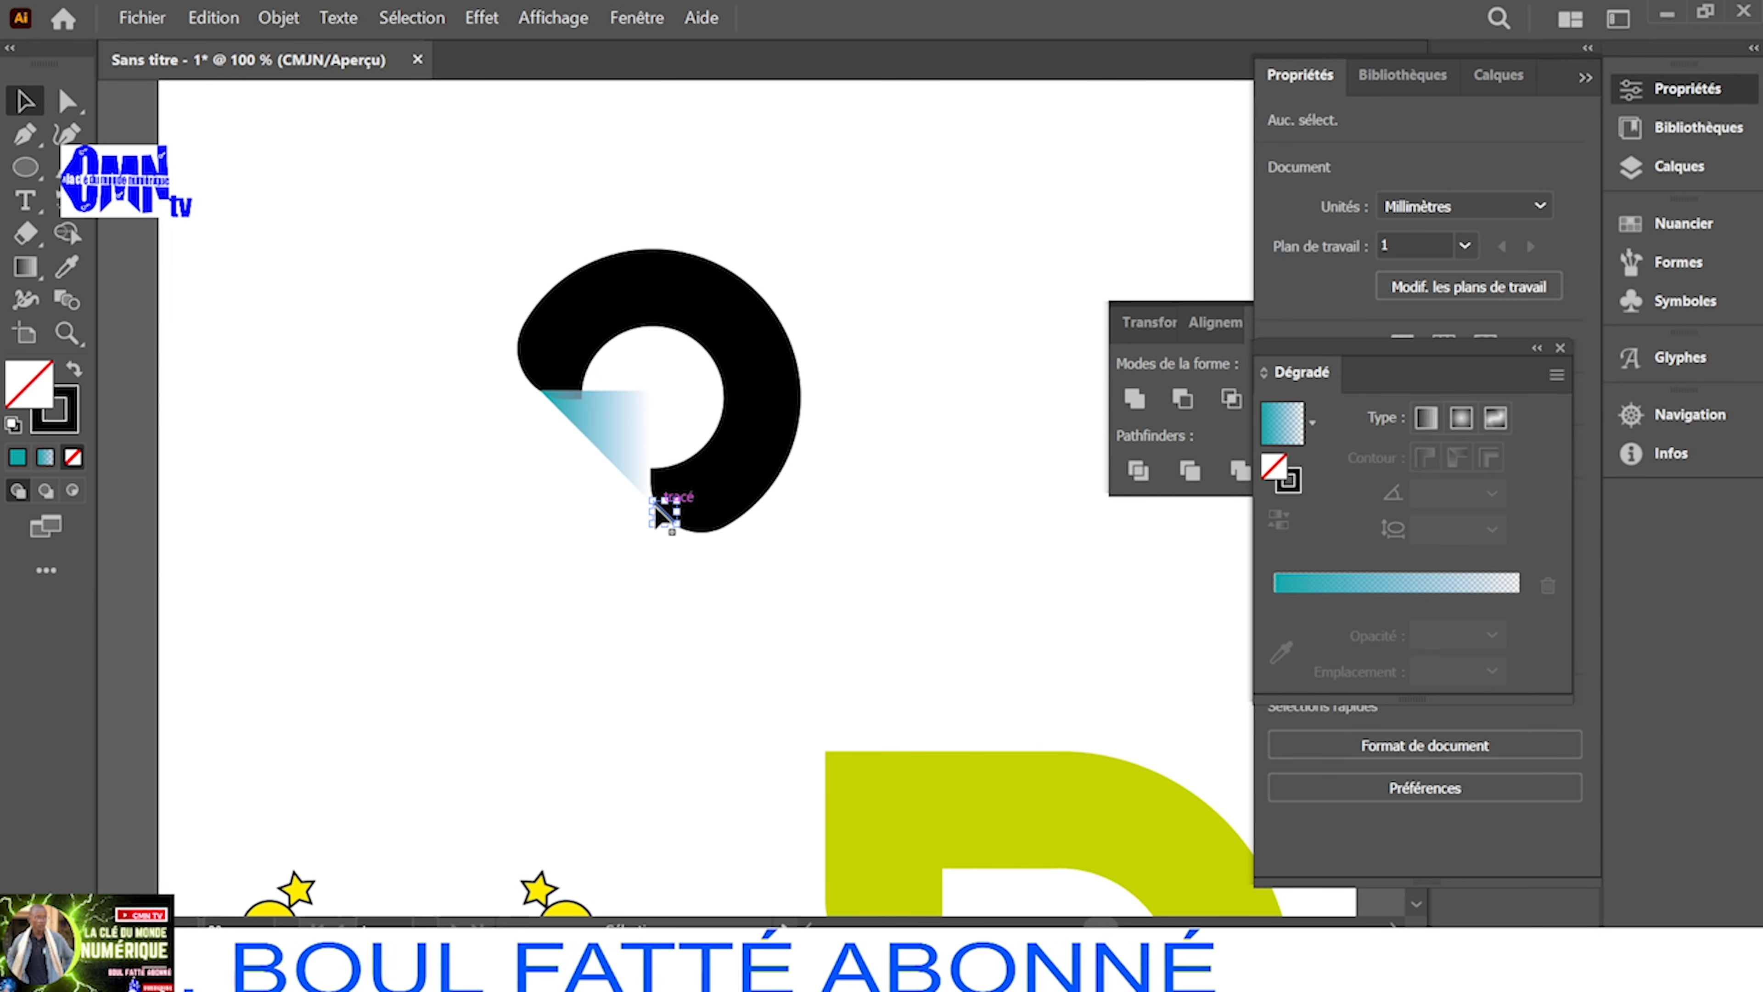
{"action": "key", "text": "Delete"}
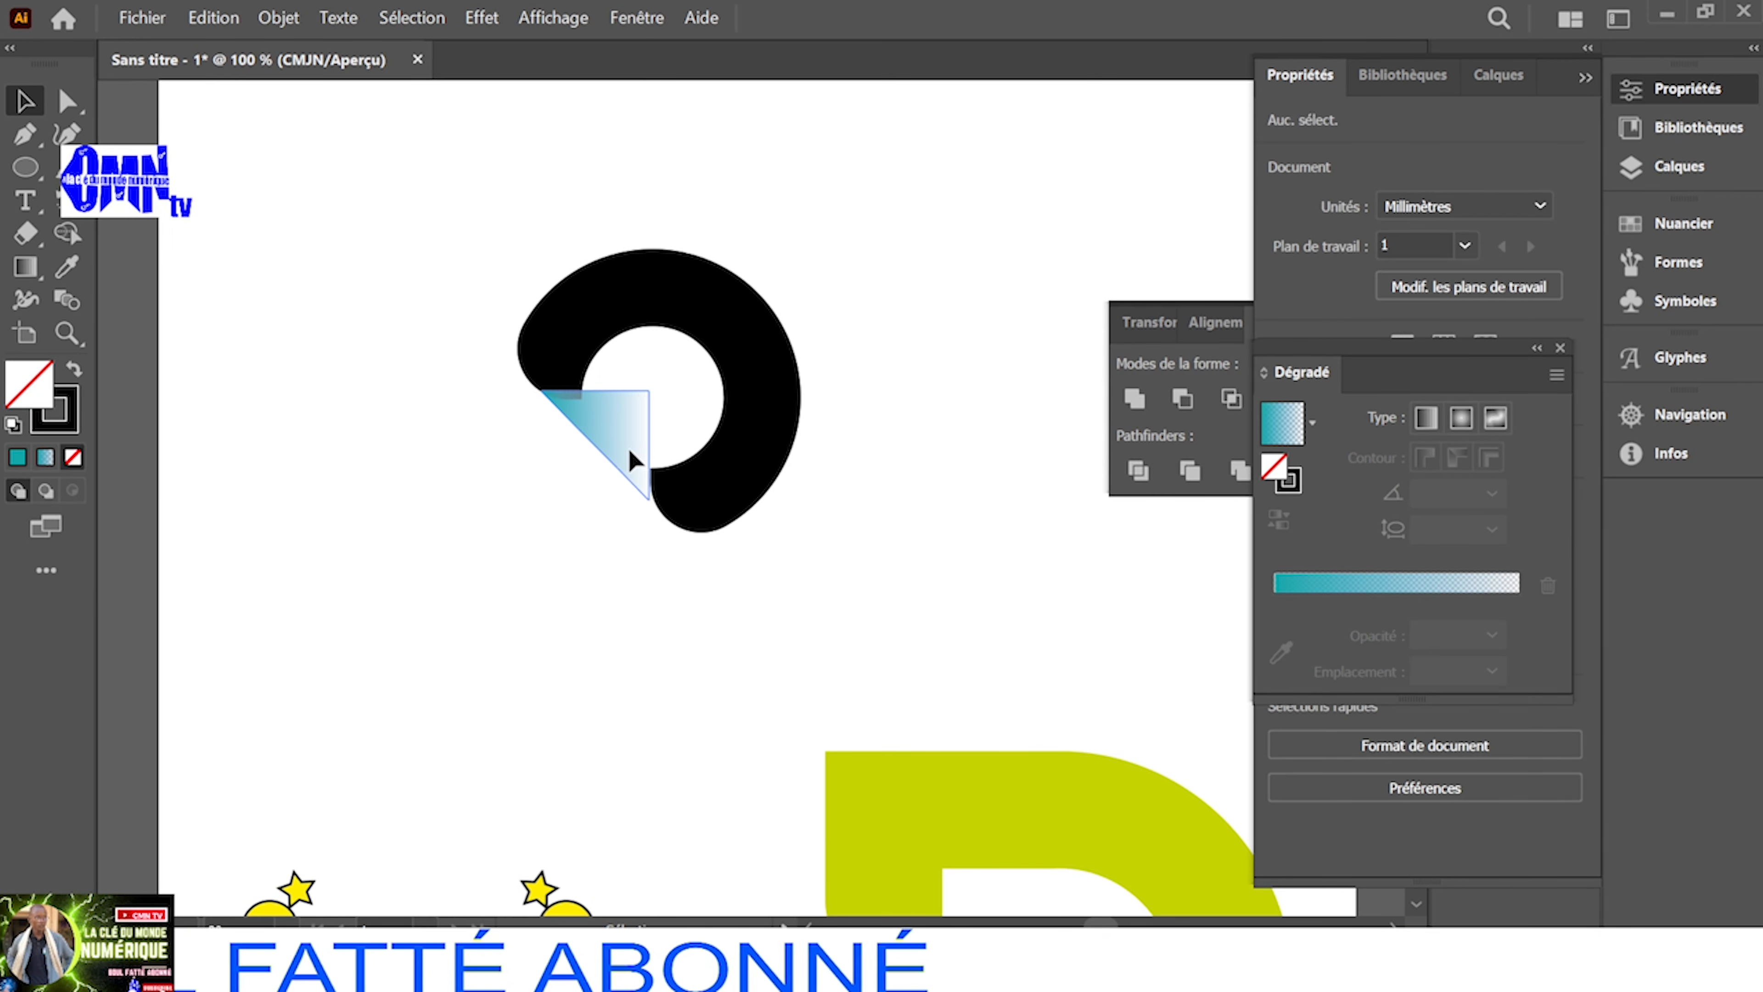
Enlarge the triangle to about 21.97 by 21.77 mm and fill it with the orange-yellow gradient preset
{"action": "left_click", "coordinate": [631, 451]}
{"action": "left_click", "coordinate": [1311, 422]}
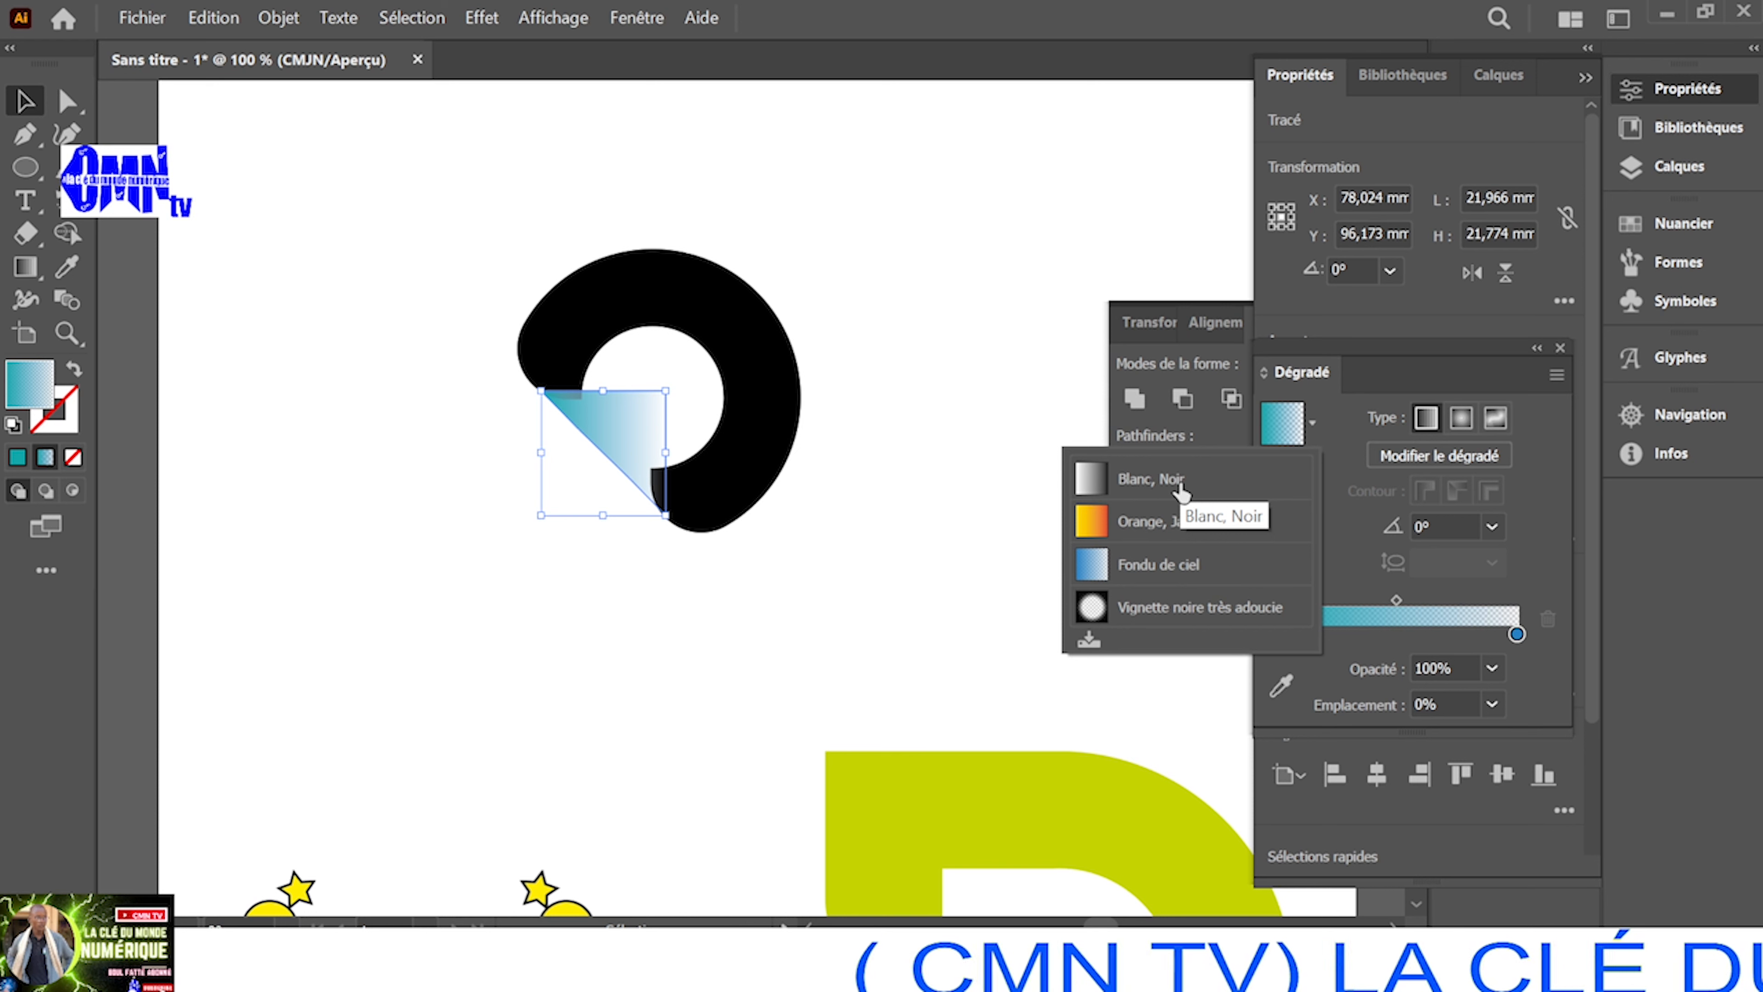
{"action": "left_click", "coordinate": [1178, 527]}
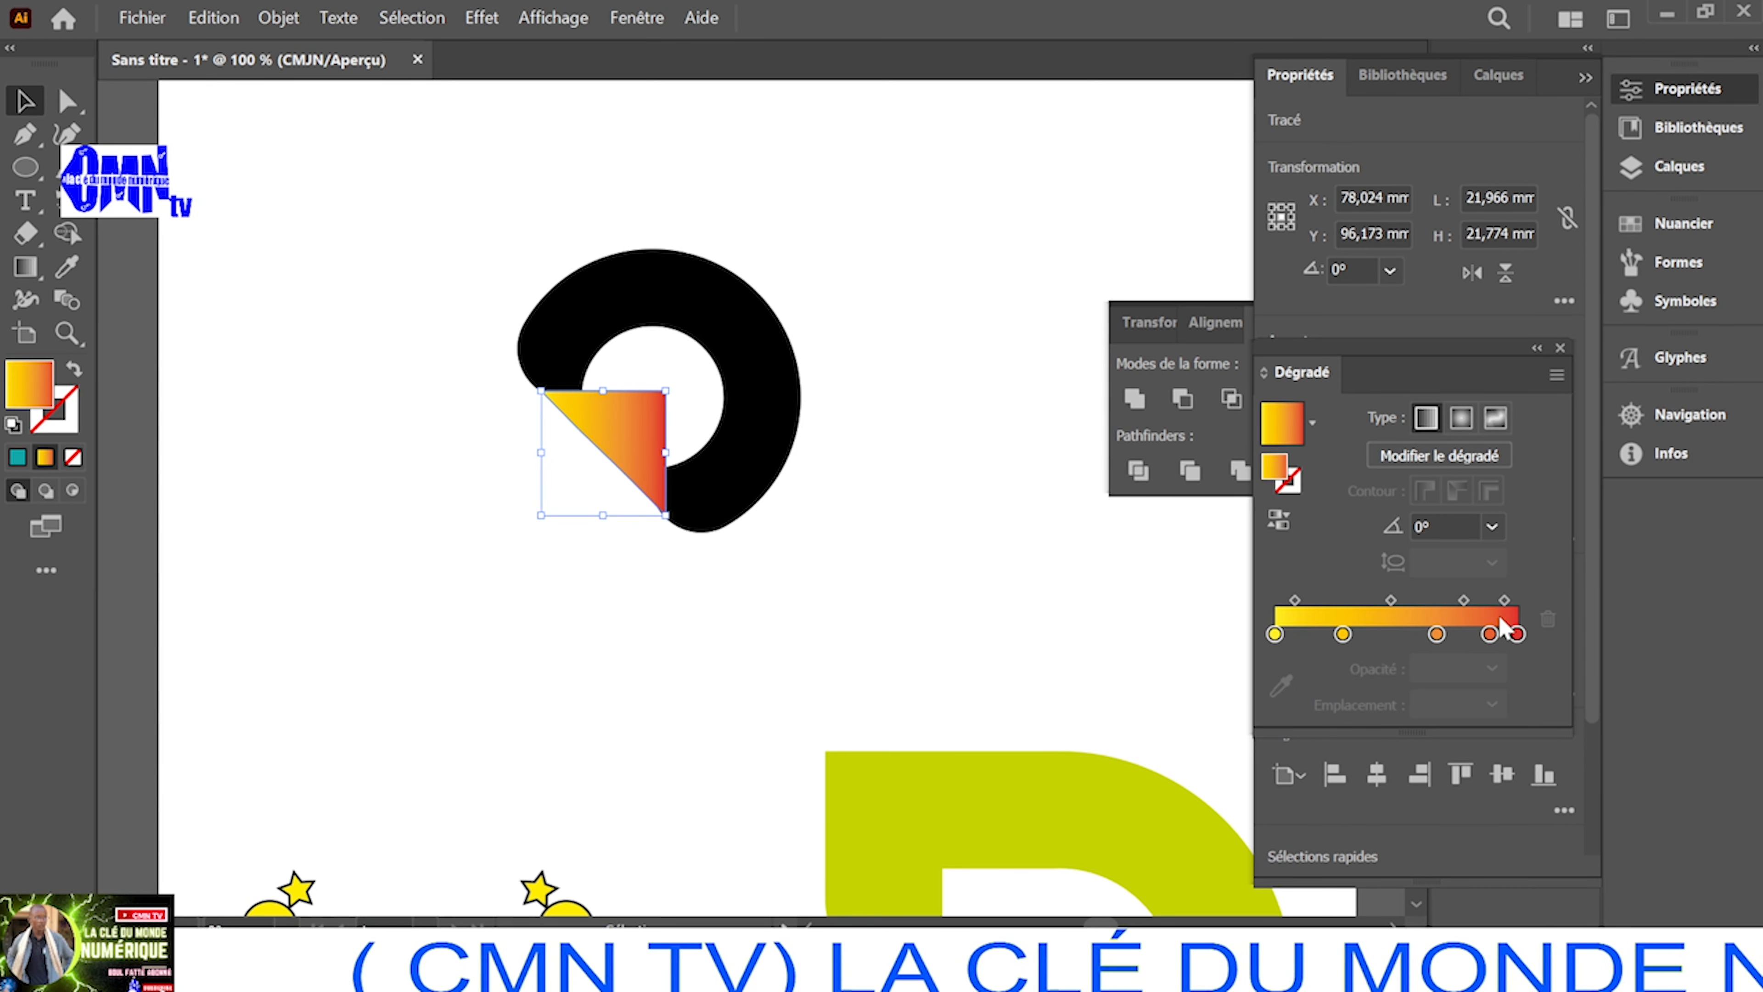
Shift the gradient's first yellow stop inward and place the second stop at 22.8757%
{"action": "left_click_drag", "start_coordinate": [1274, 634], "coordinate": [1305, 634]}
{"action": "left_click_drag", "start_coordinate": [1343, 635], "coordinate": [1330, 634]}
{"action": "left_click", "coordinate": [484, 462]}
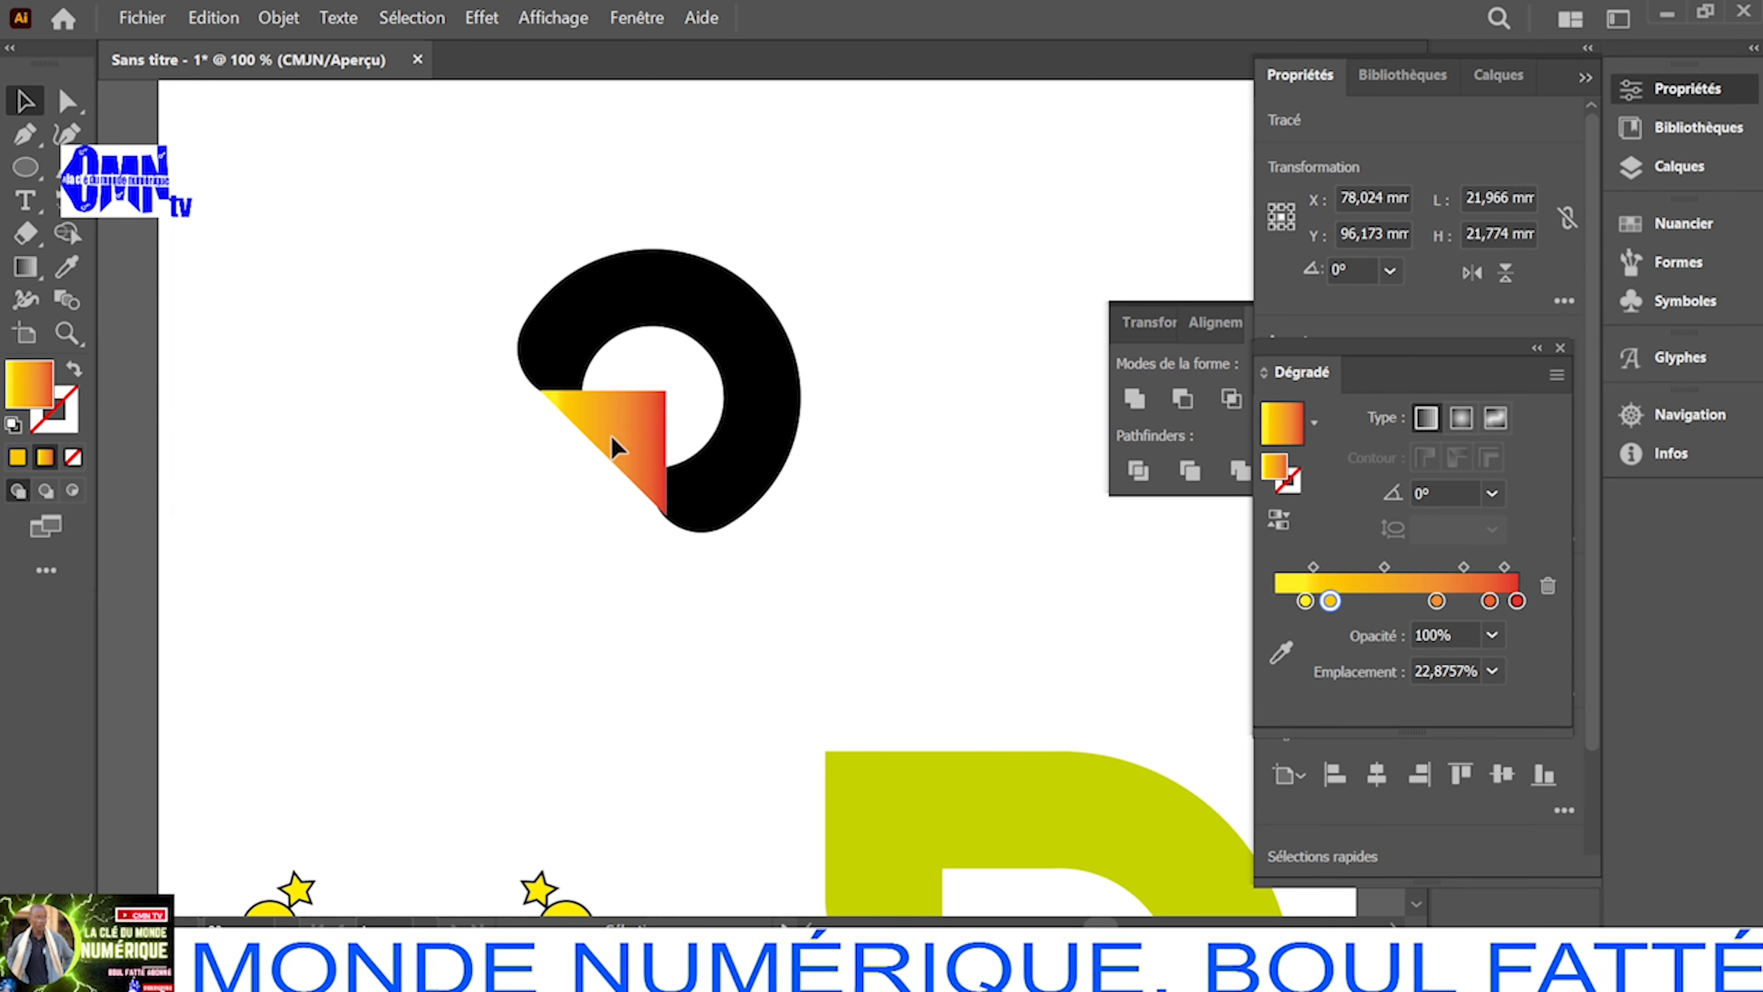
Remove the black ring's stroke and fill it with the white-to-black gradient swatch
{"action": "left_click", "coordinate": [746, 491]}
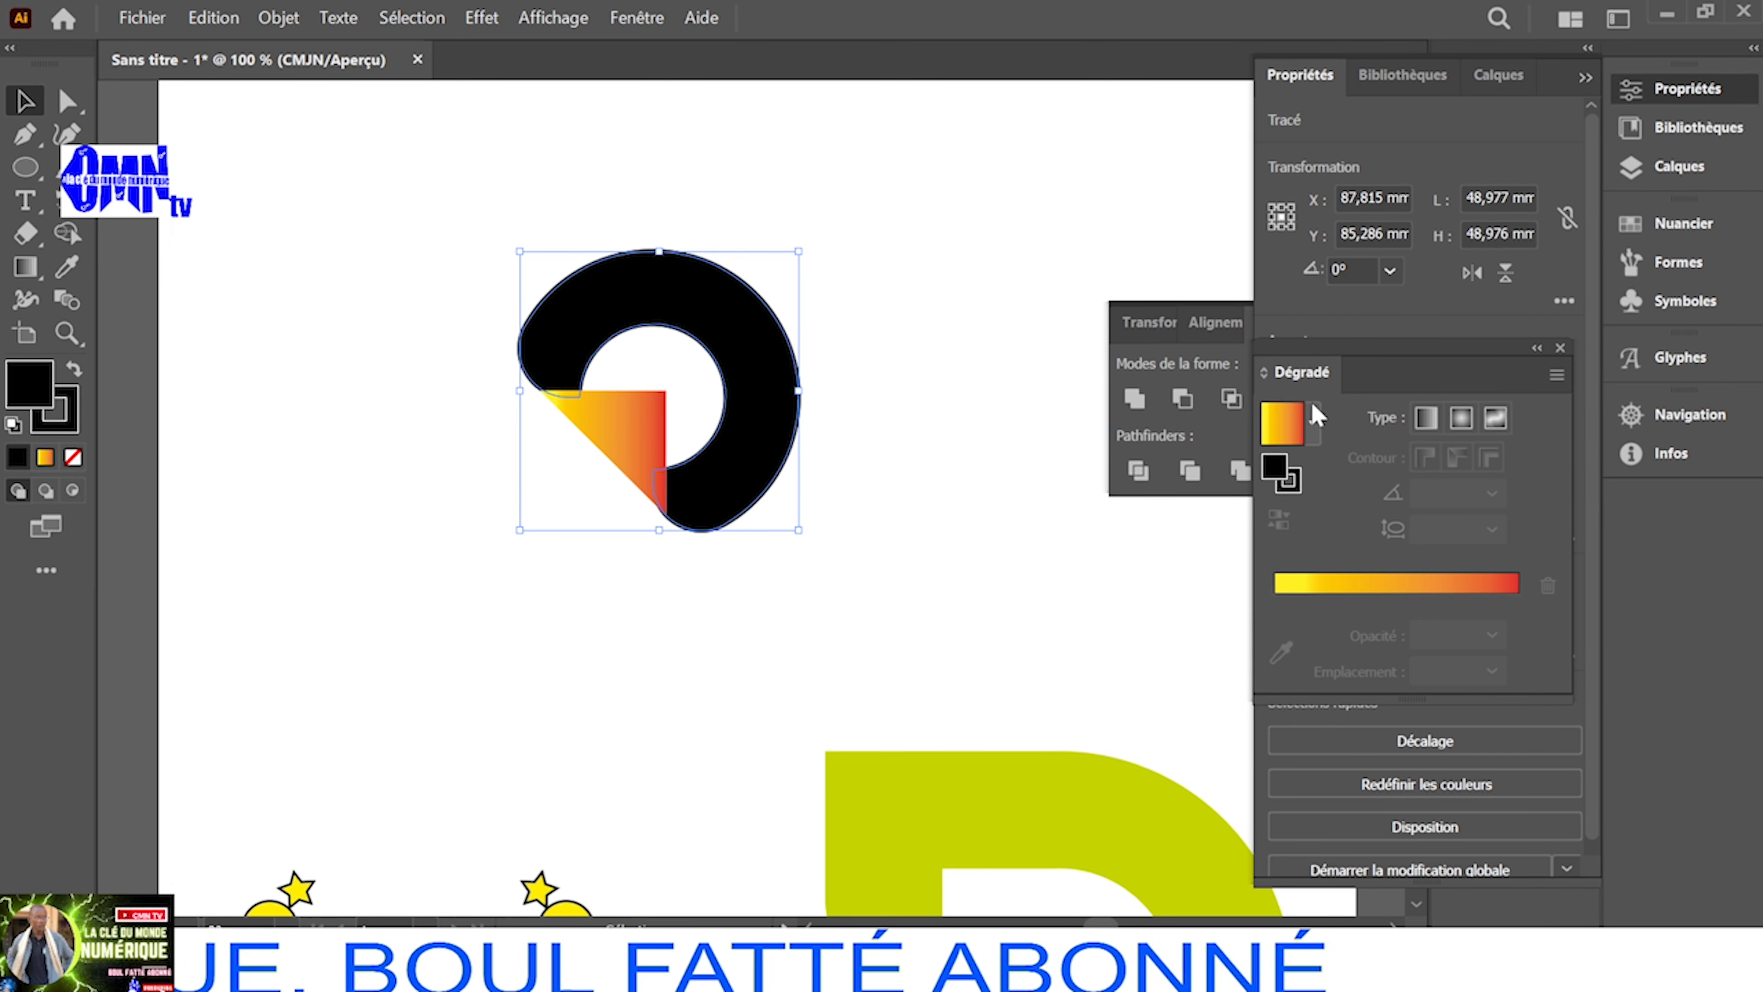
{"action": "left_click", "coordinate": [1538, 348]}
{"action": "left_click", "coordinate": [1282, 422]}
{"action": "left_click", "coordinate": [1283, 484]}
{"action": "left_click", "coordinate": [1280, 379]}
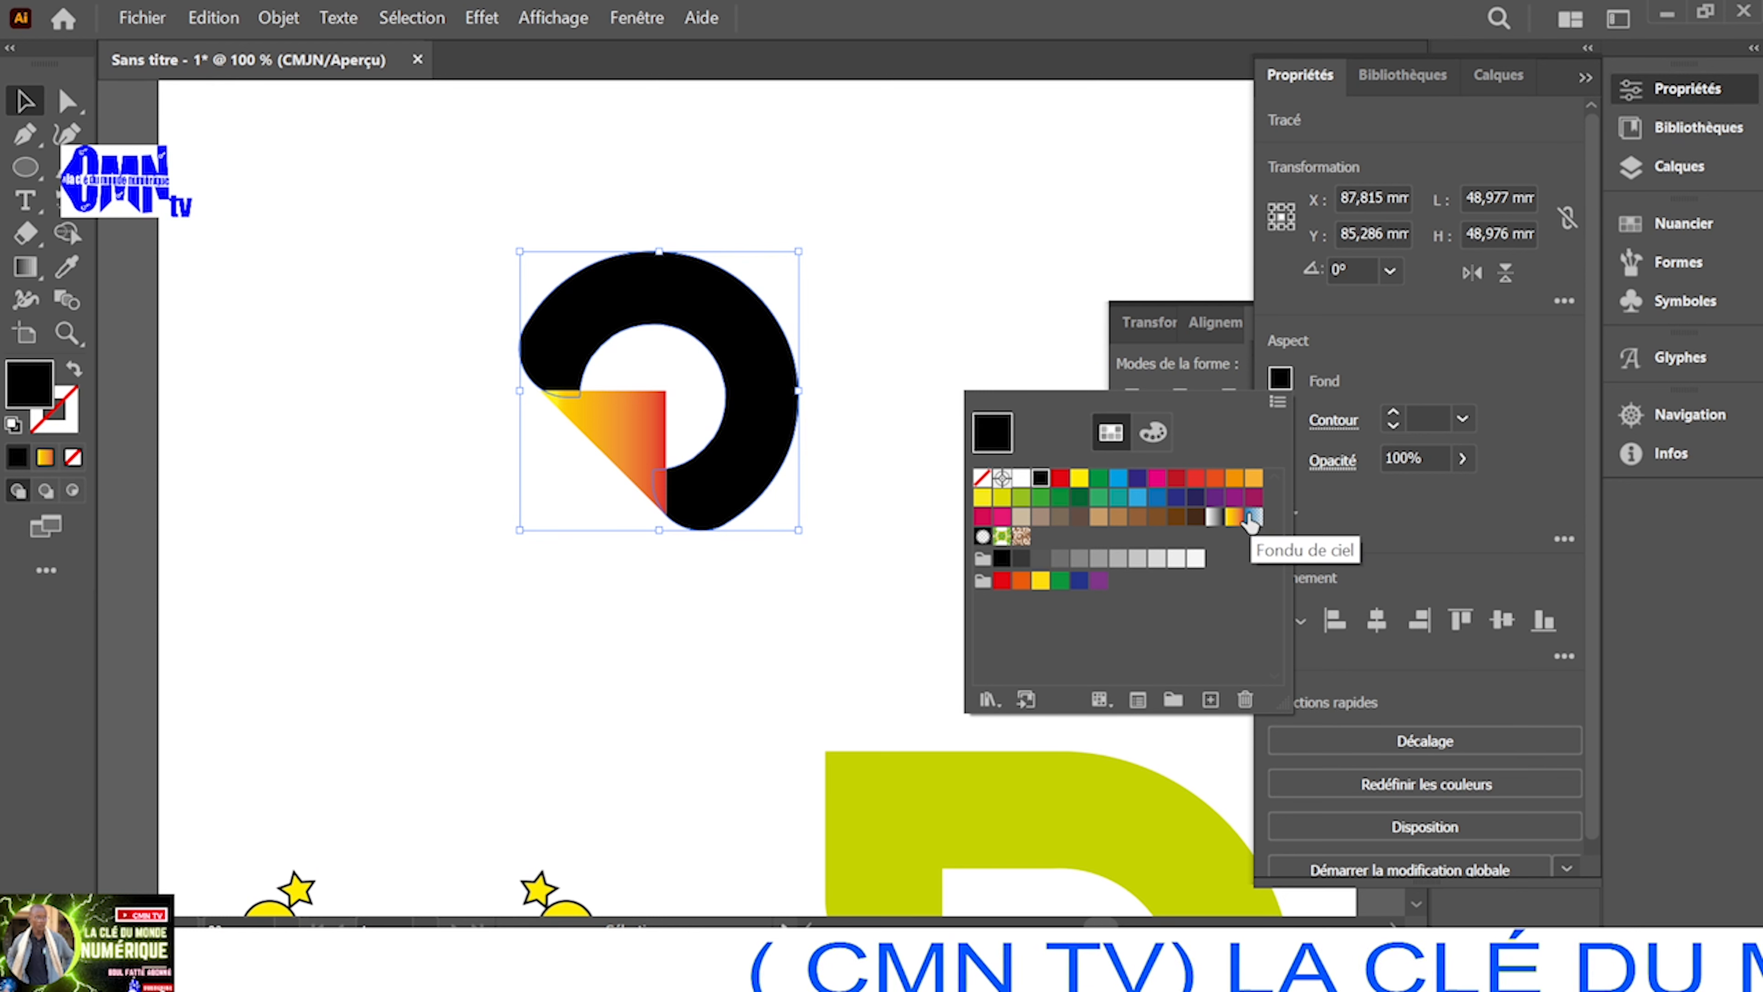
{"action": "left_click", "coordinate": [1219, 522]}
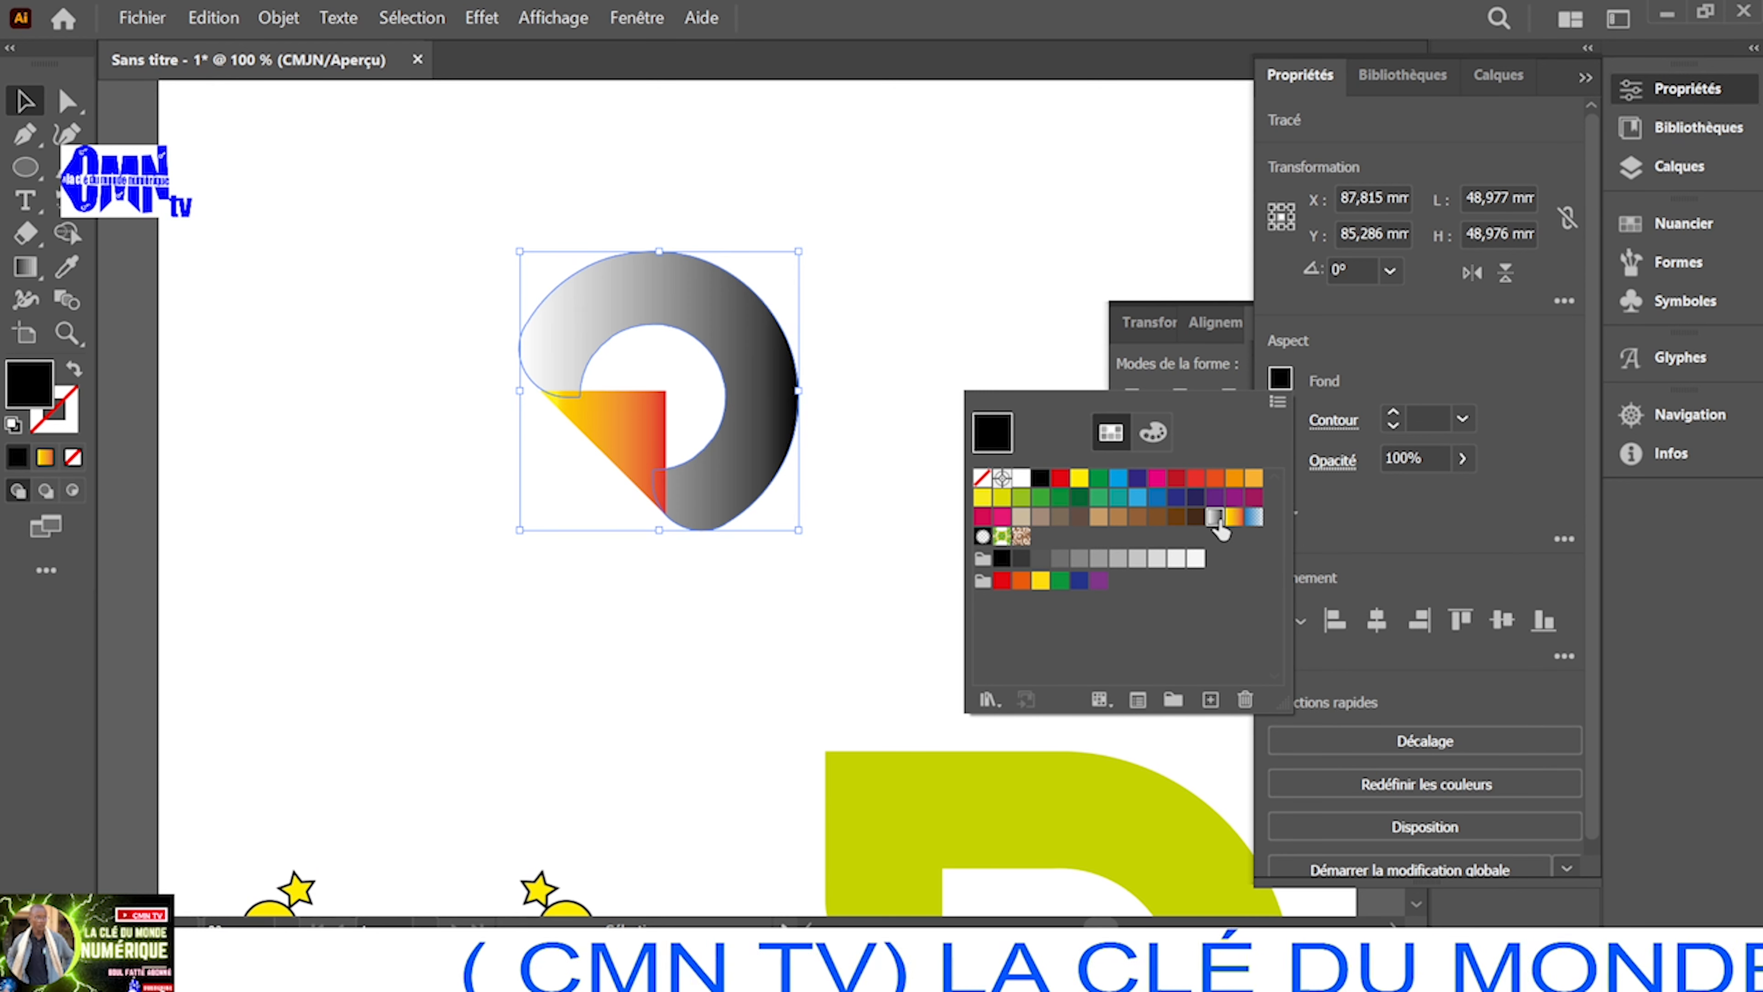
{"action": "left_click", "coordinate": [1373, 384]}
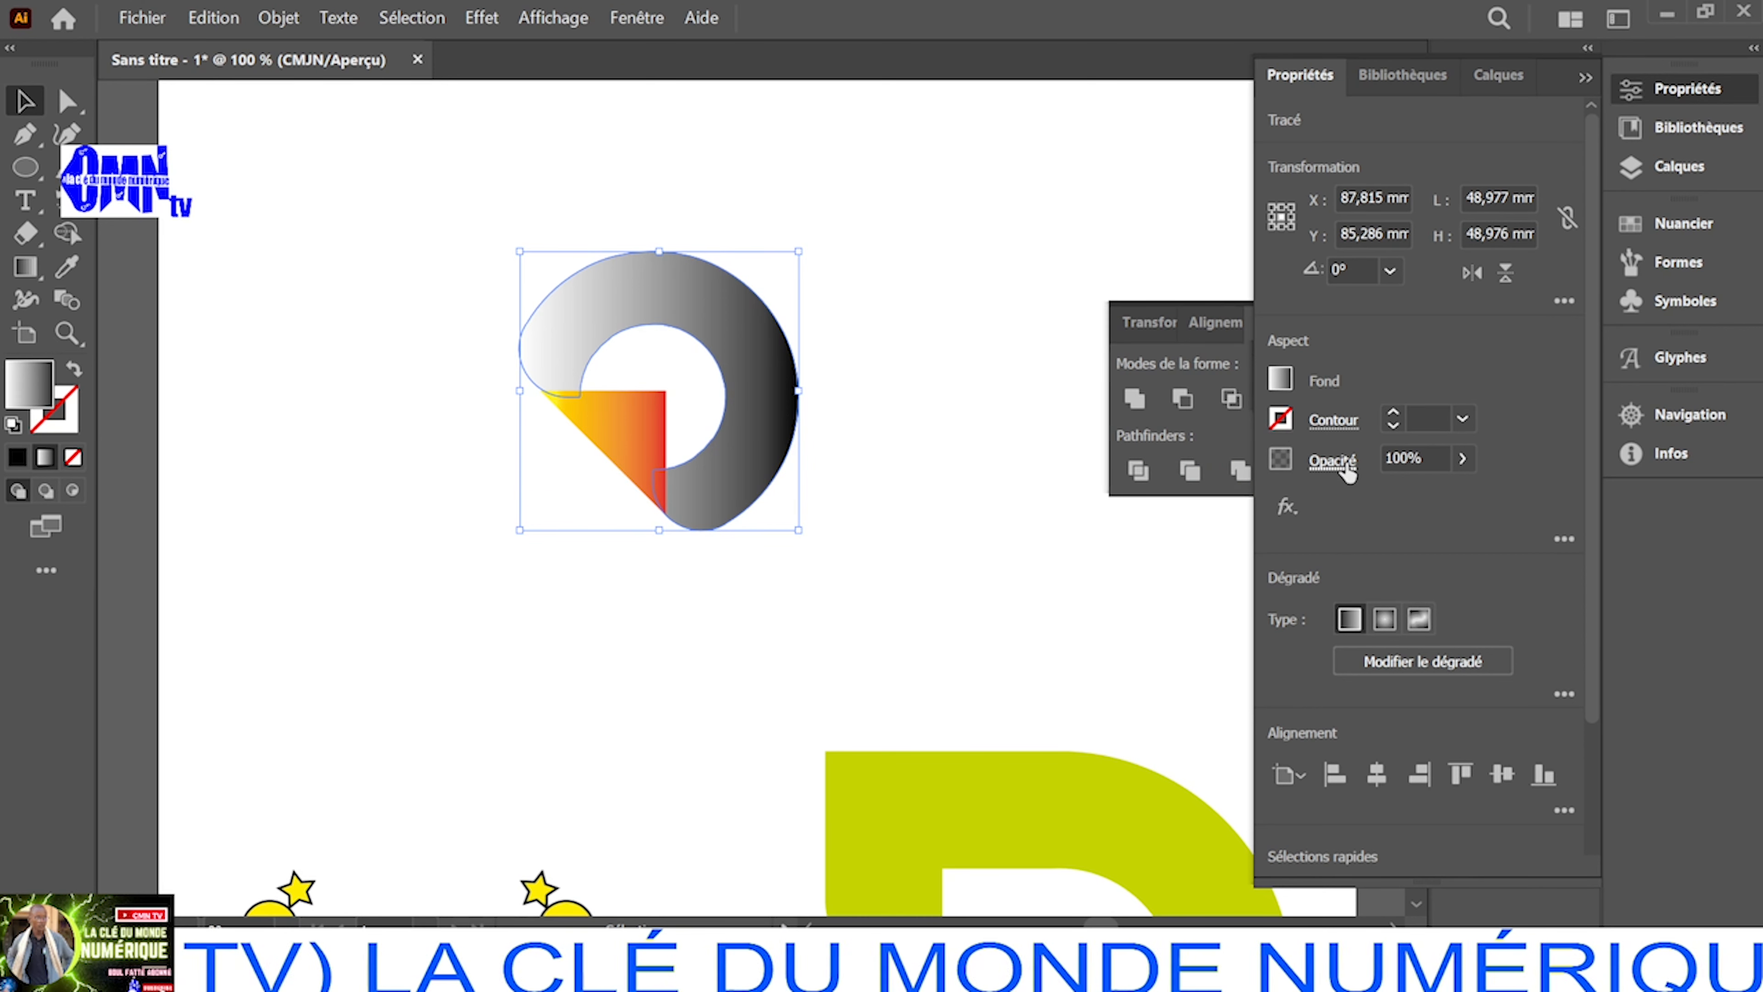
Edit the ring's gradient so that its black end stop becomes burnt orange
{"action": "left_click", "coordinate": [1392, 663]}
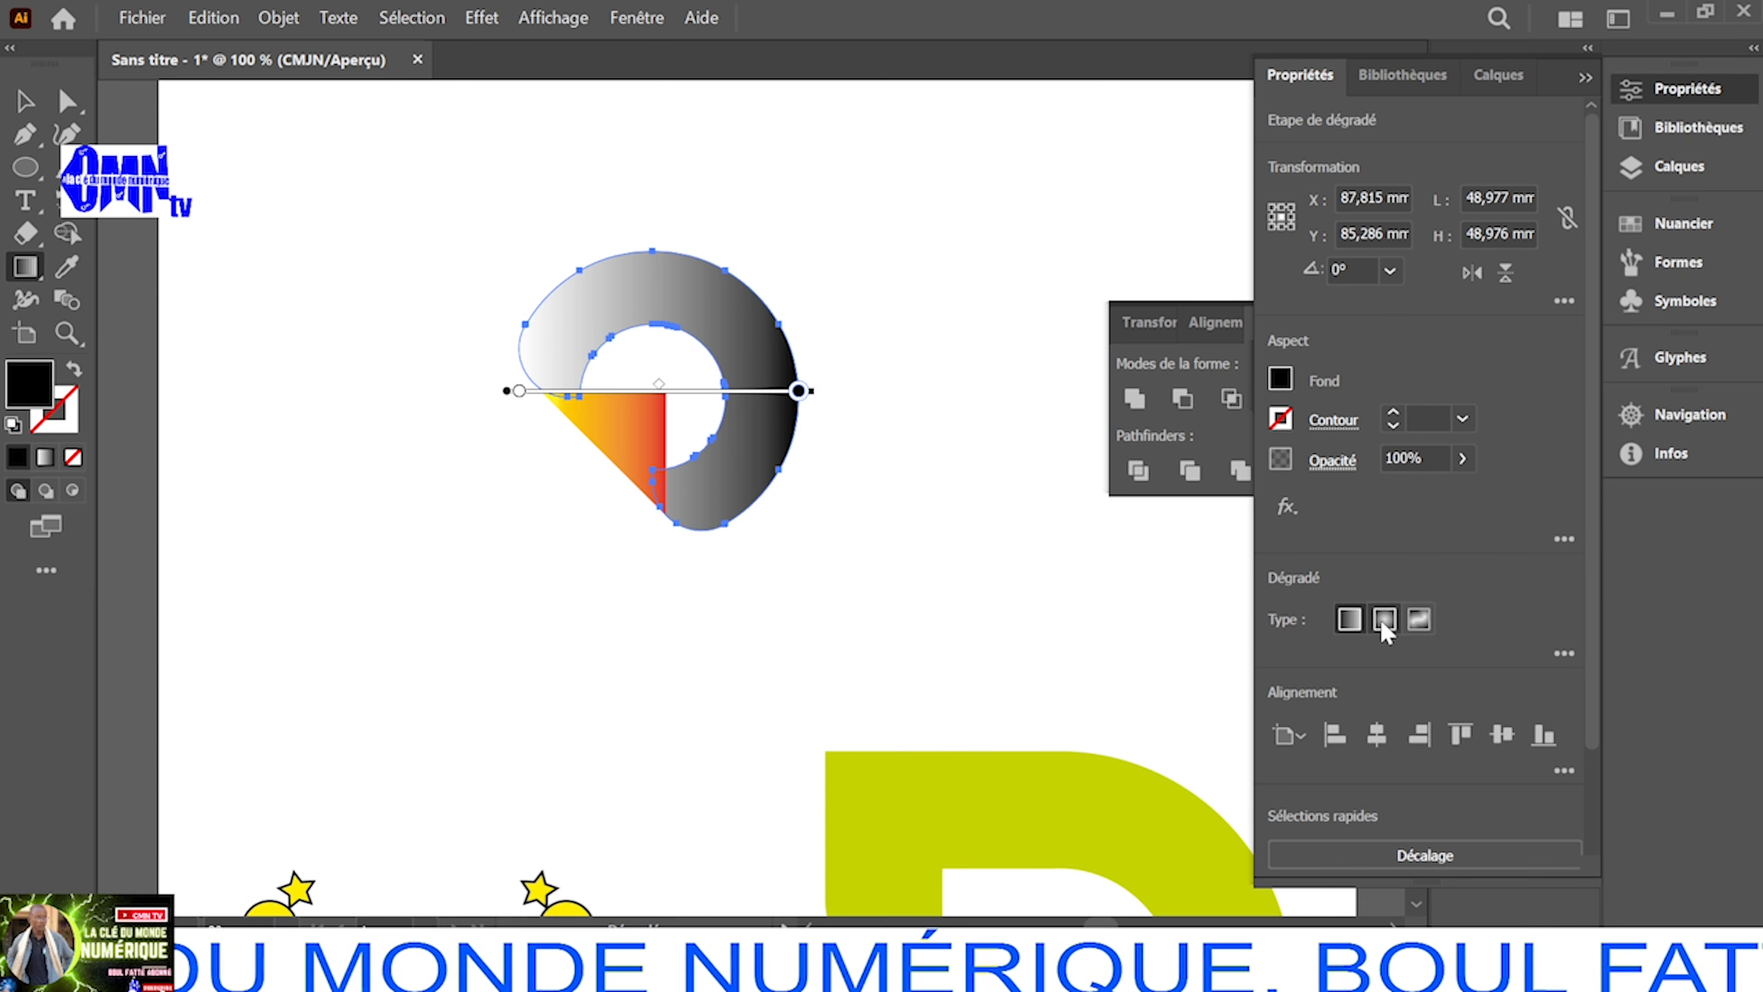
{"action": "scroll", "coordinate": [1362, 646], "scroll_direction": "down", "scroll_amount": 2}
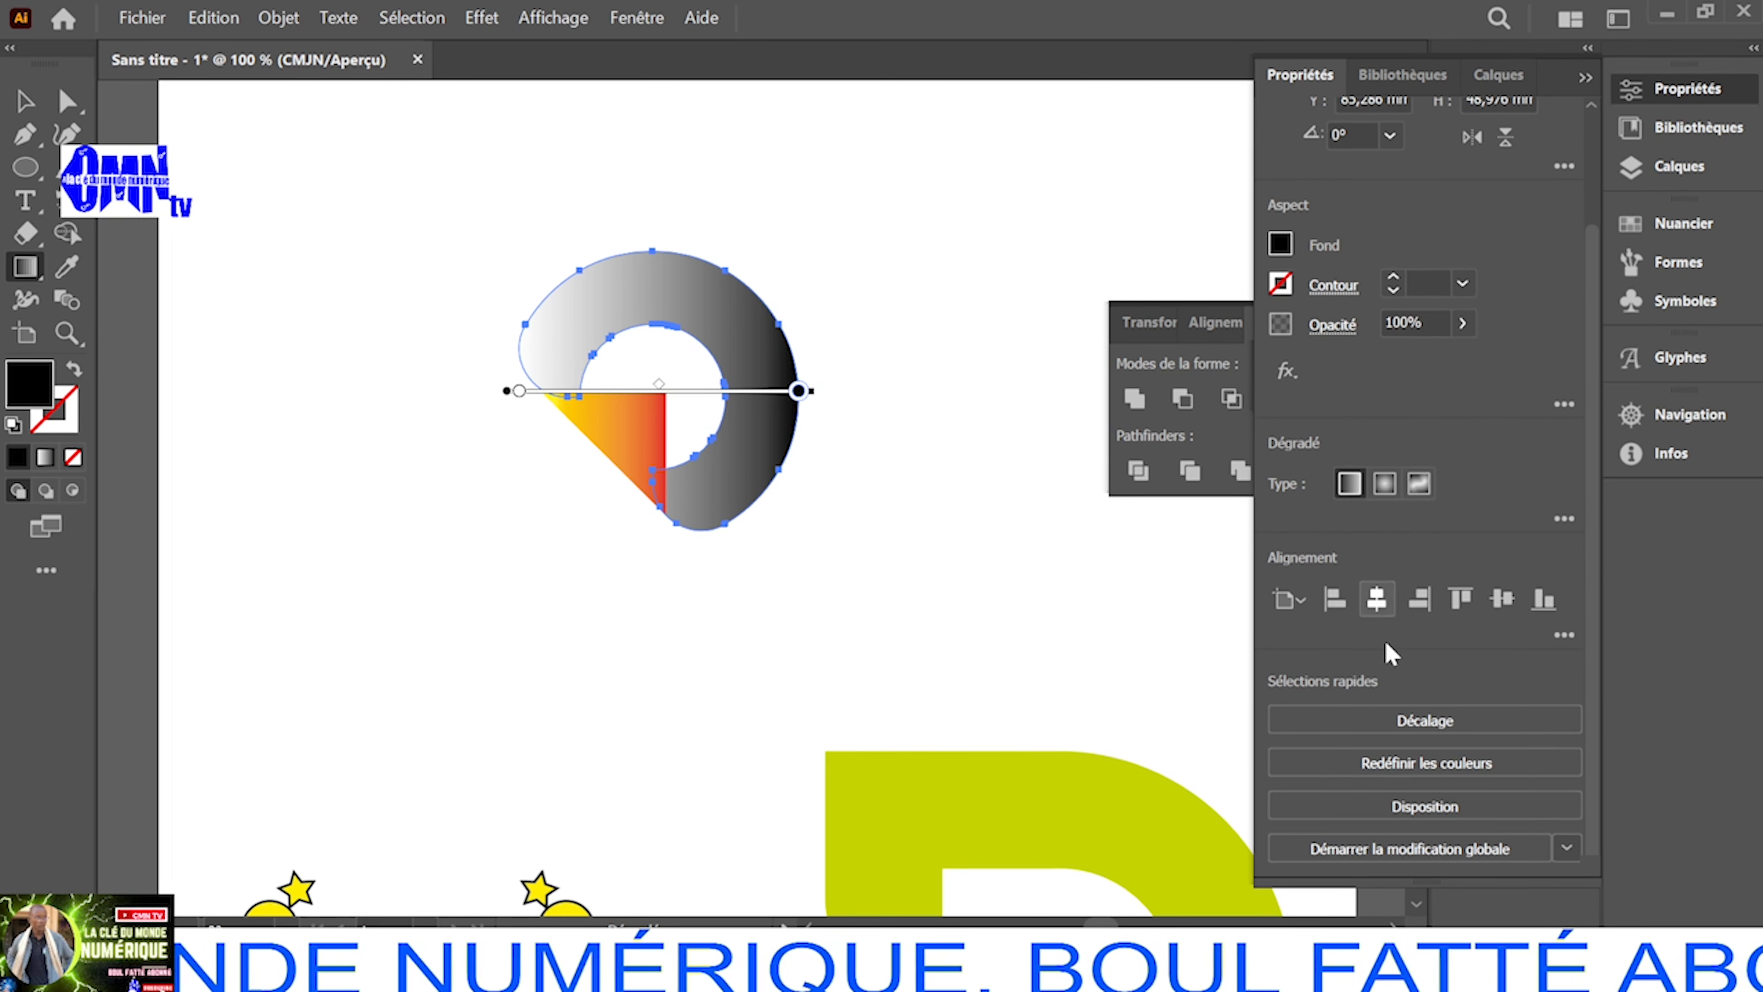
{"action": "scroll", "coordinate": [1364, 694], "scroll_direction": "up", "scroll_amount": 2}
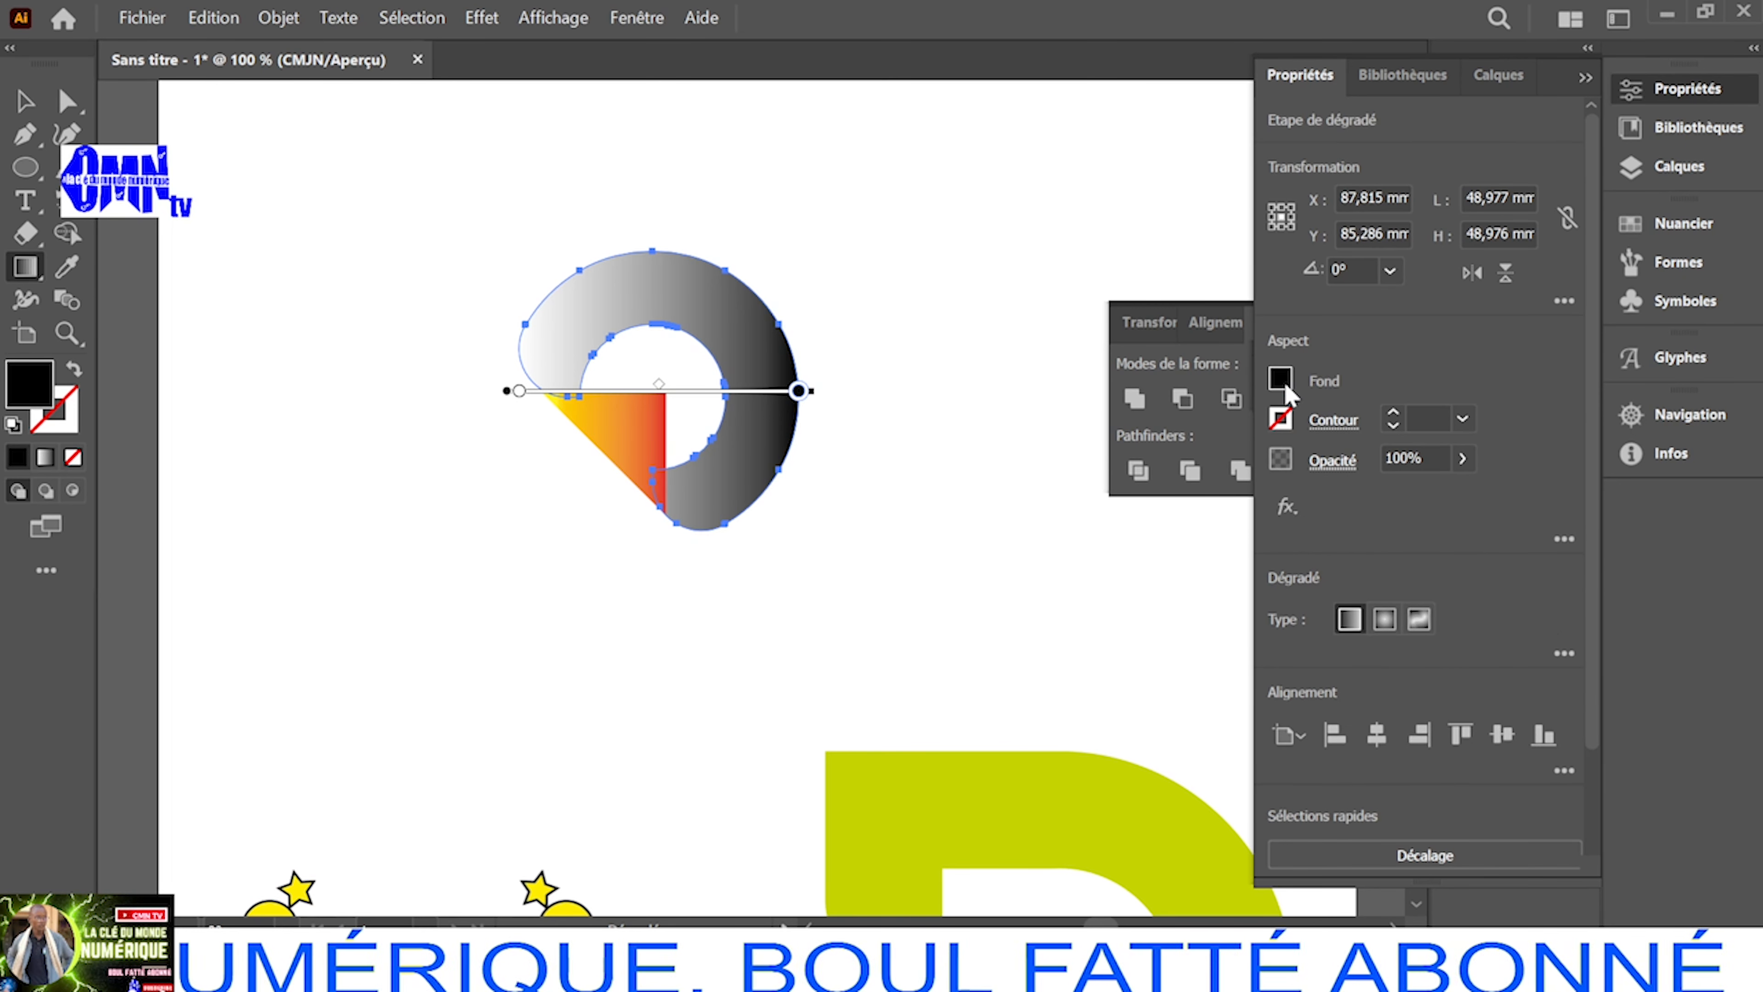
{"action": "scroll", "coordinate": [1346, 486], "scroll_direction": "down", "scroll_amount": 2}
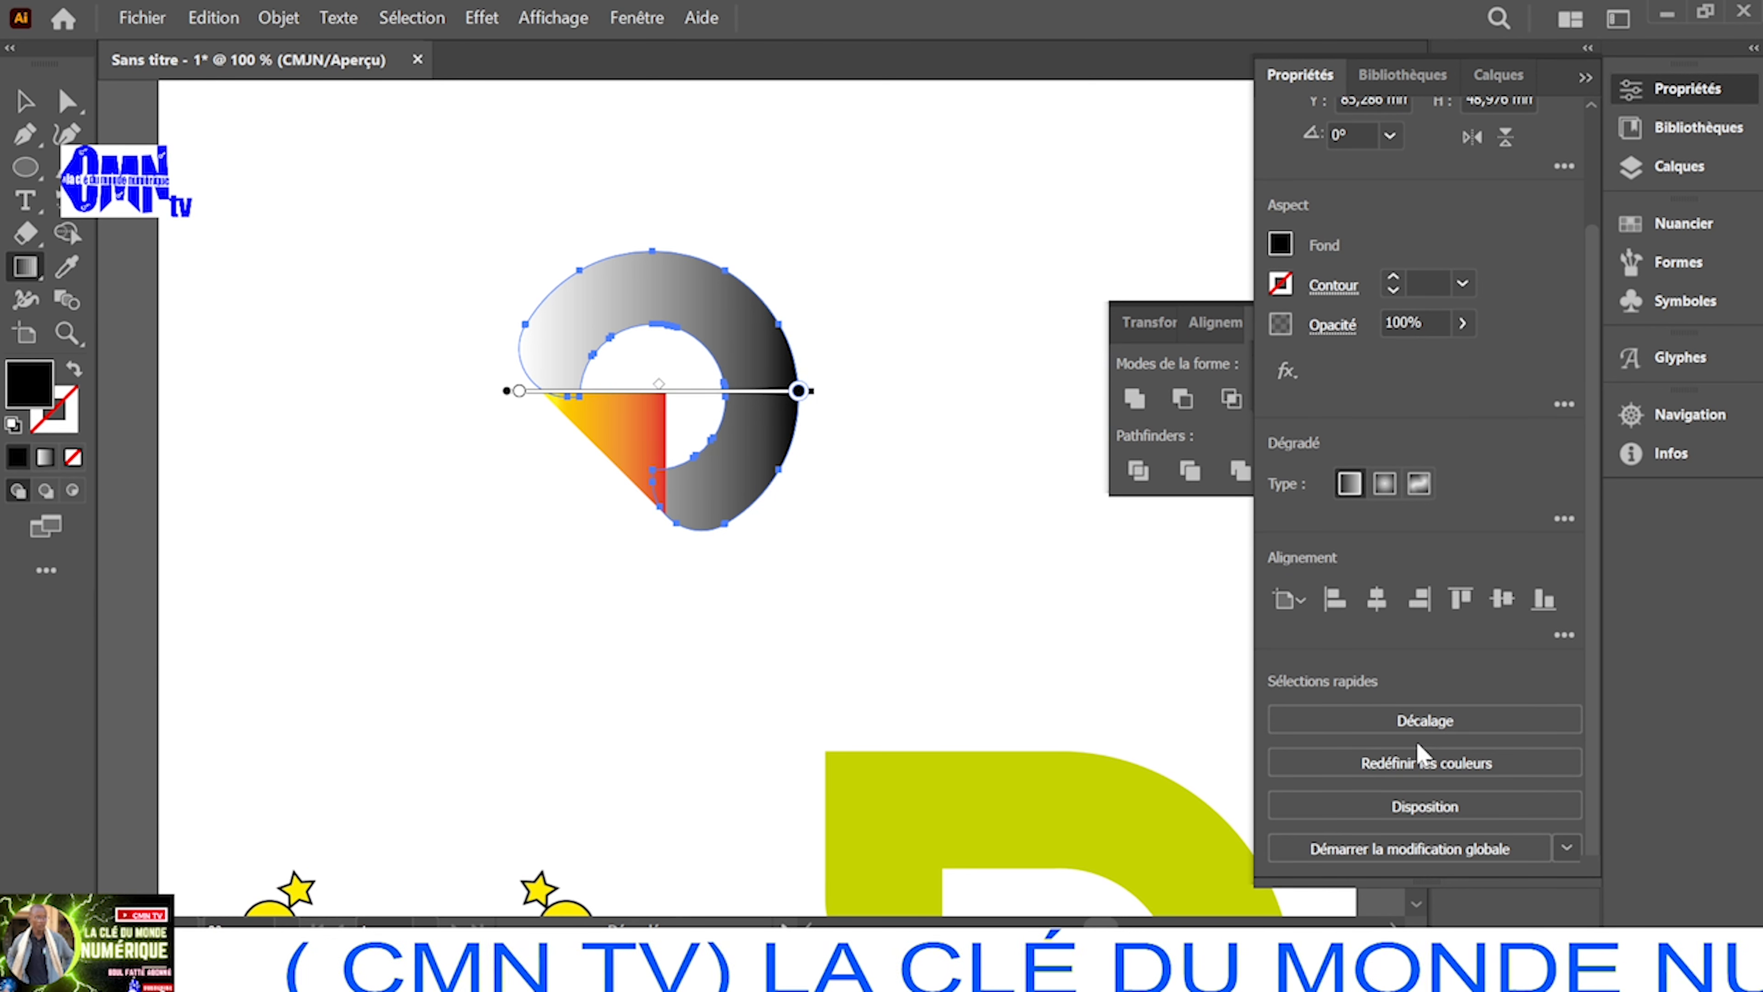
{"action": "scroll", "coordinate": [1370, 748], "scroll_direction": "up", "scroll_amount": 2}
{"action": "double_click", "coordinate": [799, 391]}
{"action": "left_click", "coordinate": [923, 479]}
{"action": "left_click", "coordinate": [991, 386]}
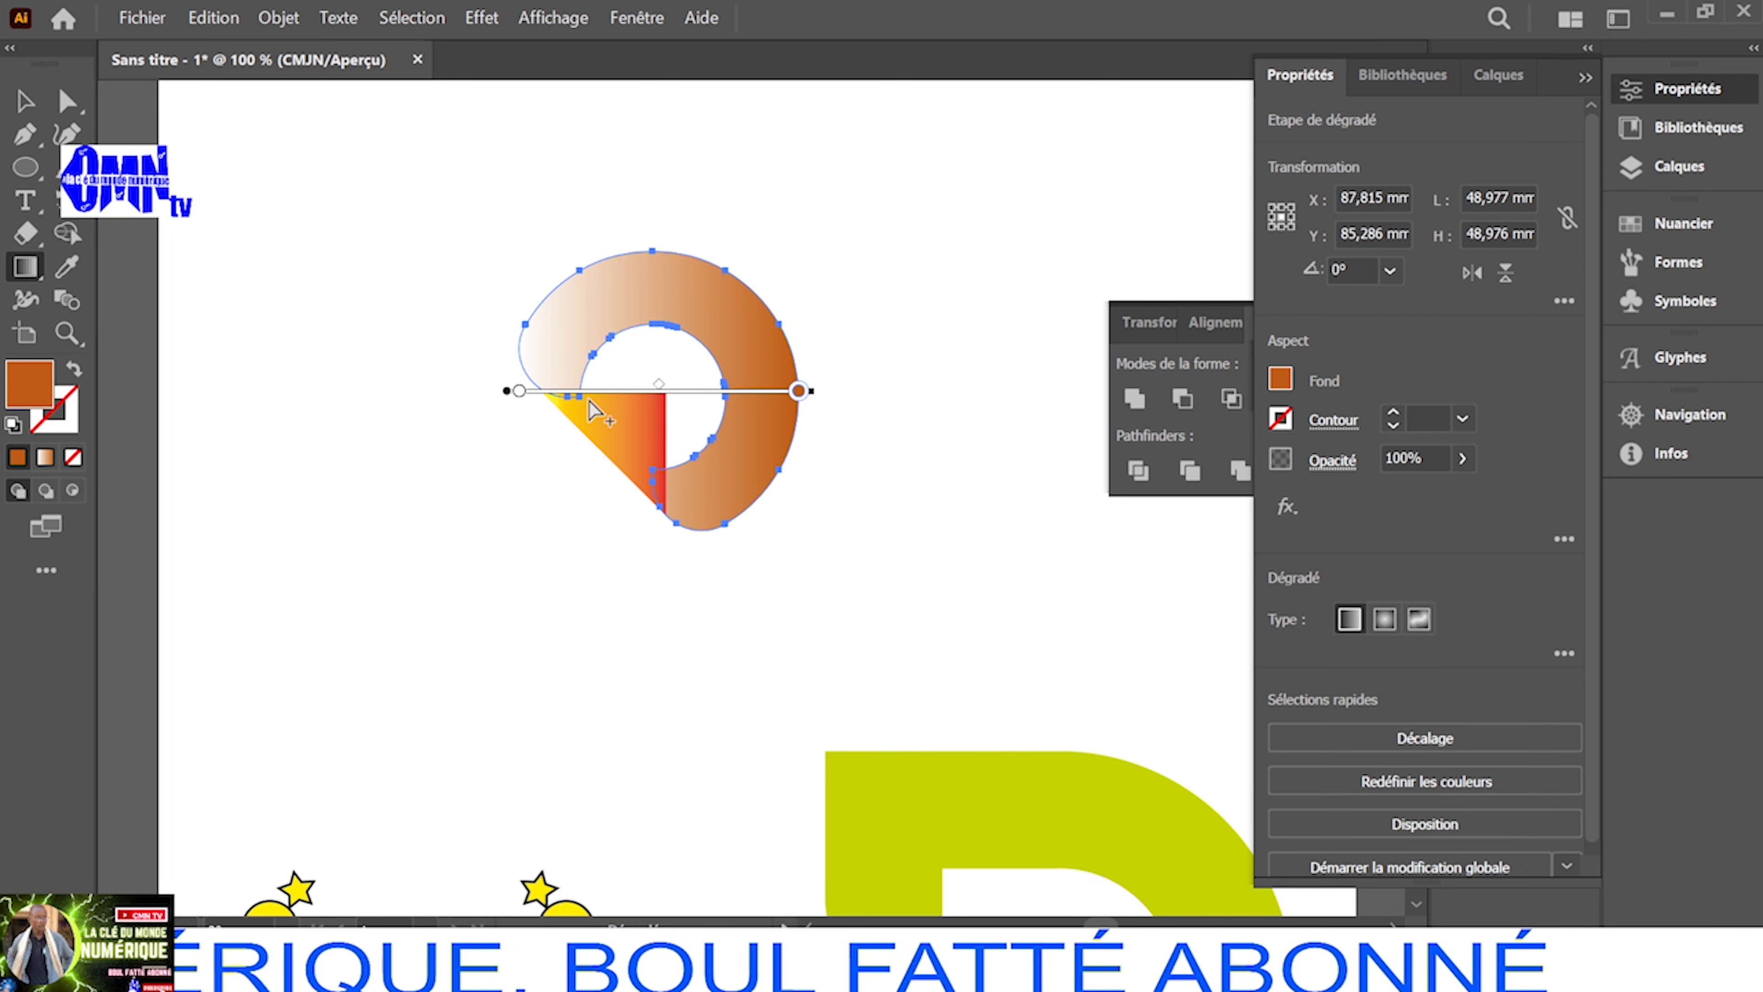
Recolour the ring gradient's white start stop with a yellow-orange sampled from the triangle, then deselect the ring
{"action": "left_click", "coordinate": [520, 391]}
{"action": "double_click", "coordinate": [521, 393]}
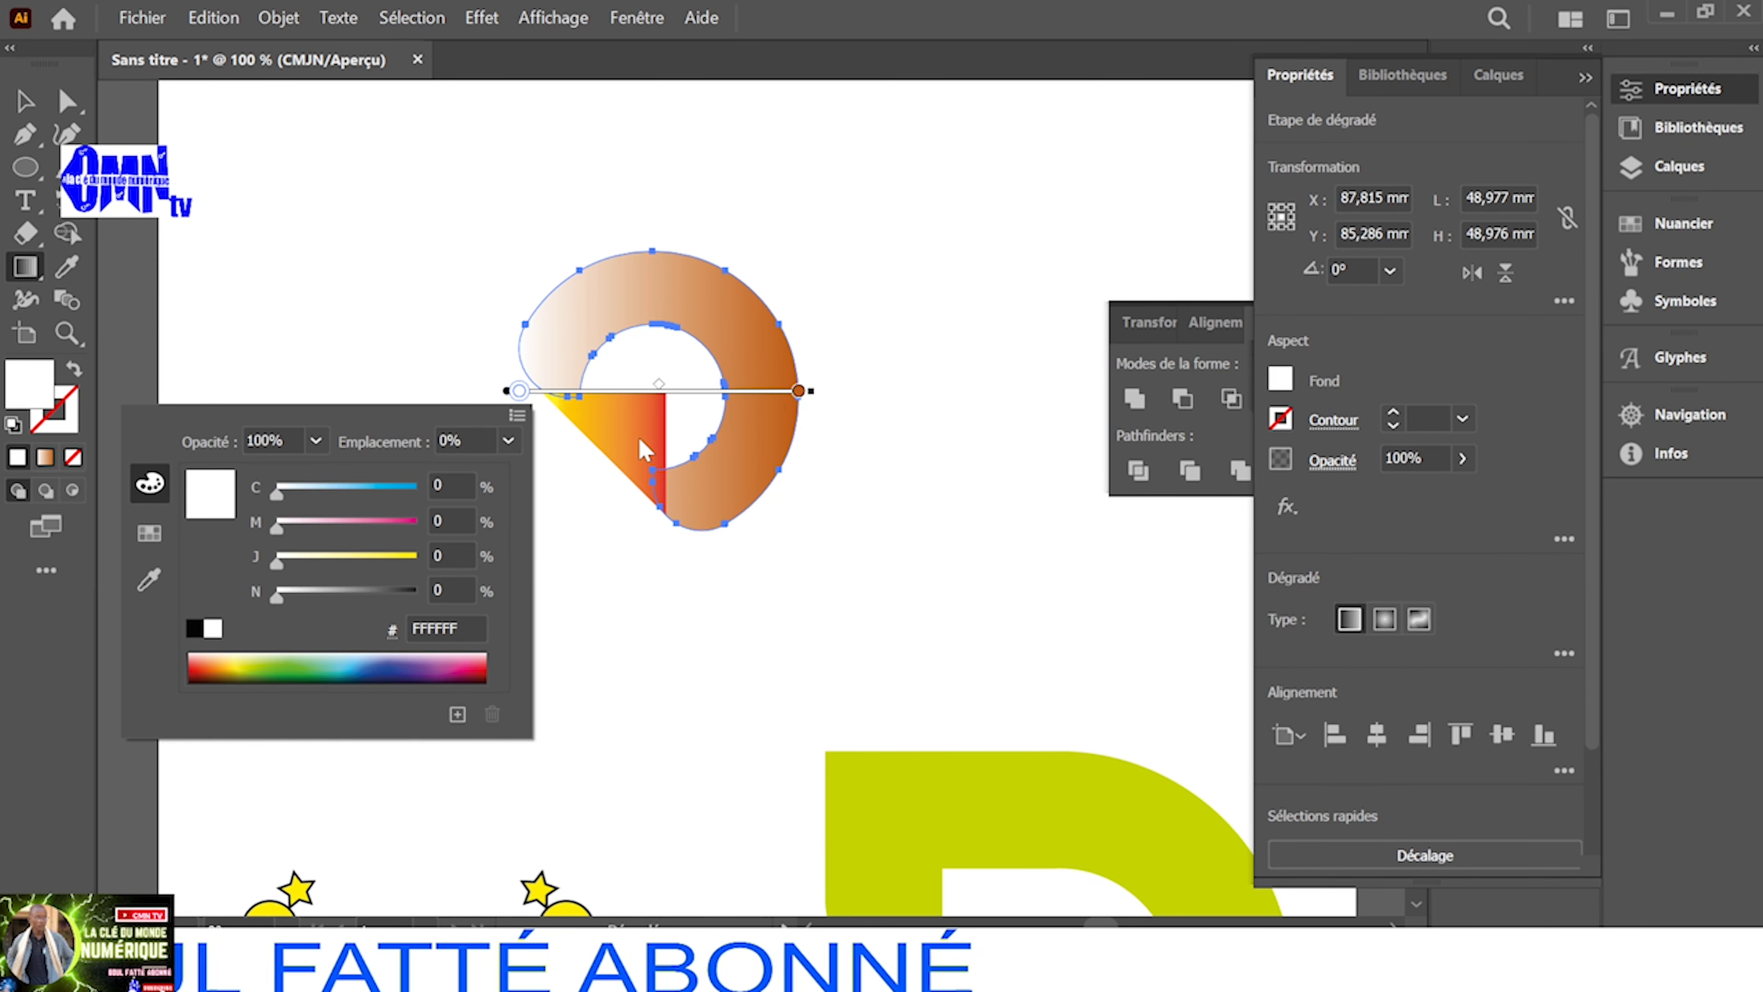
{"action": "left_click", "coordinate": [149, 576]}
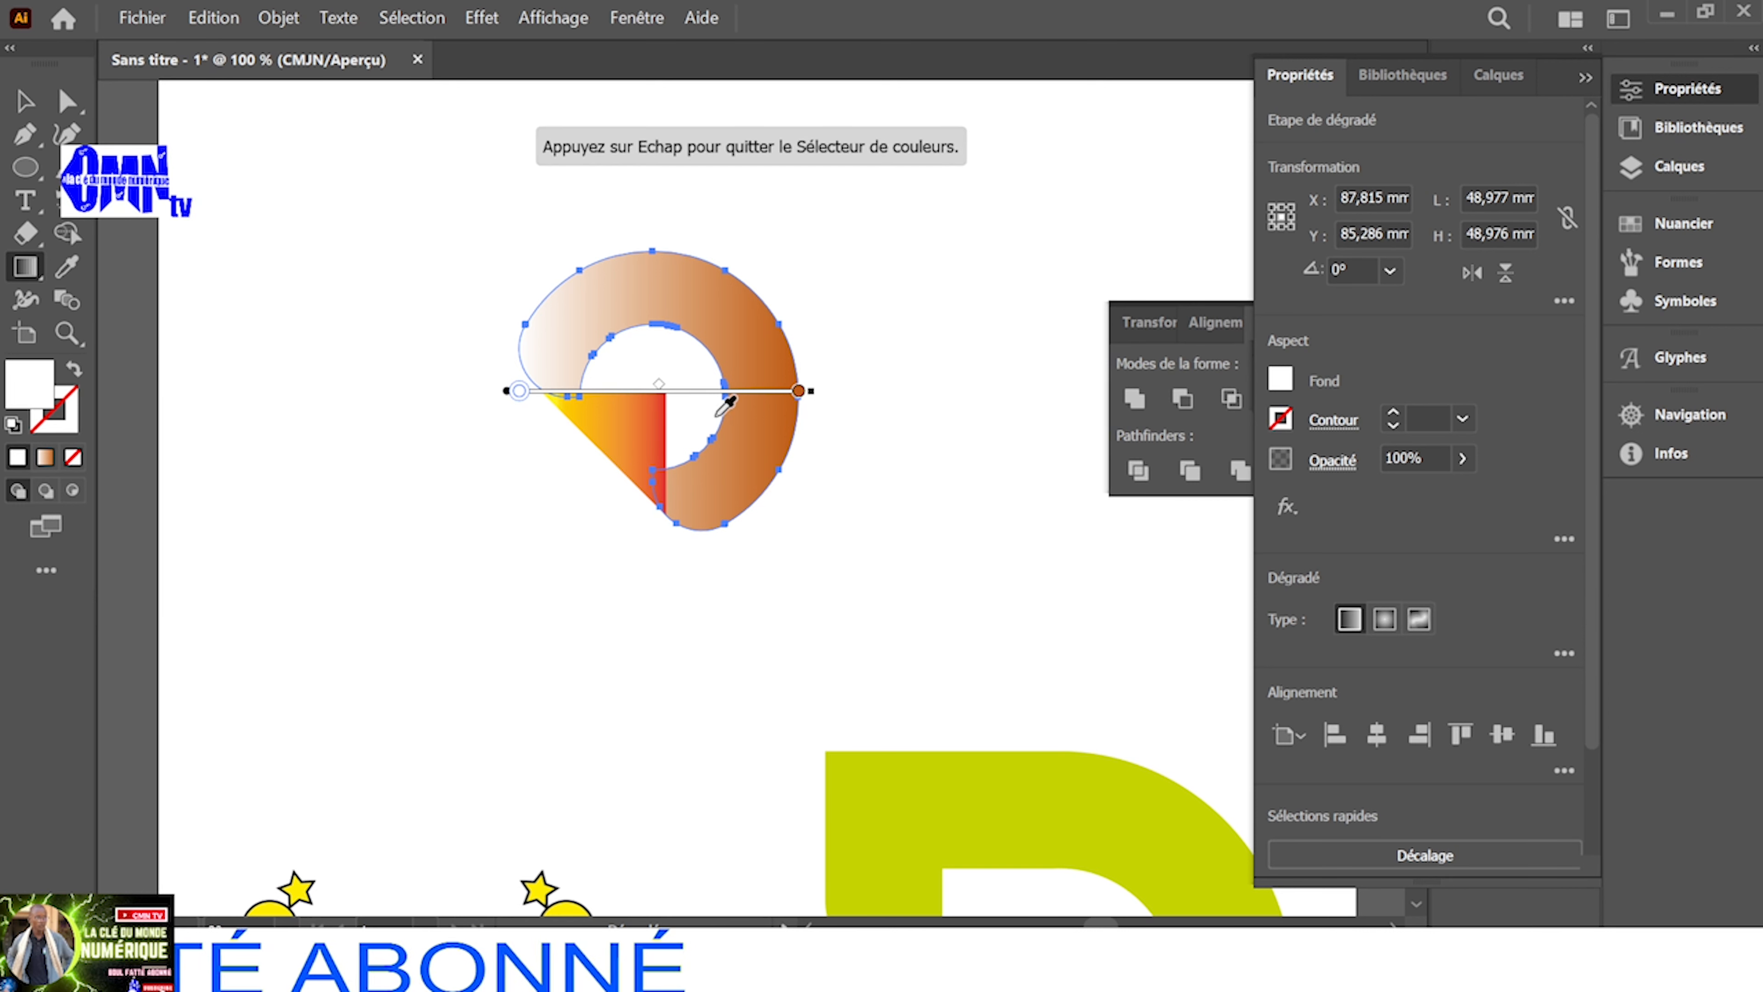
{"action": "left_click", "coordinate": [629, 424]}
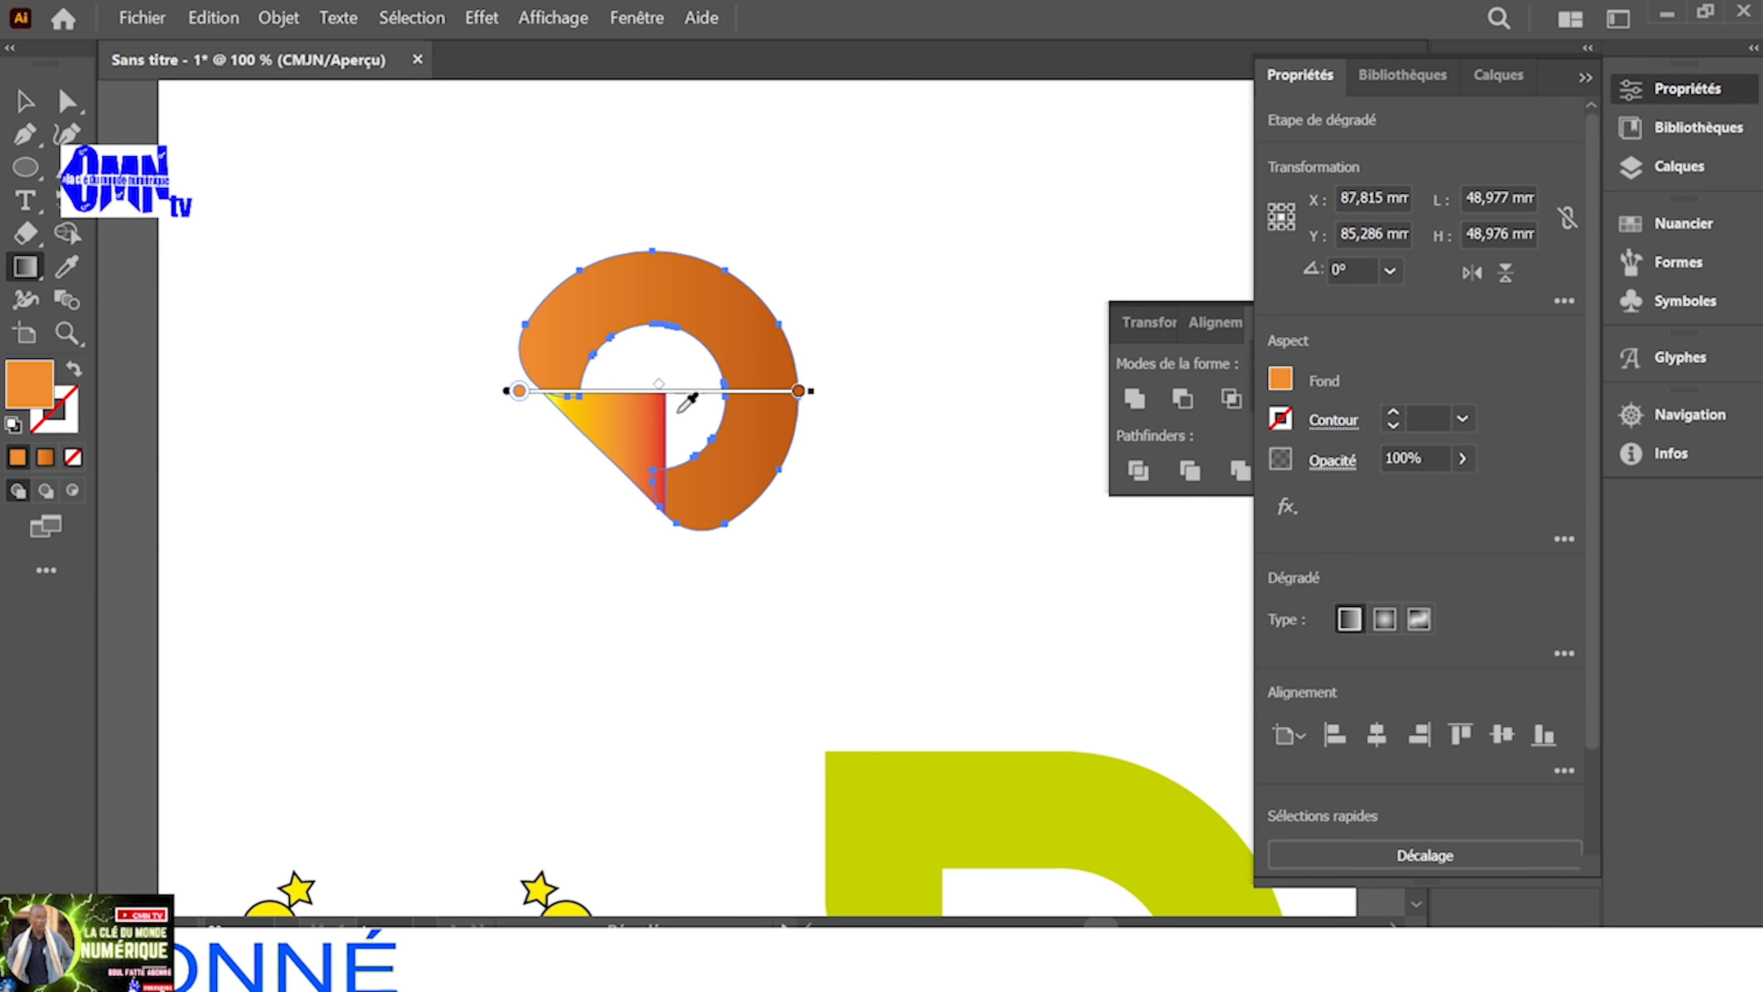
{"action": "left_click", "coordinate": [566, 414]}
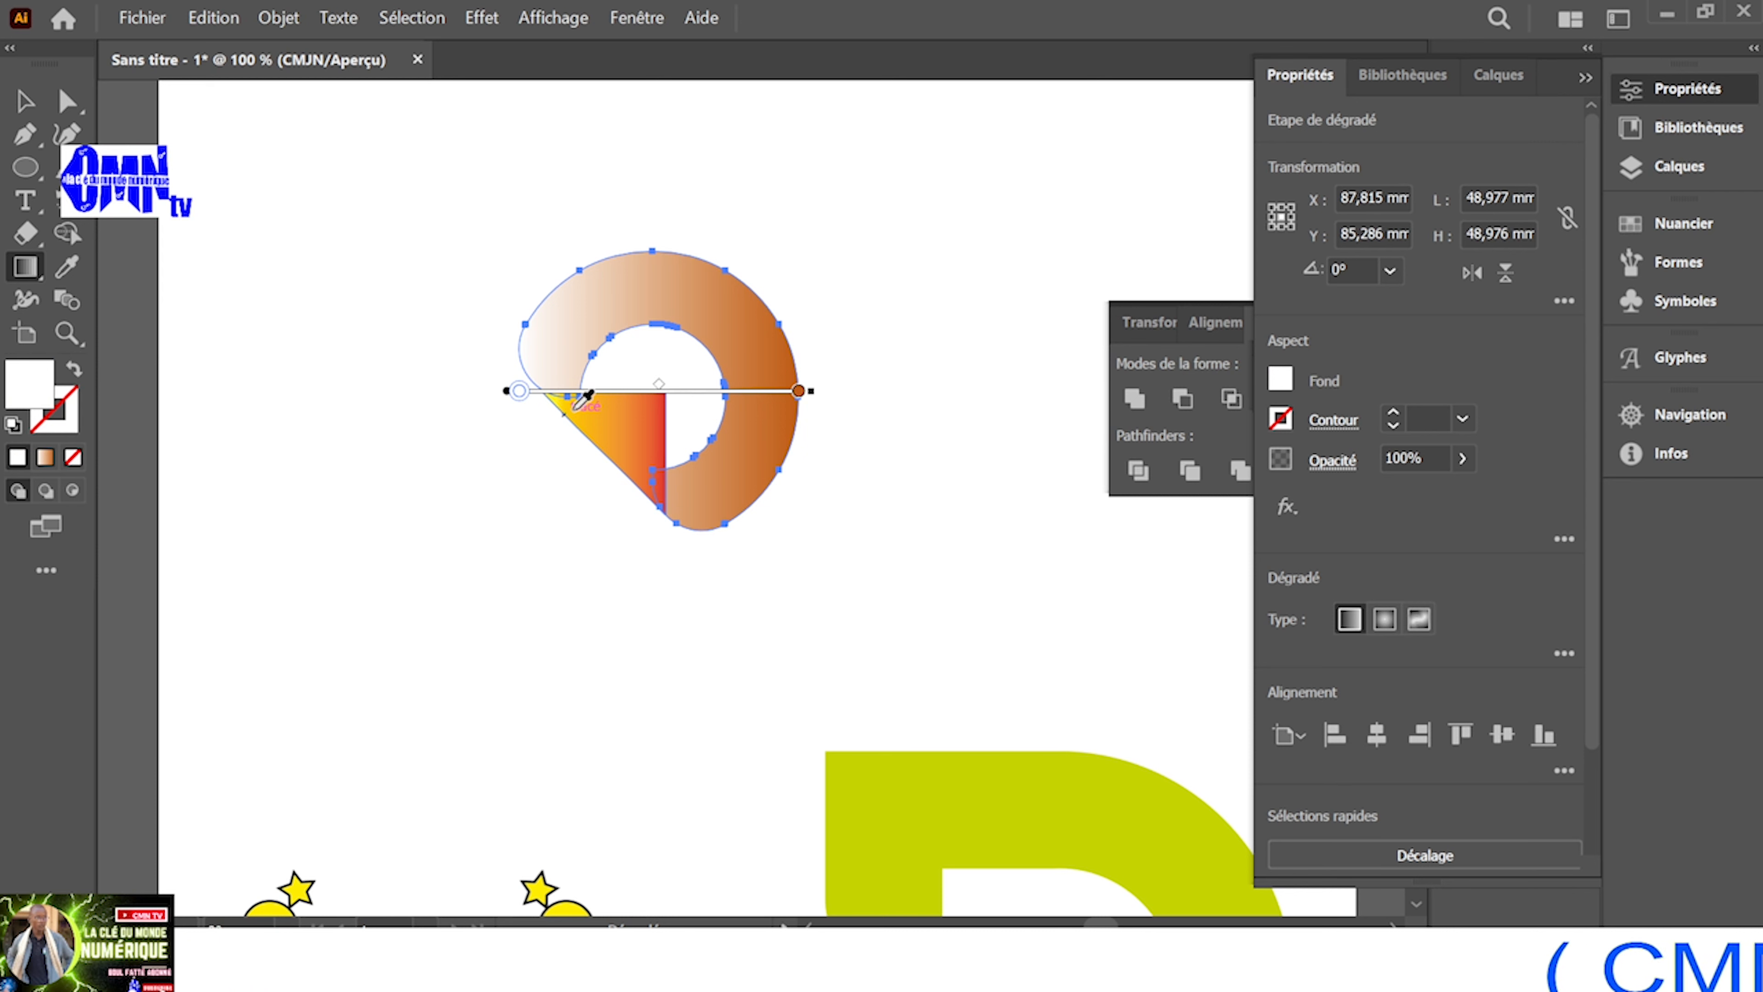
{"action": "left_click", "coordinate": [573, 410]}
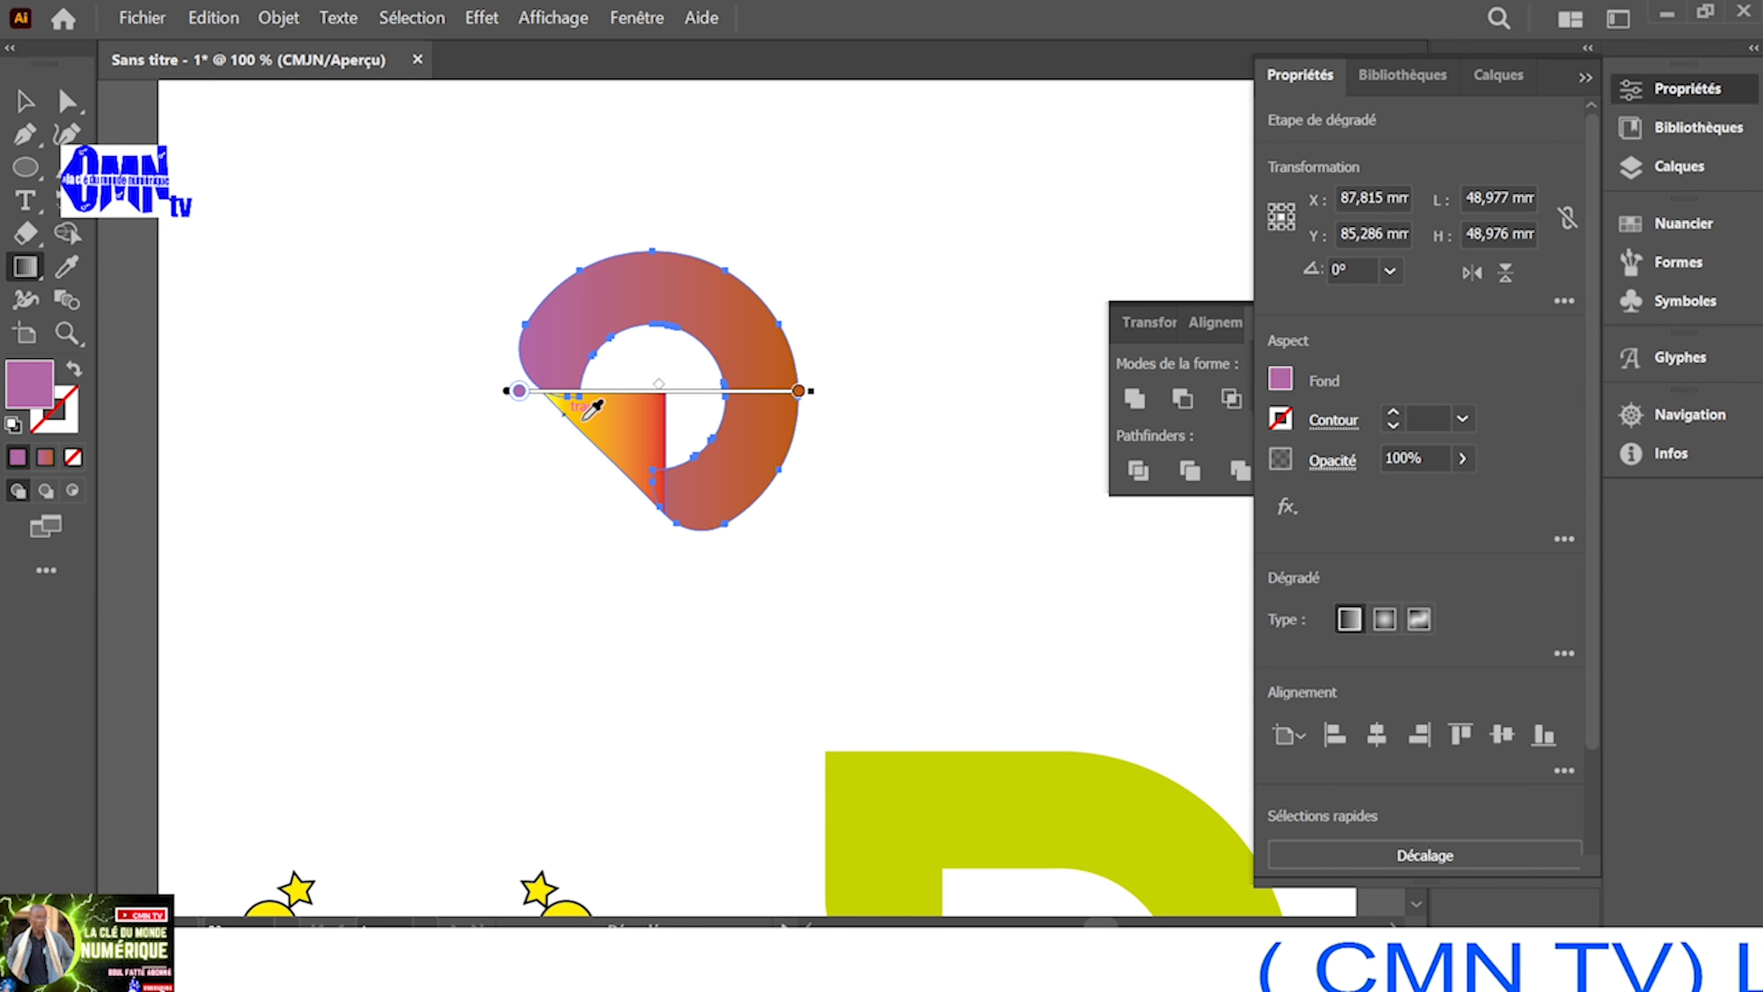
{"action": "left_click", "coordinate": [586, 415]}
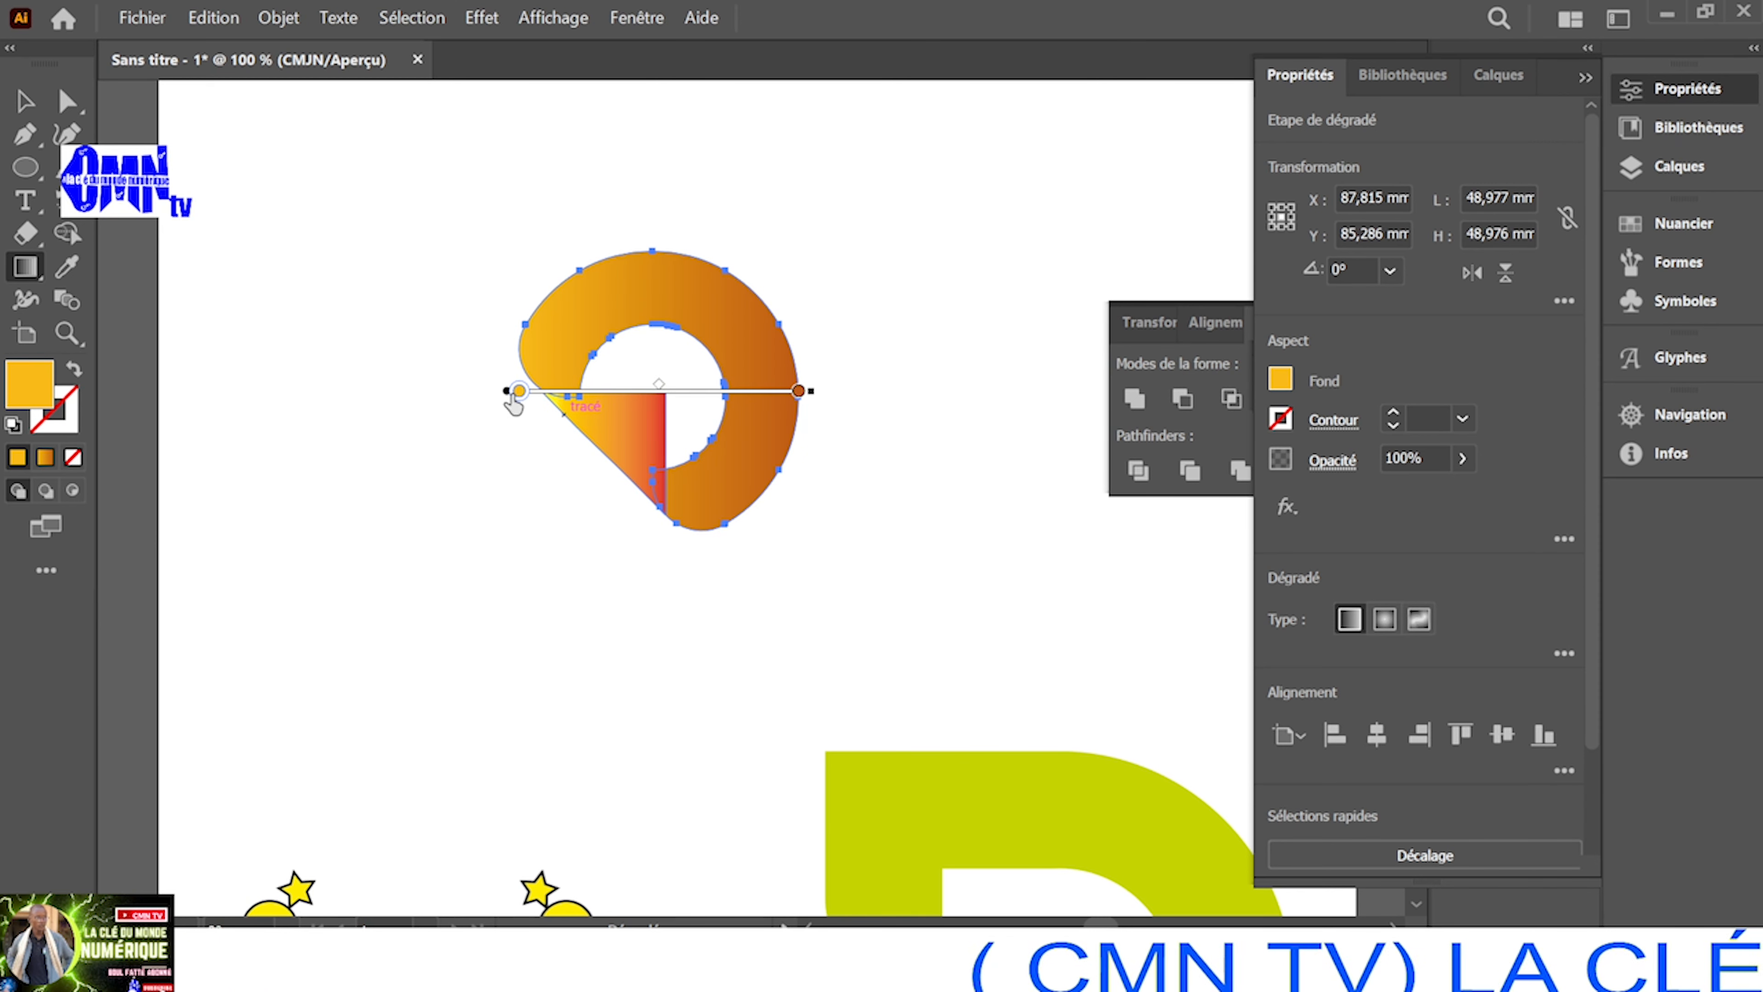
{"action": "left_click", "coordinate": [20, 100]}
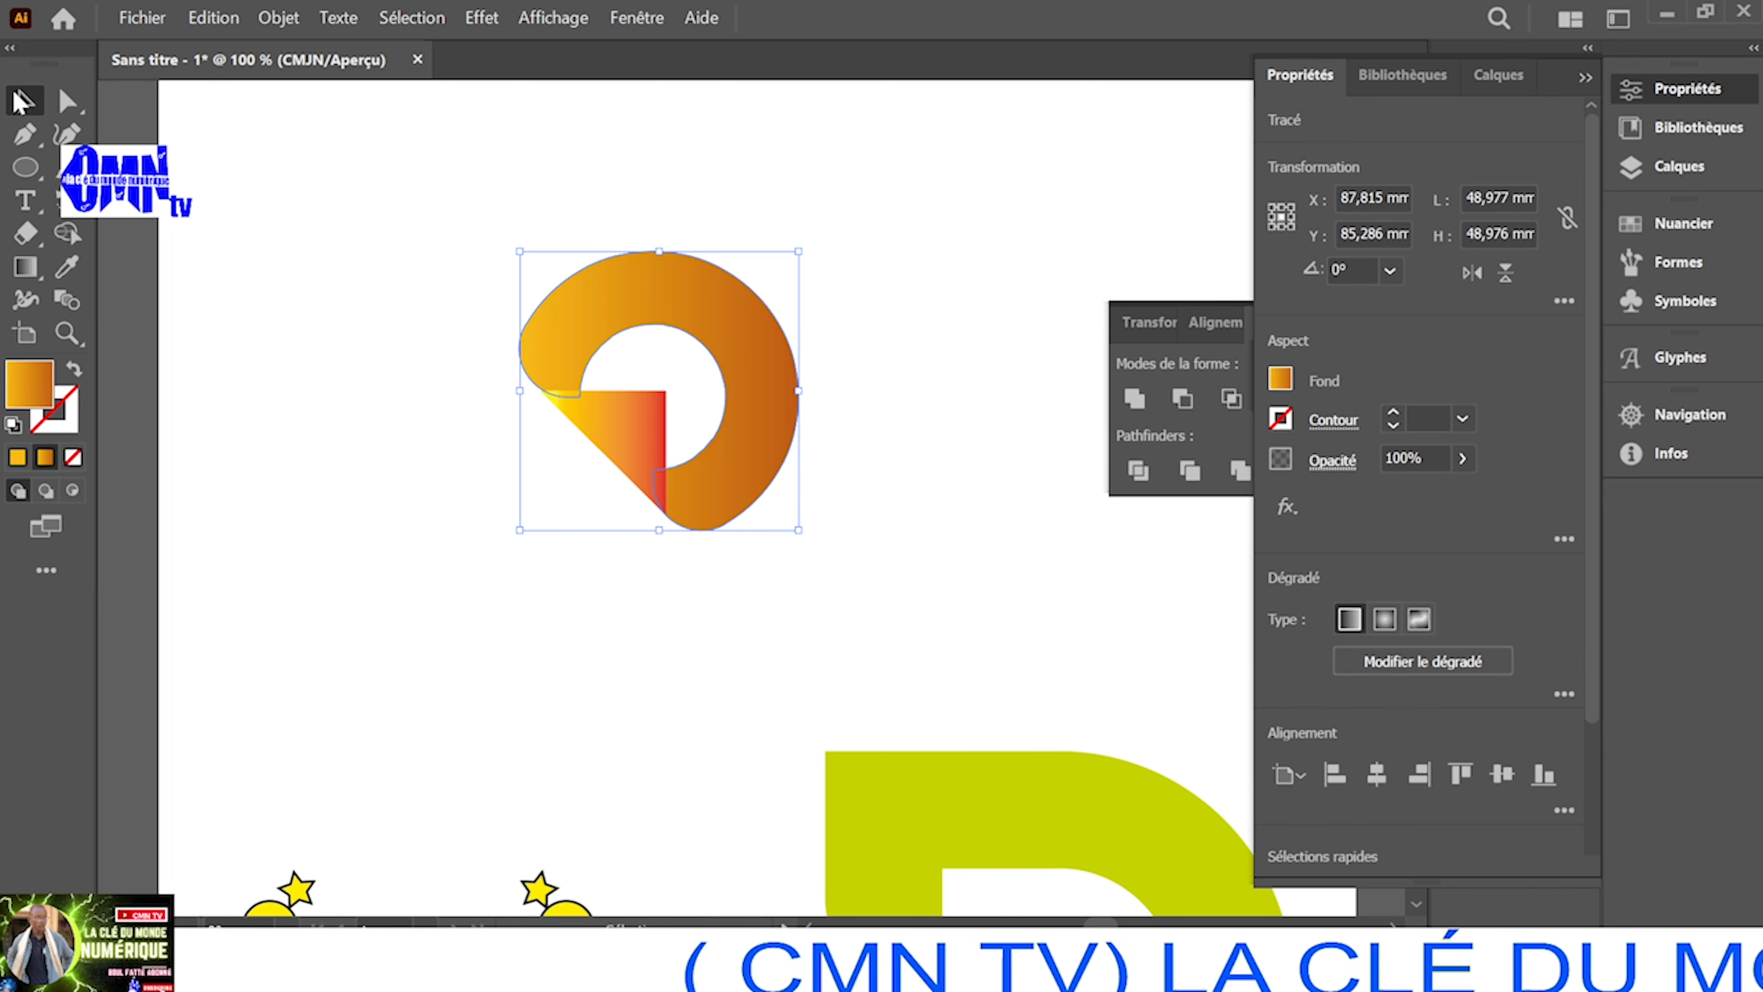
{"action": "left_click", "coordinate": [868, 549]}
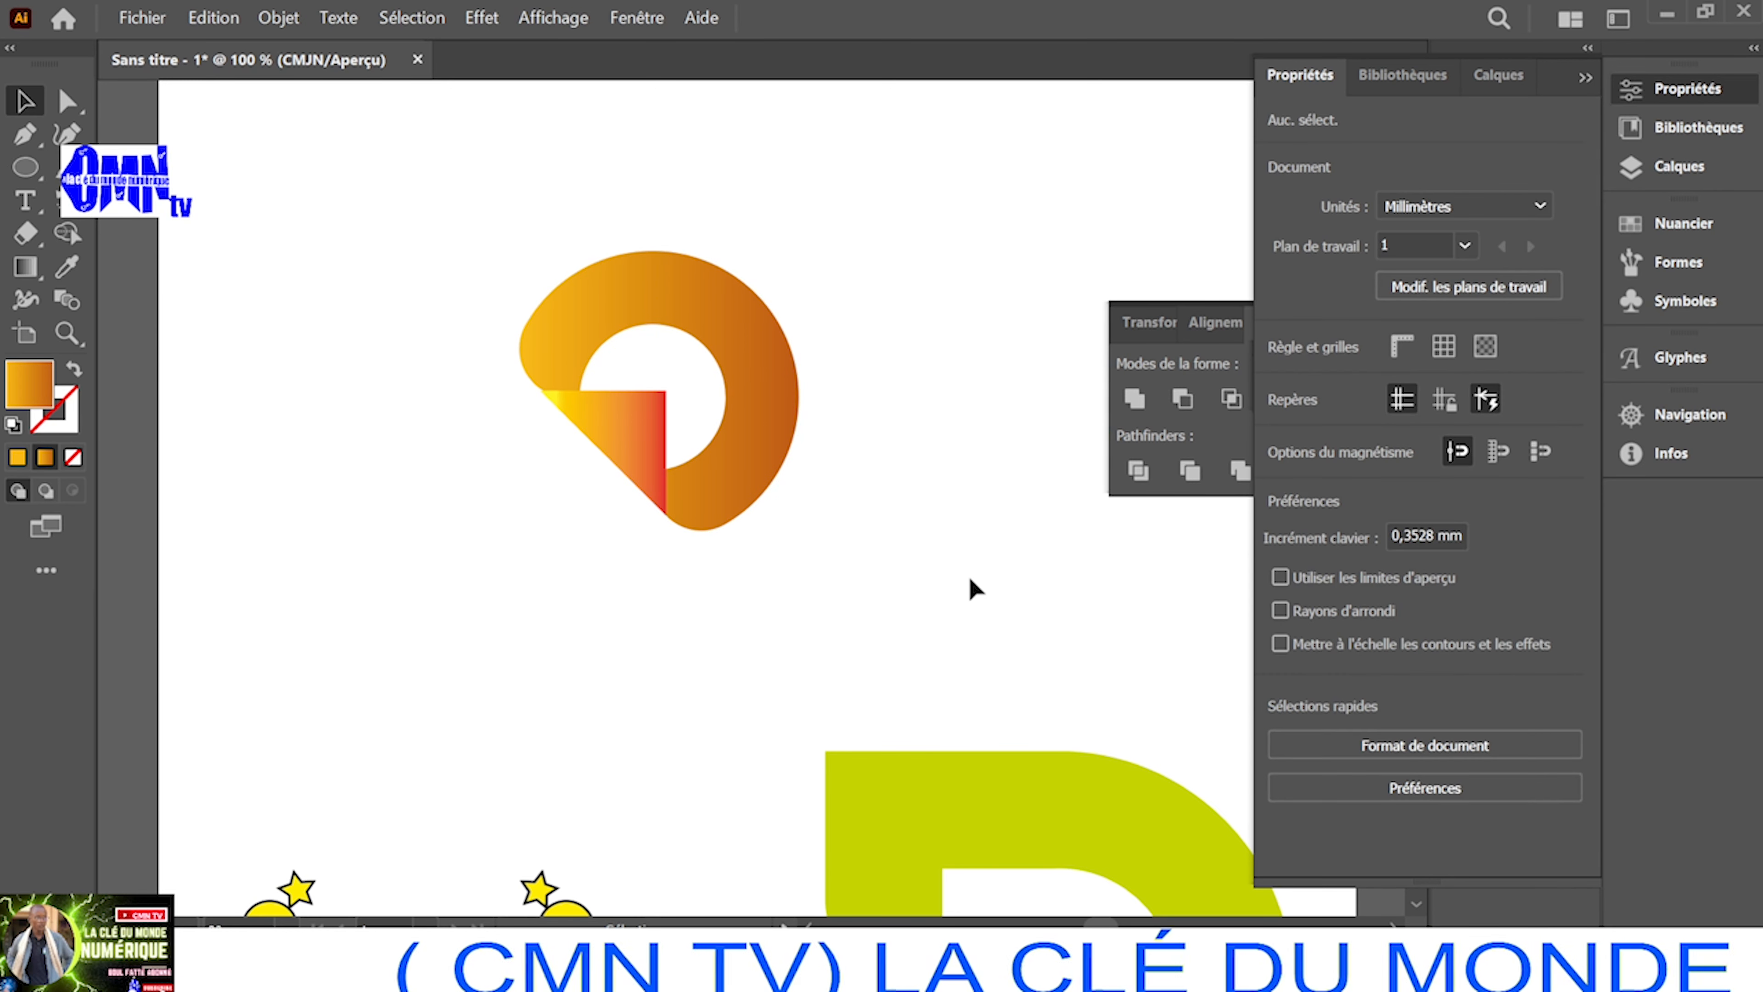
Examine the coloured folded-ring logo and compare it with the green folded D logo below it
{"action": "scroll", "coordinate": [972, 590], "scroll_direction": "up", "scroll_amount": 2}
{"action": "scroll", "coordinate": [876, 587], "scroll_direction": "down", "scroll_amount": 9}
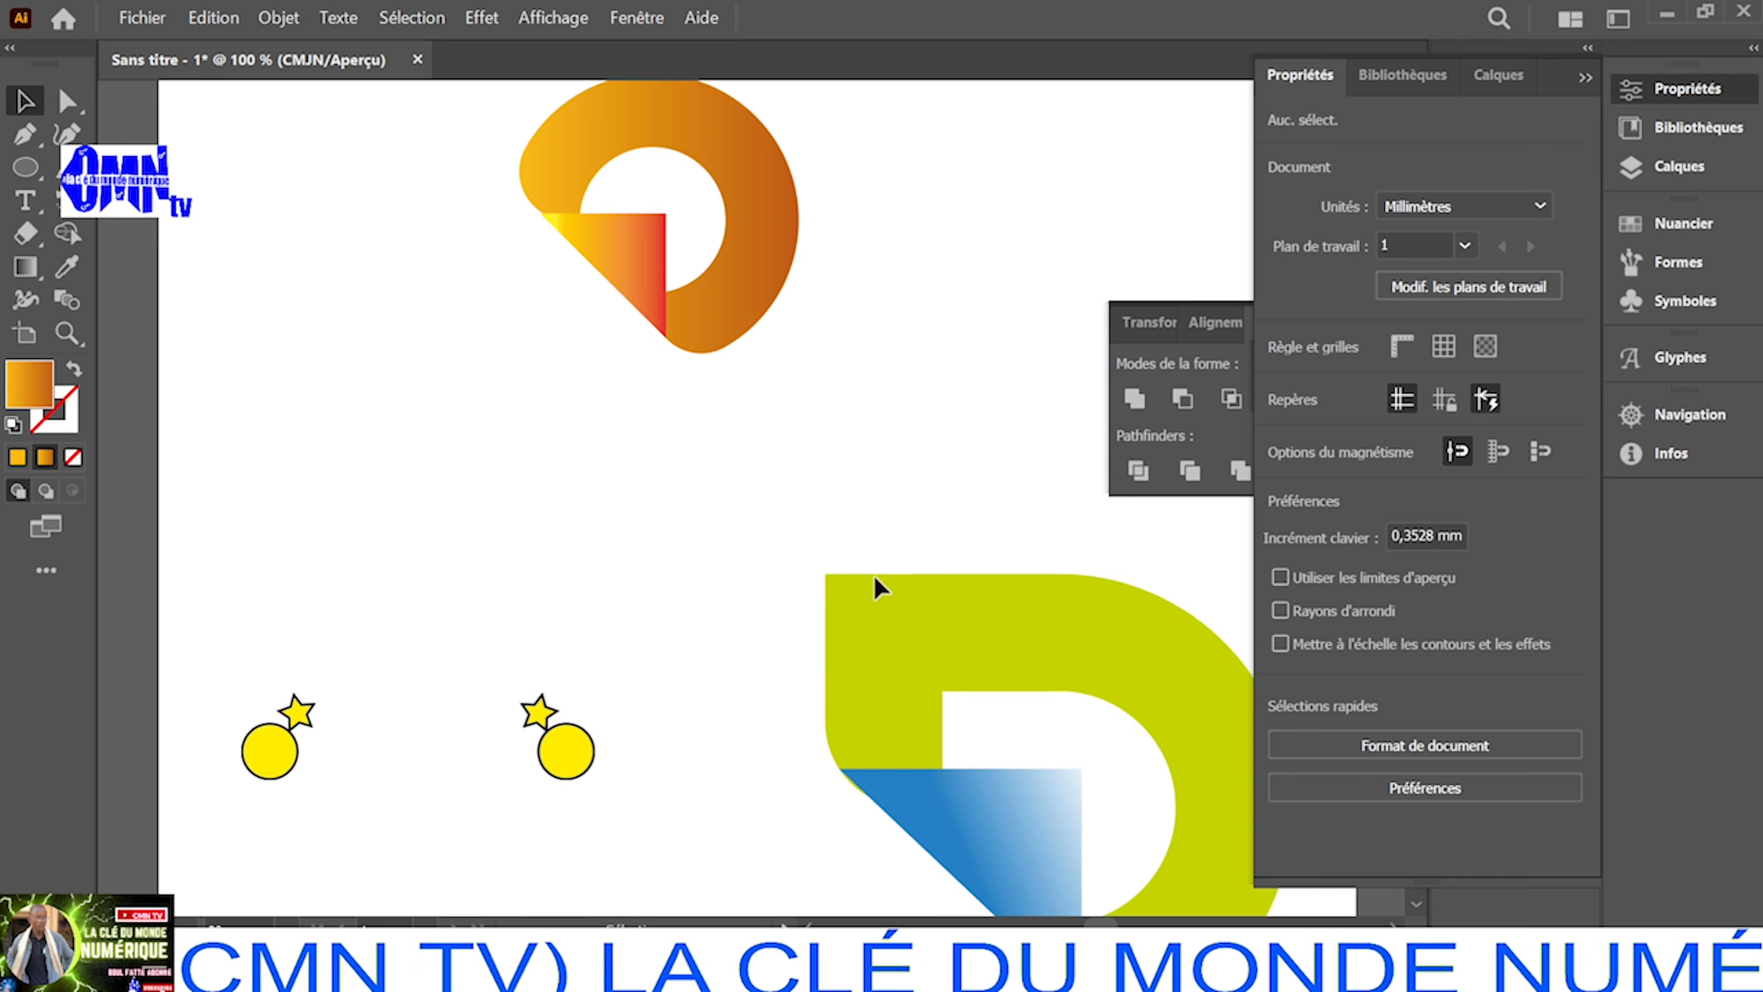
{"action": "scroll", "coordinate": [876, 587], "scroll_direction": "up", "scroll_amount": 4}
{"action": "scroll", "coordinate": [707, 456], "scroll_direction": "up", "scroll_amount": 1}
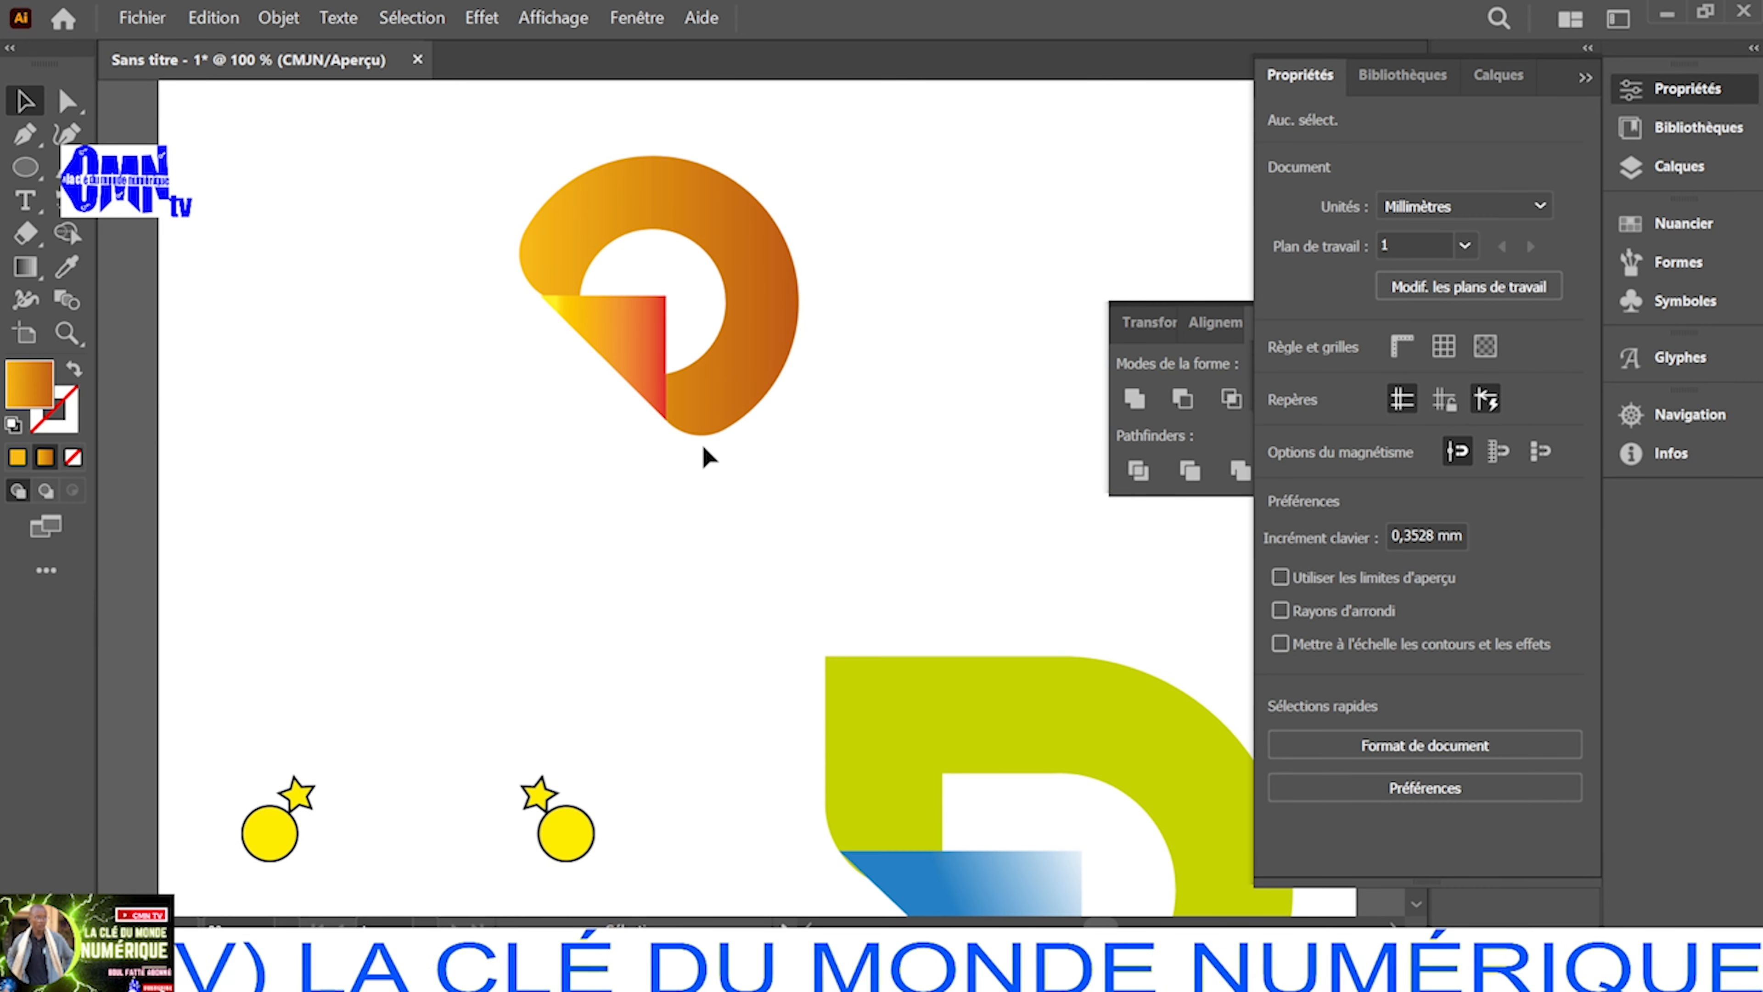
{"action": "scroll", "coordinate": [707, 457], "scroll_direction": "down", "scroll_amount": 2}
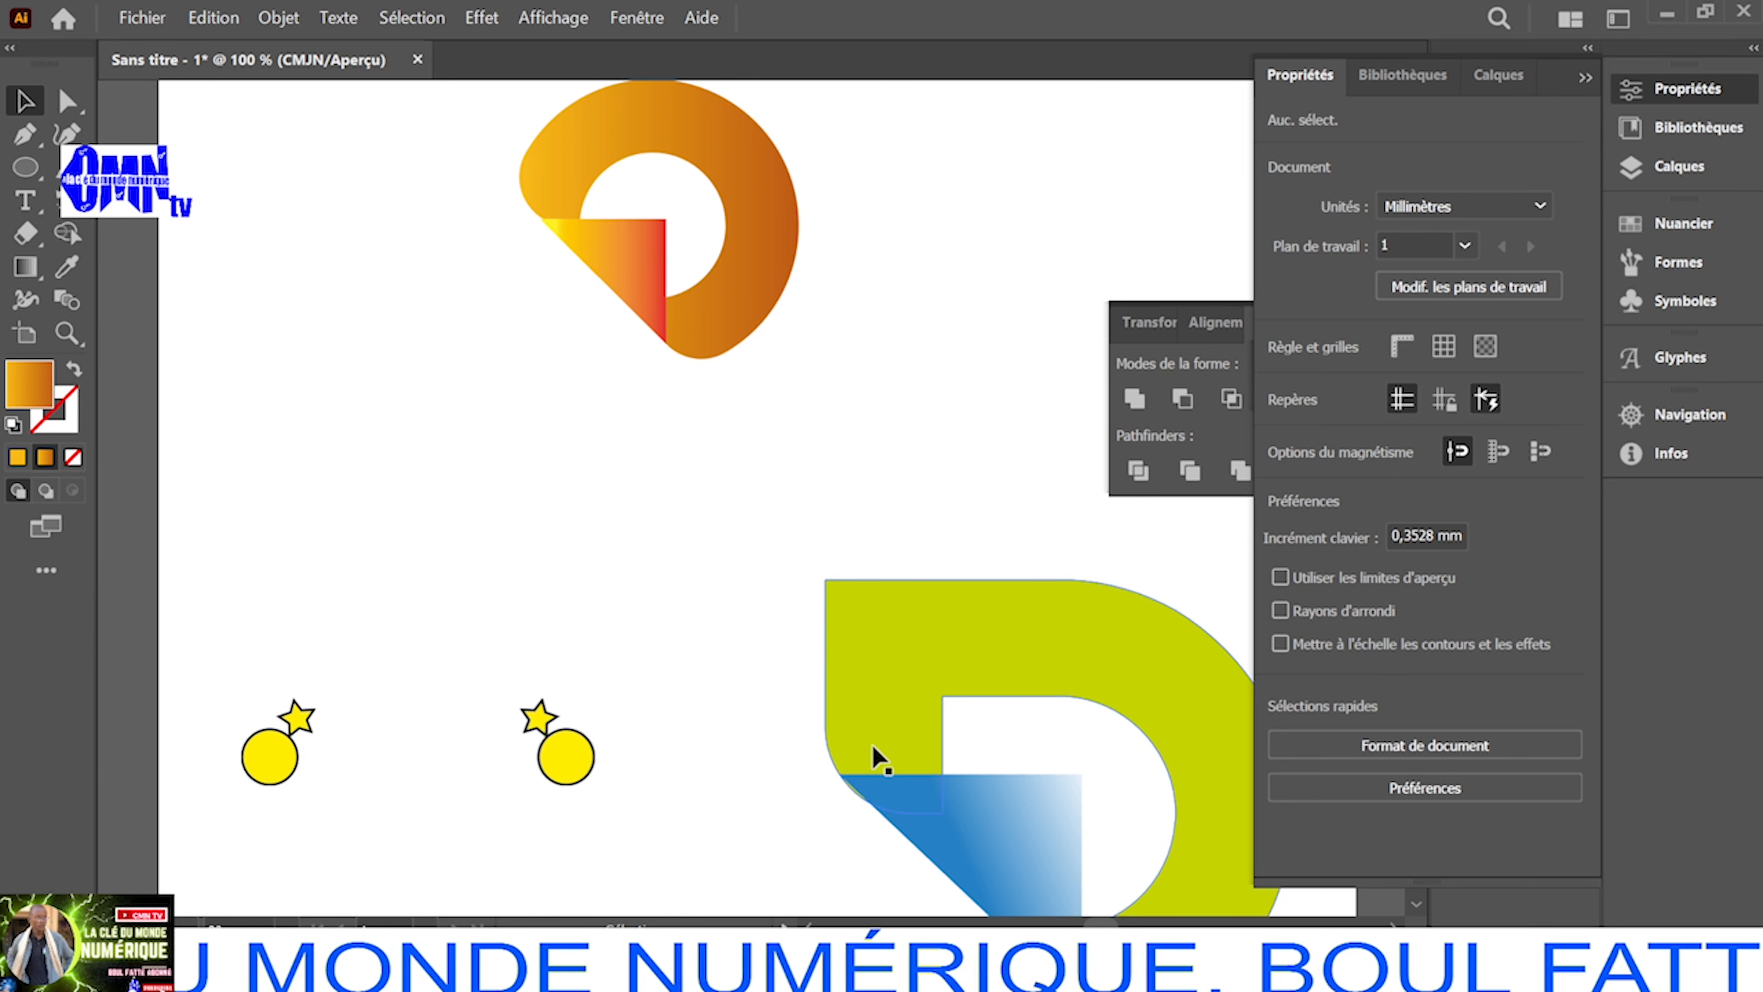
{"action": "scroll", "coordinate": [854, 583], "scroll_direction": "down", "scroll_amount": 2}
{"action": "scroll", "coordinate": [889, 686], "scroll_direction": "up", "scroll_amount": 3}
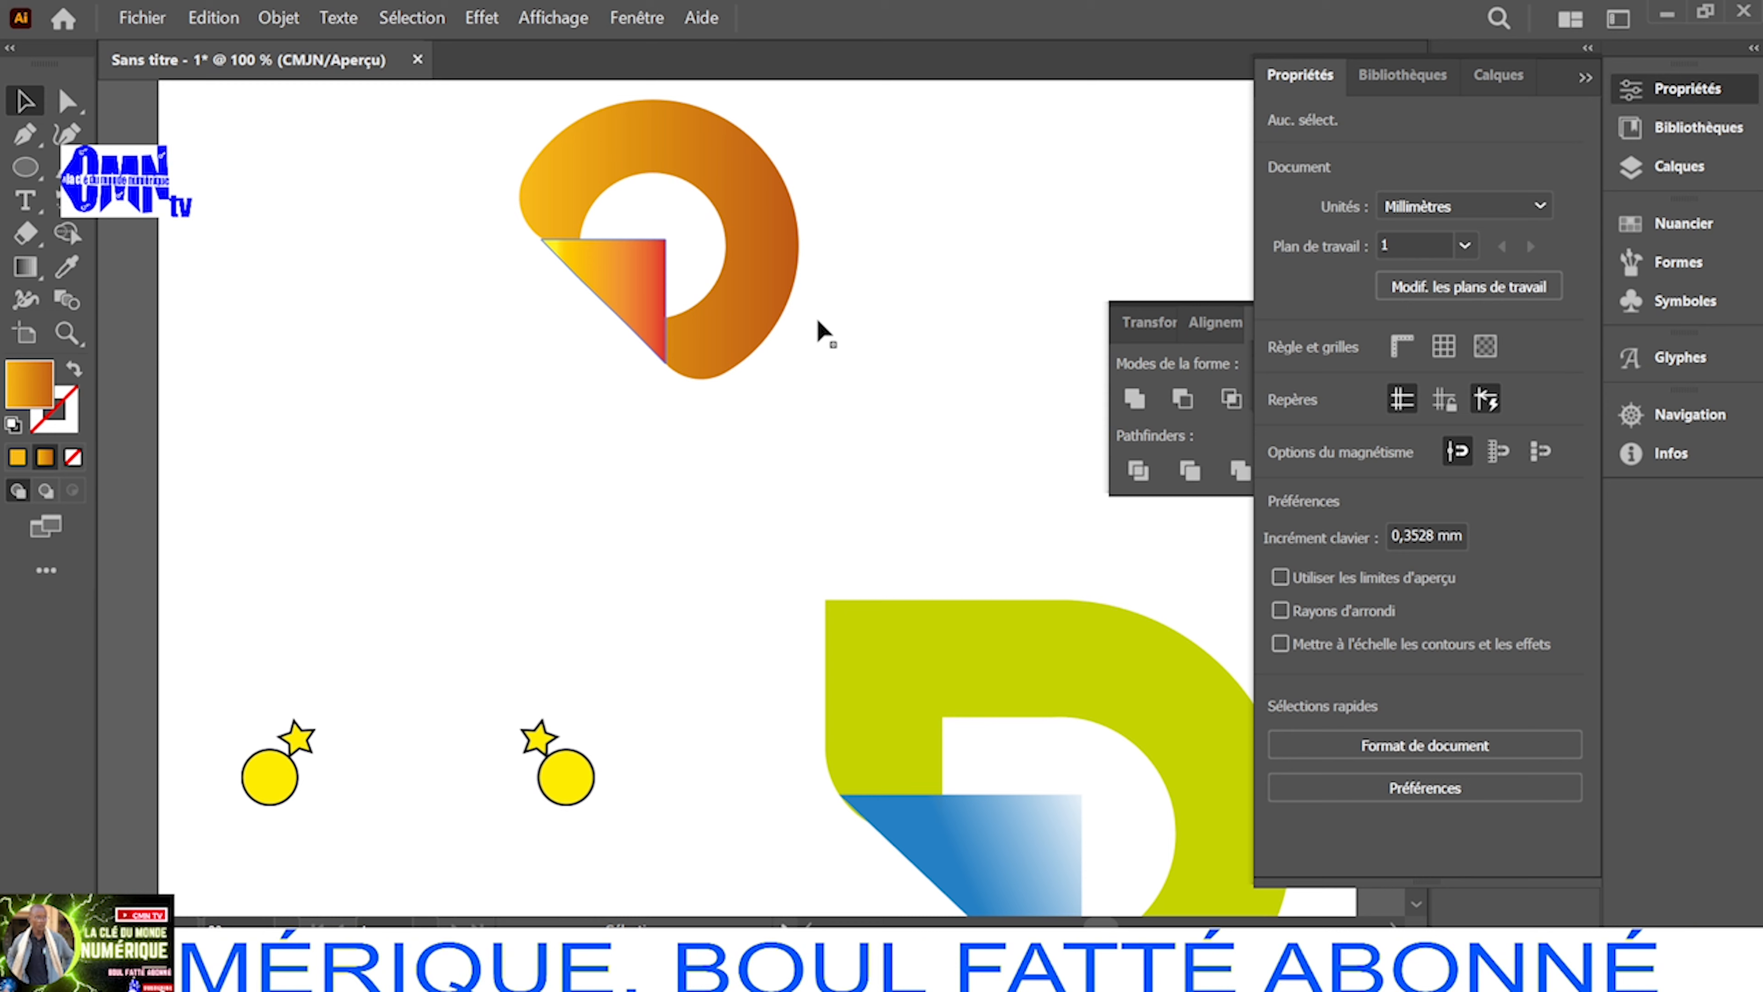
{"action": "scroll", "coordinate": [806, 528], "scroll_direction": "up", "scroll_amount": 2}
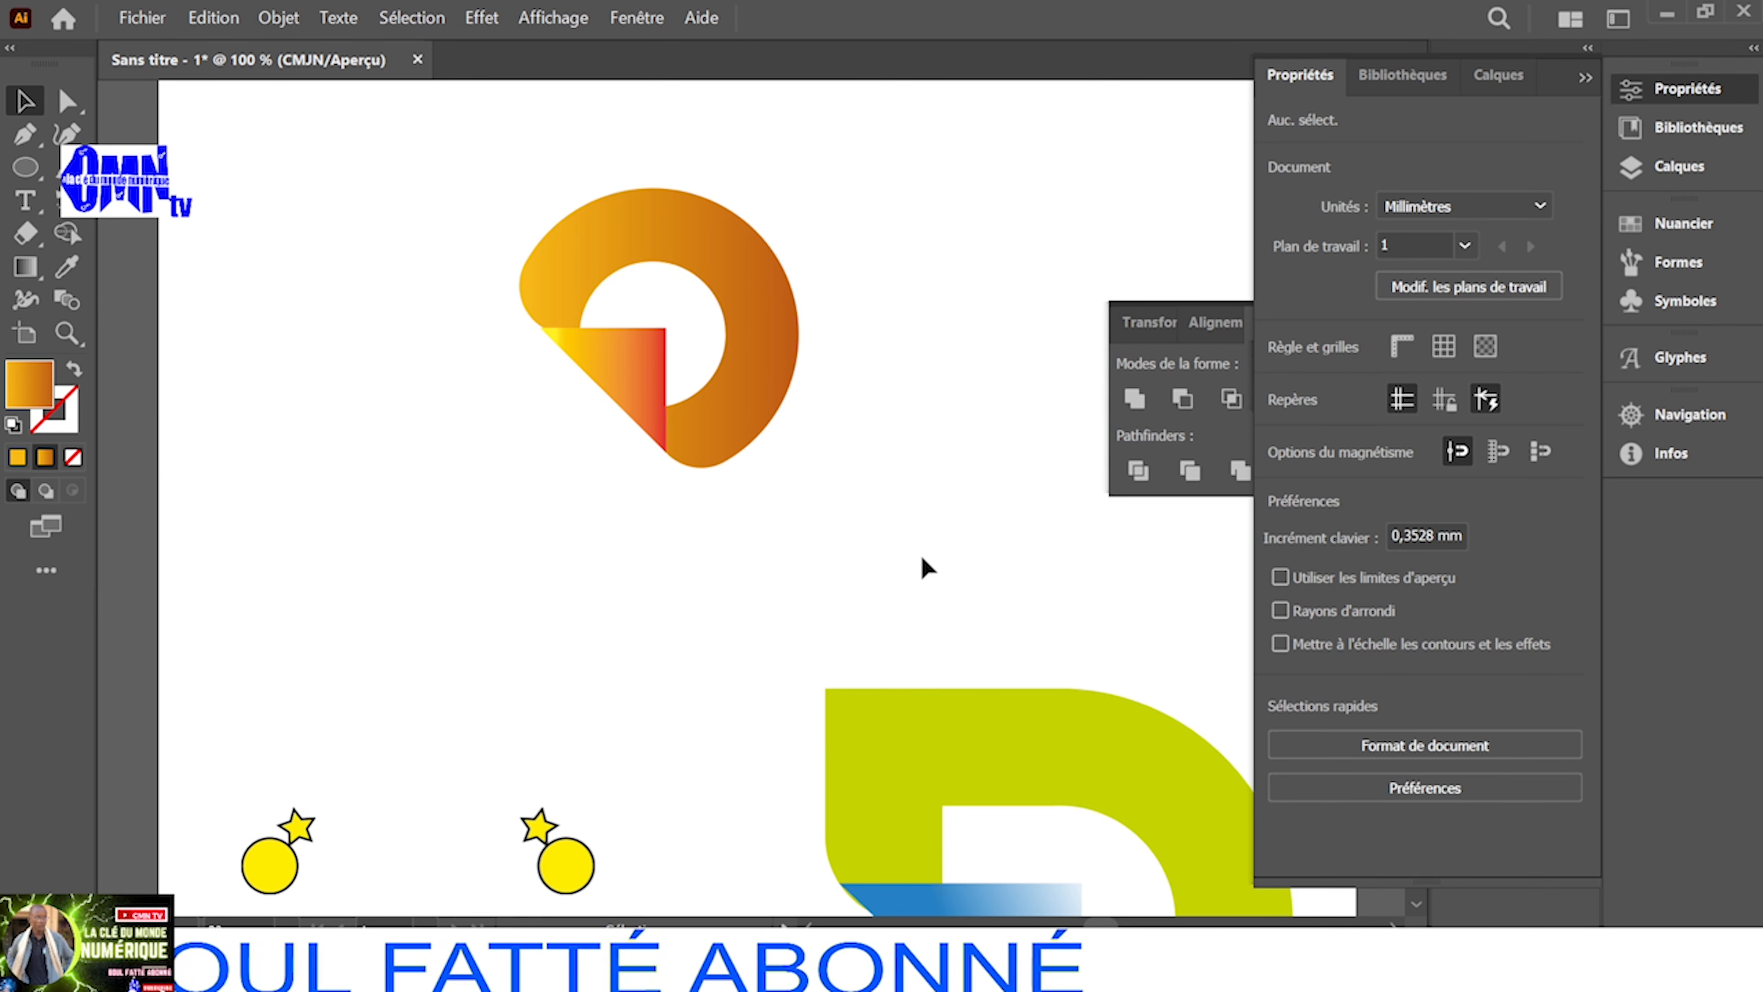
{"action": "scroll", "coordinate": [921, 553], "scroll_direction": "down", "scroll_amount": 3}
{"action": "scroll", "coordinate": [890, 276], "scroll_direction": "up", "scroll_amount": 3}
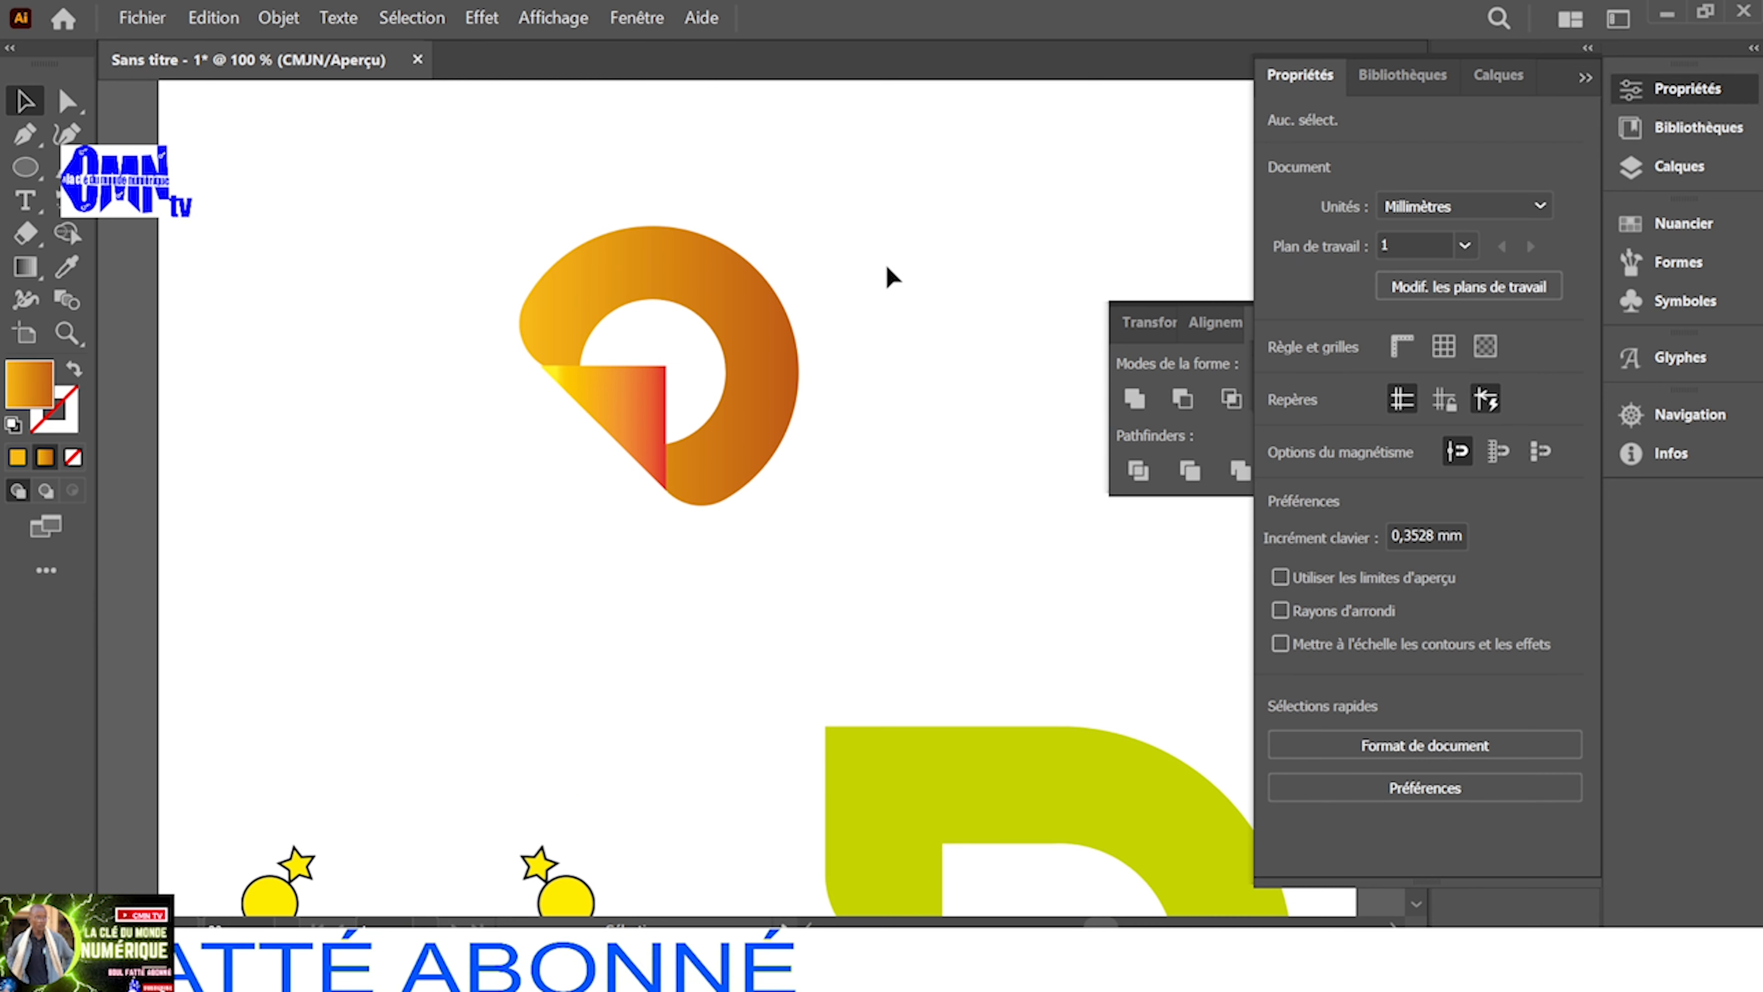
Group the ring and its triangular fold into one object
{"action": "key", "text": "ctrl+minus"}
{"action": "key", "text": "ctrl+minus"}
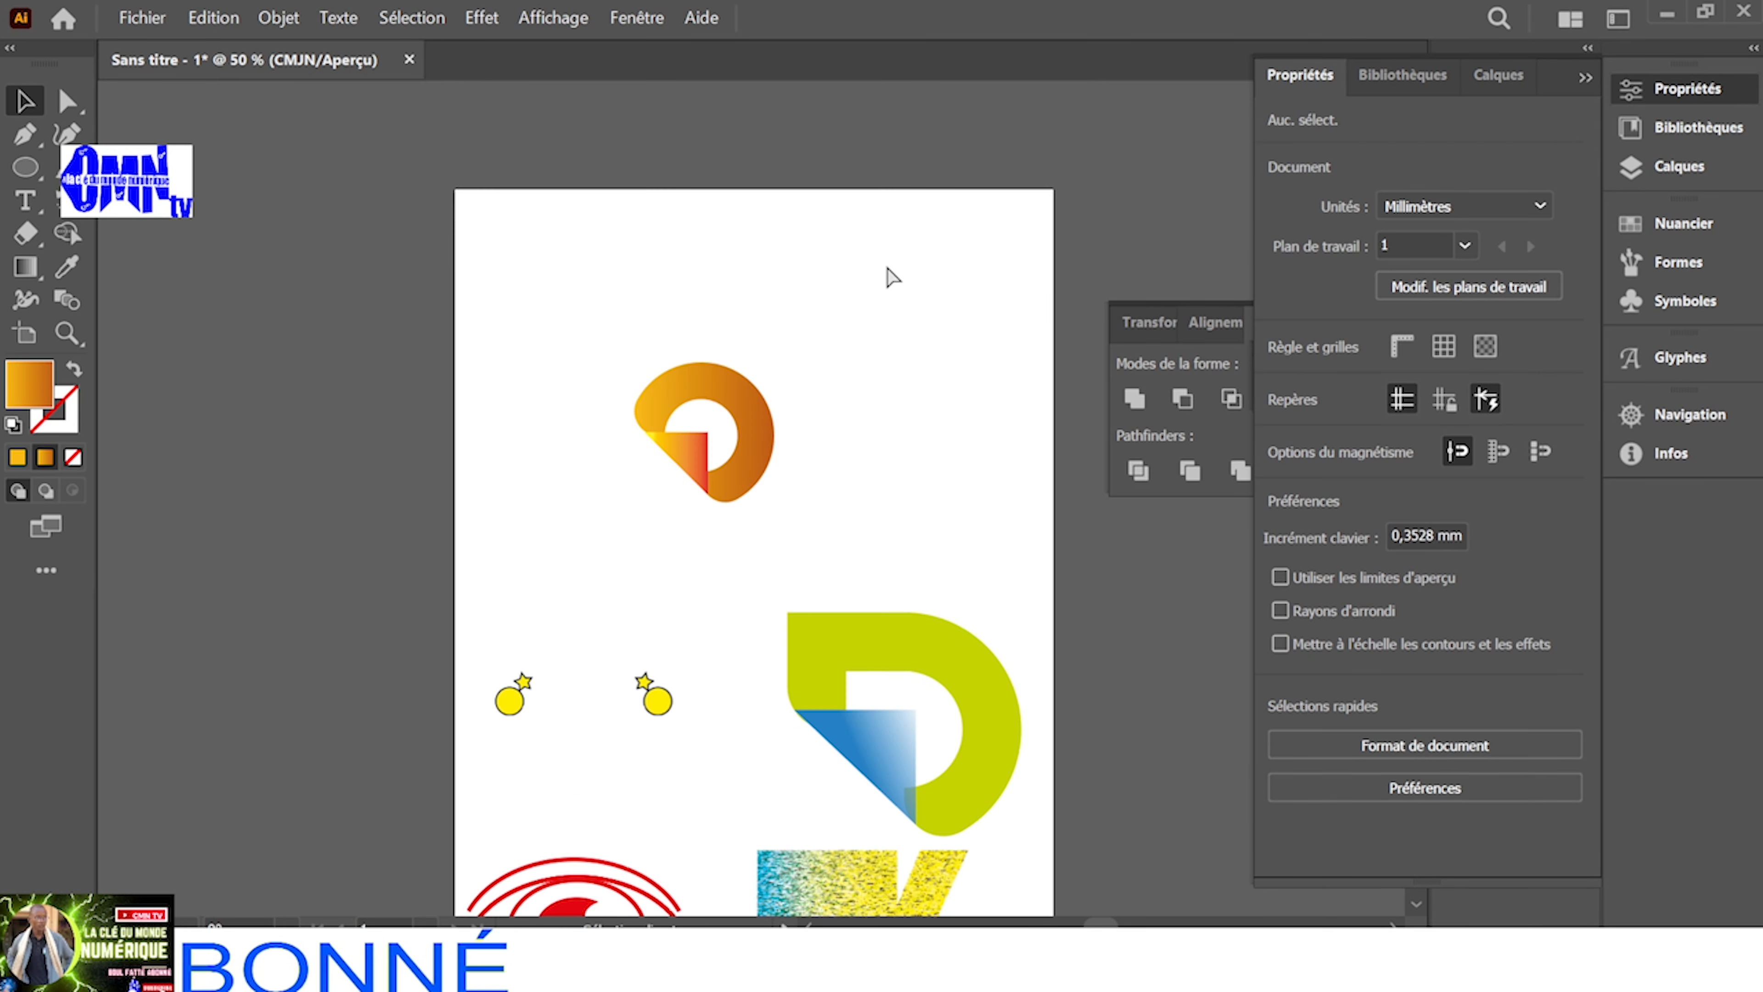
{"action": "left_click", "coordinate": [721, 460]}
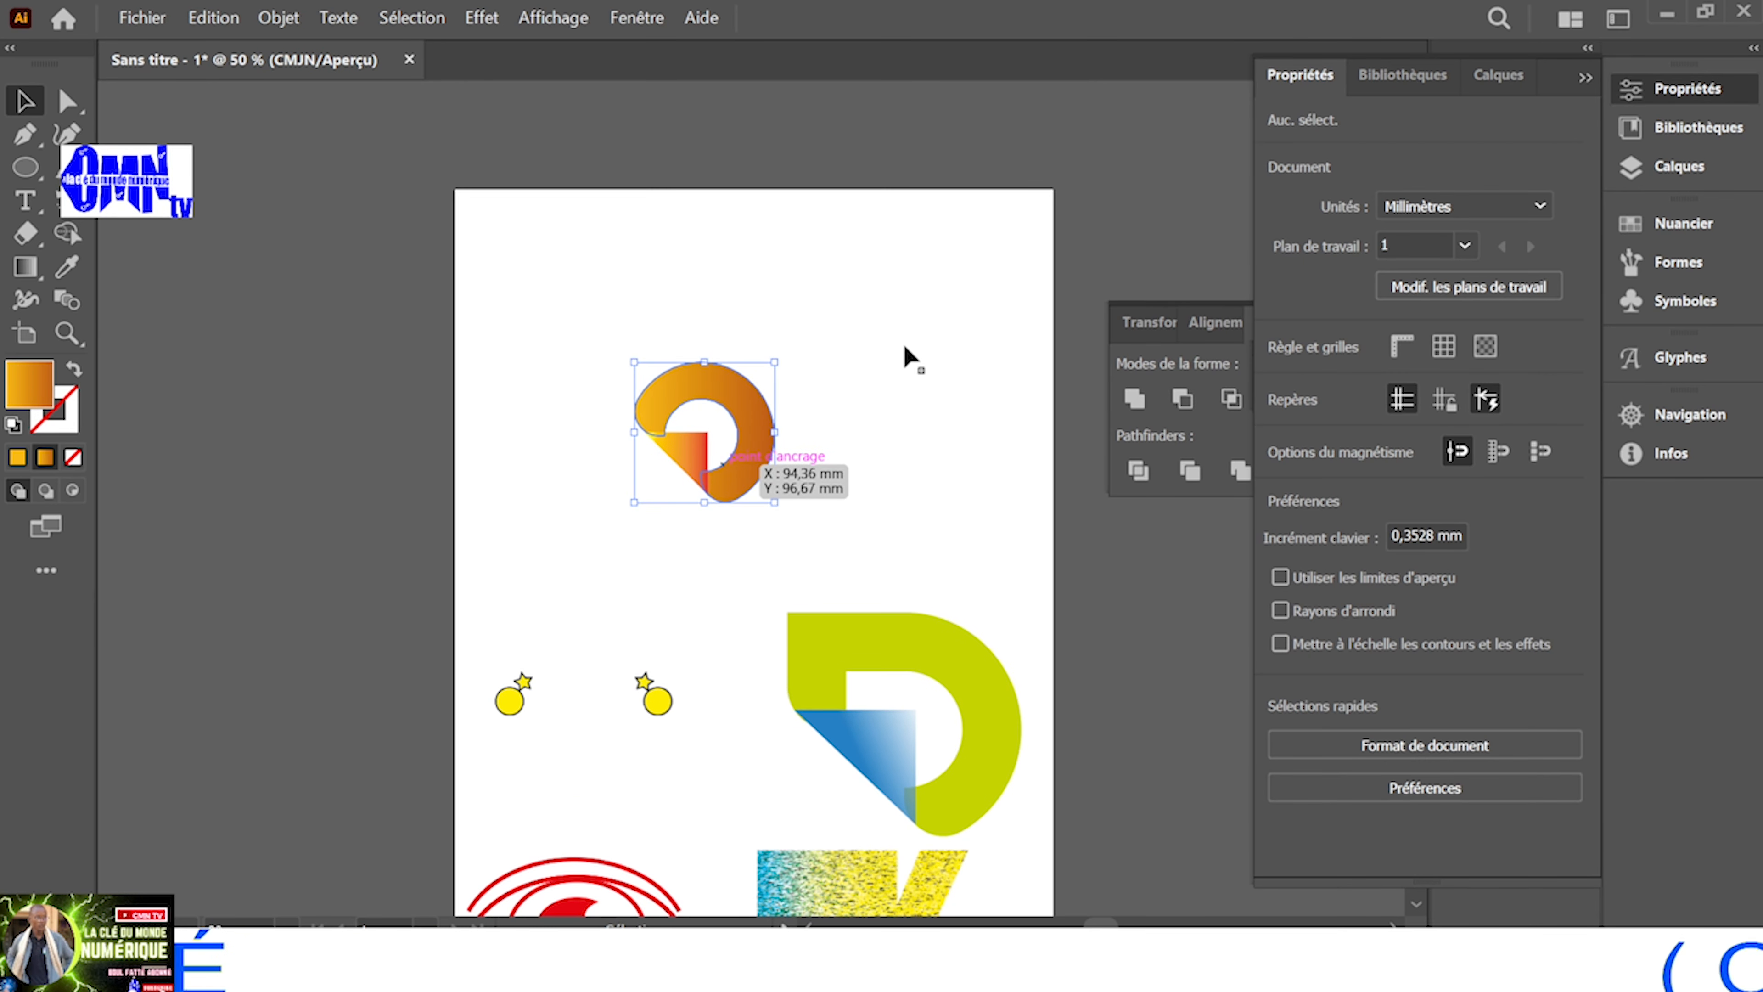
{"action": "left_click_drag", "start_coordinate": [905, 342], "coordinate": [661, 506]}
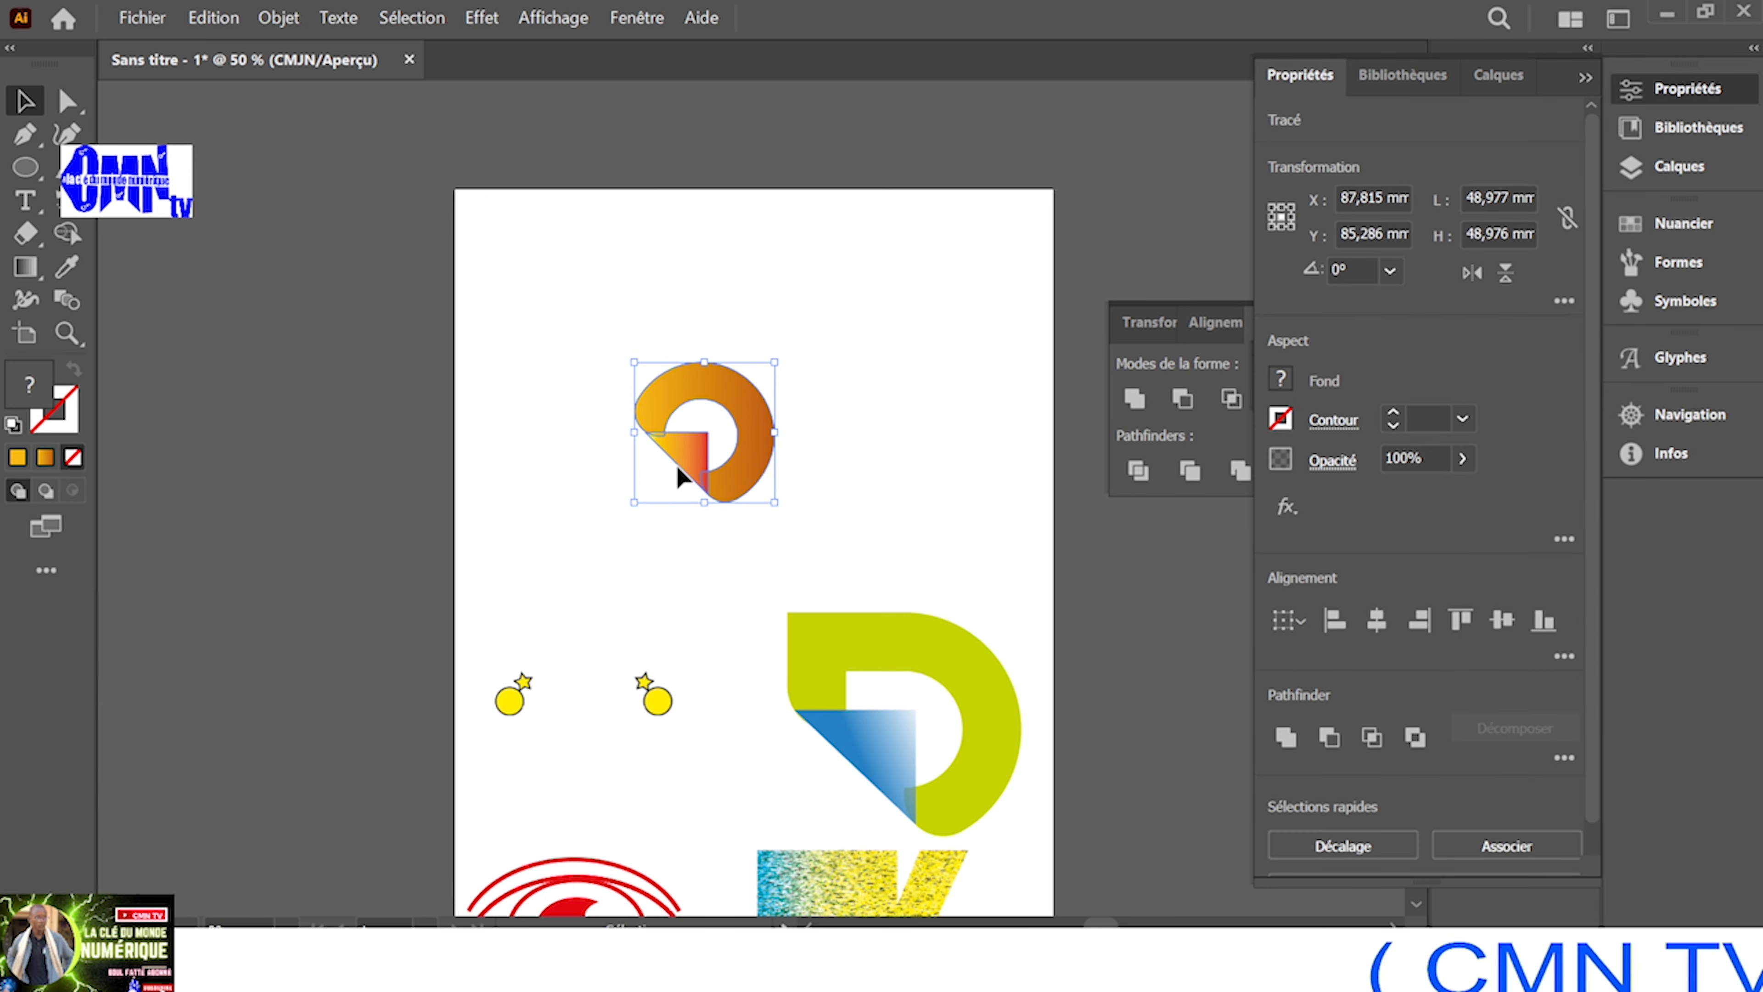
{"action": "right_click", "coordinate": [704, 453]}
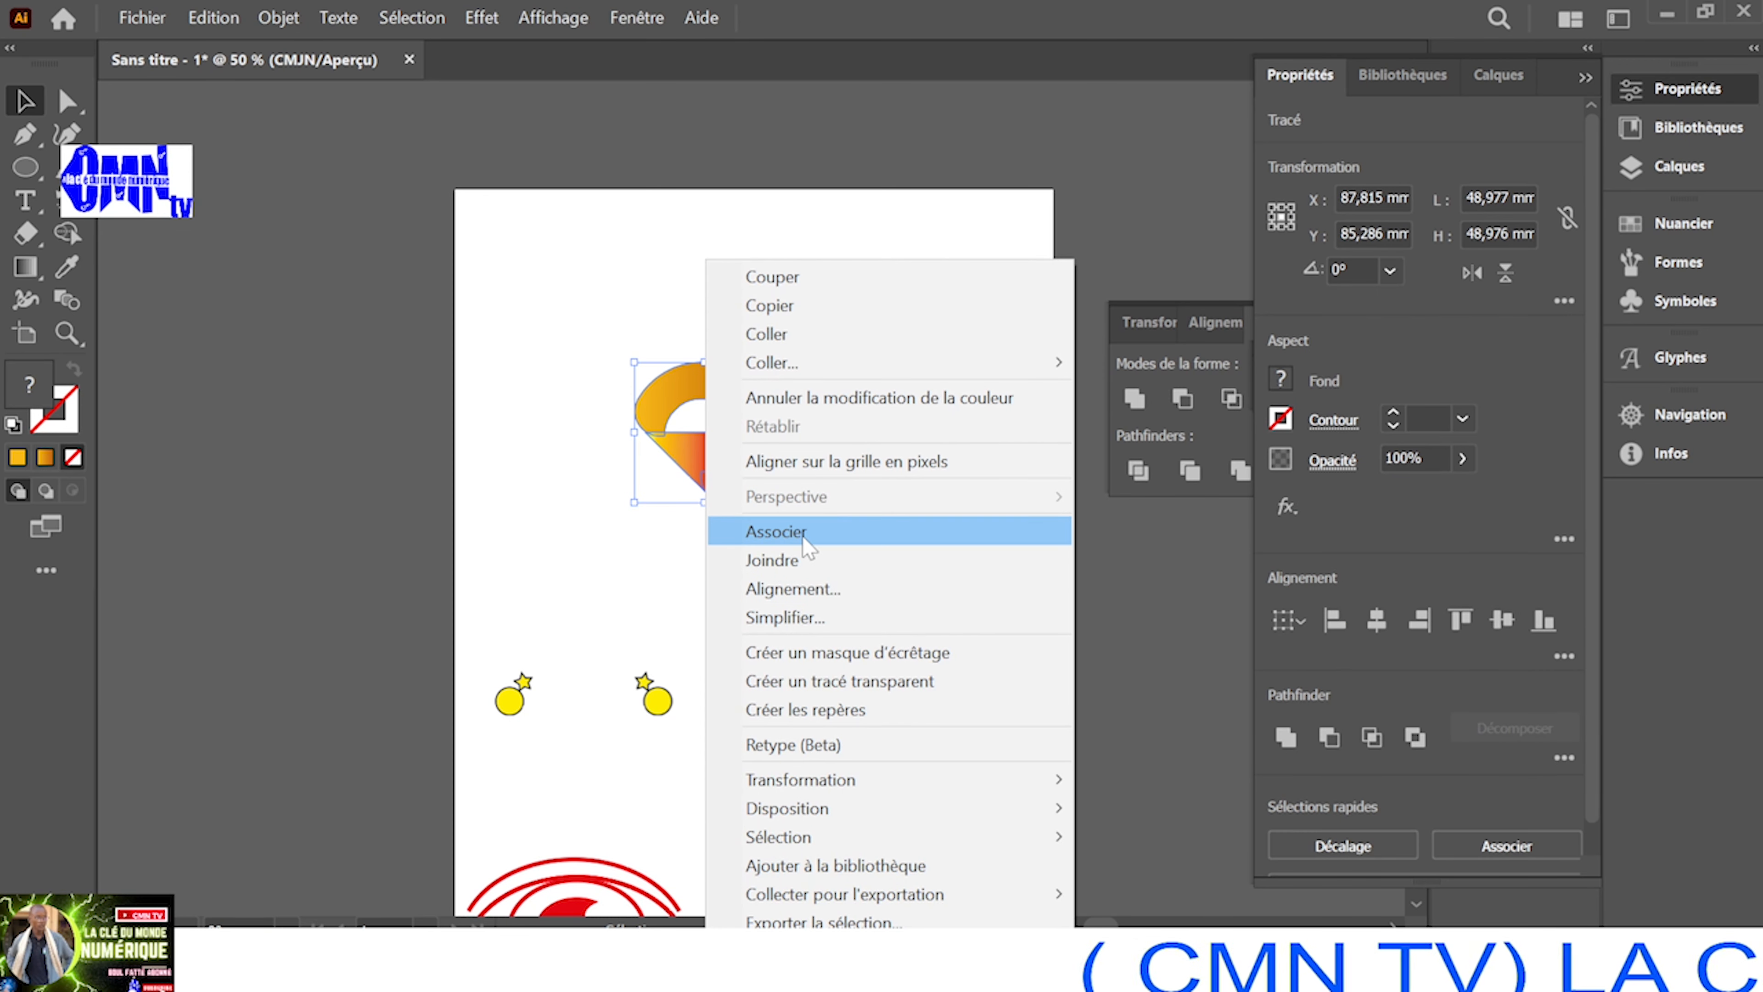
{"action": "left_click", "coordinate": [807, 546]}
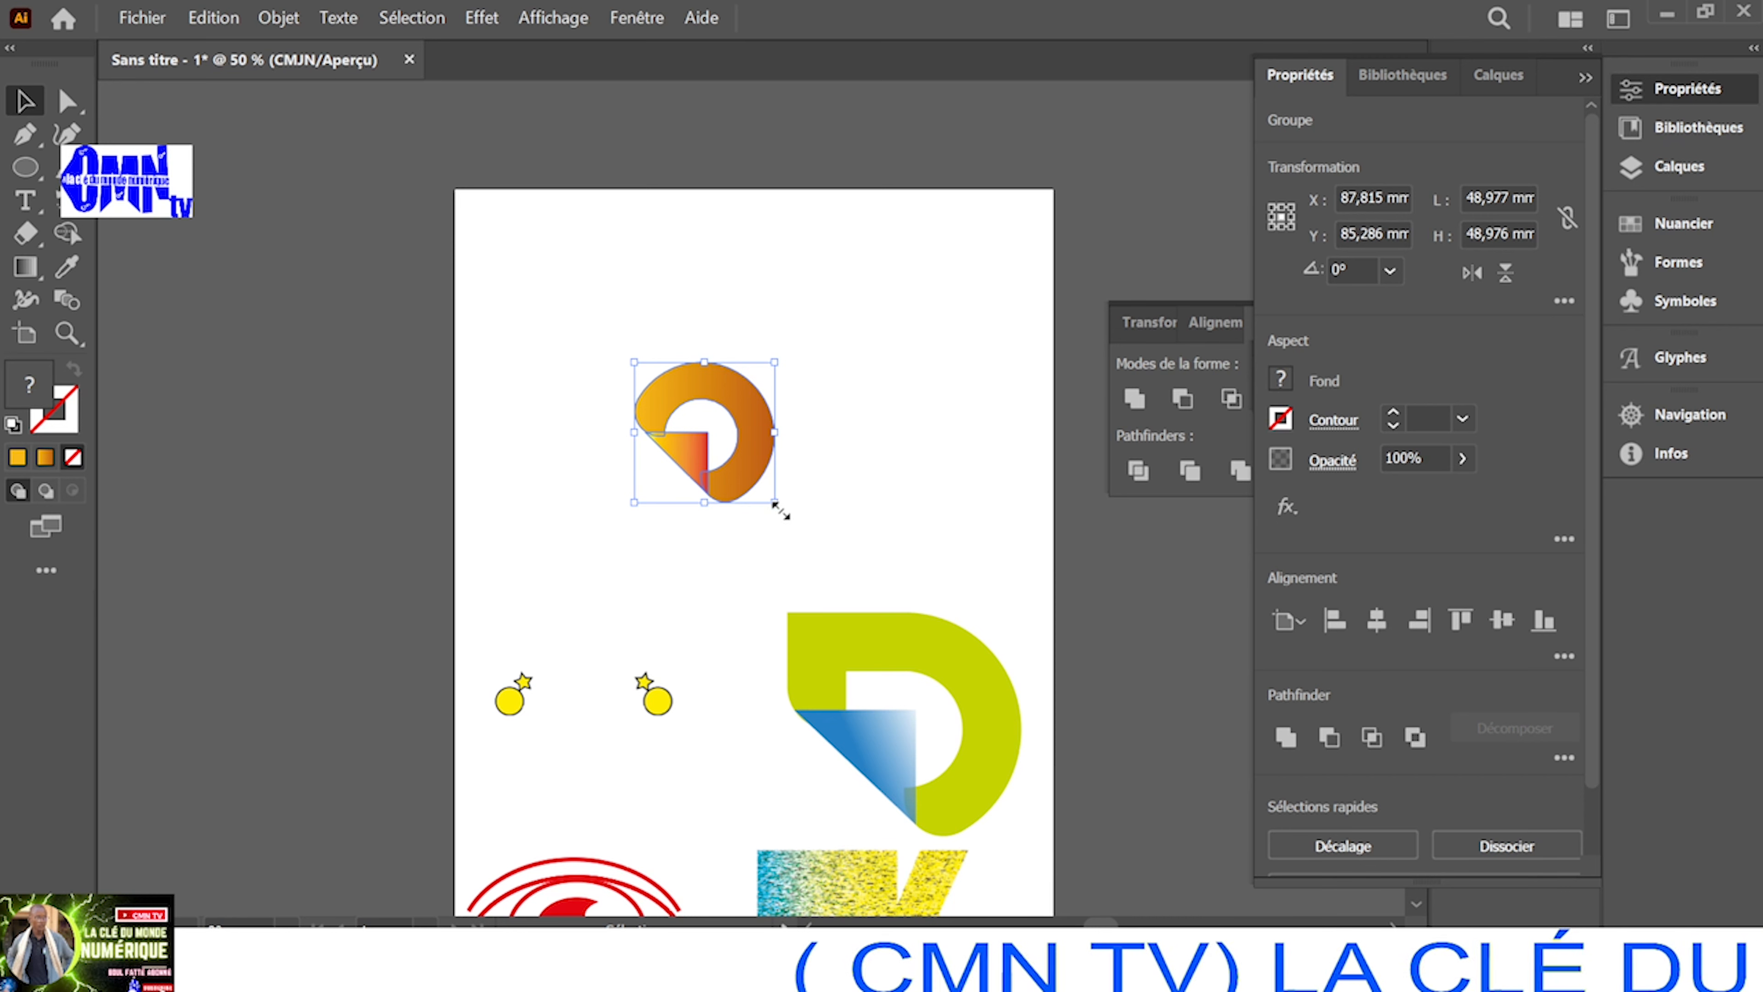
Enlarge the grouped logo to about 64.6 by 64.6 mm and rotate it about 12.85° counterclockwise
{"action": "left_click_drag", "start_coordinate": [775, 502], "coordinate": [833, 544]}
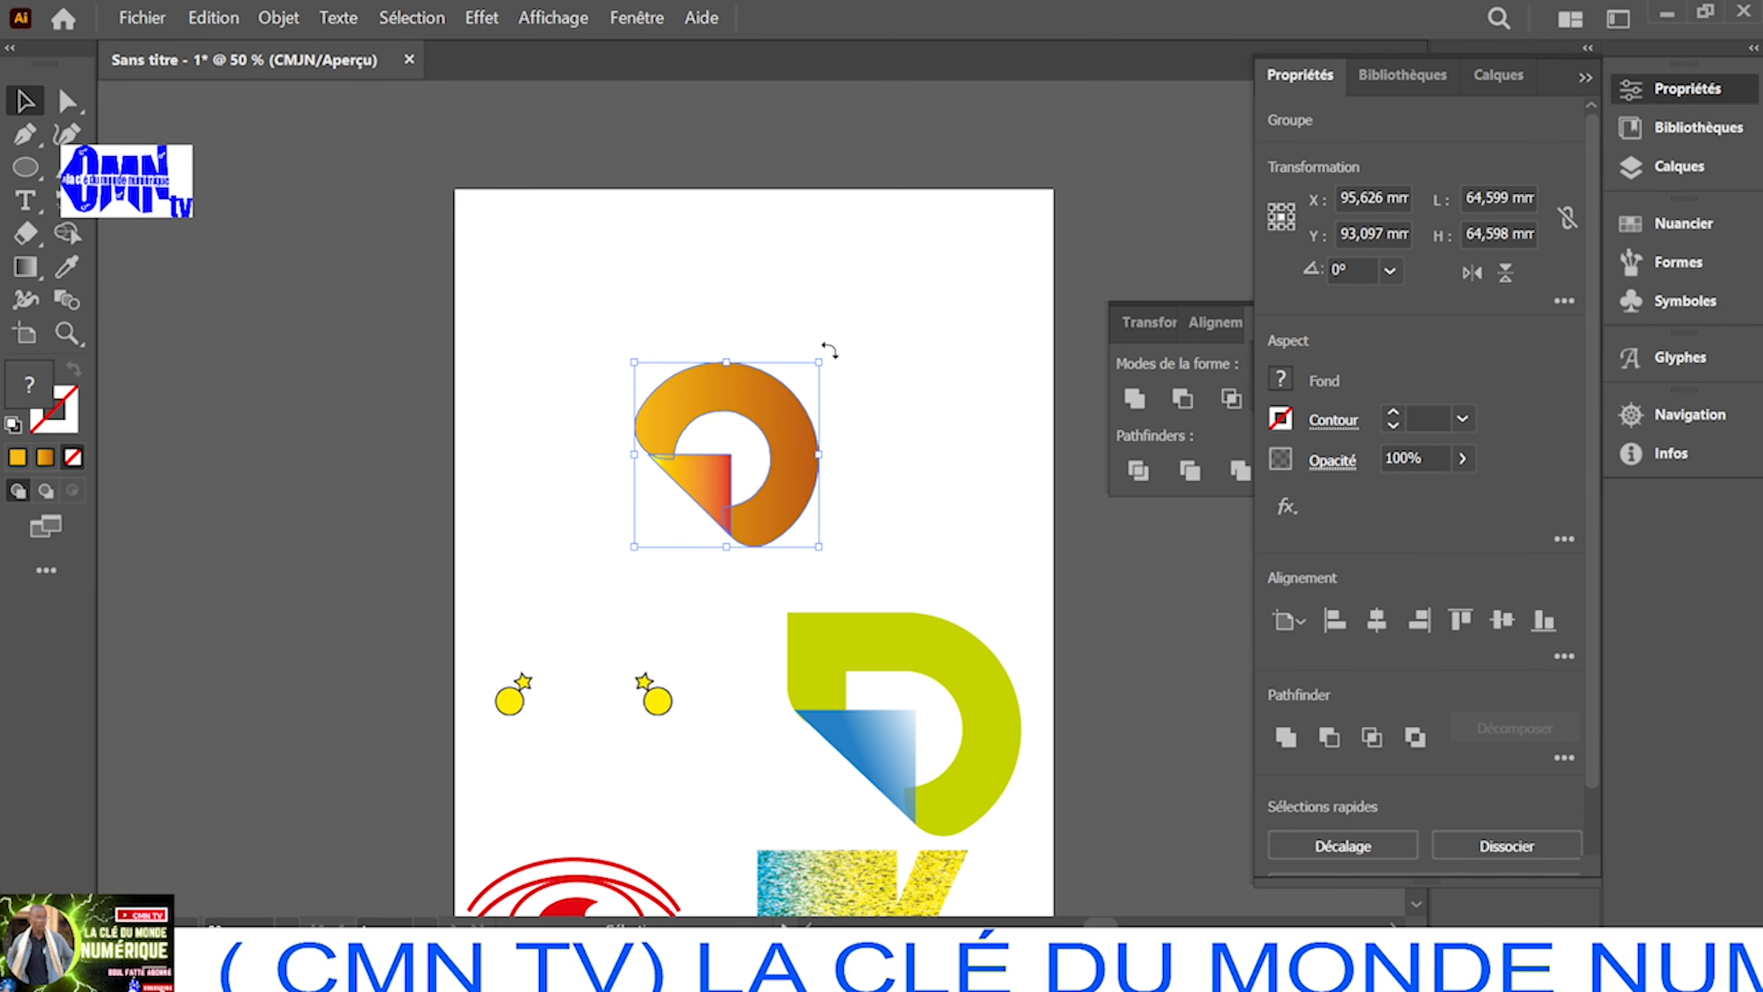
{"action": "mouse_move", "coordinate": [830, 353]}
{"action": "left_mouse_down"}
{"action": "mouse_move", "coordinate": [864, 450]}
{"action": "mouse_move", "coordinate": [799, 354]}
{"action": "left_mouse_up"}
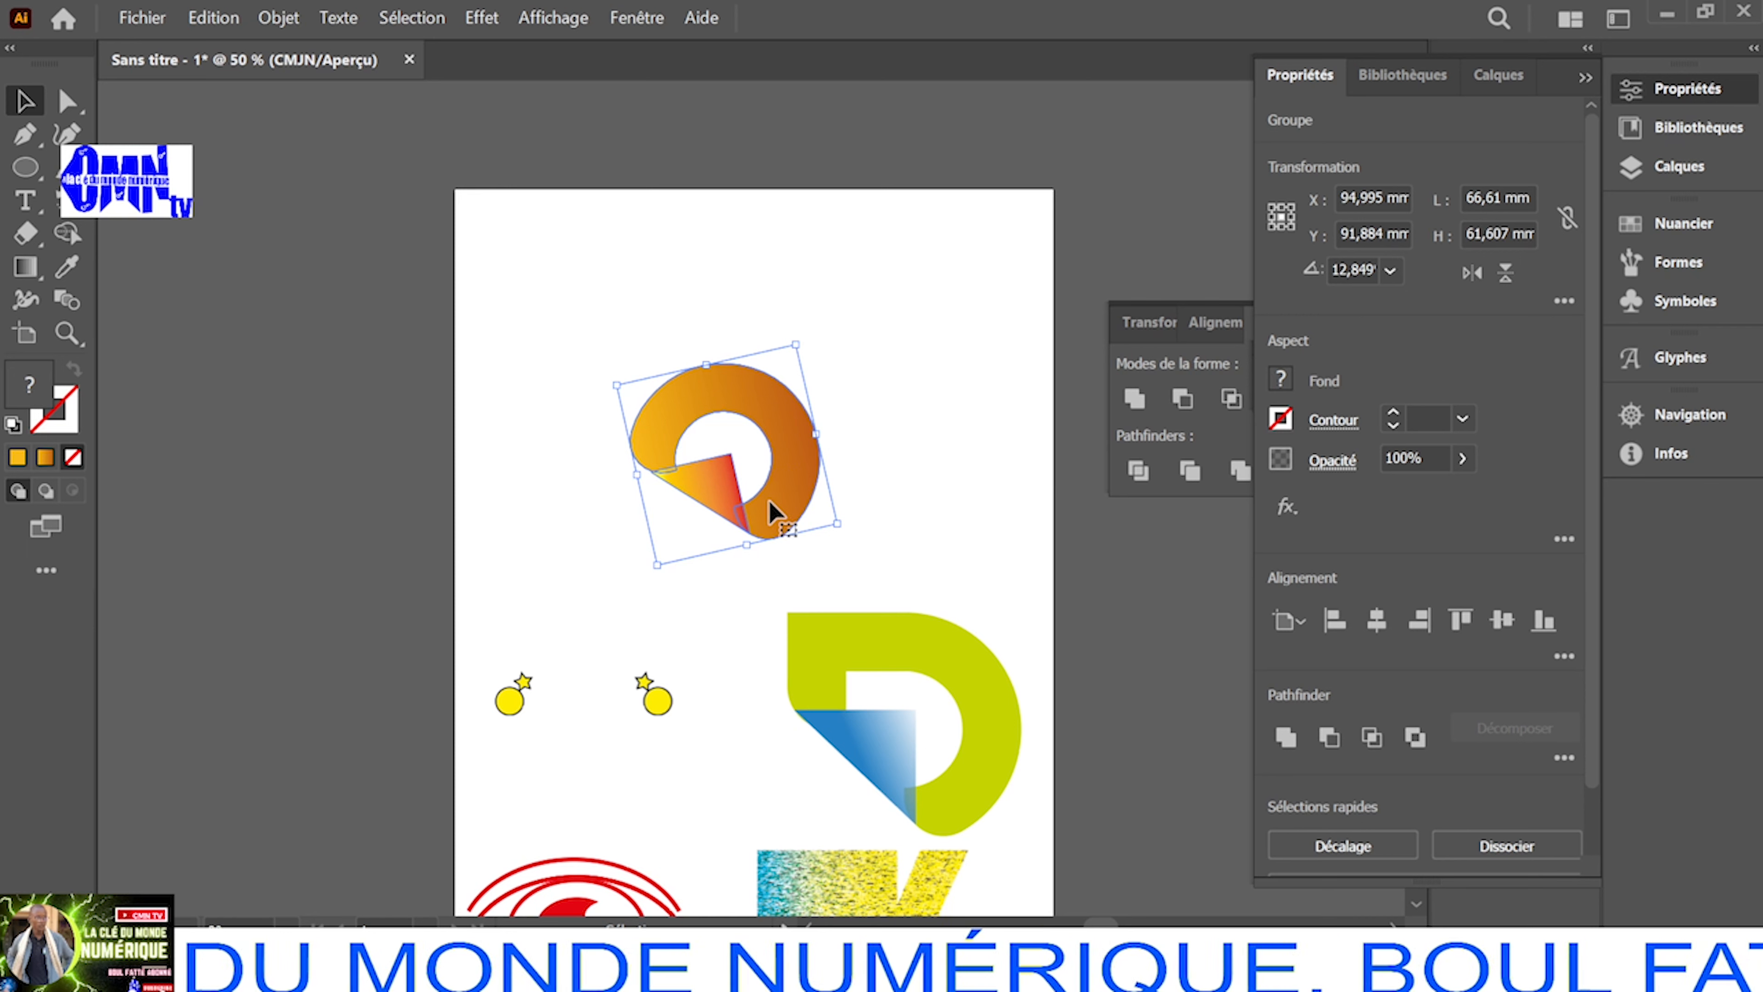
{"action": "left_click", "coordinate": [923, 517]}
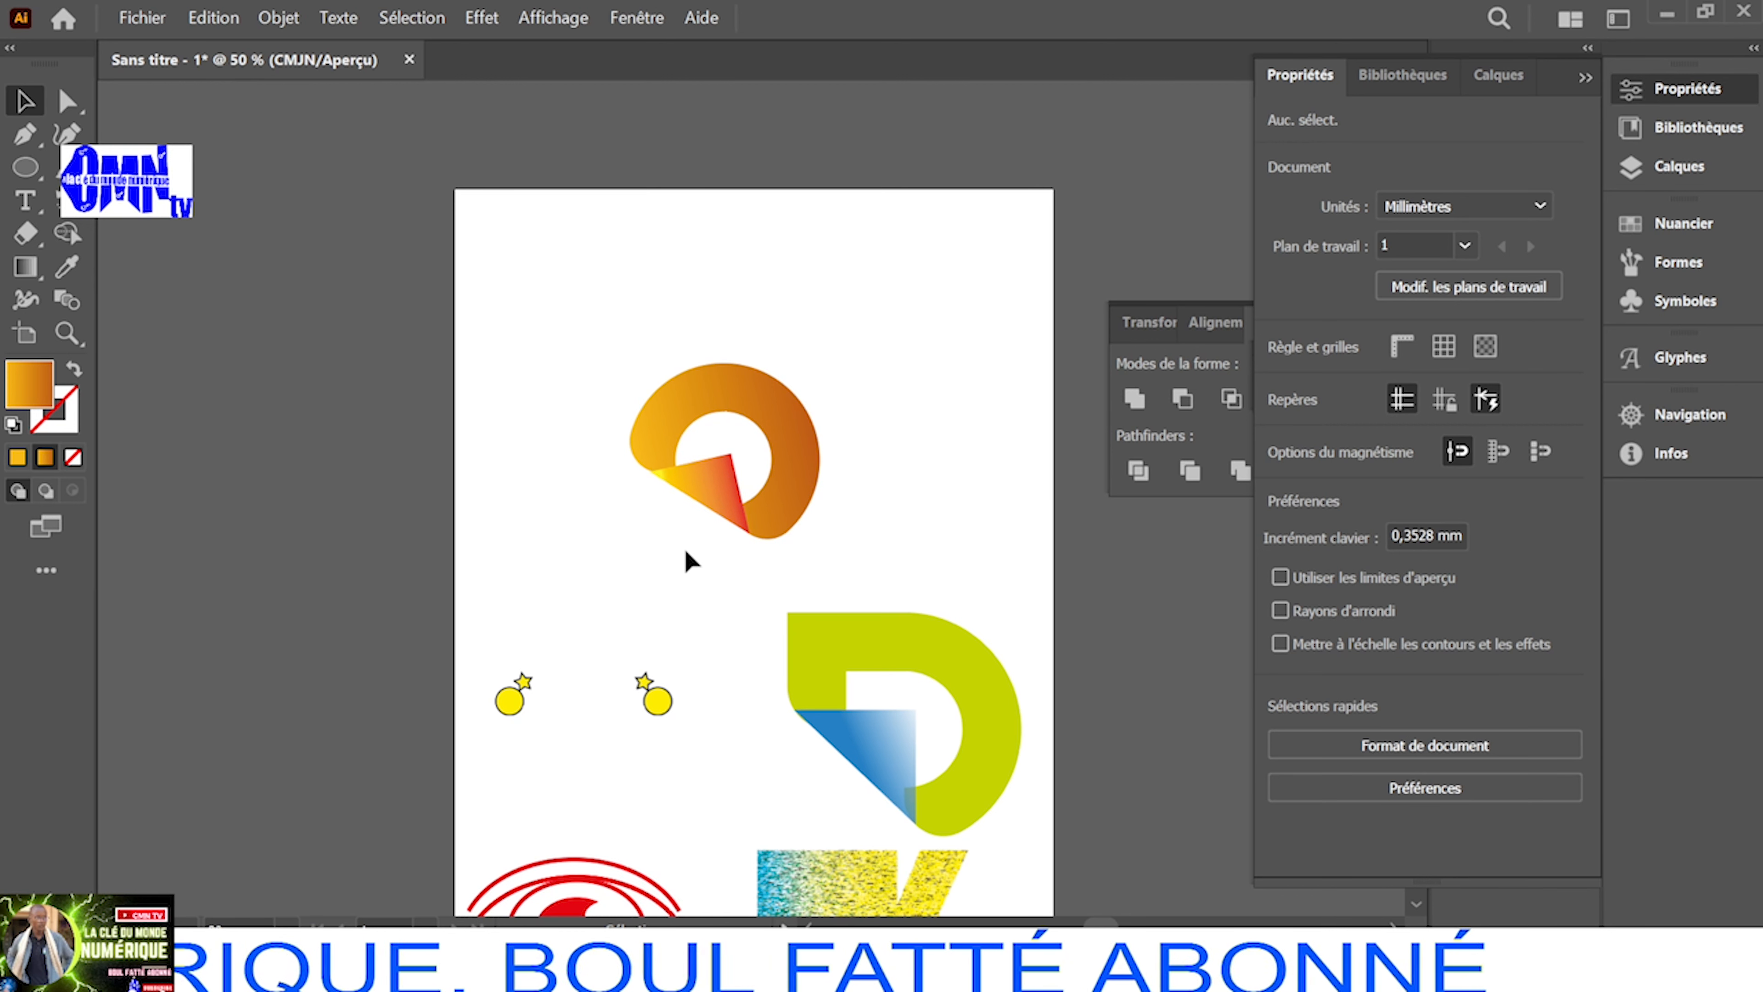
Delete the grouped orange folded-ring logo from the artboard
{"action": "left_click", "coordinate": [776, 458]}
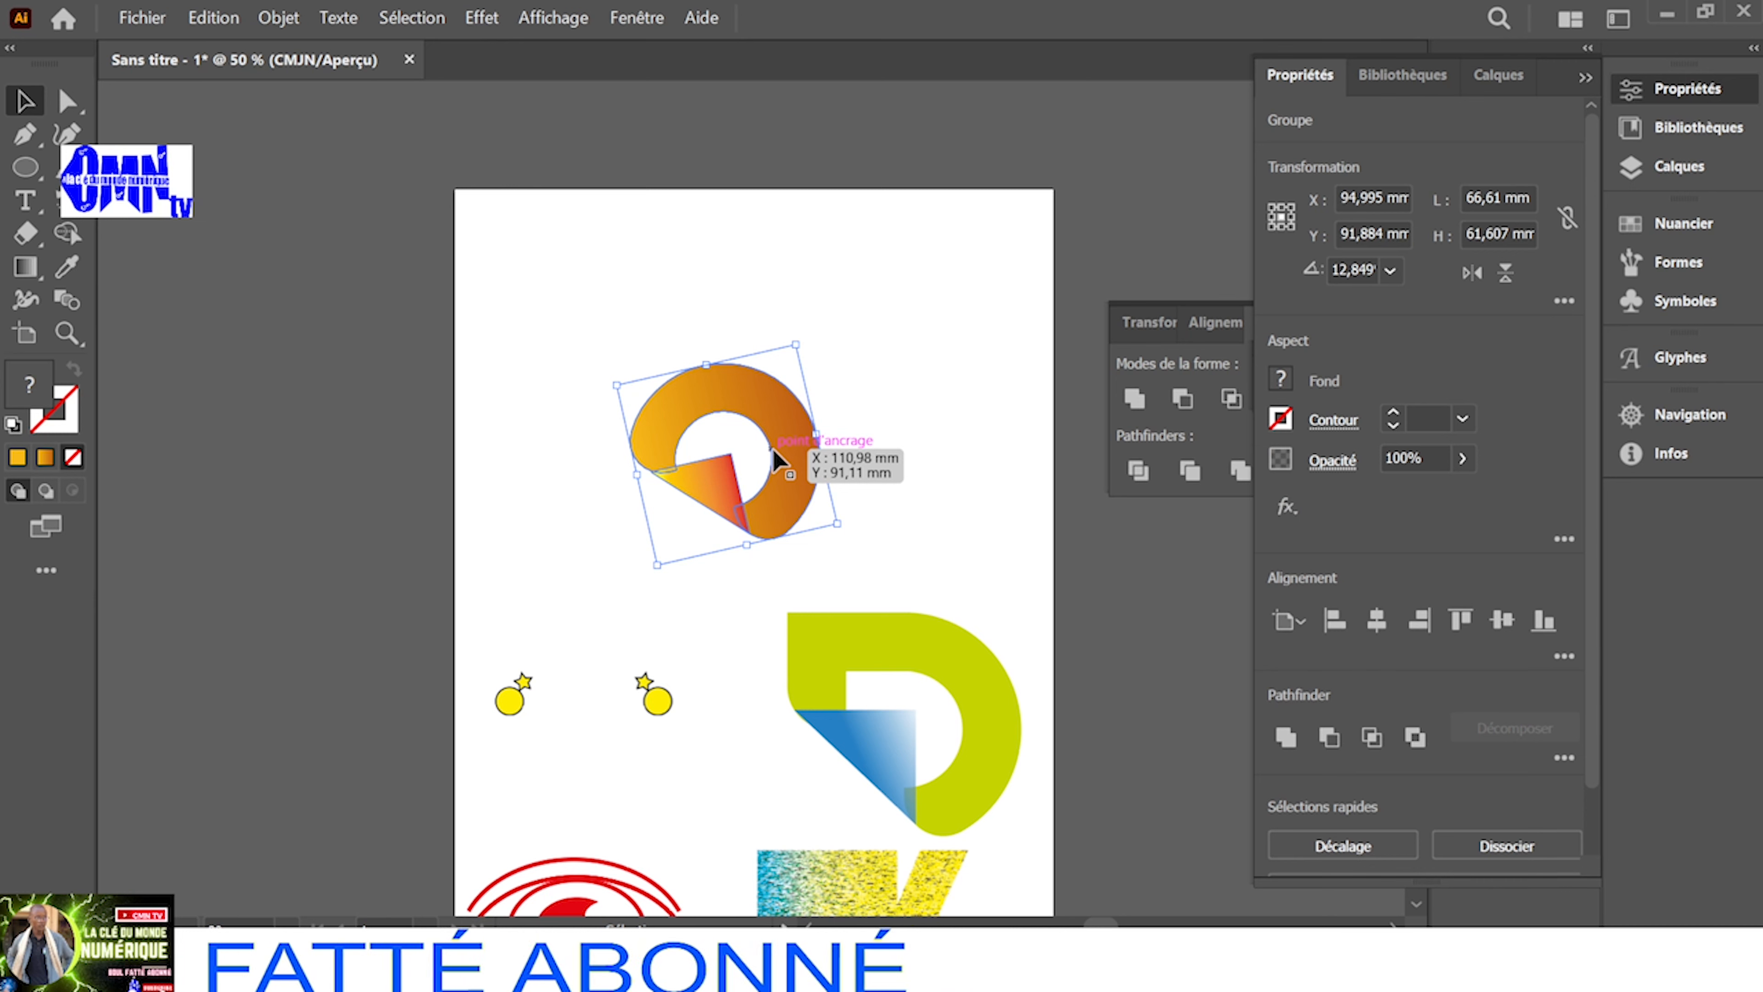
{"action": "key", "text": "Delete"}
{"action": "scroll", "coordinate": [716, 668], "scroll_direction": "down", "scroll_amount": 5}
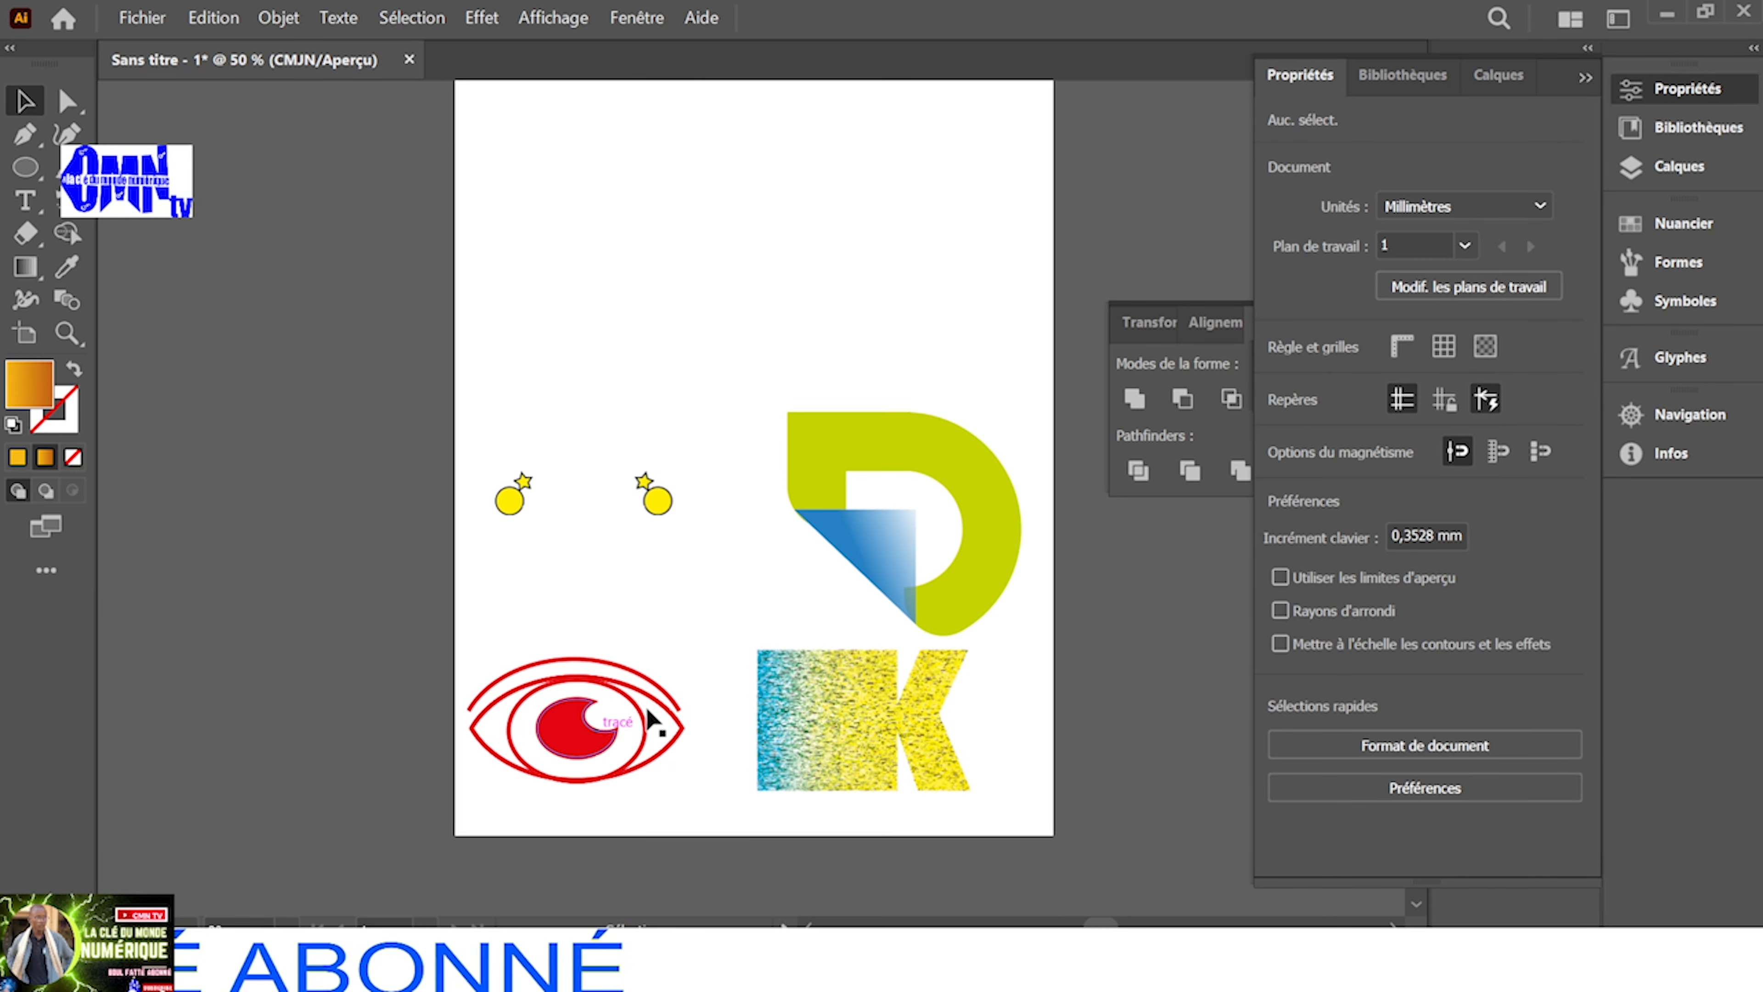
{"action": "scroll", "coordinate": [720, 667], "scroll_direction": "up", "scroll_amount": 2}
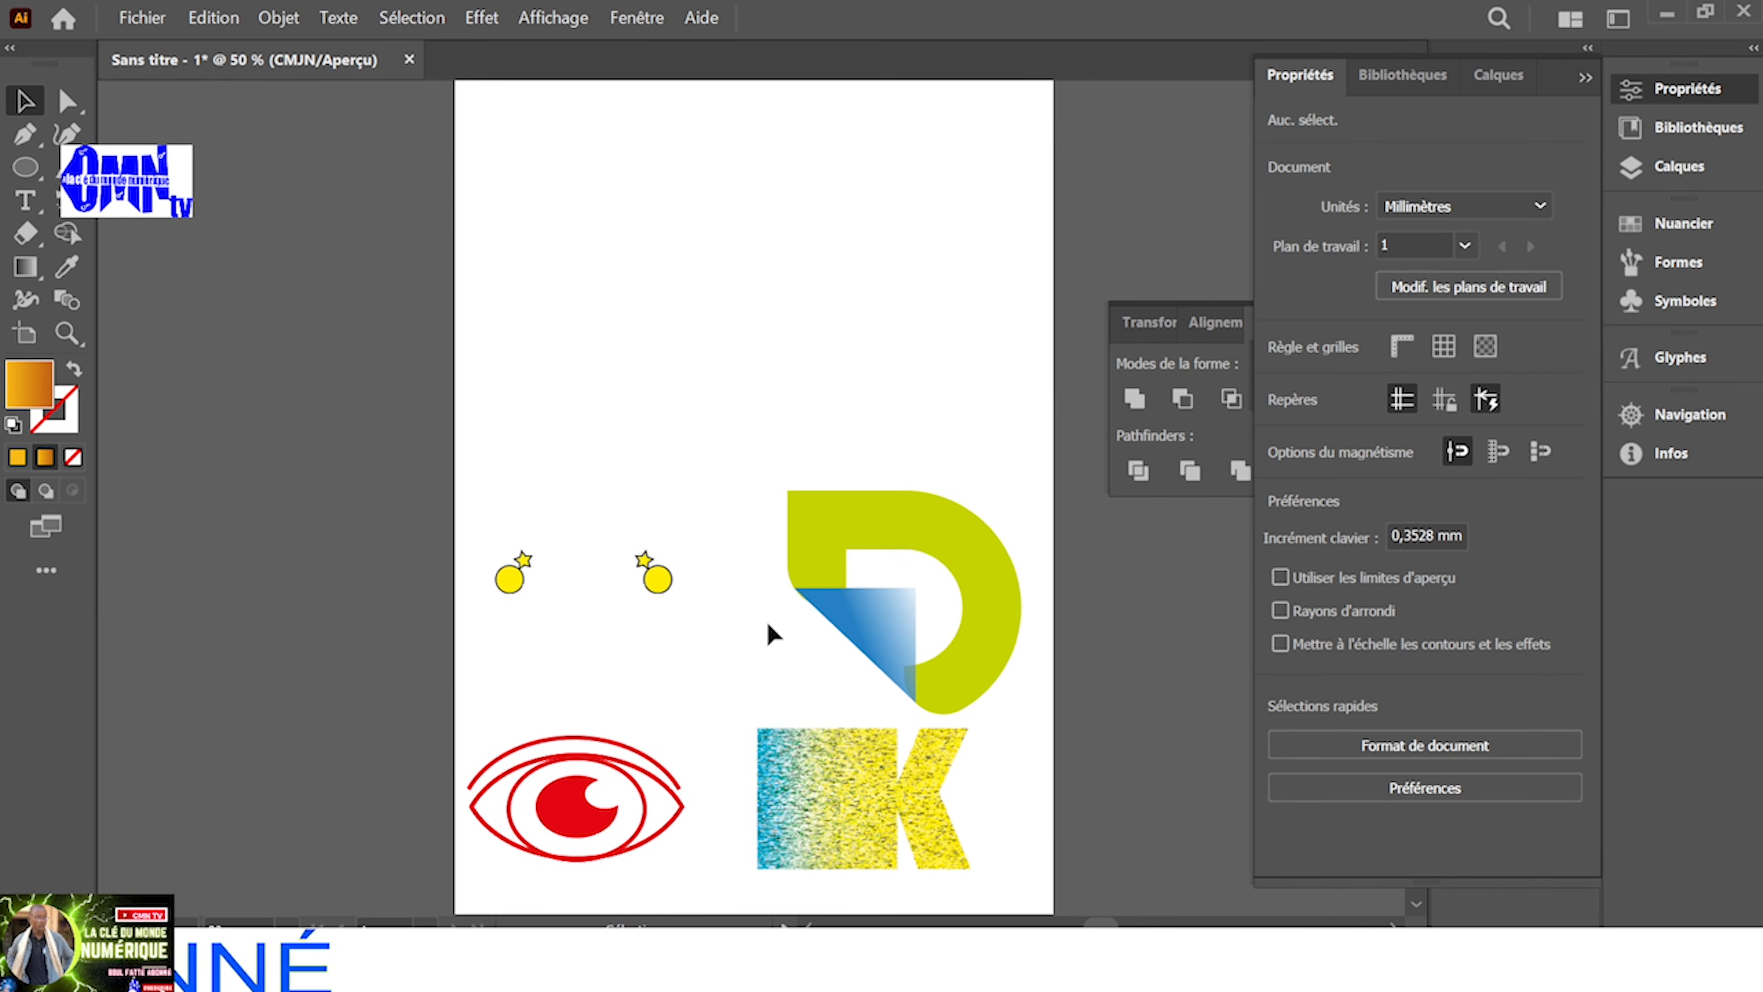
{"action": "scroll", "coordinate": [765, 620], "scroll_direction": "up", "scroll_amount": 1}
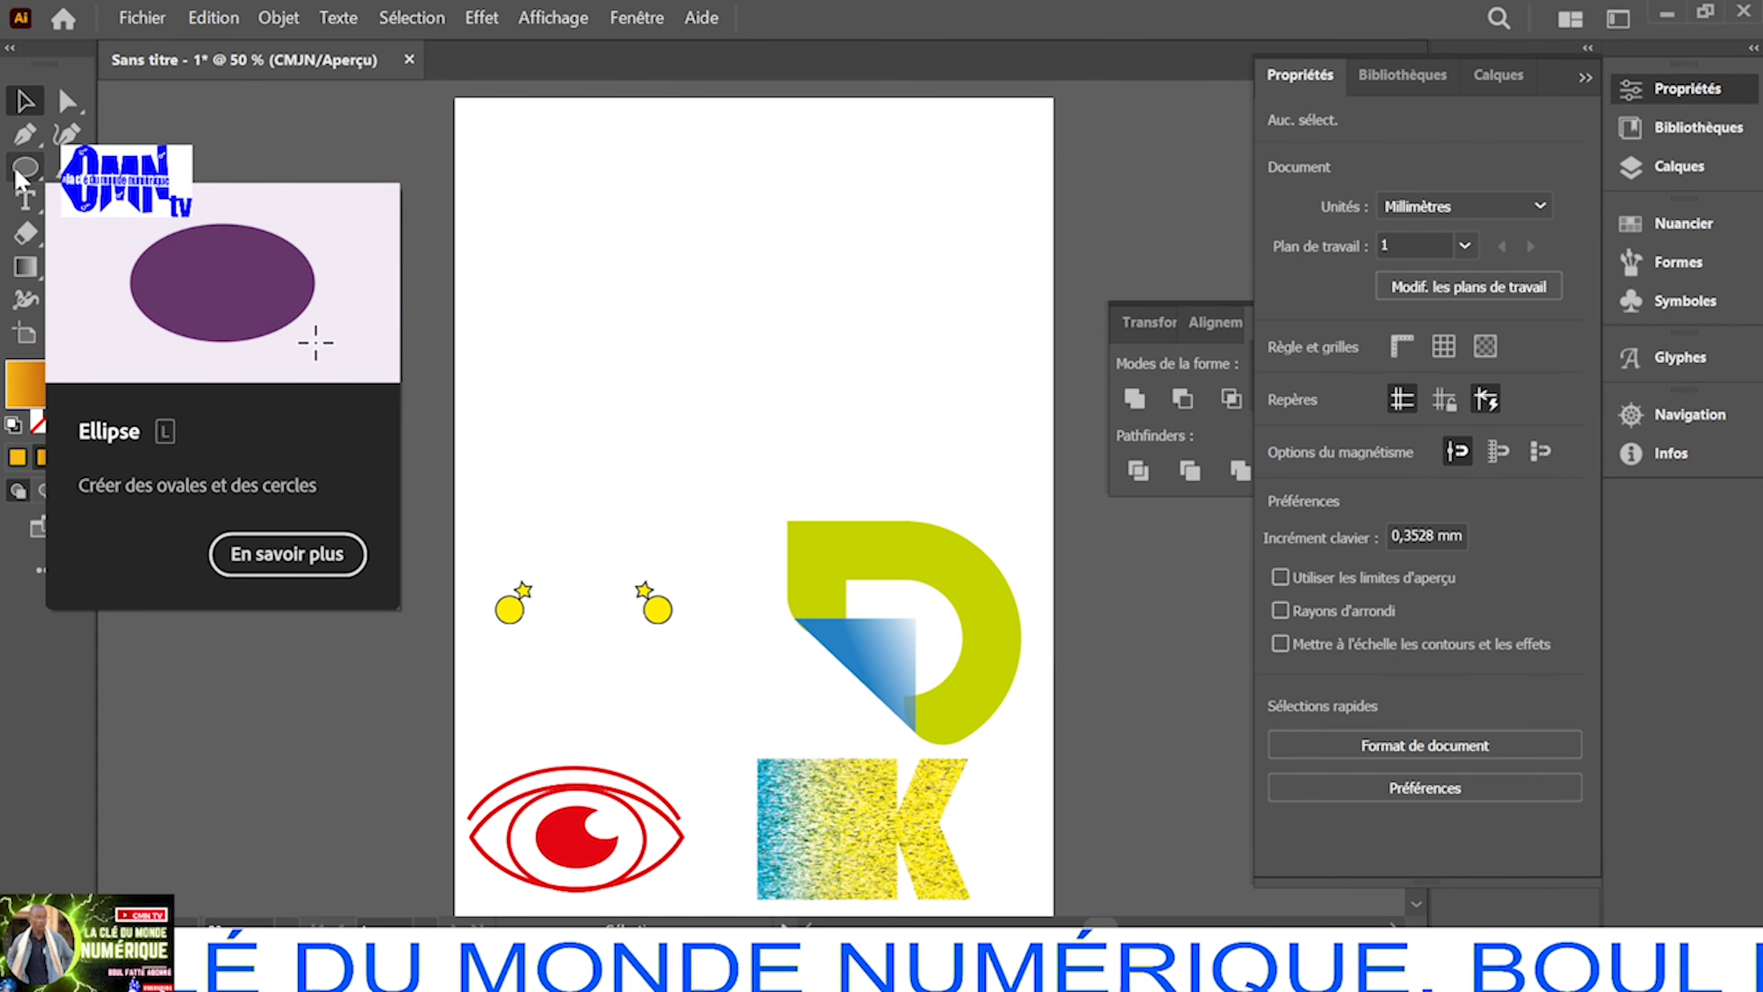
Draw a circle about 69.9 mm in diameter in the artboard's empty upper area and remove its fill
{"action": "left_click", "coordinate": [21, 173]}
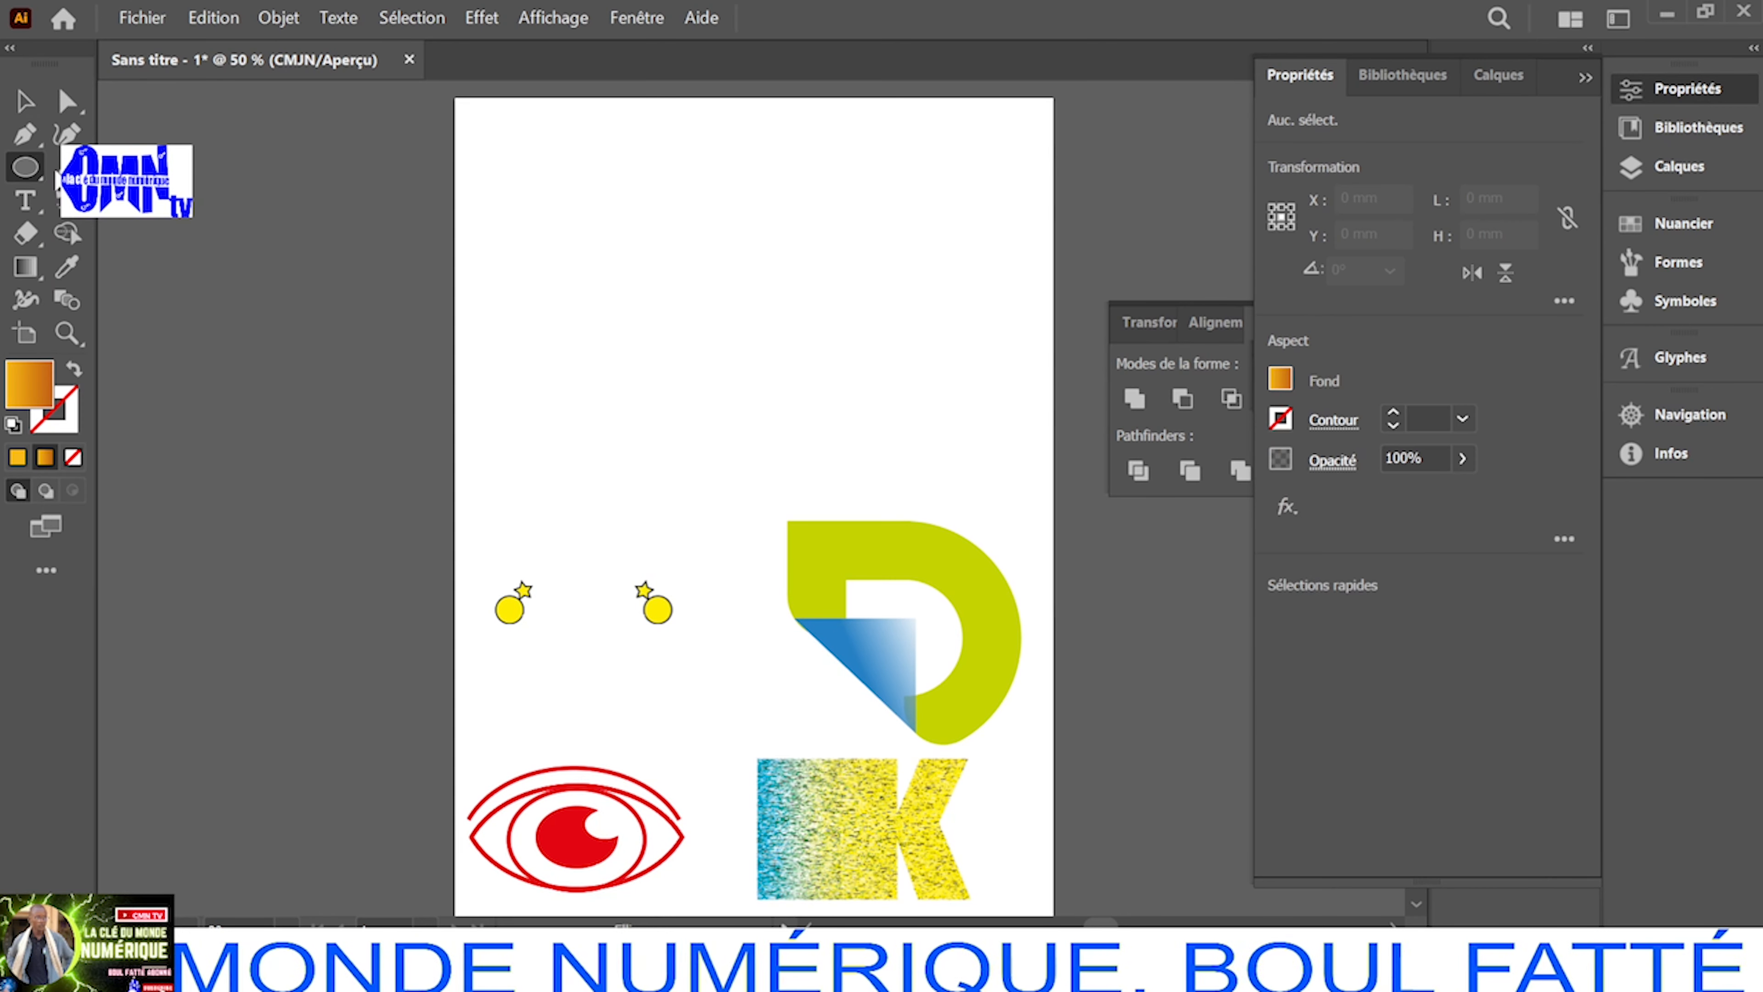
{"action": "left_click_drag", "start_coordinate": [553, 205], "coordinate": [754, 403]}
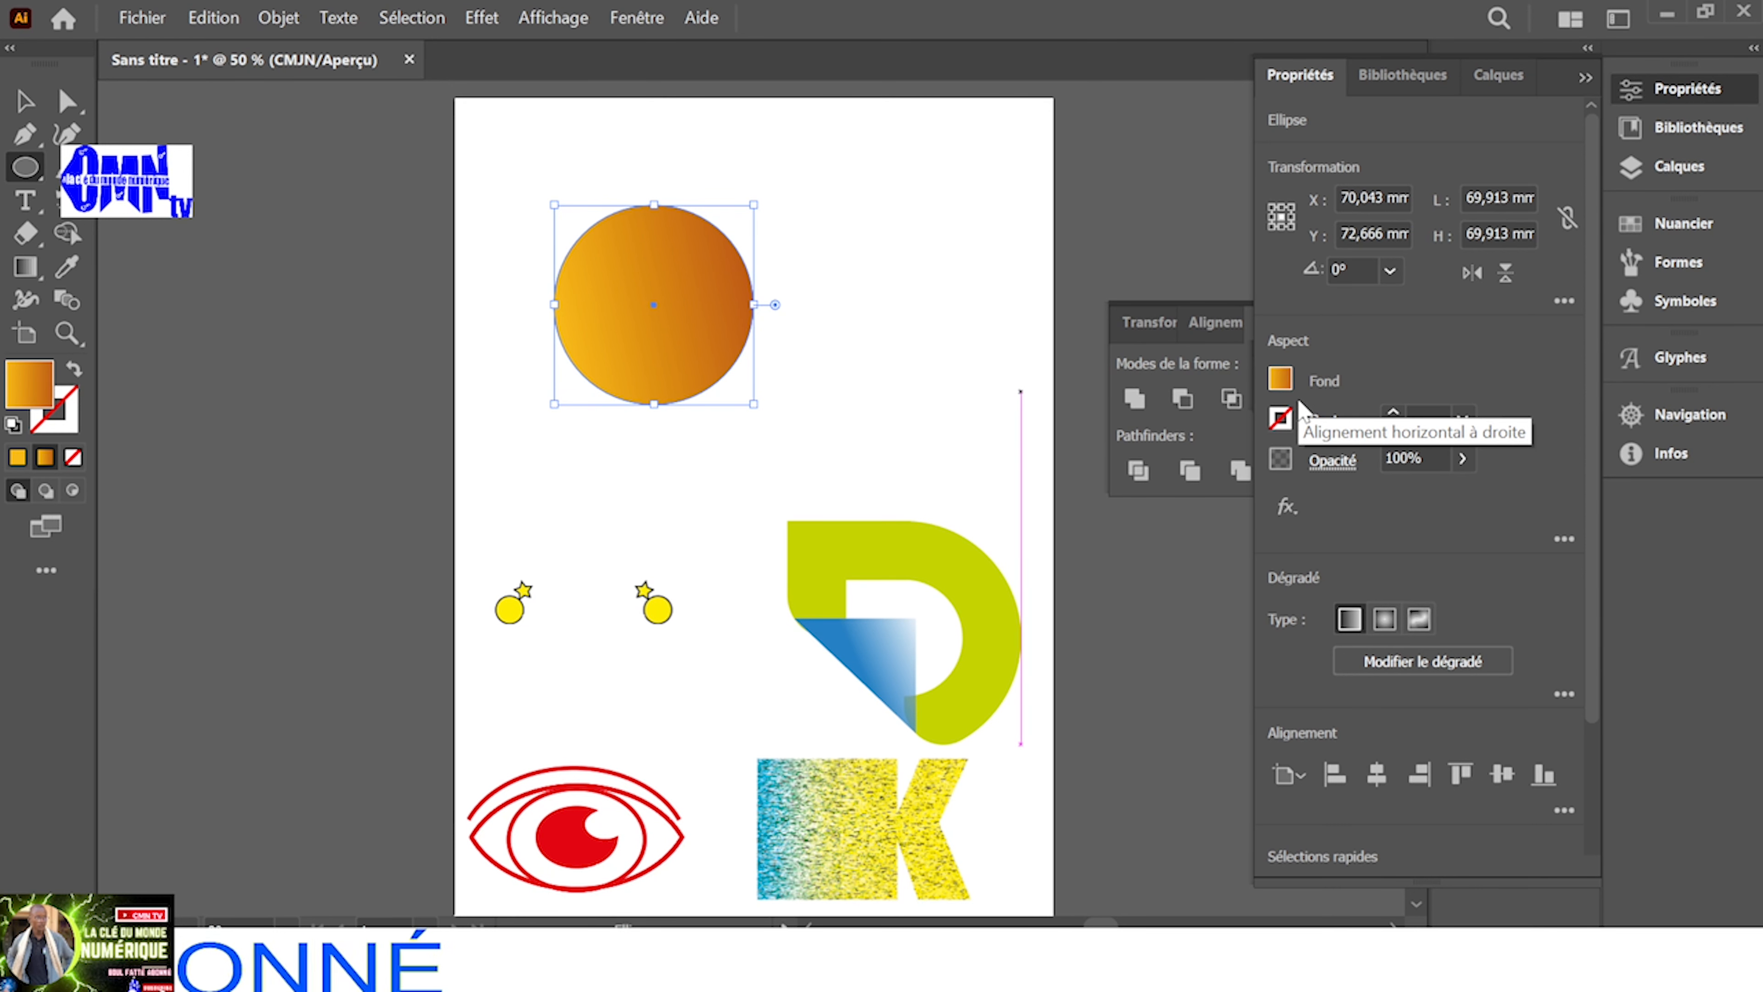
{"action": "left_click", "coordinate": [1279, 383]}
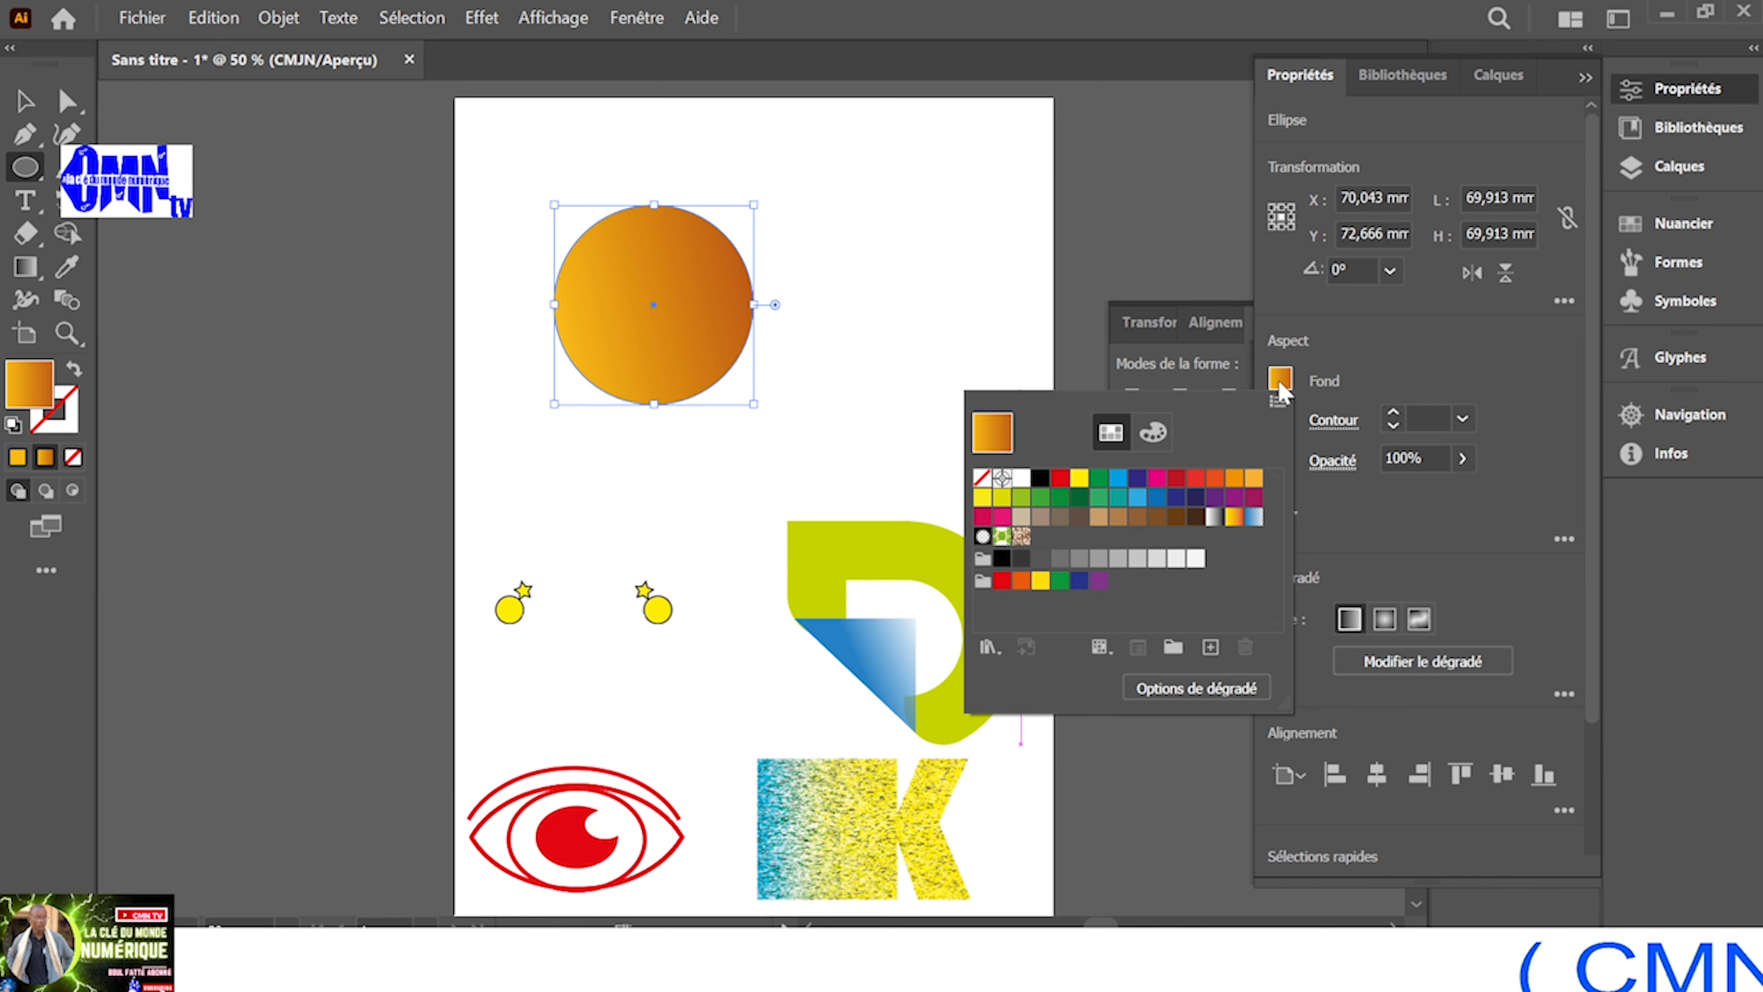
{"action": "left_click", "coordinate": [982, 480]}
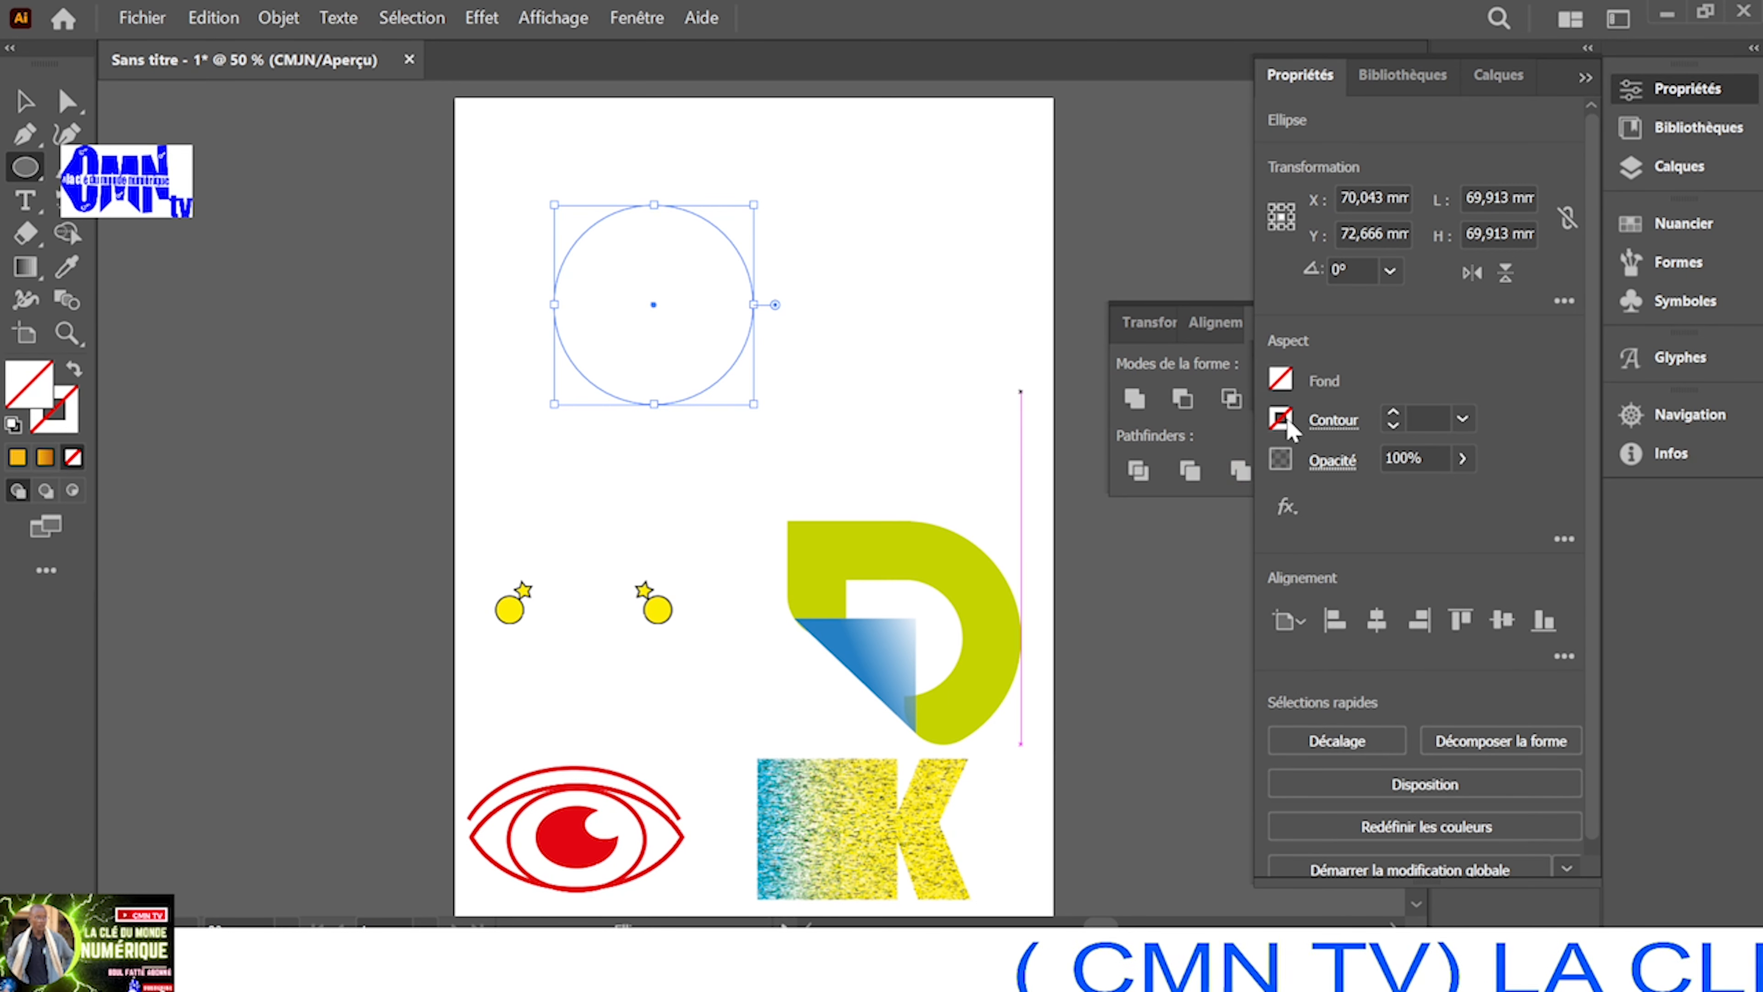
Give the unfilled circle a red stroke with a 4 pt weight
{"action": "left_click", "coordinate": [1284, 421]}
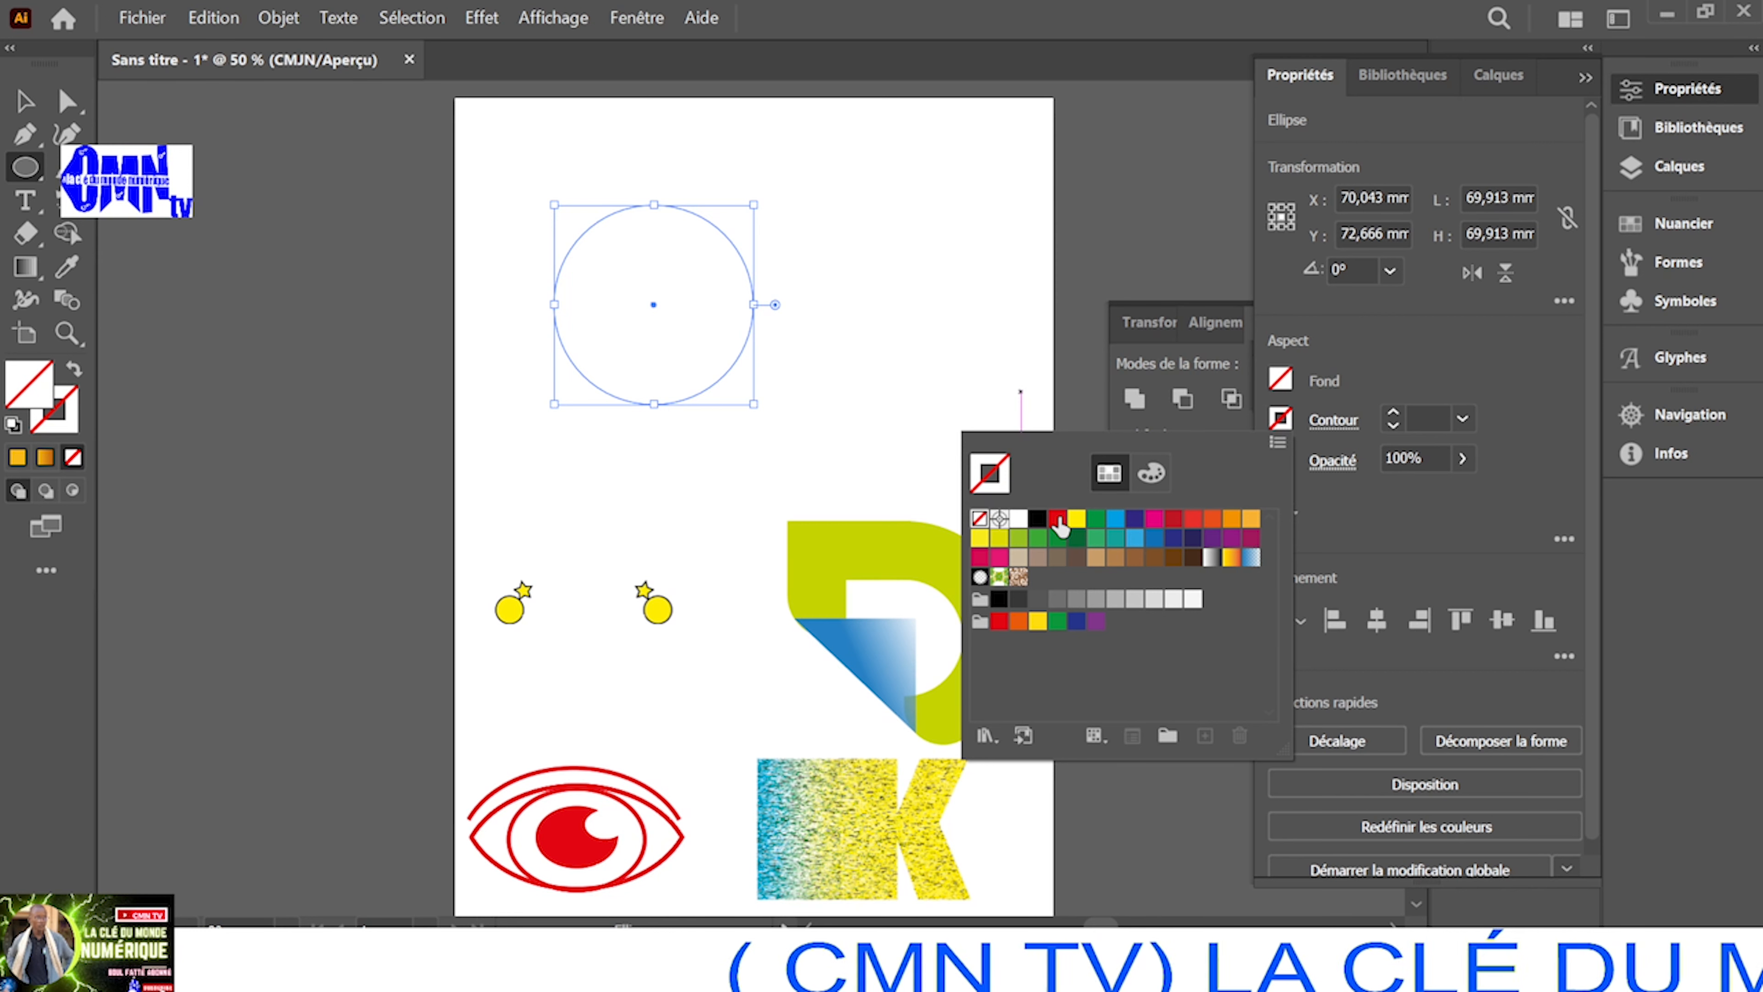
{"action": "left_click", "coordinate": [1057, 520]}
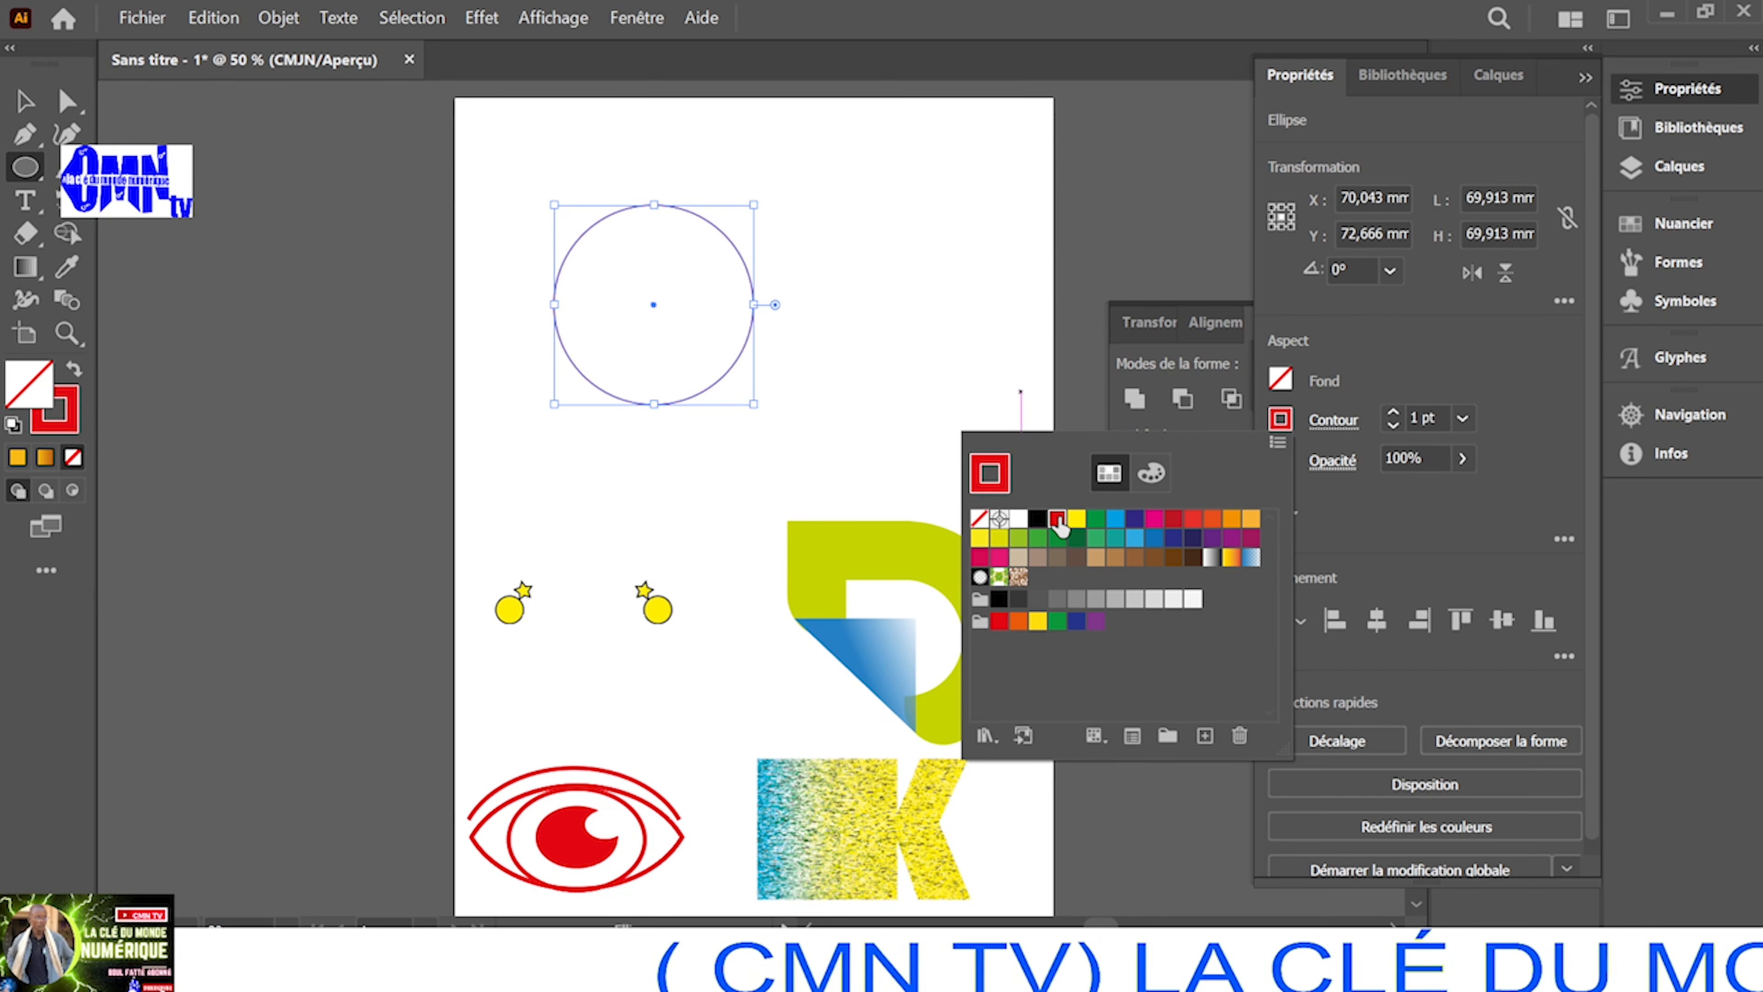
{"action": "left_click", "coordinate": [1392, 412]}
{"action": "left_click", "coordinate": [1392, 412]}
{"action": "left_click", "coordinate": [1392, 412]}
{"action": "left_click", "coordinate": [1392, 413]}
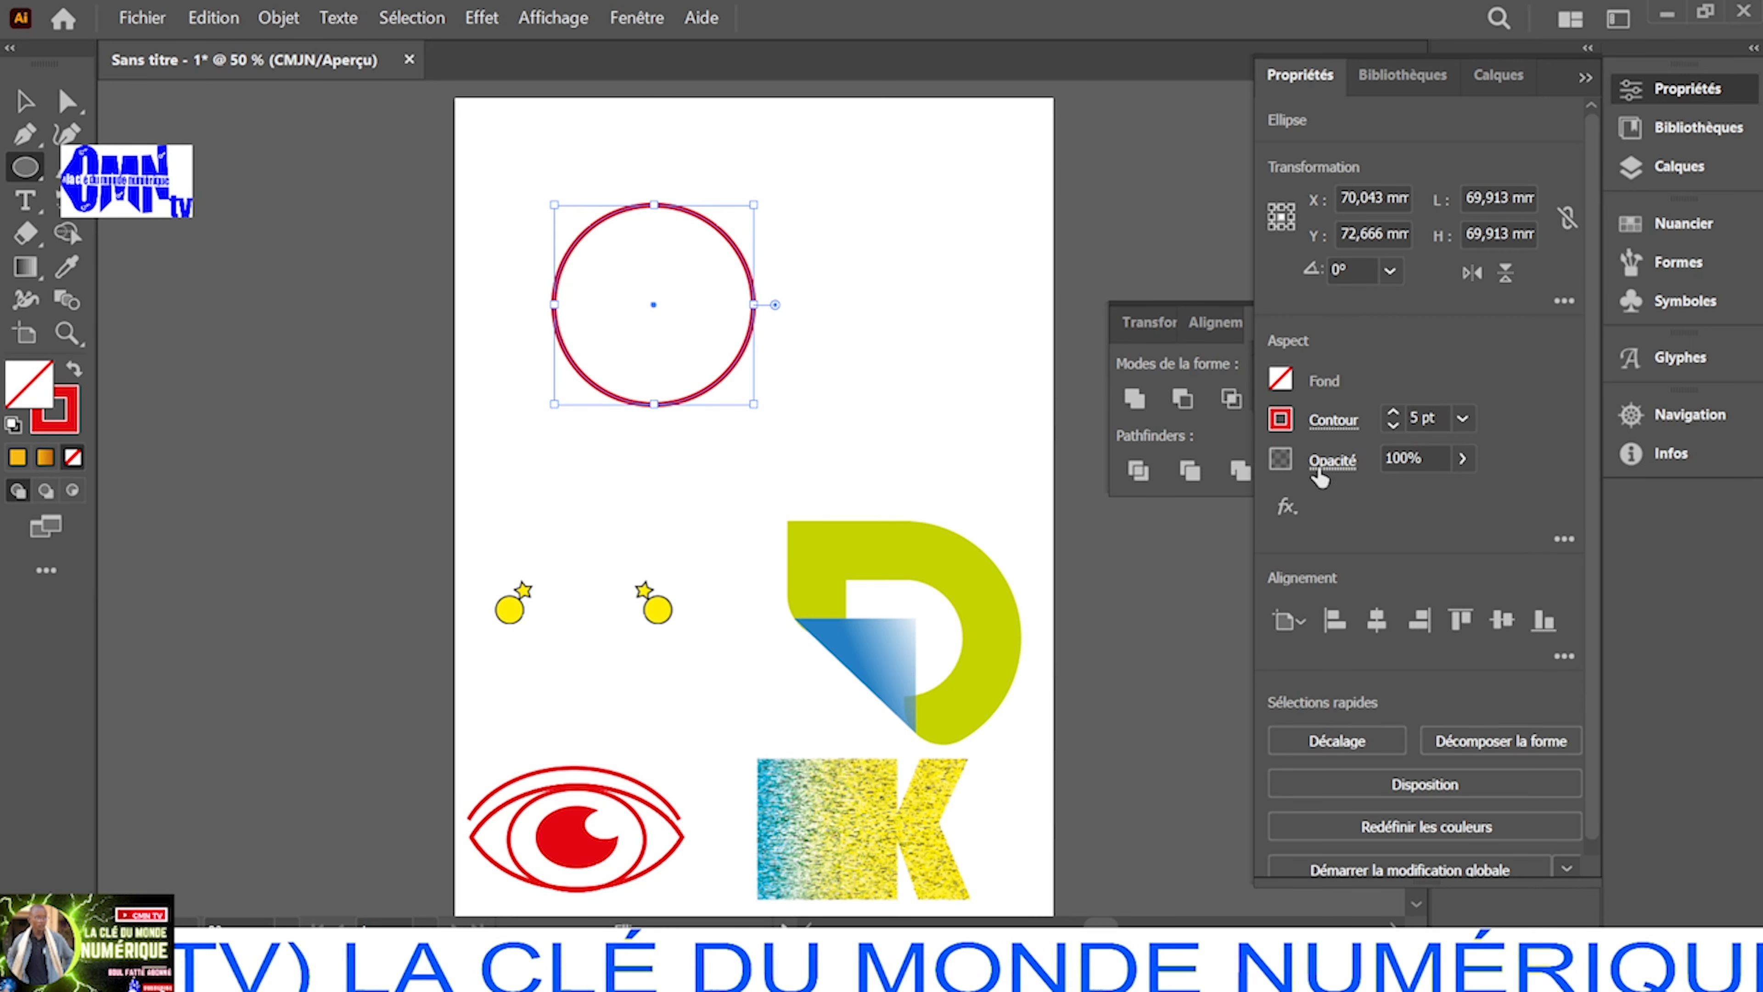
{"action": "left_click", "coordinate": [1391, 425]}
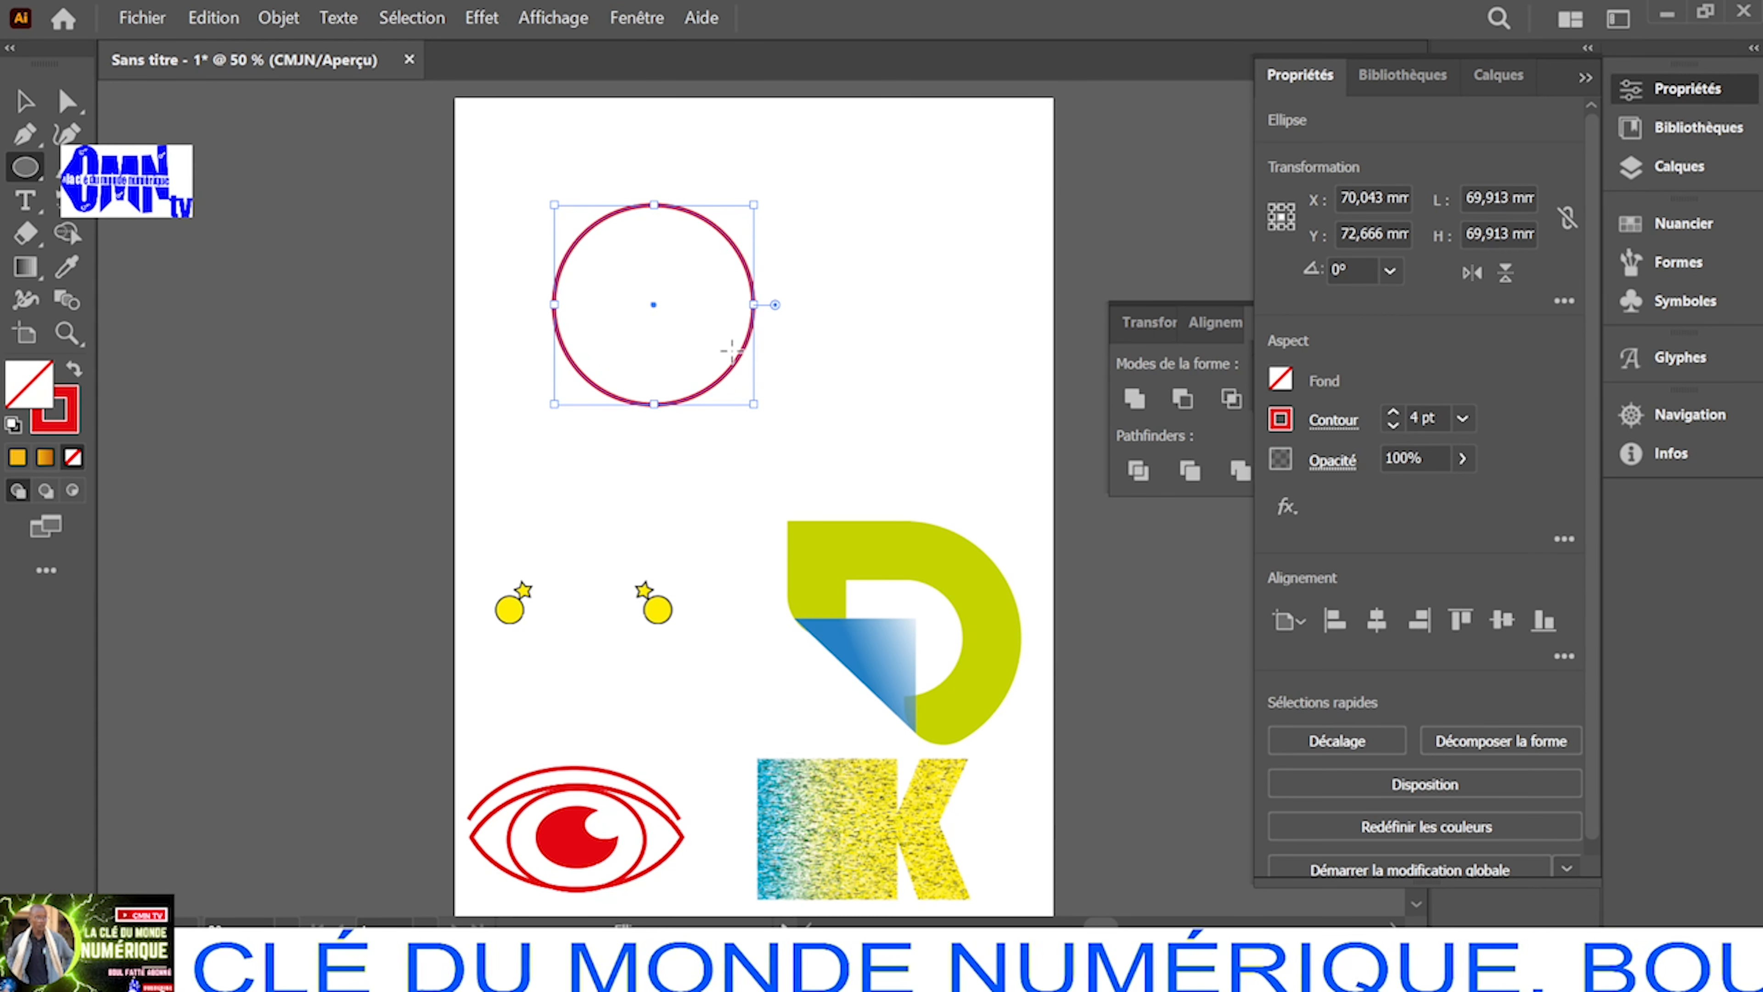
Duplicate the red circle in place and move the copy straight down about 30.3 mm so the two circles overlap
{"action": "left_click", "coordinate": [24, 101]}
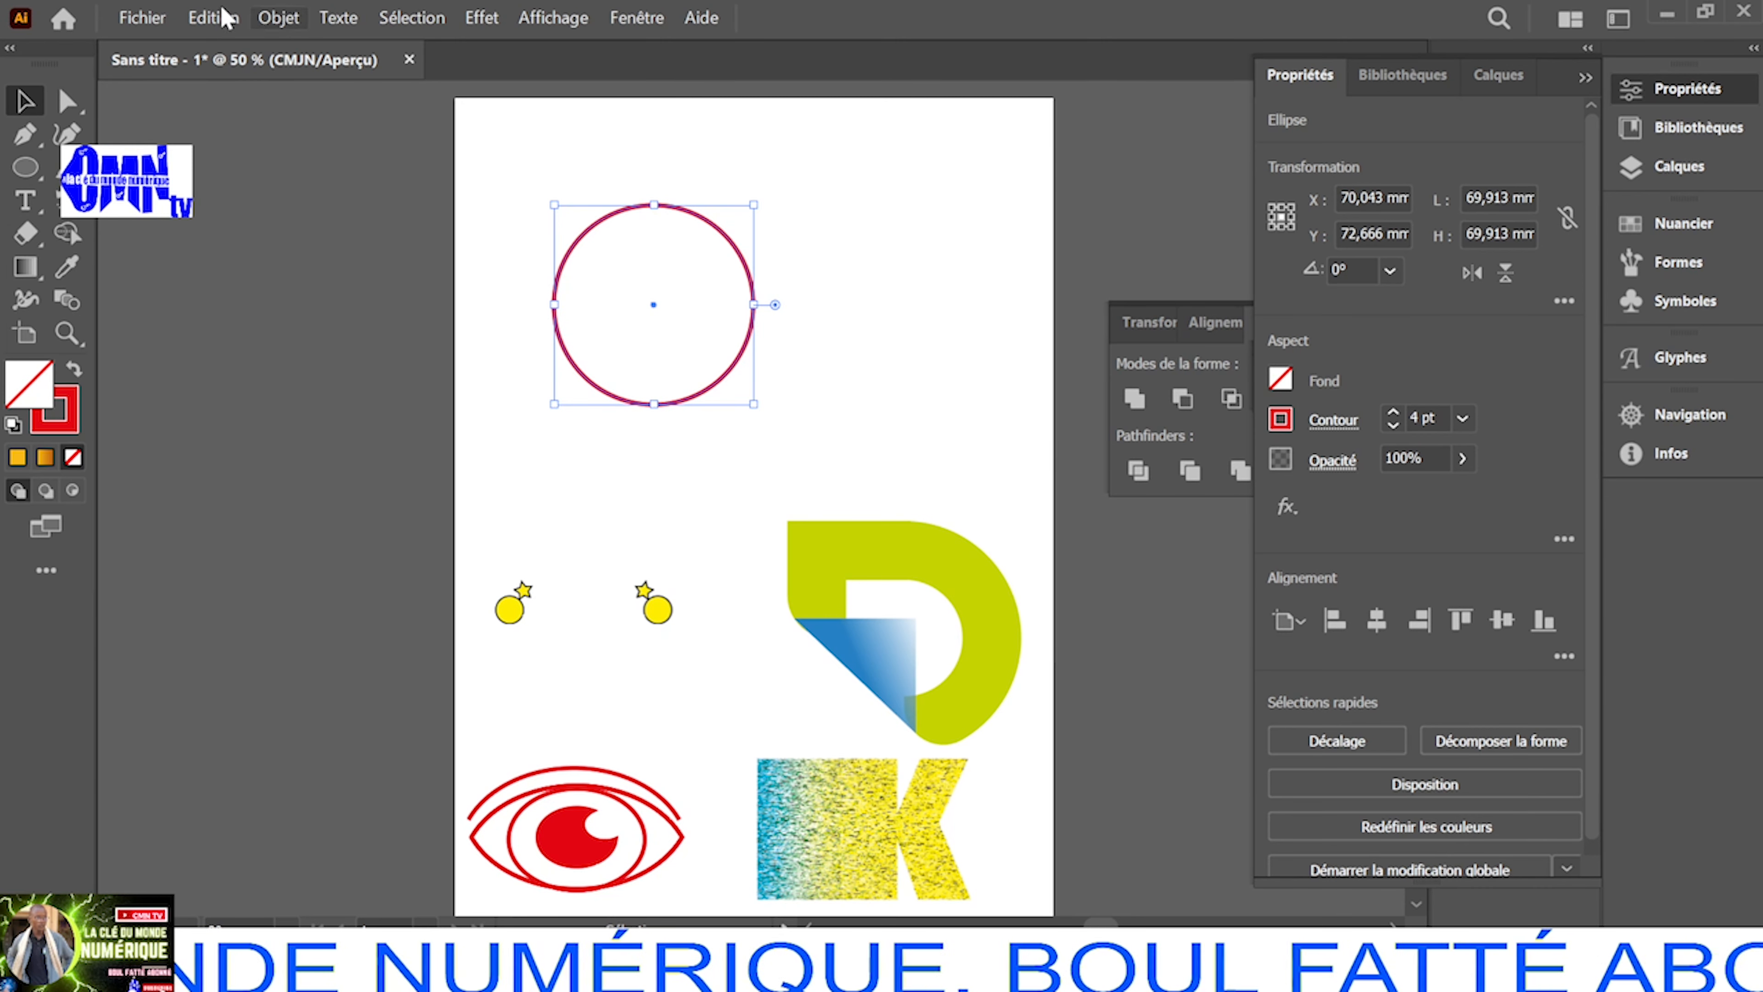
{"action": "left_click", "coordinate": [213, 19]}
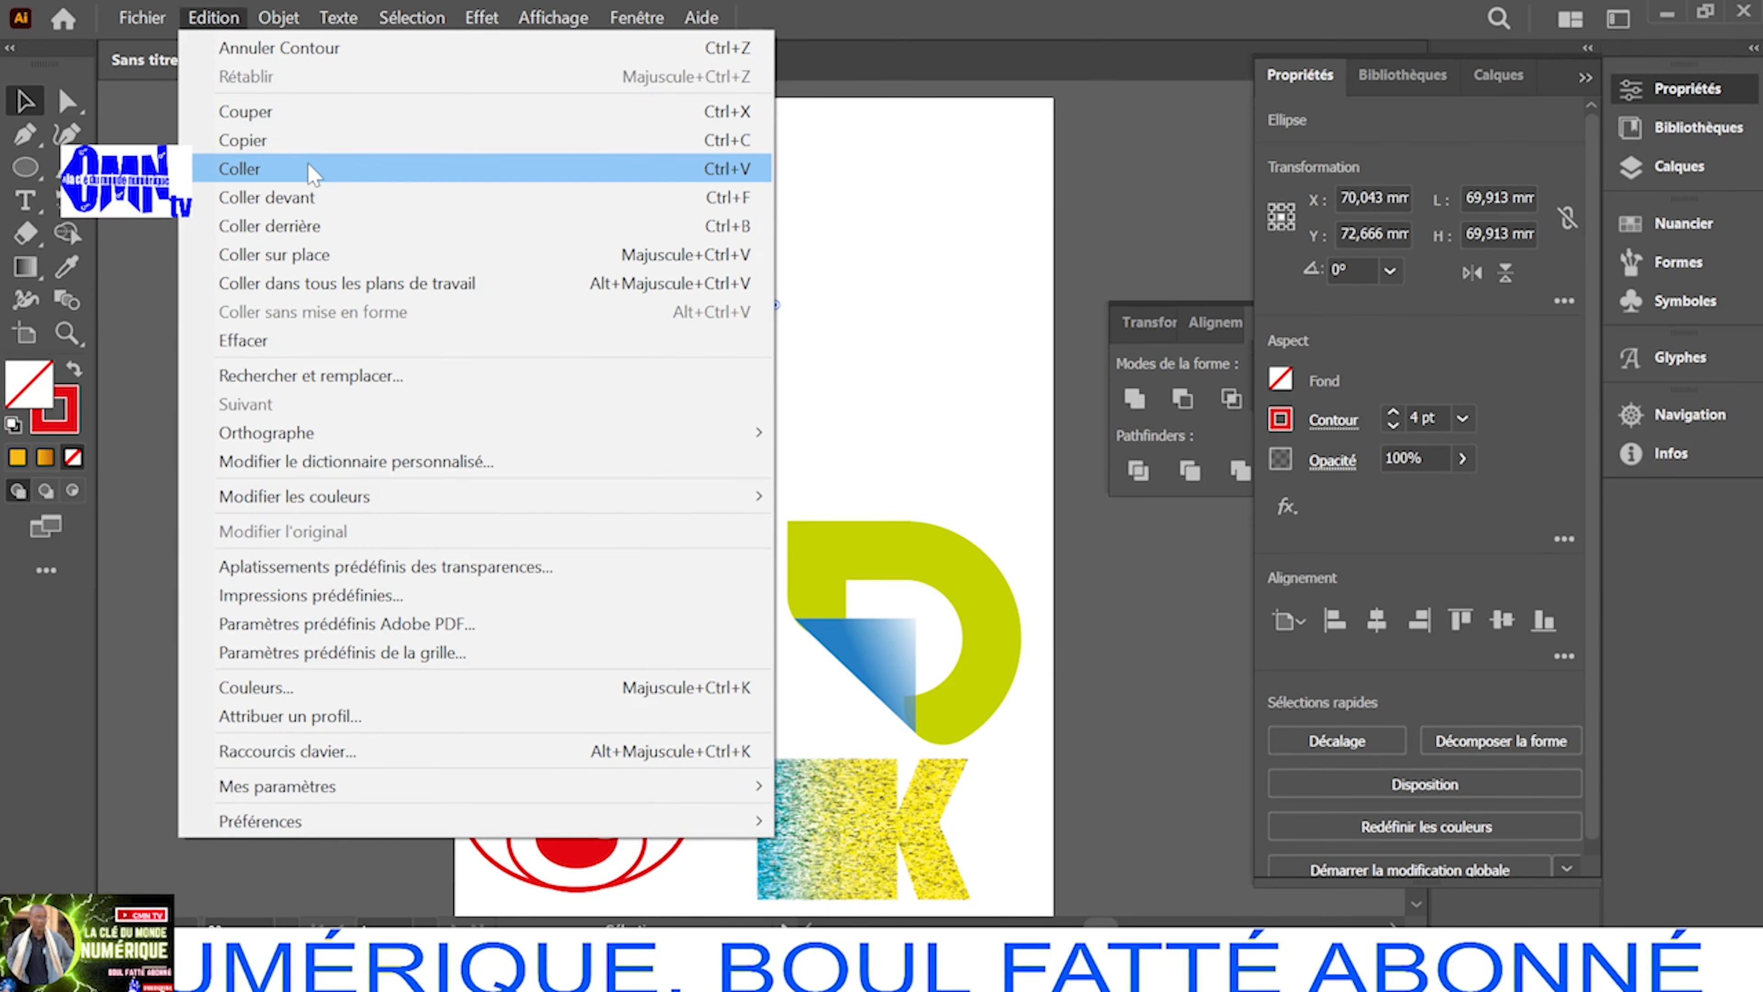
{"action": "left_click", "coordinate": [305, 143]}
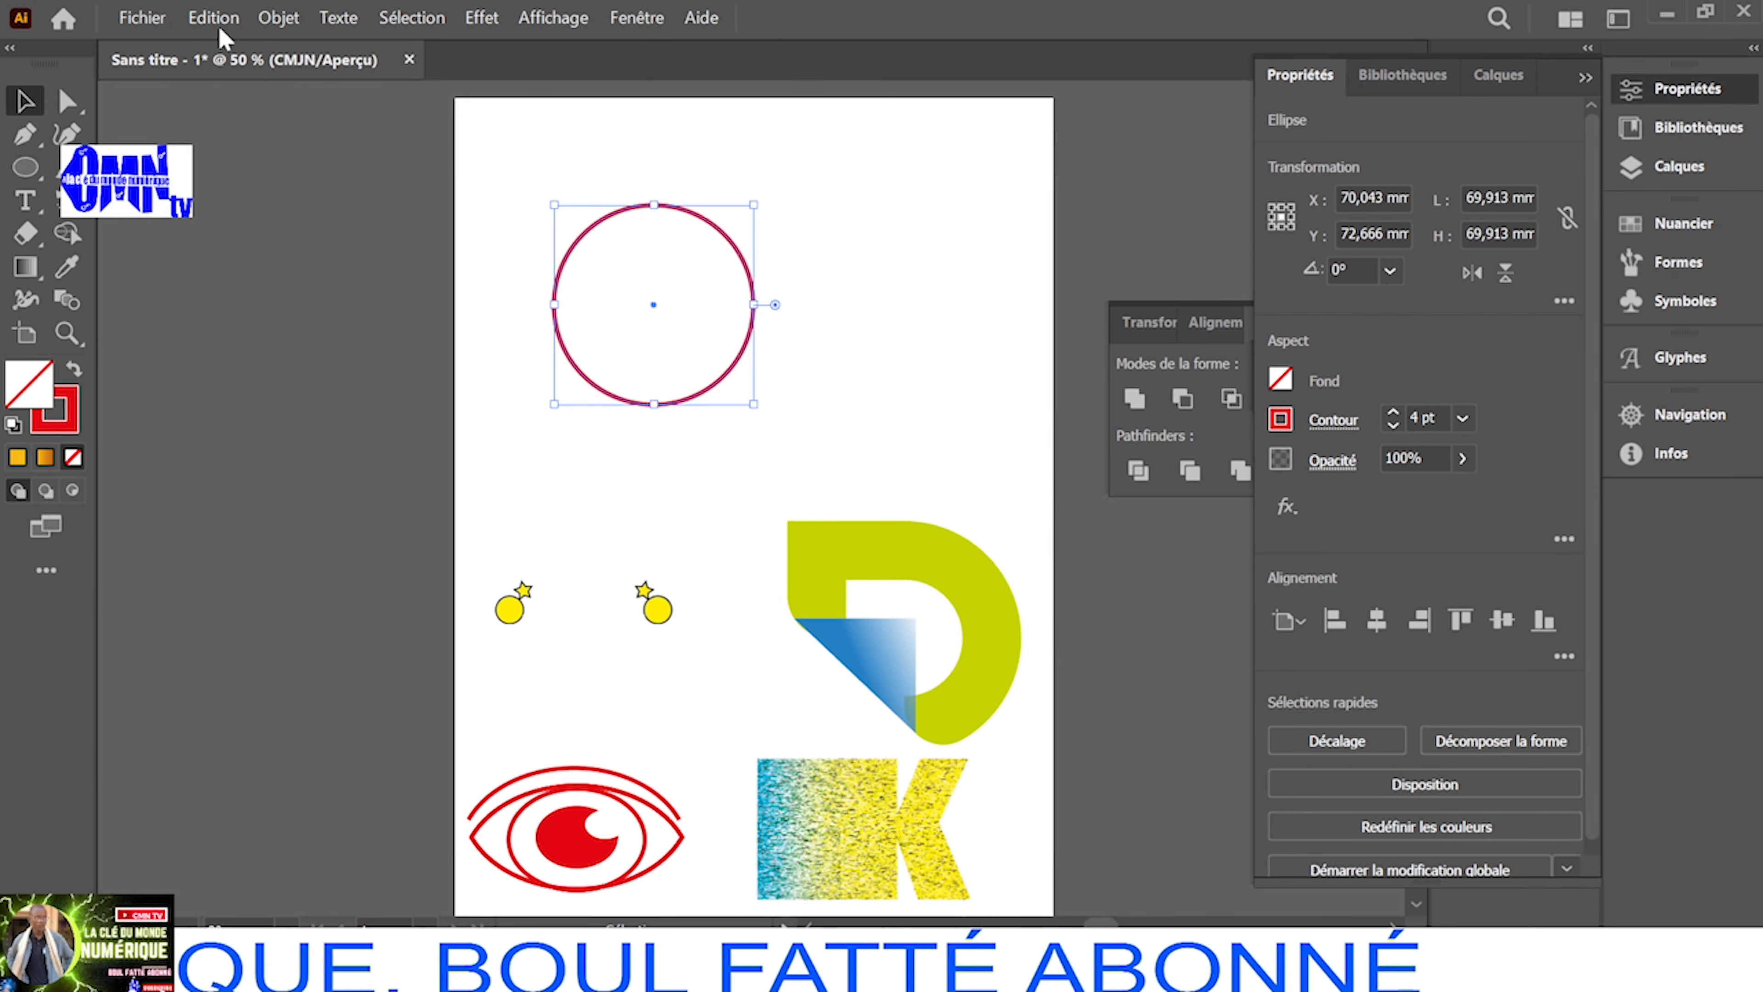
{"action": "left_click", "coordinate": [213, 19]}
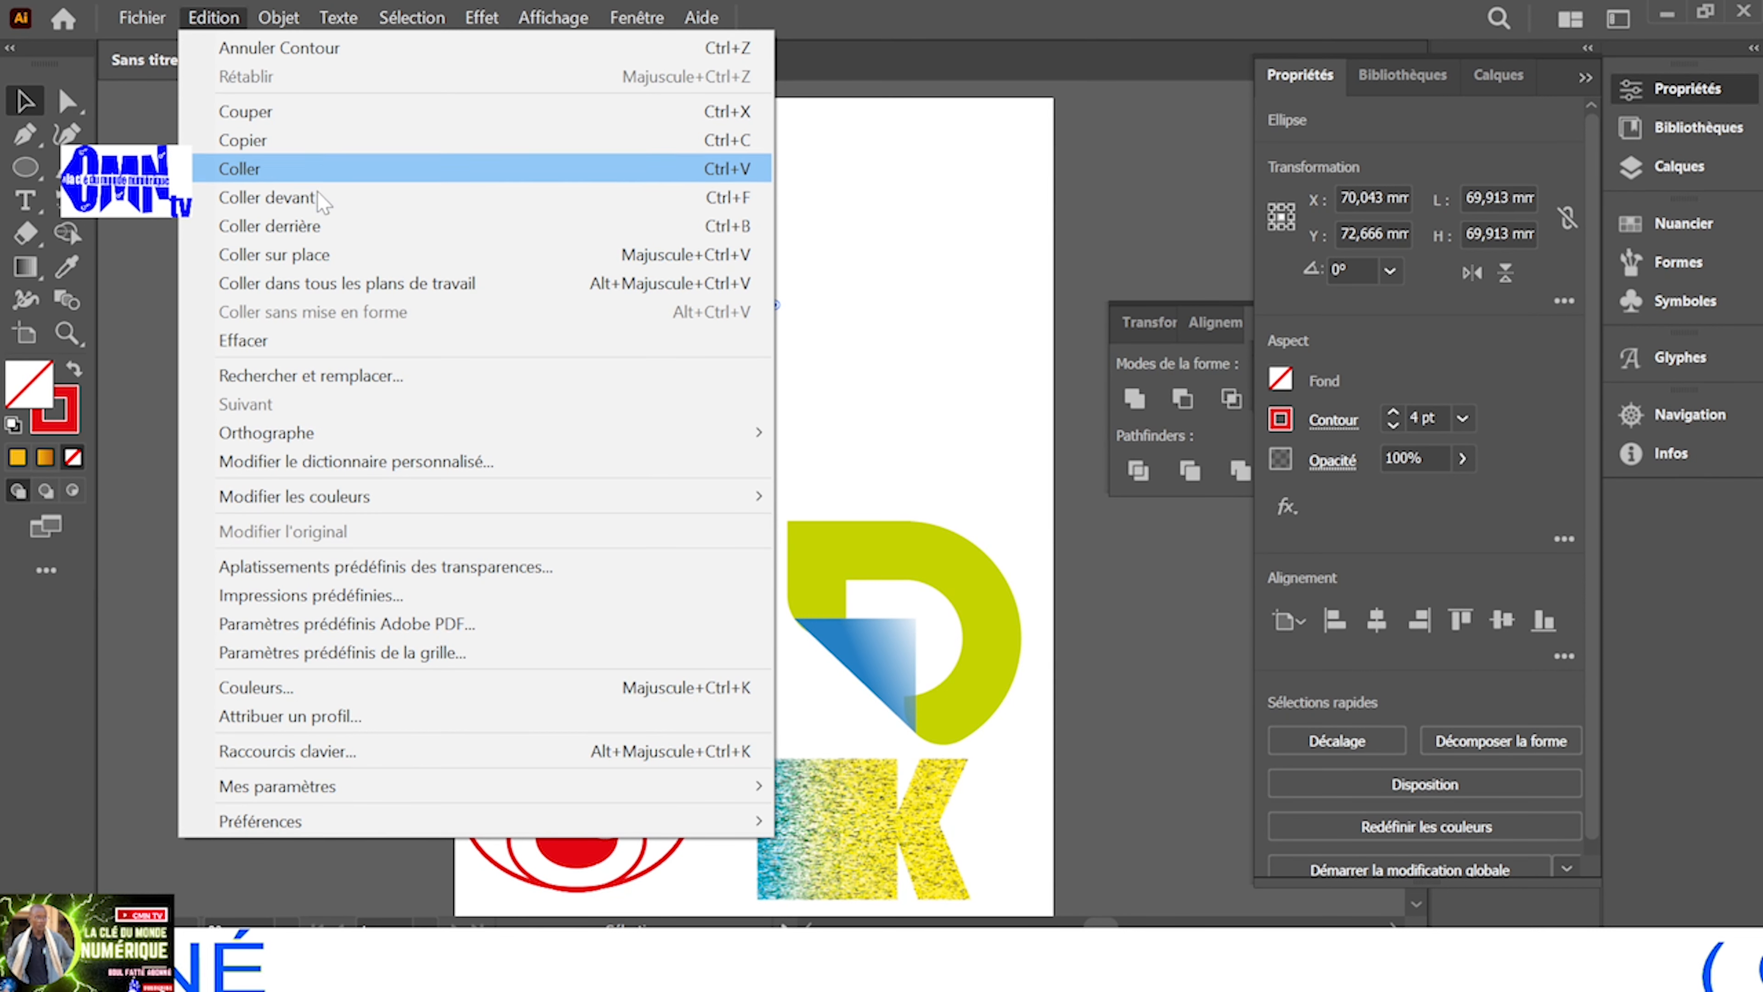
{"action": "left_click", "coordinate": [352, 255]}
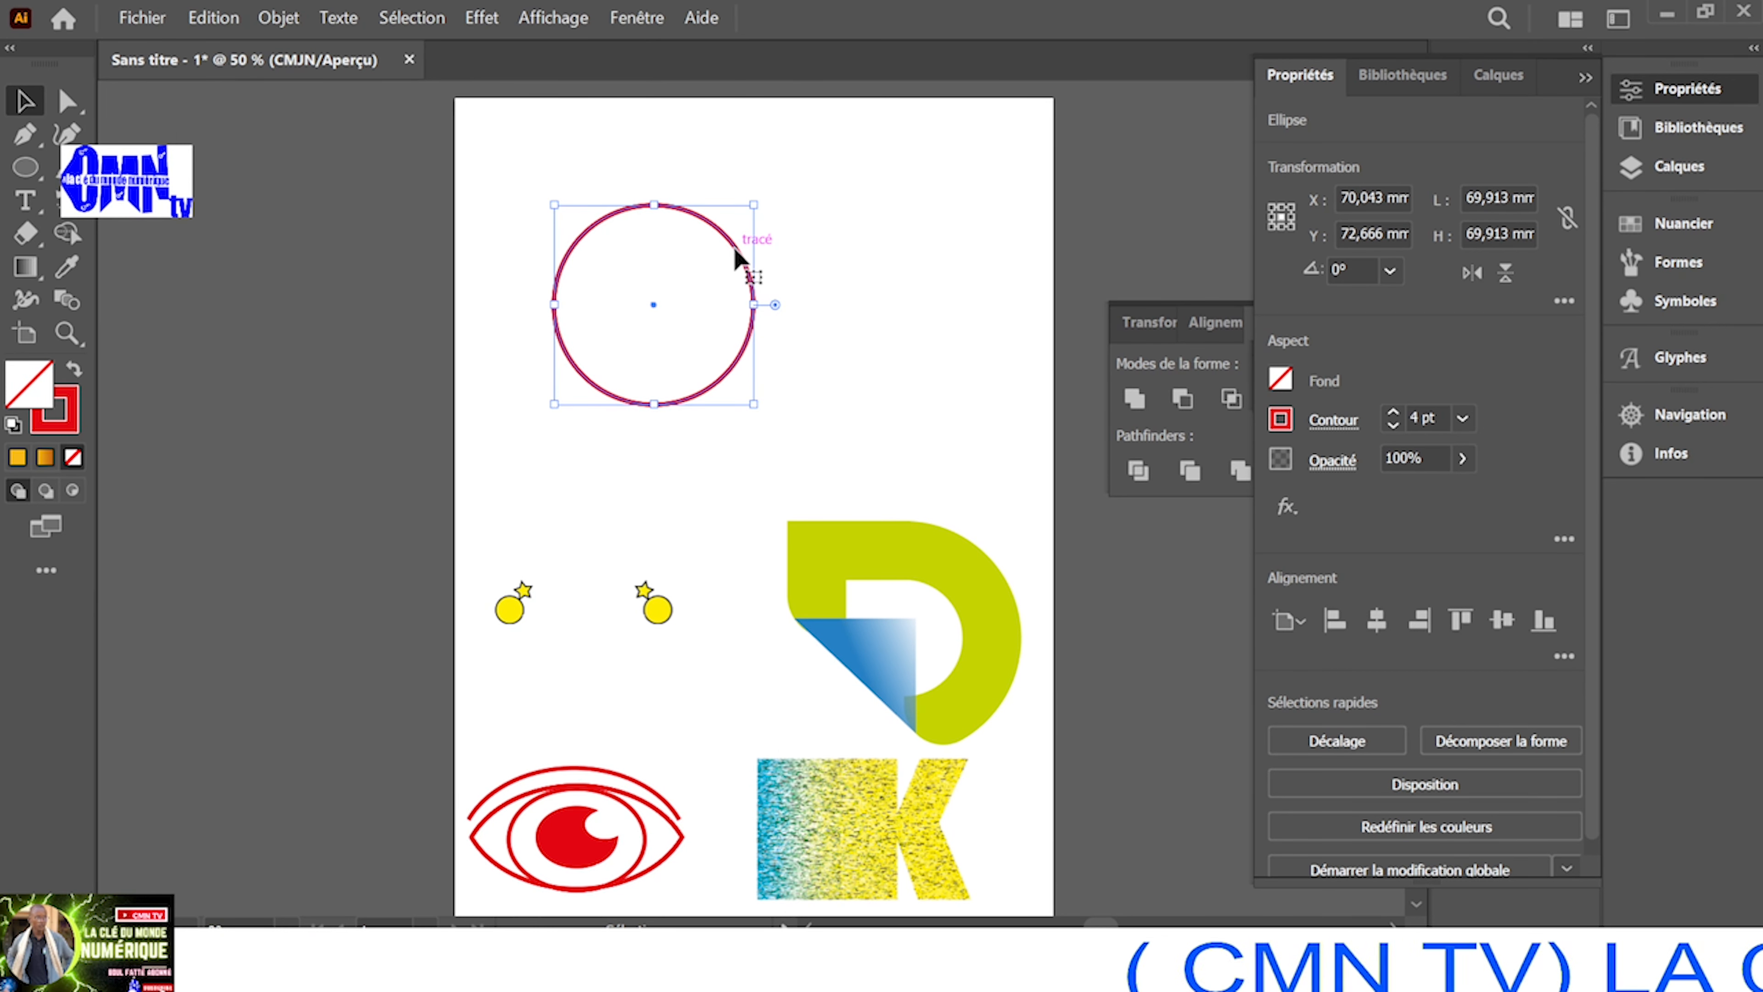
{"action": "left_click_drag", "start_coordinate": [736, 252], "coordinate": [737, 331]}
{"action": "left_click", "coordinate": [898, 313]}
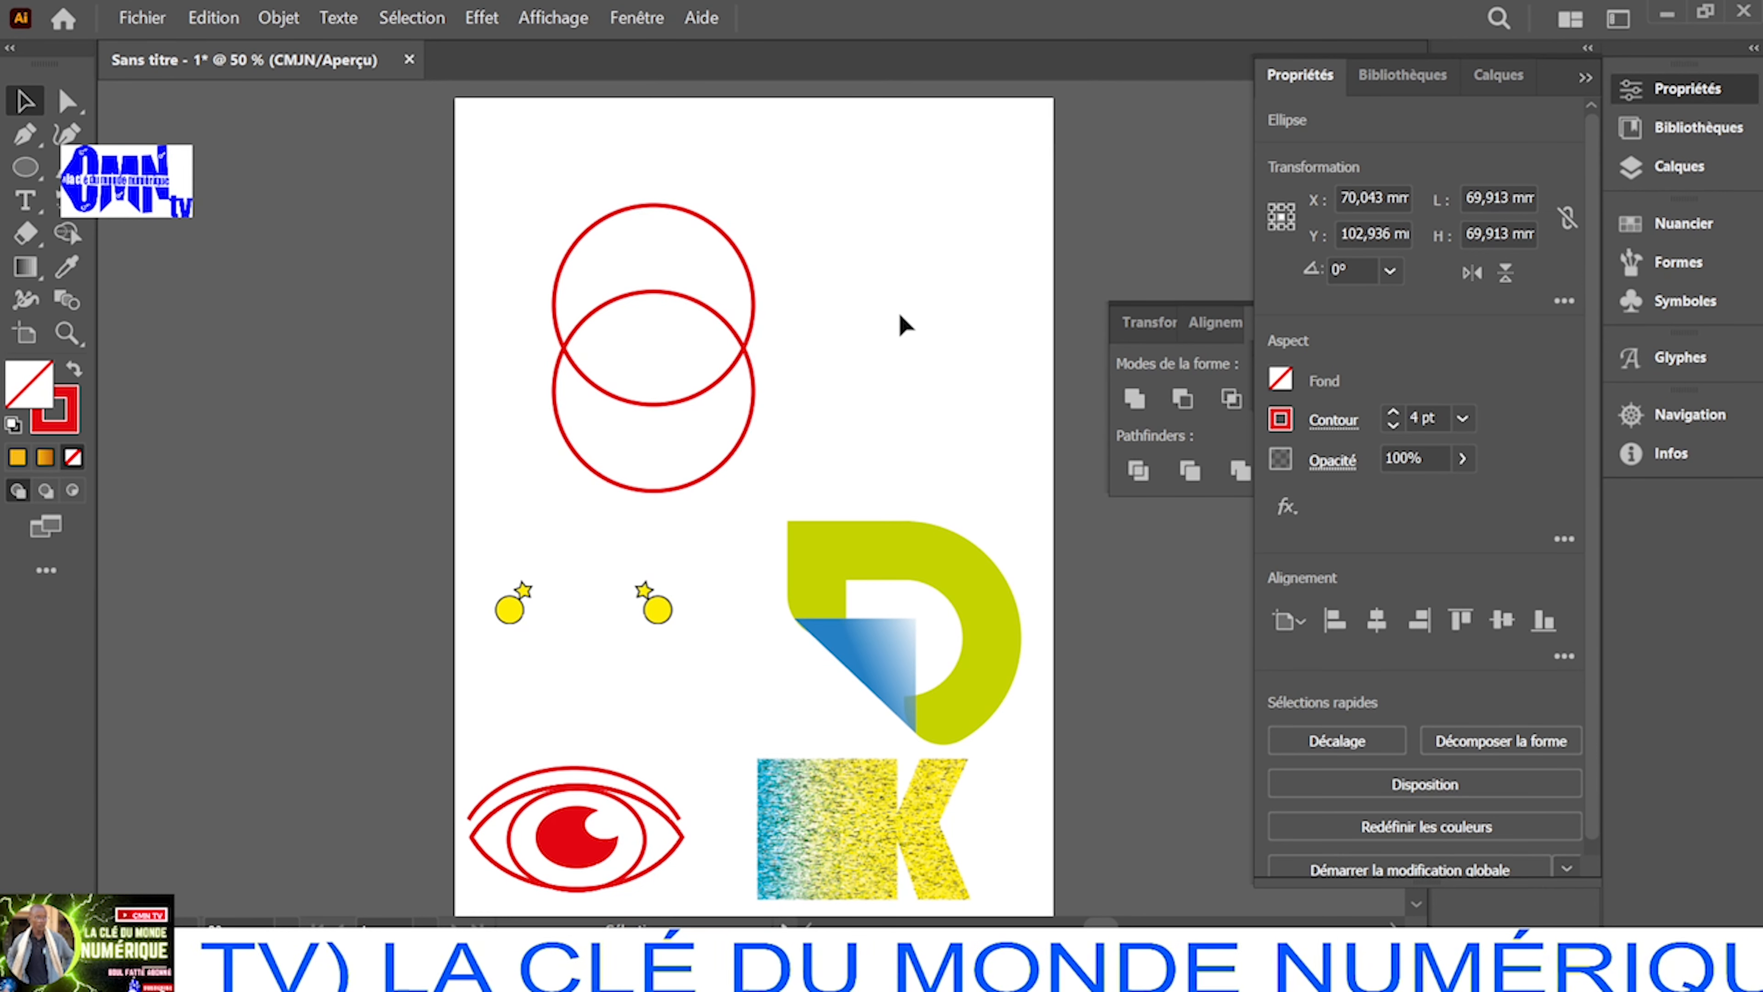
Duplicate the lower circle in place and shrink the copy around its centre to about 35.9 mm in diameter
{"action": "left_click", "coordinate": [755, 393]}
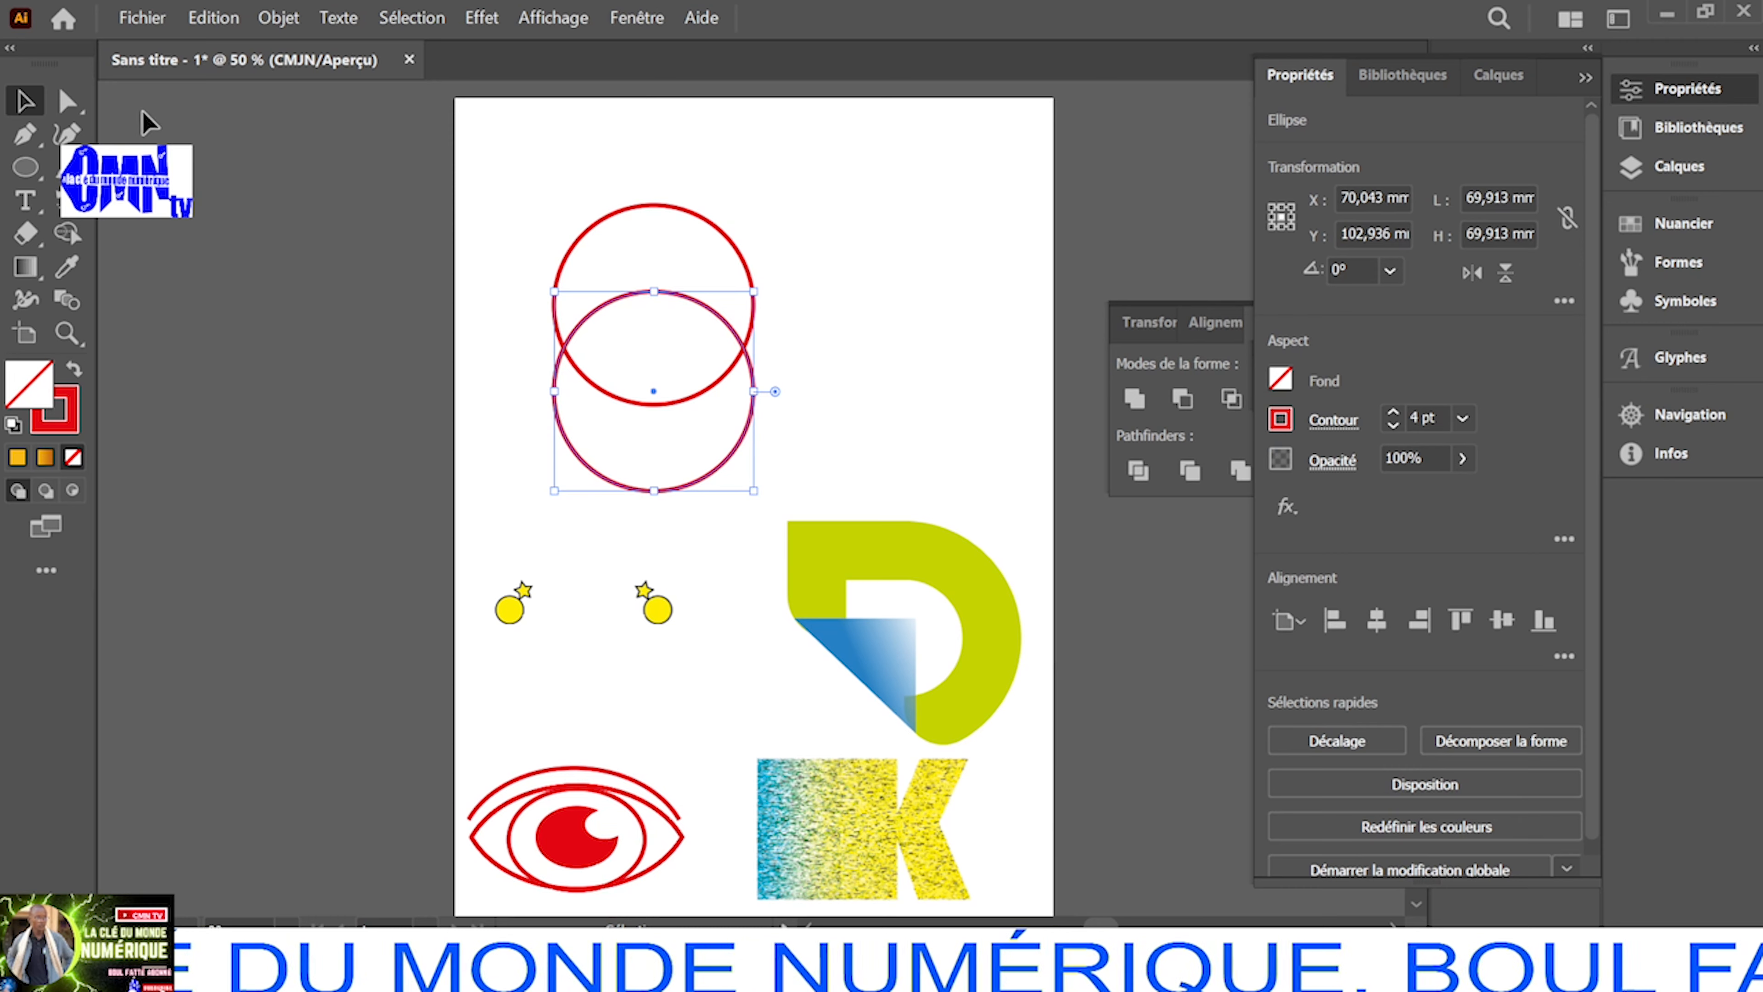
{"action": "left_click", "coordinate": [140, 18]}
{"action": "left_click", "coordinate": [212, 18]}
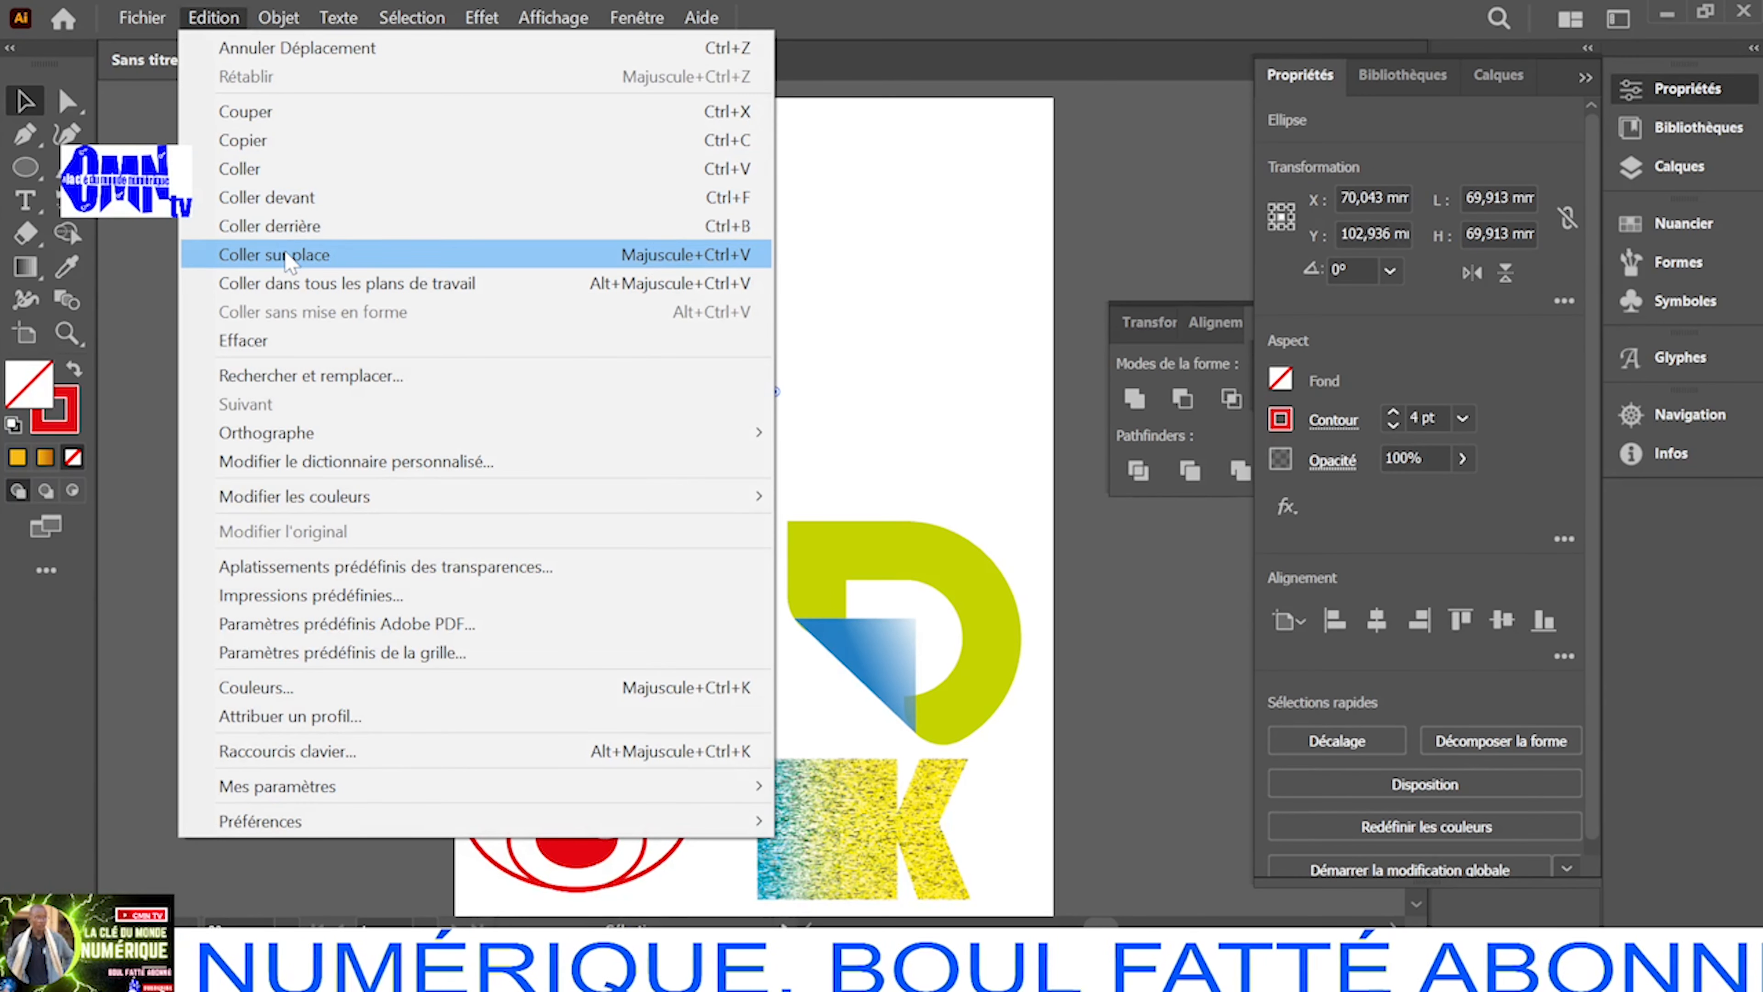
{"action": "left_click", "coordinate": [287, 143]}
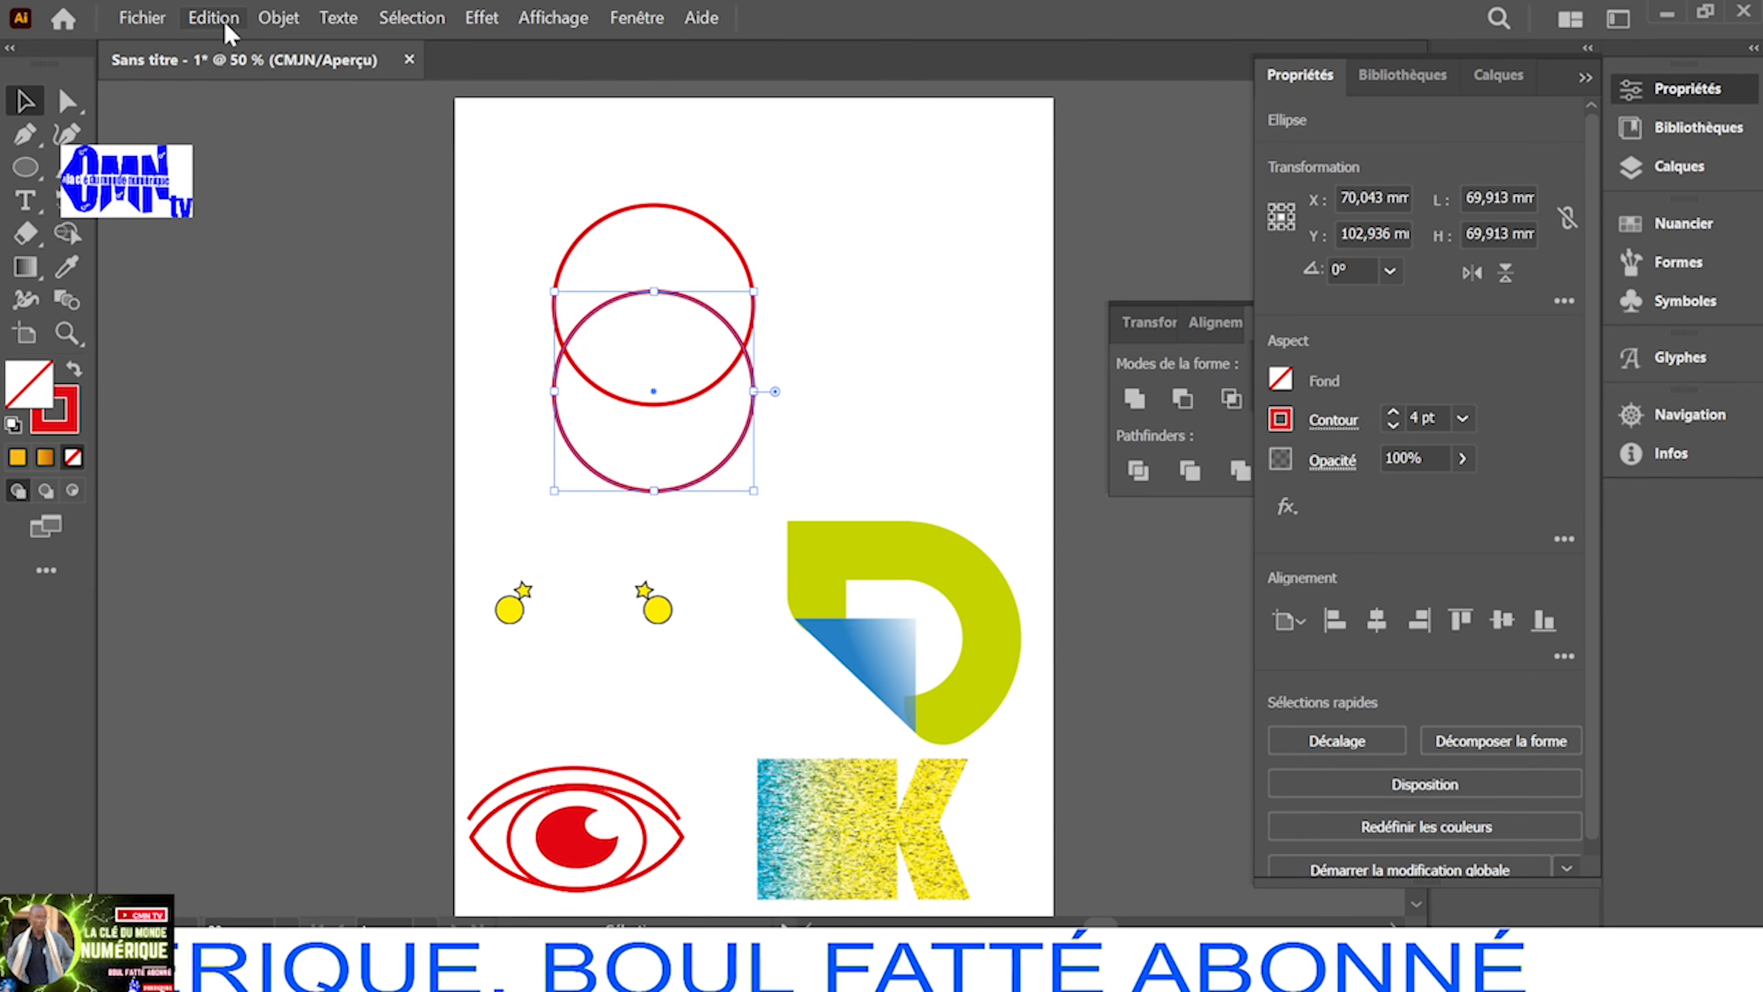
{"action": "left_click", "coordinate": [215, 18]}
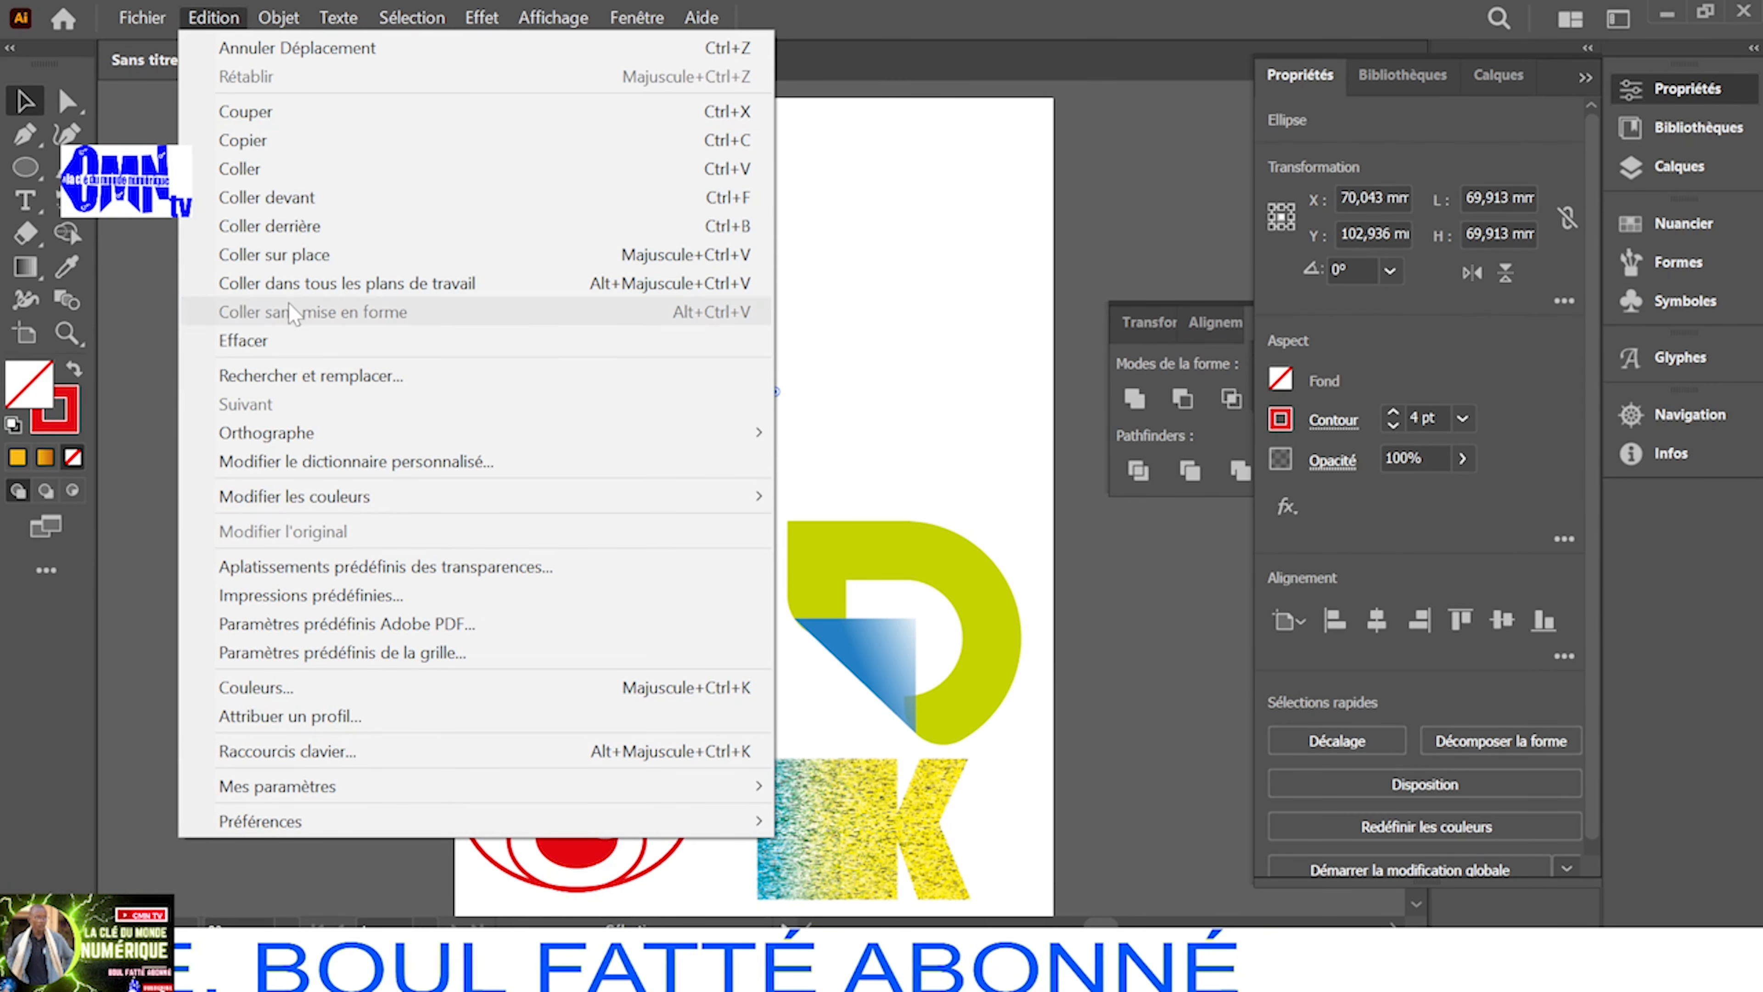
{"action": "left_click", "coordinate": [291, 255]}
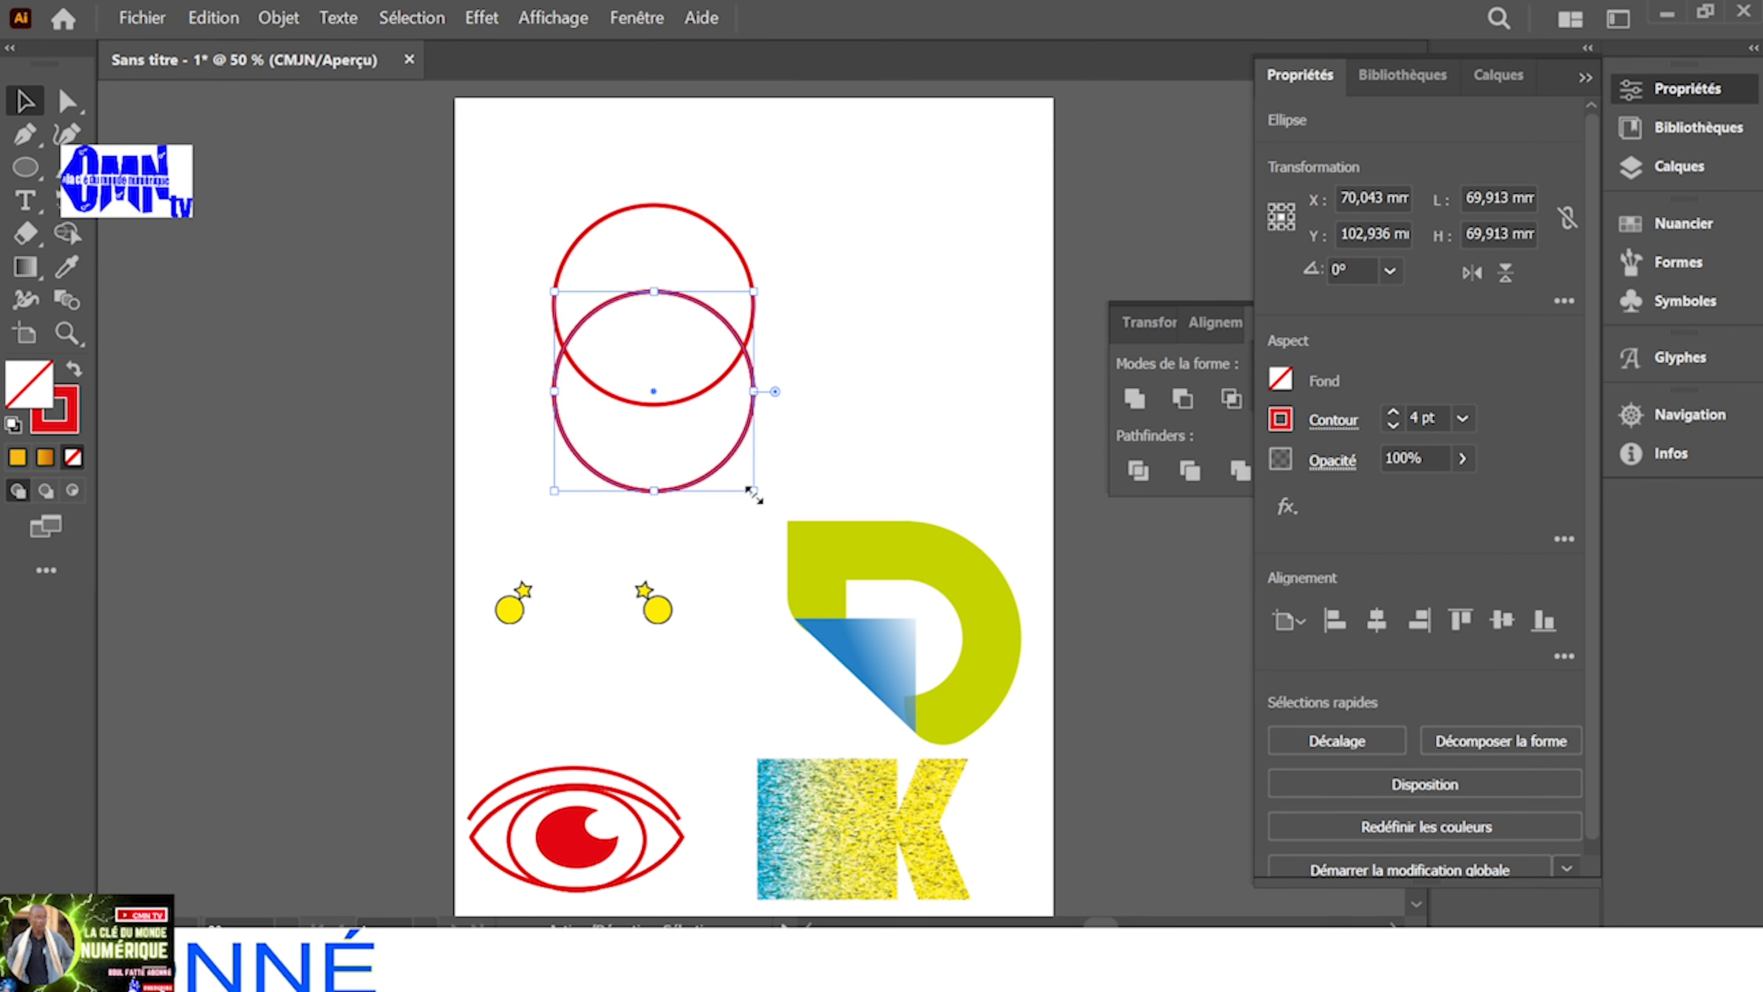
{"action": "left_click_drag", "start_coordinate": [751, 493], "coordinate": [715, 446]}
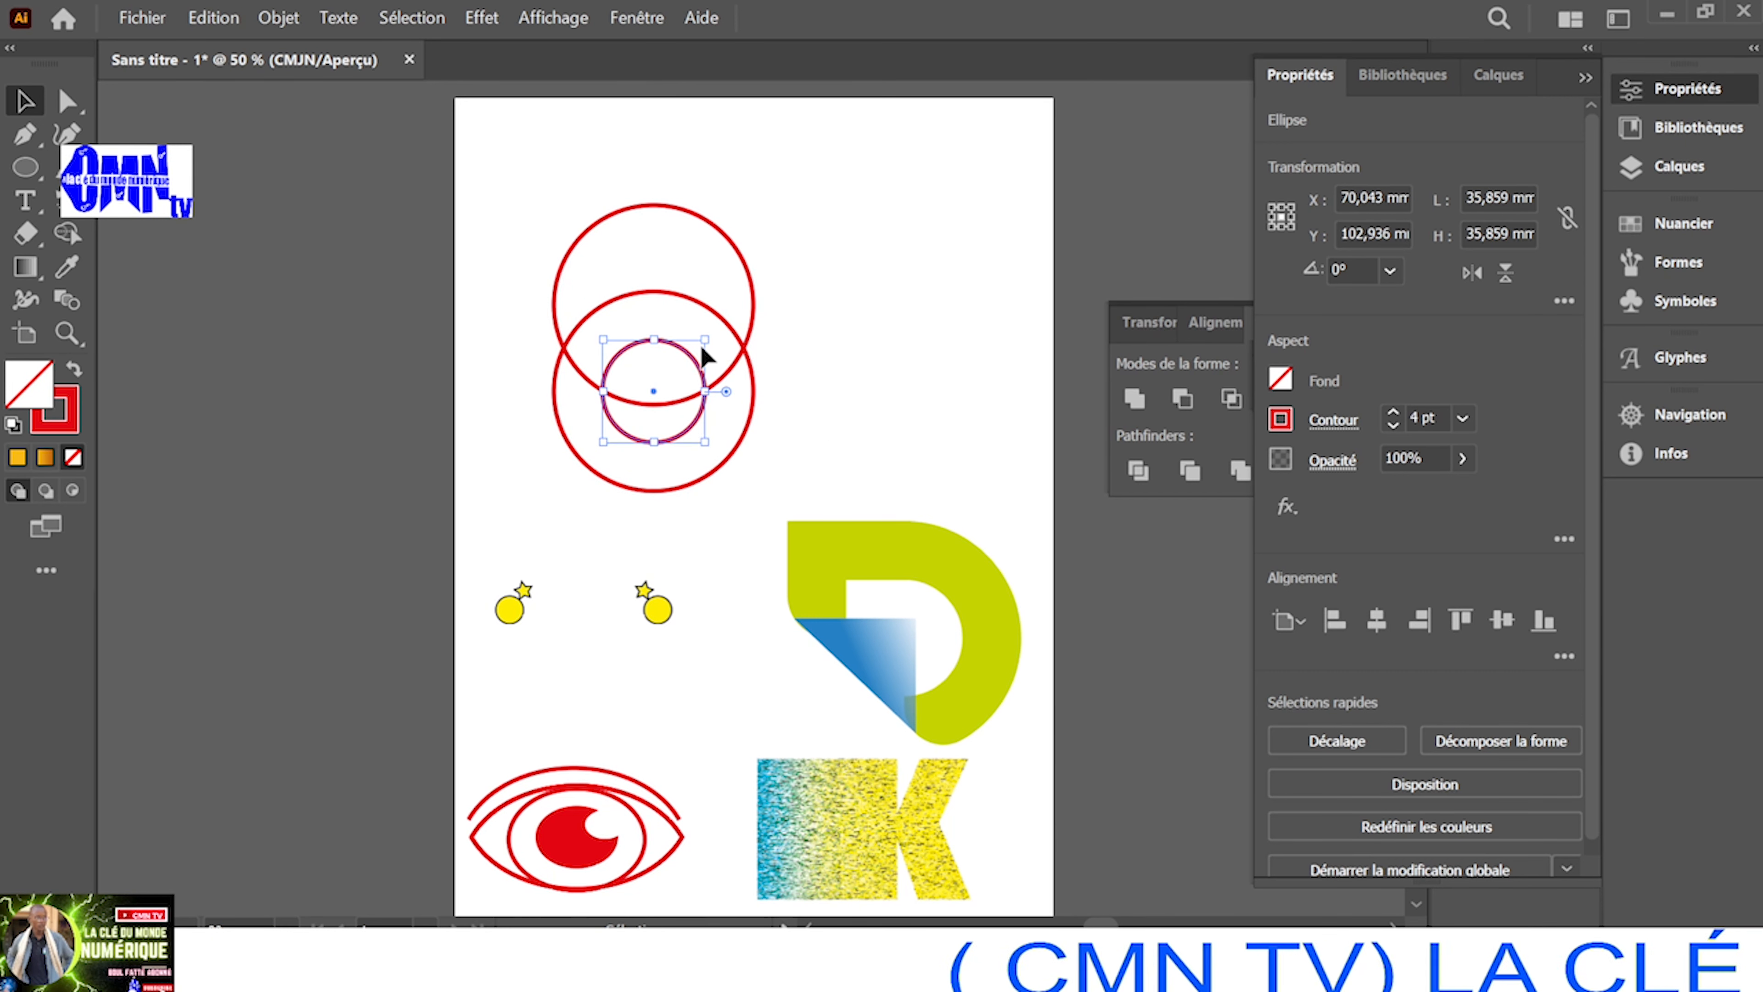
Move the small circle up into the overlap of the two large circles and enlarge it to about 39.7 mm in diameter
{"action": "left_click", "coordinate": [1279, 419]}
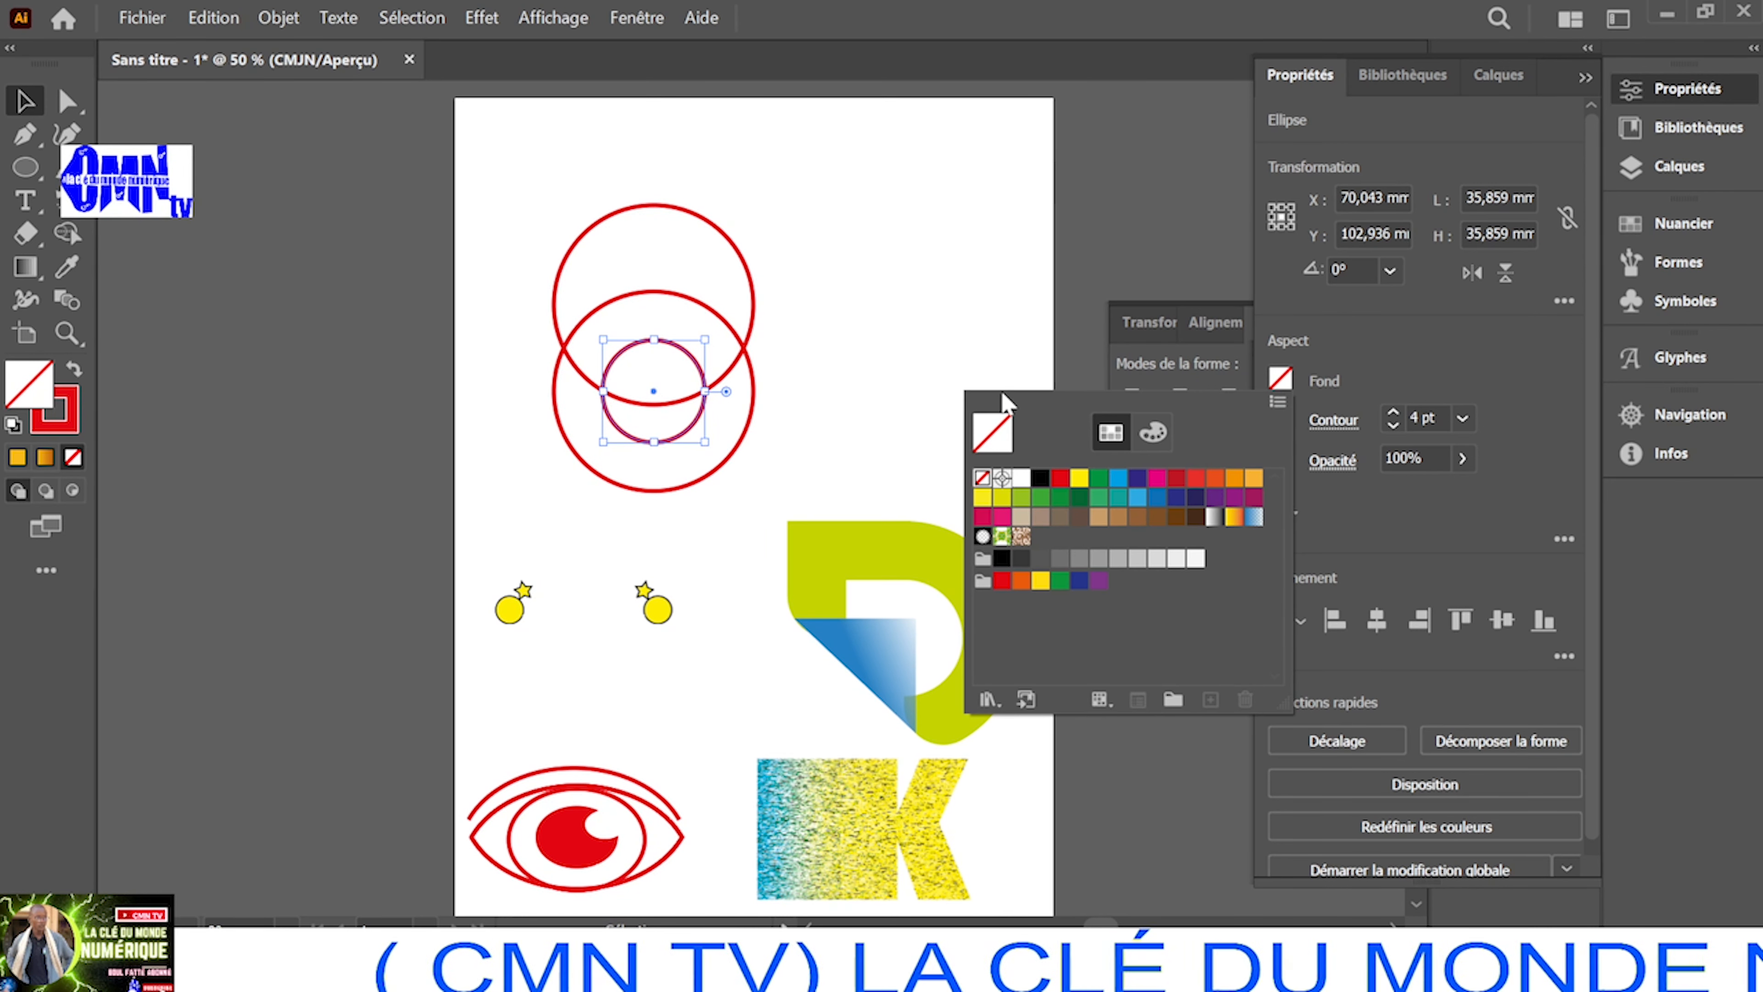
{"action": "left_click", "coordinate": [701, 379]}
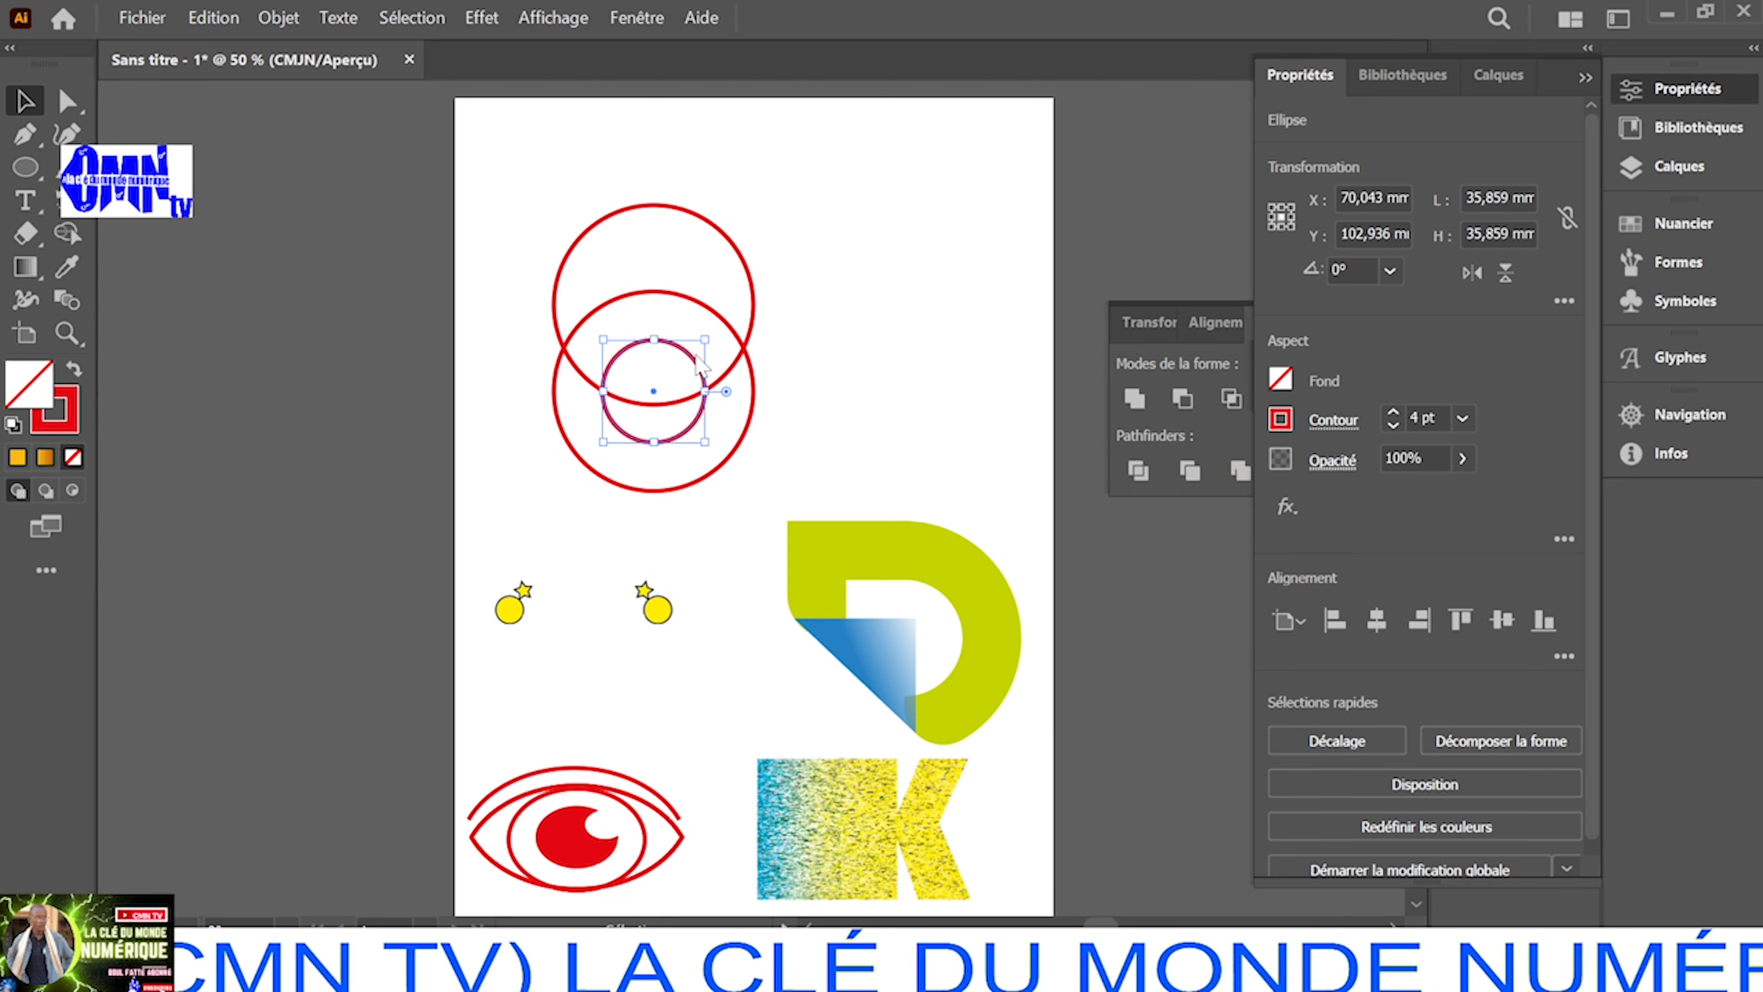
{"action": "left_click_drag", "start_coordinate": [695, 357], "coordinate": [693, 314]}
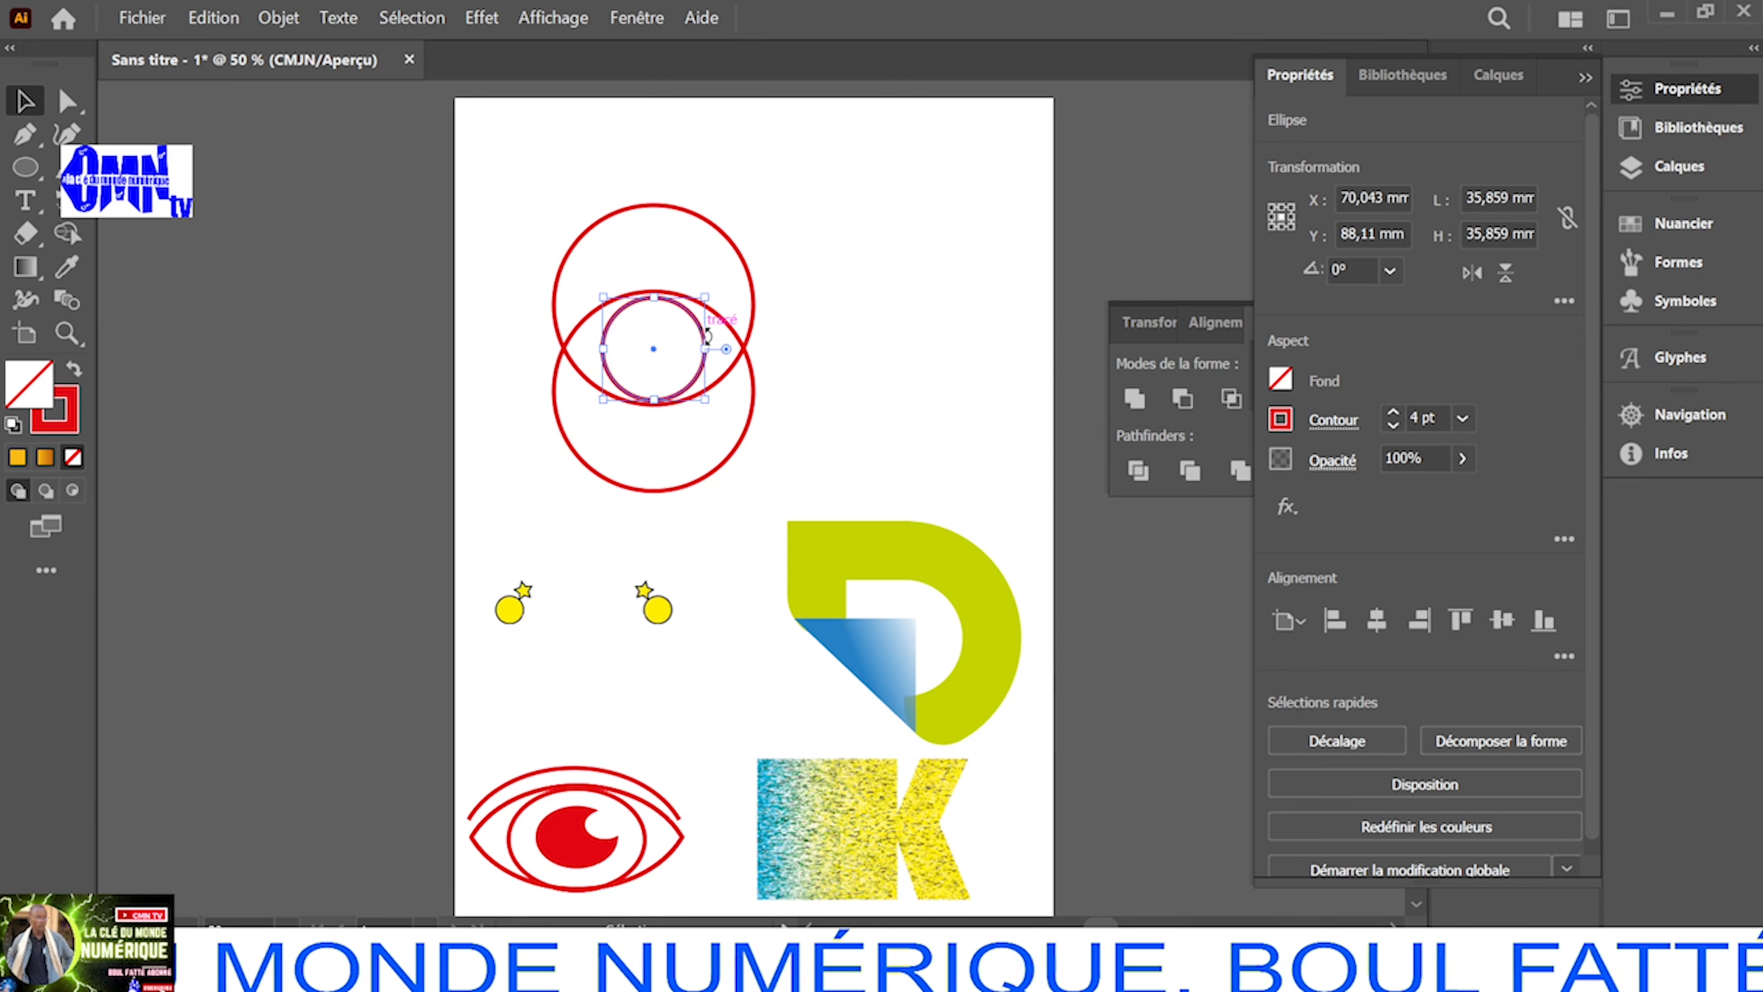
{"action": "key", "text": "Up"}
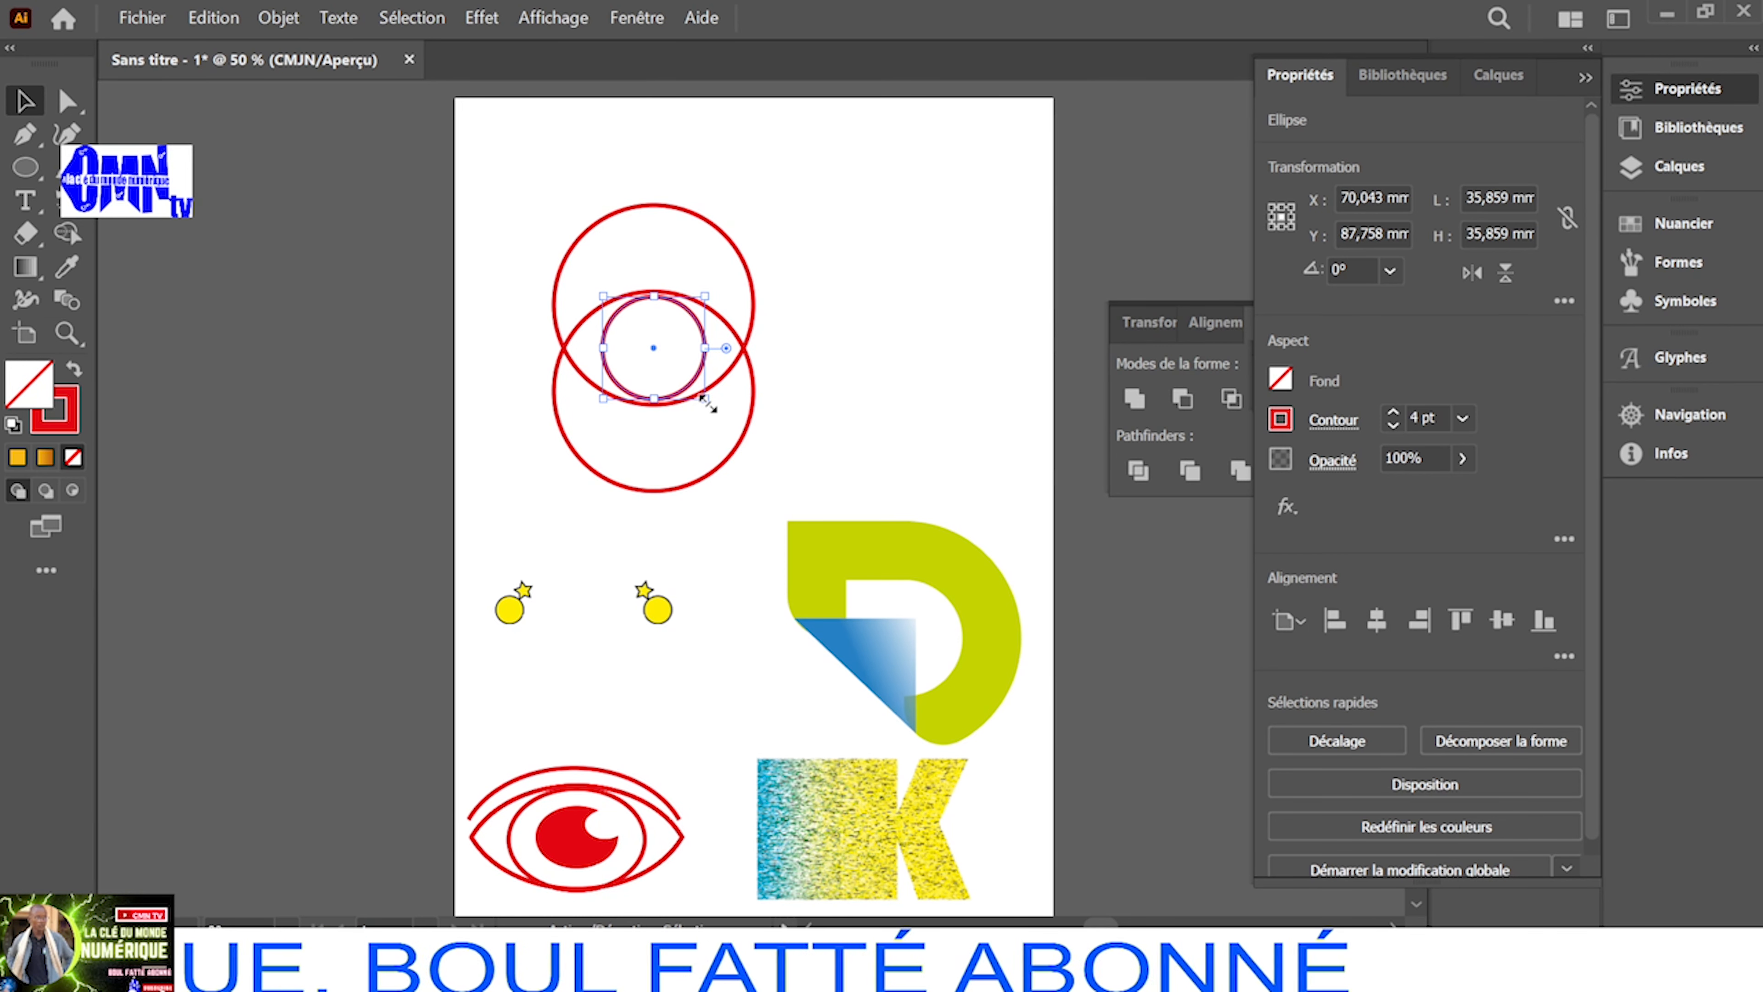
{"action": "left_click_drag", "start_coordinate": [703, 398], "coordinate": [710, 405]}
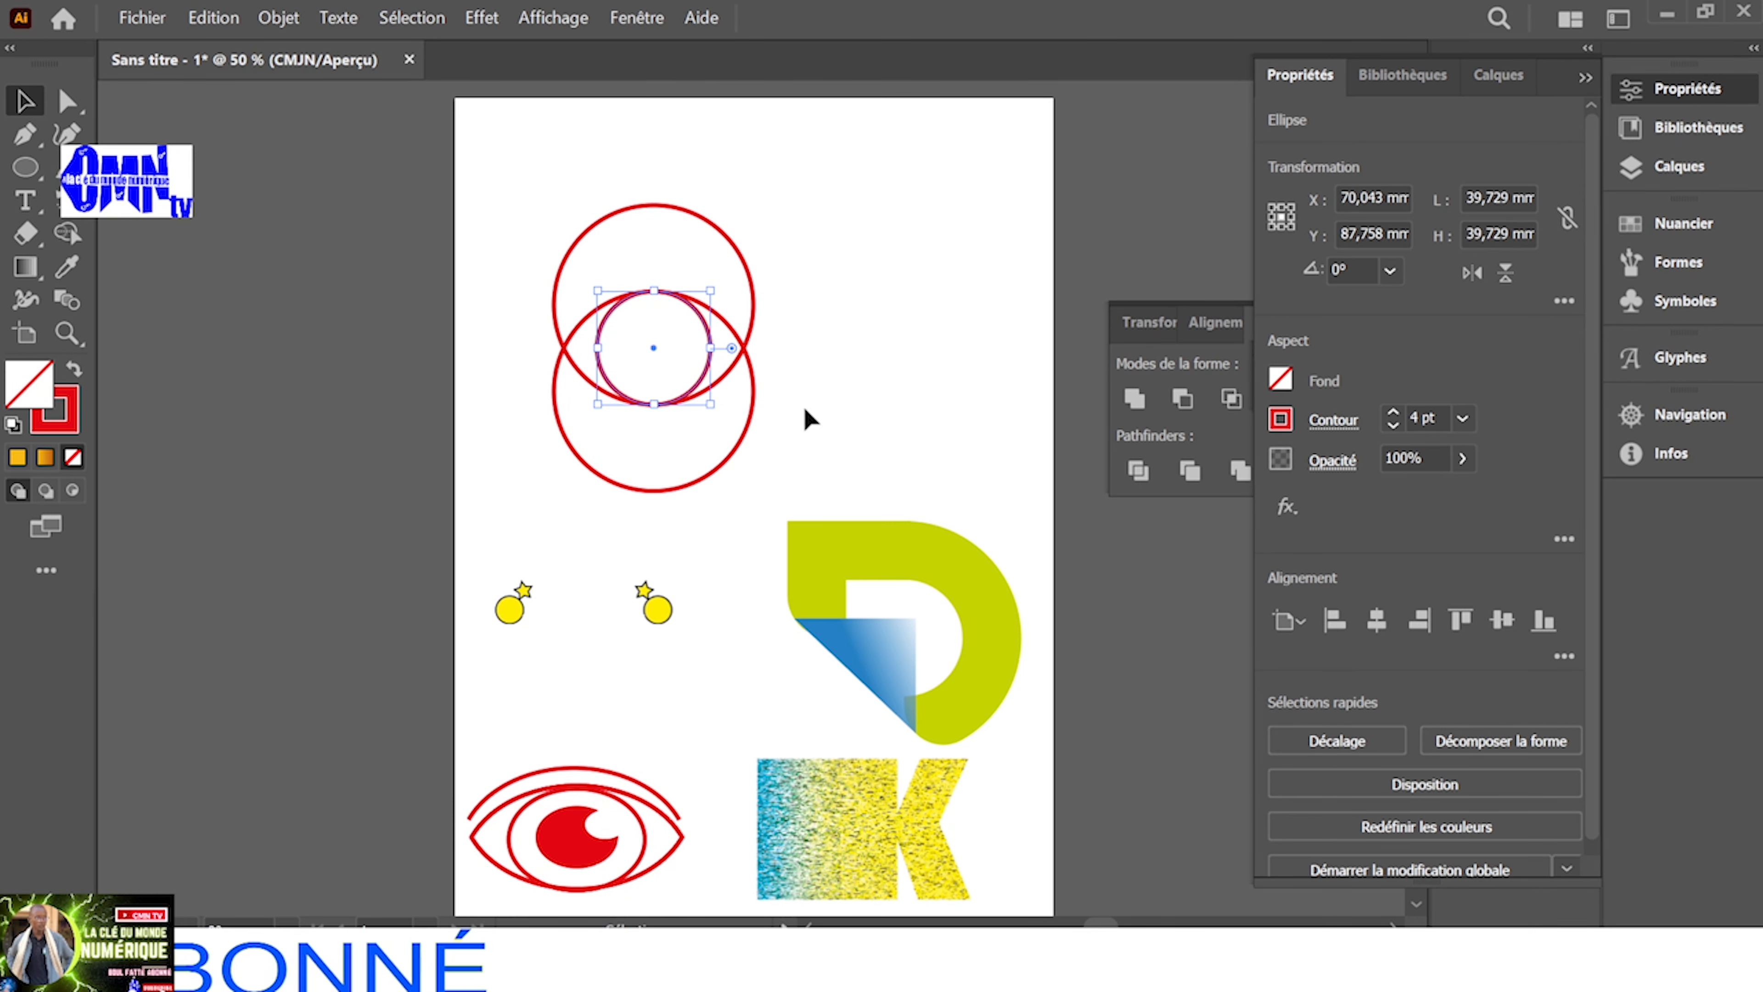
{"action": "left_click", "coordinate": [850, 342]}
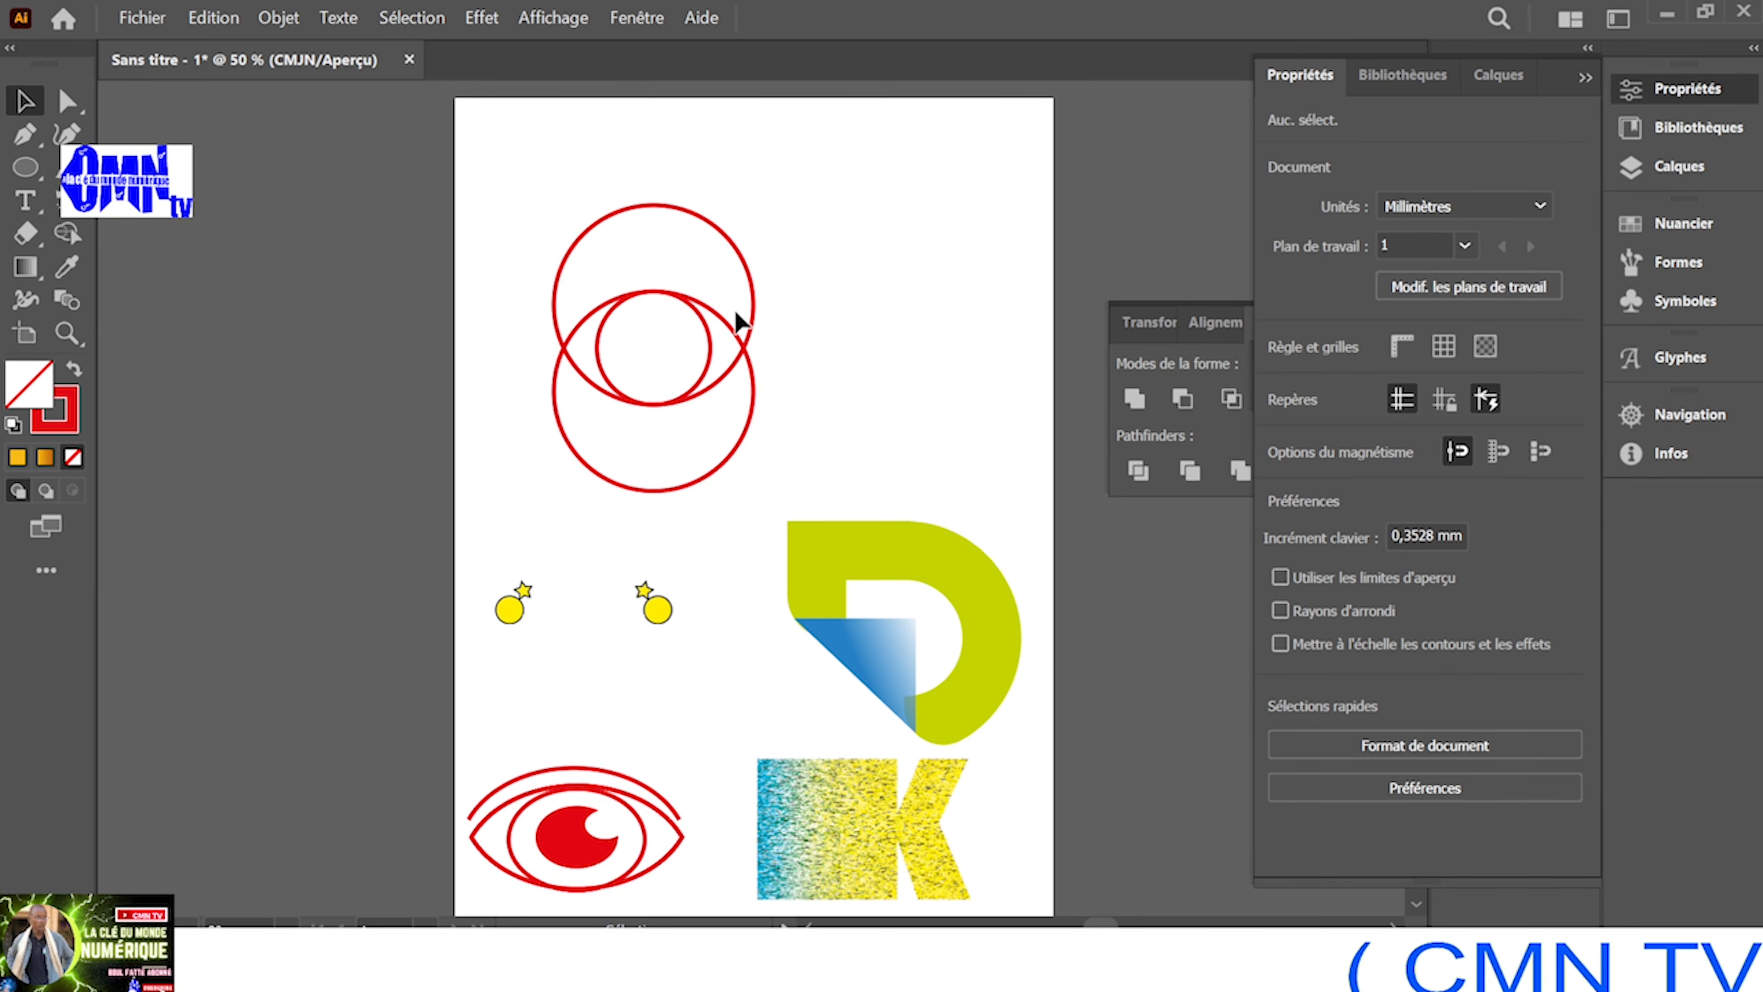
Duplicate the inner circle in place and shrink the copy around its centre to about 19.9 mm in diameter
{"action": "left_click", "coordinate": [711, 356]}
{"action": "left_click", "coordinate": [214, 21]}
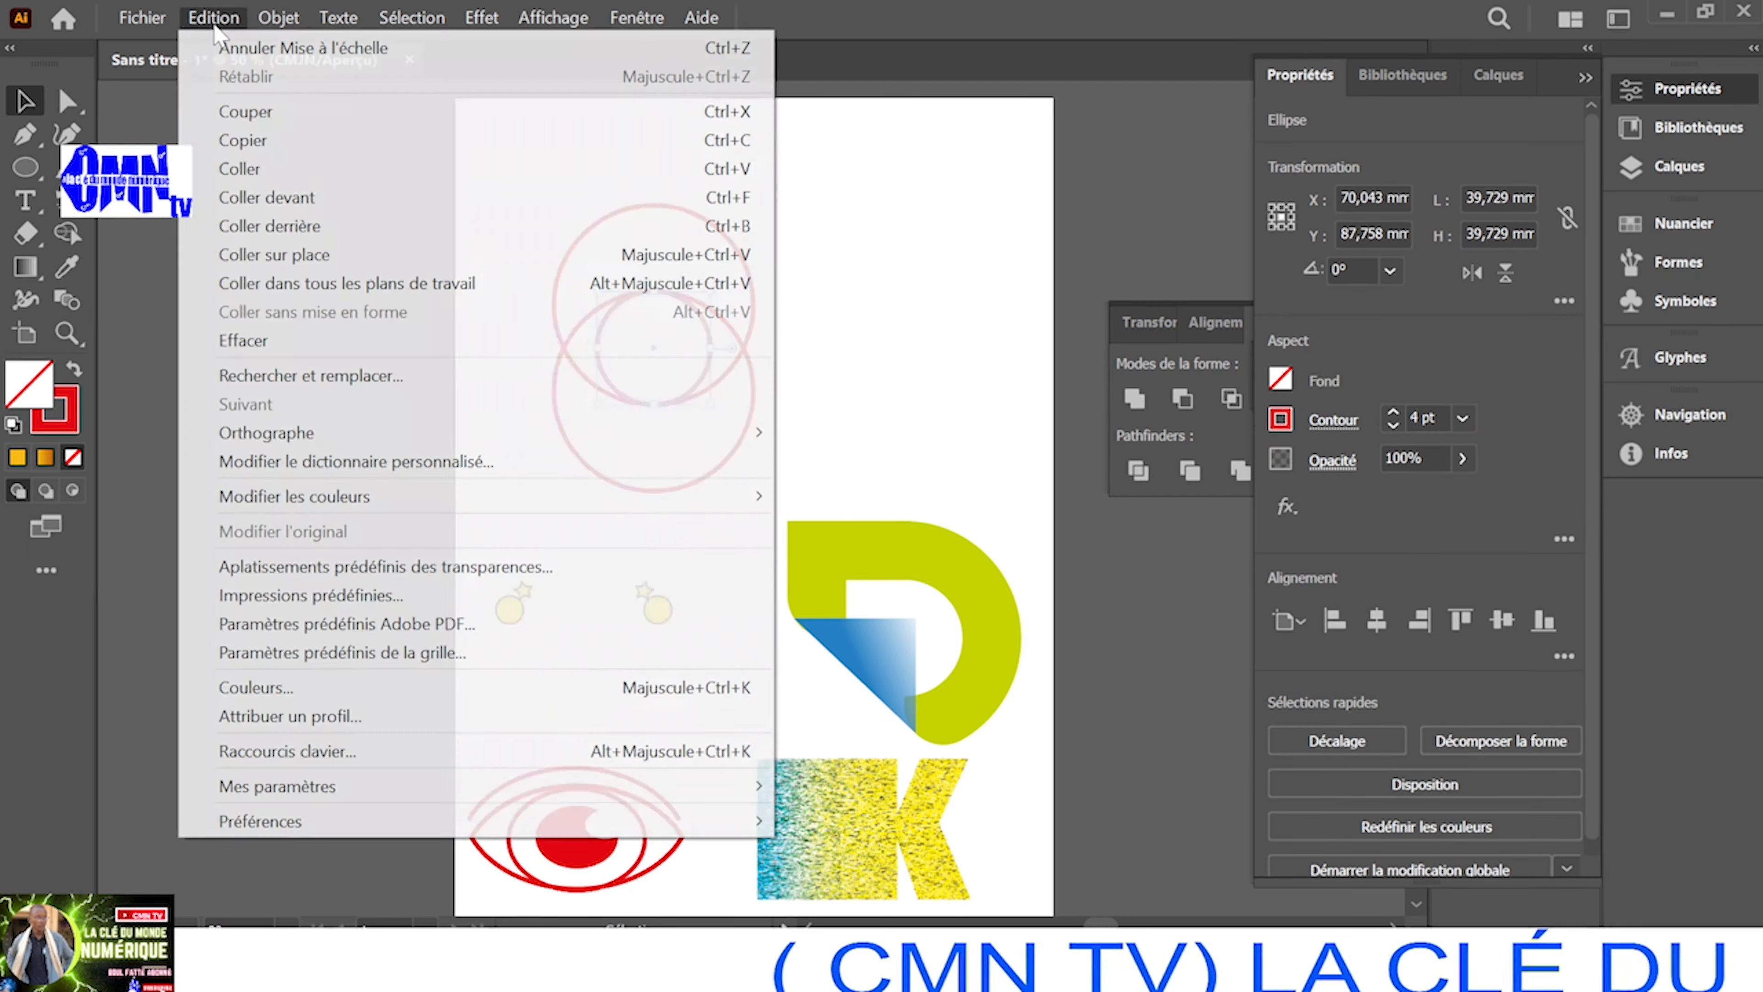
{"action": "left_click", "coordinate": [276, 133]}
{"action": "left_click", "coordinate": [216, 17]}
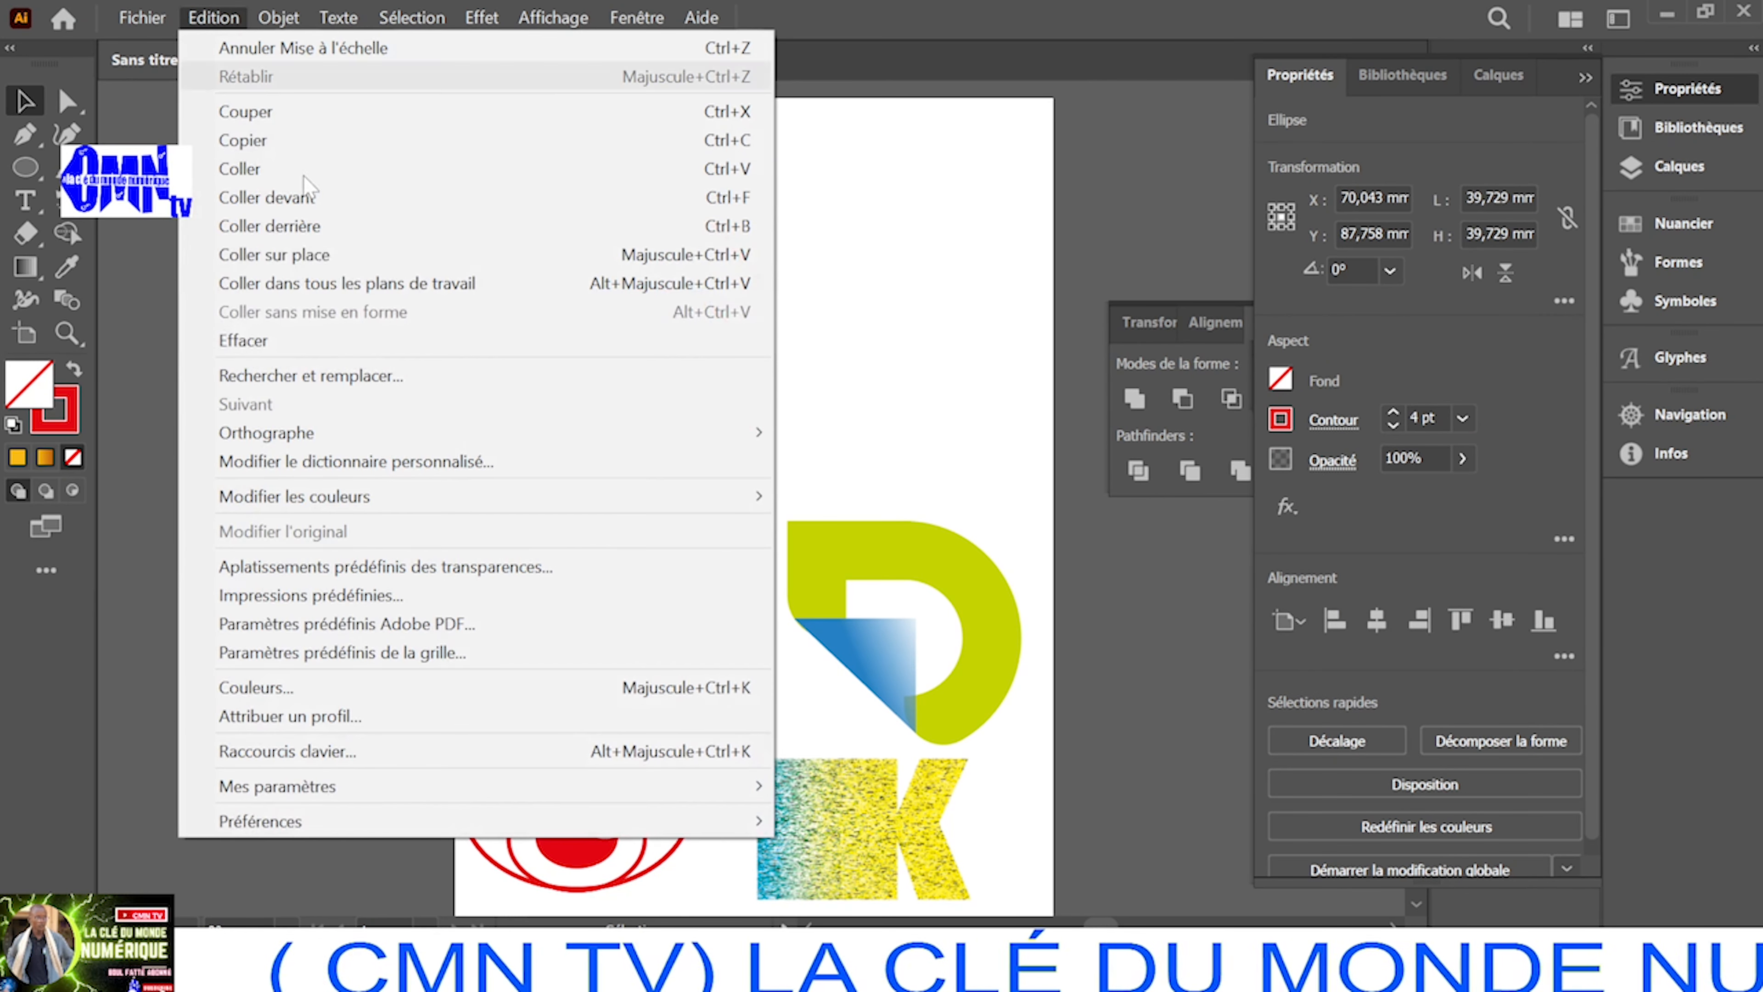
{"action": "left_click", "coordinate": [336, 257]}
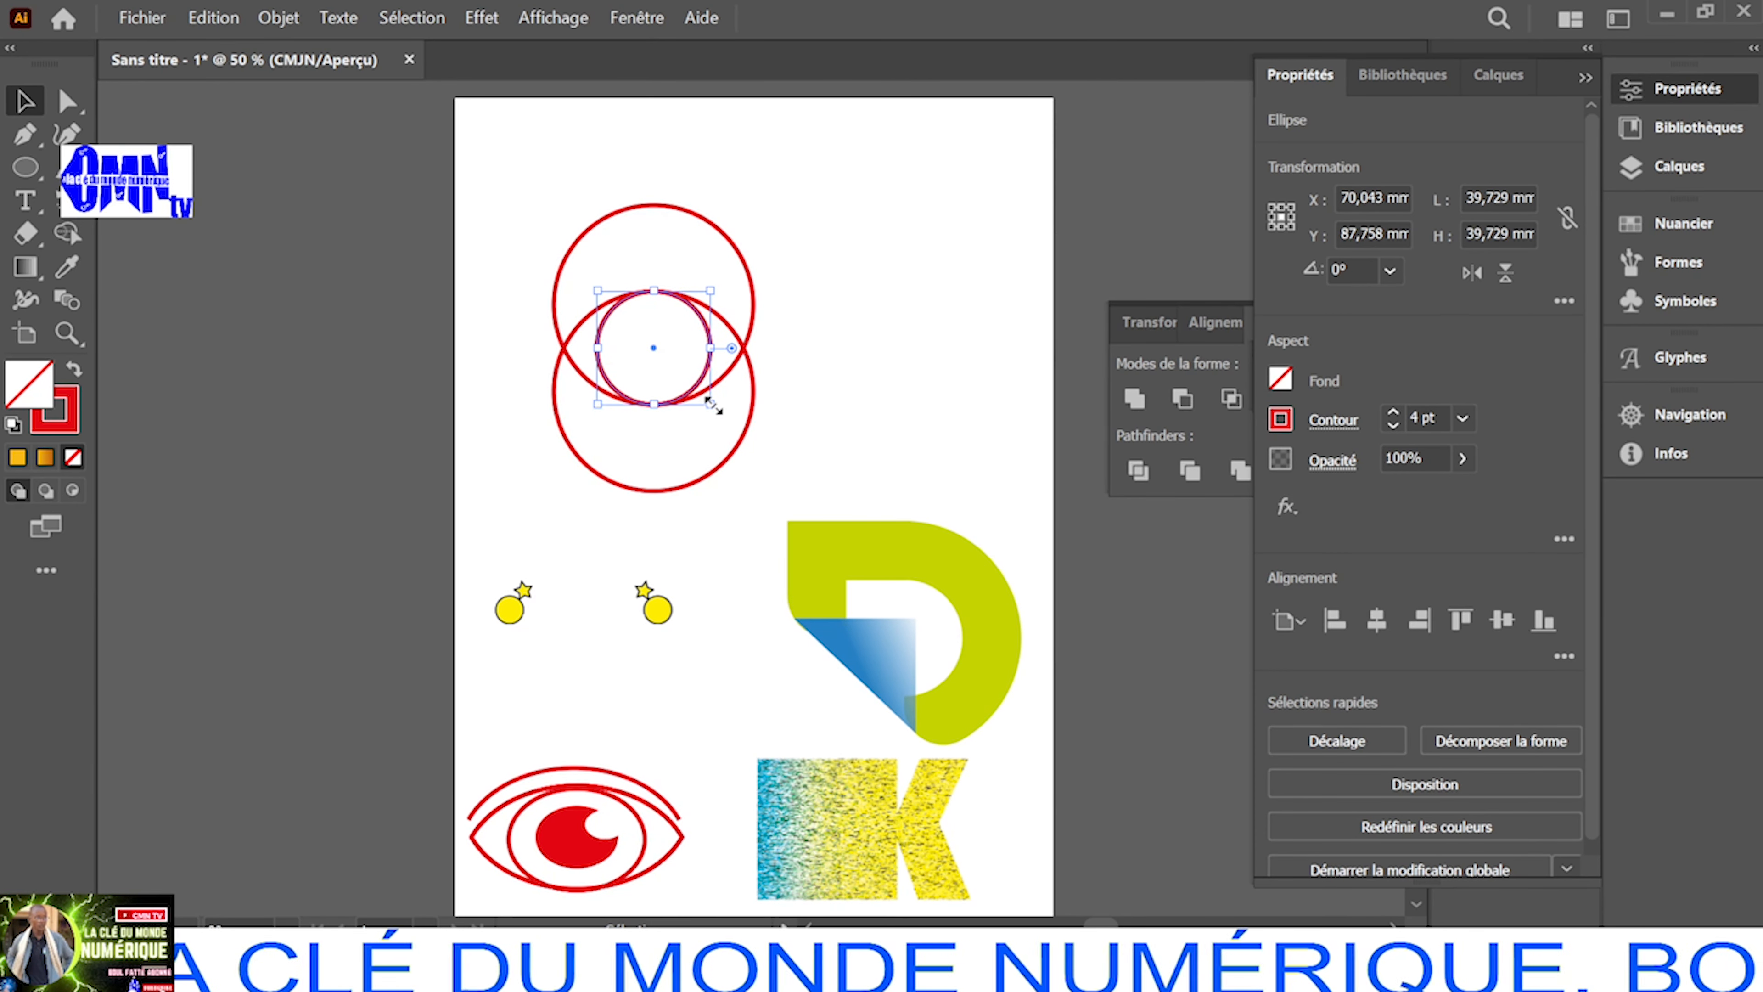
{"action": "left_click_drag", "start_coordinate": [709, 404], "coordinate": [679, 375]}
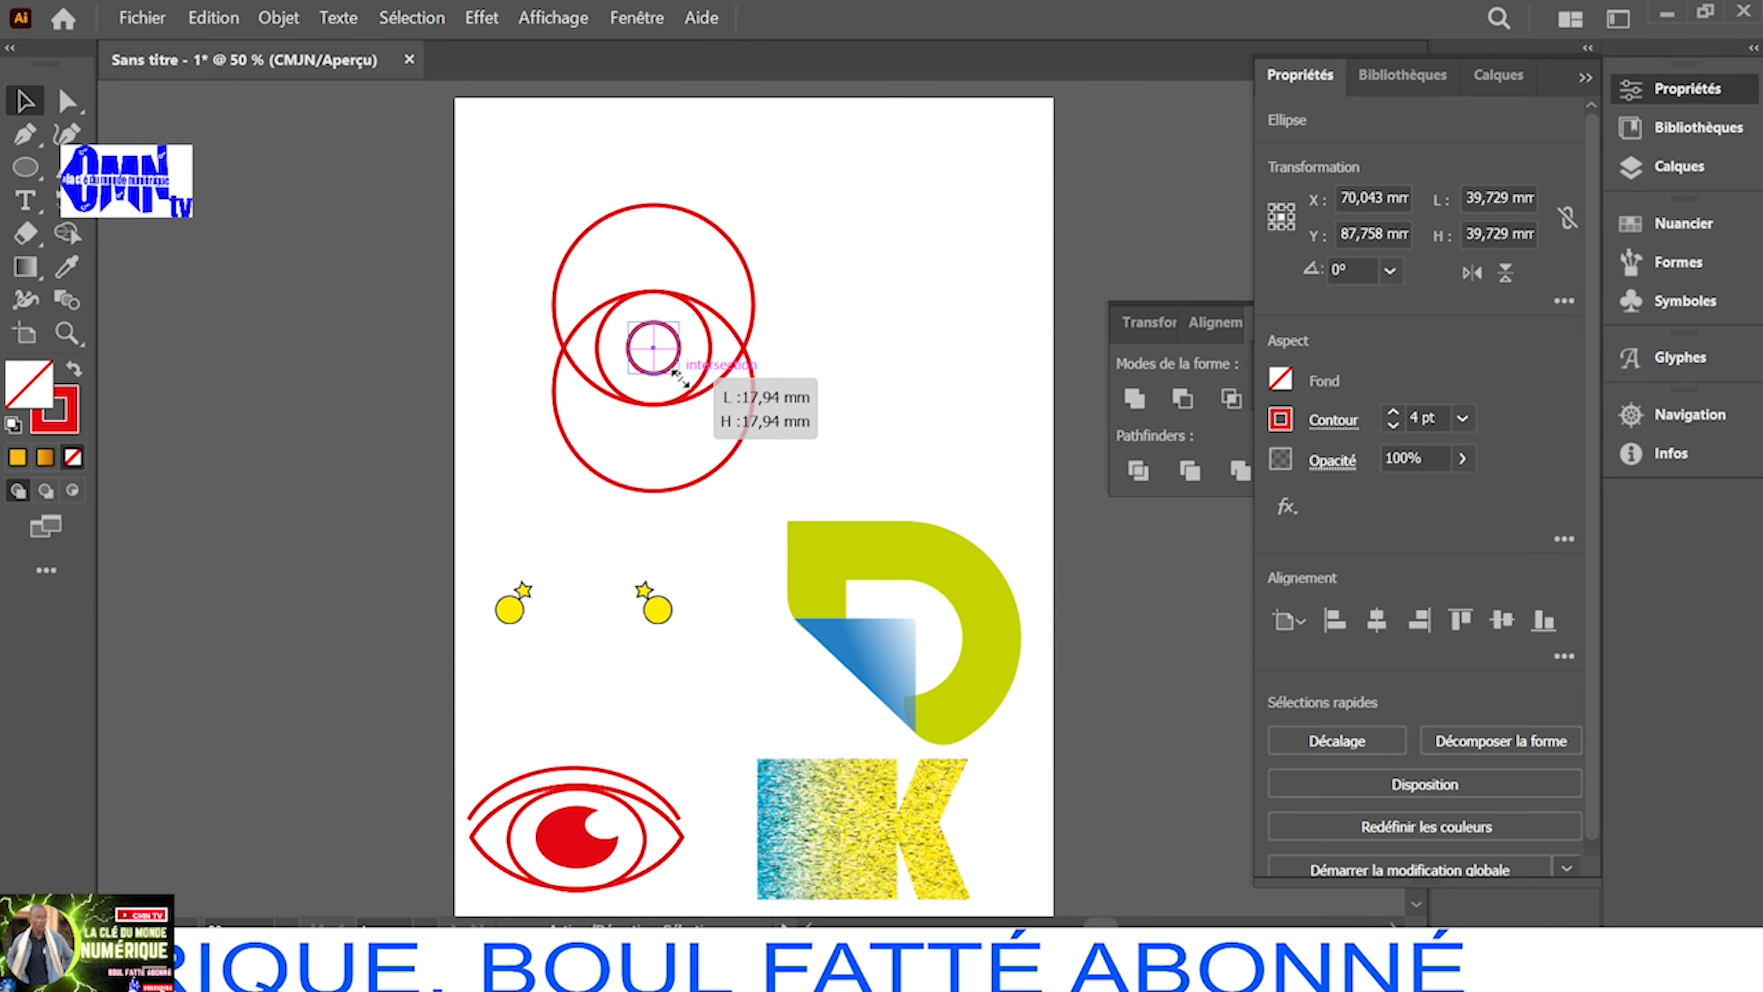
{"action": "left_click_drag", "start_coordinate": [679, 375], "coordinate": [679, 376]}
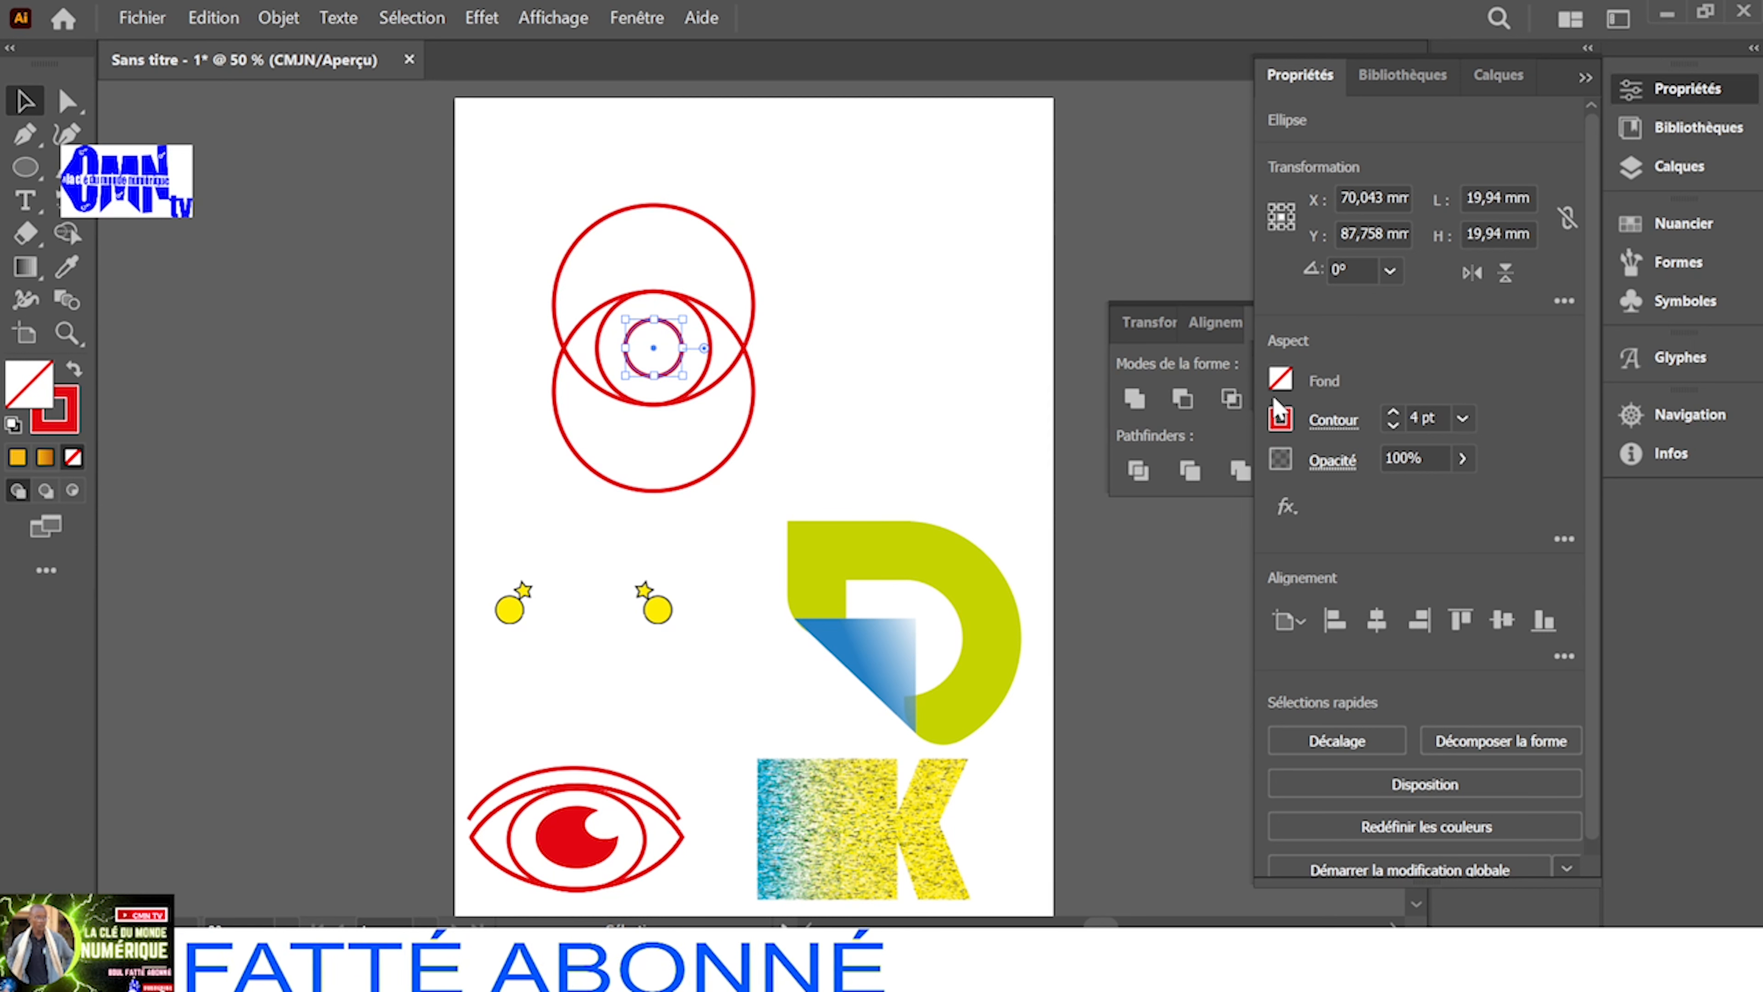
Fill the smallest circle with red and remove its stroke
{"action": "left_click", "coordinate": [1280, 417]}
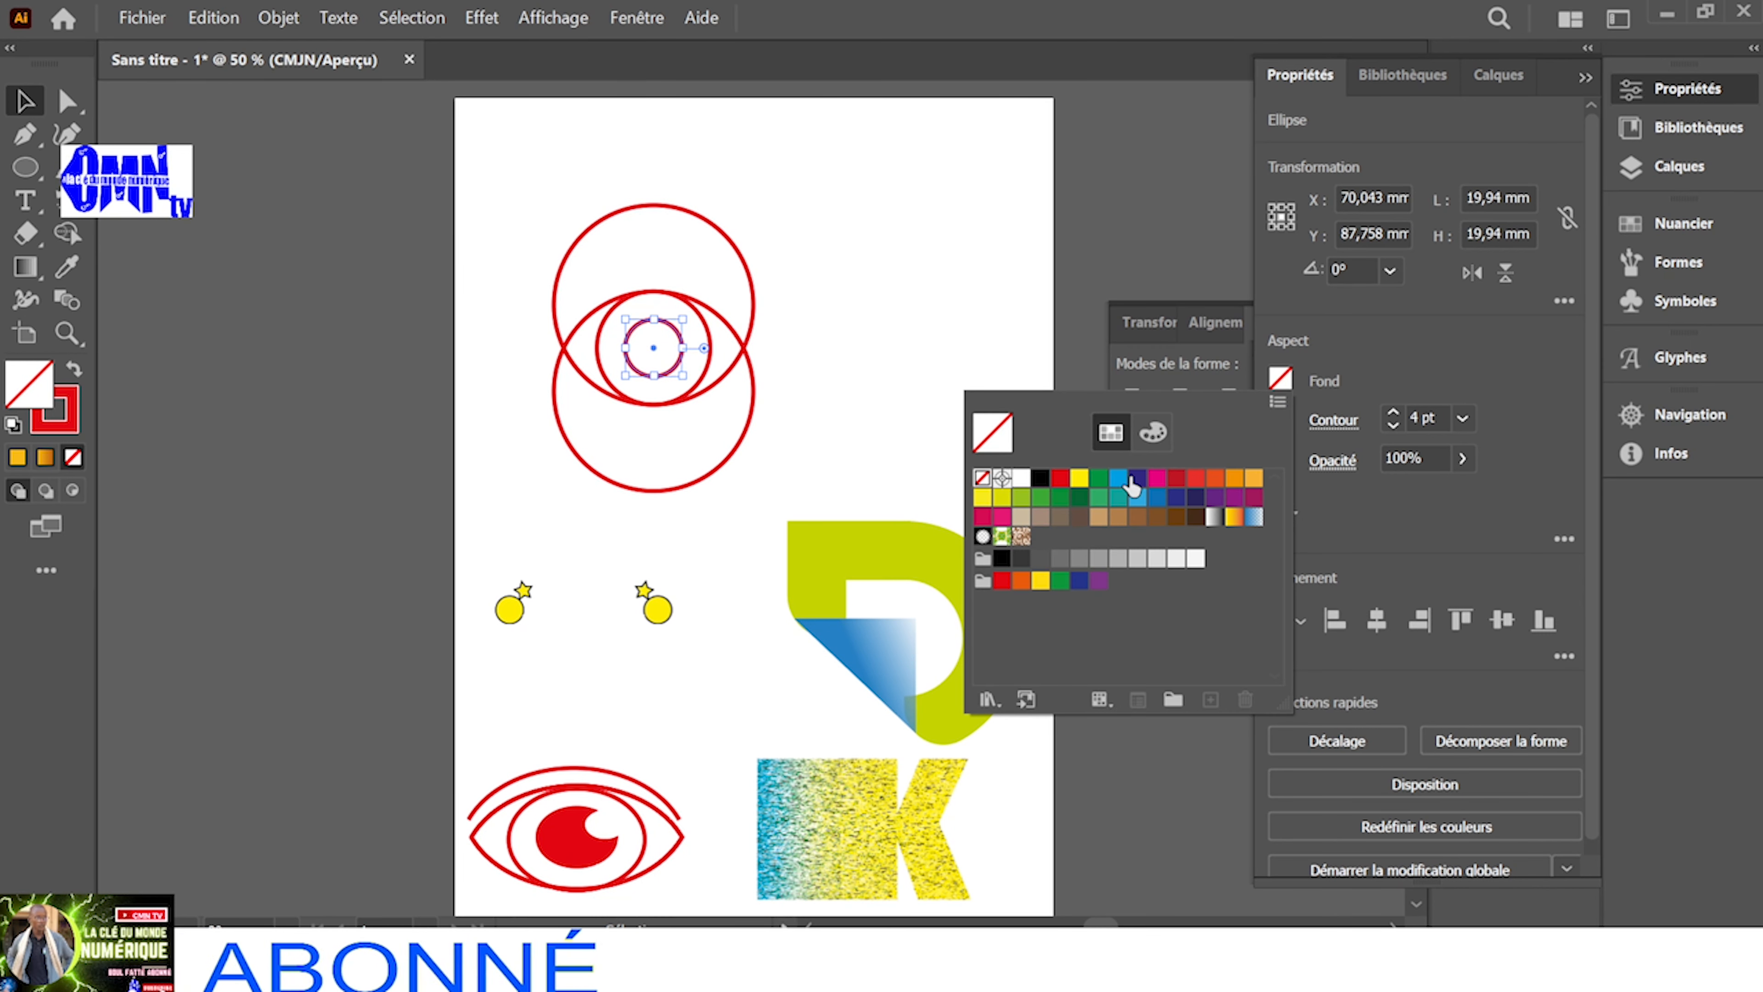
{"action": "left_click", "coordinate": [1060, 478]}
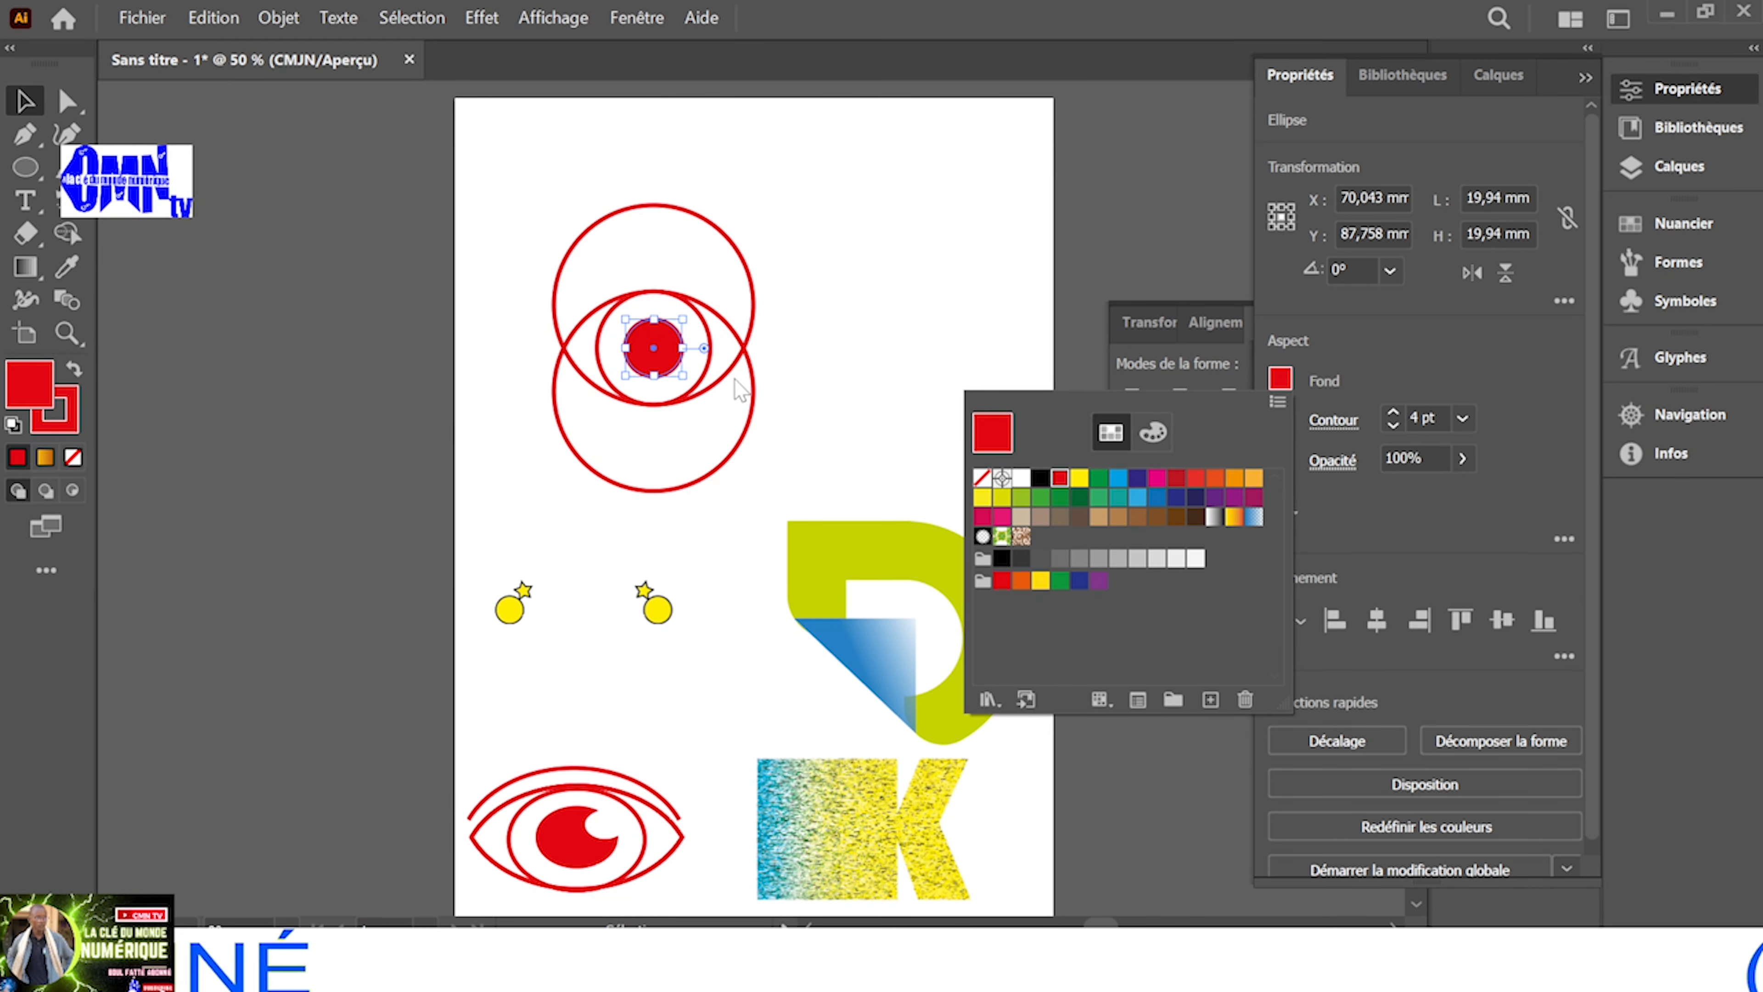
{"action": "left_click", "coordinate": [1450, 564]}
{"action": "left_click", "coordinate": [1394, 426]}
{"action": "left_click", "coordinate": [1394, 426]}
{"action": "left_click", "coordinate": [1394, 426]}
{"action": "left_click", "coordinate": [1394, 426]}
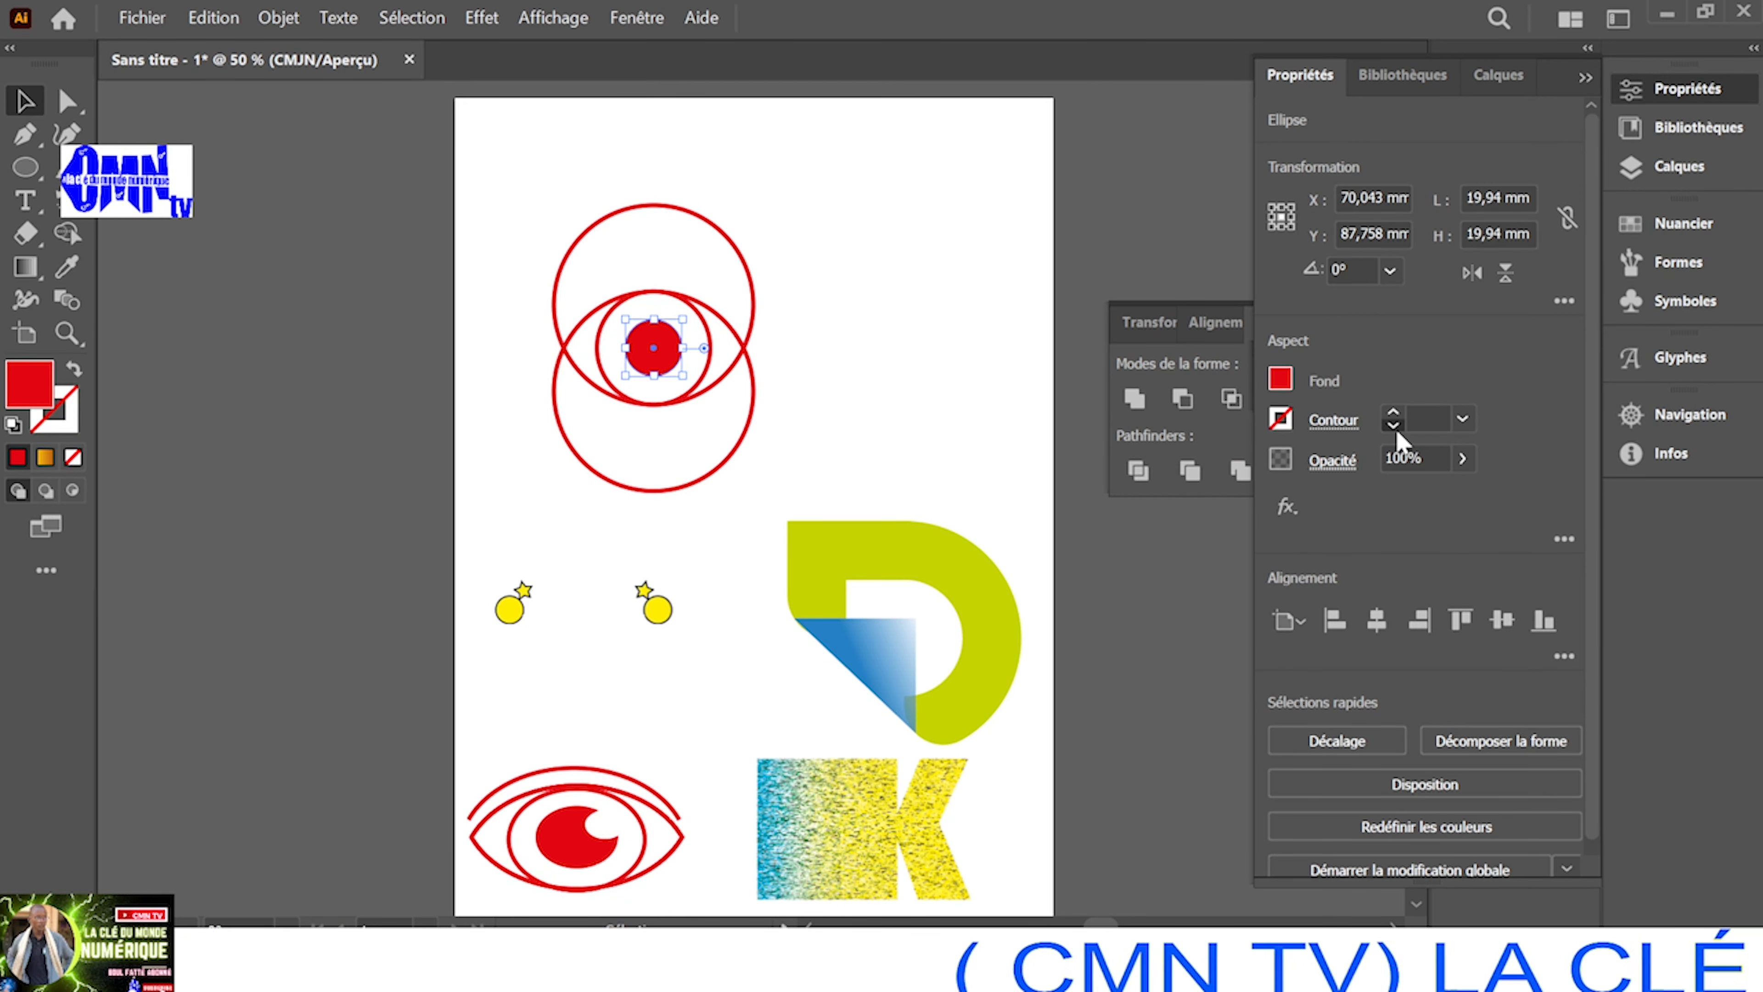
{"action": "left_click", "coordinate": [914, 403]}
Copy the filled red circle and paste the duplicate in place on top of it
{"action": "left_click", "coordinate": [647, 349]}
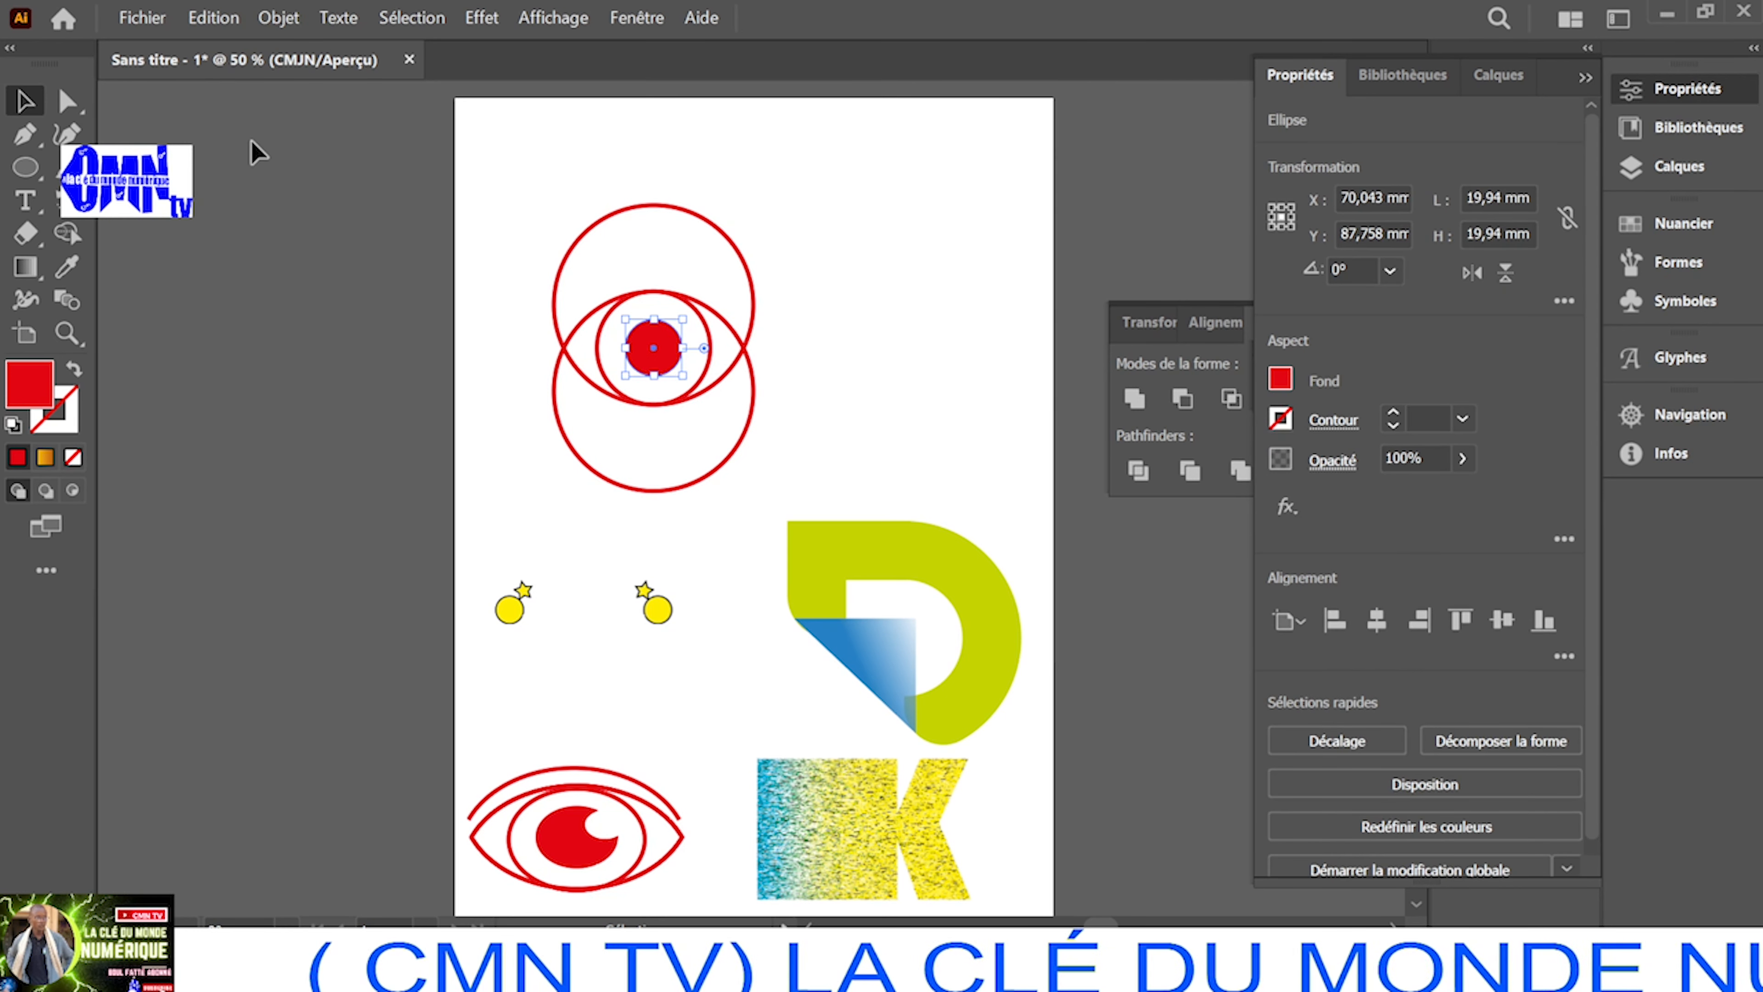
{"action": "left_click", "coordinate": [213, 18]}
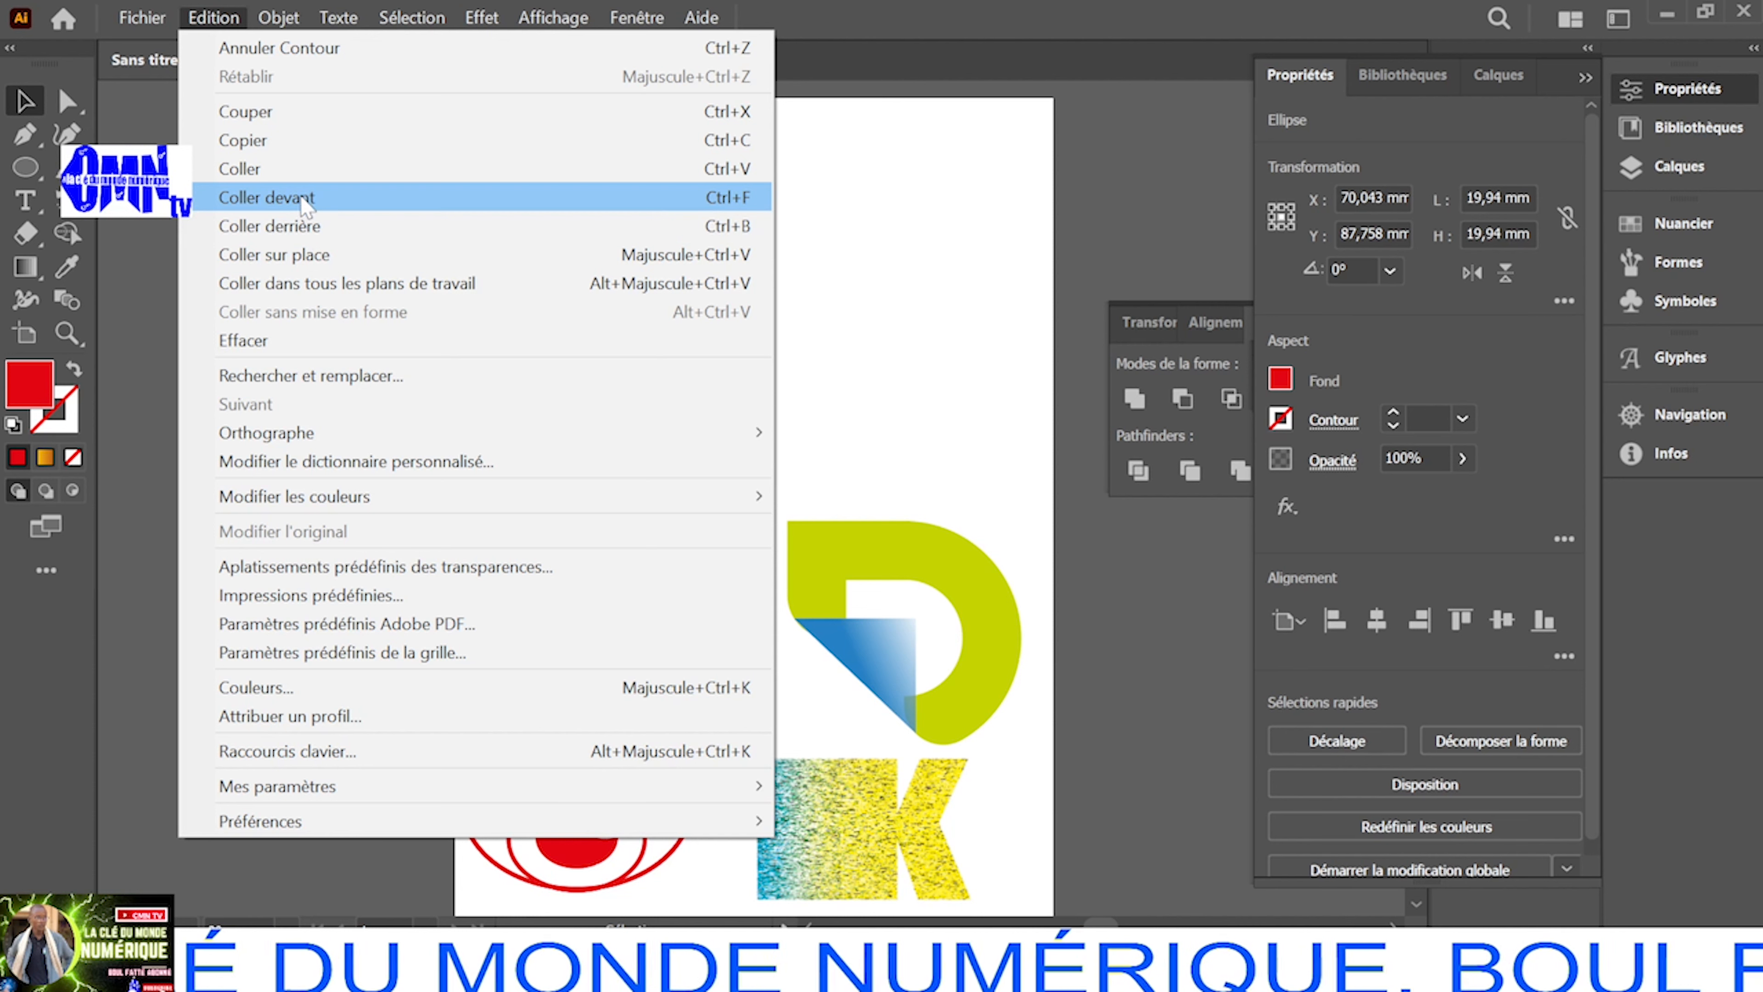
{"action": "left_click", "coordinate": [292, 140]}
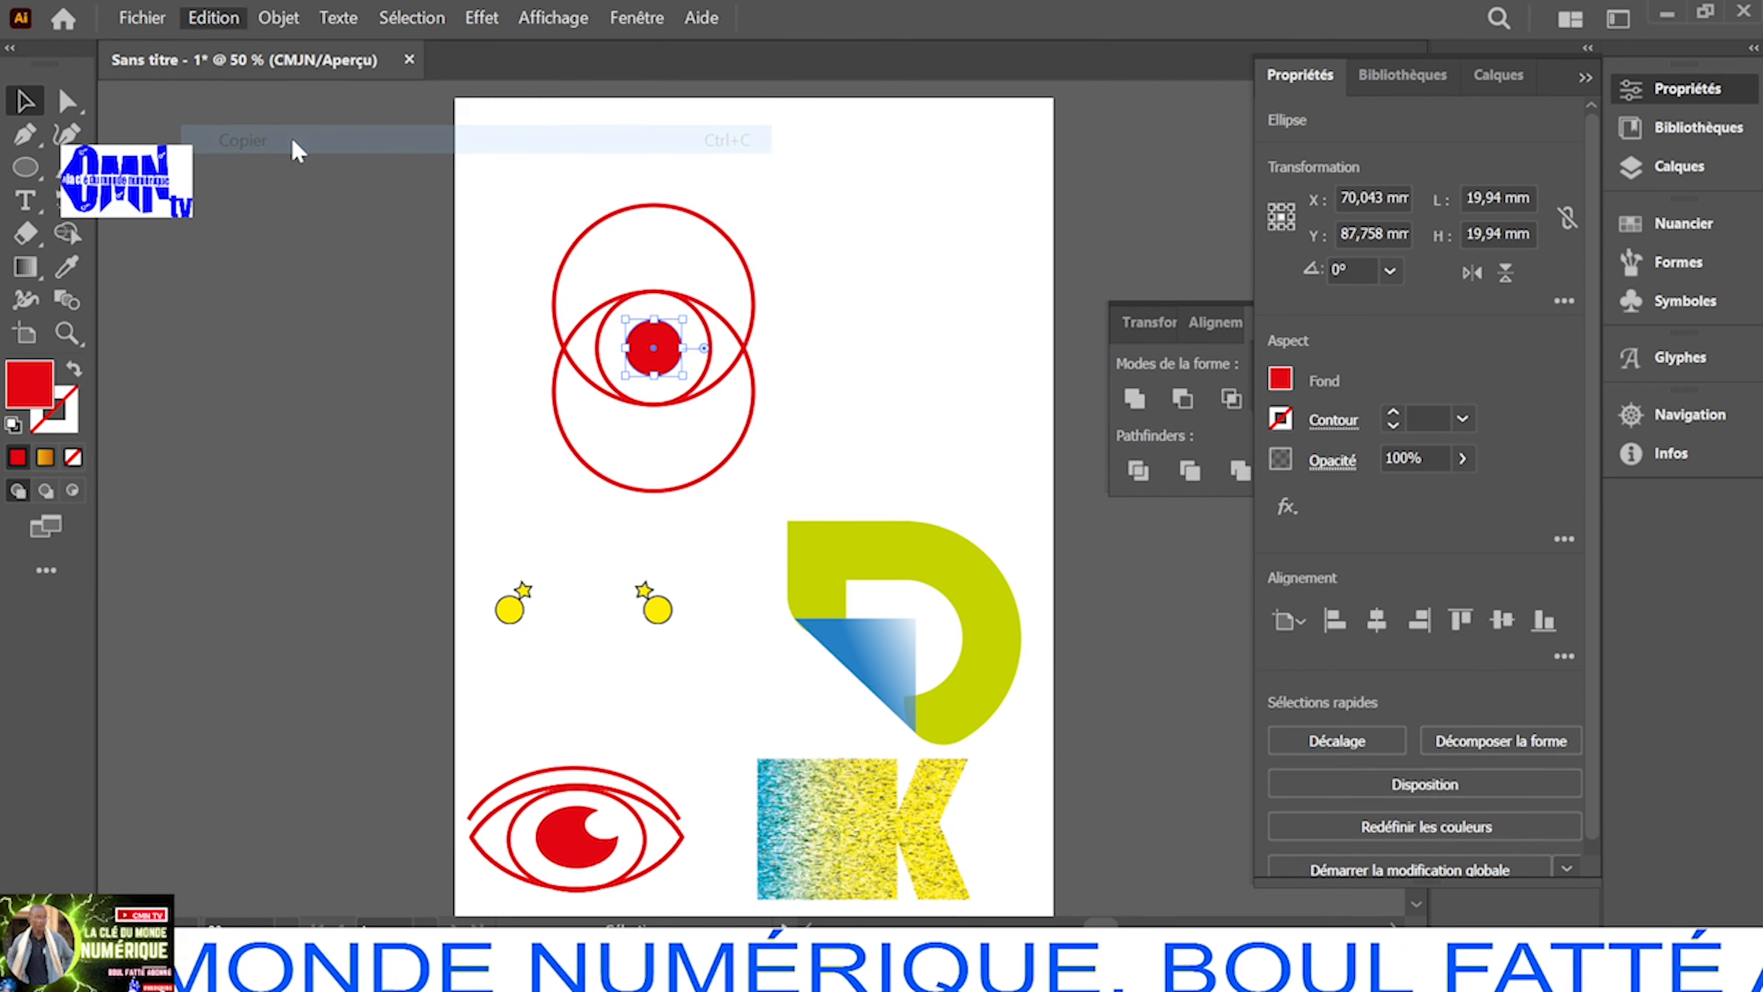
{"action": "left_click", "coordinate": [222, 17]}
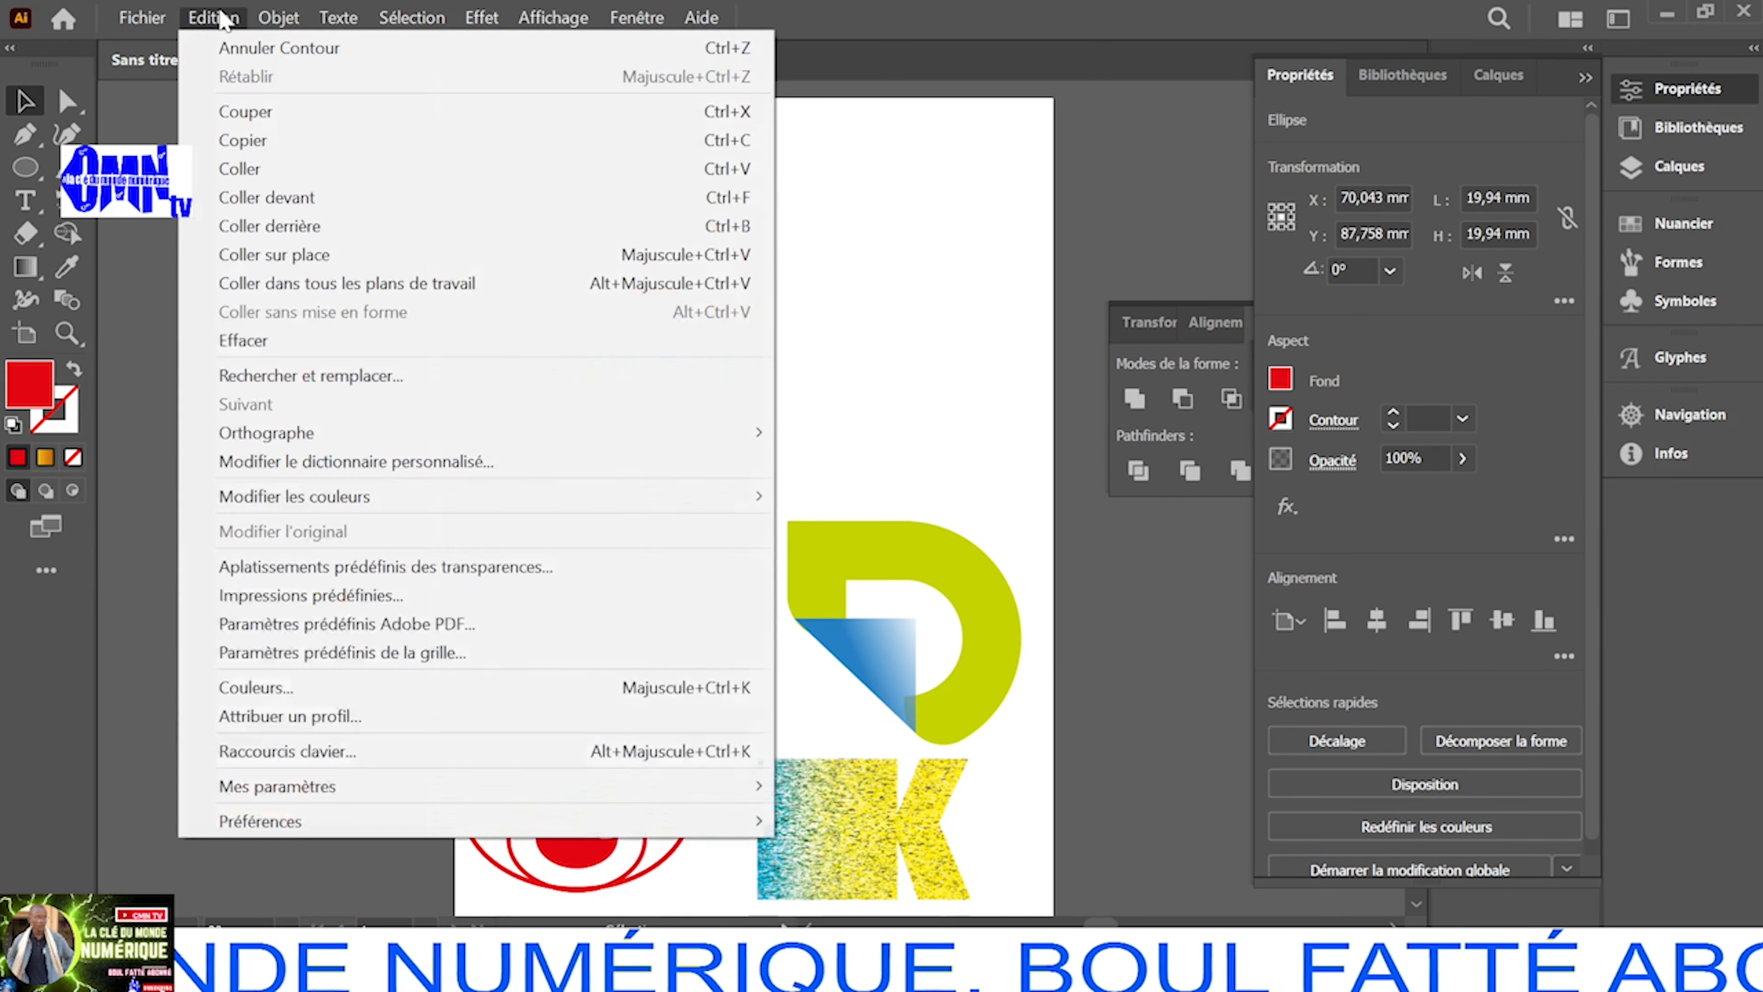
{"action": "left_click", "coordinate": [309, 254]}
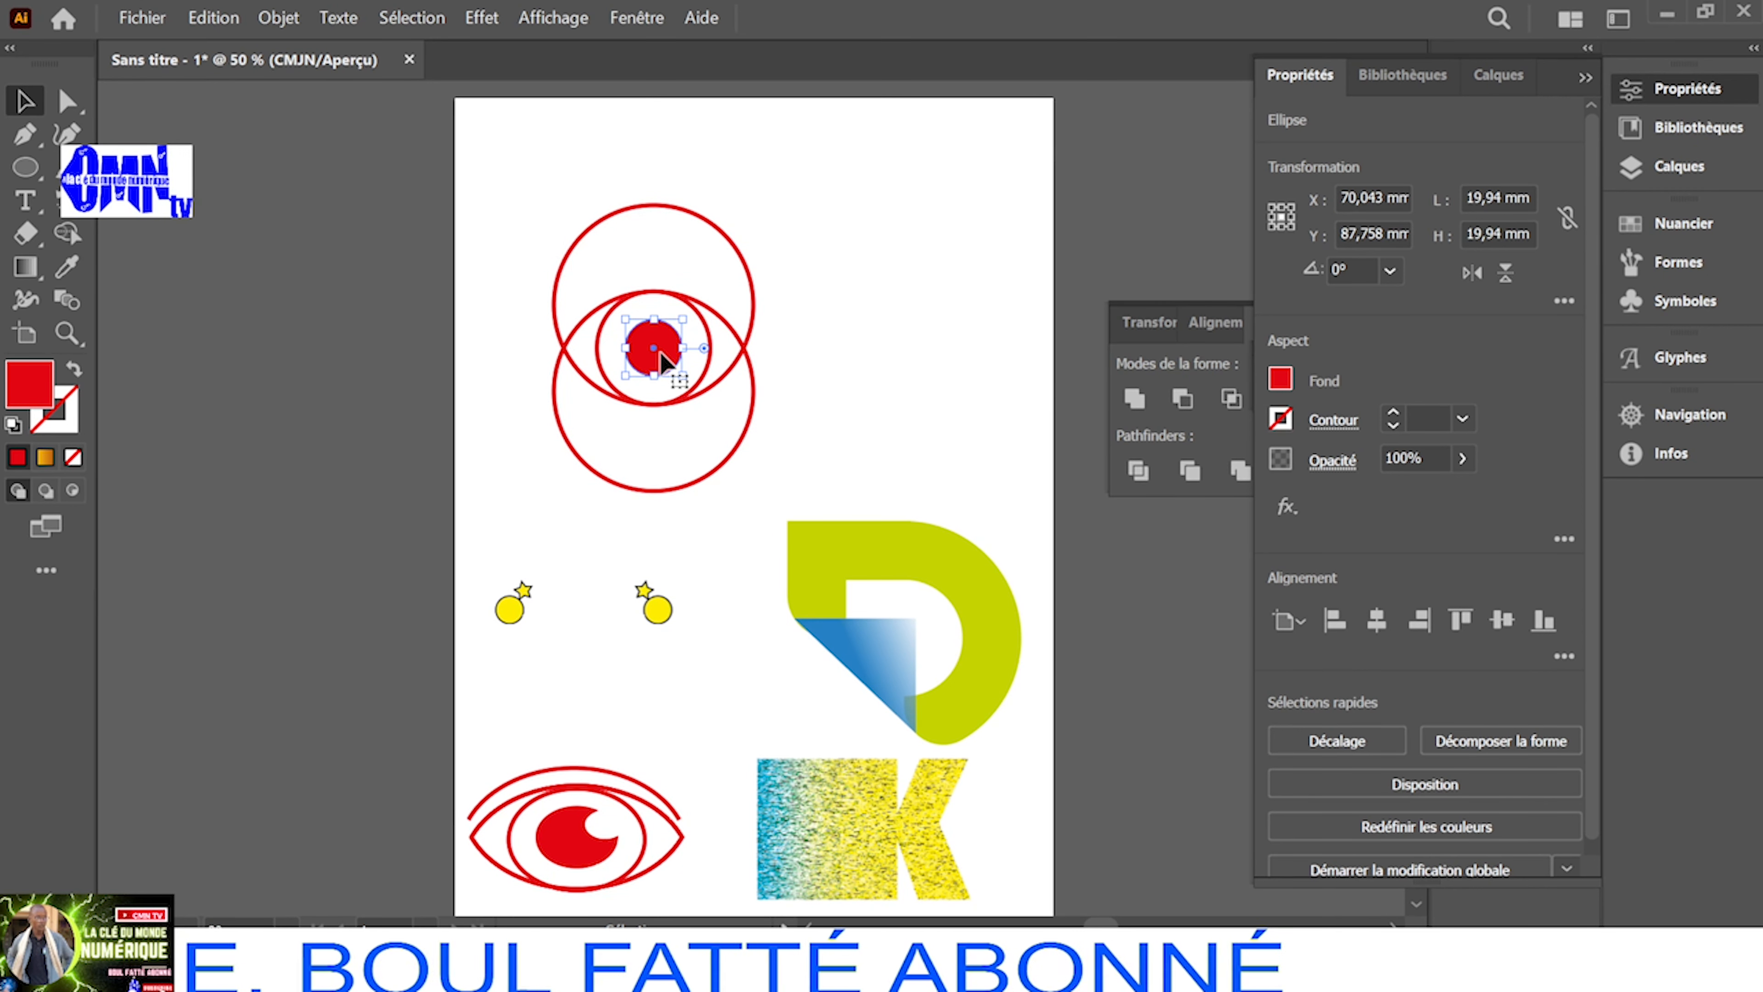
Fill the duplicated pupil circle with magenta and shrink it to about 13 mm in diameter over the pupil's upper-right part
{"action": "left_click", "coordinate": [1280, 380]}
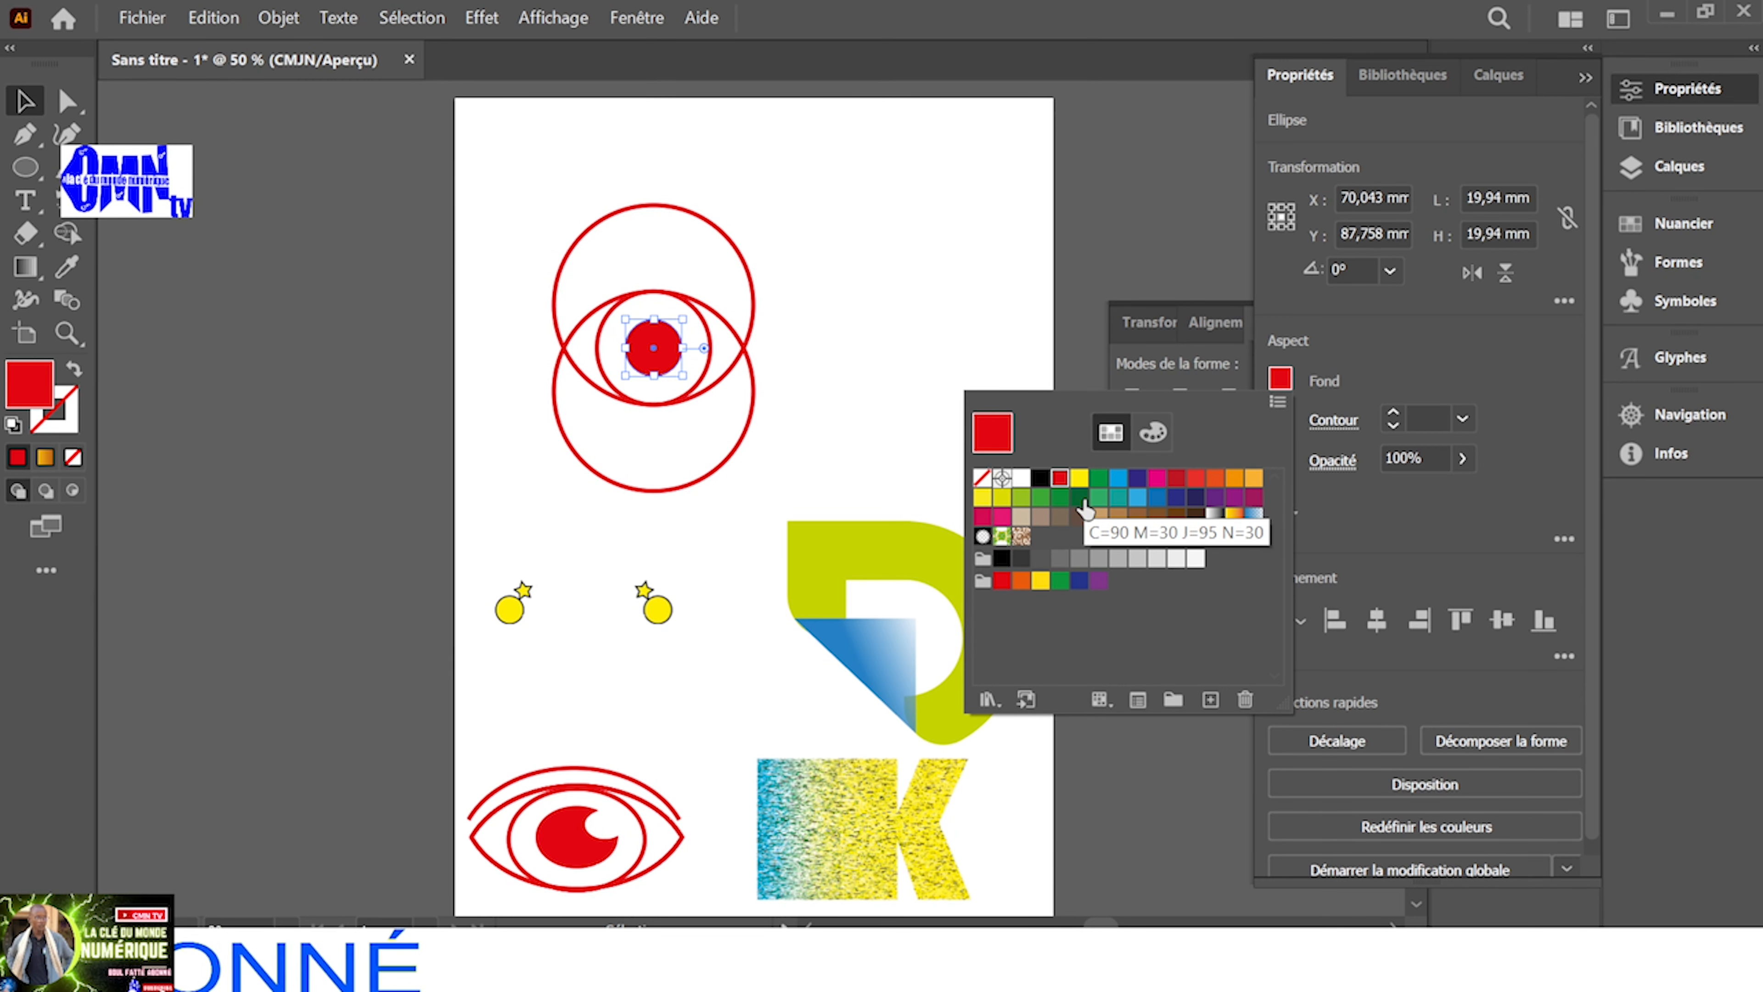
{"action": "left_click", "coordinate": [1157, 479]}
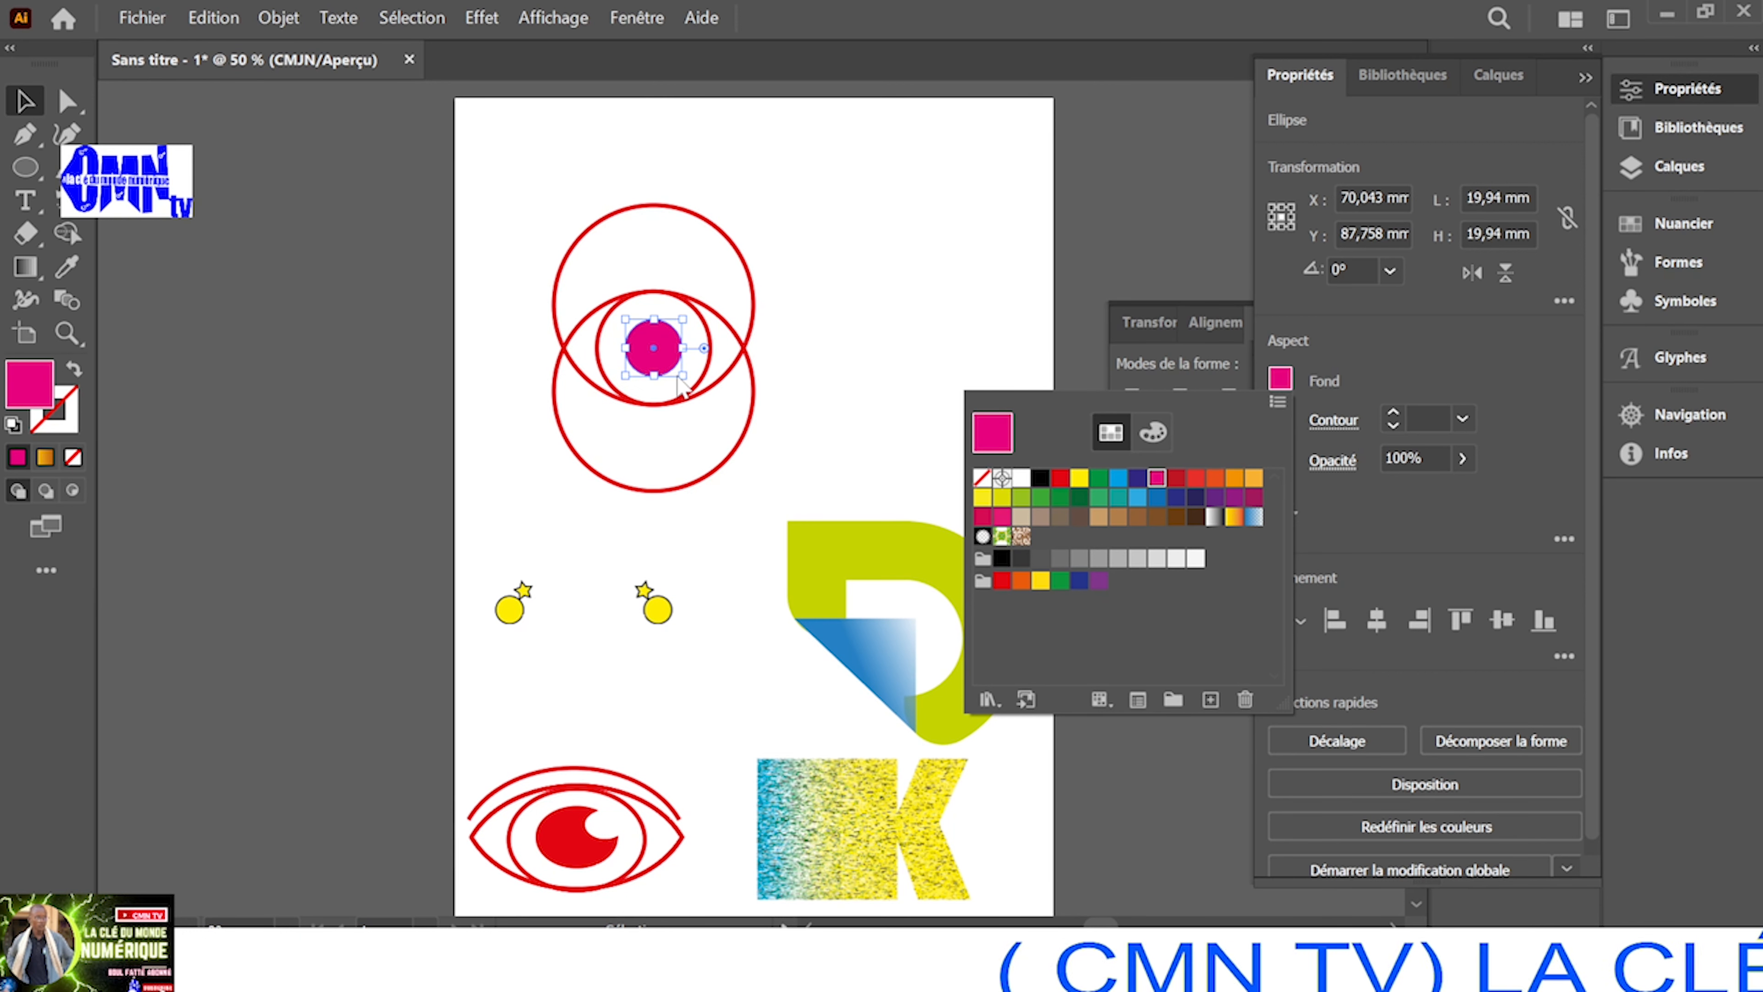
{"action": "left_click", "coordinate": [842, 434]}
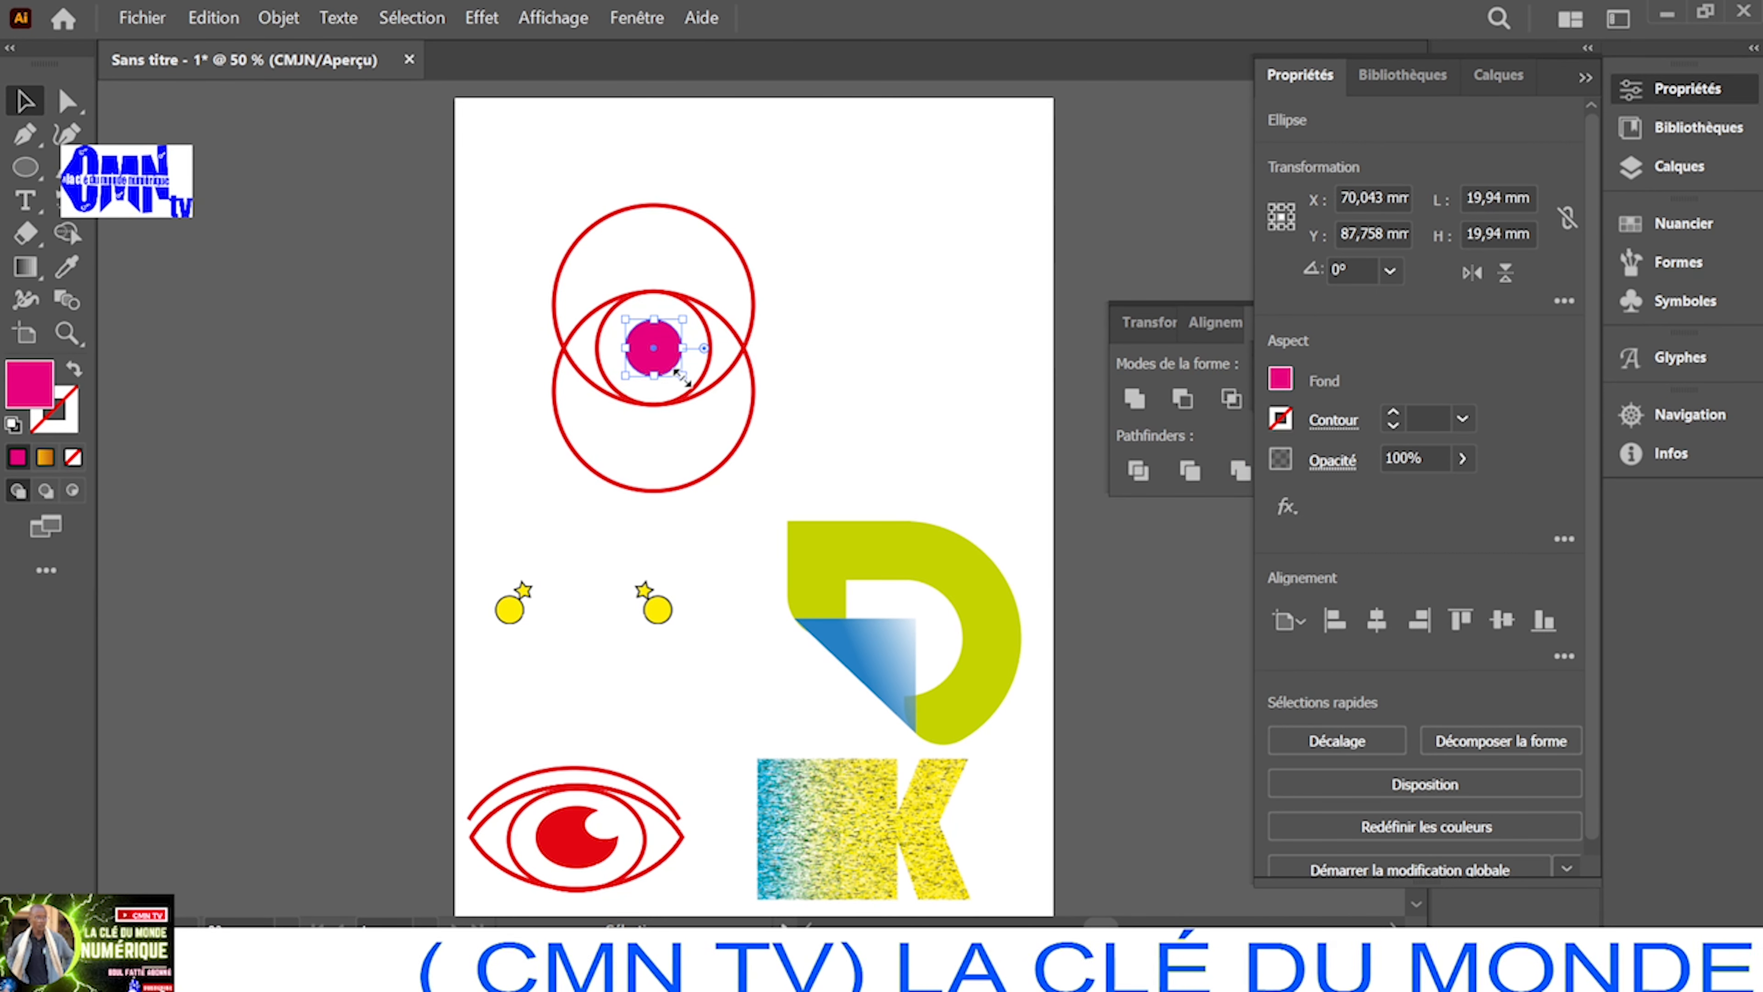
{"action": "mouse_move", "coordinate": [680, 375]}
{"action": "left_mouse_down"}
{"action": "mouse_move", "coordinate": [663, 358]}
{"action": "mouse_move", "coordinate": [682, 343]}
{"action": "left_mouse_up"}
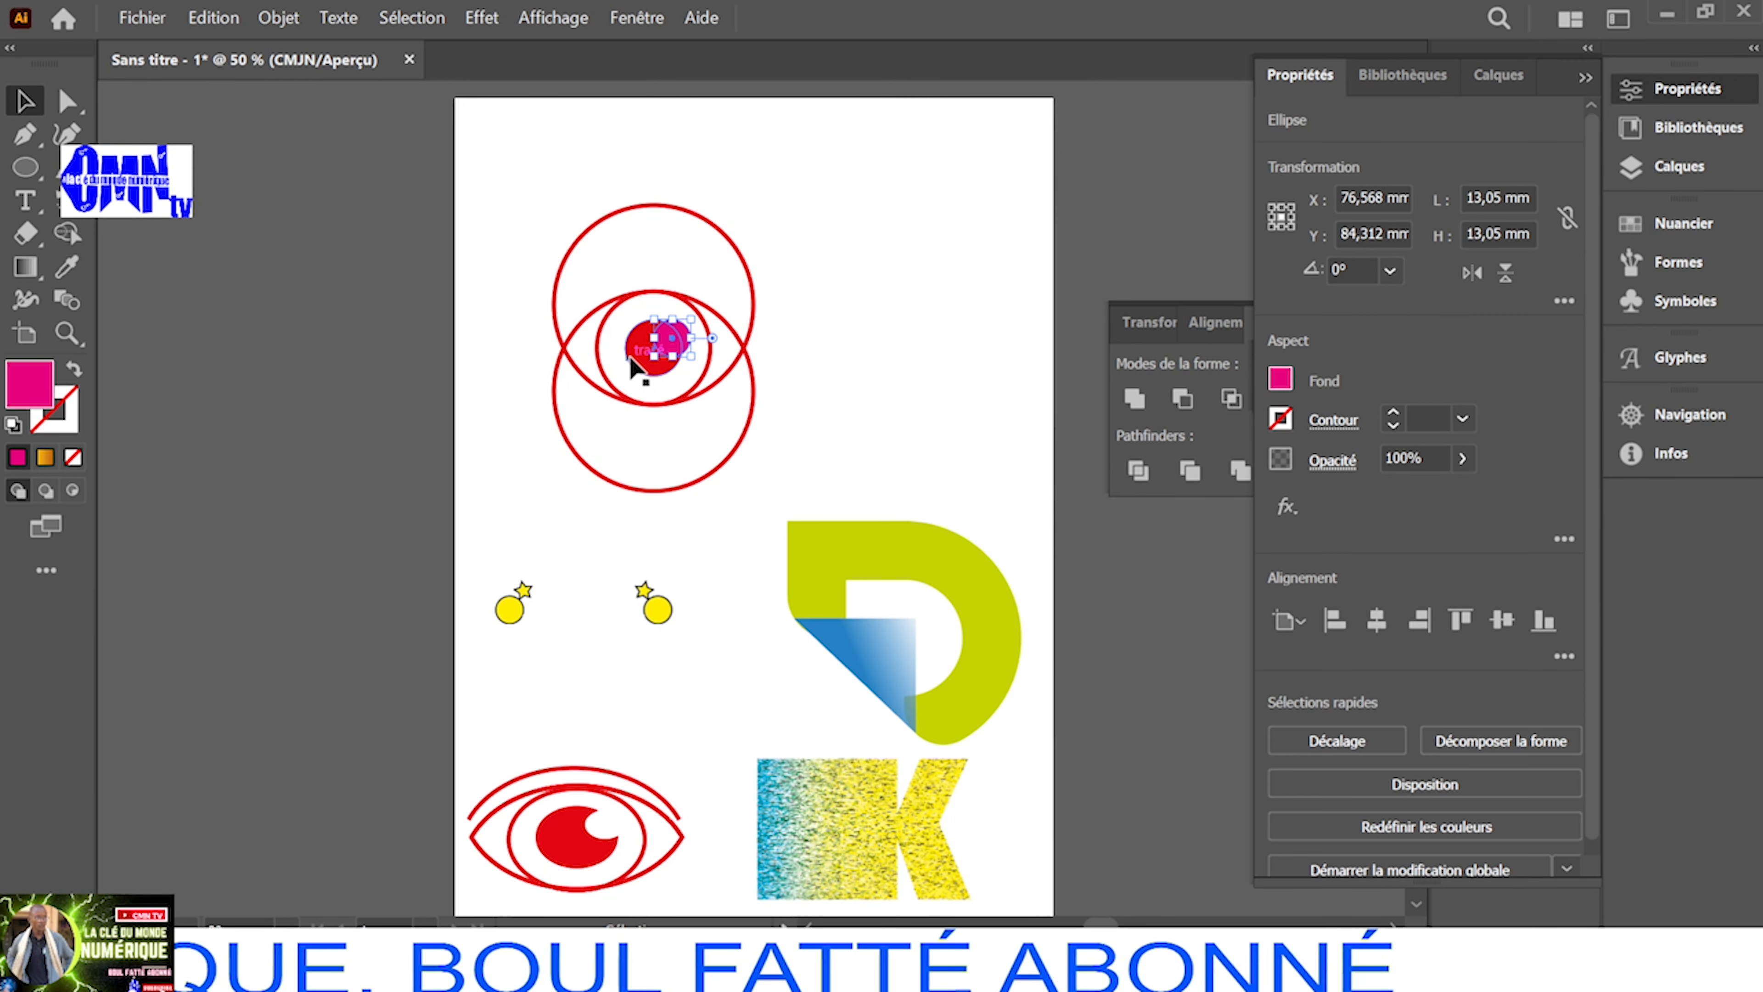
{"action": "left_click", "coordinate": [634, 366], "text": "shift"}
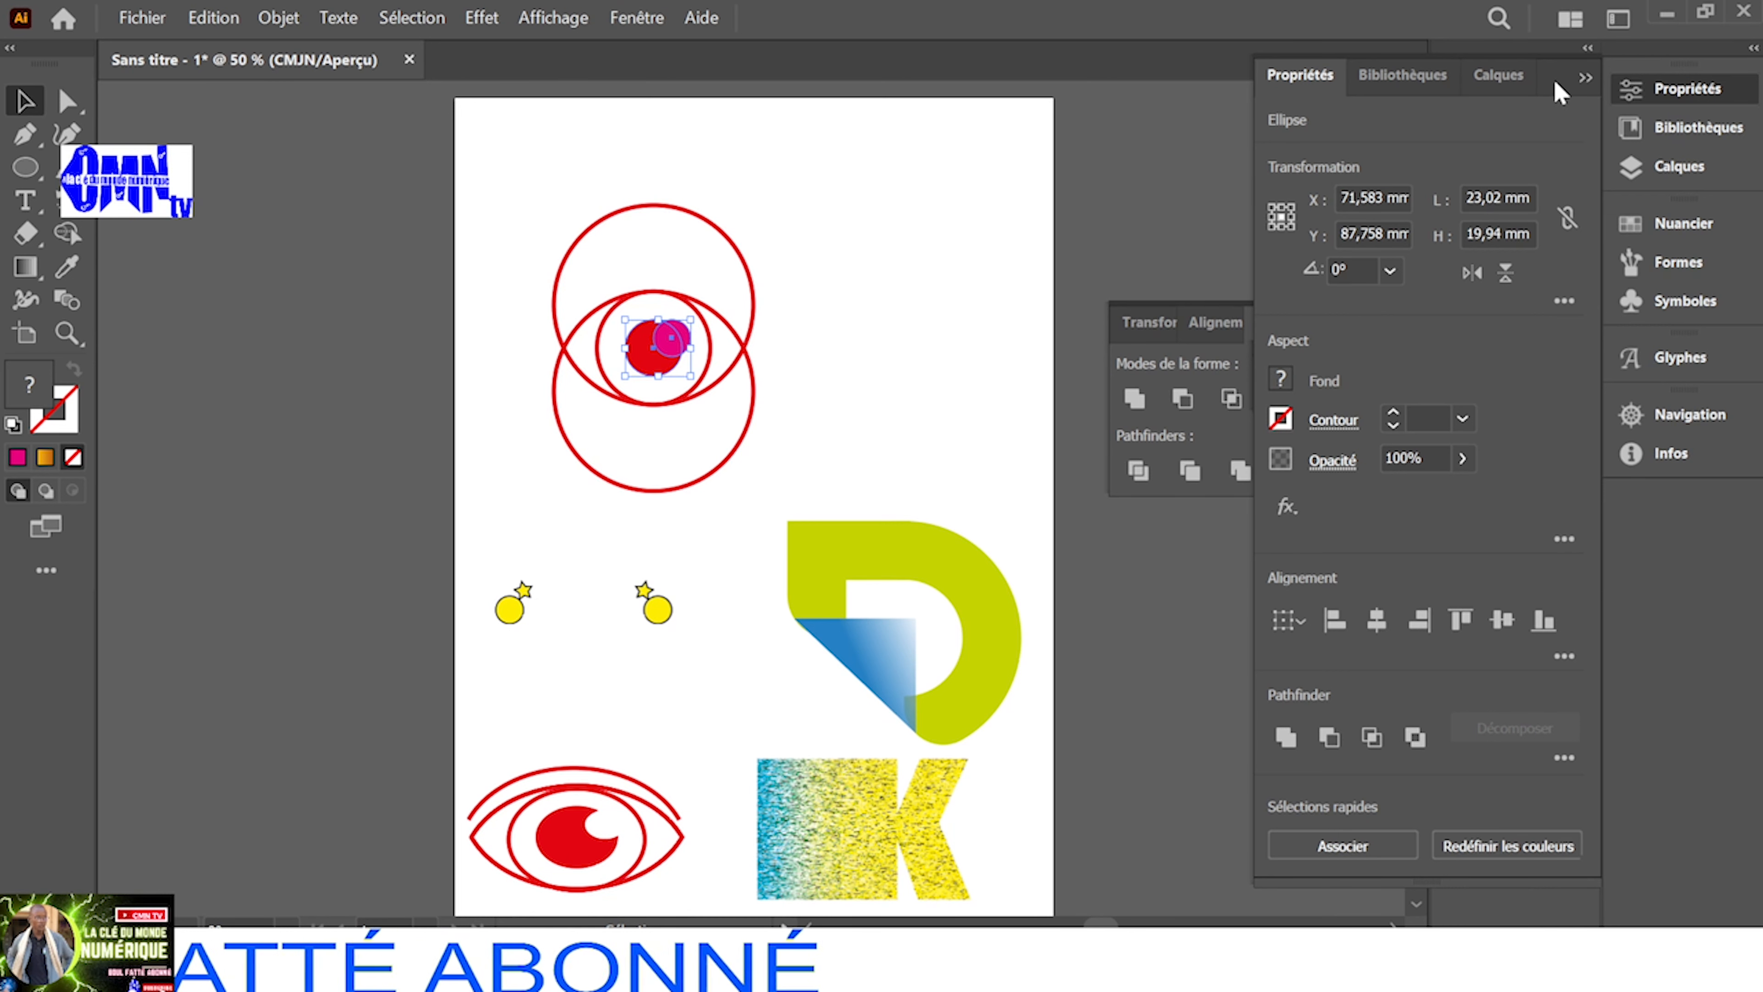
{"action": "left_click", "coordinate": [1585, 77]}
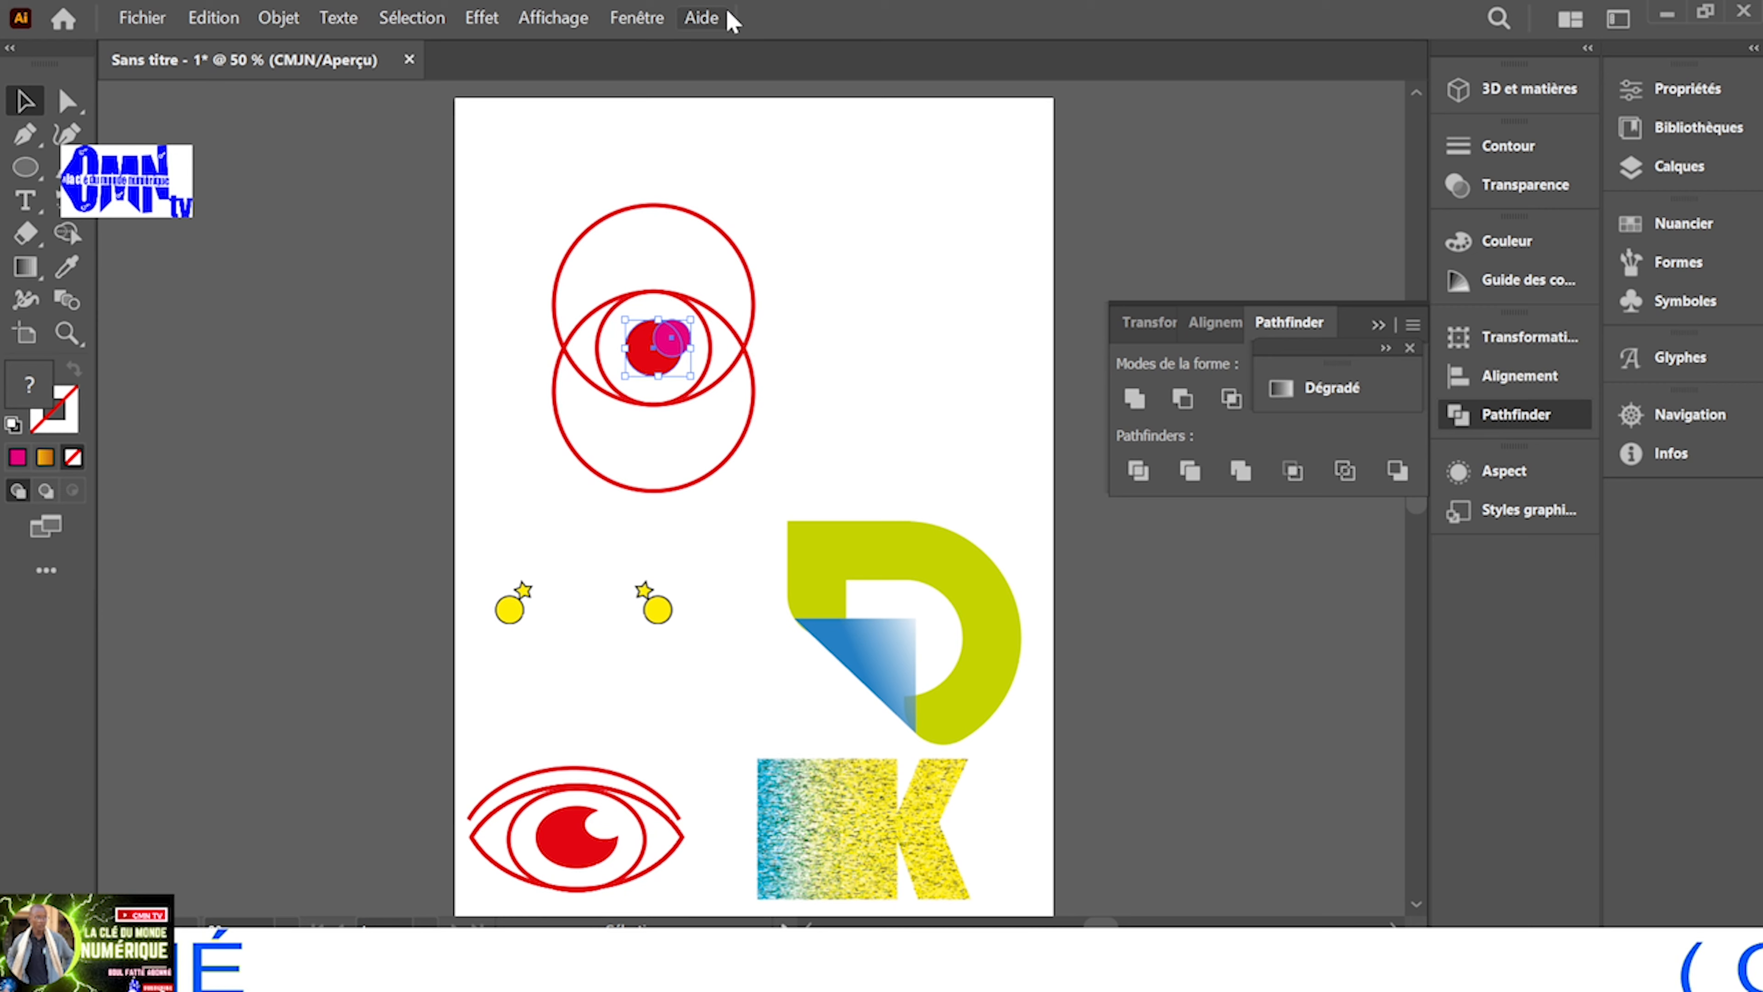
{"action": "left_click", "coordinate": [628, 19]}
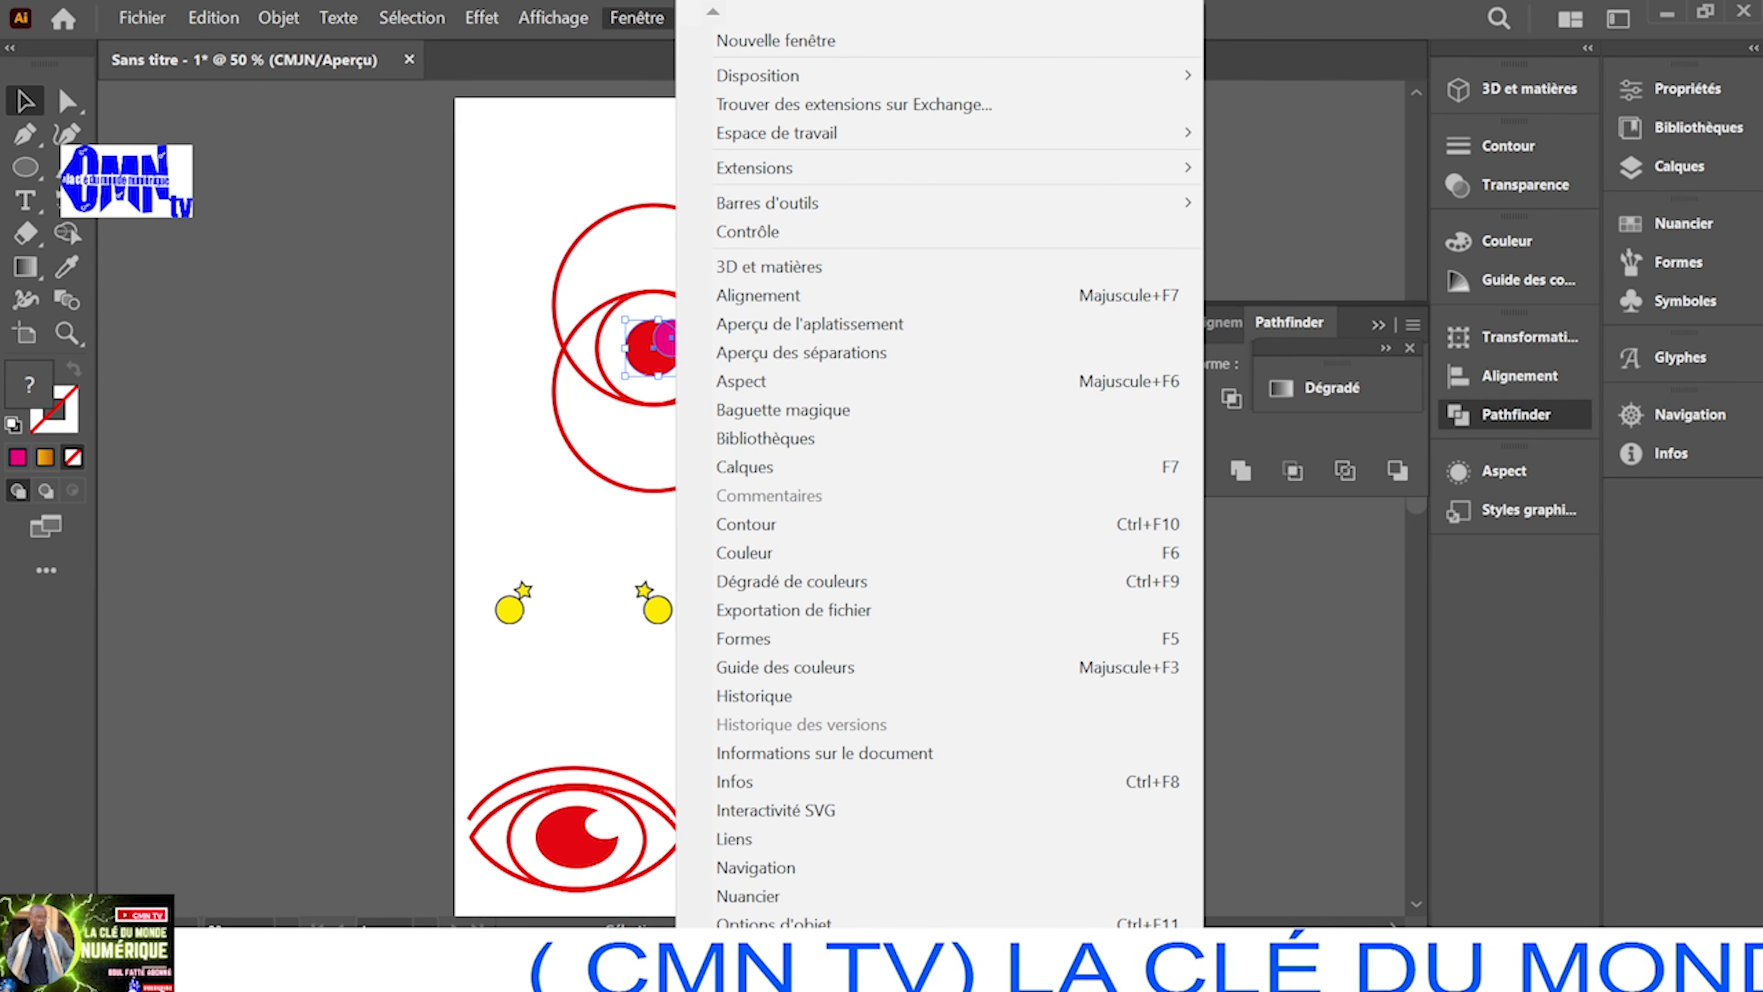
{"action": "scroll", "coordinate": [934, 486], "scroll_direction": "down", "scroll_amount": 1}
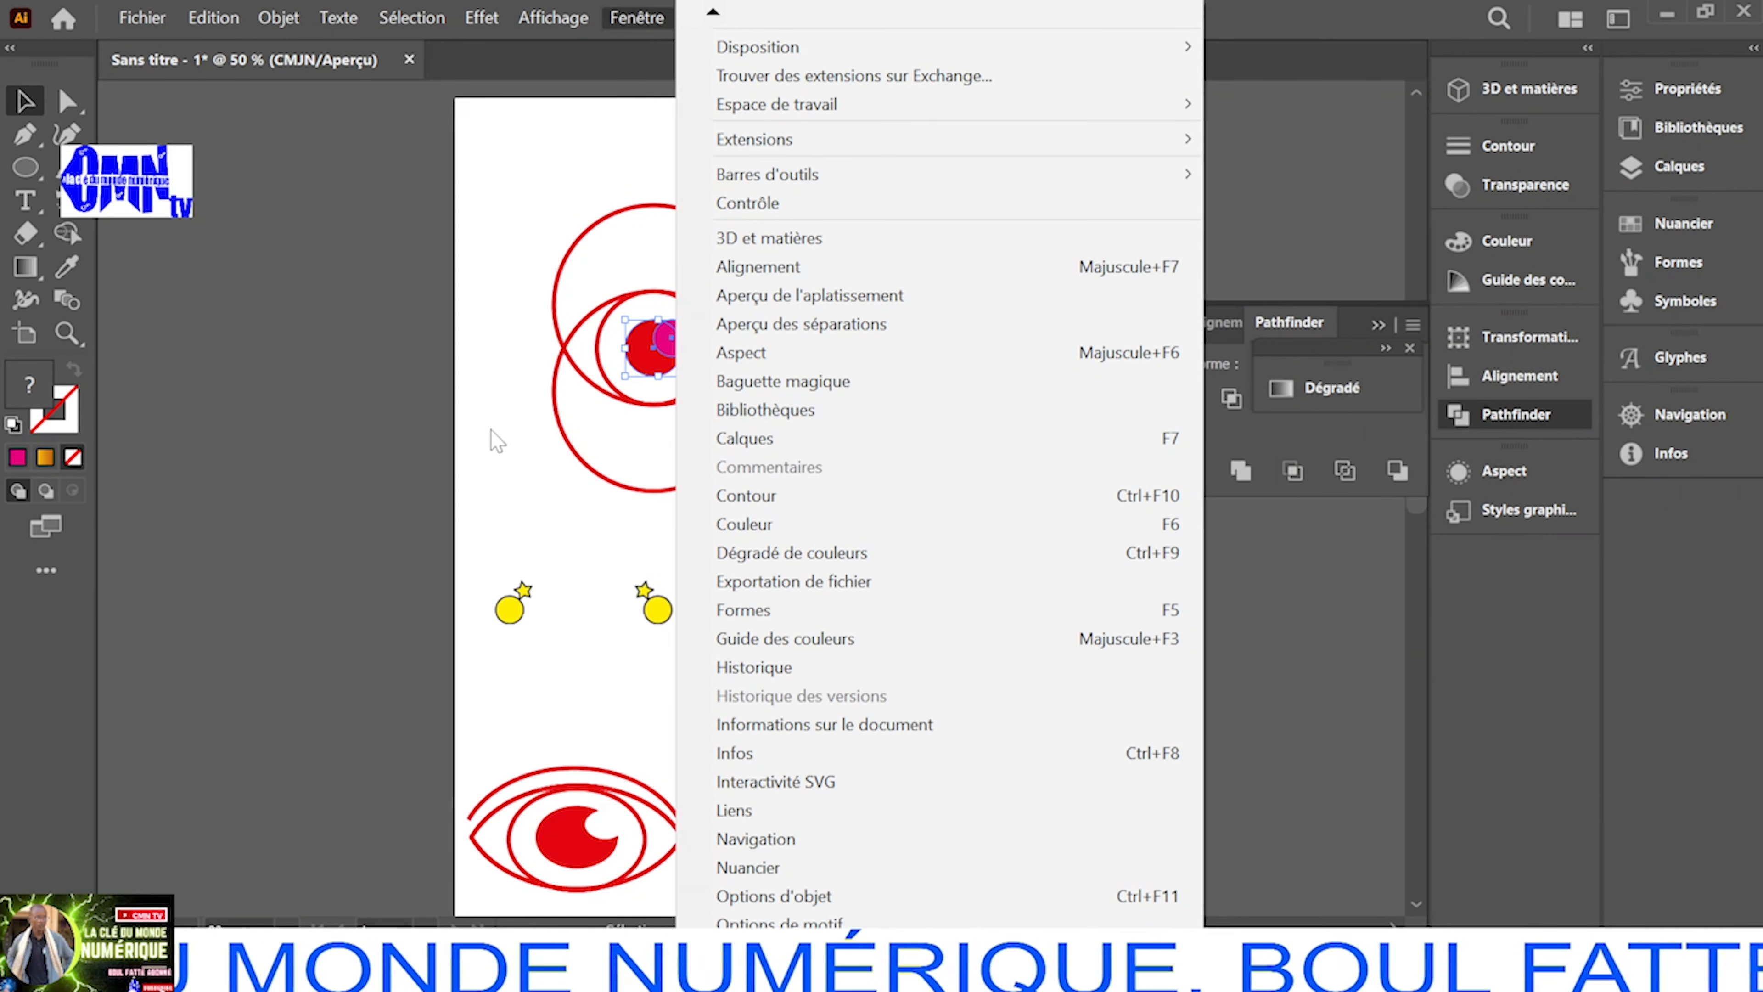
{"action": "left_click", "coordinate": [528, 438]}
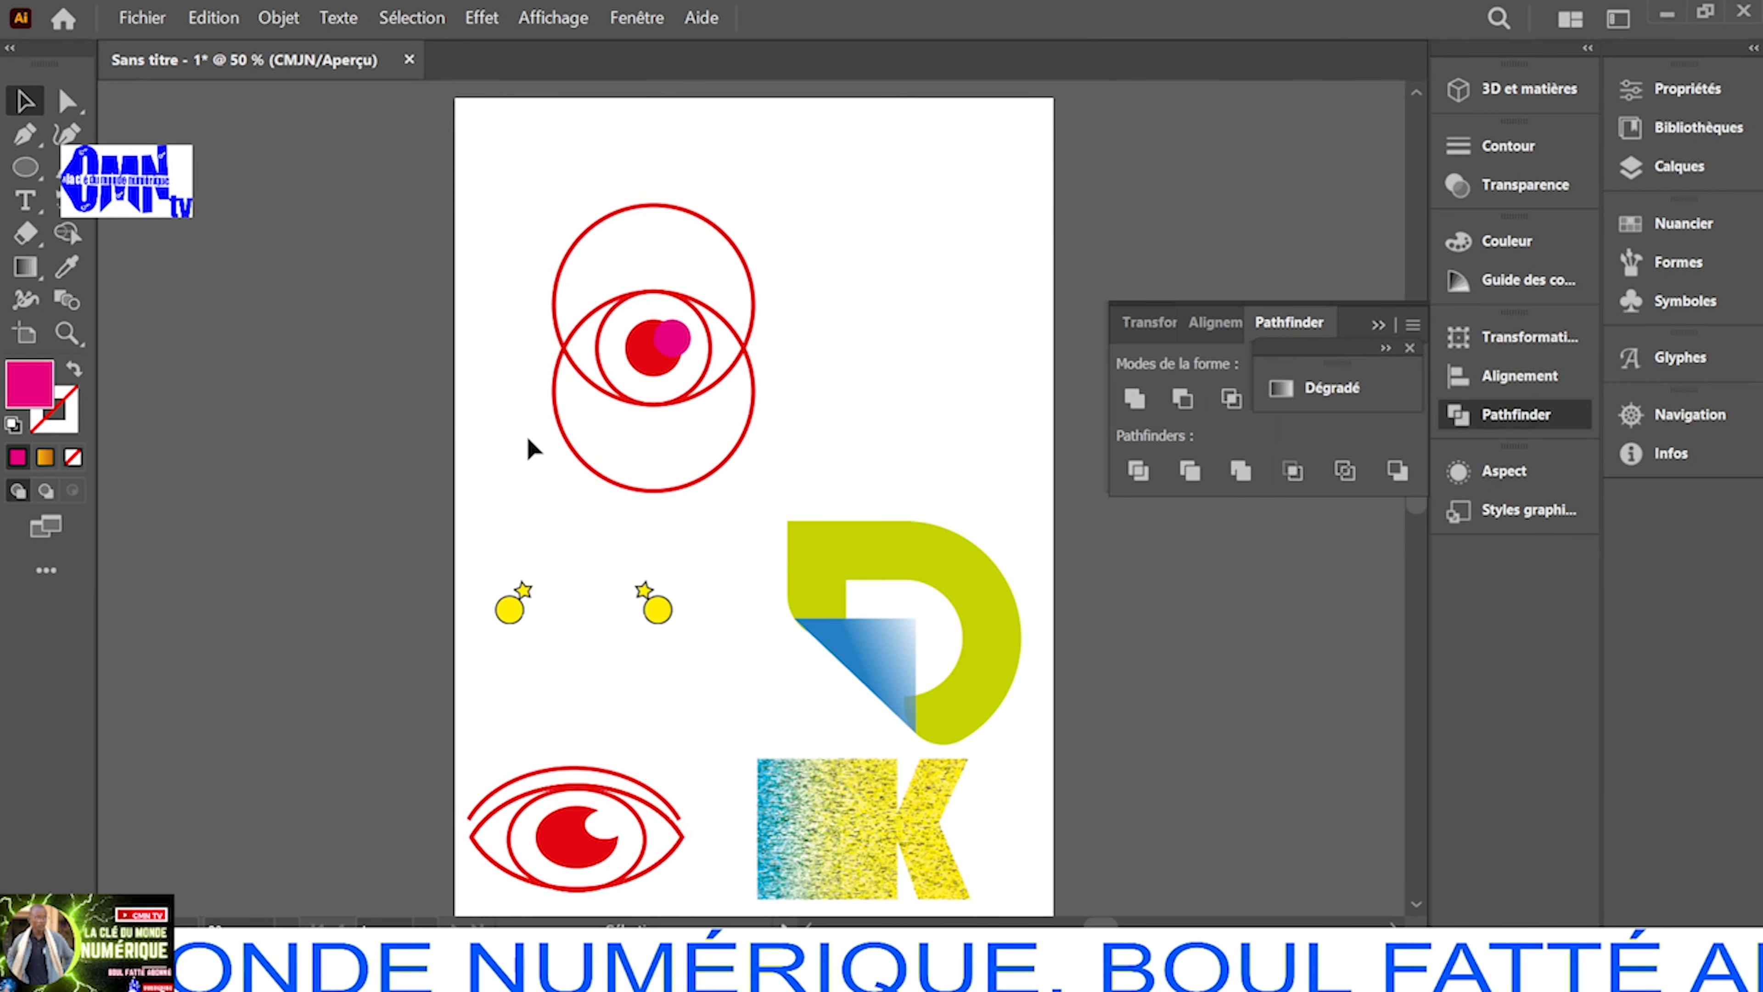
Subtract the small magenta circle from the red pupil with Pathfinder to cut out the highlight
{"action": "left_click", "coordinate": [675, 342]}
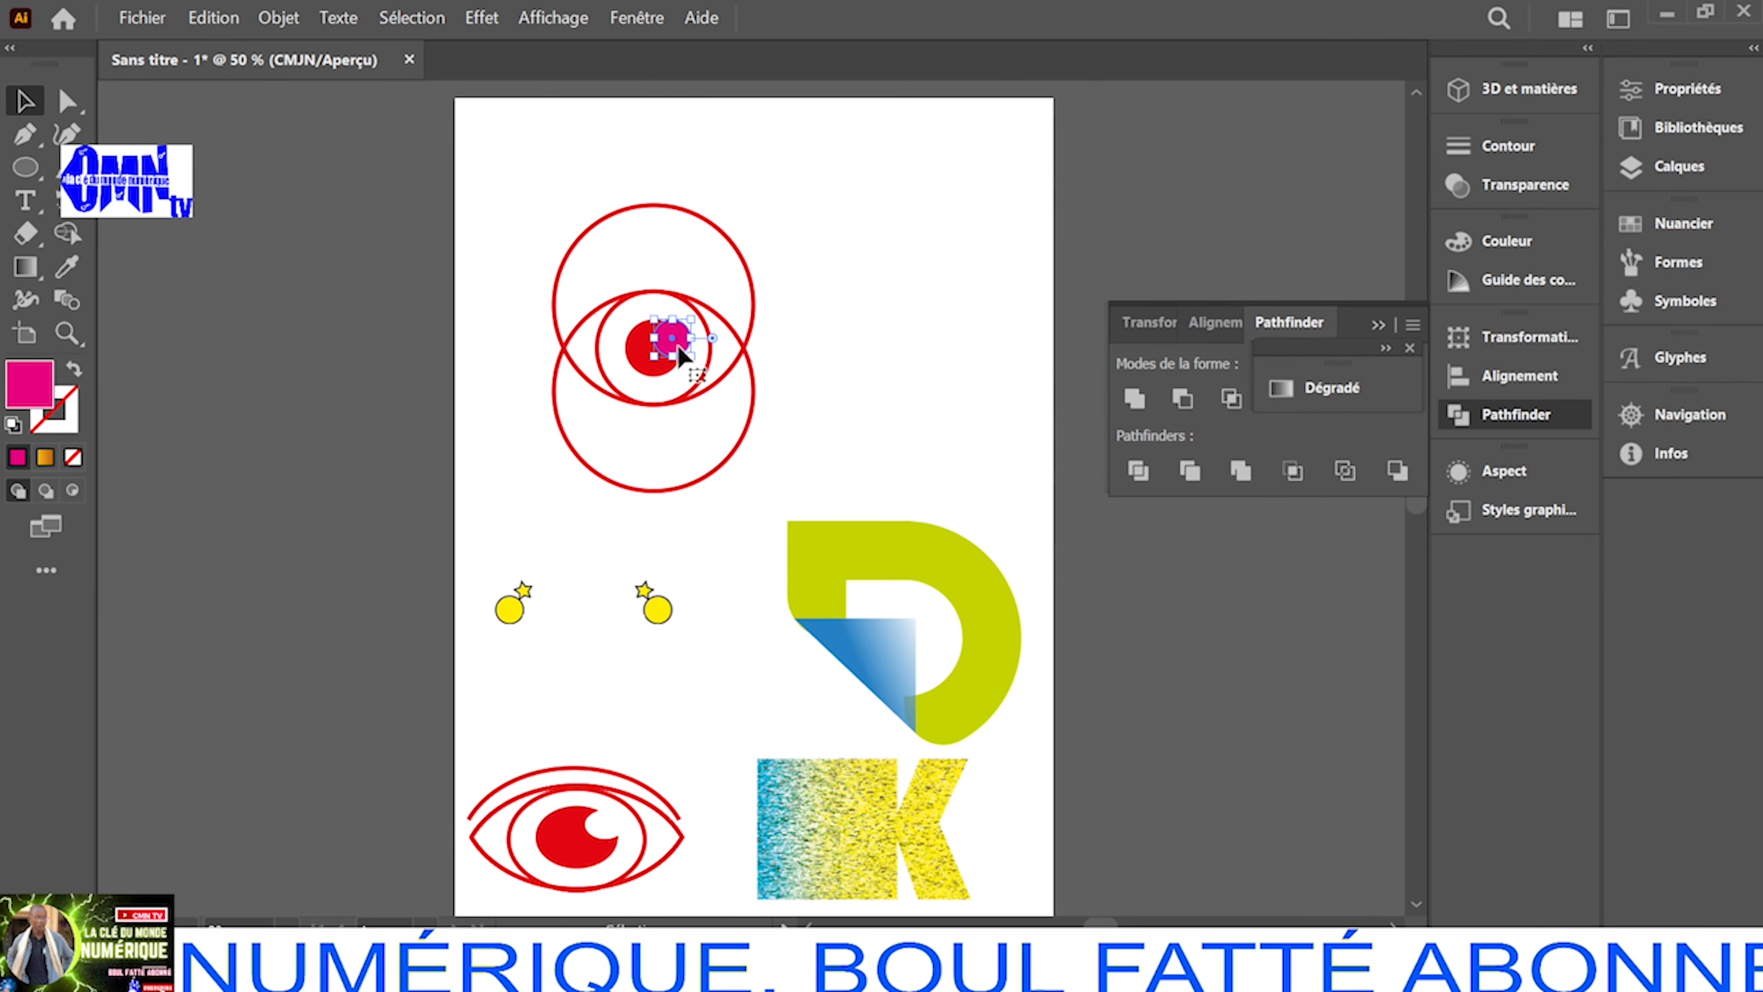
{"action": "left_click", "coordinate": [628, 362], "text": "shift"}
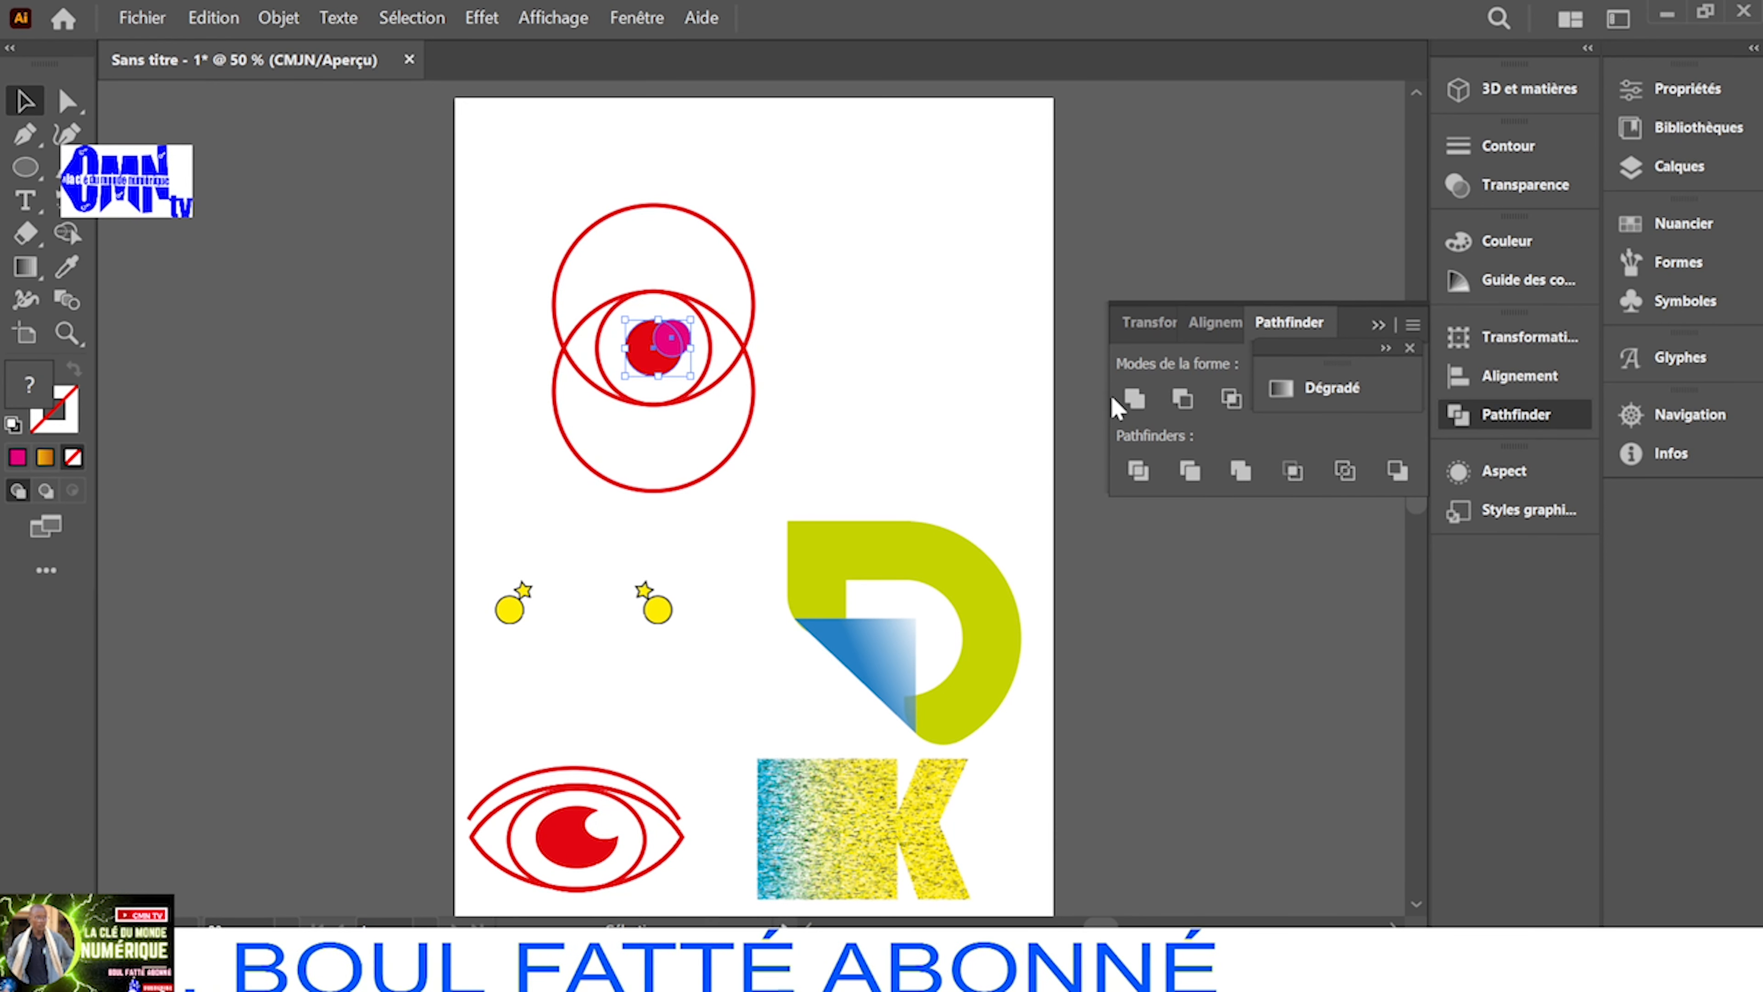
{"action": "left_click", "coordinate": [1182, 398]}
{"action": "left_click", "coordinate": [875, 376]}
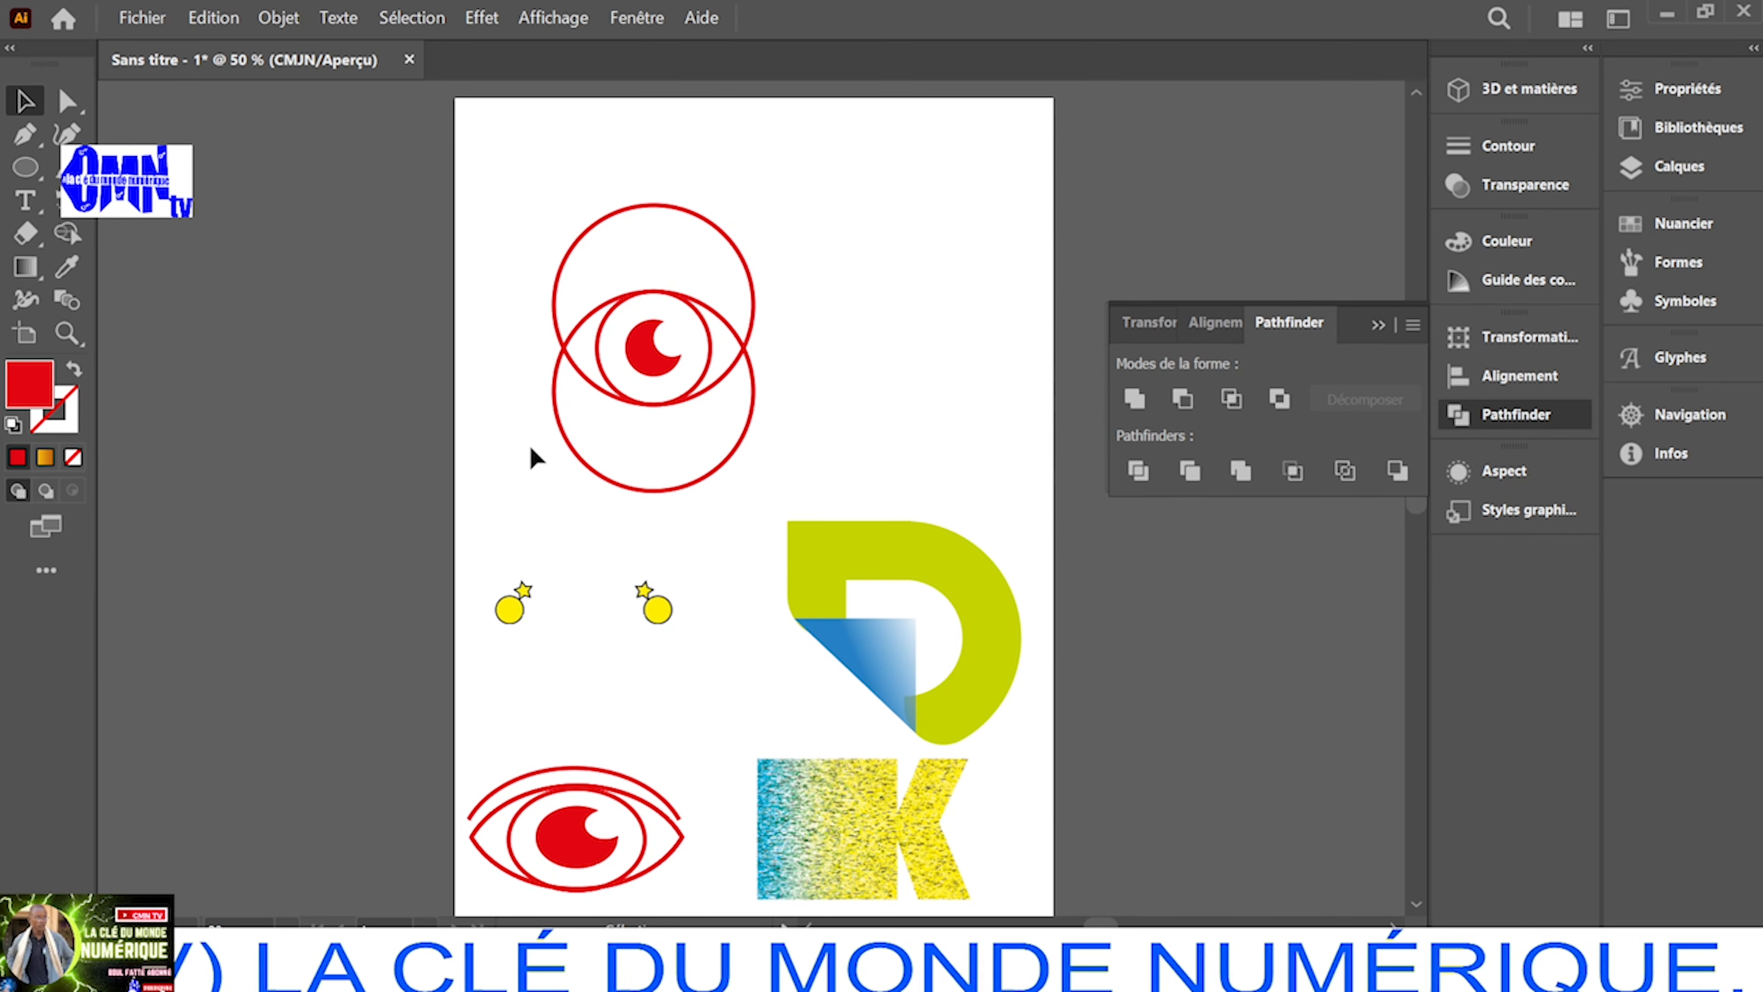
Erase the outer crescents of the two large circles with the Shape Builder tool, keeping only the almond-shaped eye outline
{"action": "left_click_drag", "start_coordinate": [826, 222], "coordinate": [546, 461]}
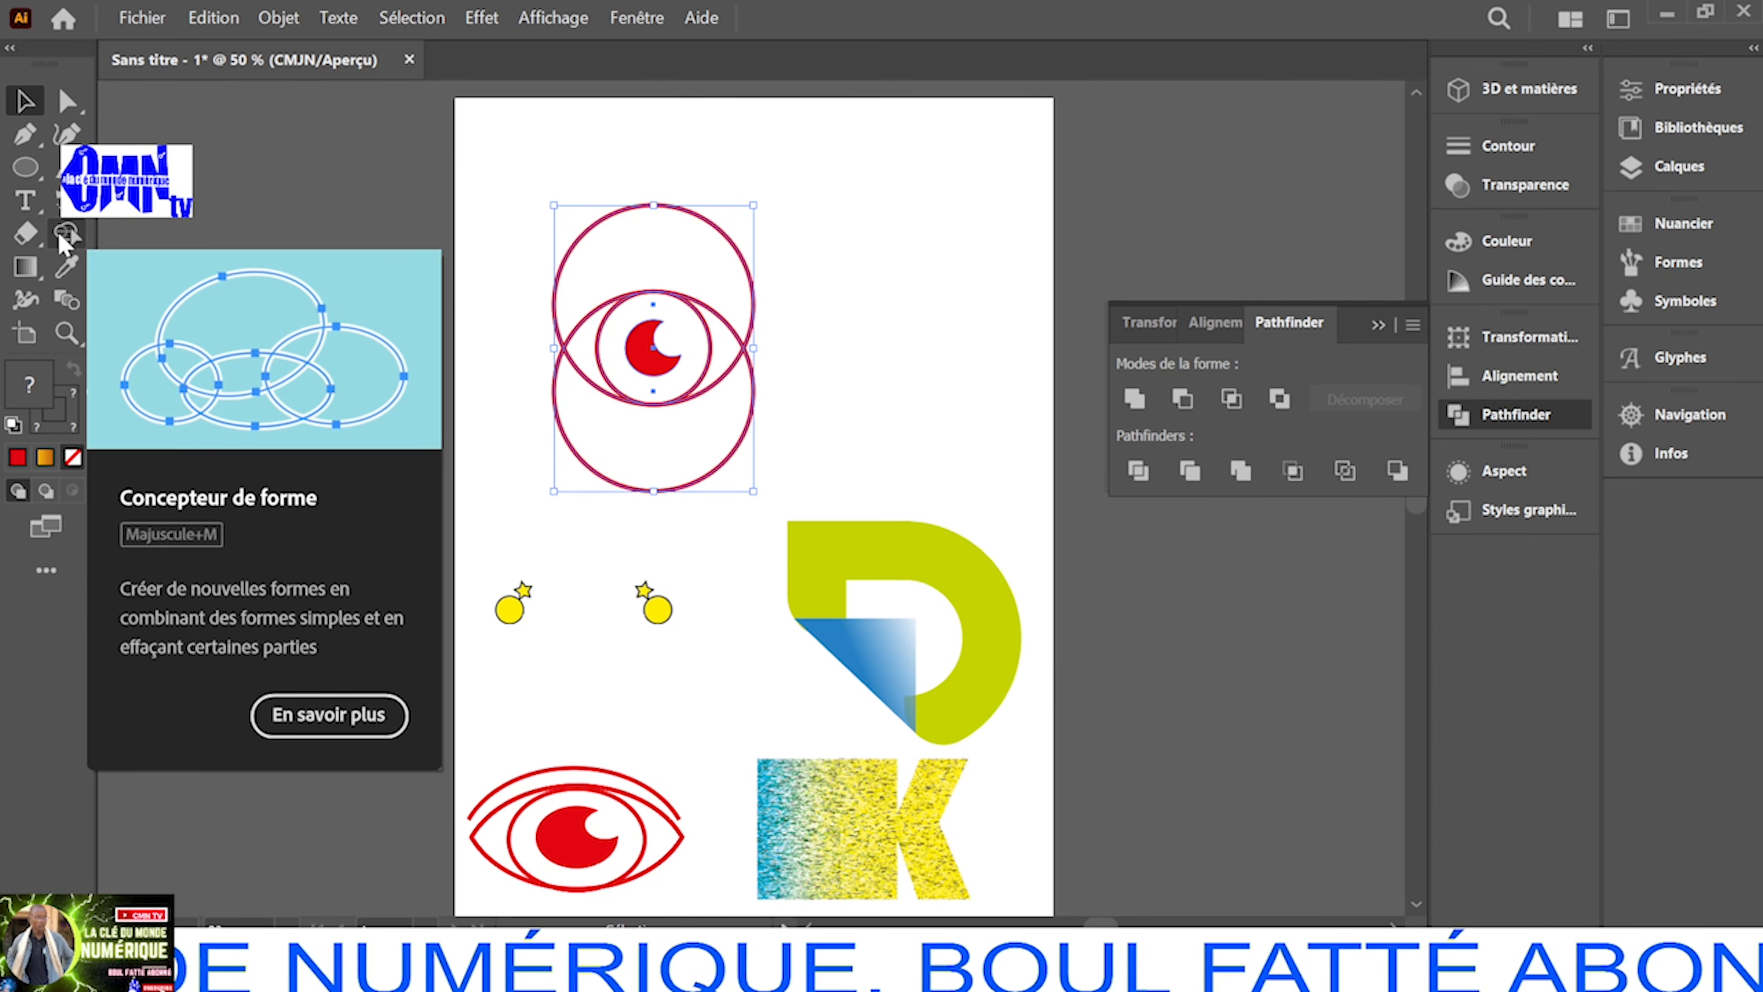
{"action": "left_click", "coordinate": [66, 235]}
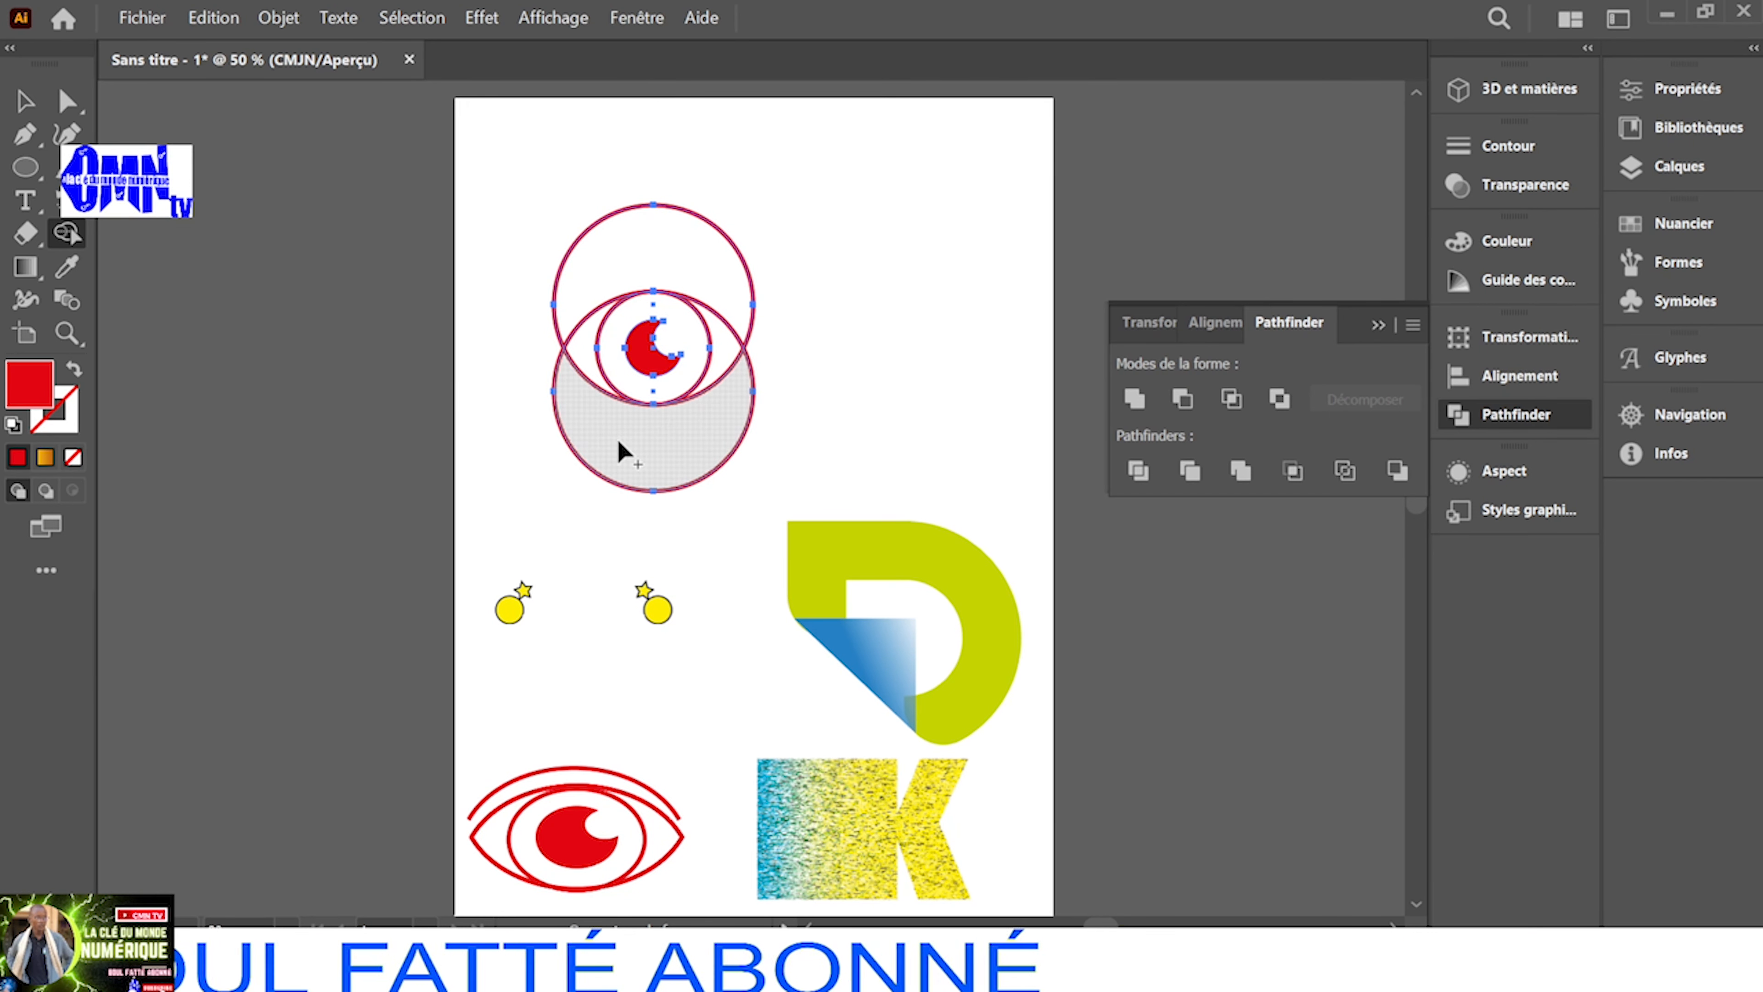
{"action": "left_click", "coordinate": [644, 462]}
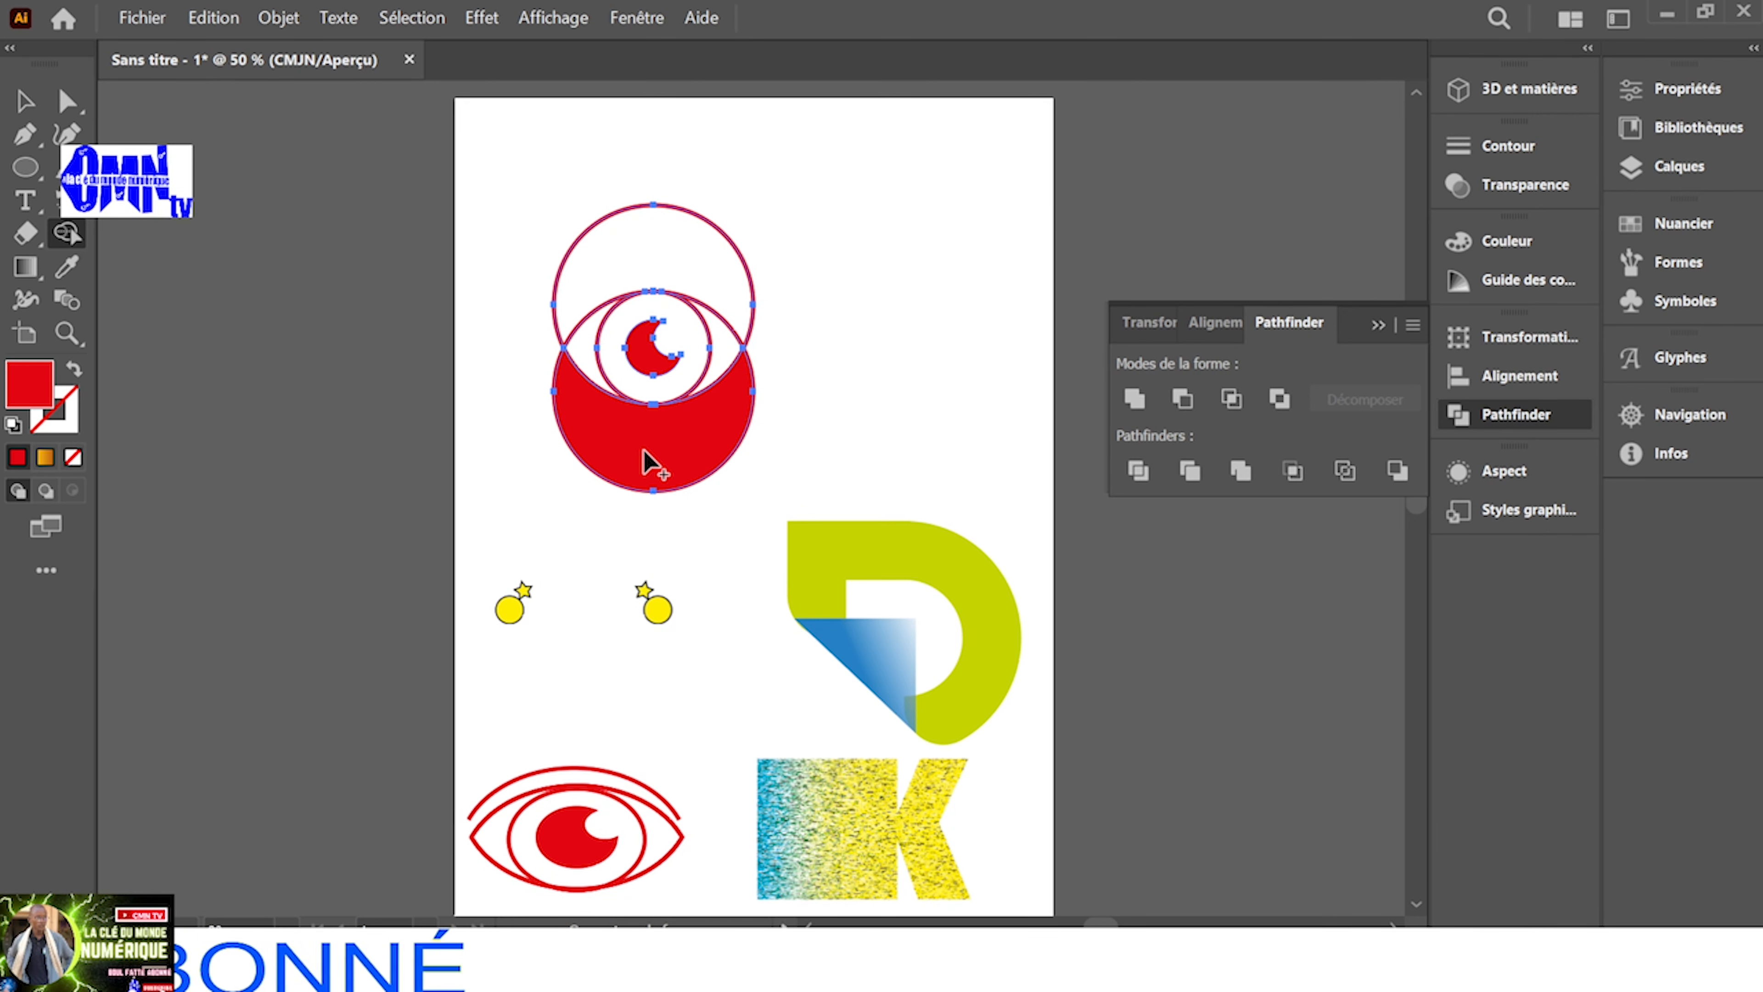
{"action": "key", "text": "ctrl+z"}
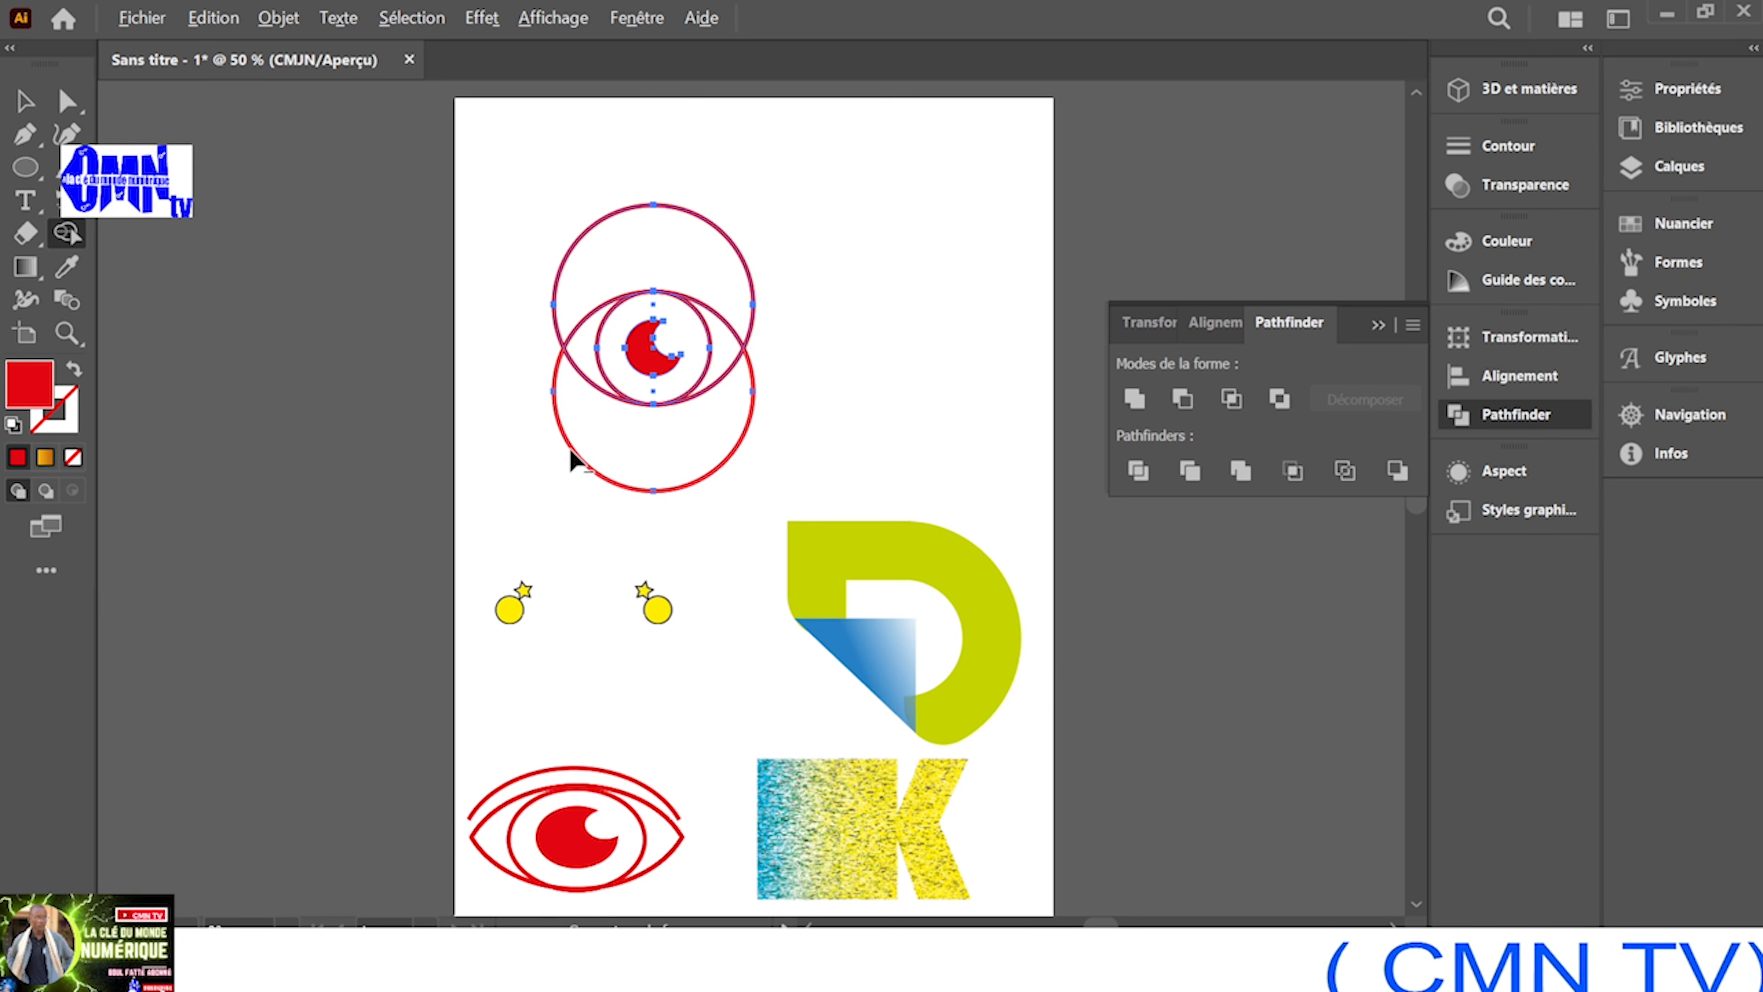
{"action": "left_click", "coordinate": [561, 447], "text": "alt"}
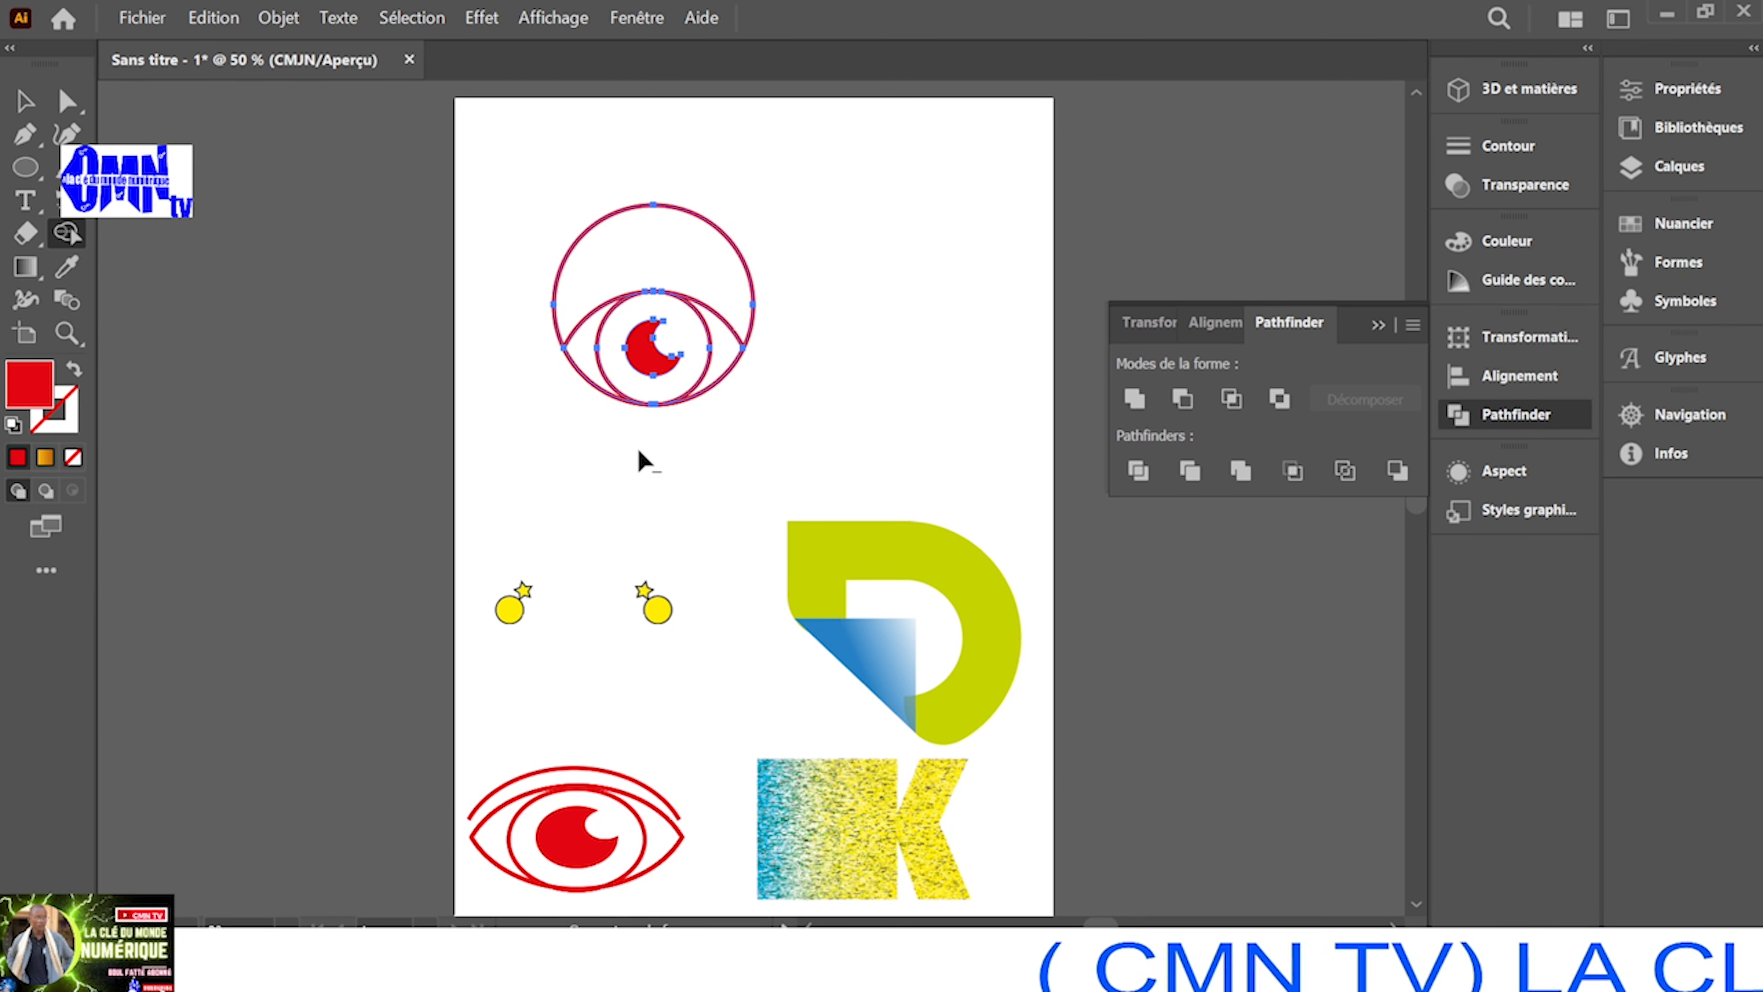
{"action": "left_click", "coordinate": [684, 256], "text": "alt"}
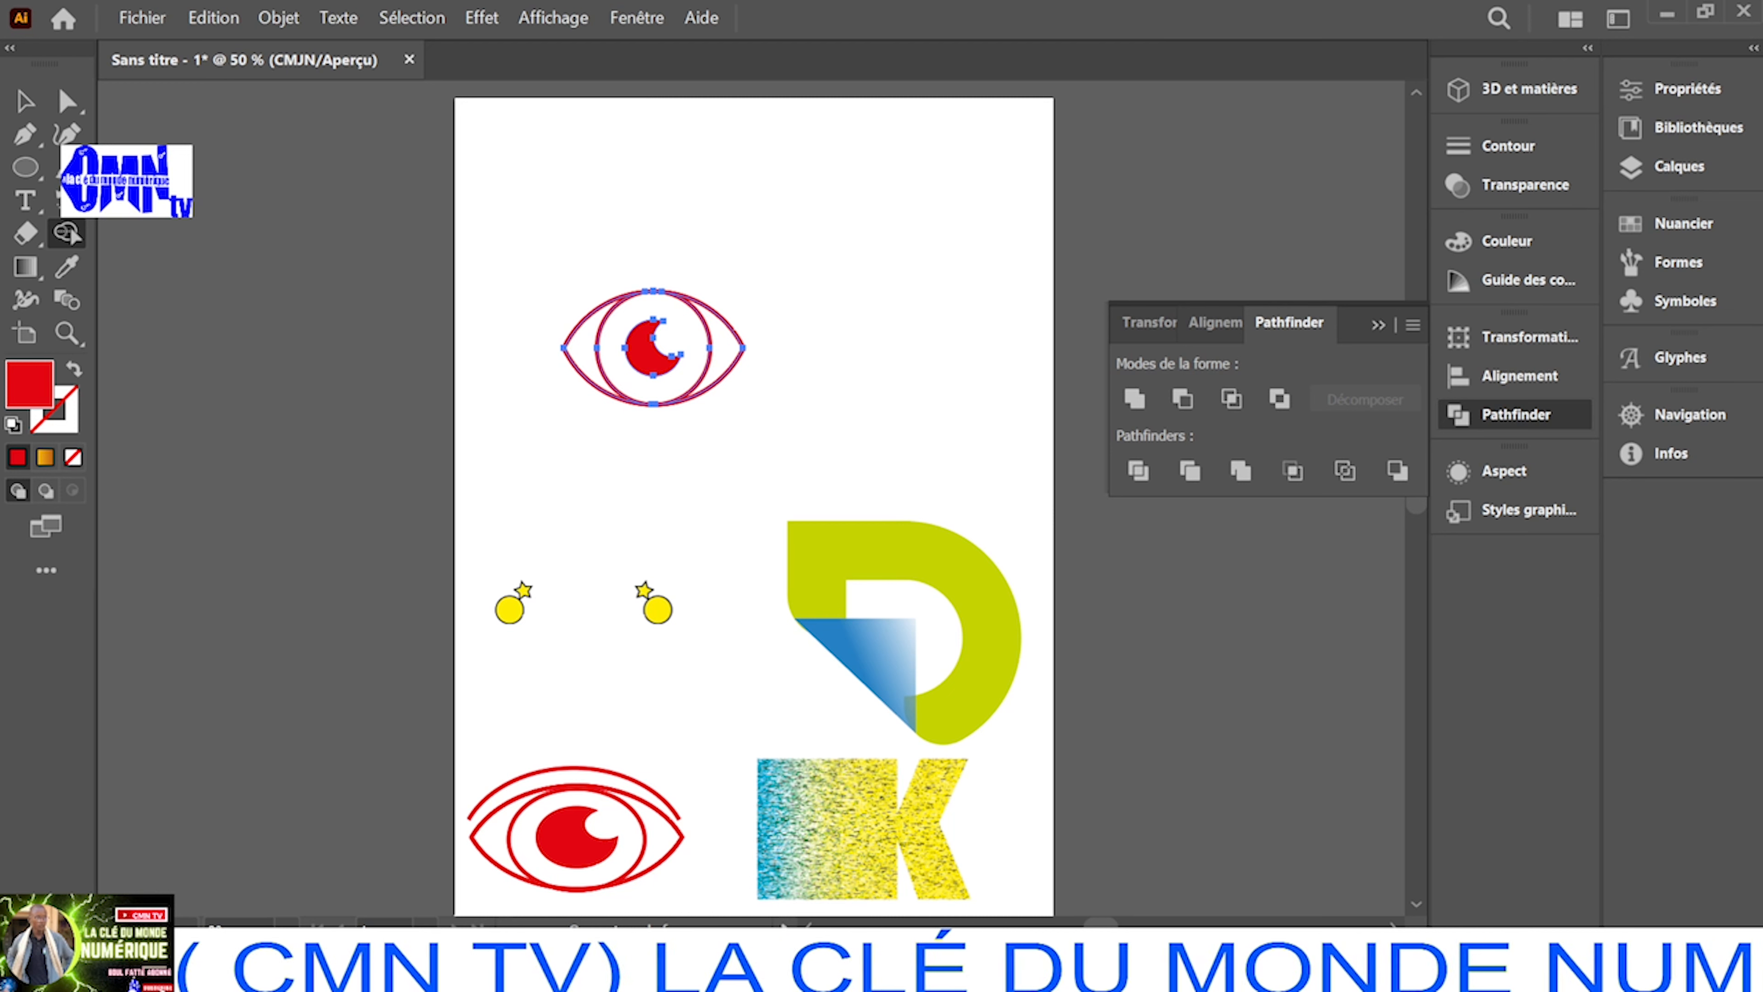
{"action": "left_click", "coordinate": [24, 101]}
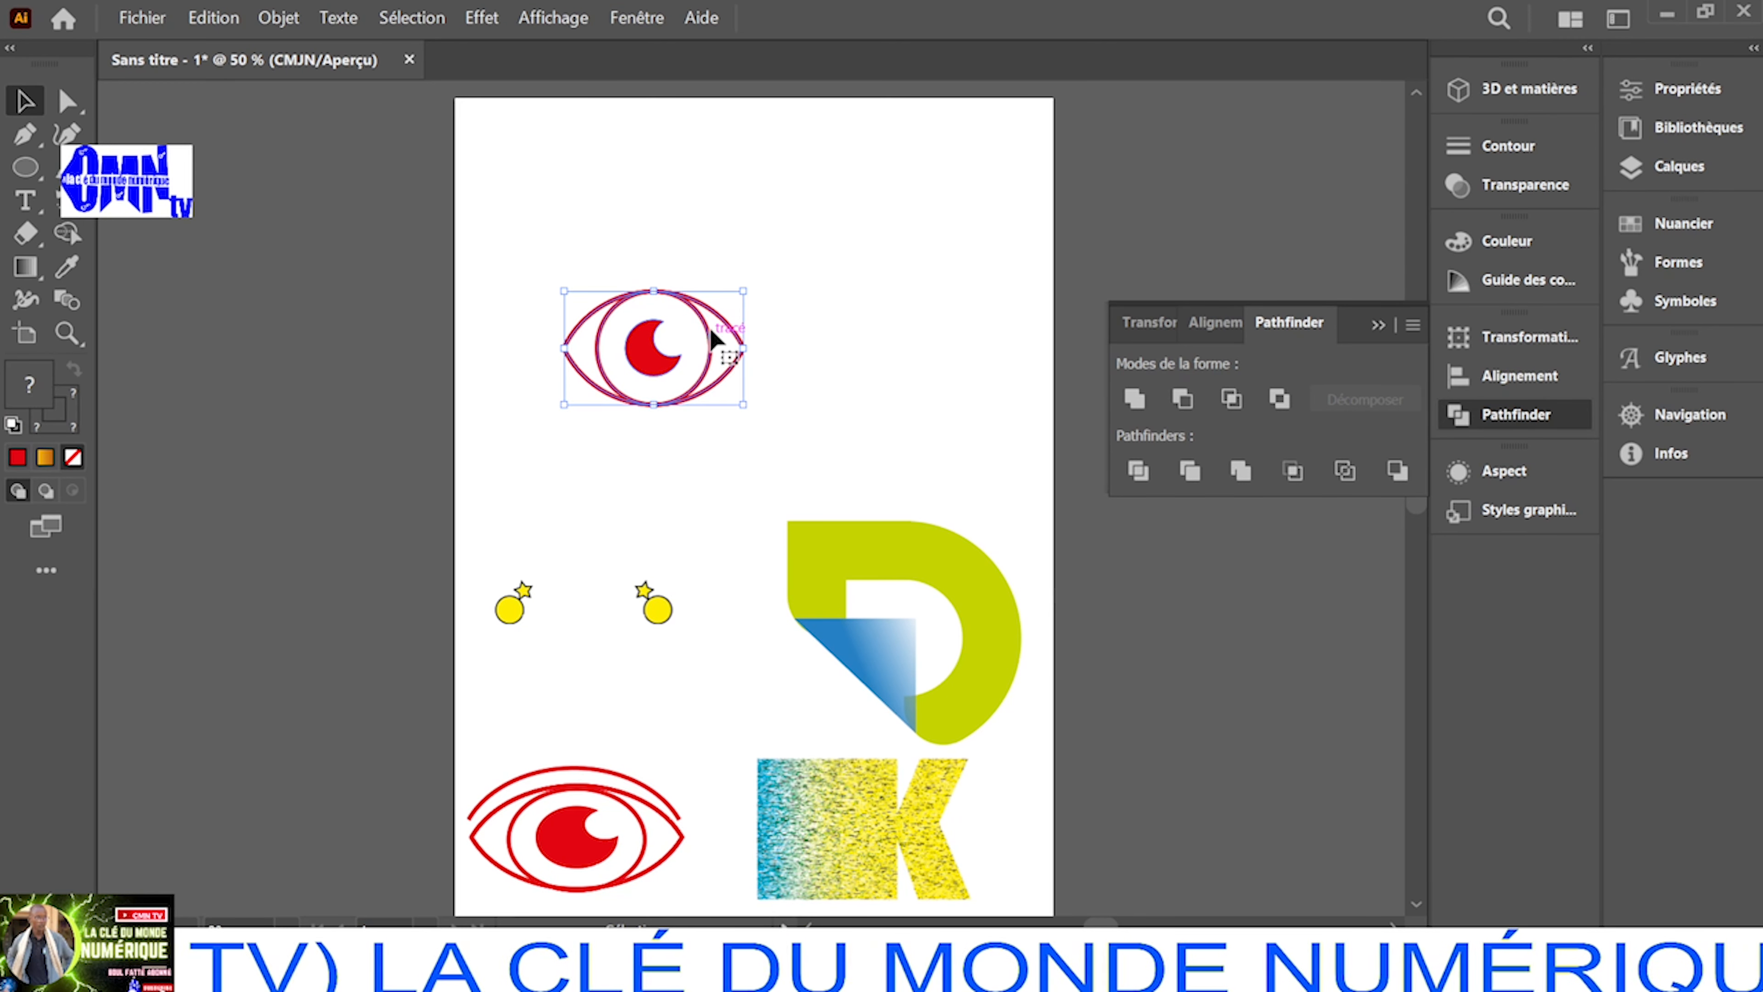
Duplicate the almond-shaped eye outline slightly above the original
{"action": "left_click", "coordinate": [847, 343]}
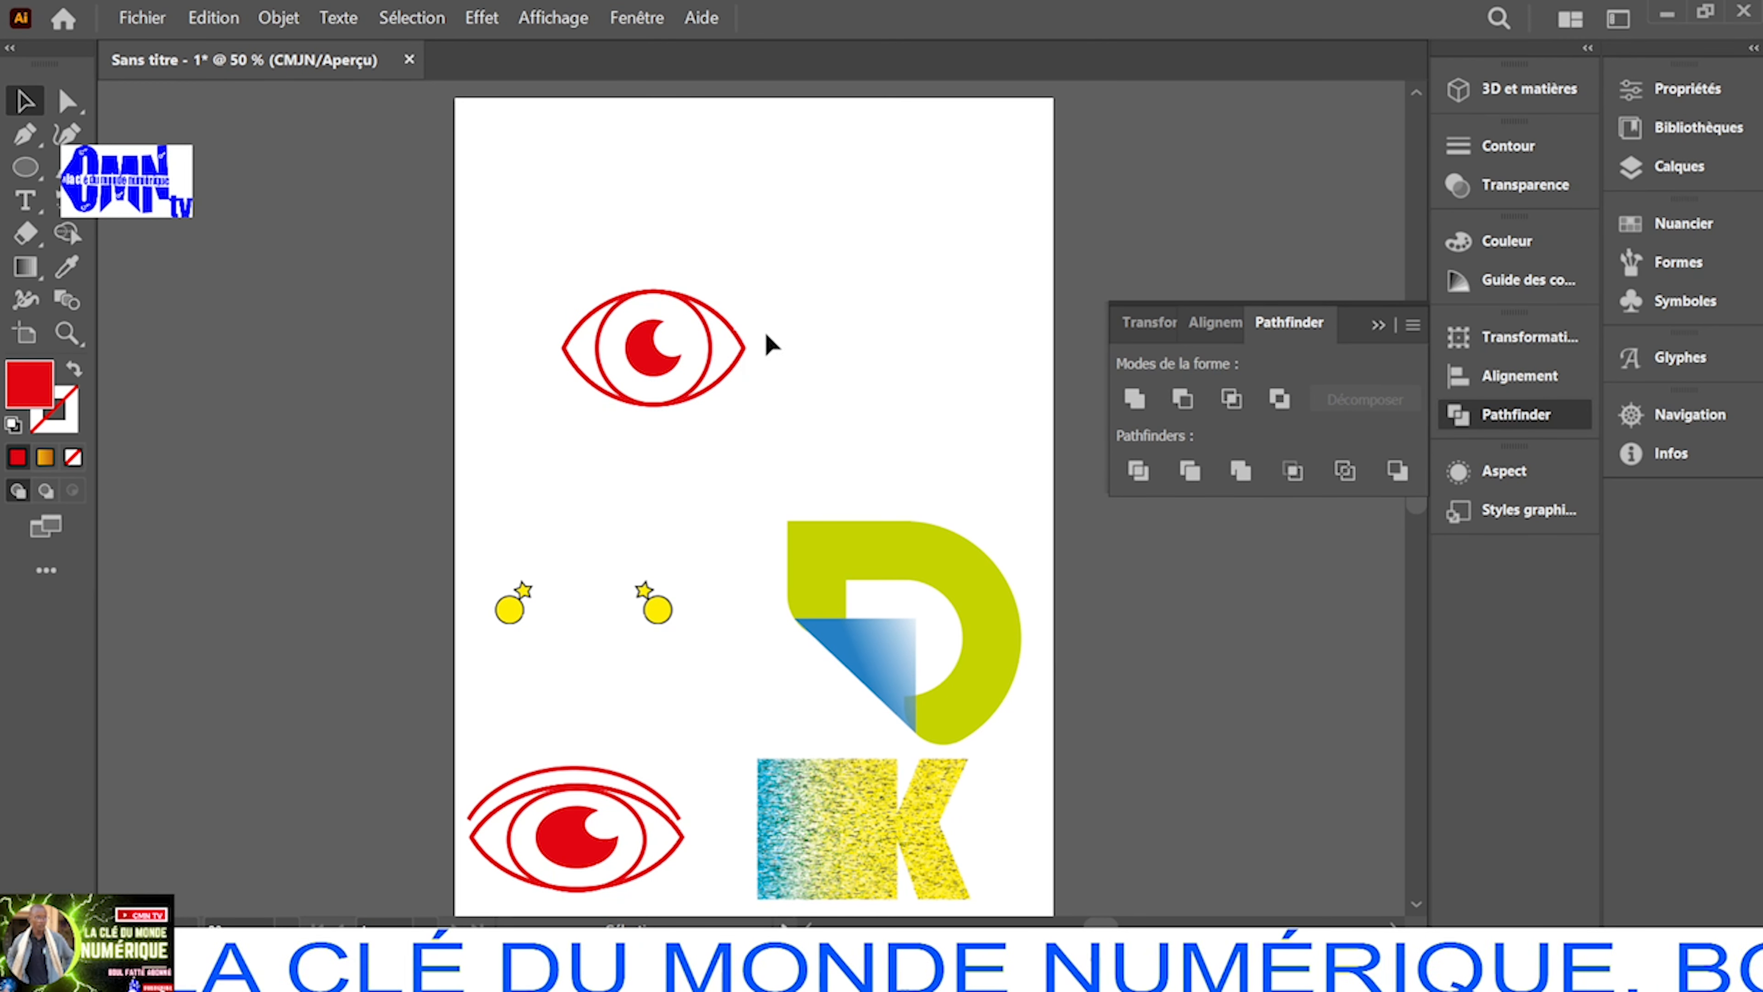
{"action": "left_click", "coordinate": [736, 331]}
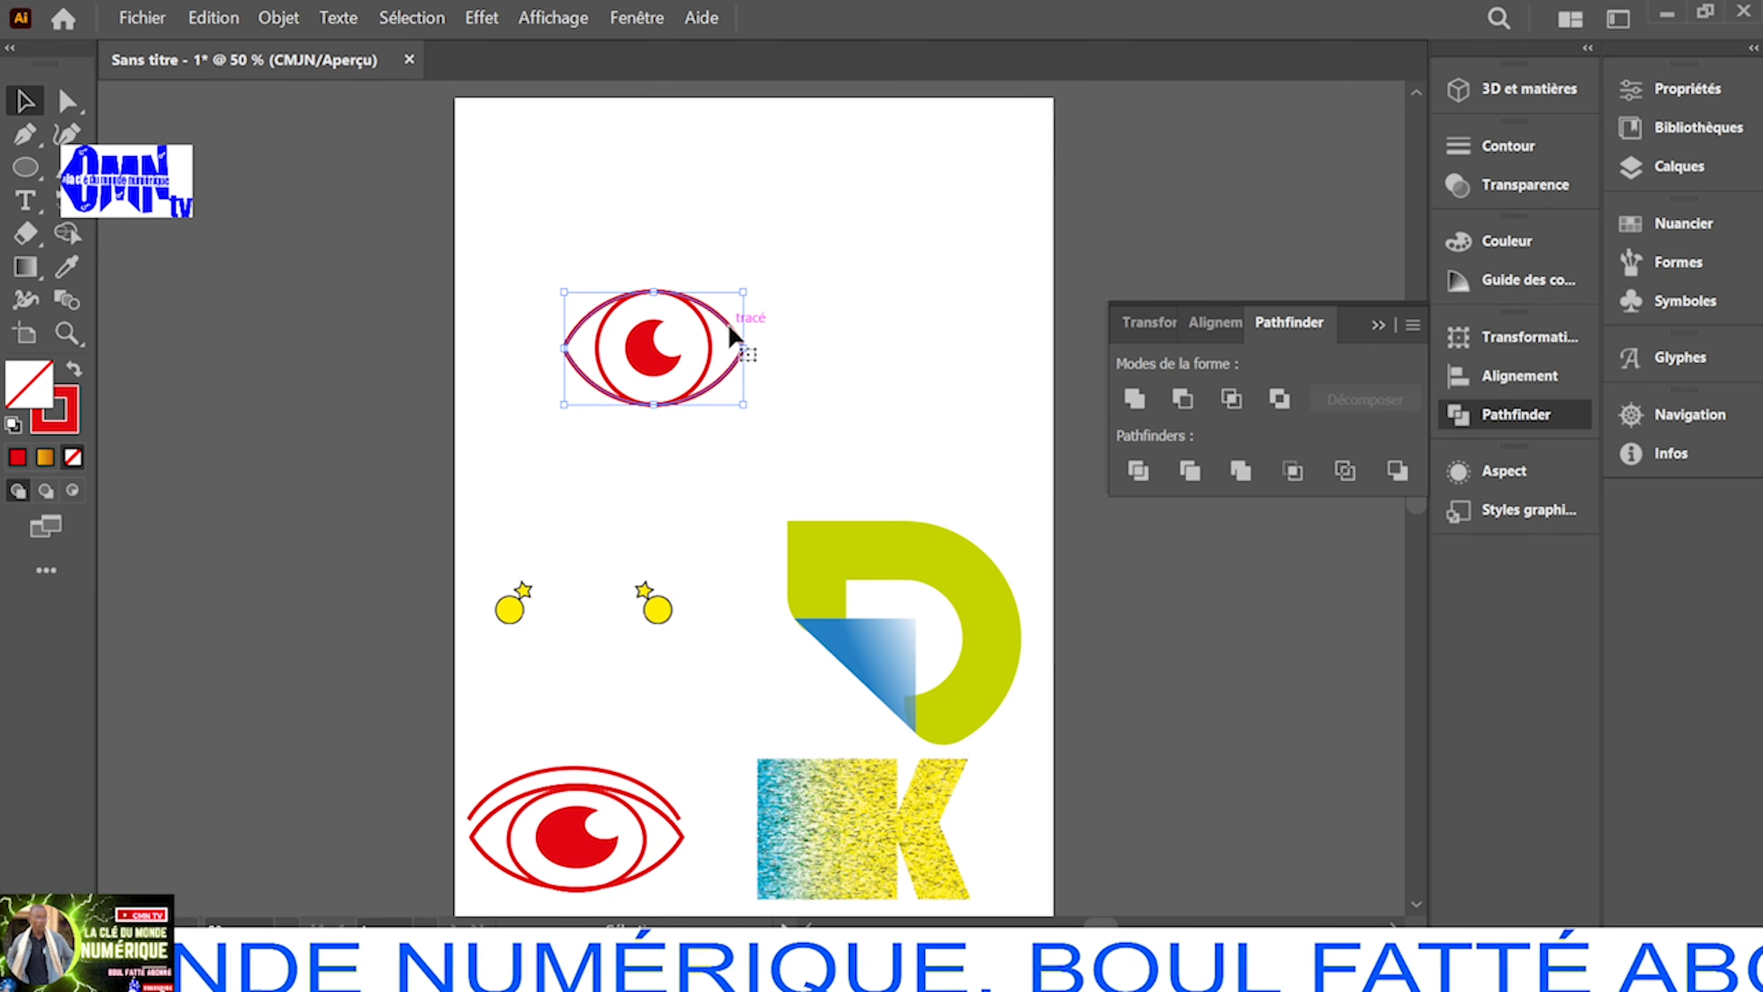
{"action": "left_click_drag", "start_coordinate": [736, 335], "coordinate": [727, 303]}
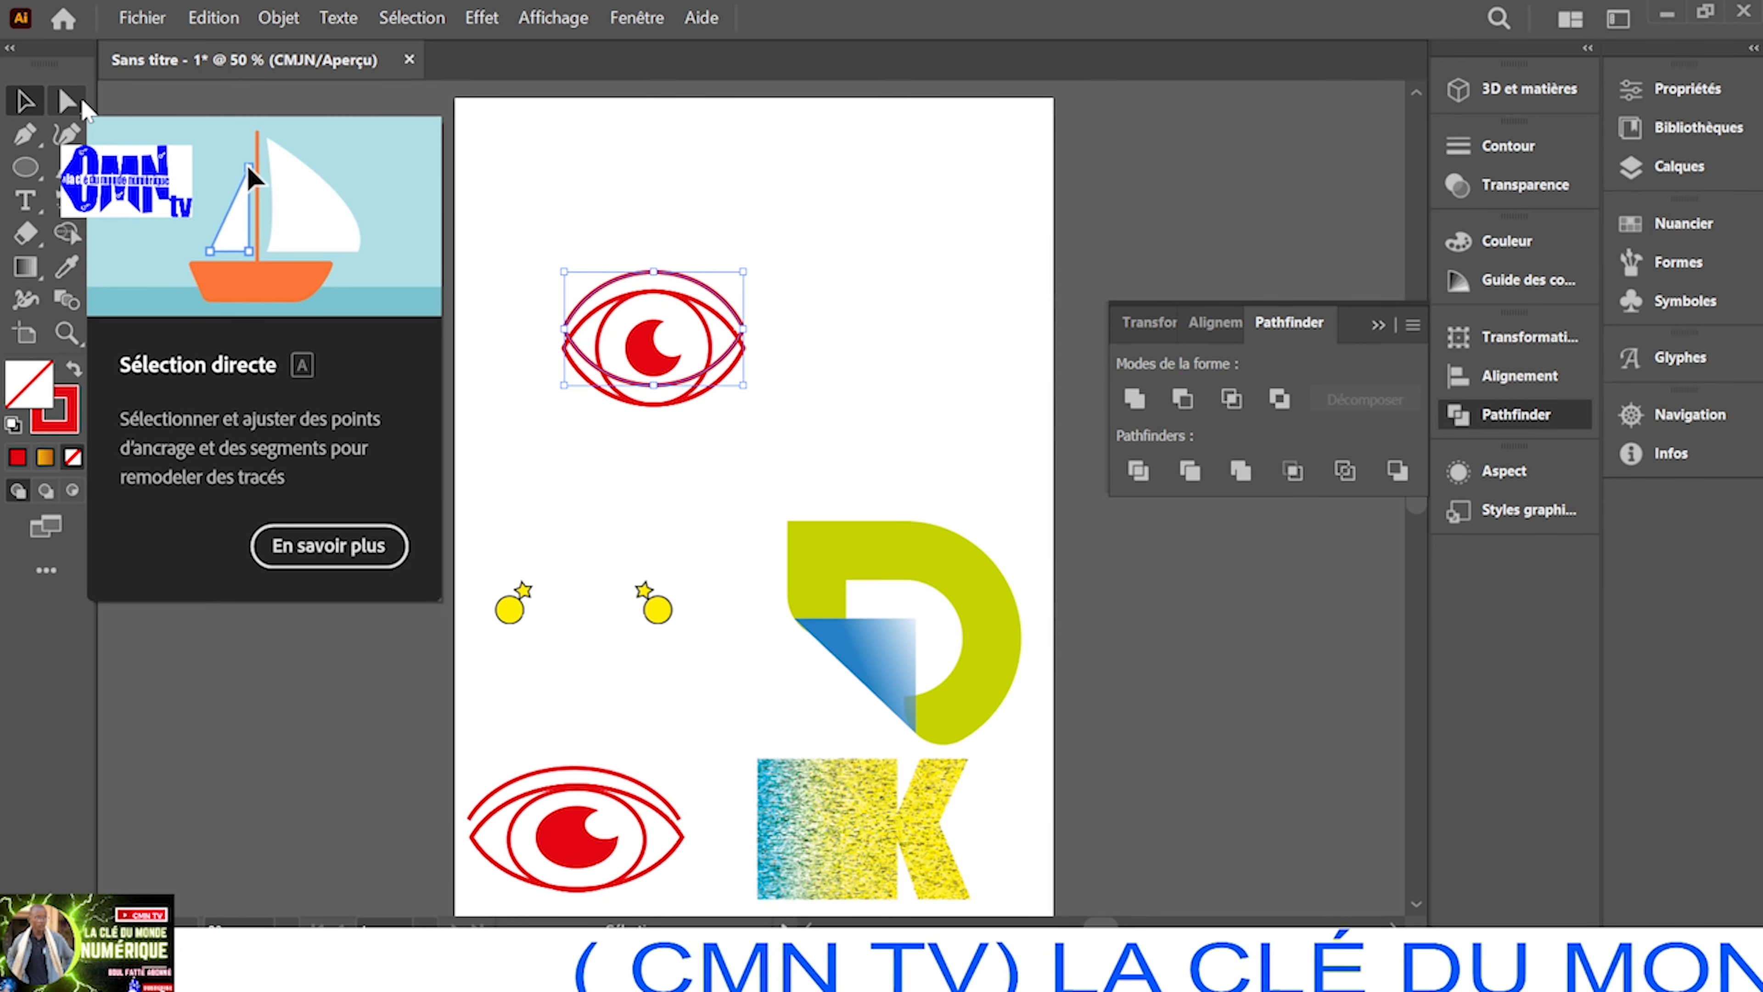
Delete the bottom anchor points of the duplicated outline so that only its upper arc is left as an eyelid crease
{"action": "left_click", "coordinate": [82, 103]}
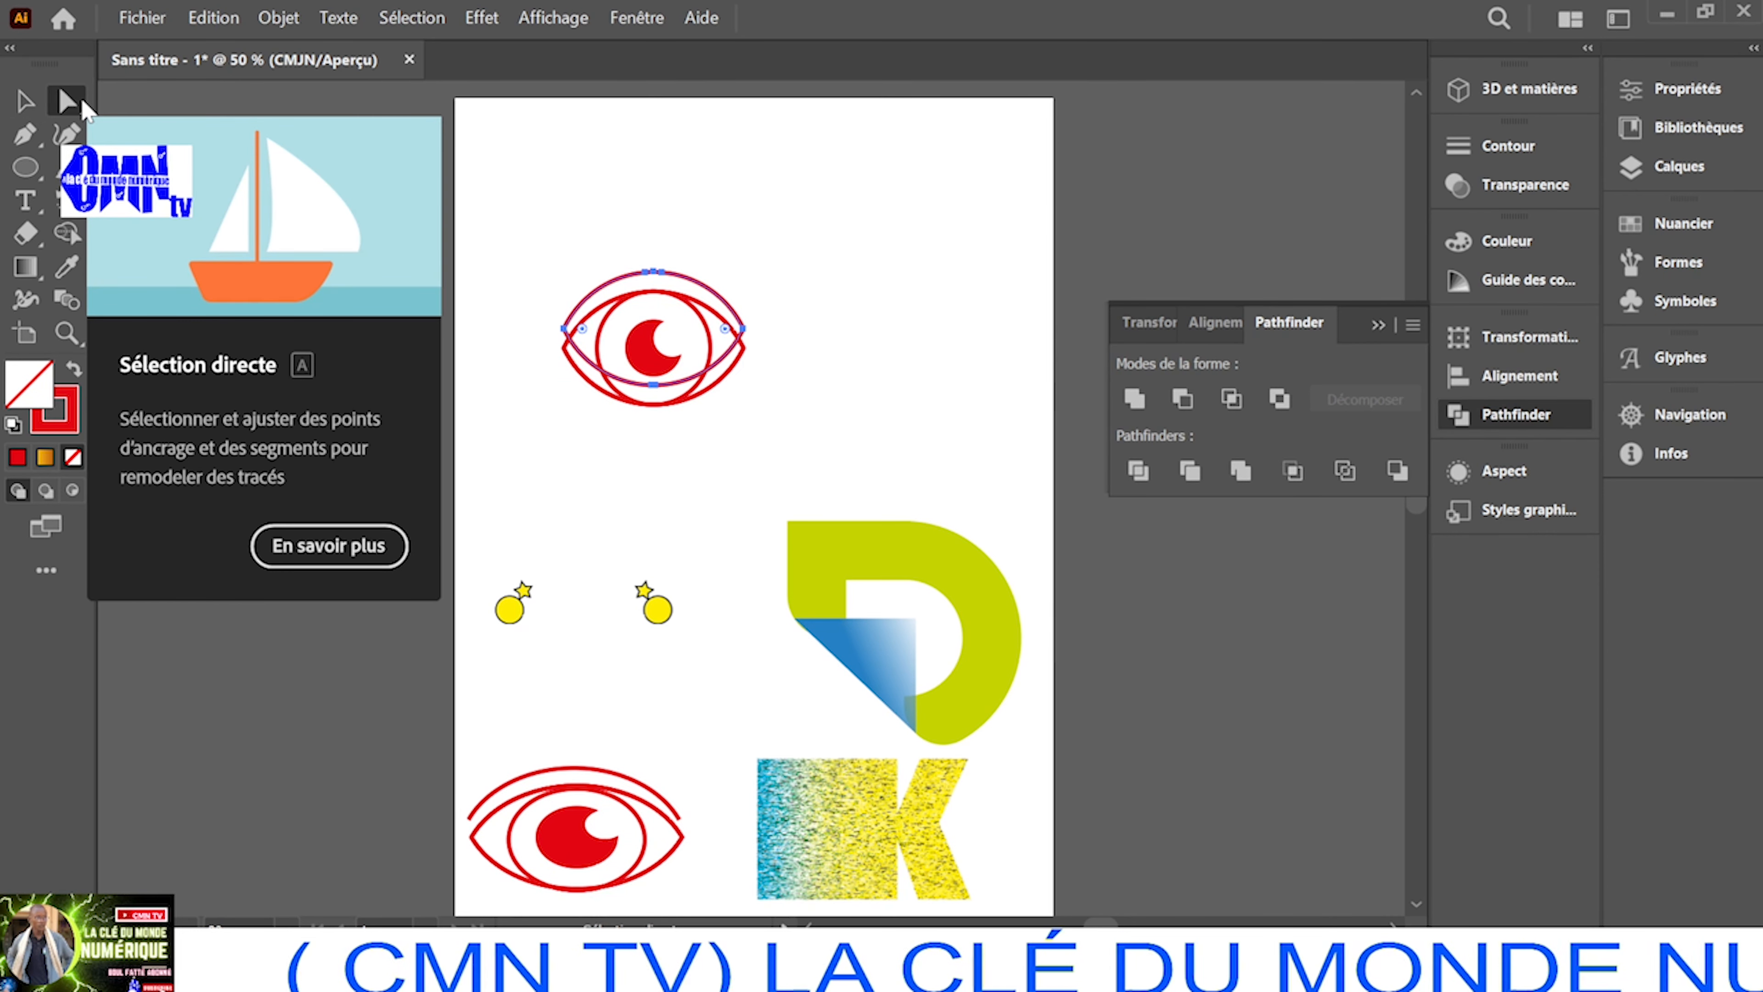
{"action": "left_click", "coordinate": [654, 386]}
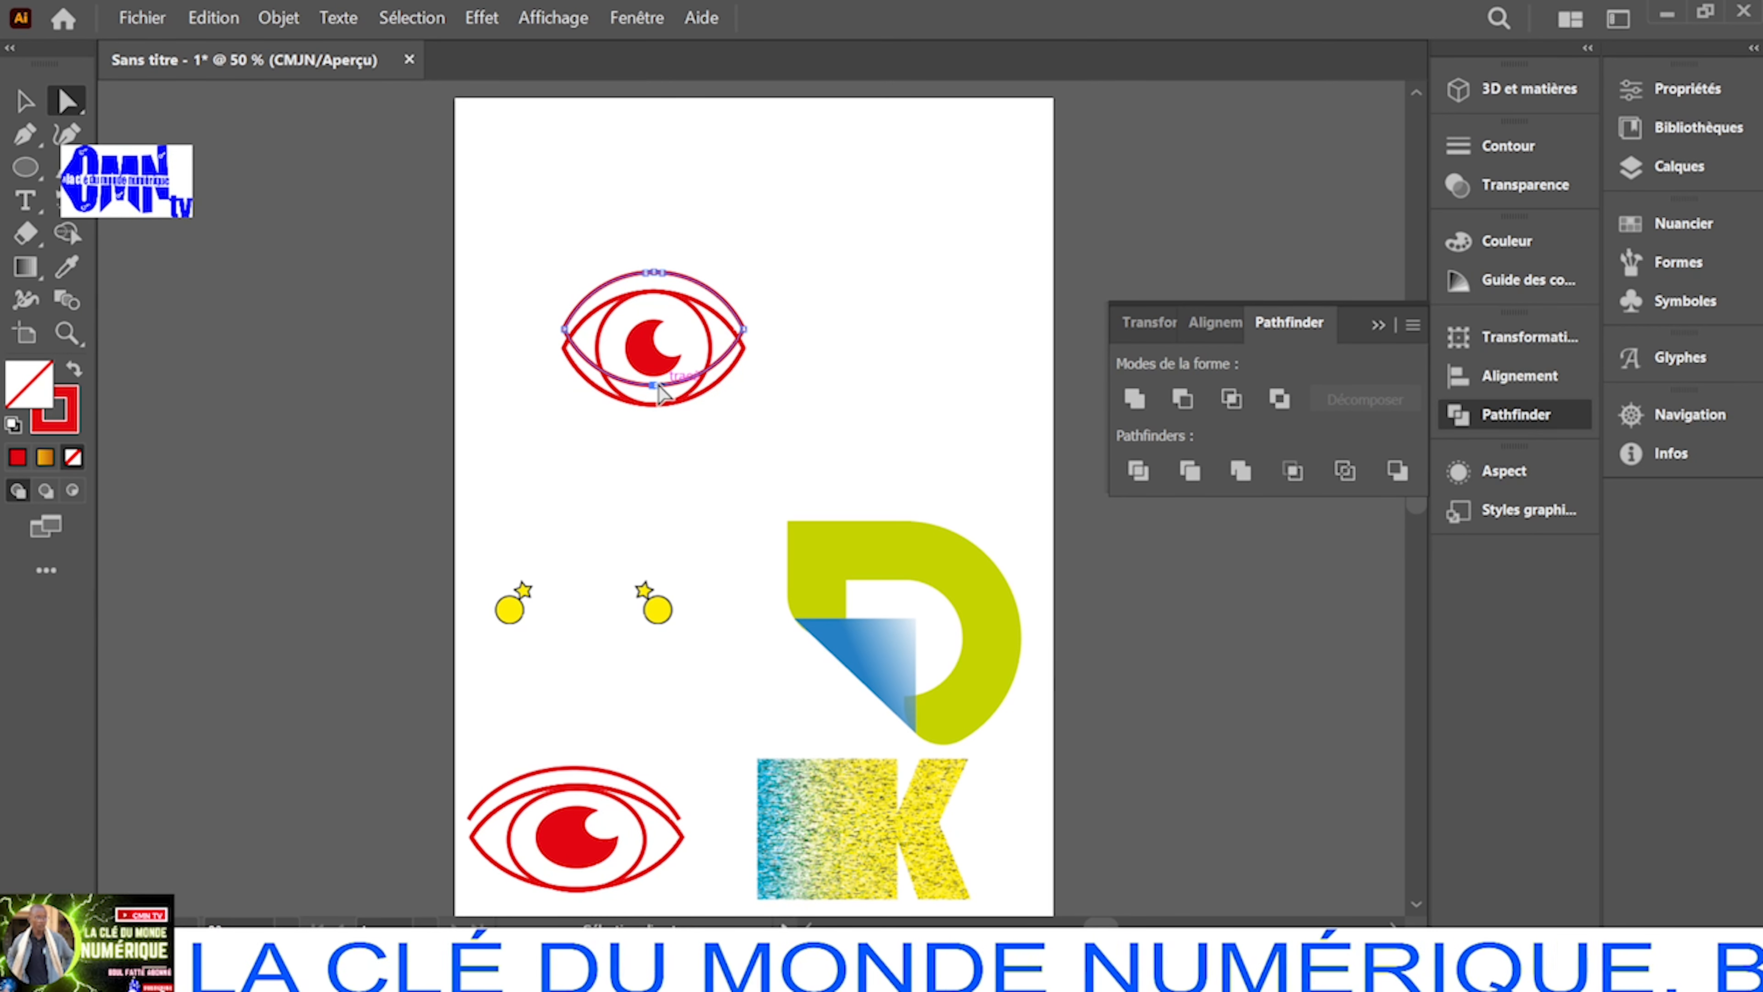
{"action": "key", "text": "ctrl+z"}
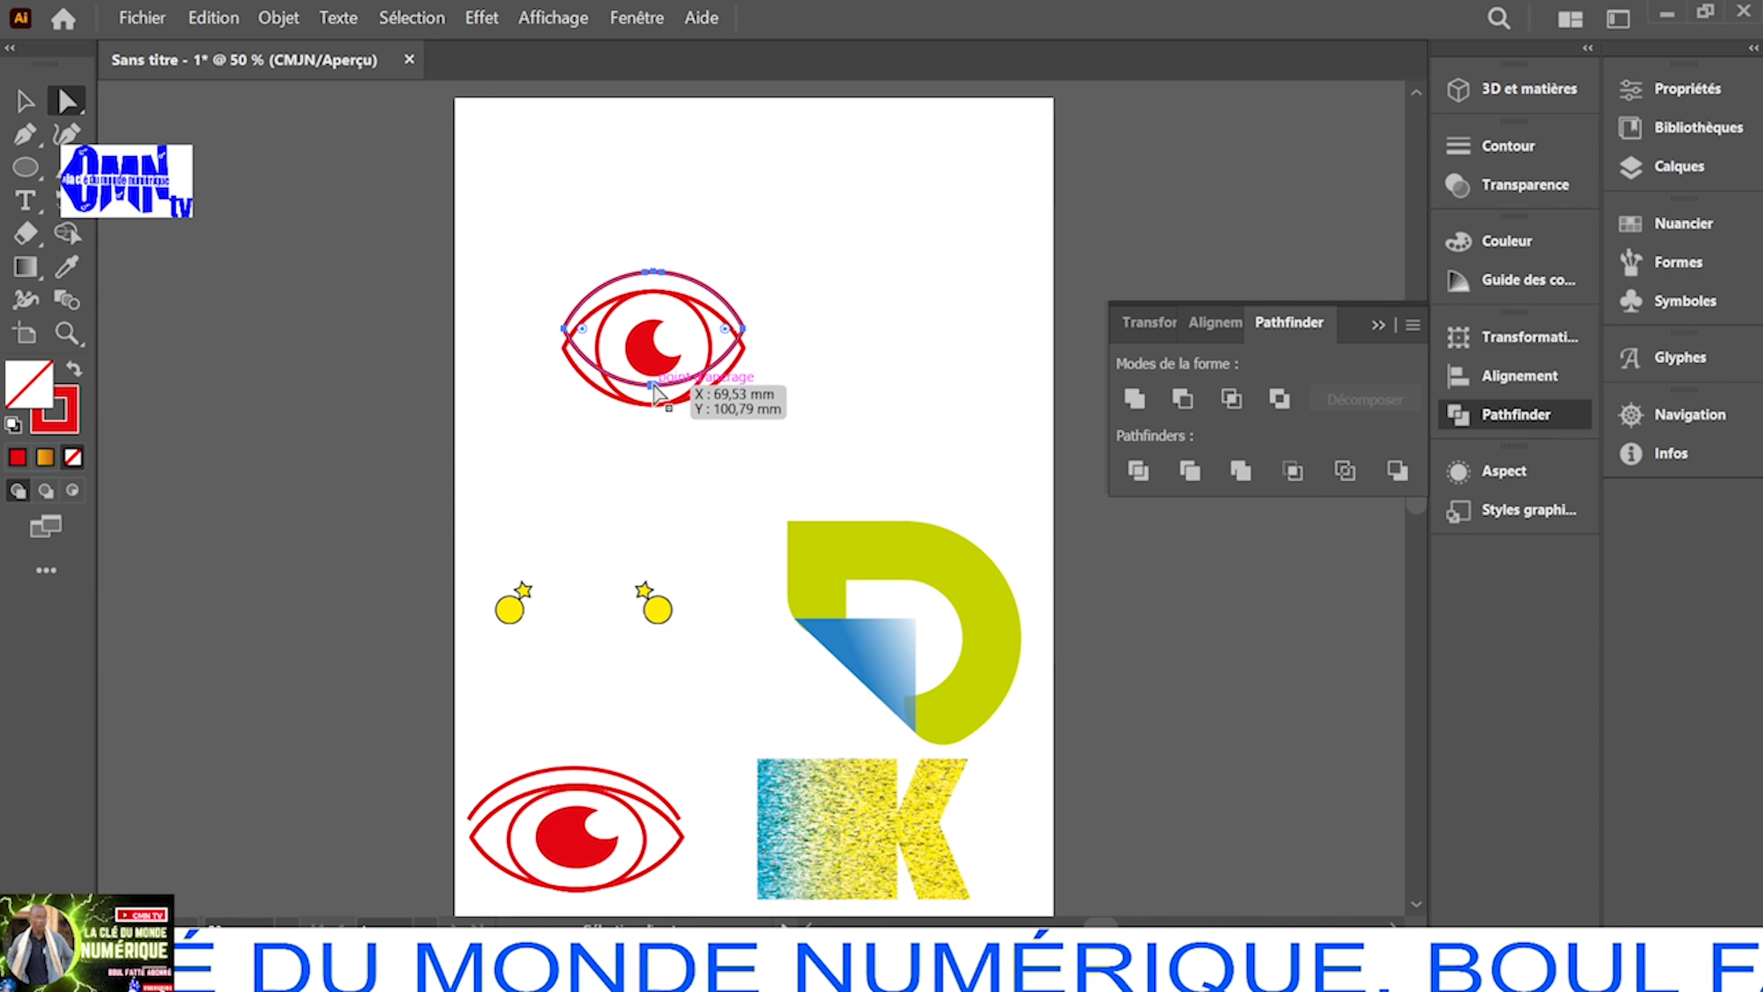
{"action": "key", "text": "ctrl+z"}
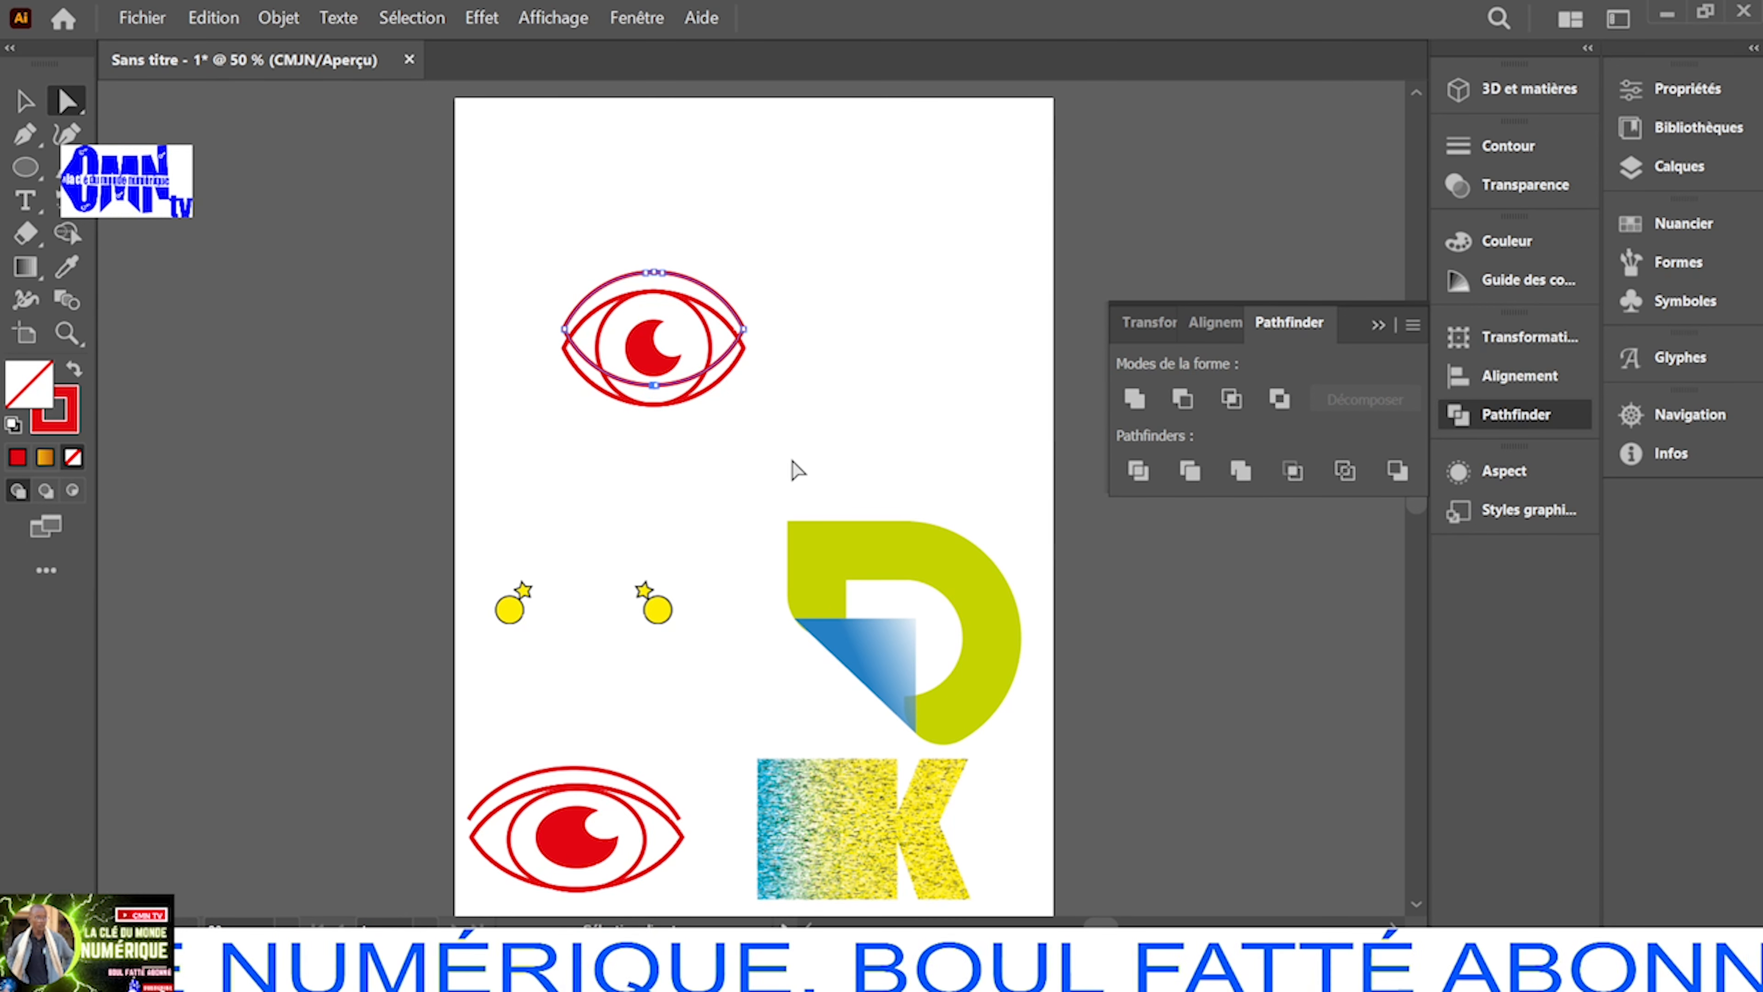
{"action": "scroll", "coordinate": [791, 497], "scroll_direction": "up", "scroll_amount": 5}
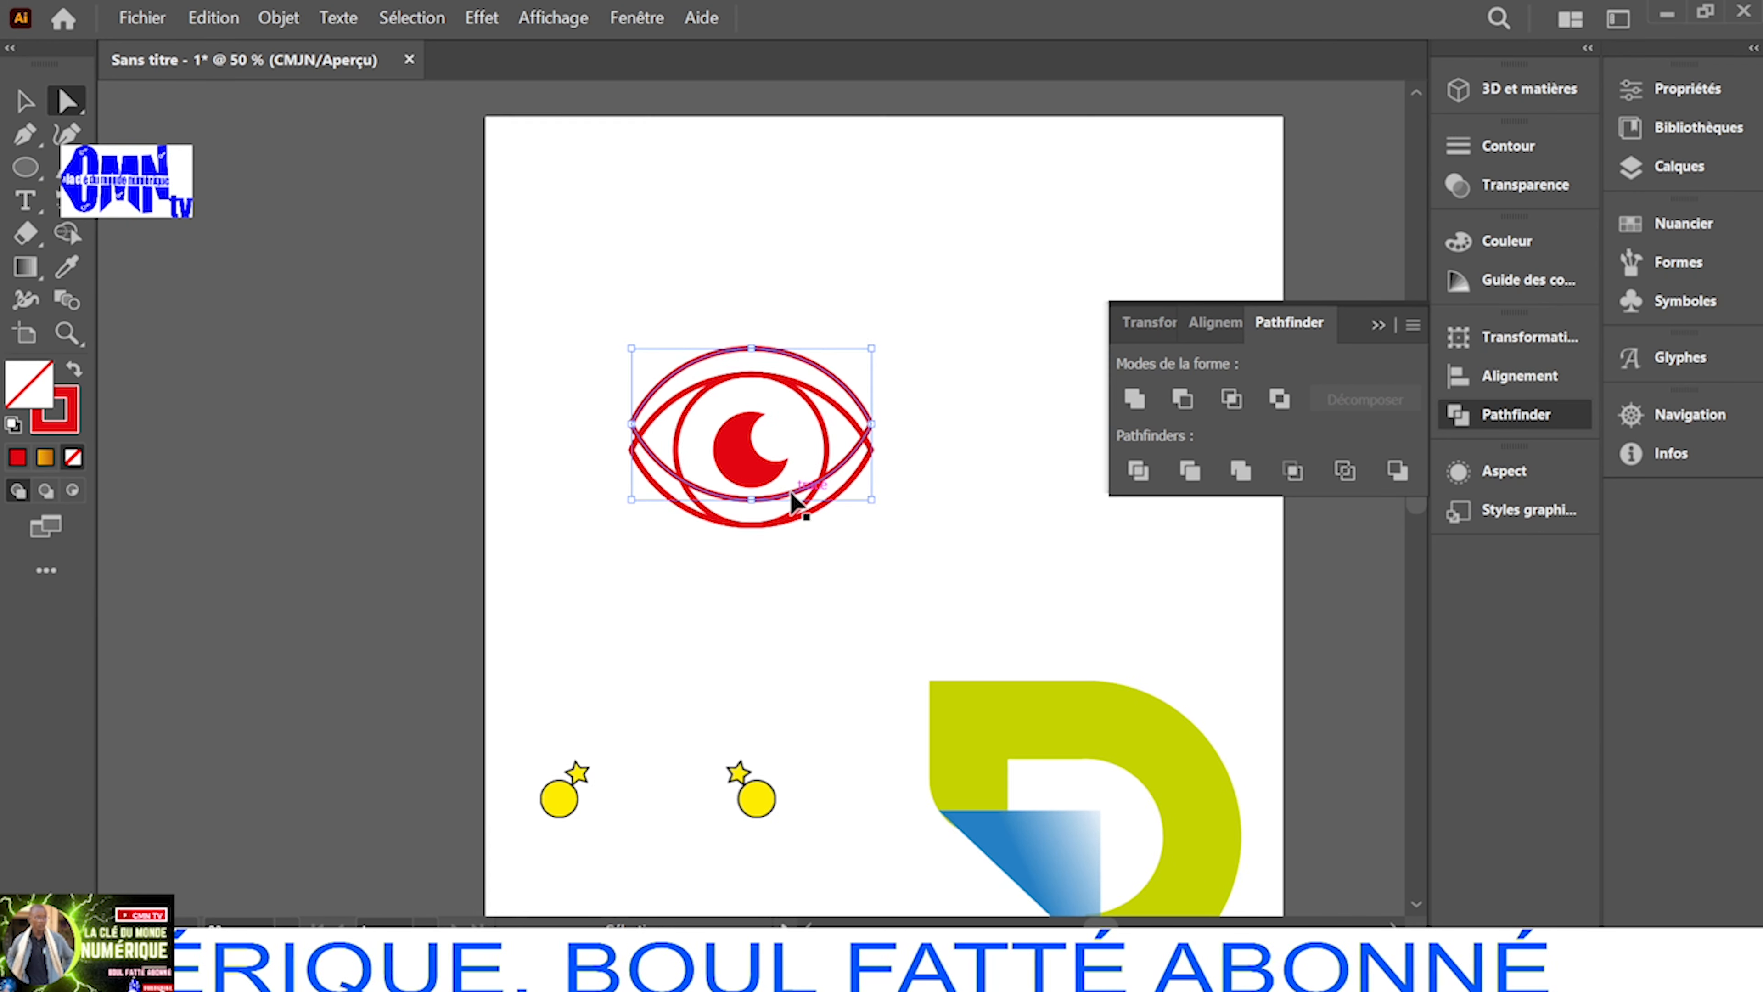
{"action": "left_click", "coordinate": [751, 497]}
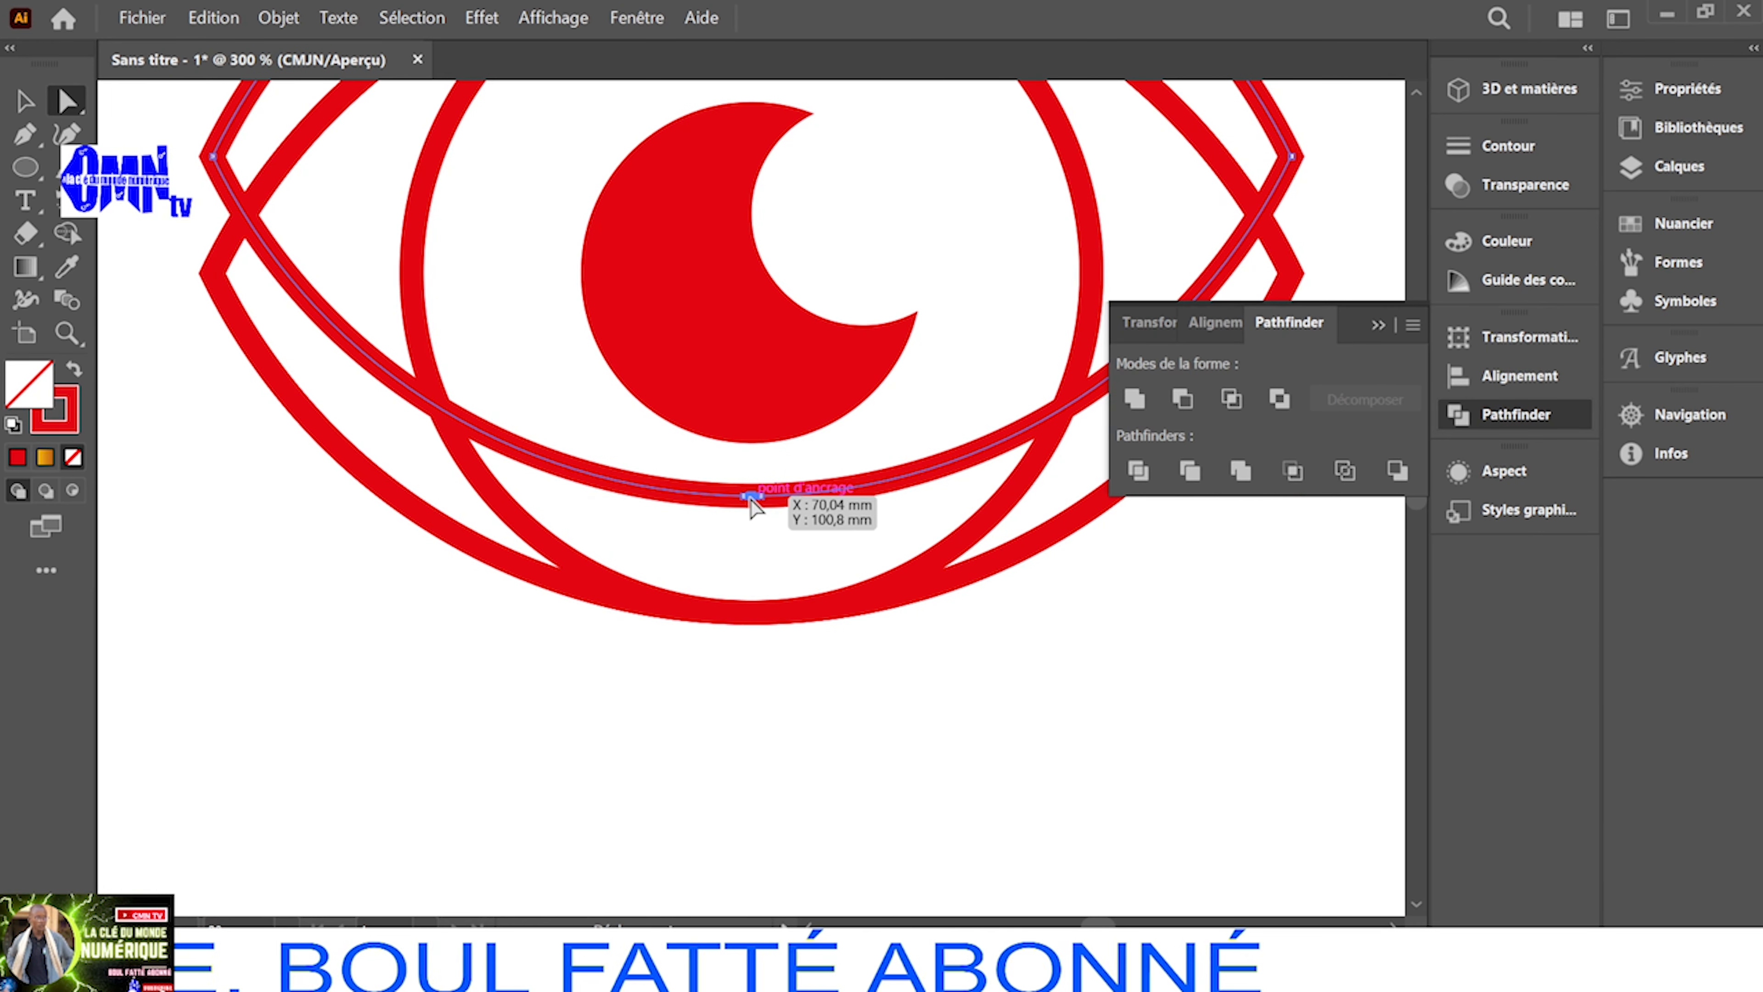
{"action": "left_click_drag", "start_coordinate": [752, 496], "coordinate": [761, 496]}
{"action": "key", "text": "Delete"}
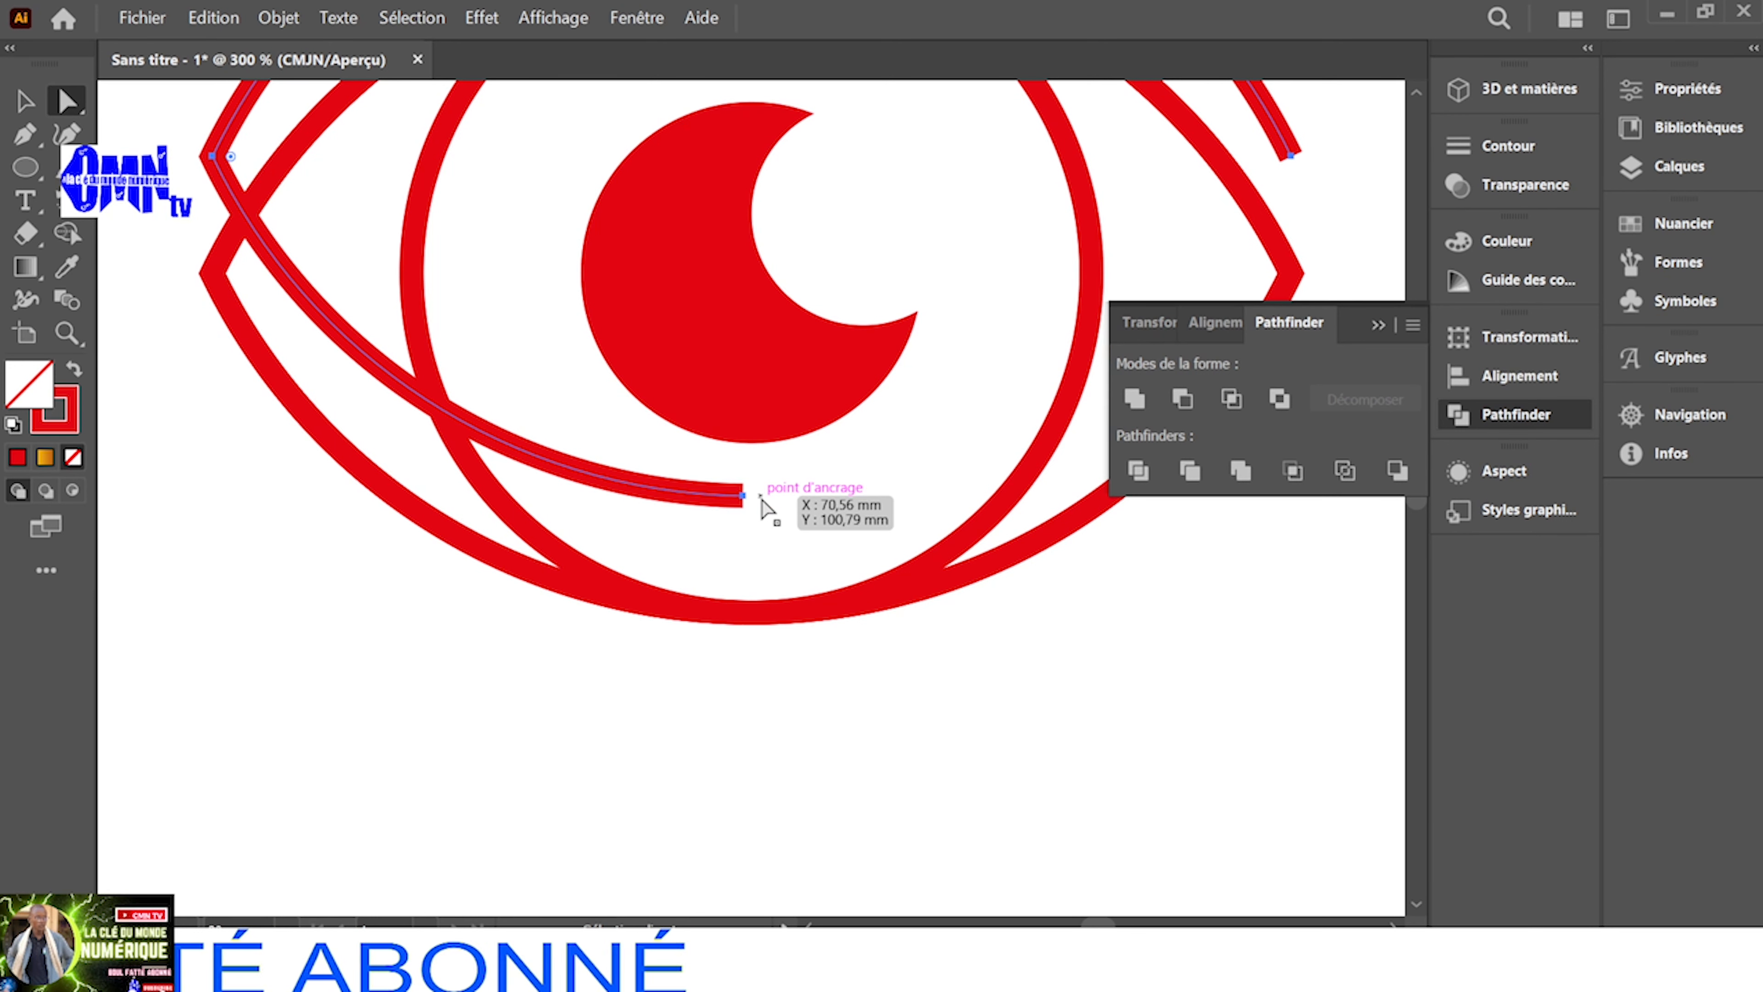
{"action": "left_click", "coordinate": [743, 496]}
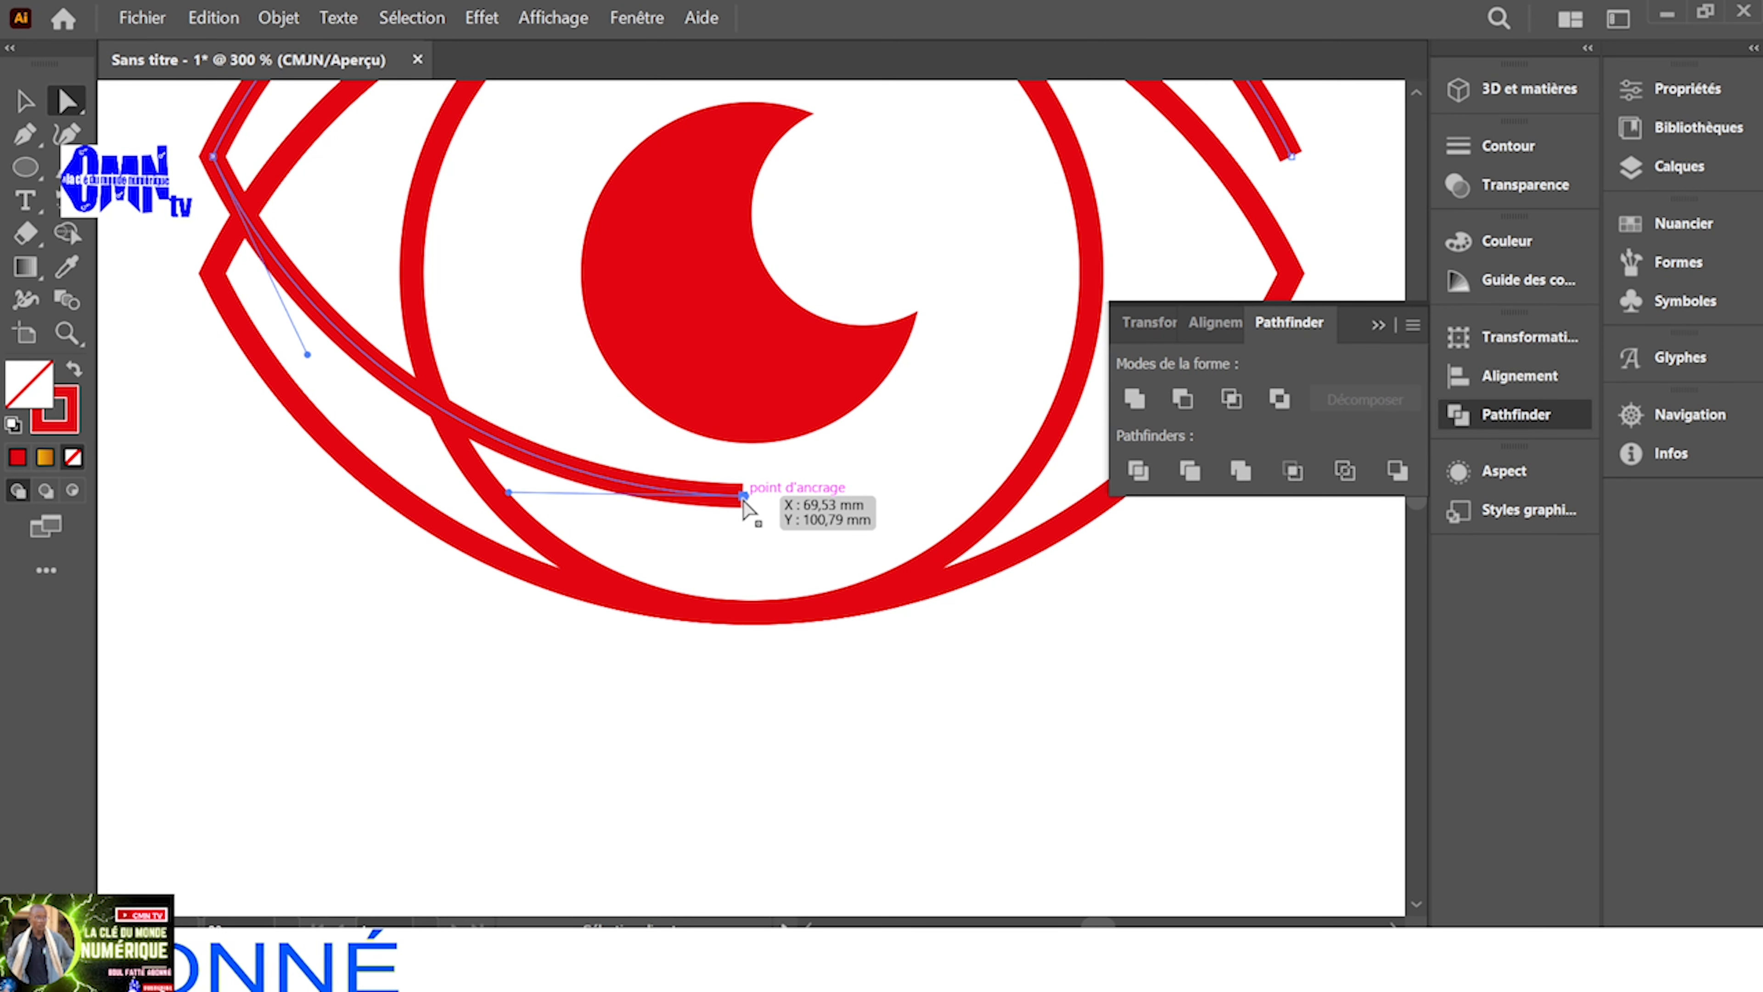
{"action": "key", "text": "Delete"}
{"action": "scroll", "coordinate": [746, 502], "scroll_direction": "up", "scroll_amount": 5}
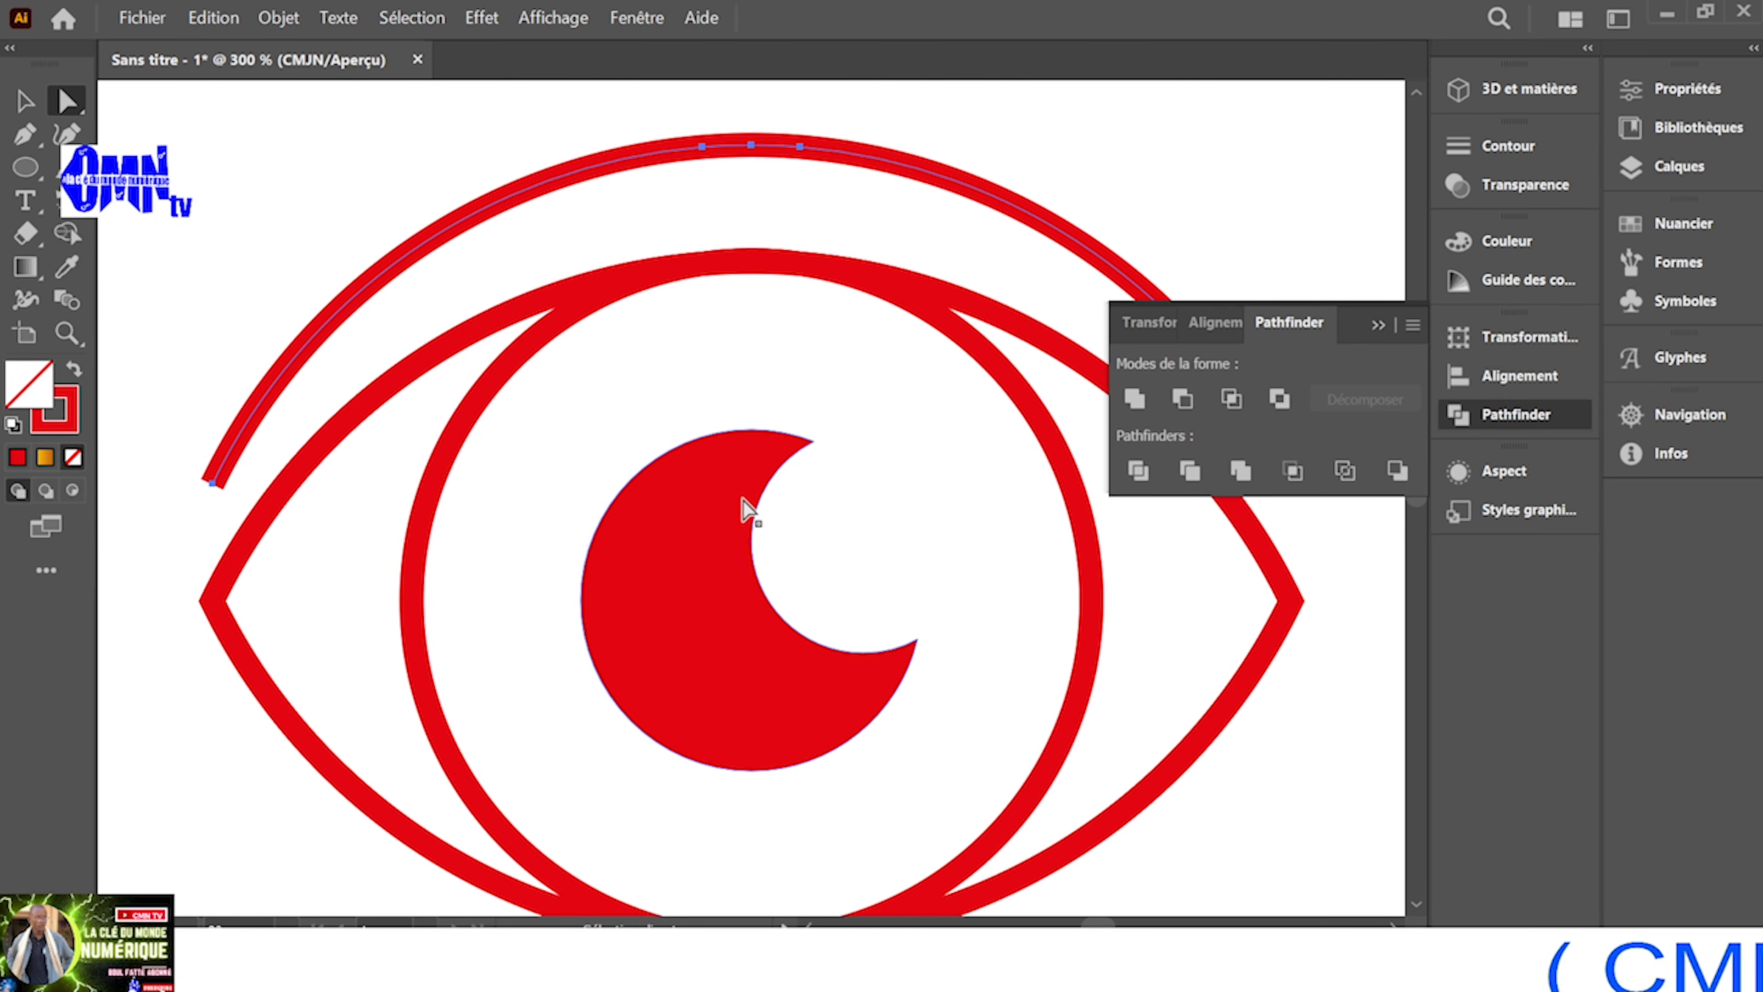
Group all the parts of the red eye, including the upper eyelid arc, into one object
{"action": "left_click", "coordinate": [25, 100]}
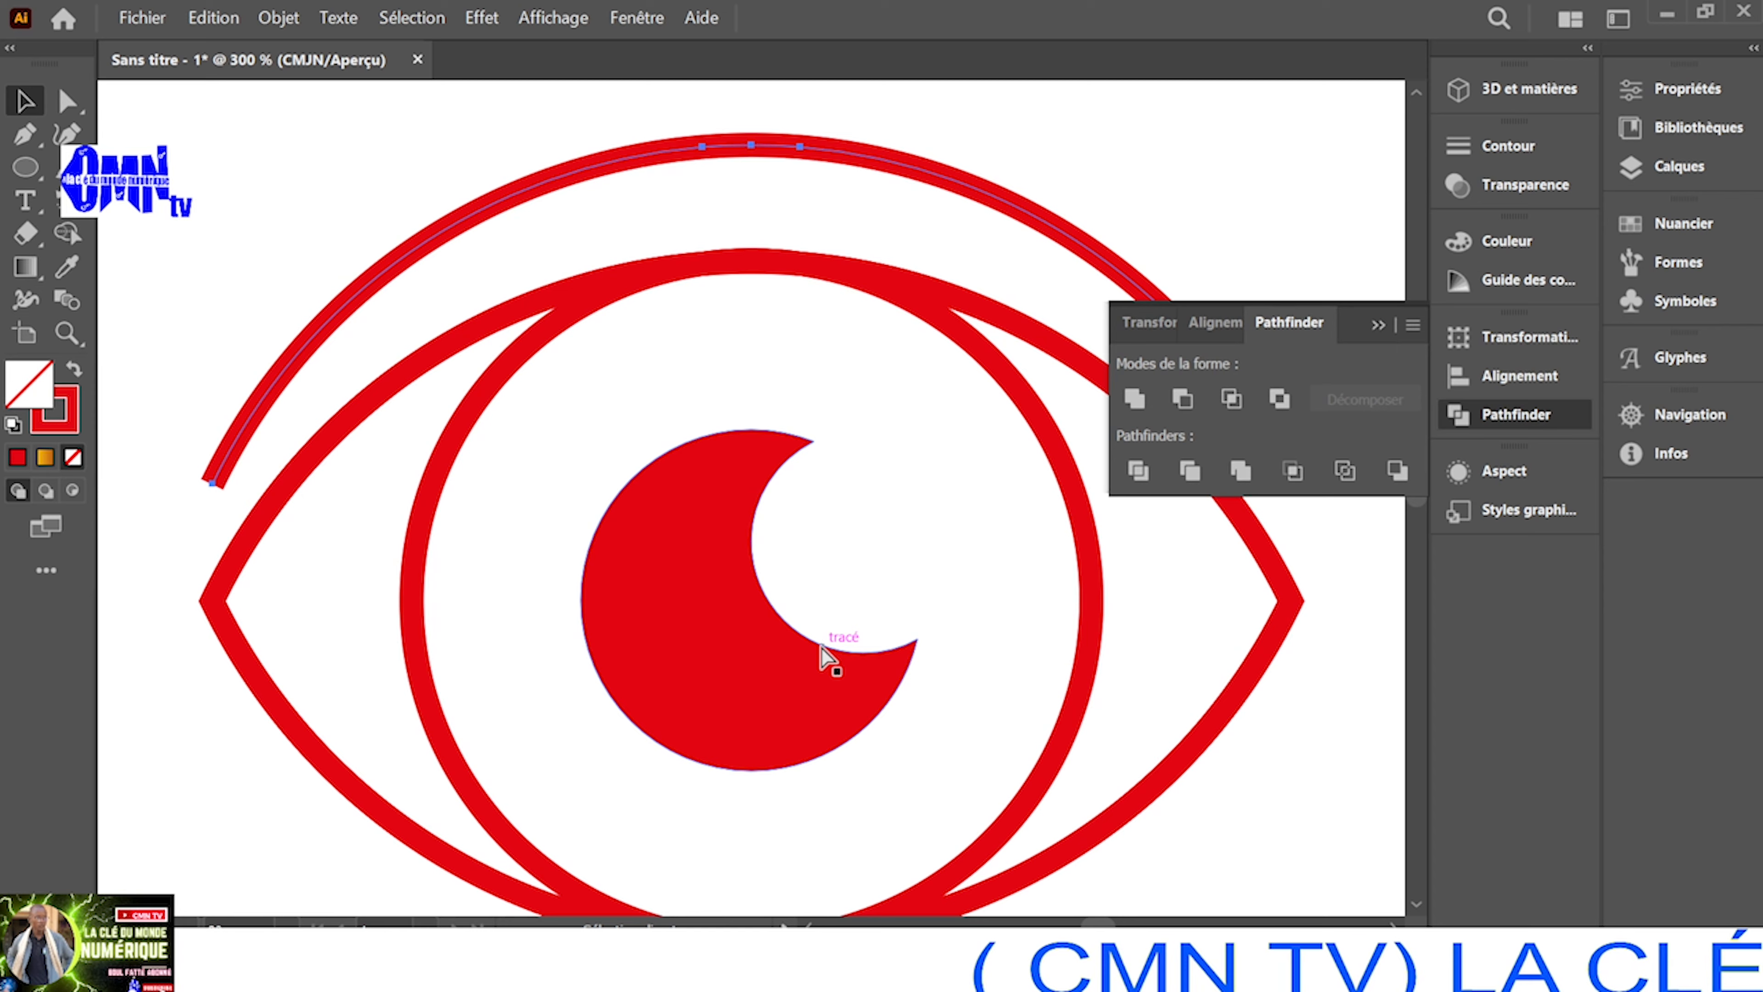
{"action": "key", "text": "ctrl+minus"}
{"action": "scroll", "coordinate": [825, 657], "scroll_direction": "down", "scroll_amount": 3}
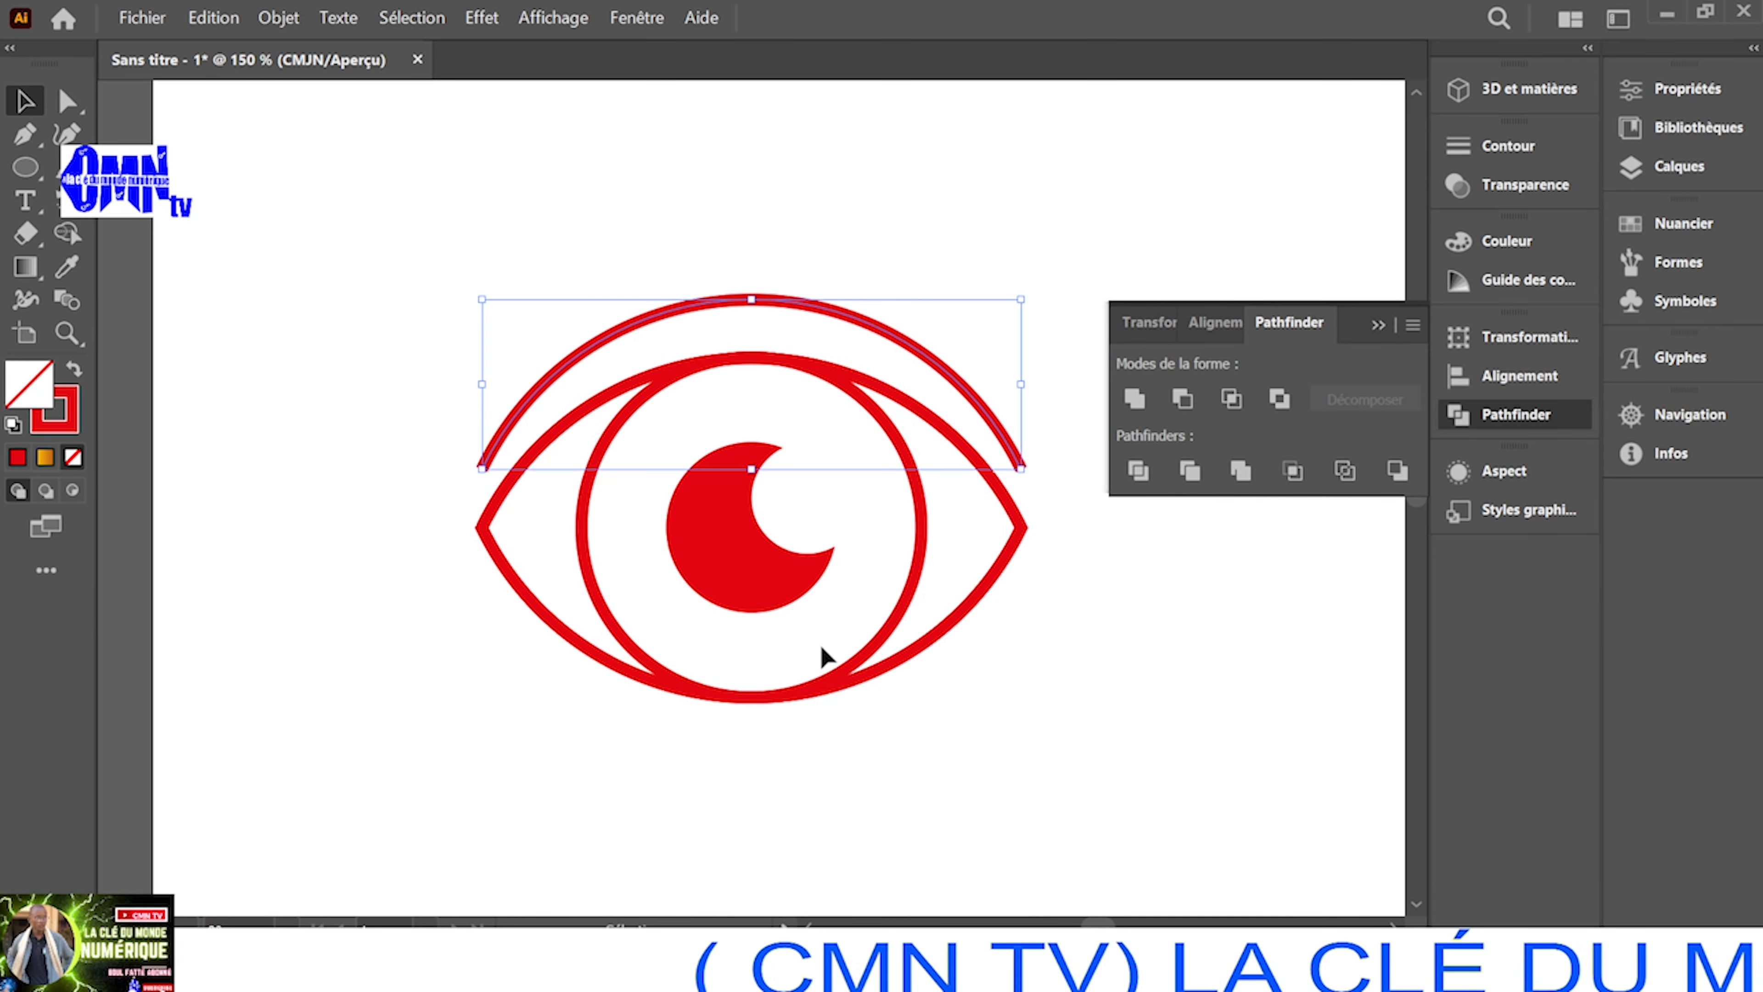
{"action": "key", "text": "ctrl+minus"}
{"action": "key", "text": "ctrl+minus"}
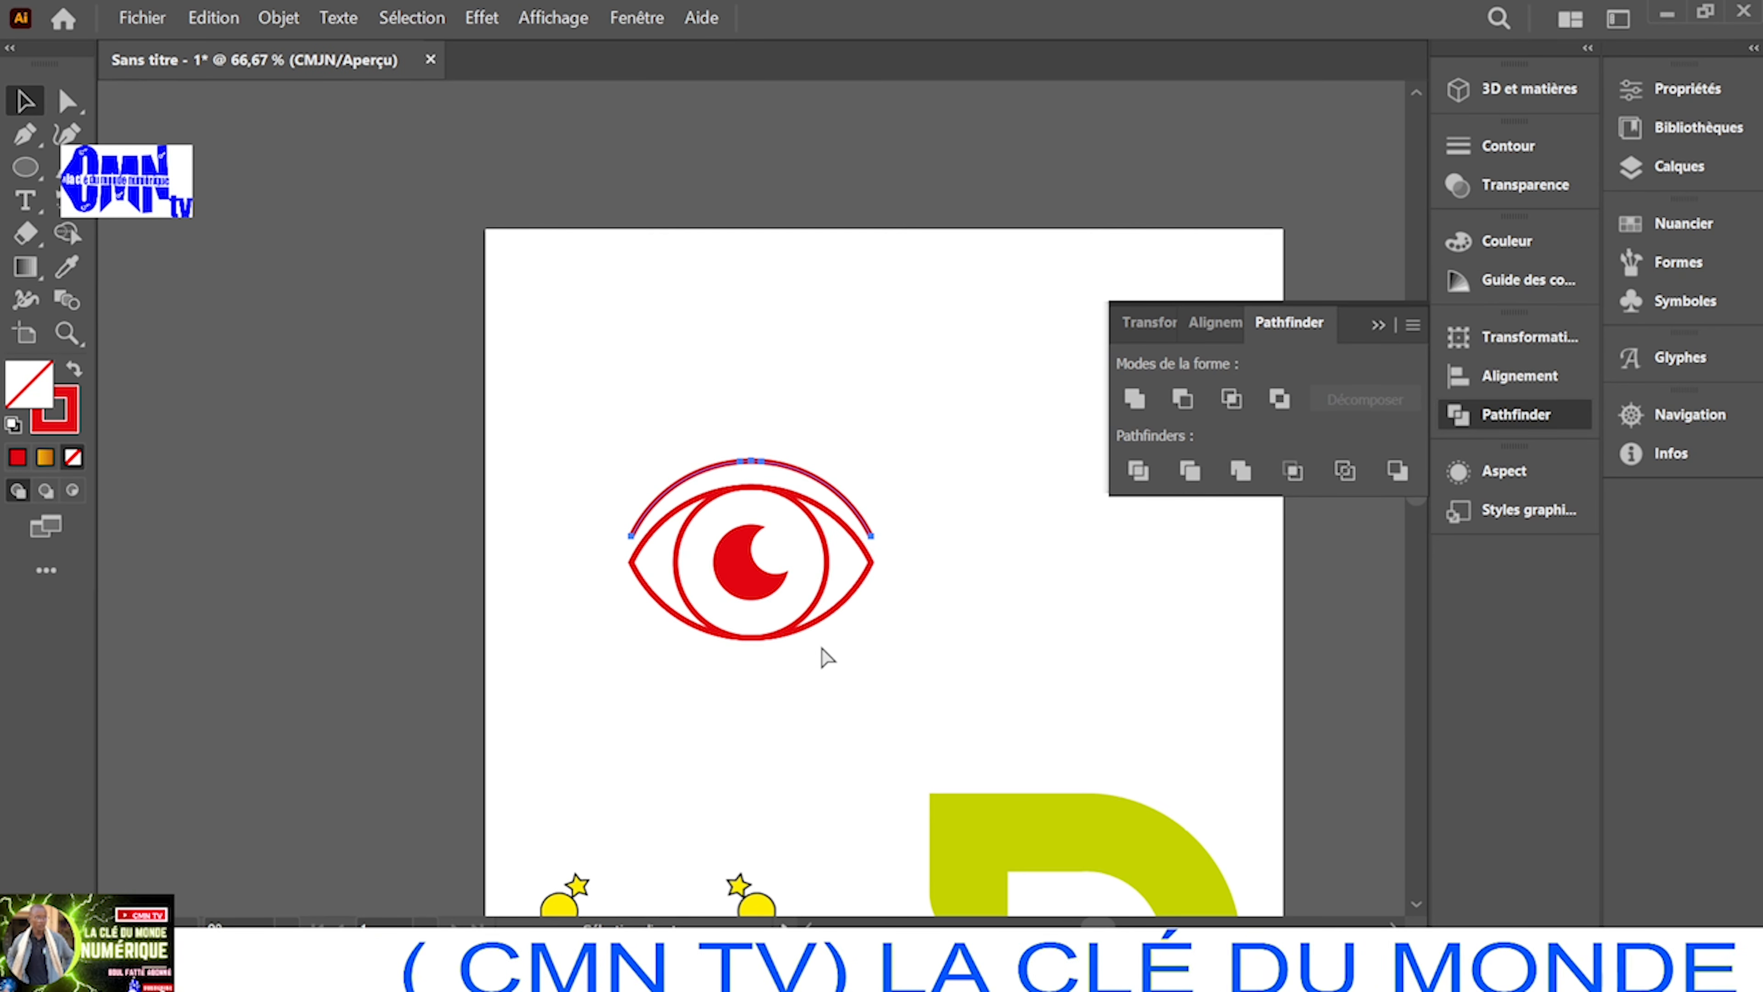
{"action": "left_click", "coordinate": [1023, 507]}
{"action": "left_click_drag", "start_coordinate": [911, 479], "coordinate": [579, 716]}
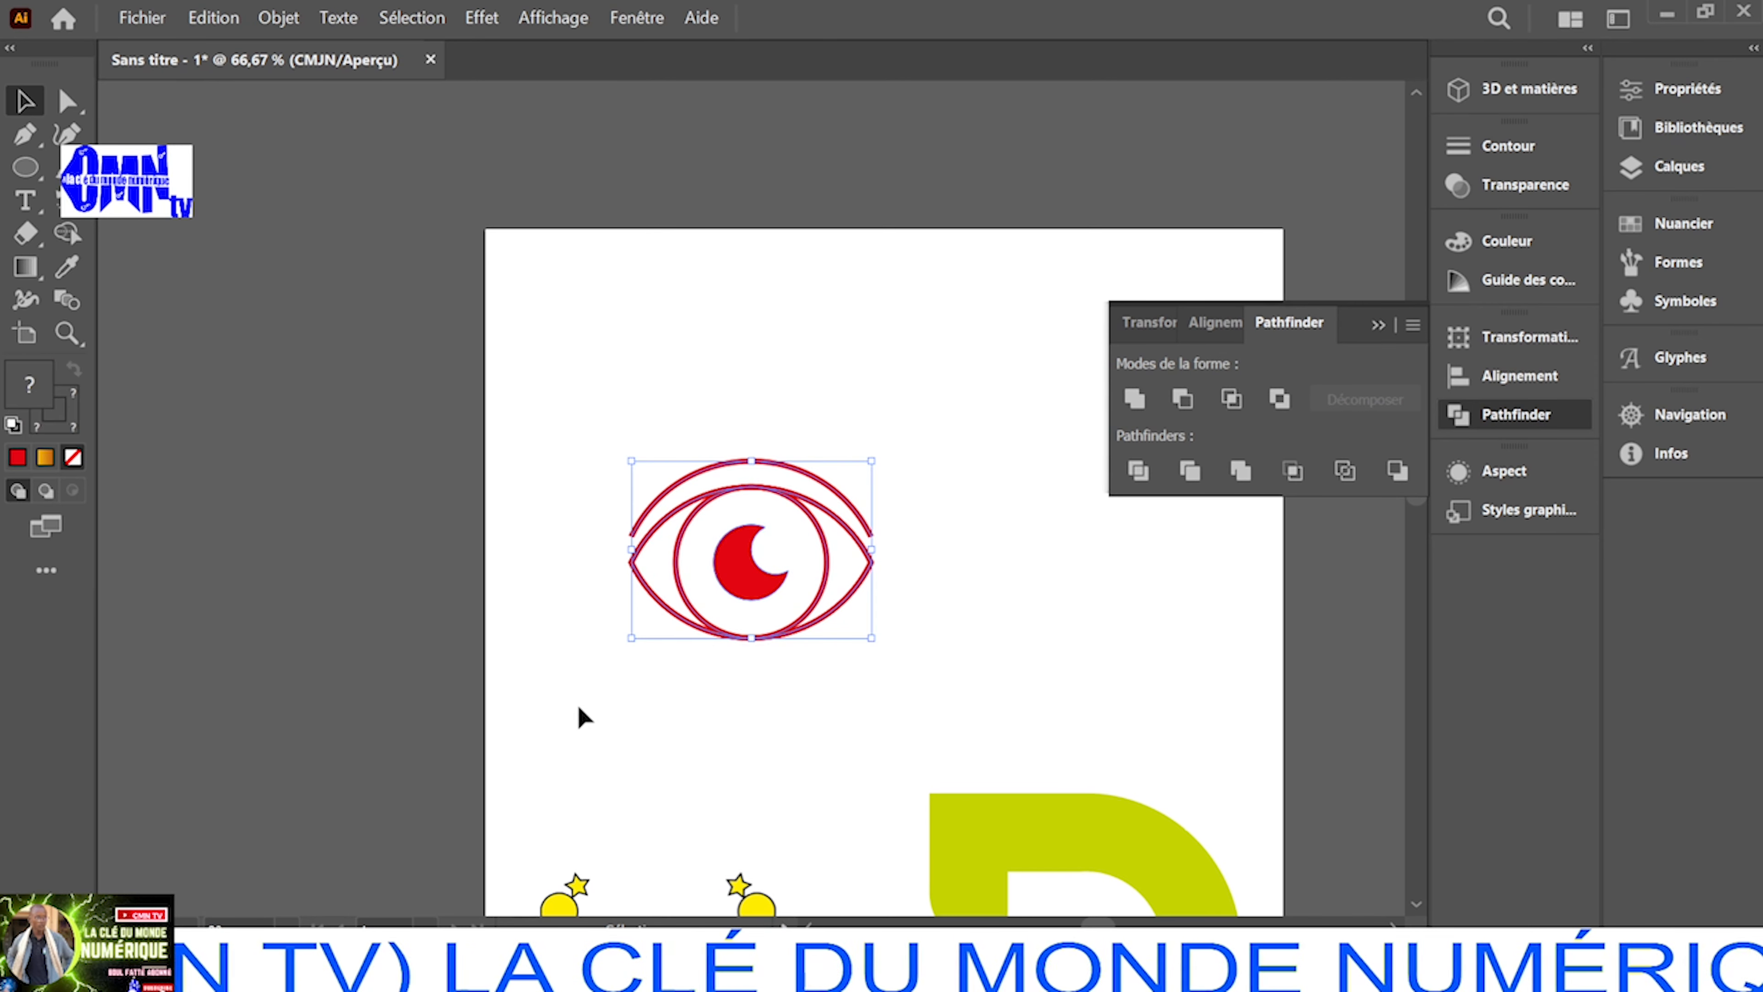
{"action": "right_click", "coordinate": [774, 582]}
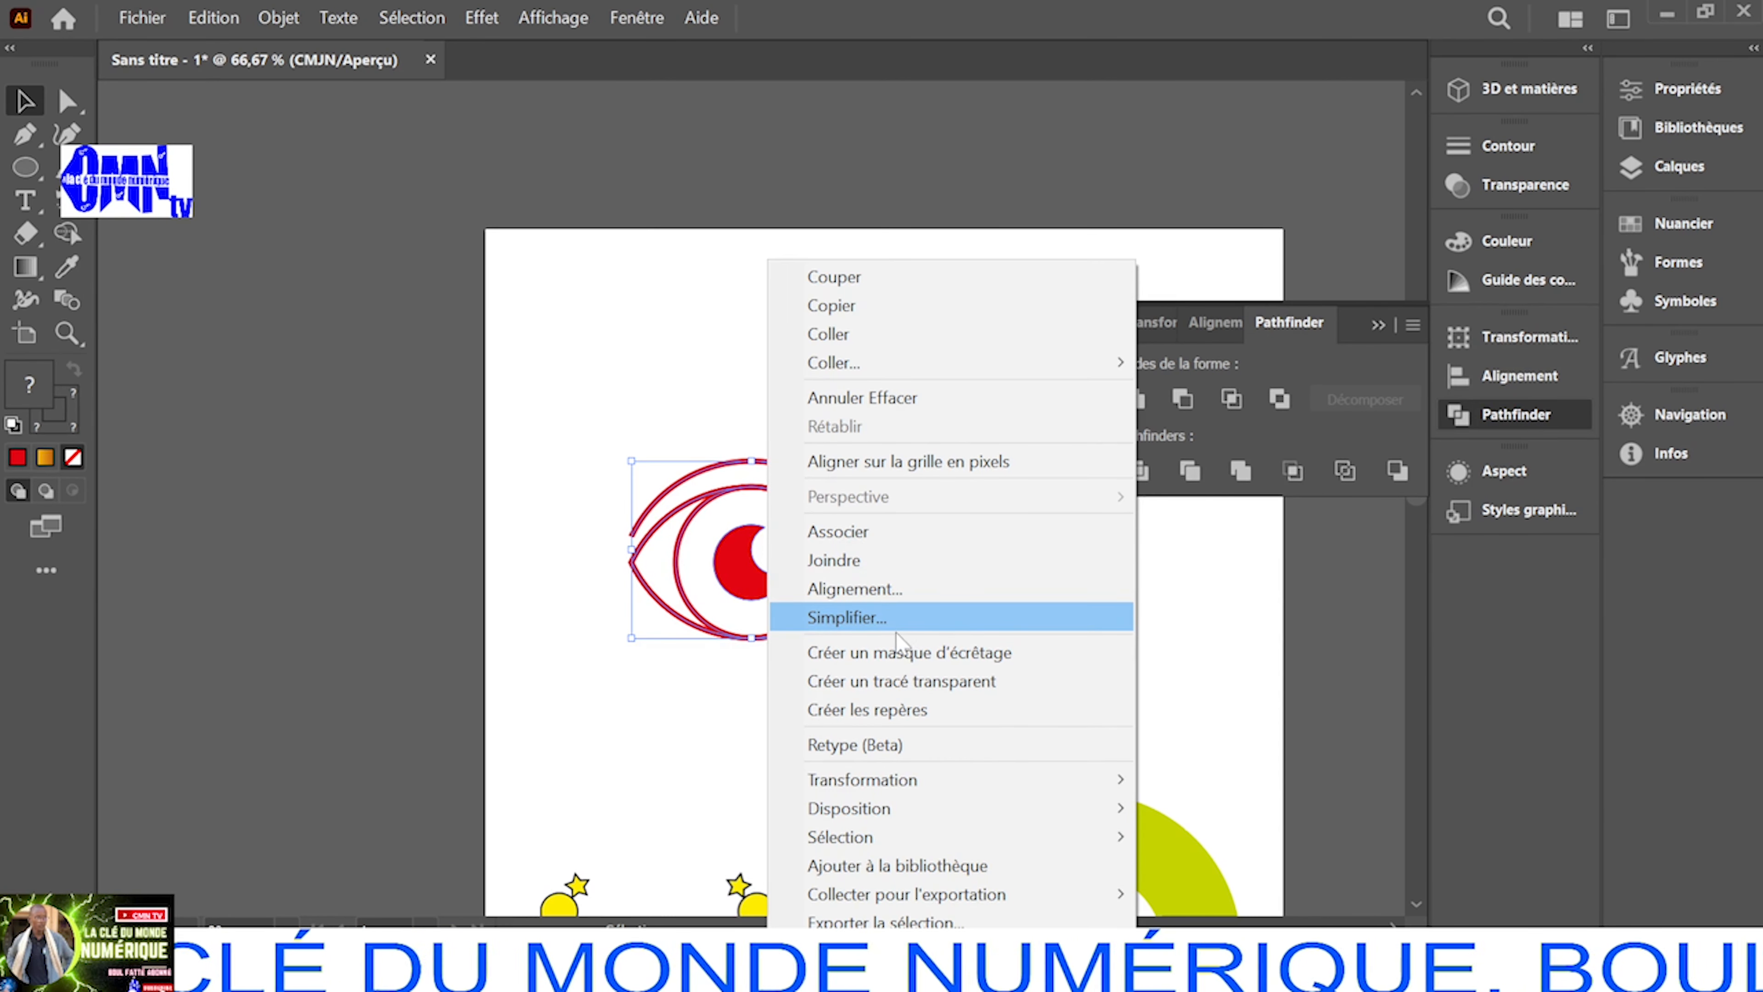
{"action": "left_click", "coordinate": [894, 538]}
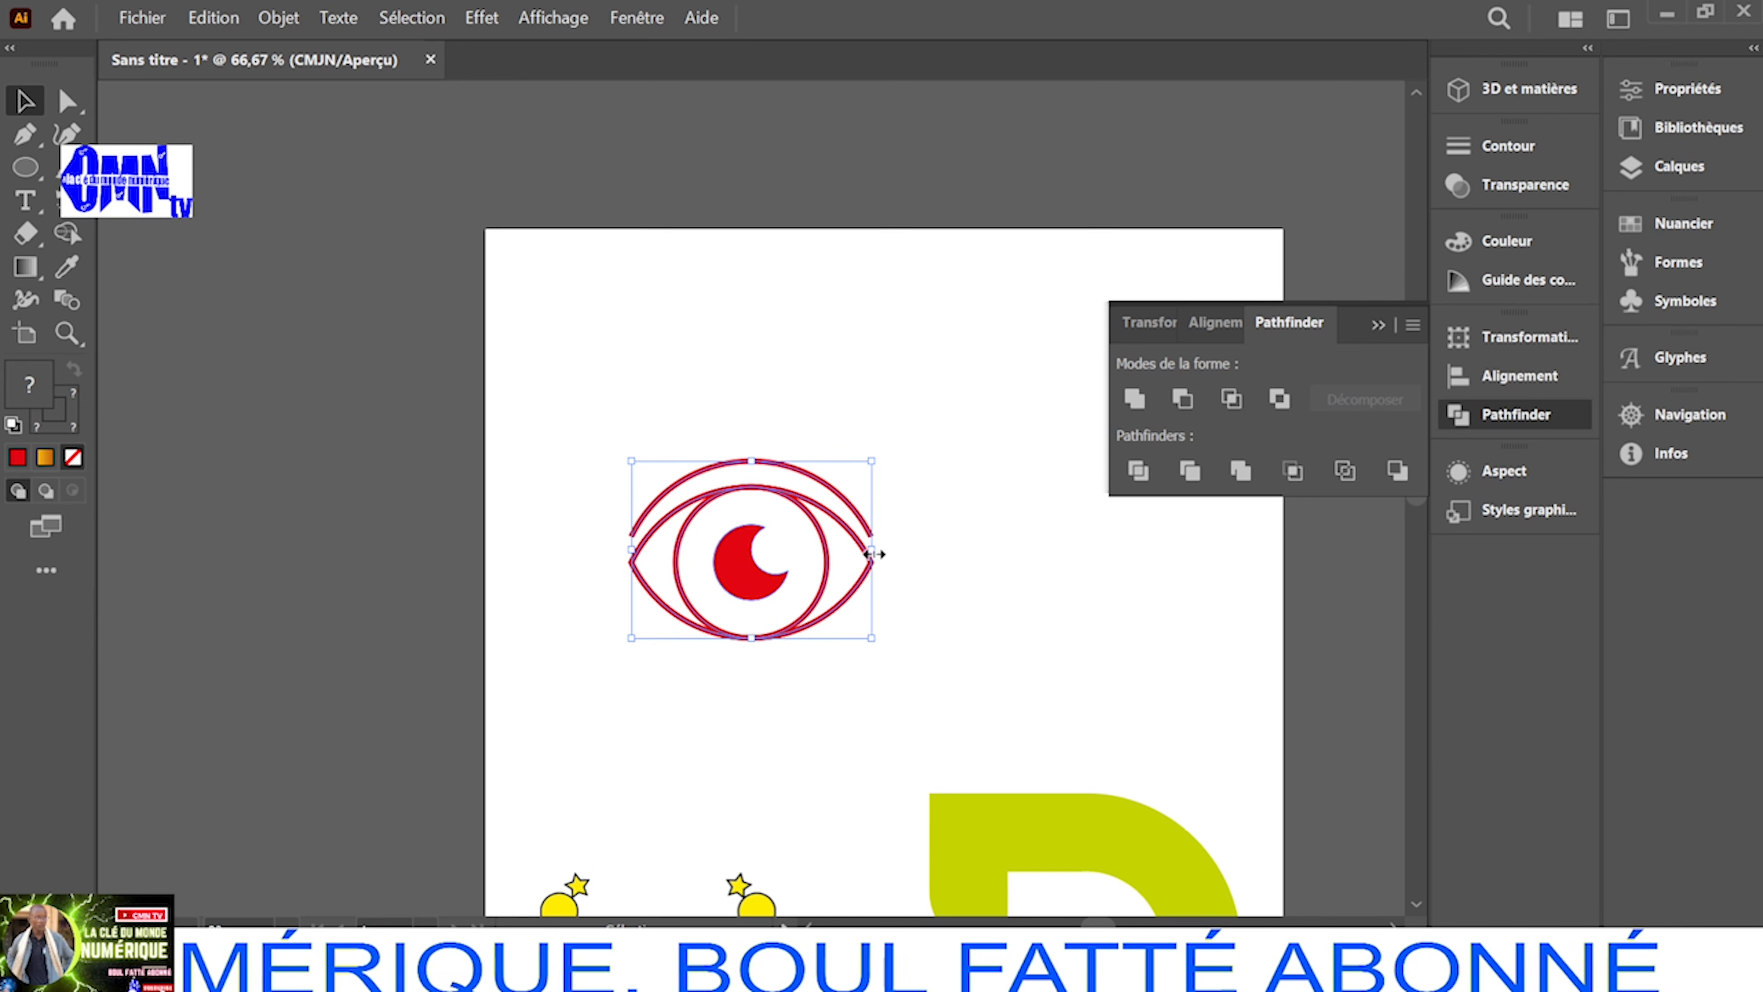
Enlarge the grouped eye, stretch it horizontally and scale it down to roughly the width of the eye near the page bottom
{"action": "left_click_drag", "start_coordinate": [873, 554], "coordinate": [925, 555]}
{"action": "key", "text": "ctrl"}
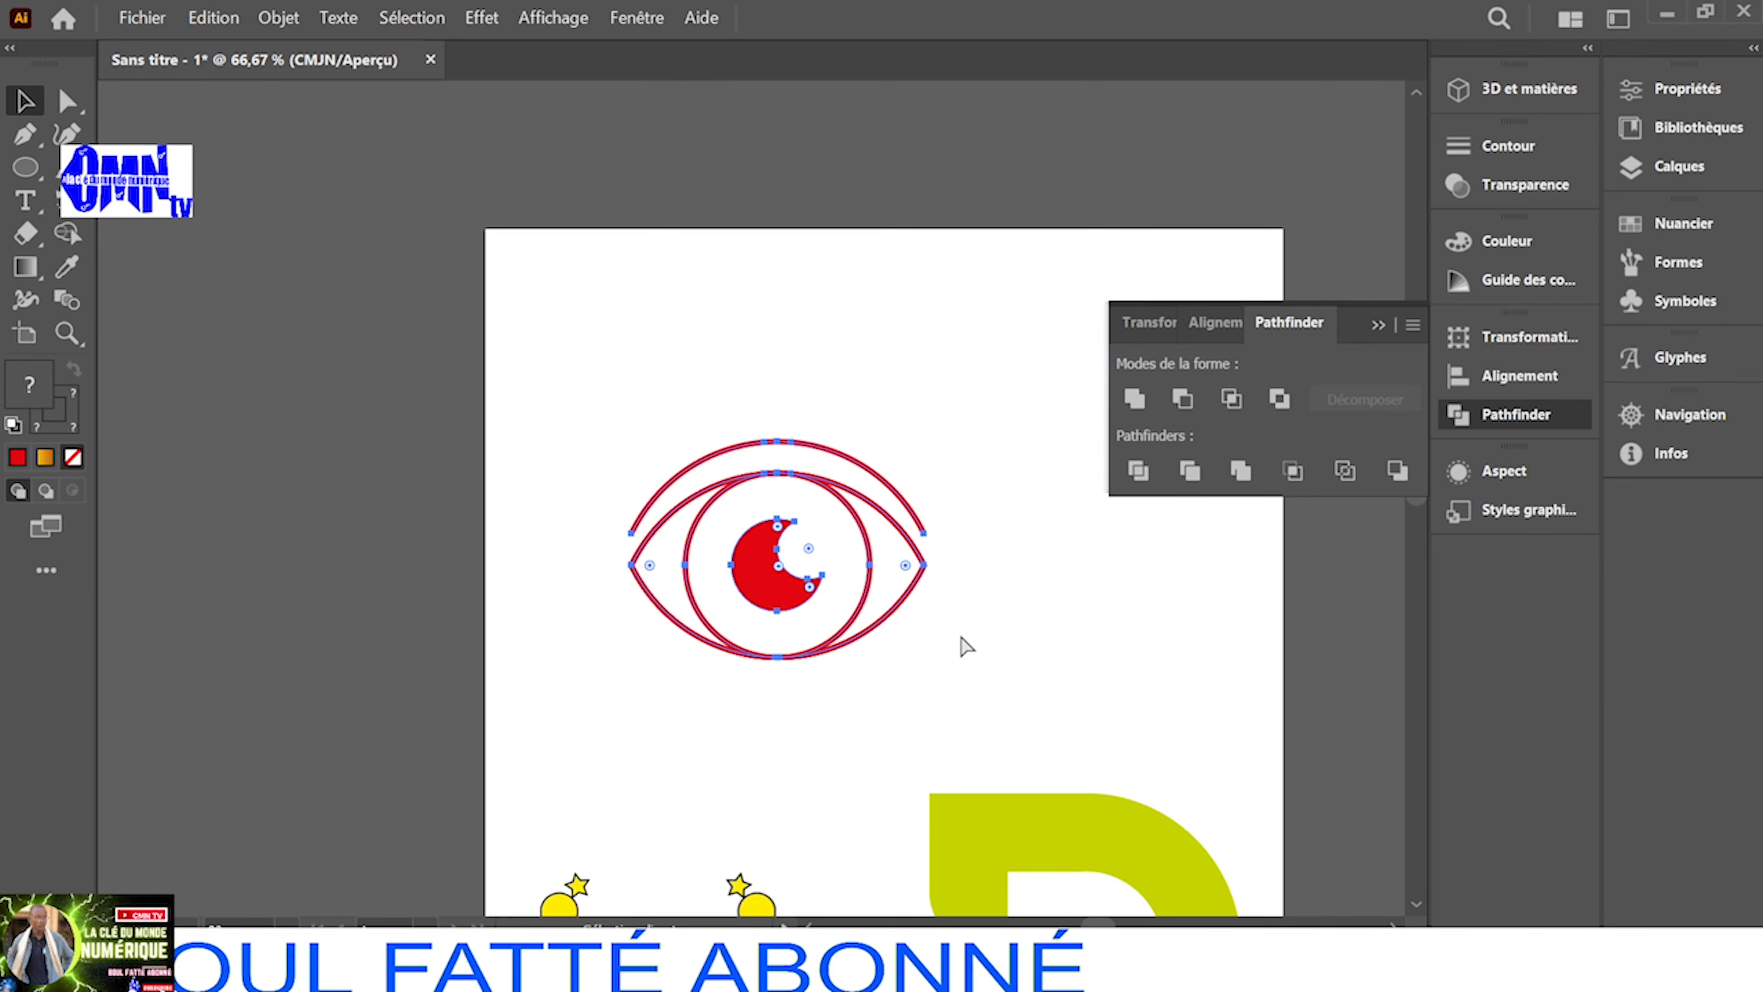
{"action": "key", "text": "ctrl+minus"}
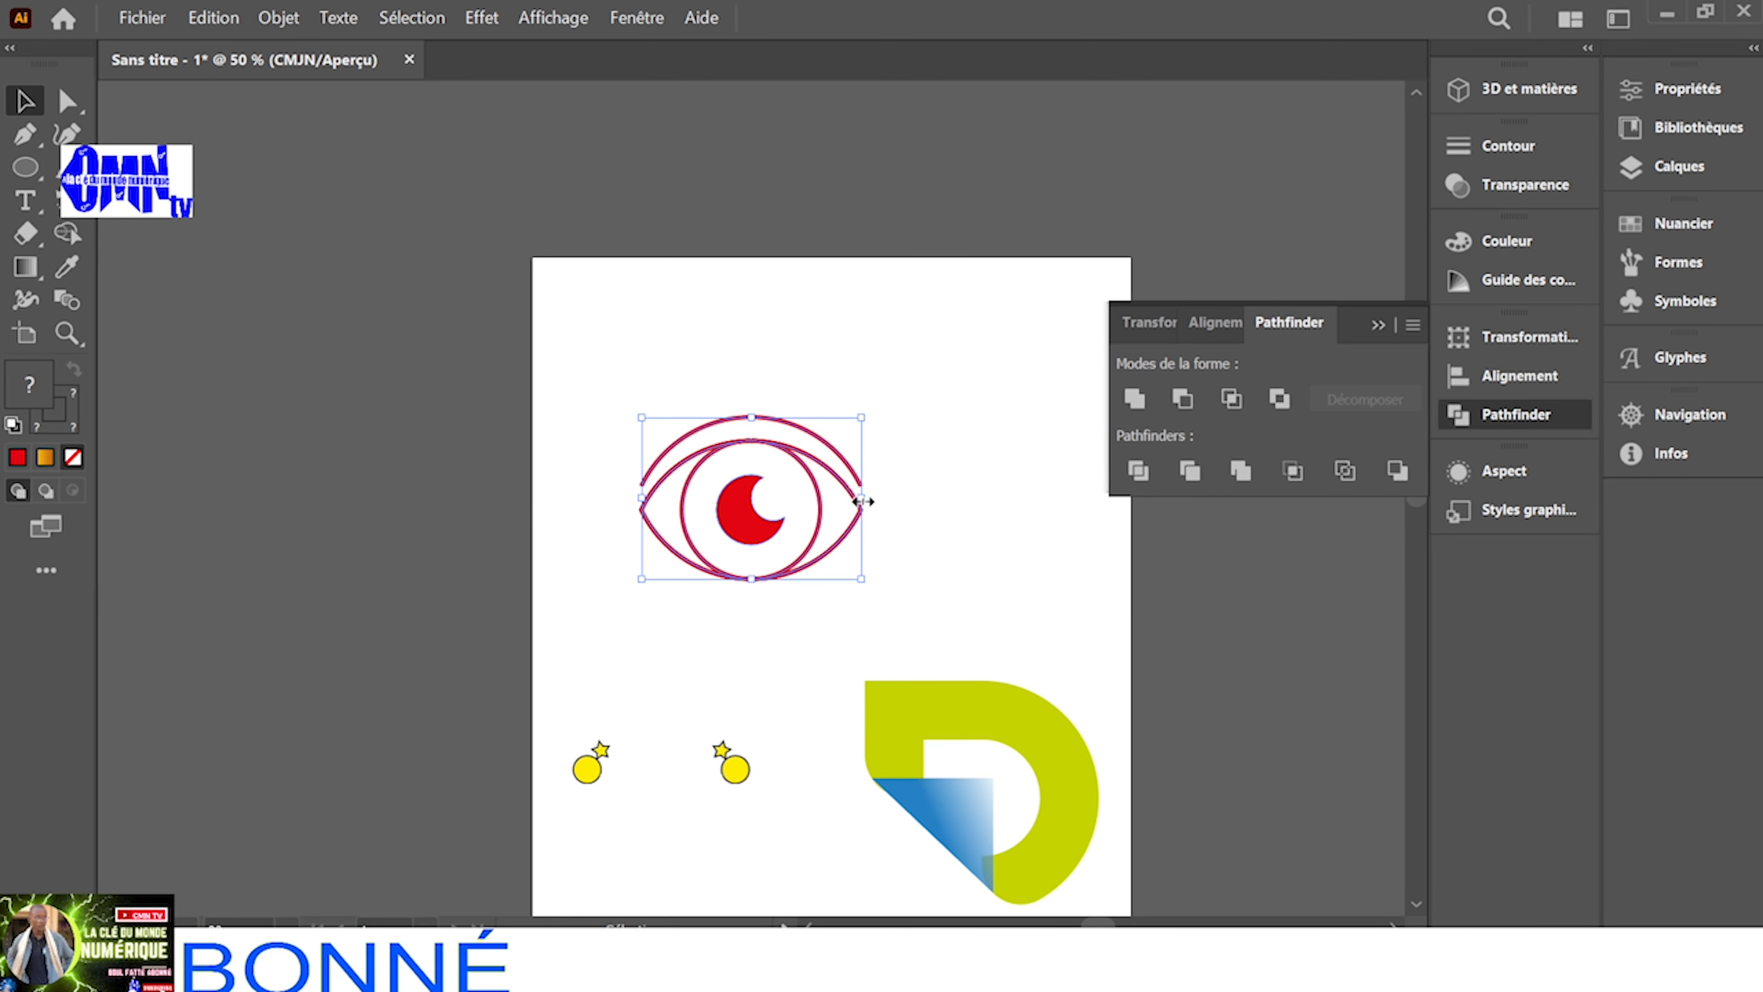
{"action": "left_click_drag", "start_coordinate": [862, 501], "coordinate": [922, 499]}
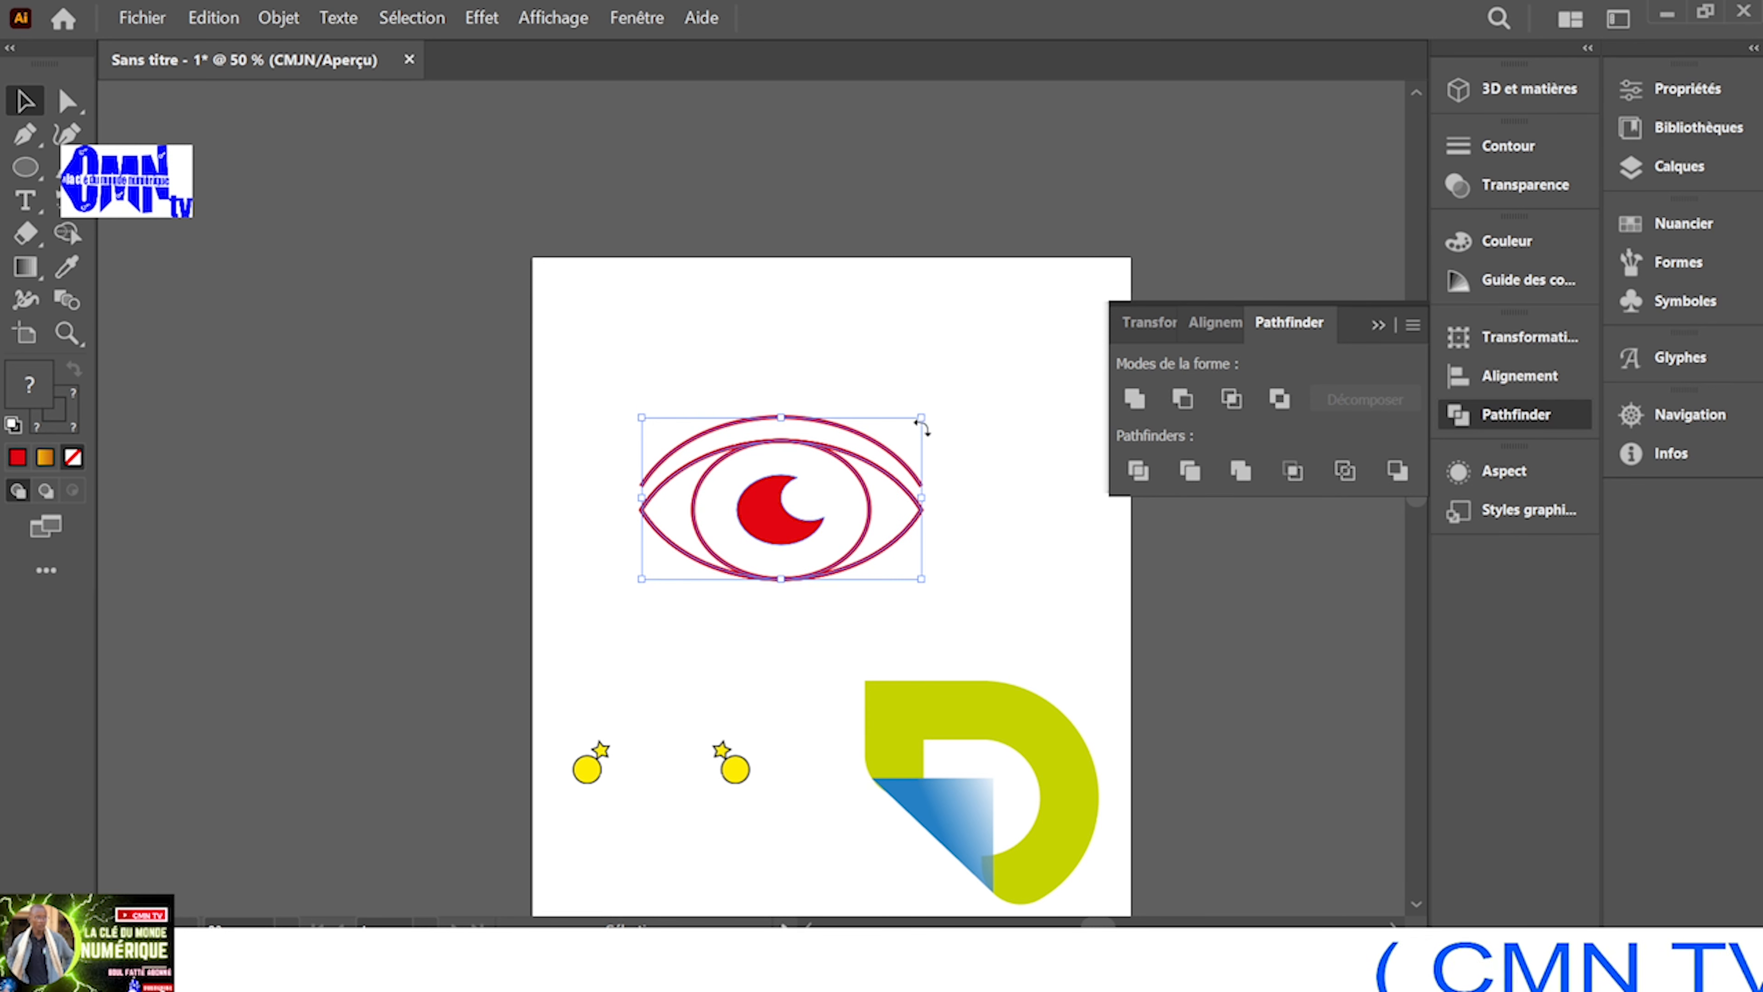
{"action": "left_click_drag", "start_coordinate": [925, 420], "coordinate": [848, 475]}
{"action": "left_click", "coordinate": [1014, 591]}
{"action": "scroll", "coordinate": [1013, 591], "scroll_direction": "down", "scroll_amount": 5}
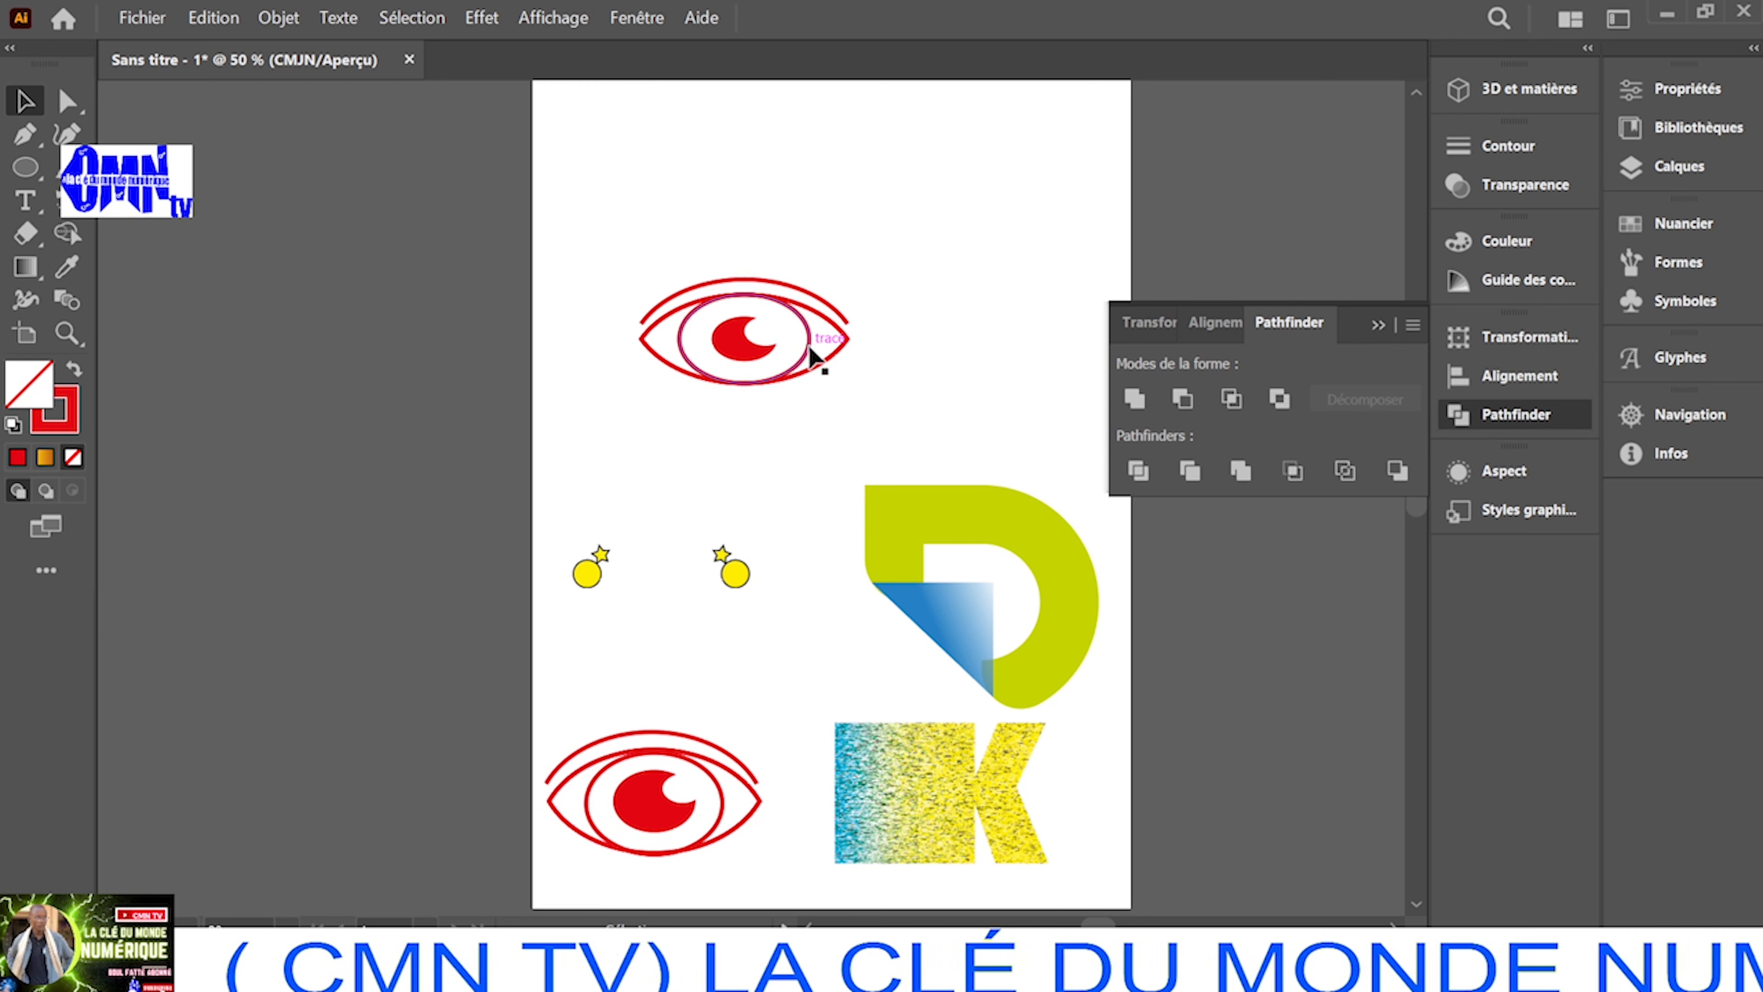
Move the grouped eye just above the two yellow circles with stars and leave everything deselected
{"action": "left_click_drag", "start_coordinate": [811, 351], "coordinate": [712, 474]}
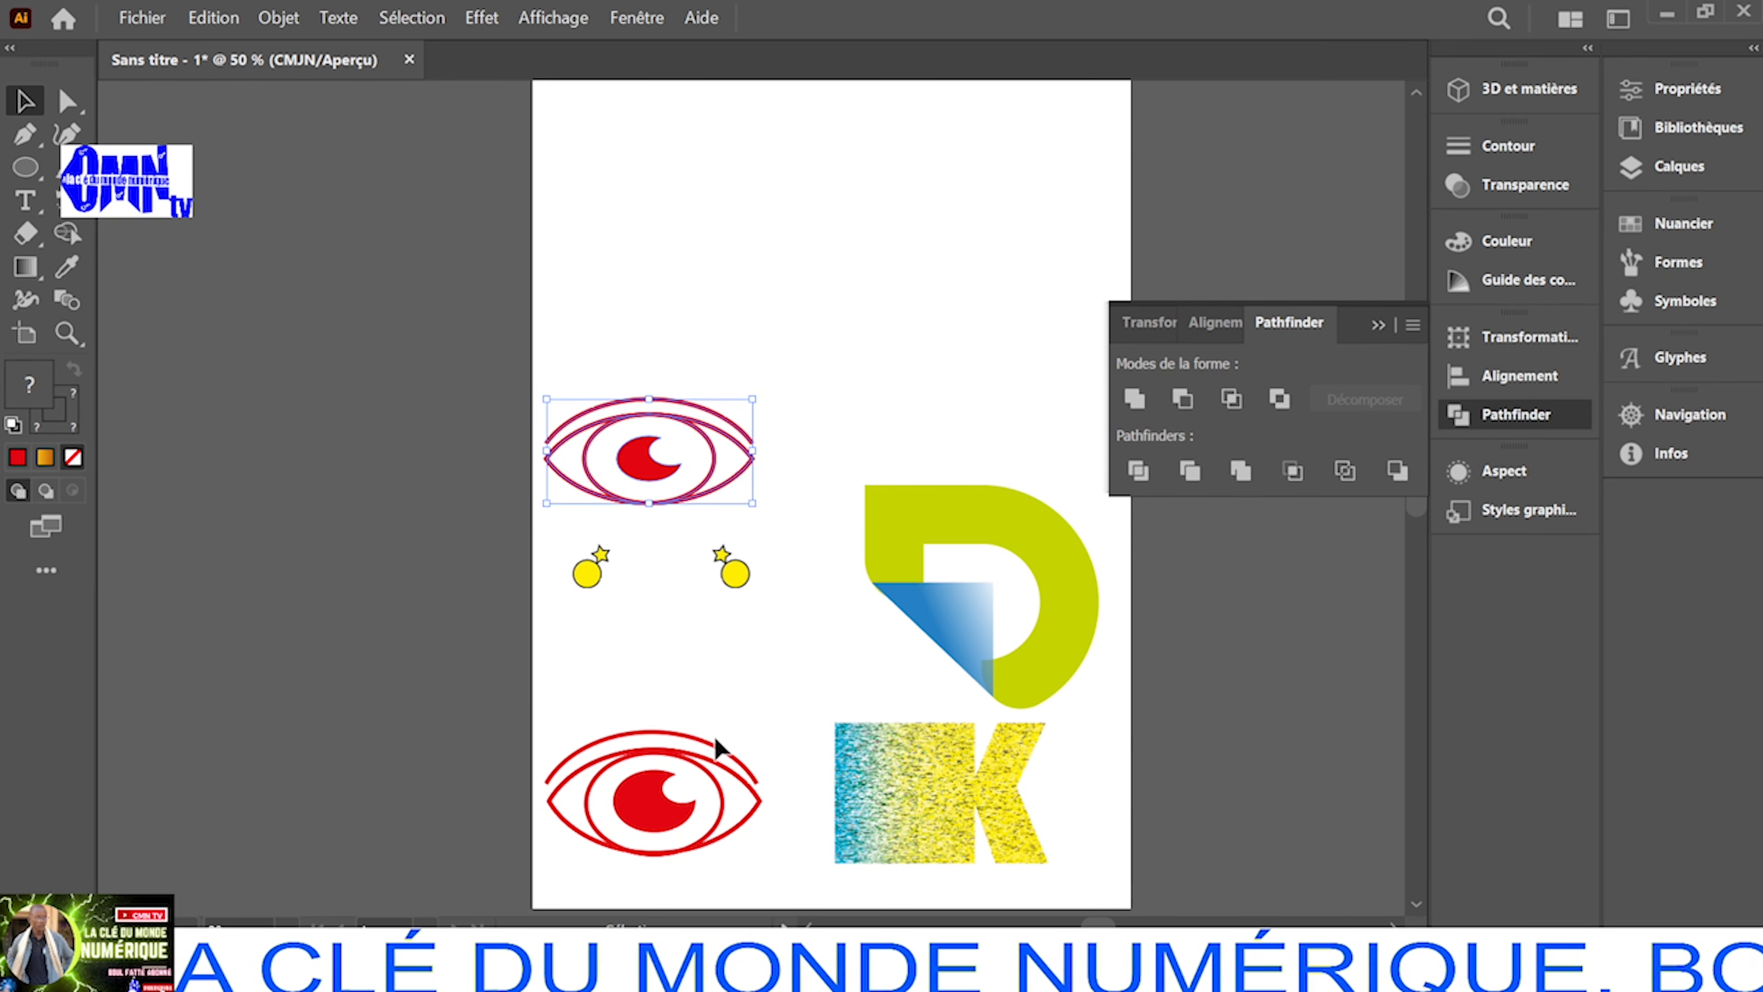
{"action": "left_click", "coordinate": [645, 830]}
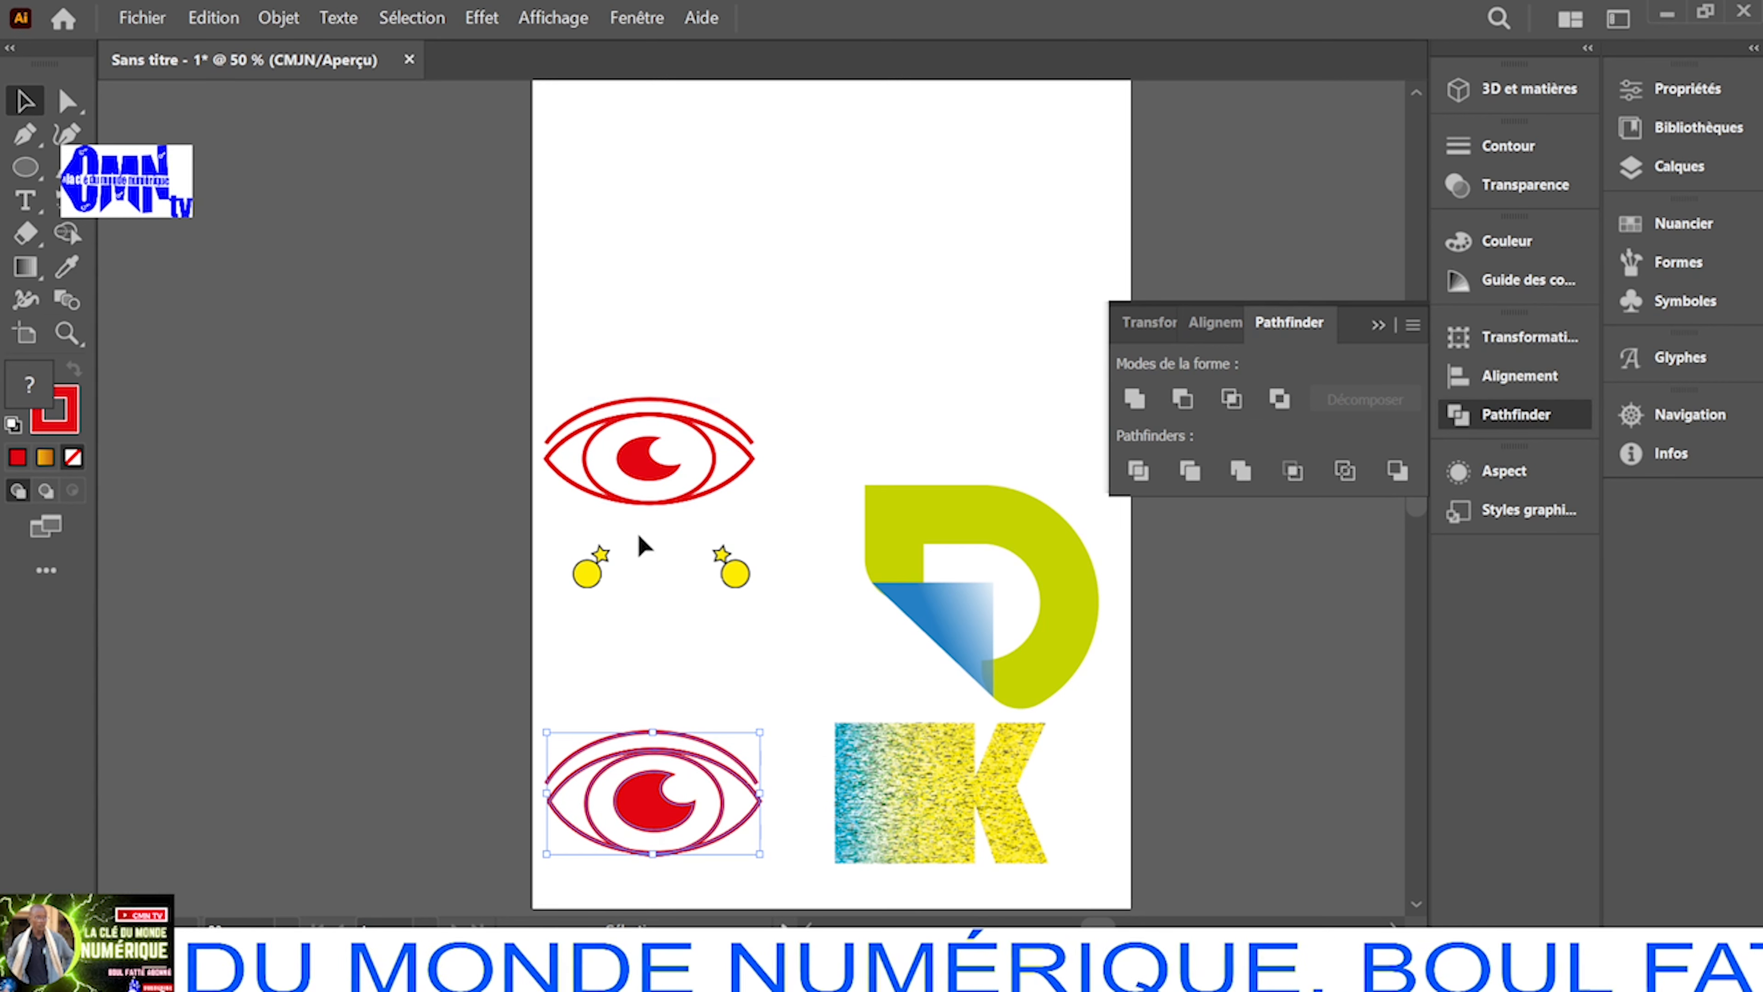
{"action": "left_click_drag", "start_coordinate": [641, 471], "coordinate": [640, 452]}
{"action": "left_click", "coordinate": [921, 743]}
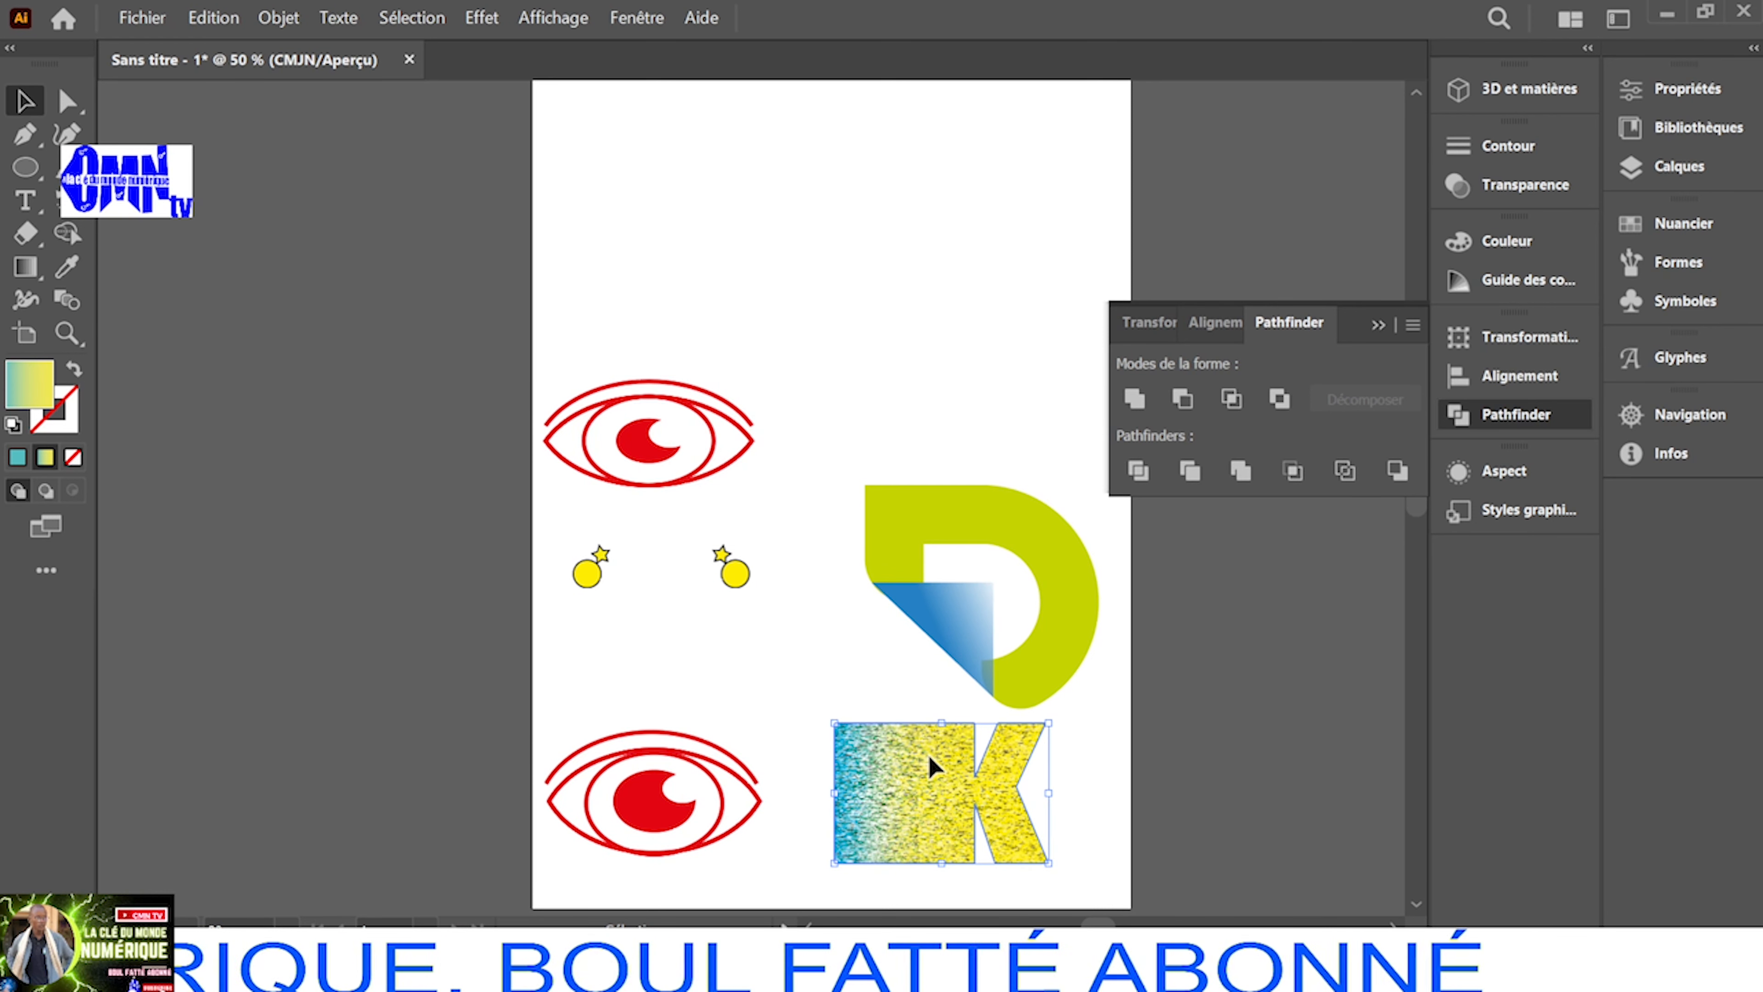
{"action": "left_click", "coordinate": [776, 709]}
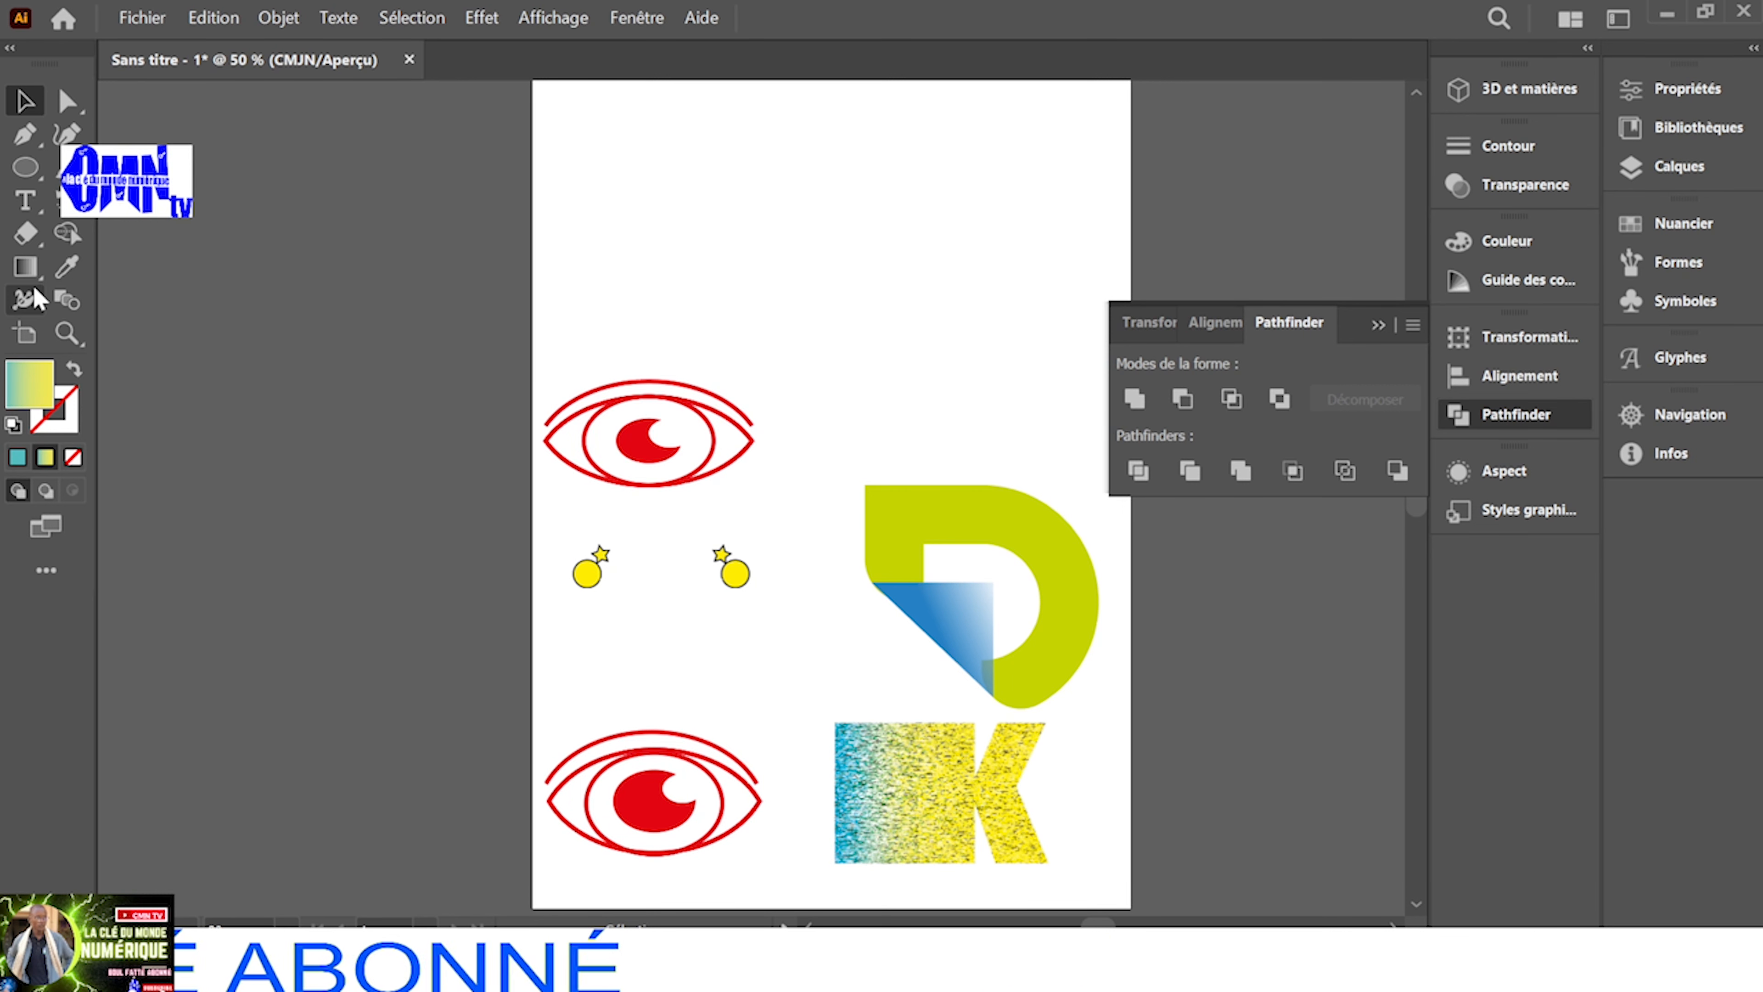
Add a text object containing the letter N in the empty area above the eye
{"action": "left_click", "coordinate": [25, 201]}
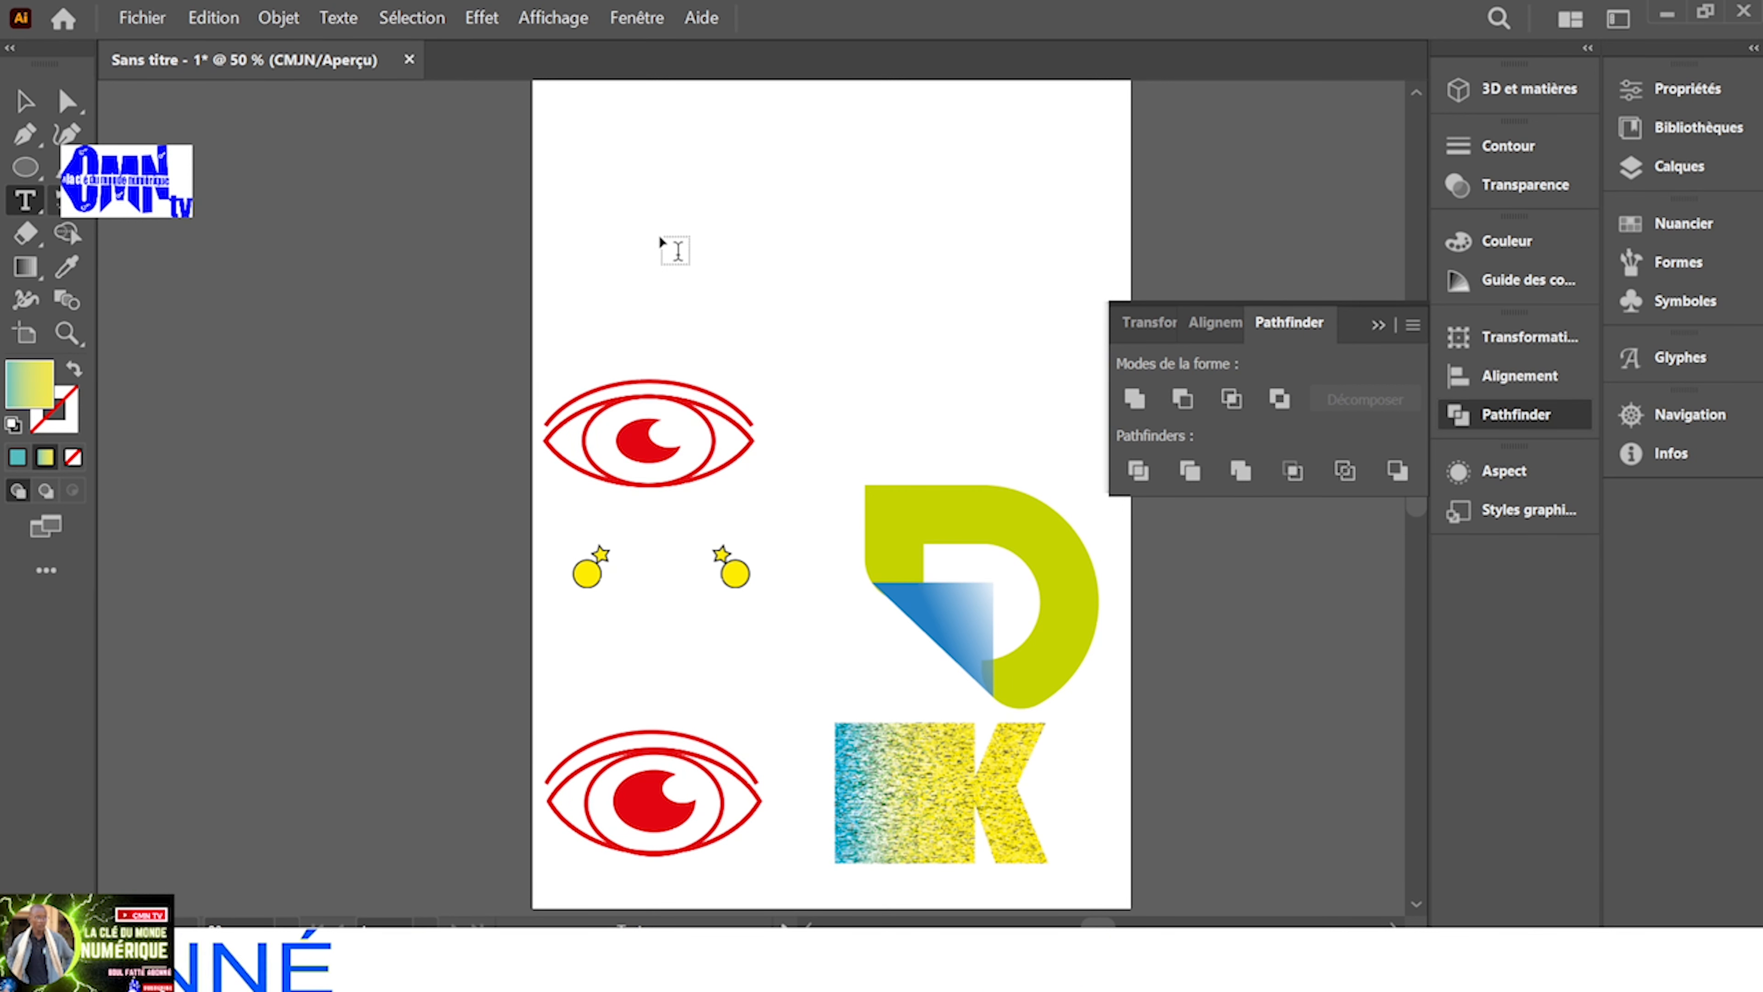
{"action": "left_click", "coordinate": [622, 214]}
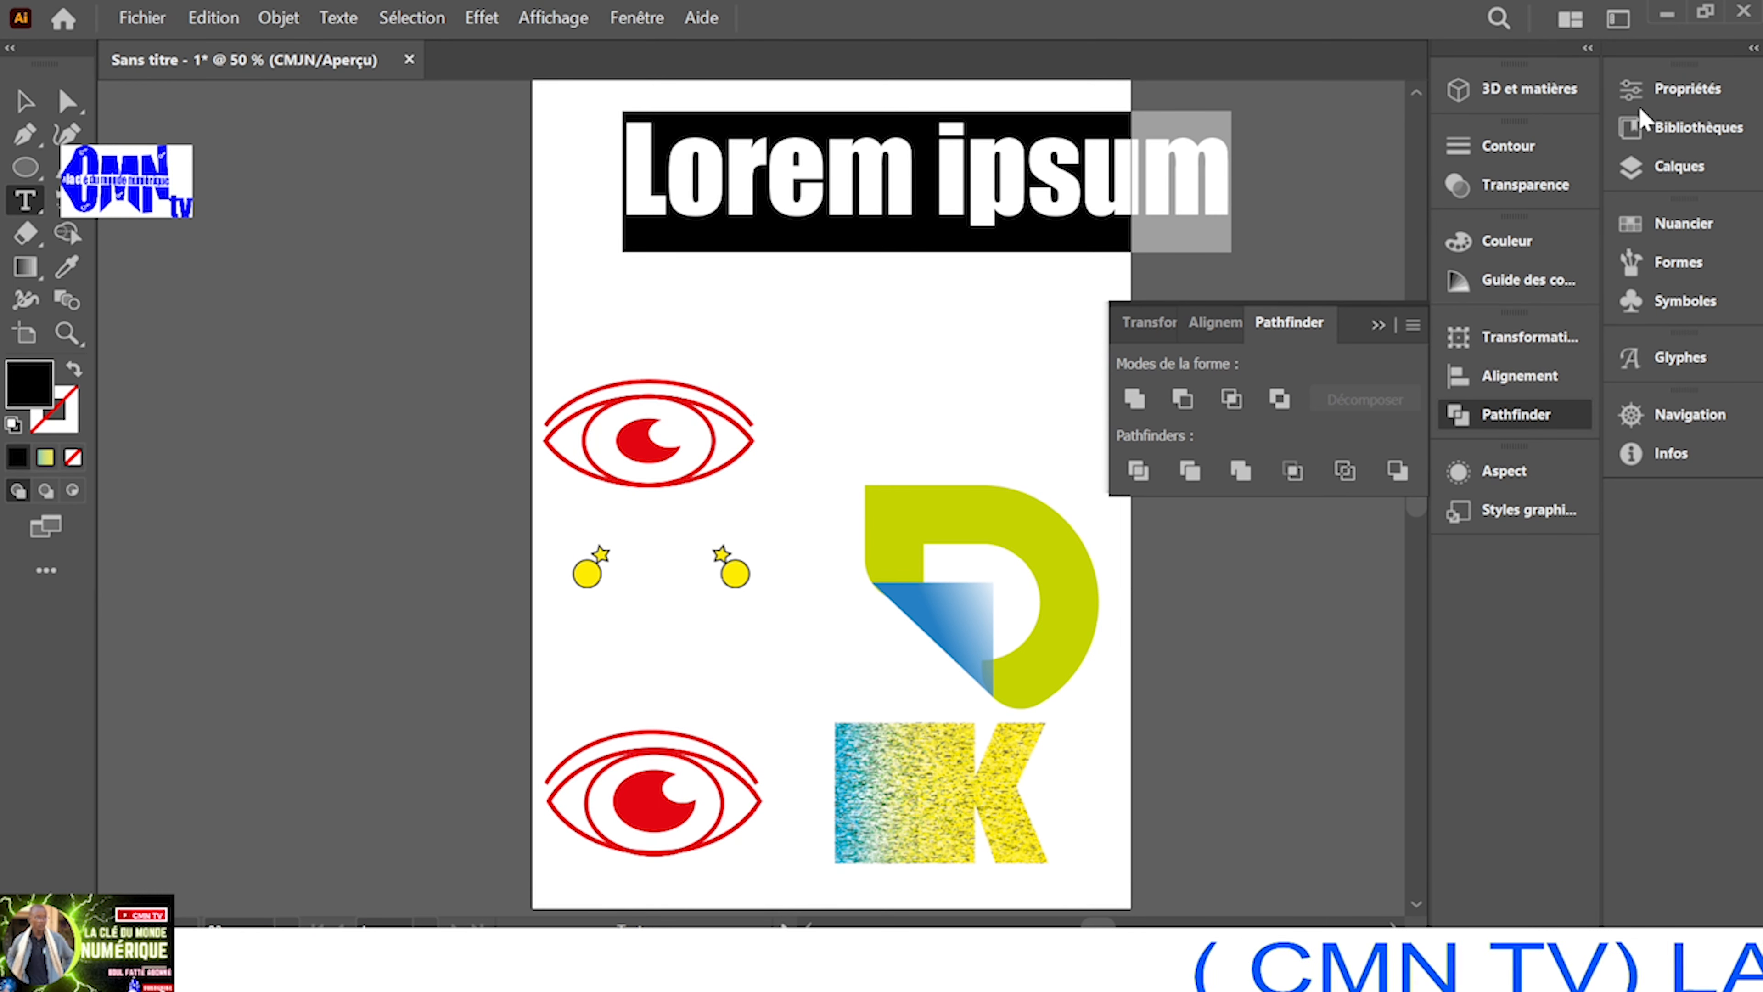
{"action": "left_click", "coordinate": [1658, 93]}
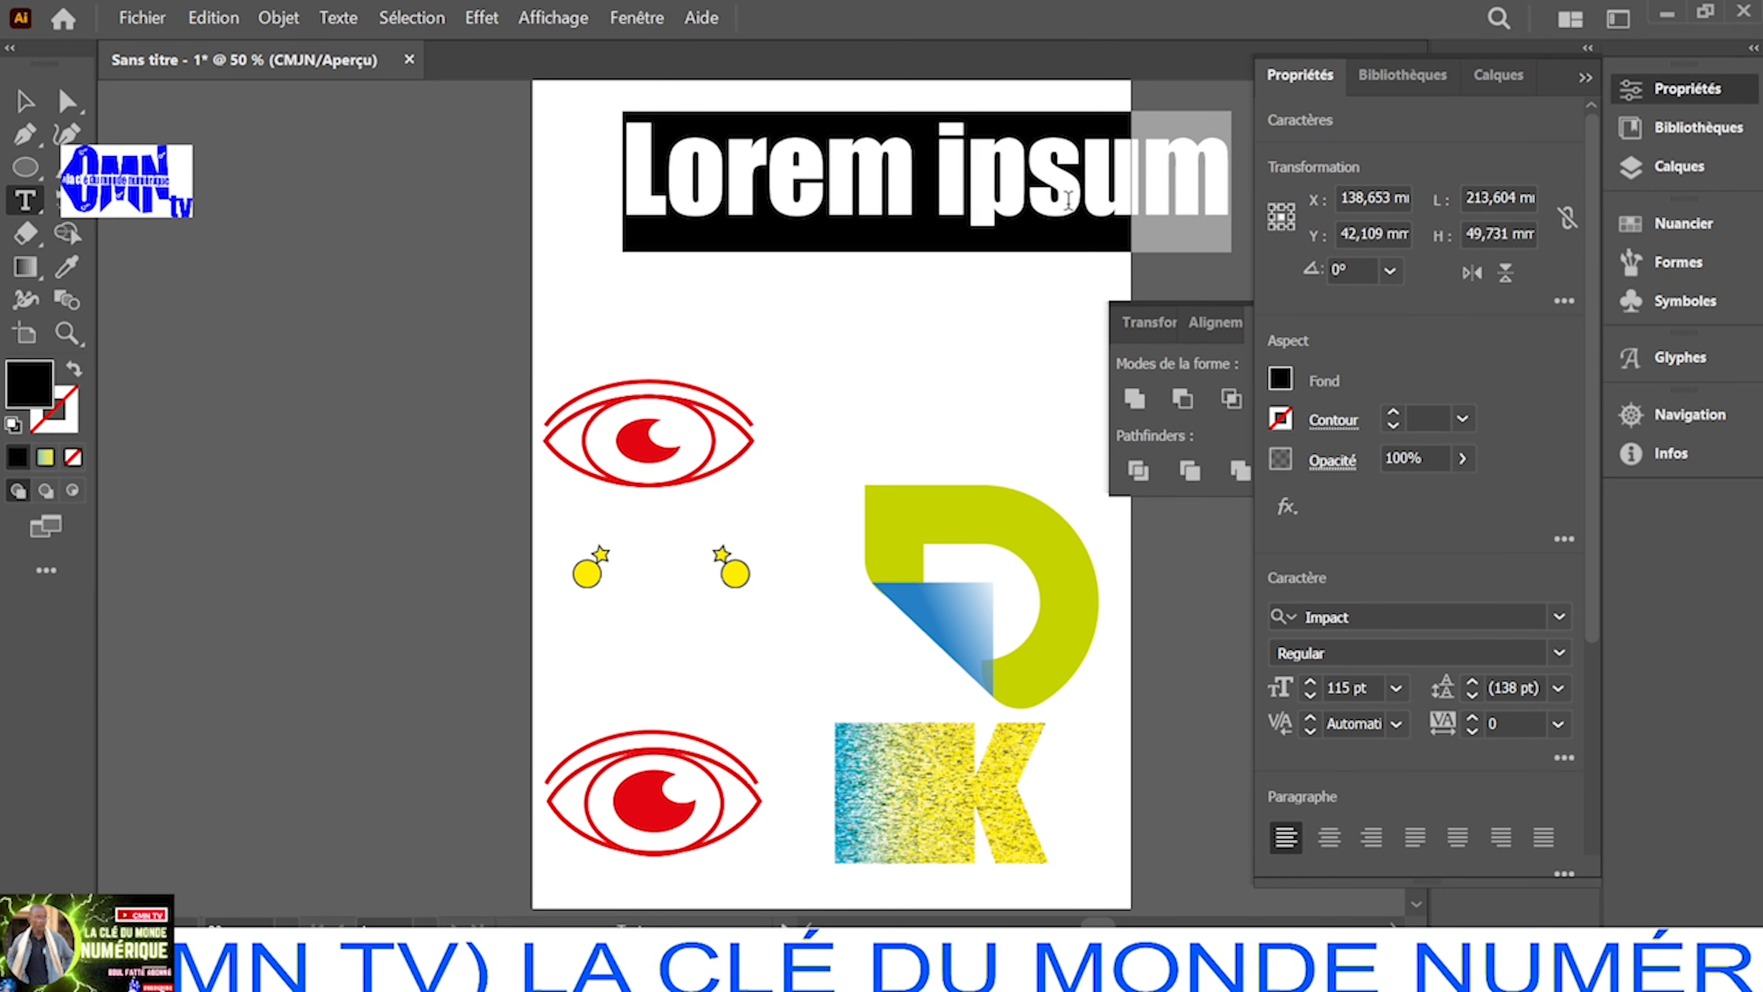
{"action": "key", "text": "BackSpace"}
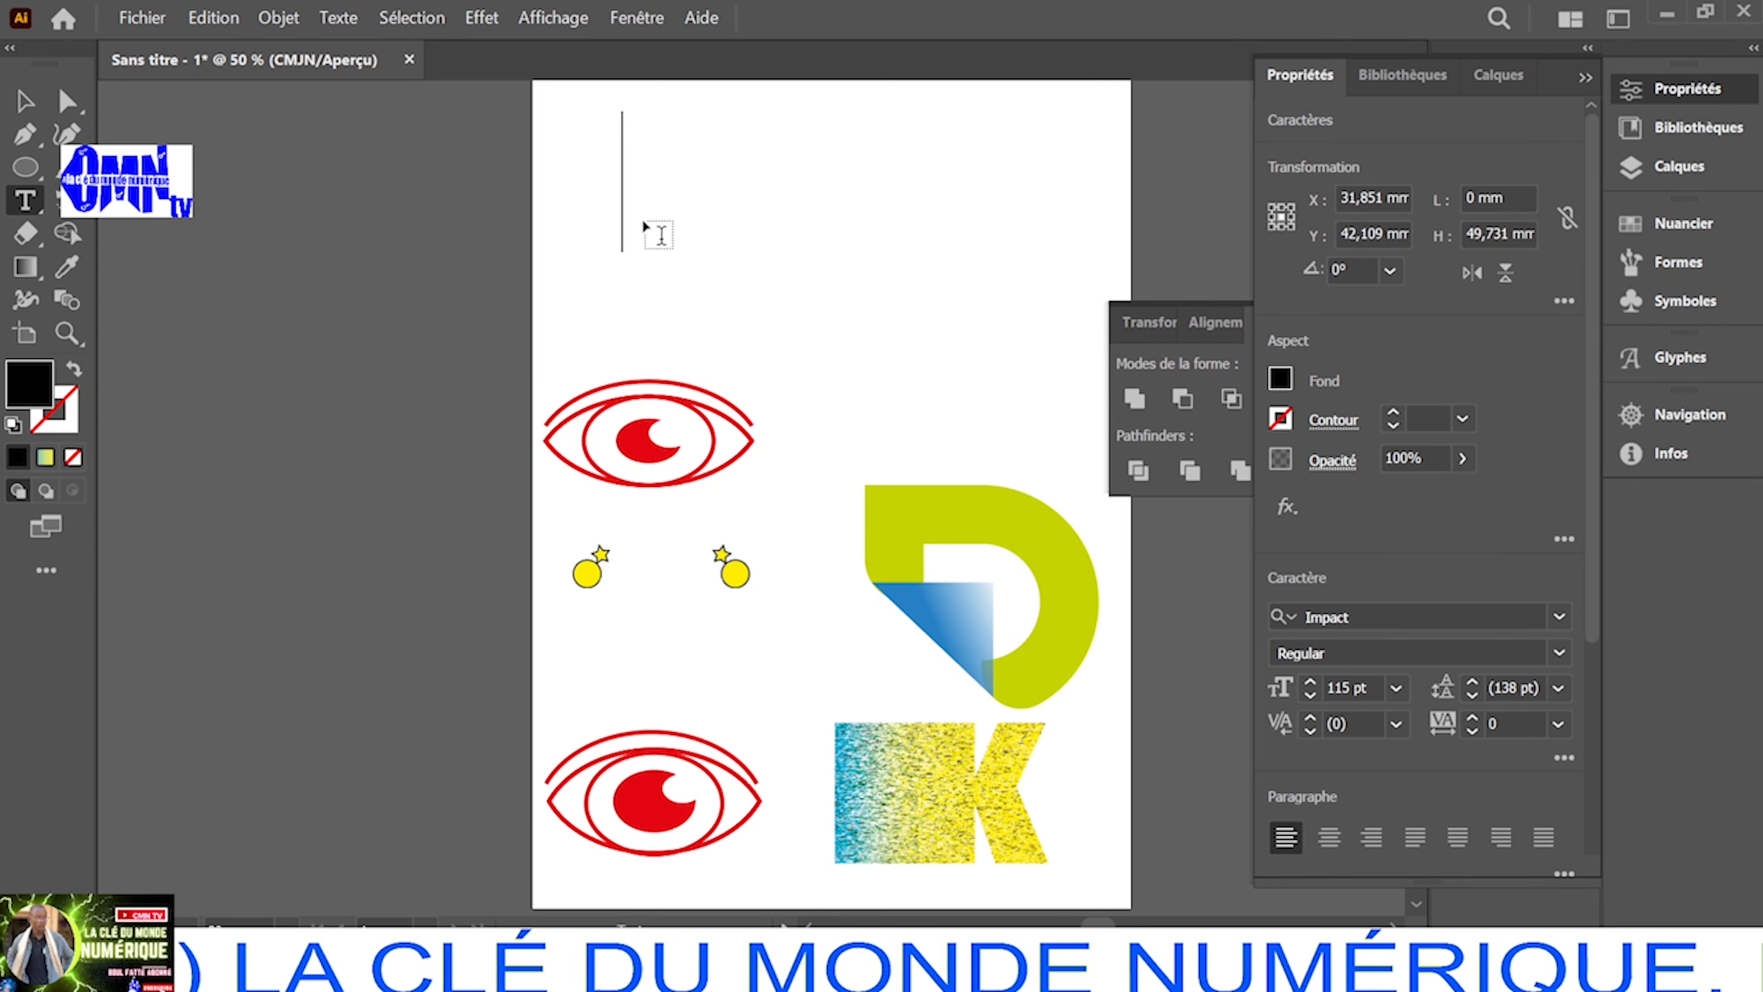
{"action": "type", "text": "N"}
{"action": "left_click", "coordinate": [32, 94]}
Scale the letter N up to about 204 pt and place it near the top of the page, above the green D logo
{"action": "left_click_drag", "start_coordinate": [658, 187], "coordinate": [748, 248]}
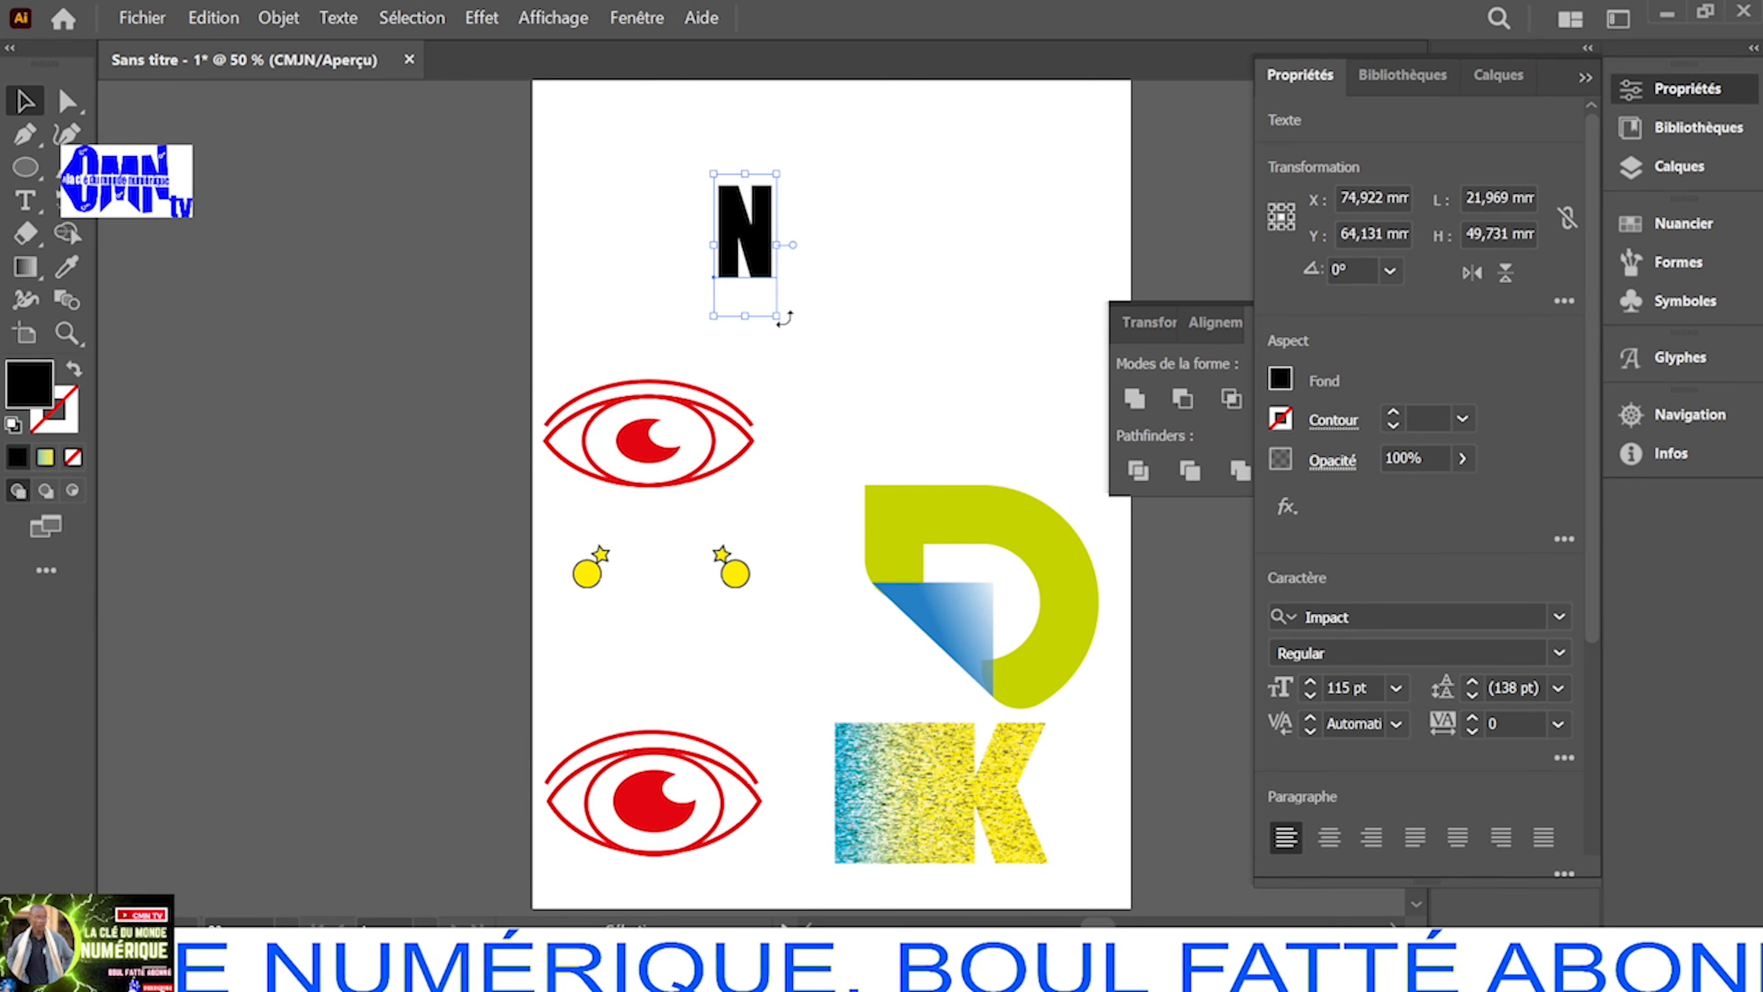
{"action": "left_click_drag", "start_coordinate": [778, 315], "coordinate": [826, 425]}
{"action": "left_click_drag", "start_coordinate": [807, 316], "coordinate": [876, 290]}
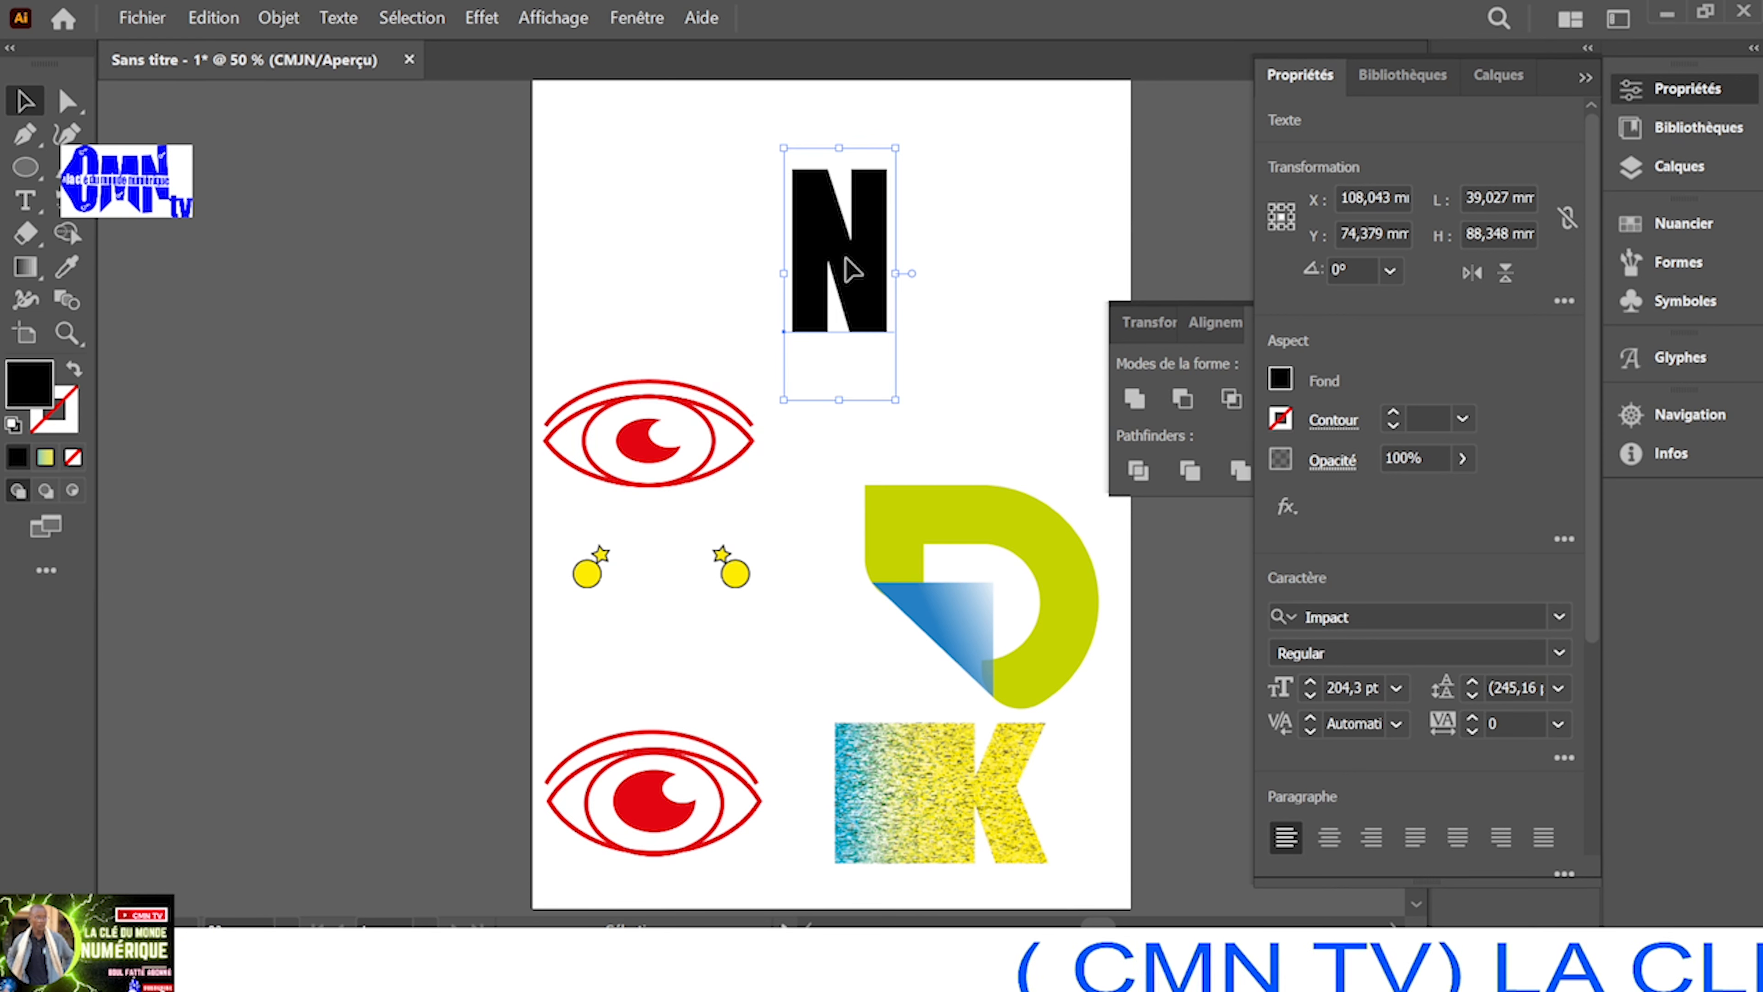
Convert the letter N to outlines and shift it slightly right and down
{"action": "right_click", "coordinate": [845, 263]}
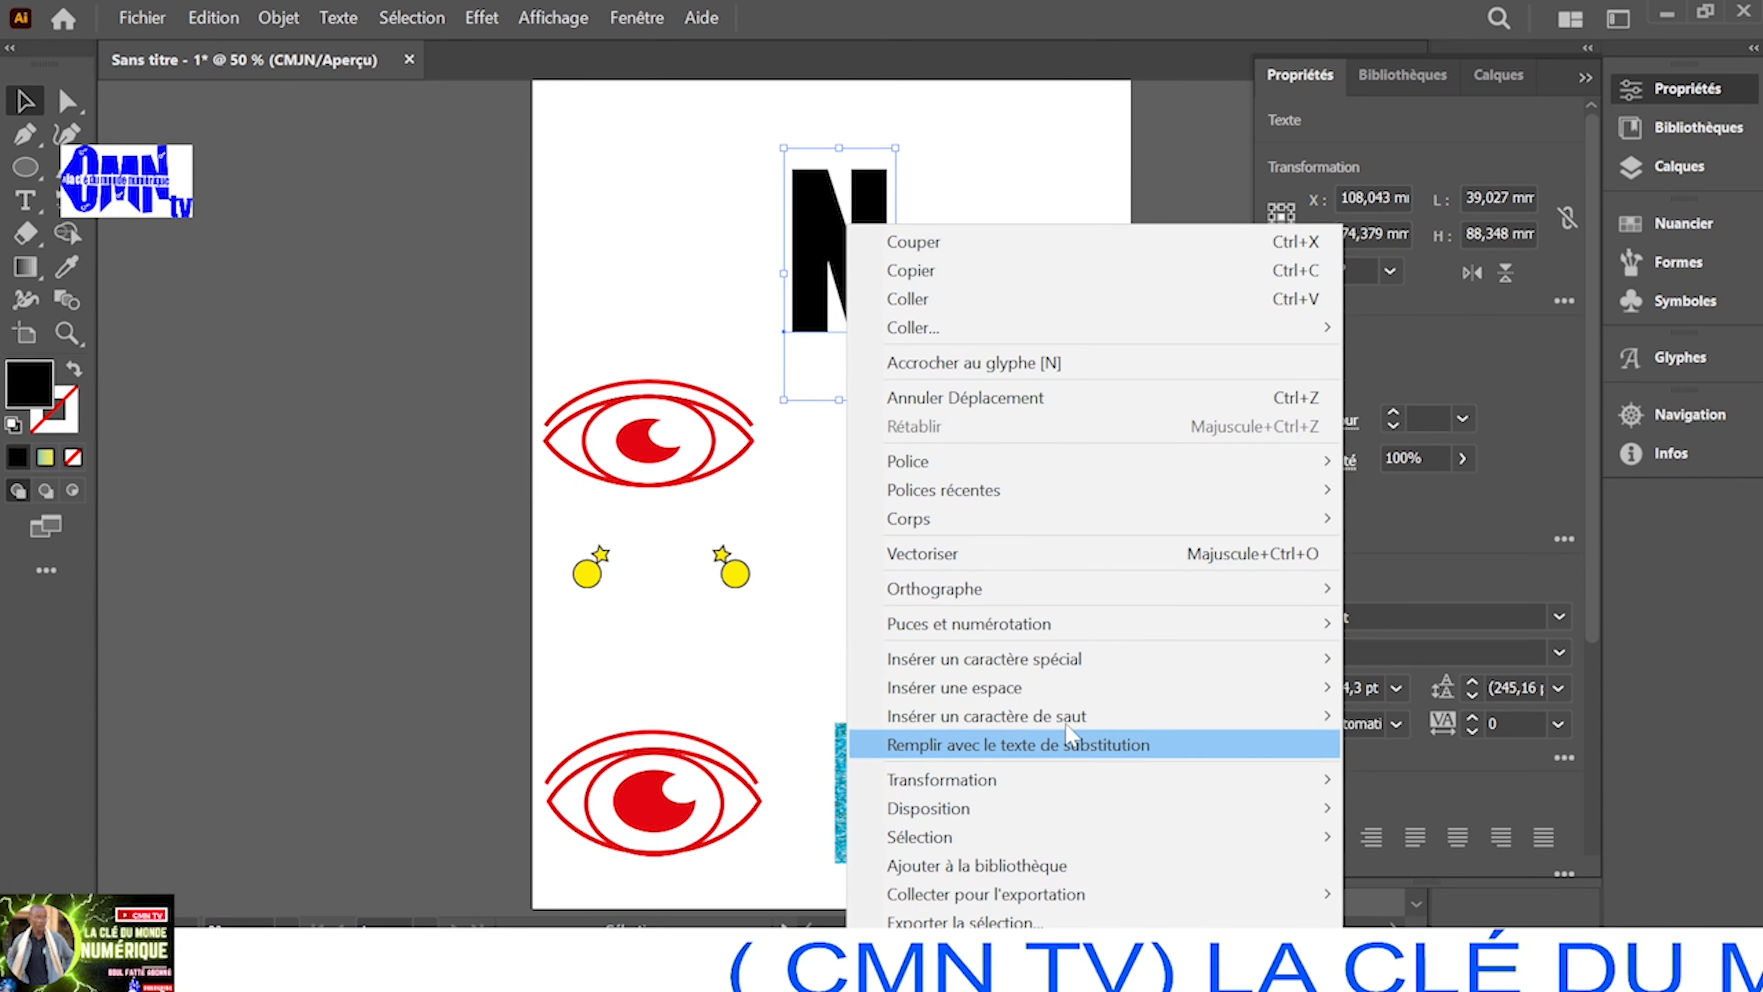
{"action": "left_click", "coordinate": [989, 557]}
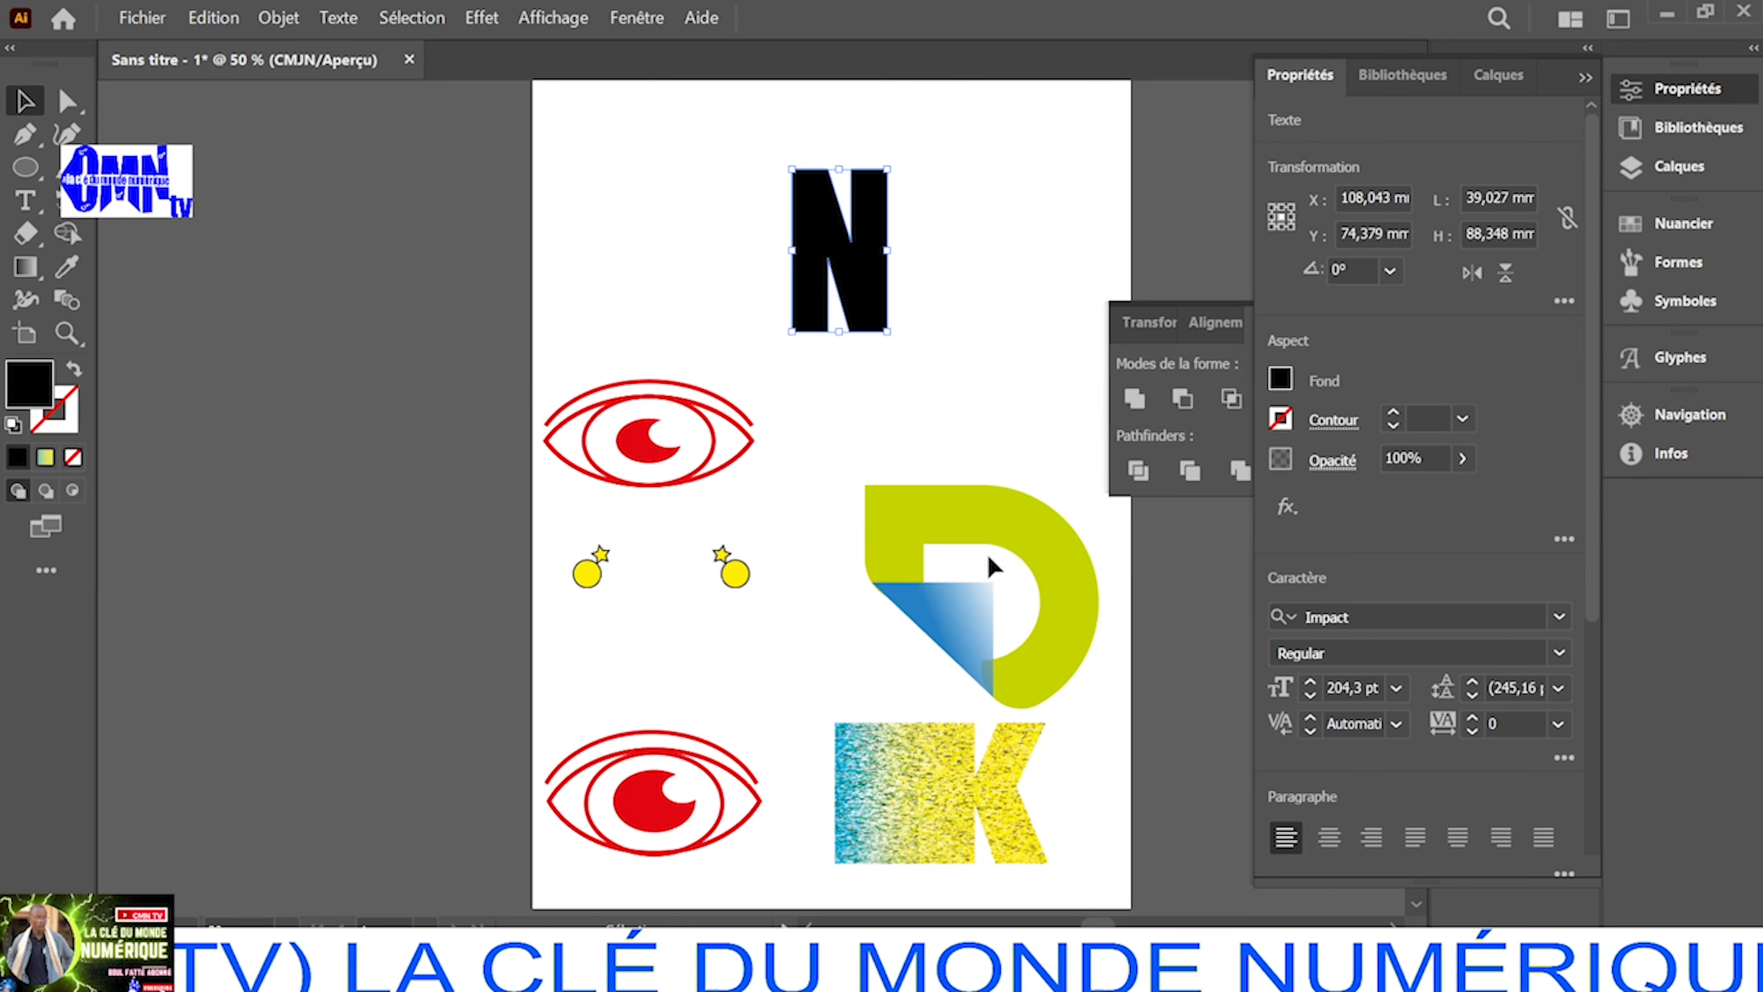
{"action": "left_click_drag", "start_coordinate": [810, 238], "coordinate": [836, 246]}
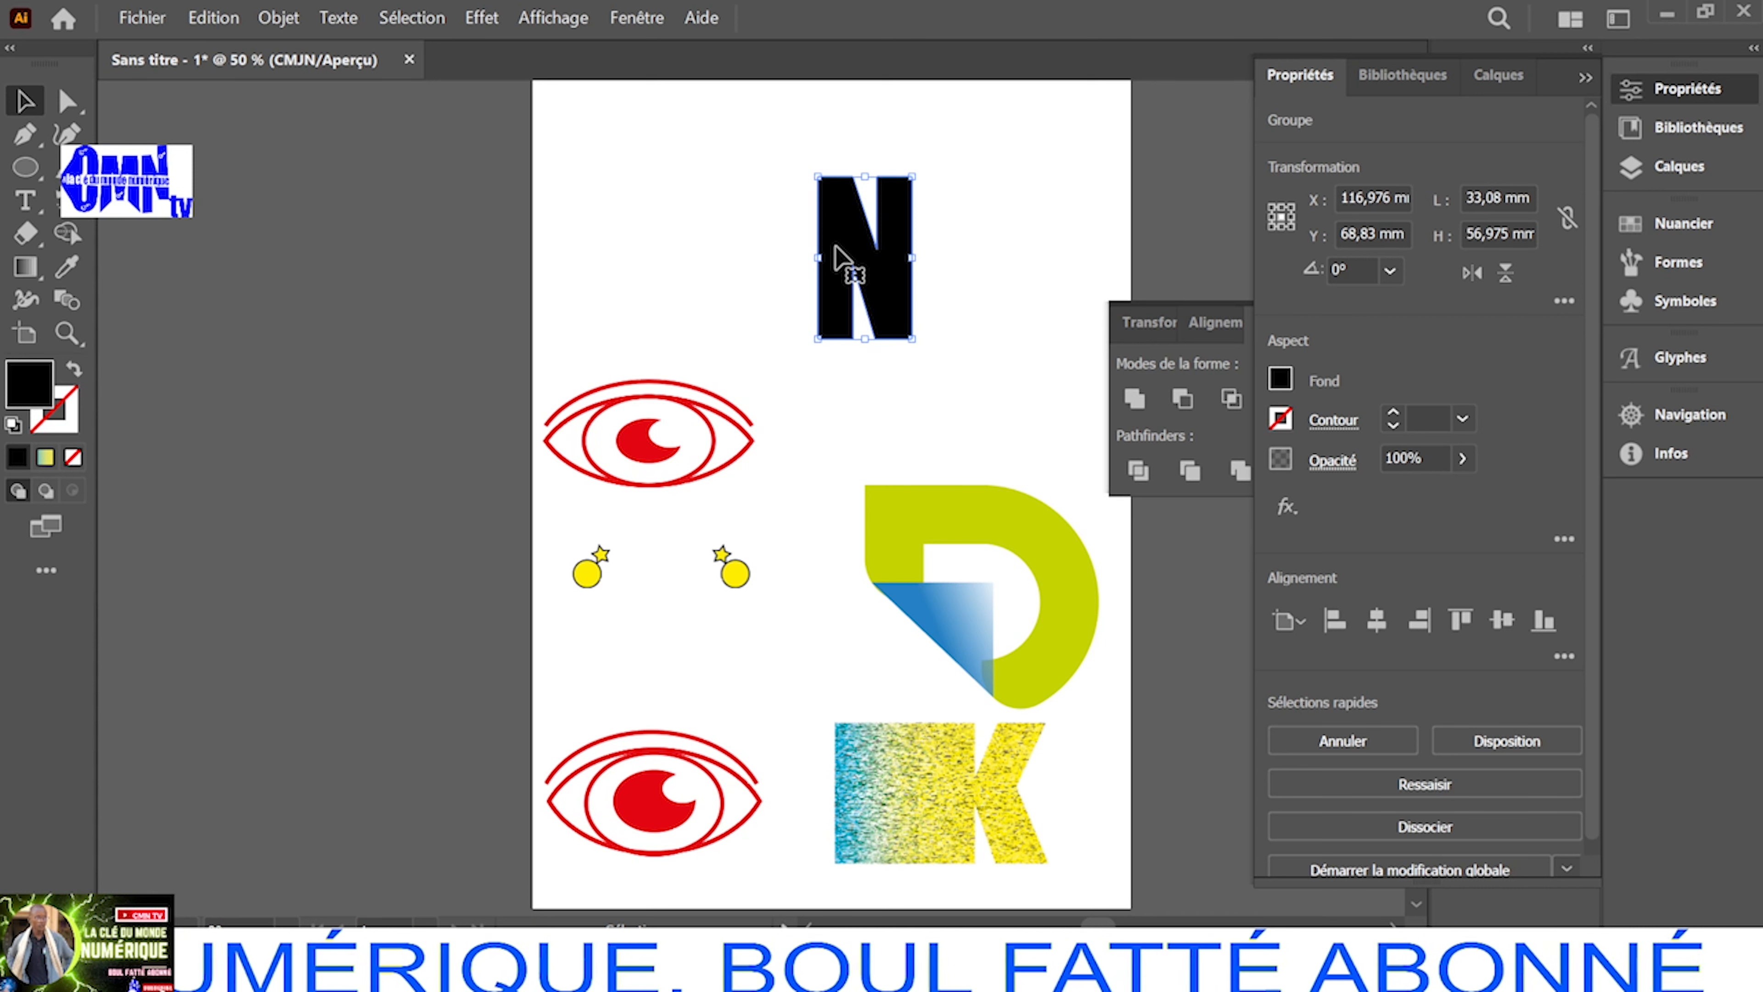
Stretch the left edge of the N outward by its two left anchor points until the letter is about 71 mm wide
{"action": "left_click", "coordinate": [67, 101]}
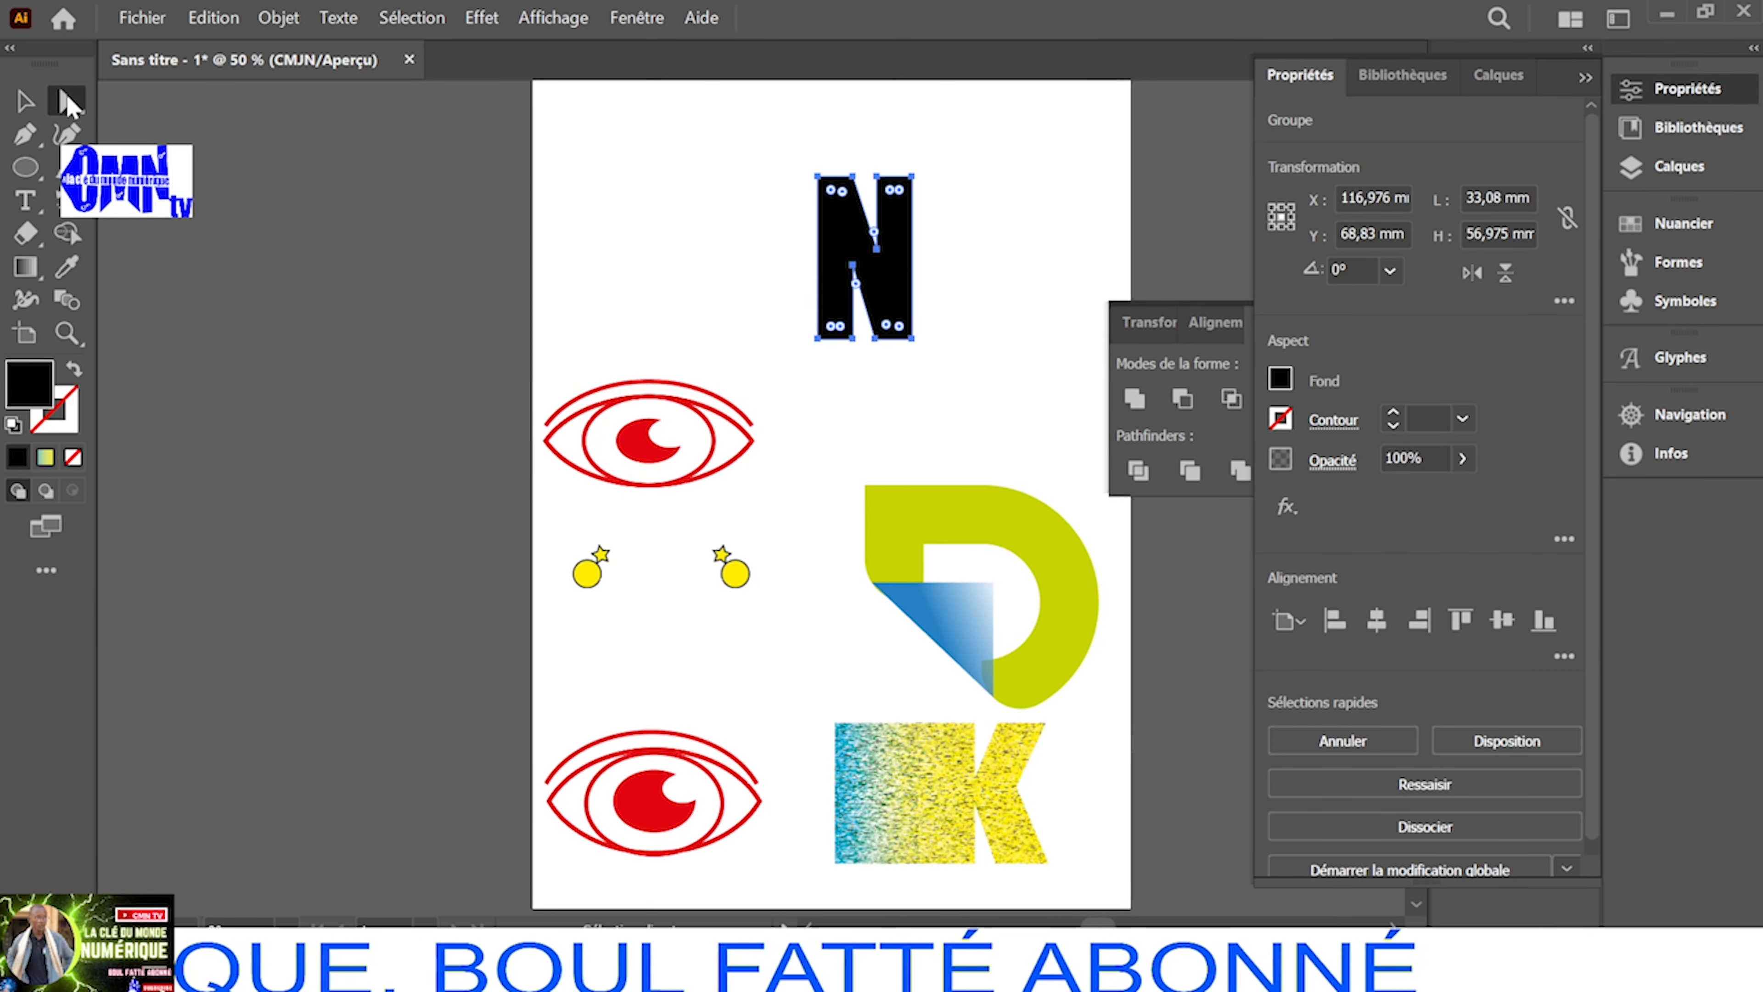
{"action": "left_click_drag", "start_coordinate": [797, 155], "coordinate": [828, 197]}
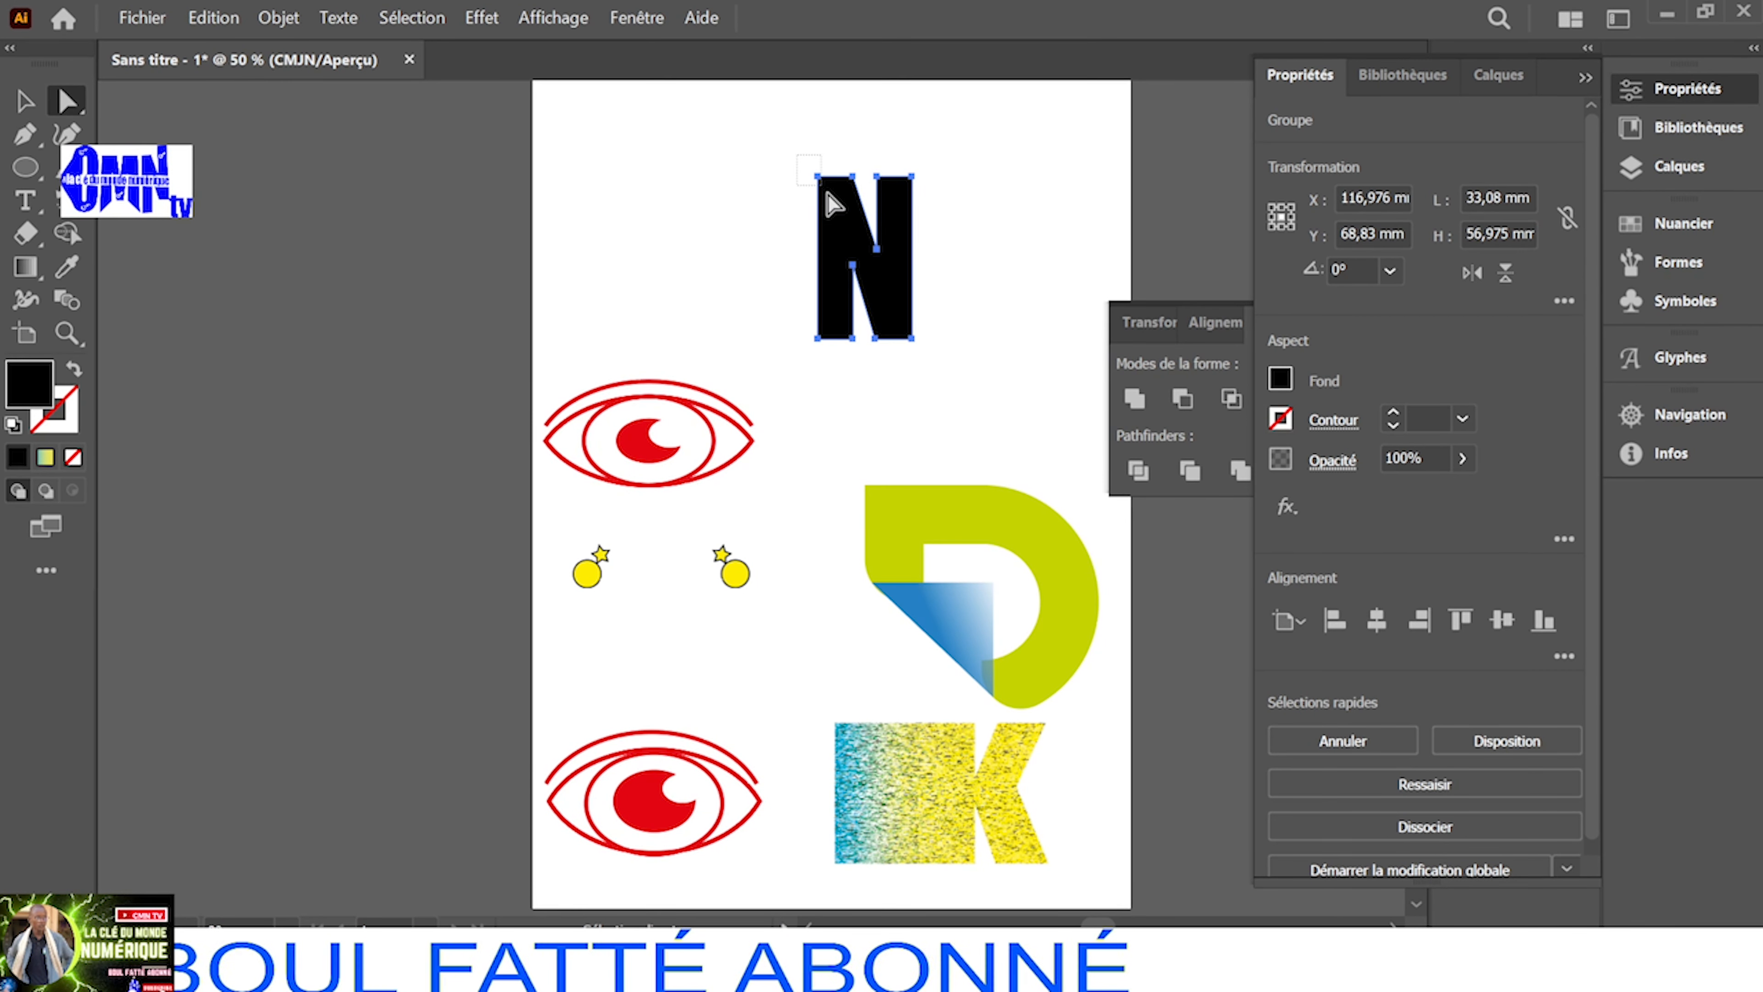
{"action": "left_click_drag", "start_coordinate": [833, 268], "coordinate": [830, 374]}
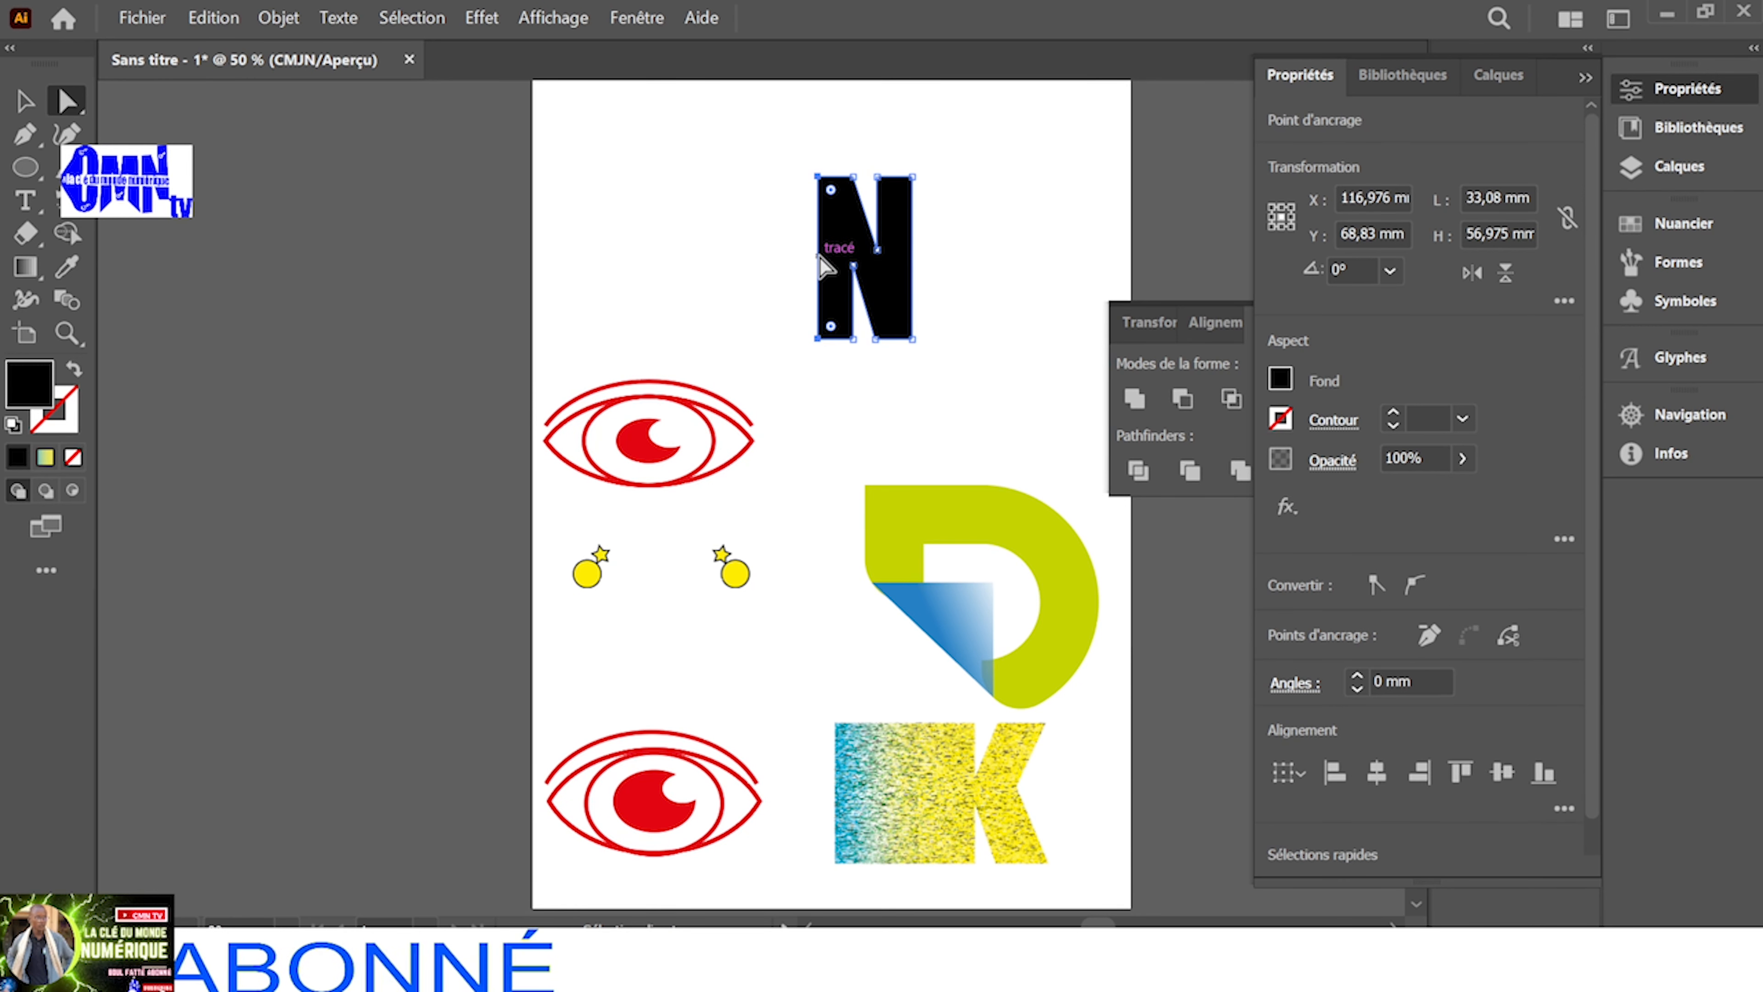
{"action": "left_click_drag", "start_coordinate": [823, 266], "coordinate": [710, 263]}
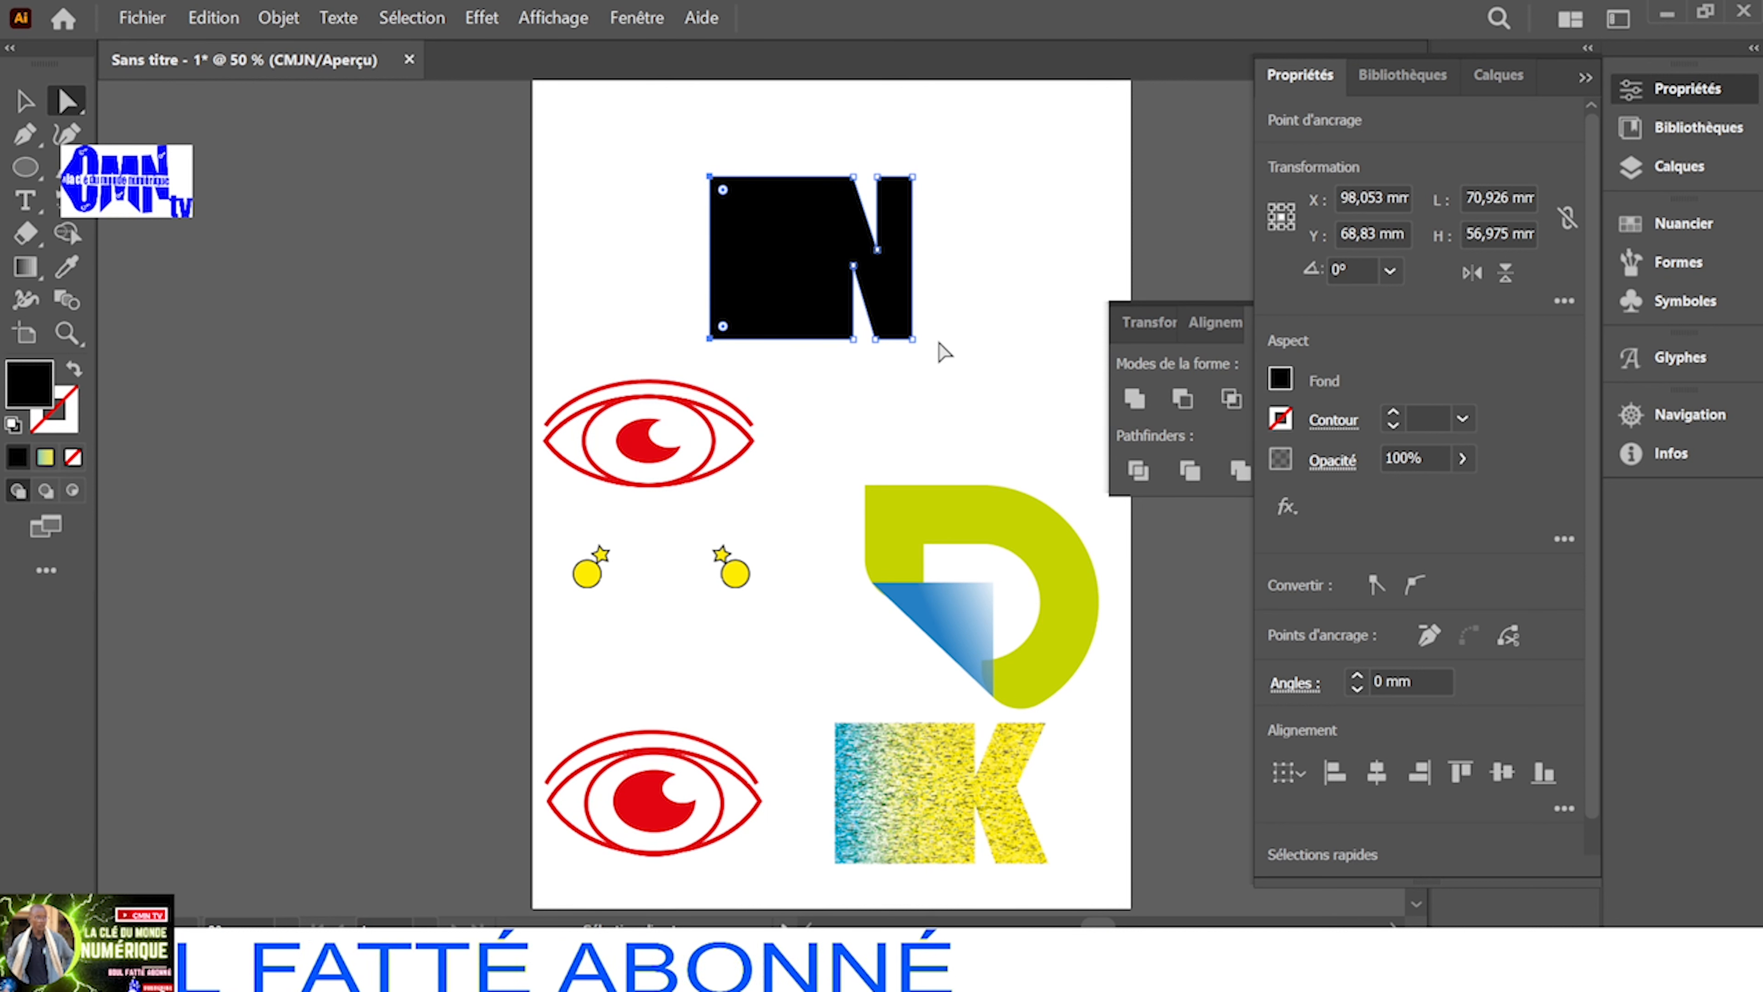
Fill the widened N with the blue-to-white gradient swatch
{"action": "left_click", "coordinate": [1279, 380]}
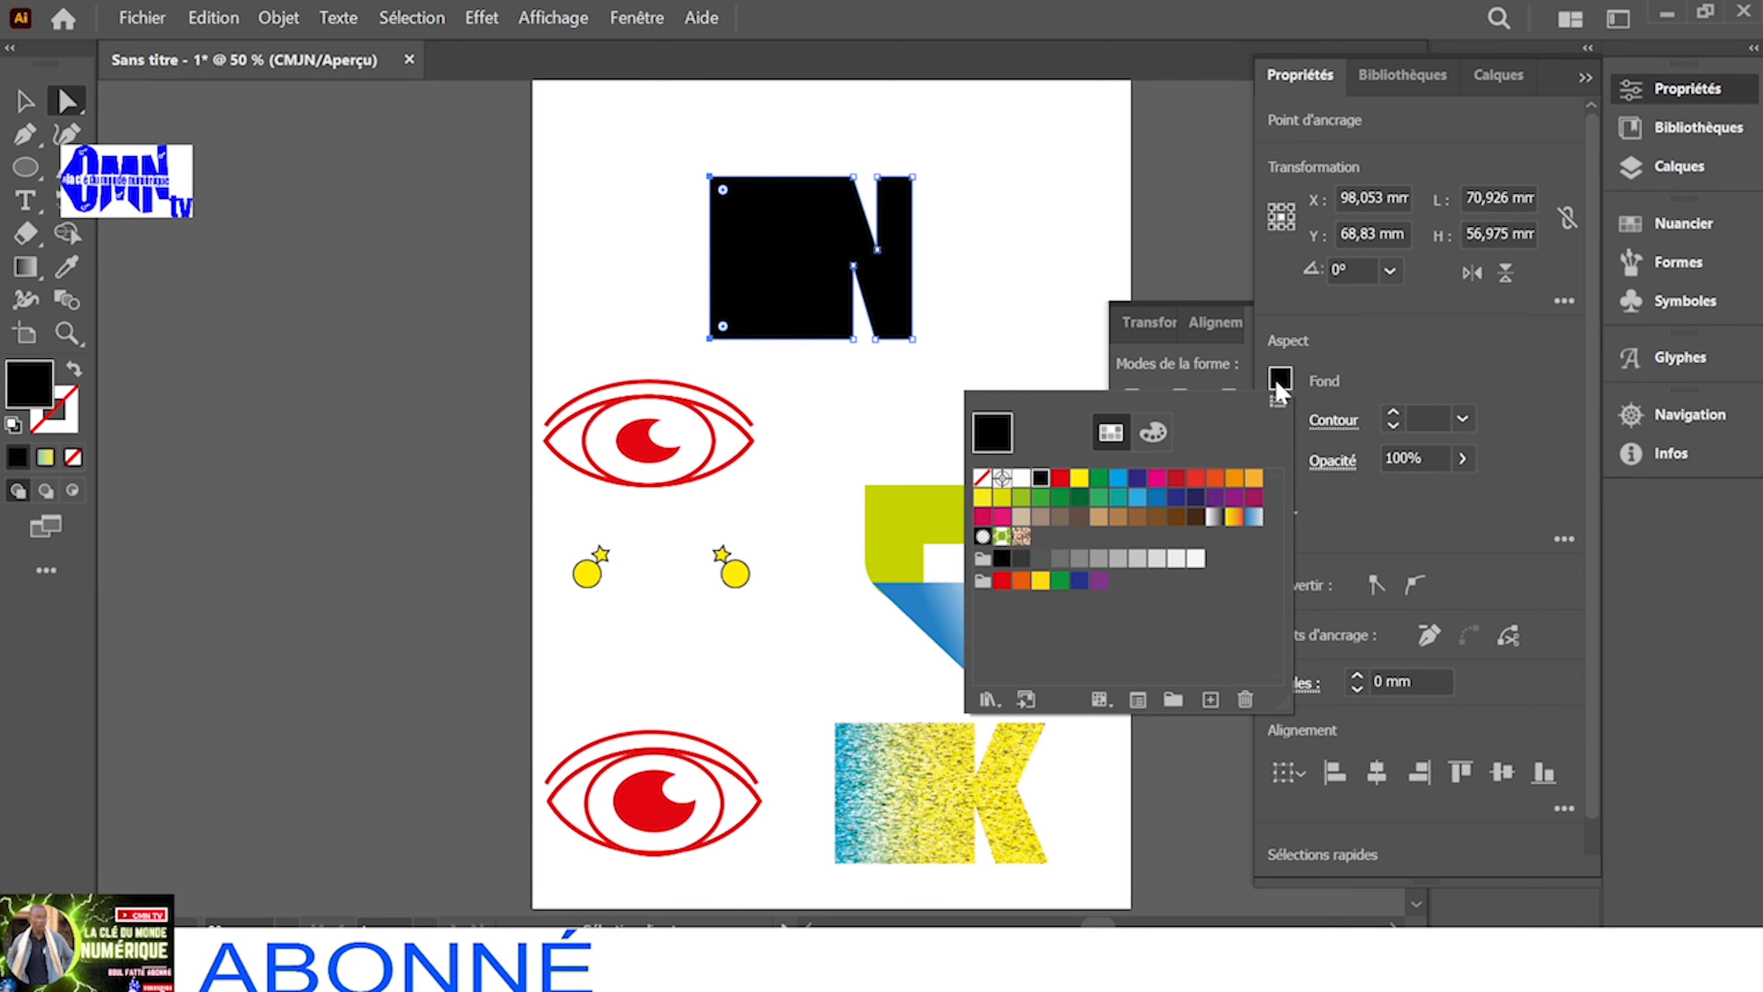
{"action": "left_click", "coordinate": [1254, 517]}
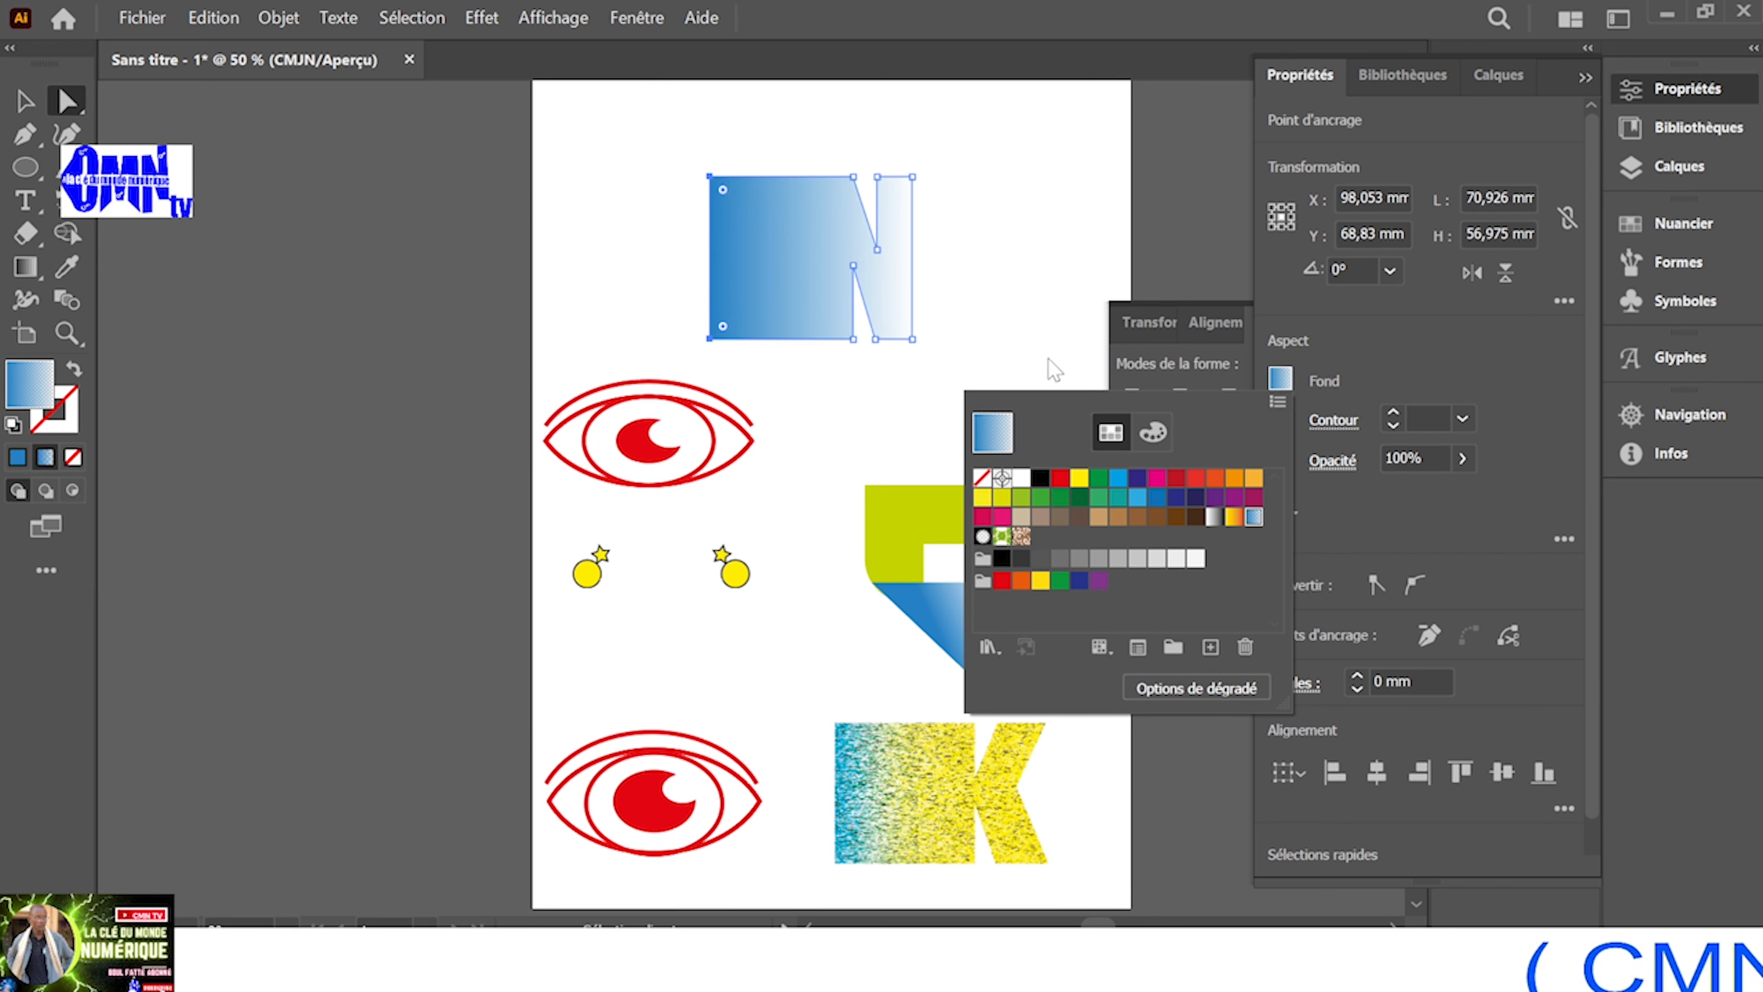
{"action": "left_click", "coordinate": [923, 352]}
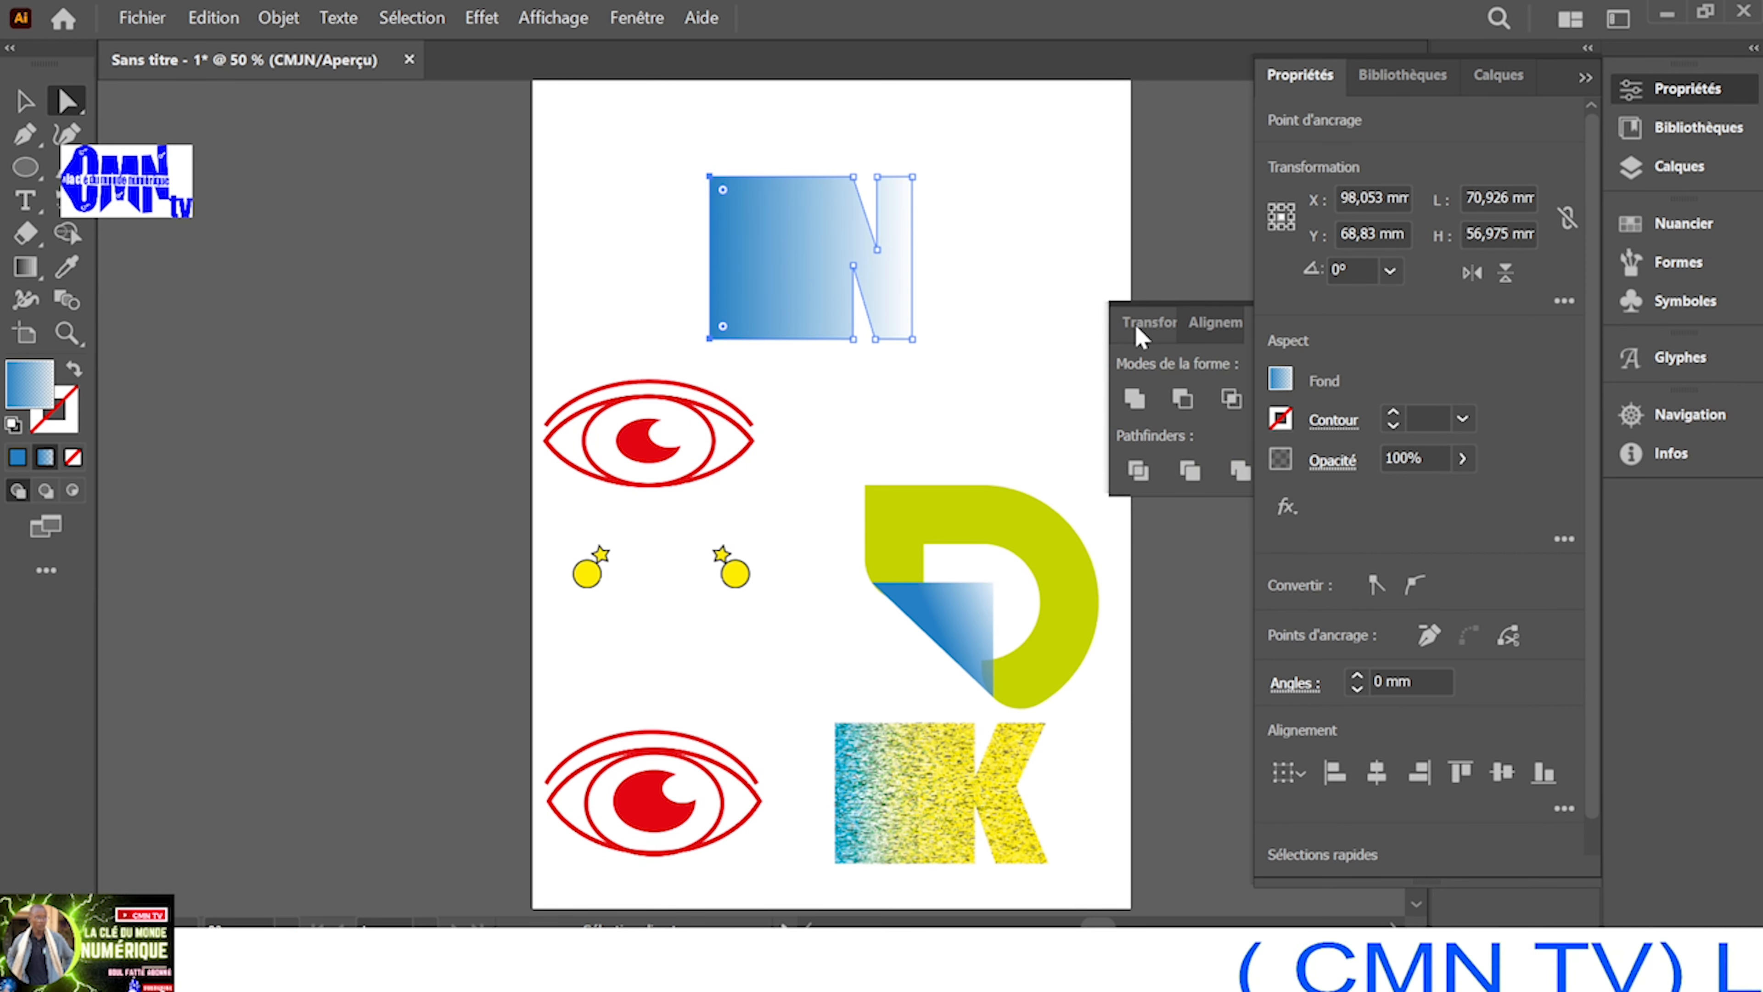
Open the gradient options for the fill of the widened N
{"action": "left_click", "coordinate": [1286, 388]}
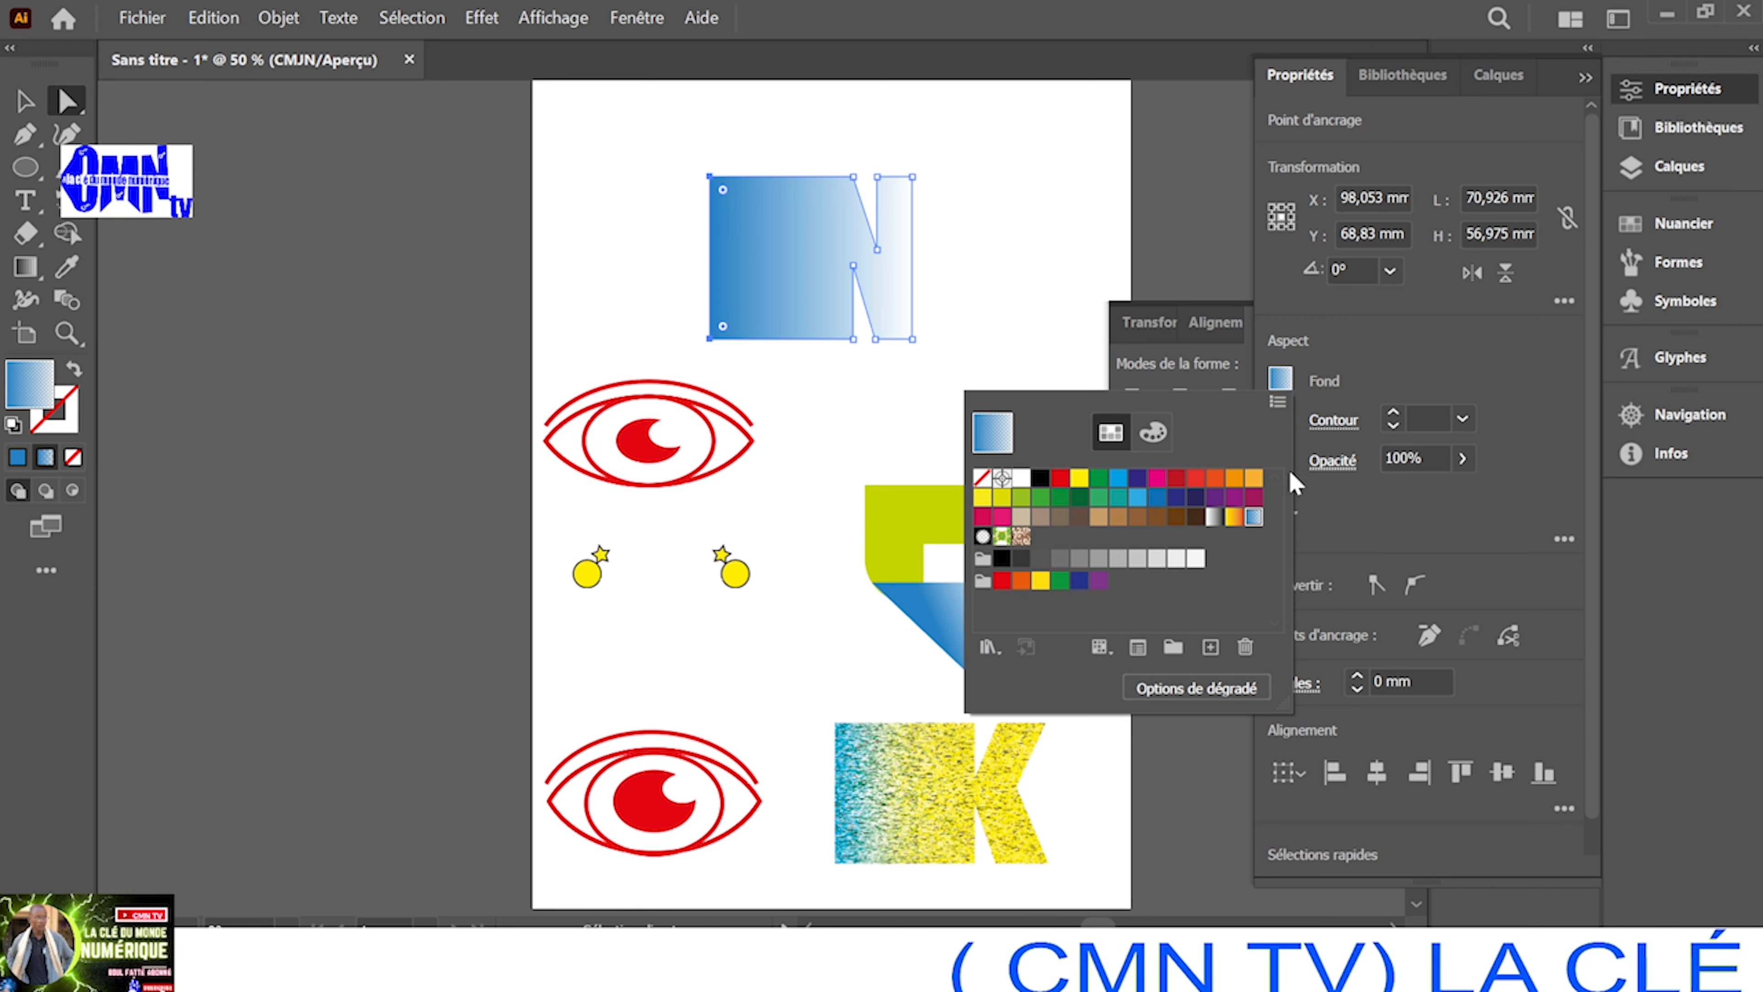
{"action": "left_click", "coordinate": [1386, 366]}
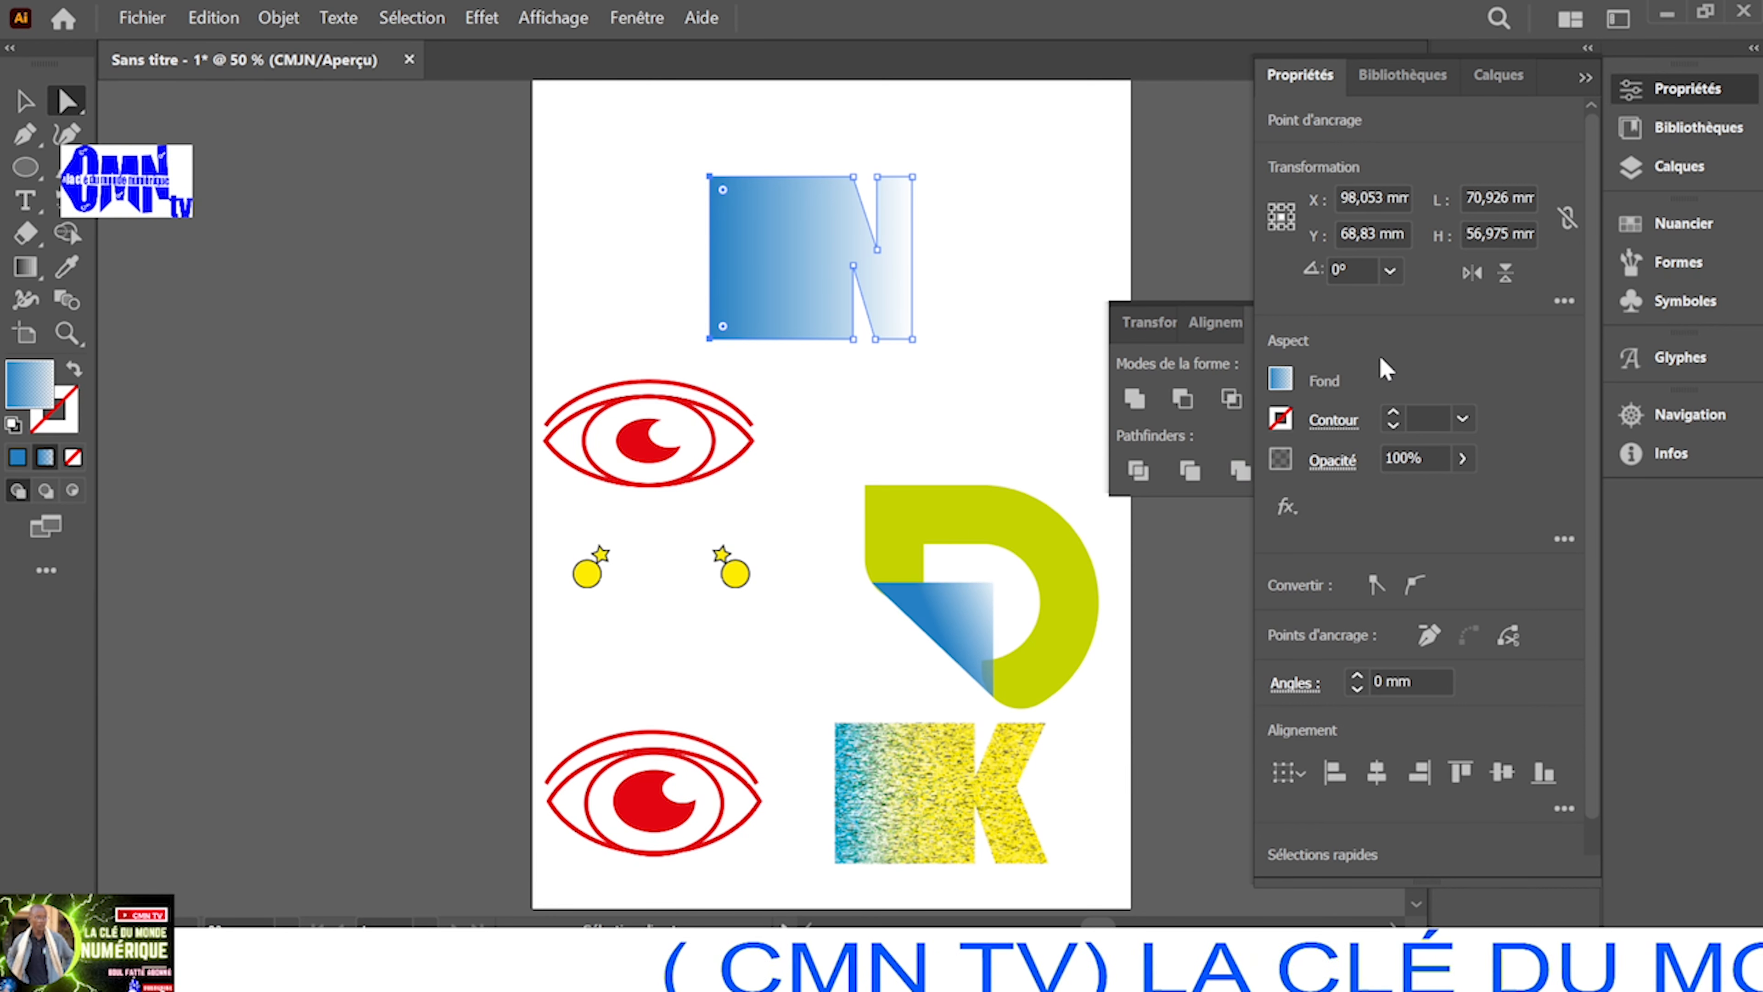
{"action": "left_click", "coordinate": [1283, 386]}
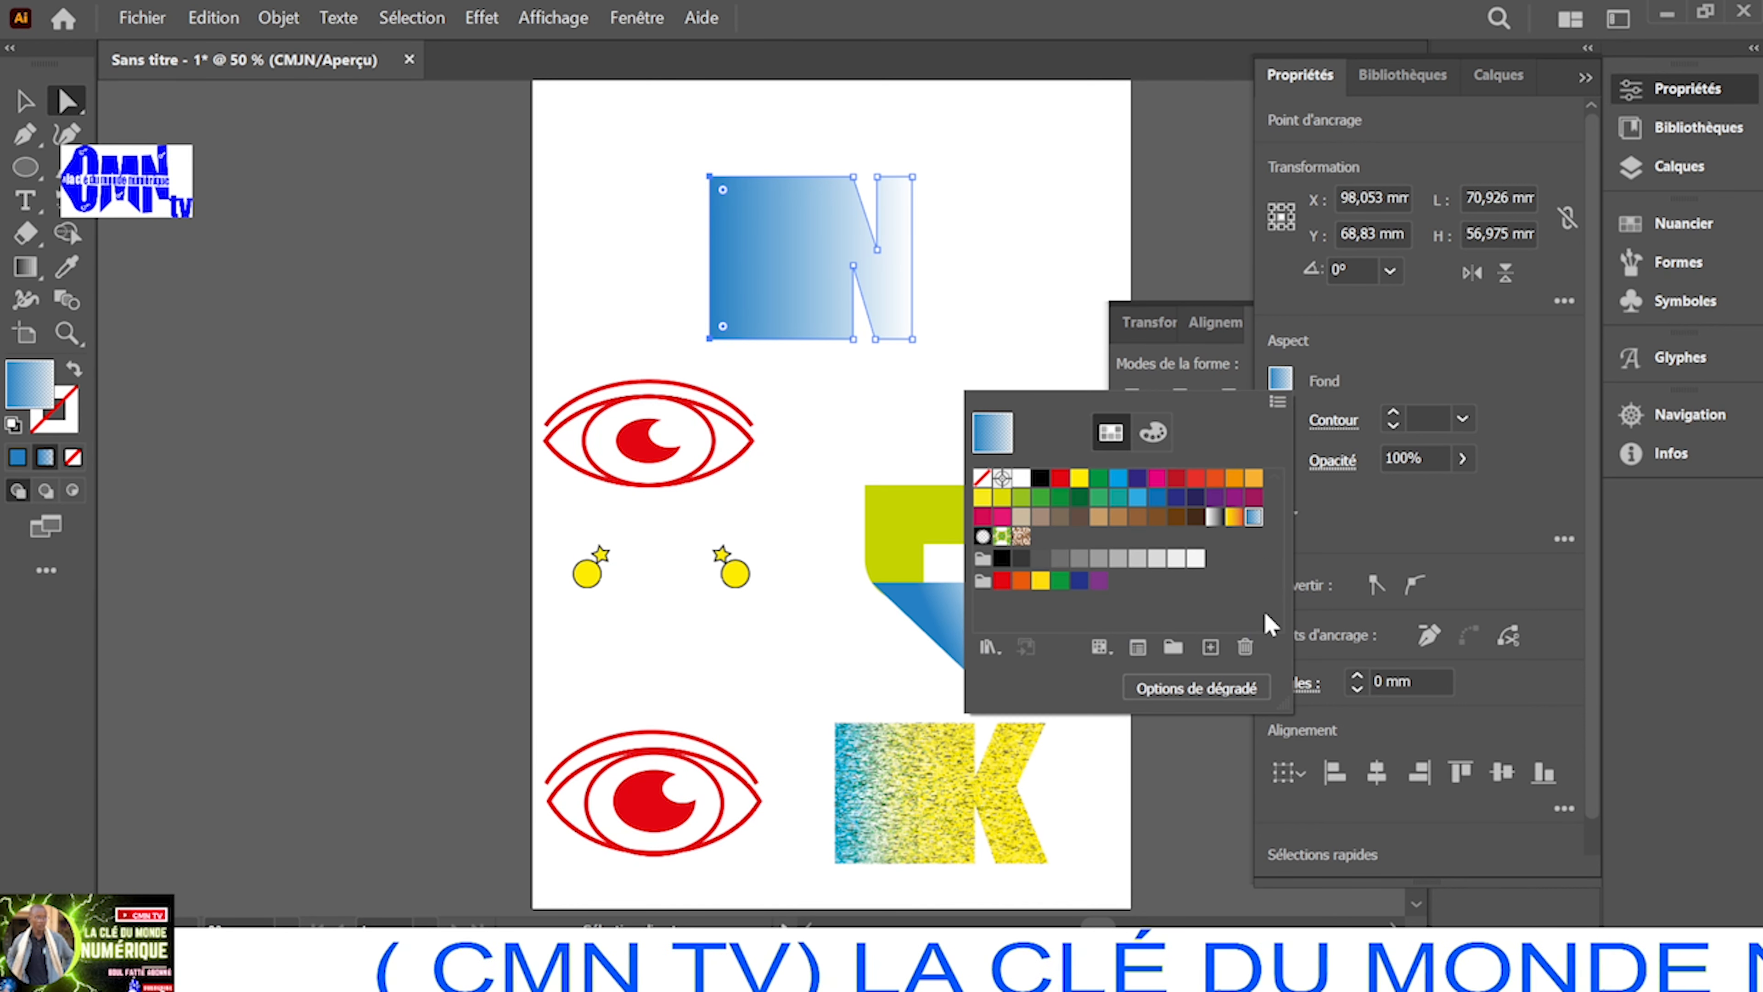
{"action": "left_click", "coordinate": [1242, 697]}
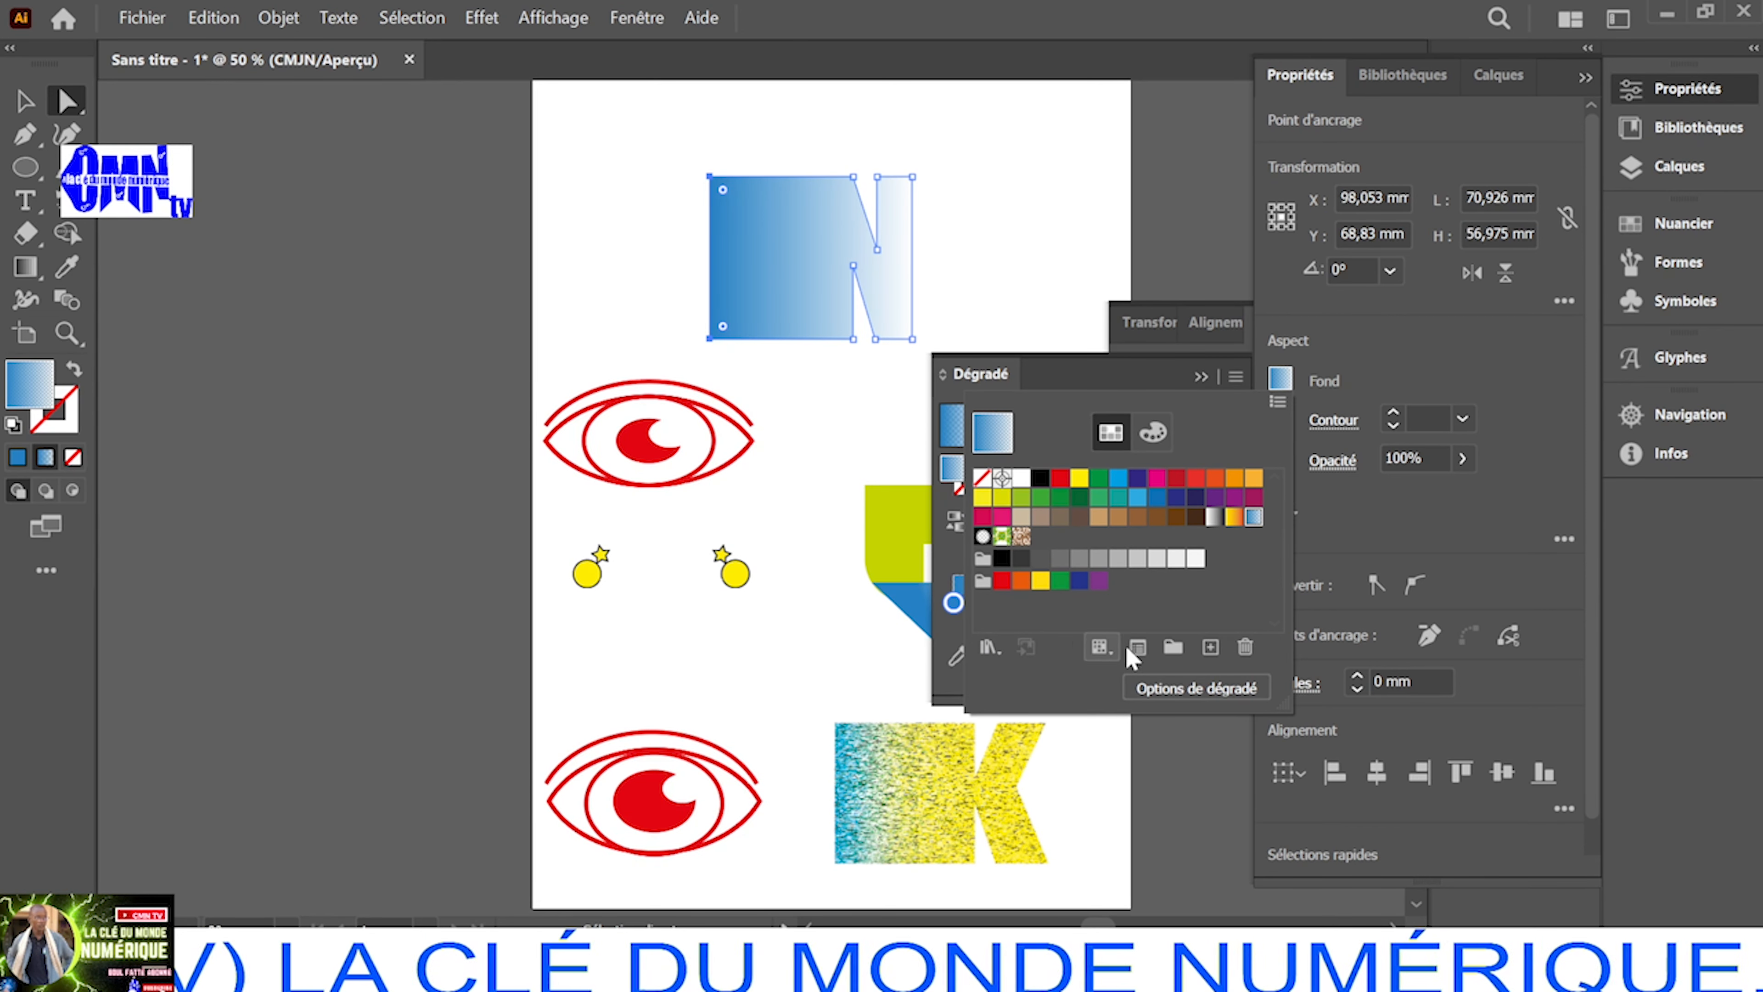
{"action": "left_click", "coordinate": [1198, 689]}
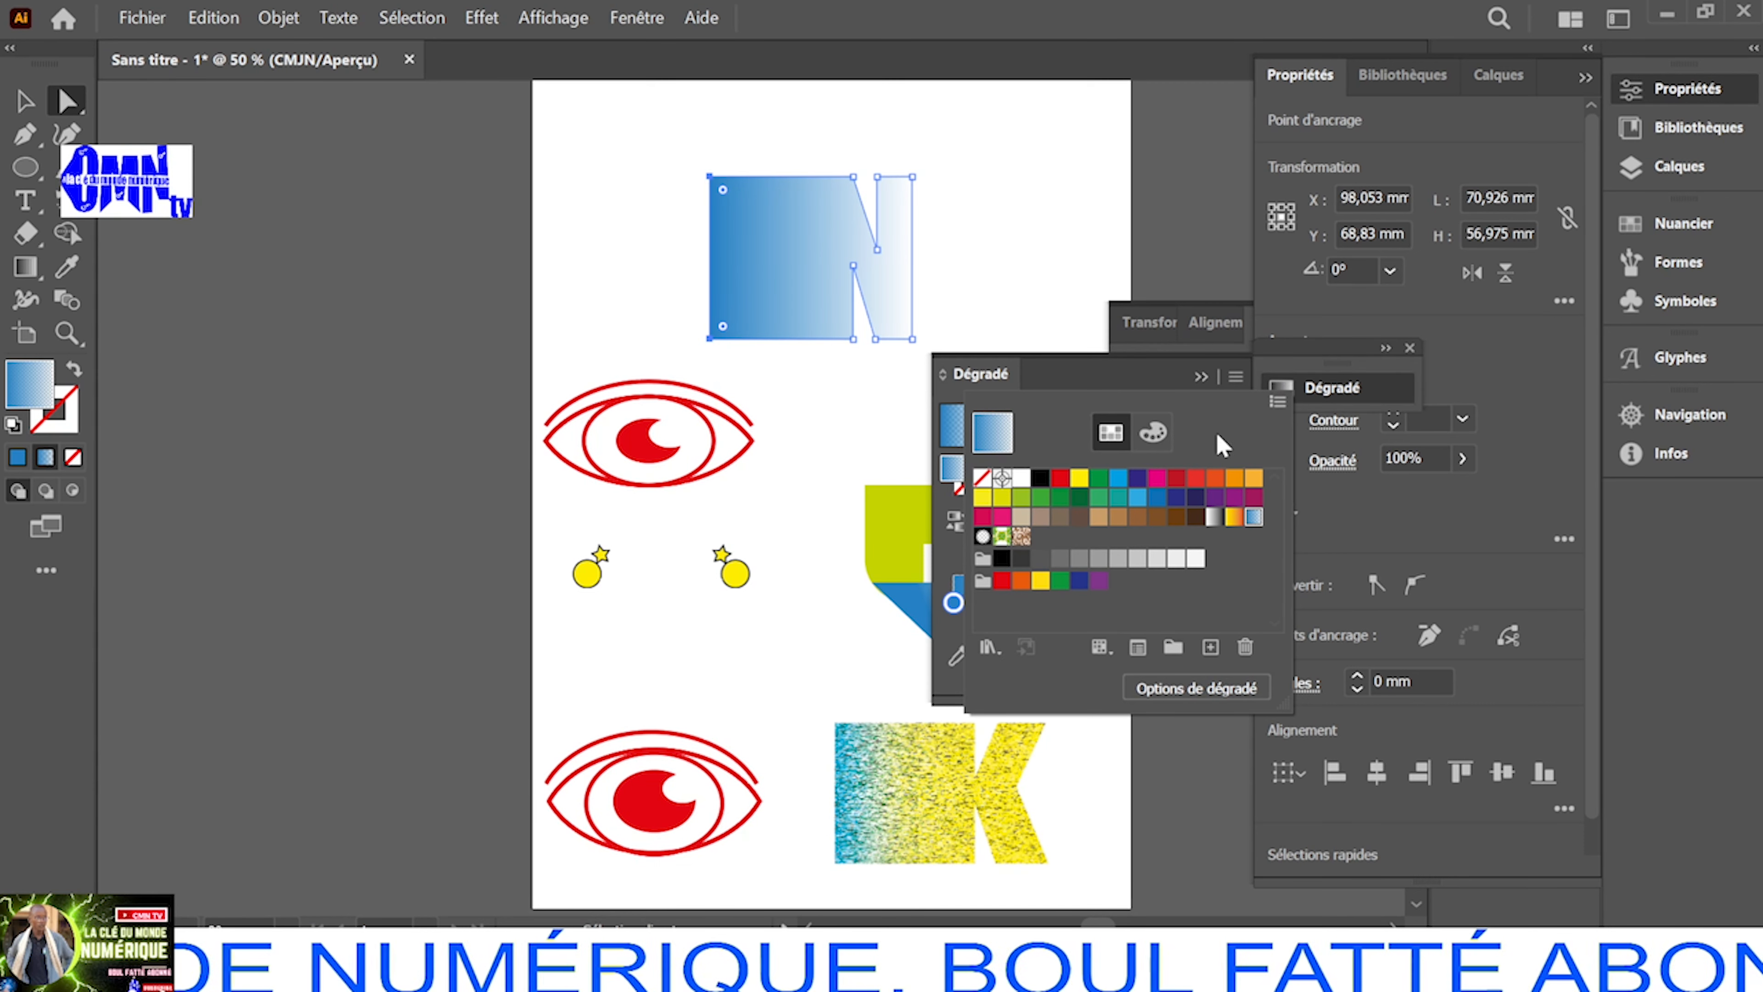
{"action": "left_click", "coordinate": [1166, 384]}
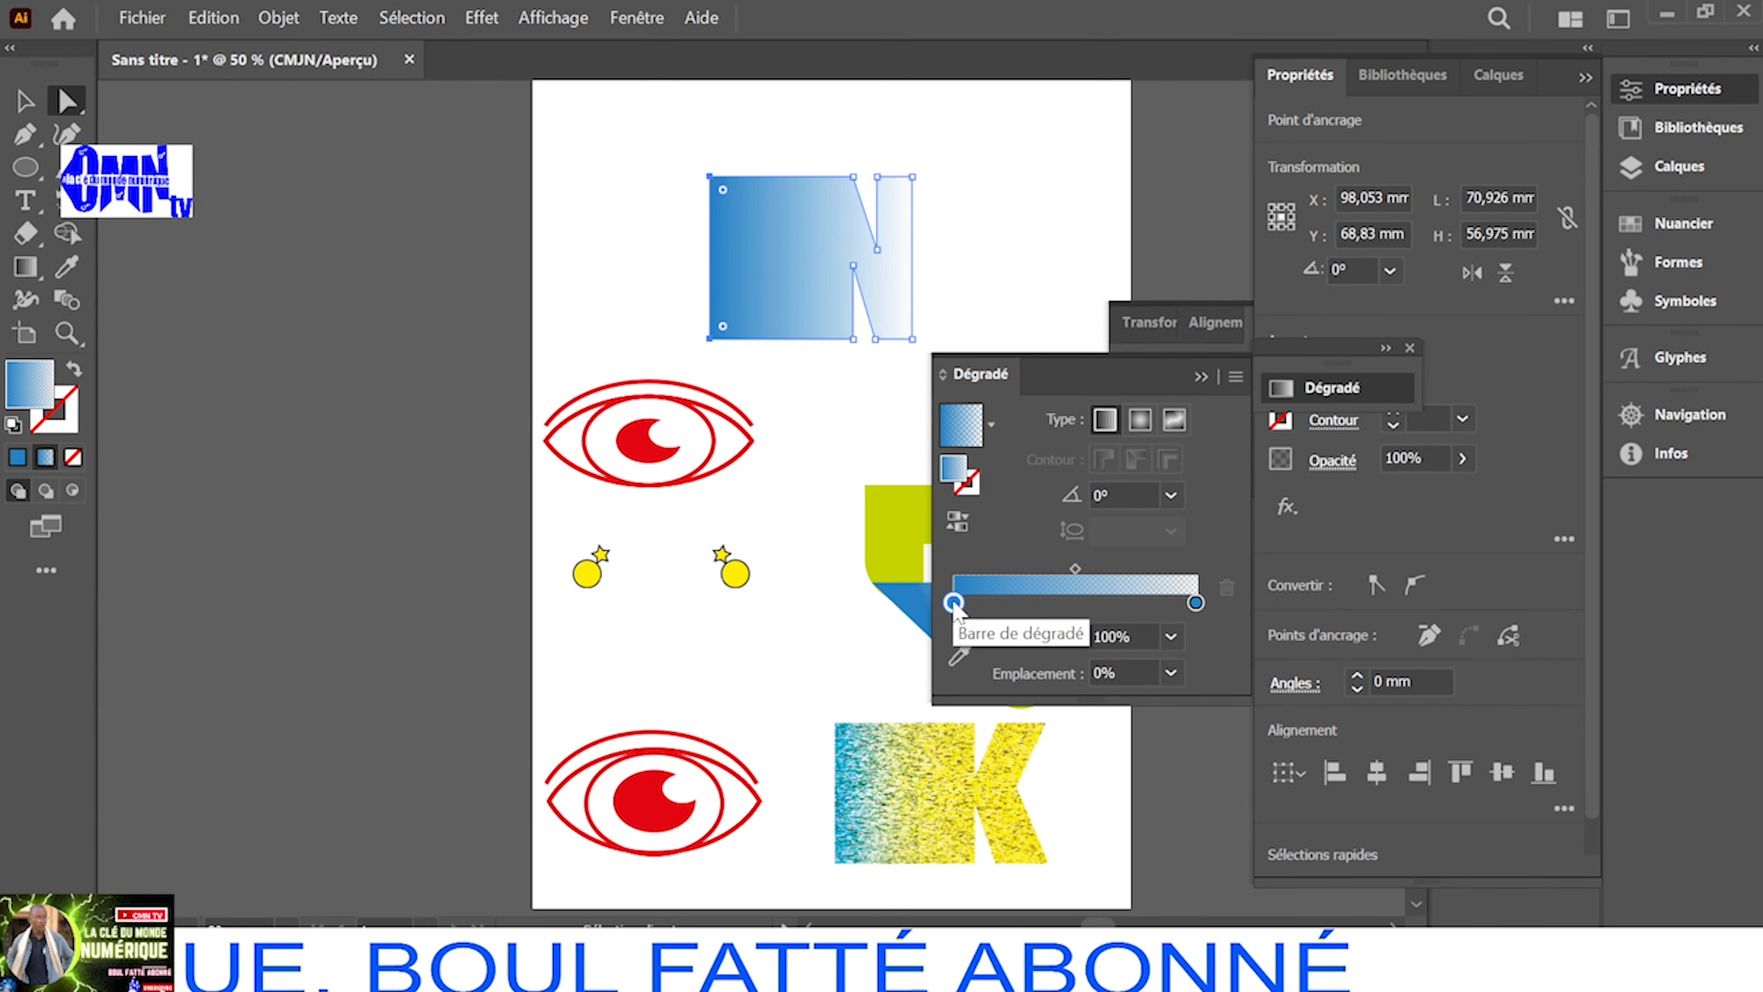
{"action": "left_click", "coordinate": [1182, 603]}
{"action": "left_click_drag", "start_coordinate": [1182, 603], "coordinate": [1121, 603]}
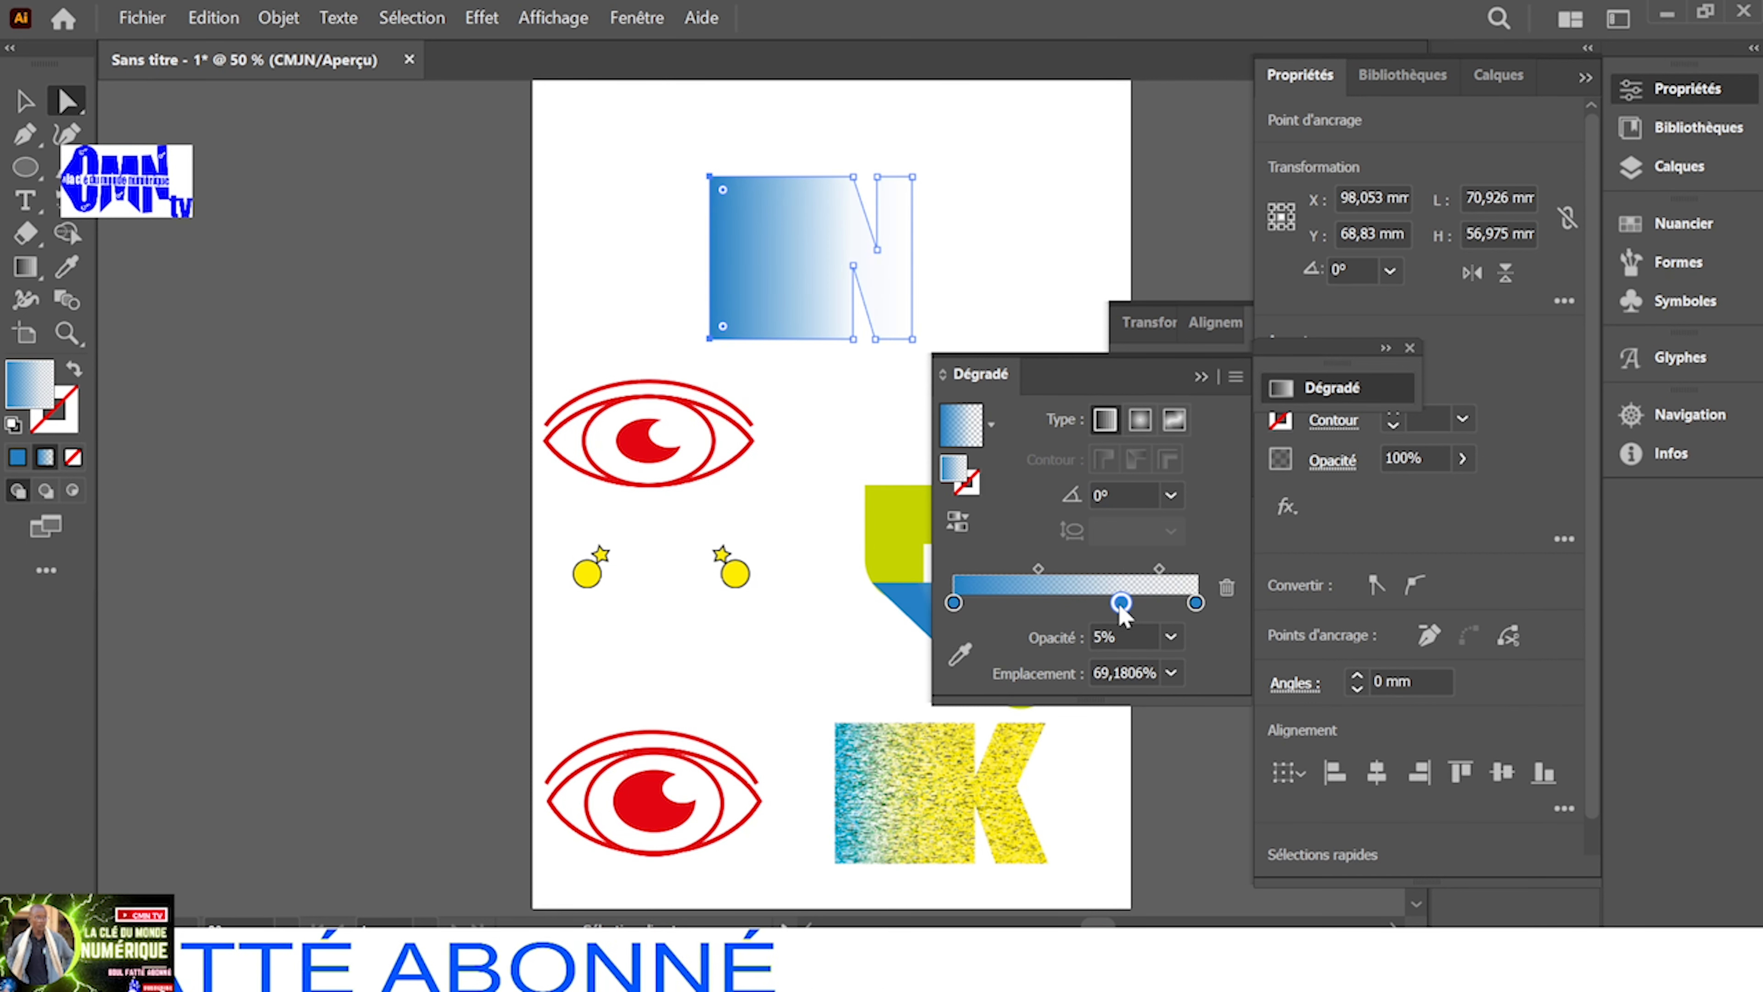
{"action": "left_click", "coordinate": [1228, 590]}
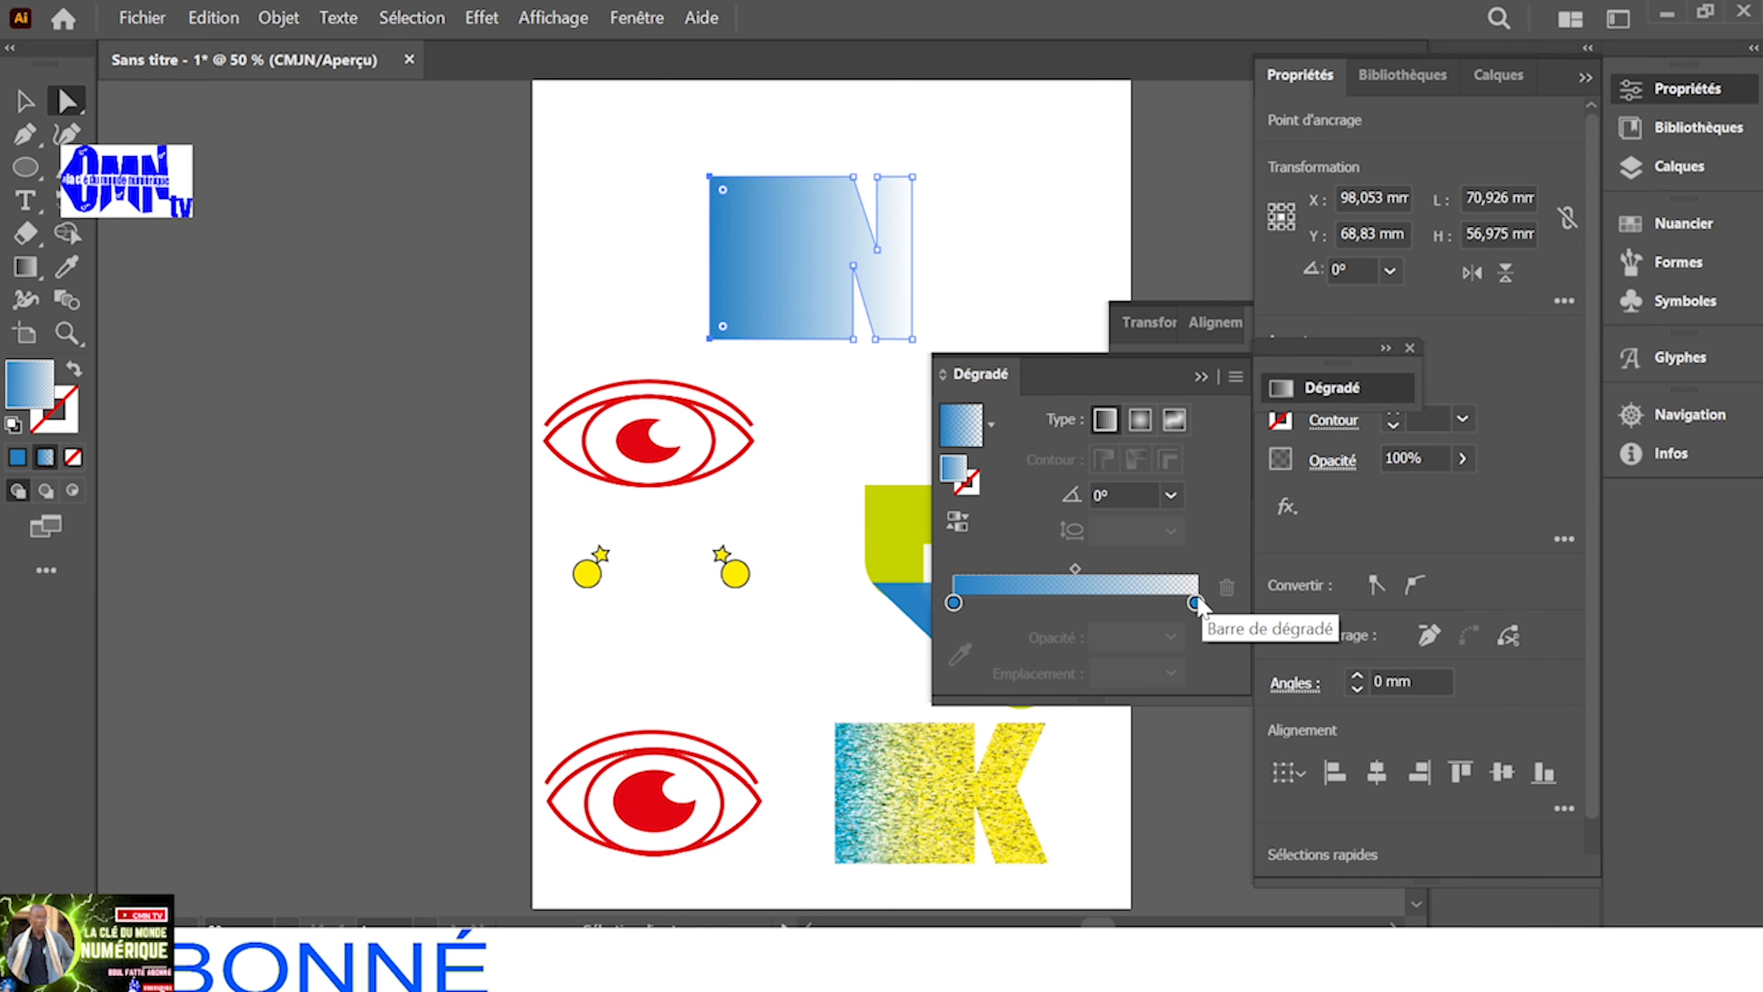
Move the transparent end stop of the N's gradient inward to about 93% and set the gradient angle to 90°
{"action": "mouse_move", "coordinate": [1195, 604]}
{"action": "left_mouse_down"}
{"action": "mouse_move", "coordinate": [1142, 602]}
{"action": "mouse_move", "coordinate": [1178, 603]}
{"action": "left_mouse_up"}
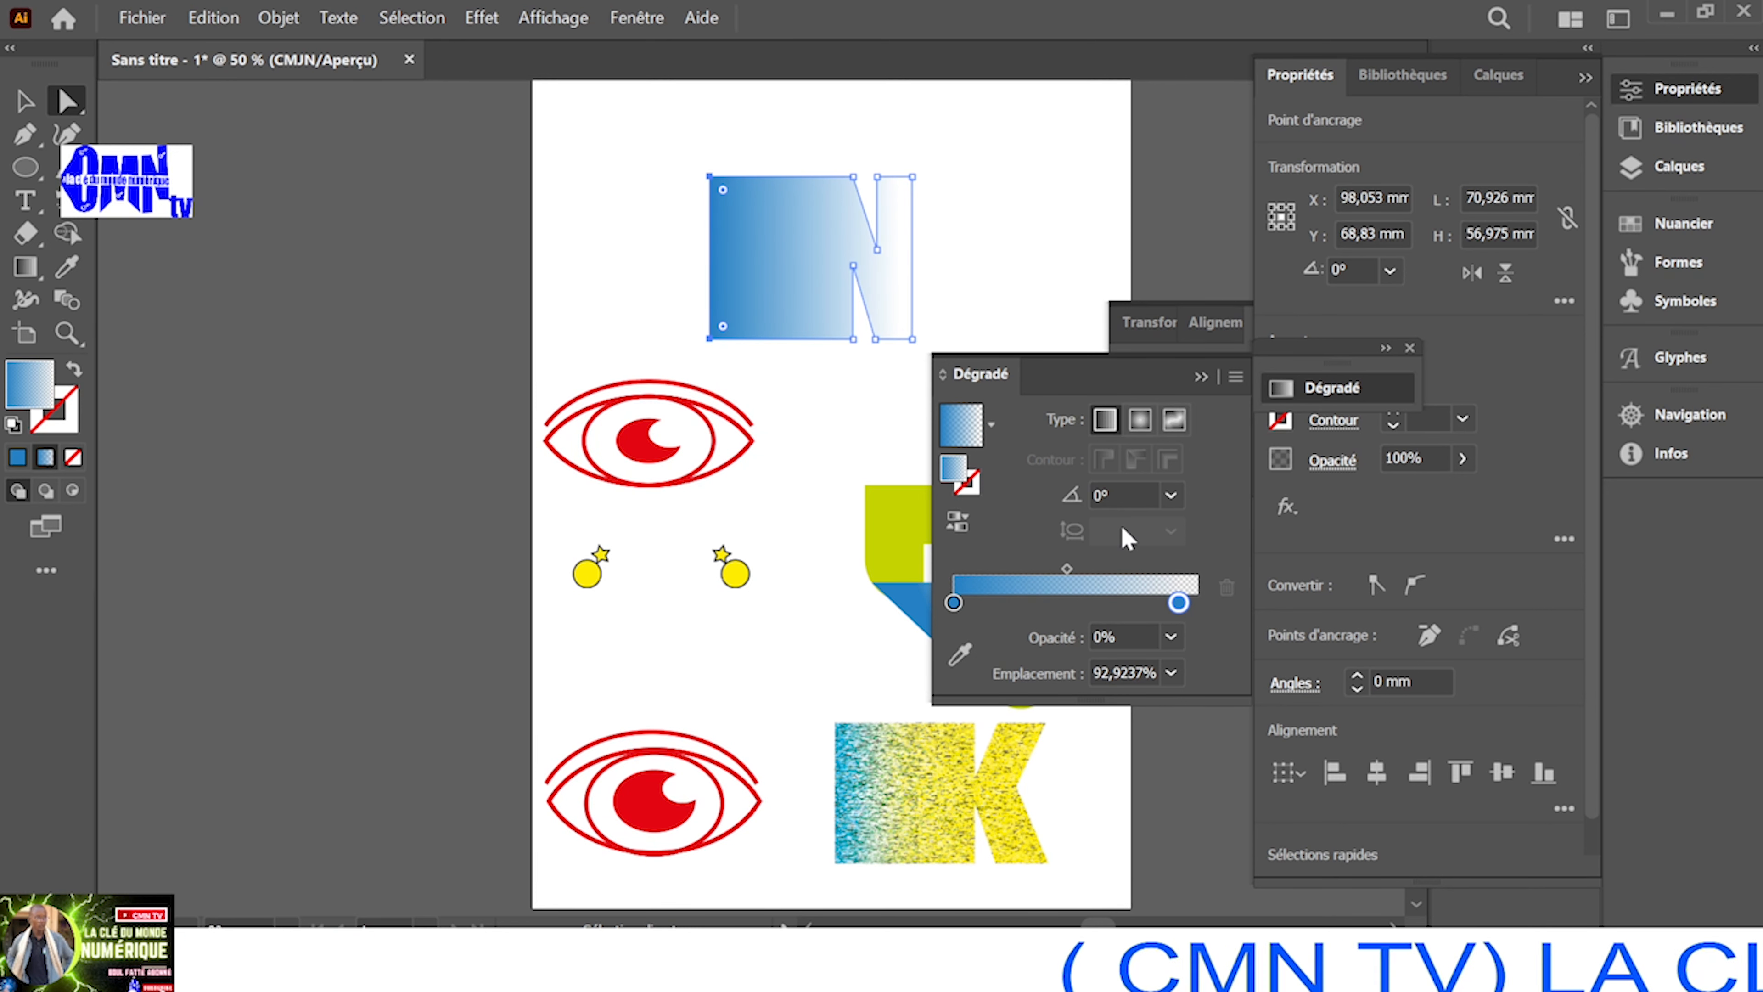
{"action": "left_click", "coordinate": [1170, 494]}
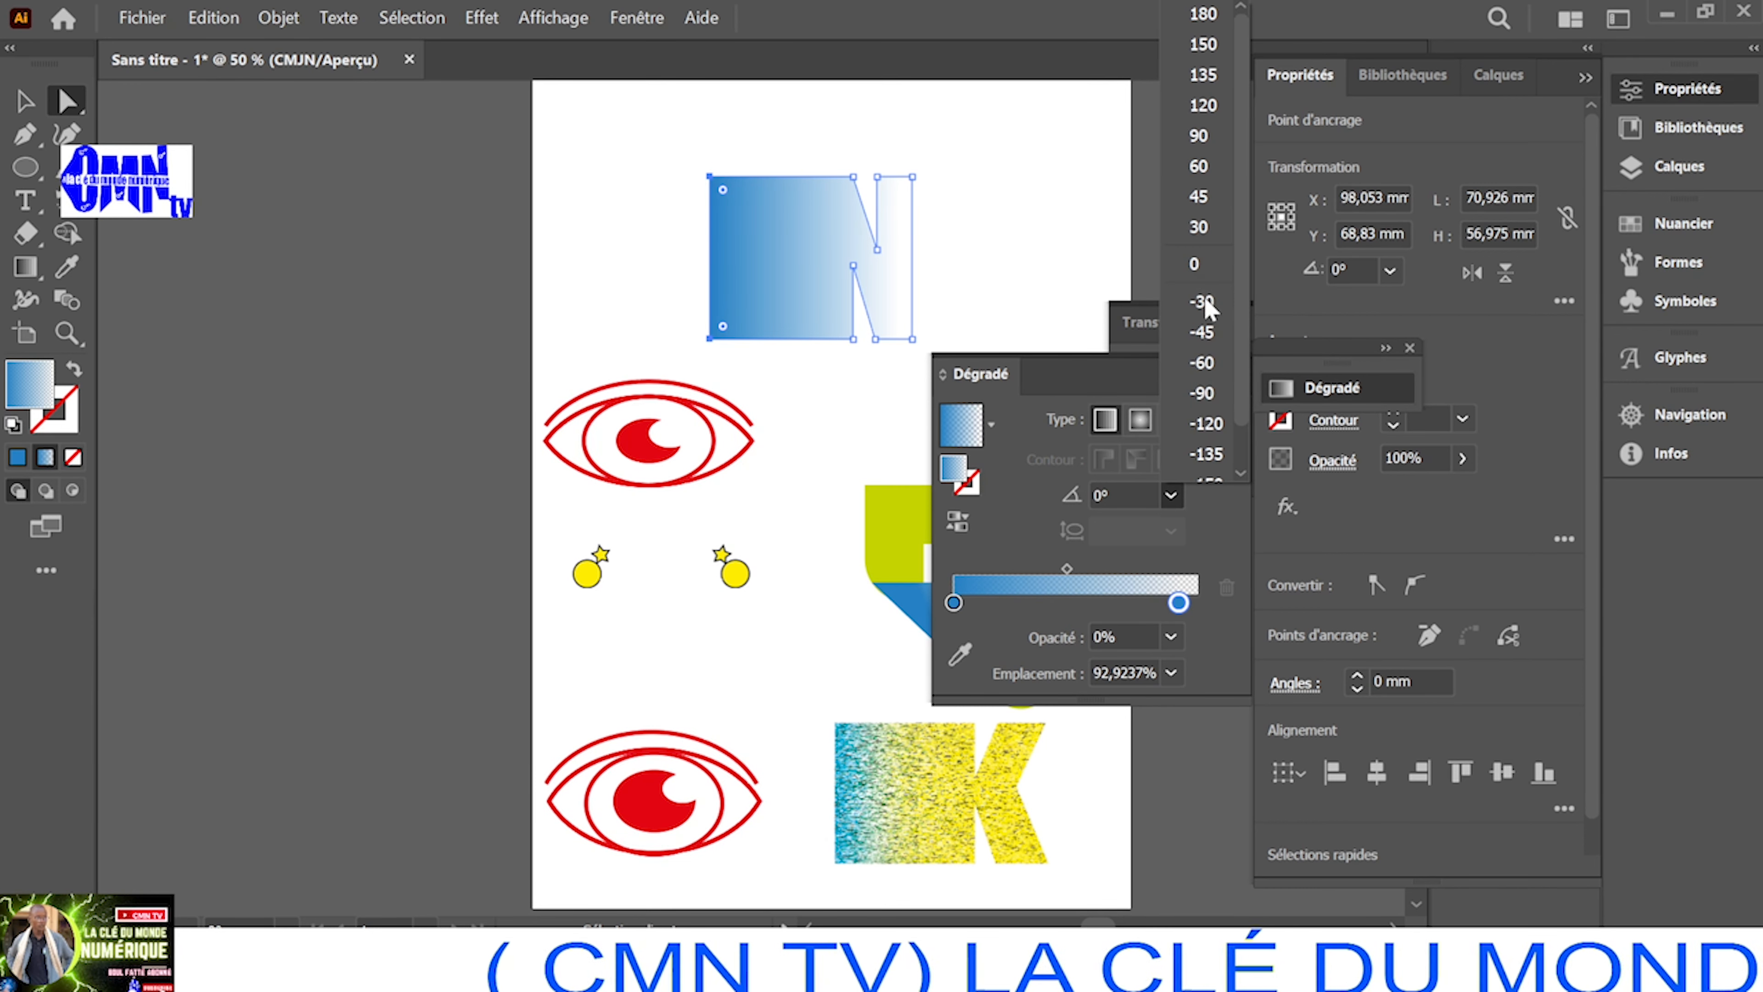
{"action": "left_click", "coordinate": [1204, 139]}
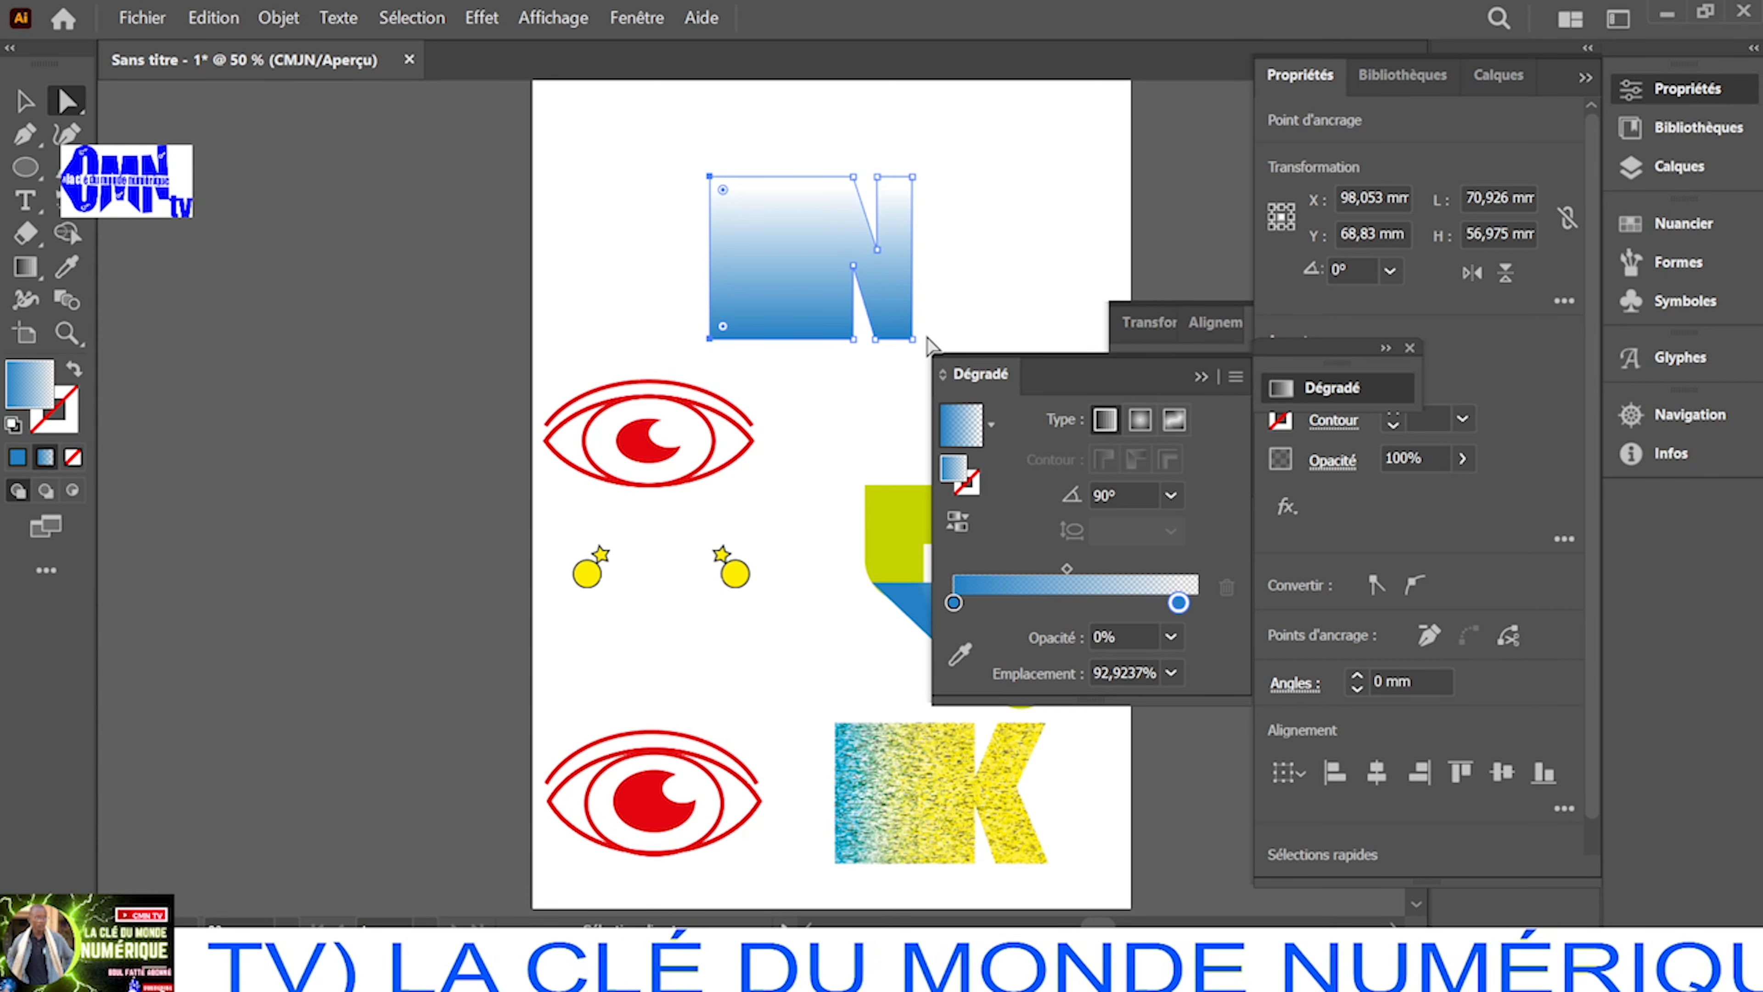
Try gradient angles of 45° and -90° on the N
{"action": "left_click", "coordinate": [1171, 495]}
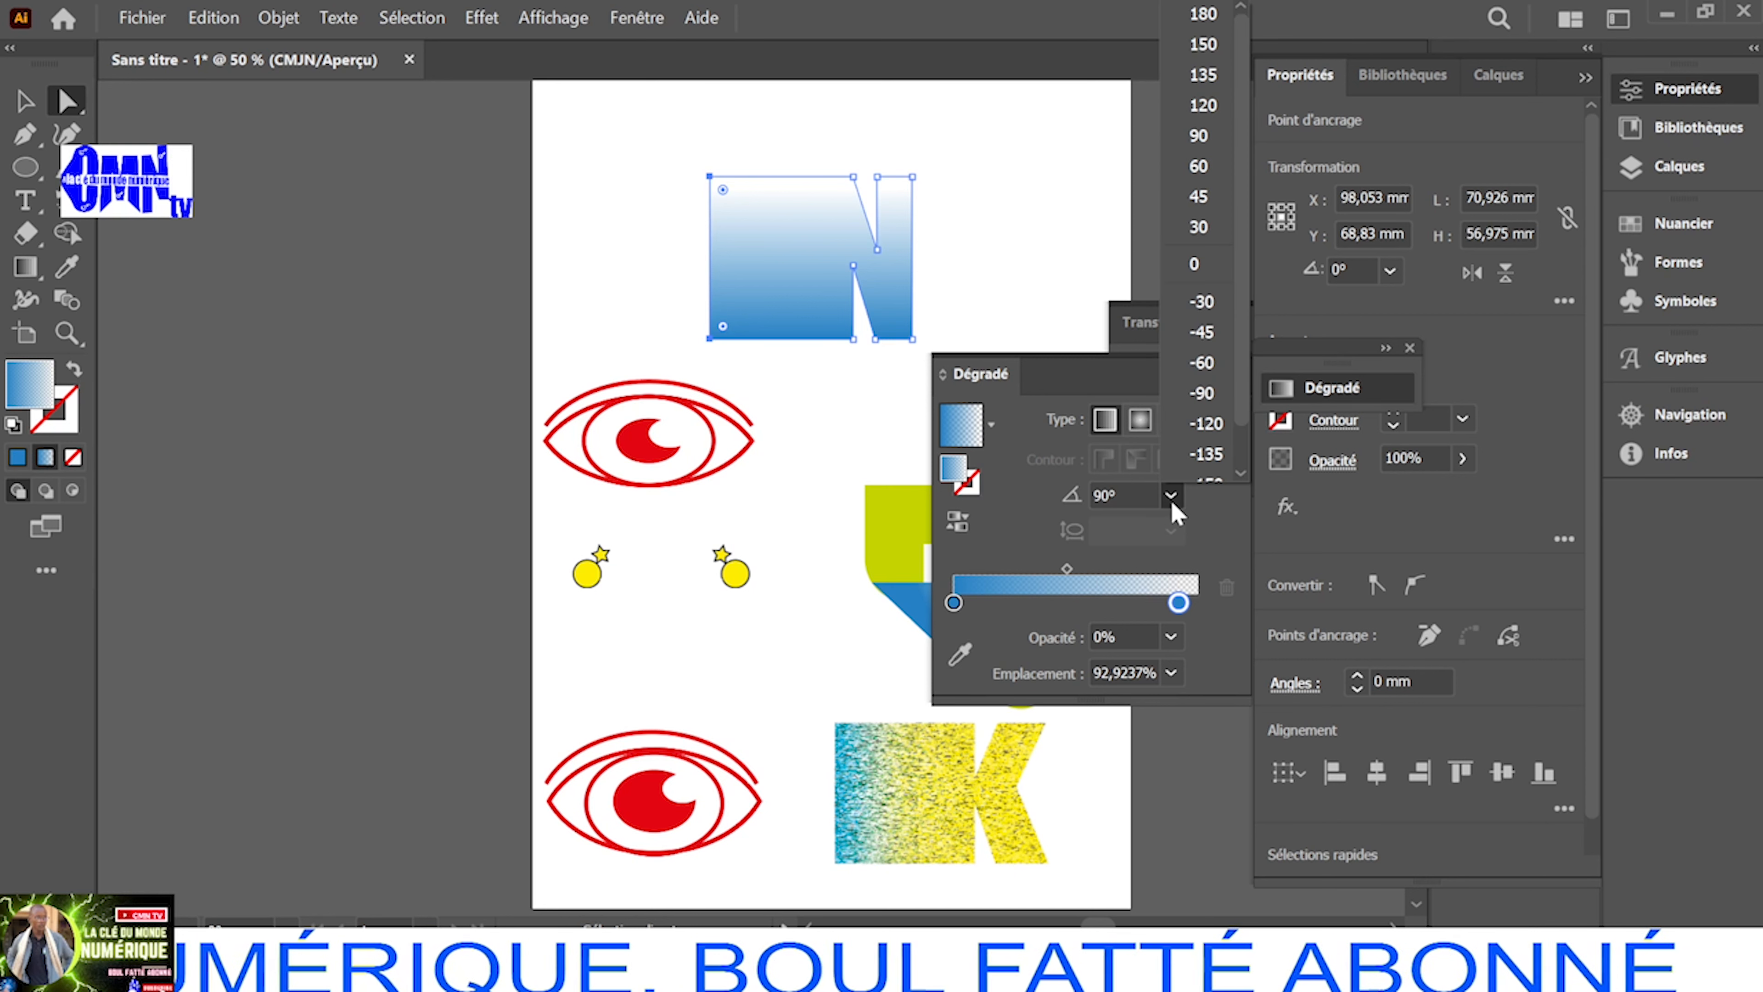
{"action": "left_click", "coordinate": [1206, 198]}
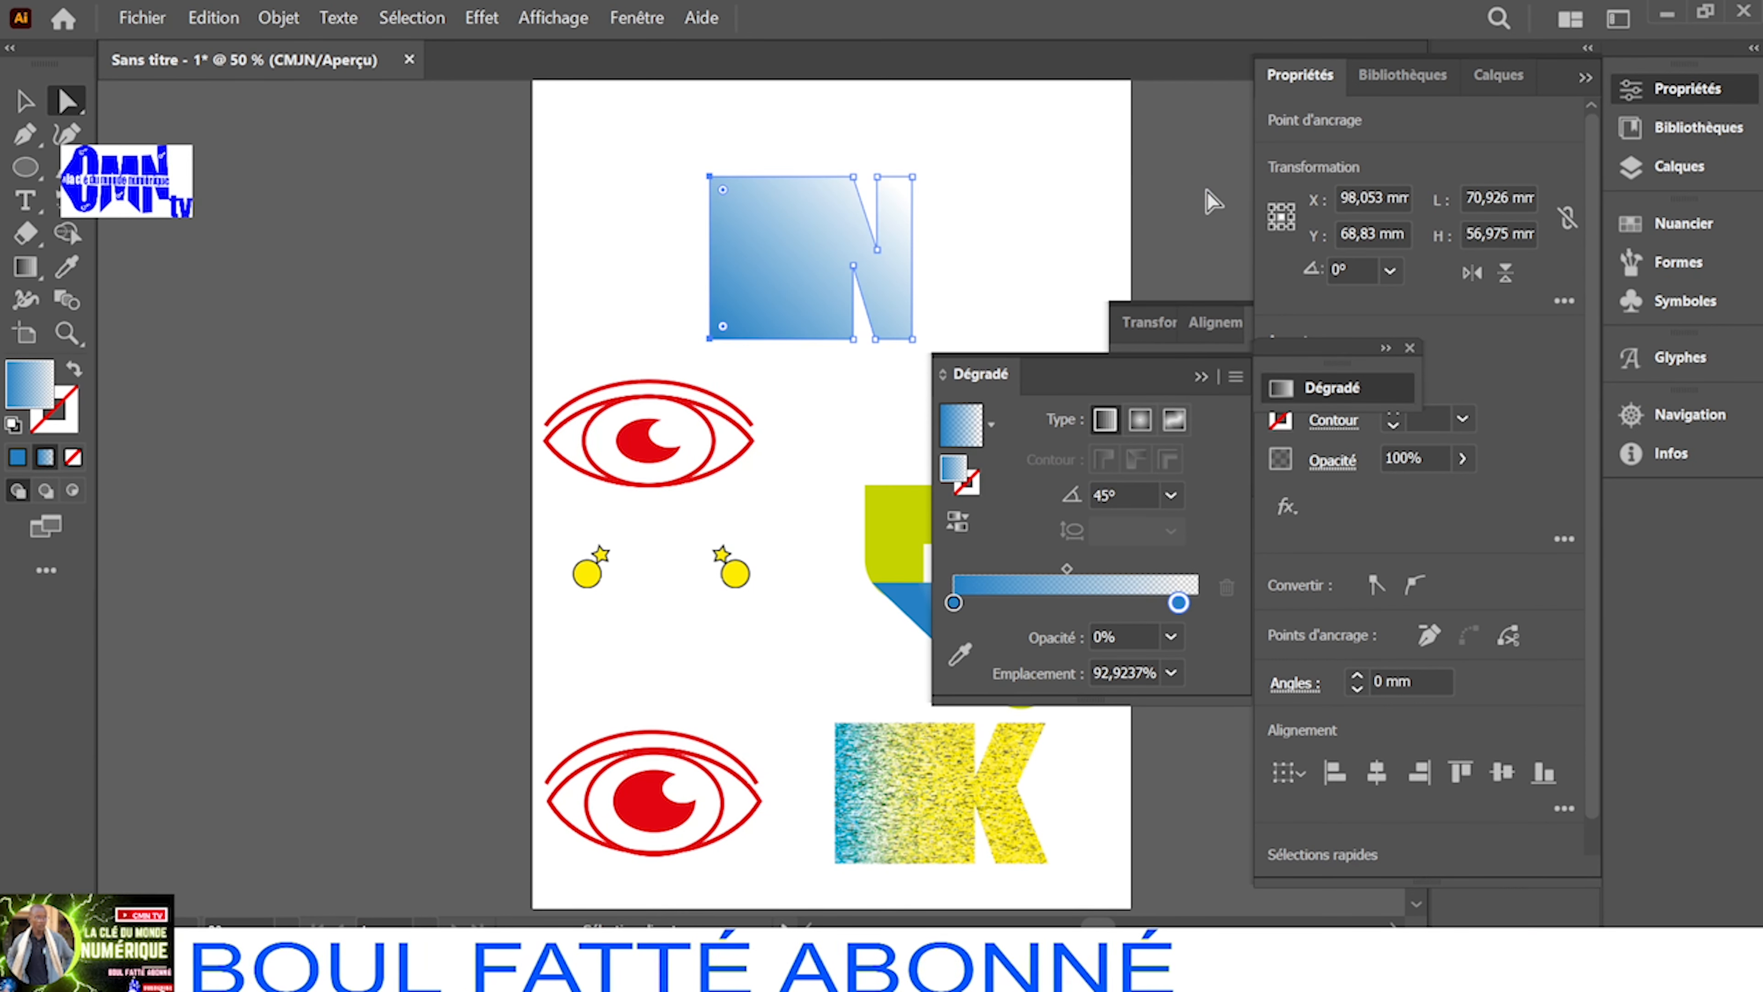
{"action": "left_click", "coordinate": [1174, 503]}
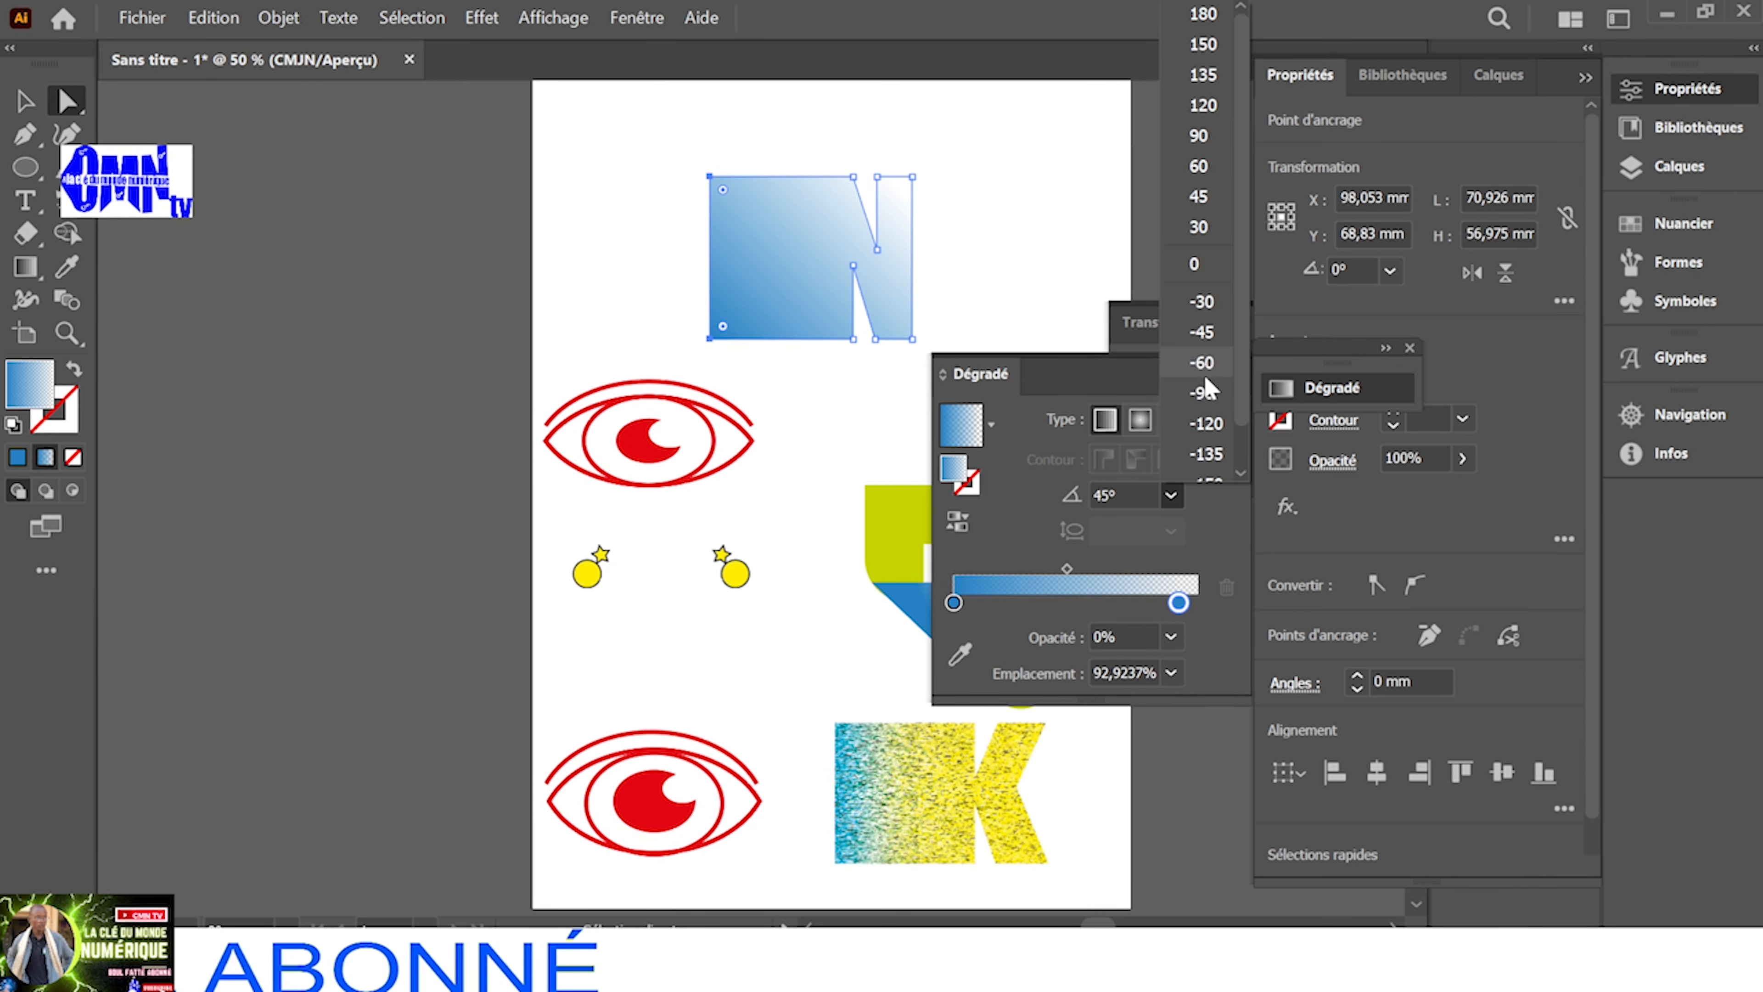
{"action": "left_click", "coordinate": [1205, 394]}
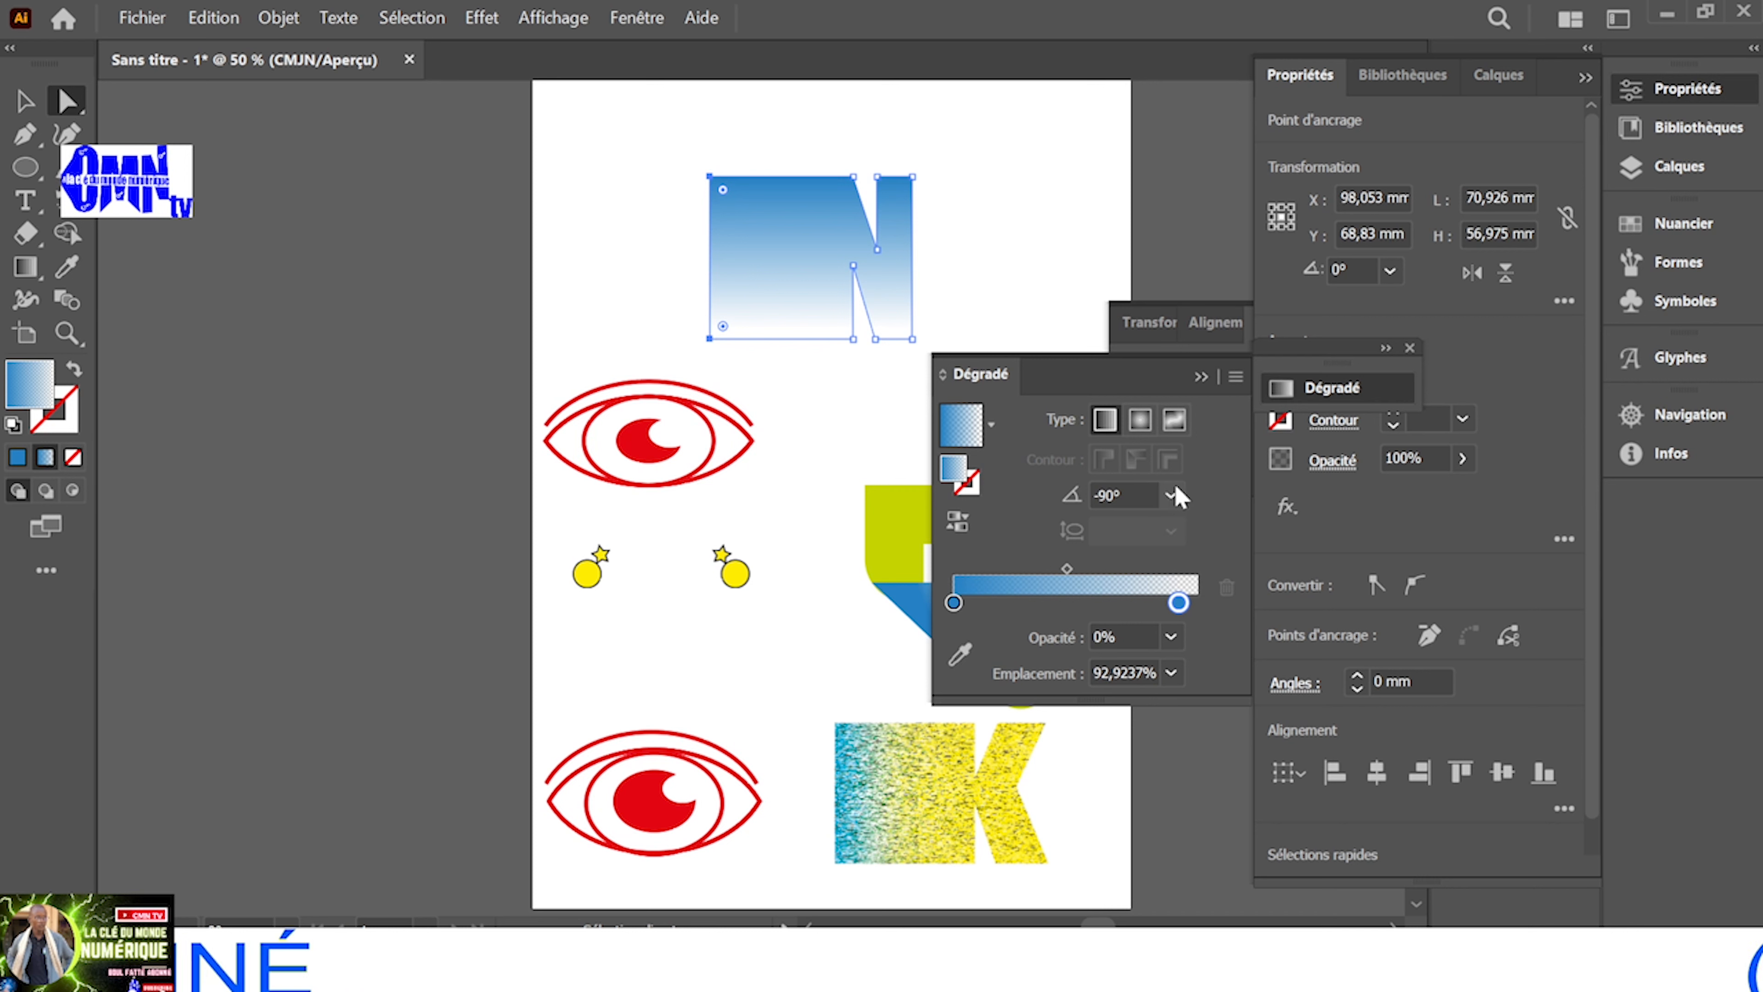
Set the N's gradient angle to -180°
{"action": "left_click", "coordinate": [1170, 494]}
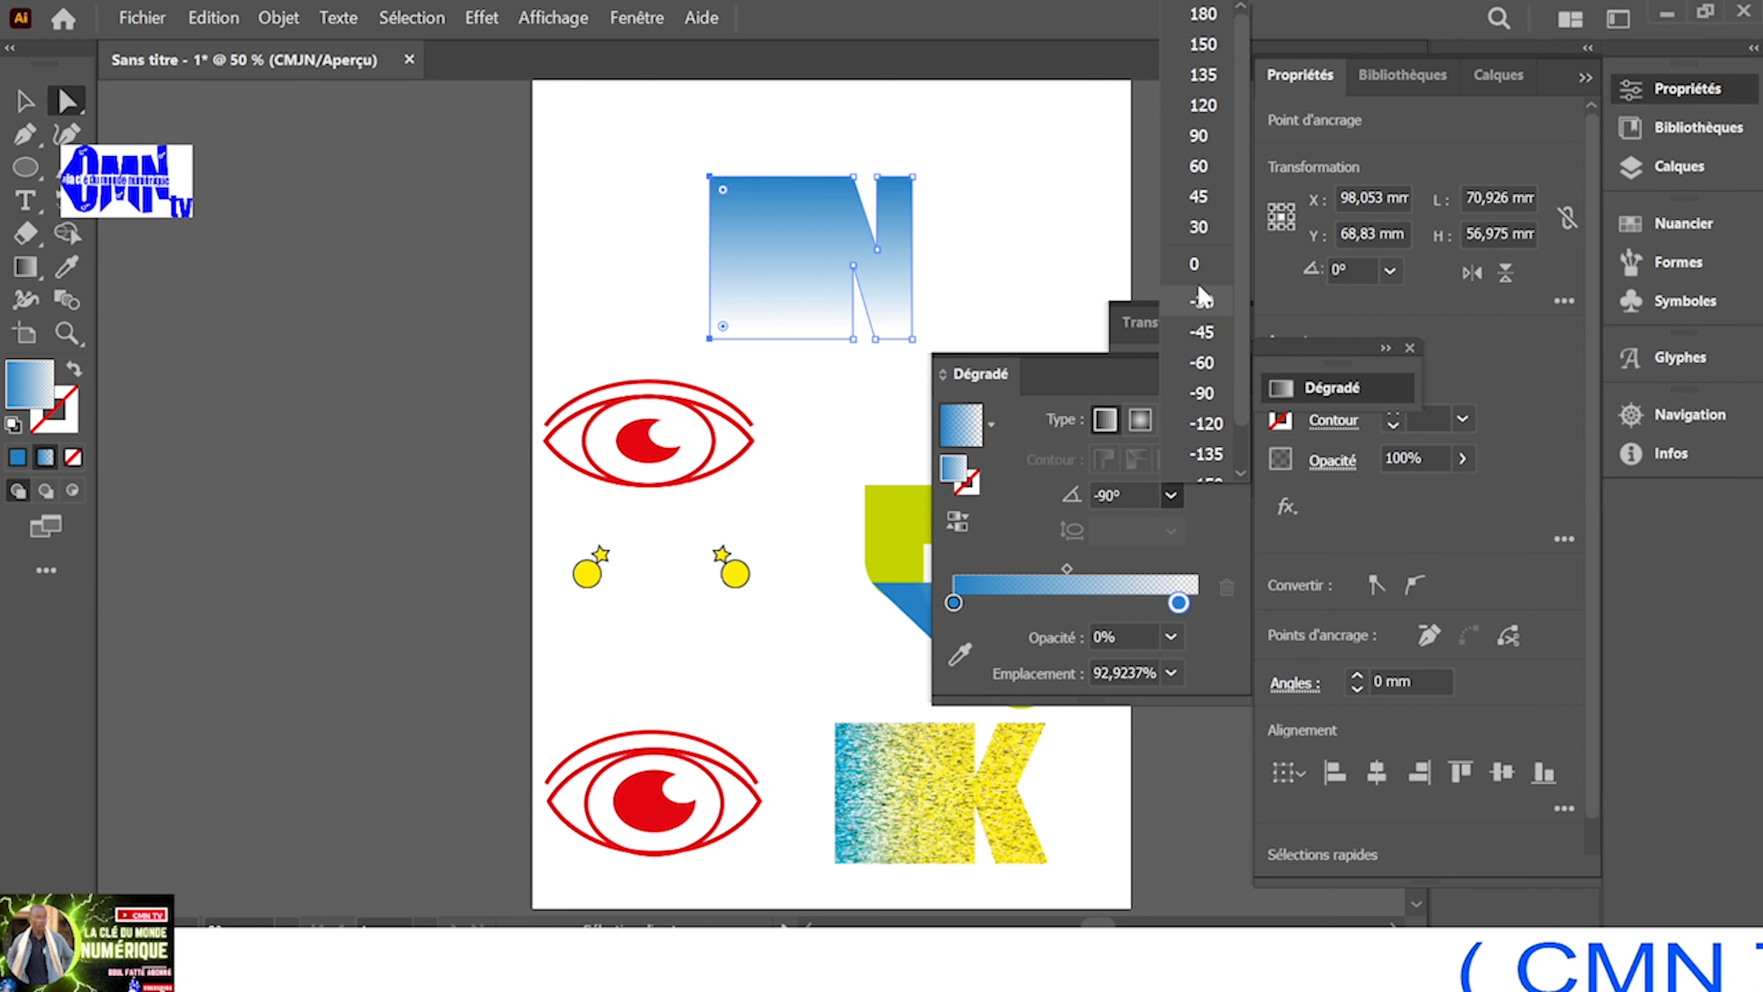
{"action": "scroll", "coordinate": [1219, 418], "scroll_direction": "down", "scroll_amount": 1}
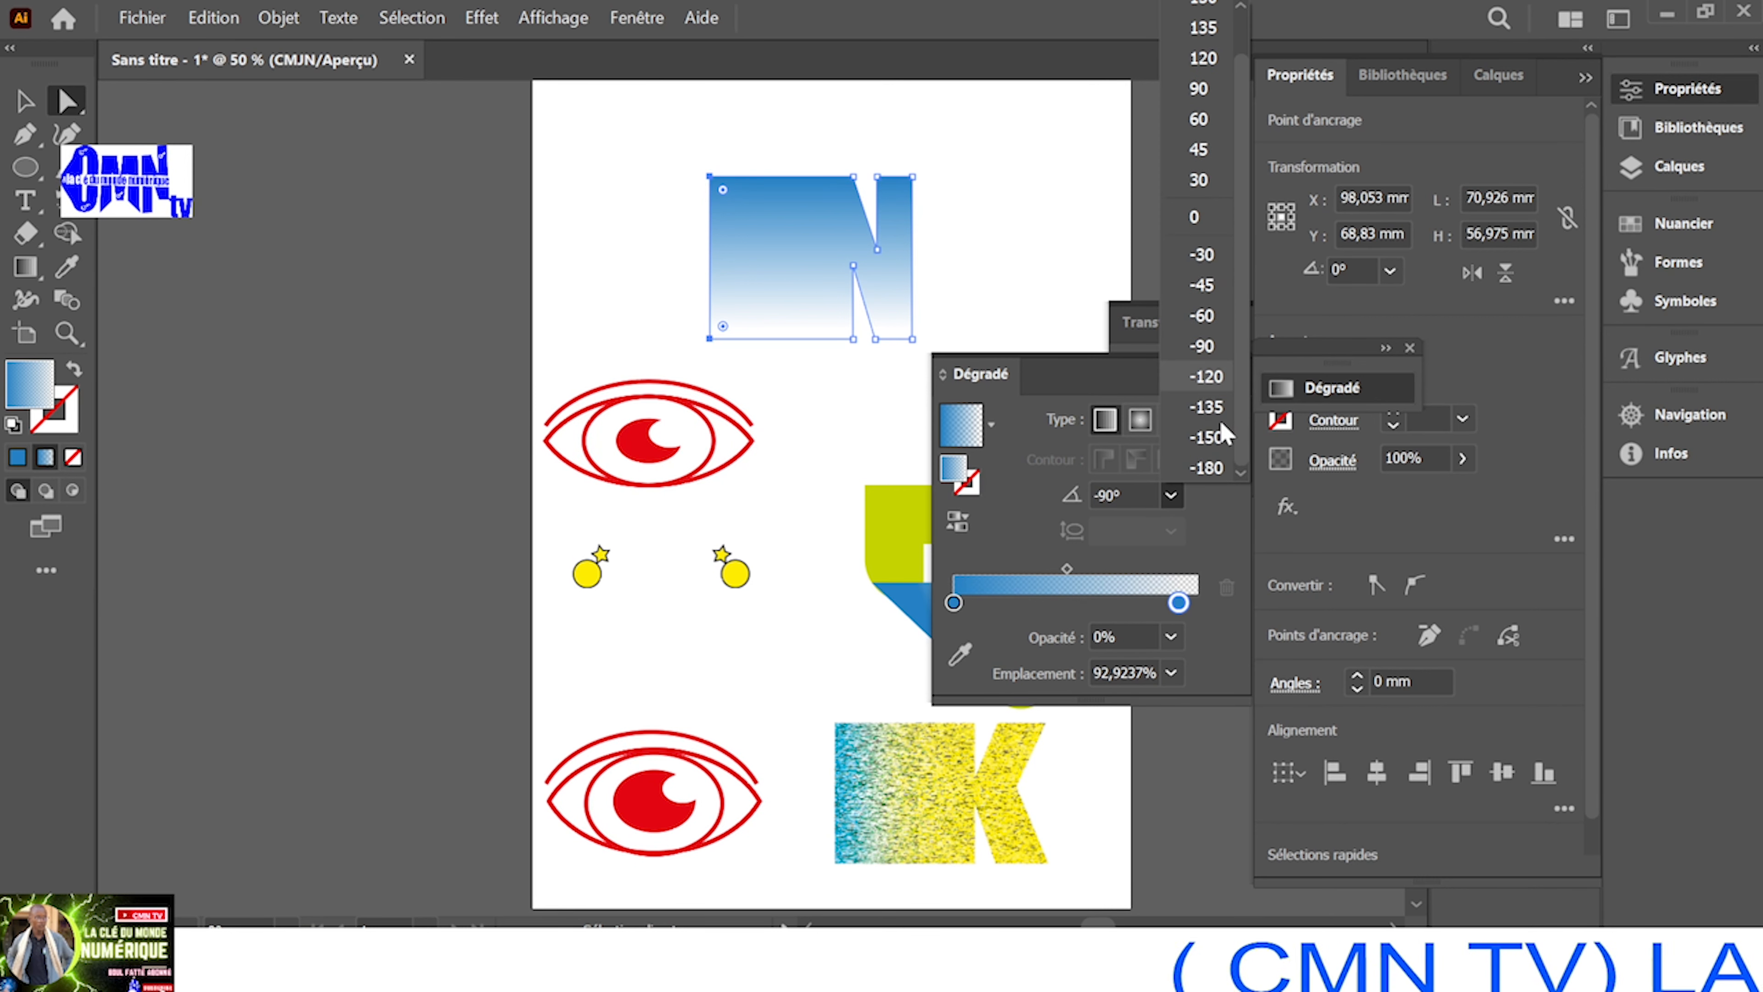
{"action": "left_click", "coordinate": [1218, 466]}
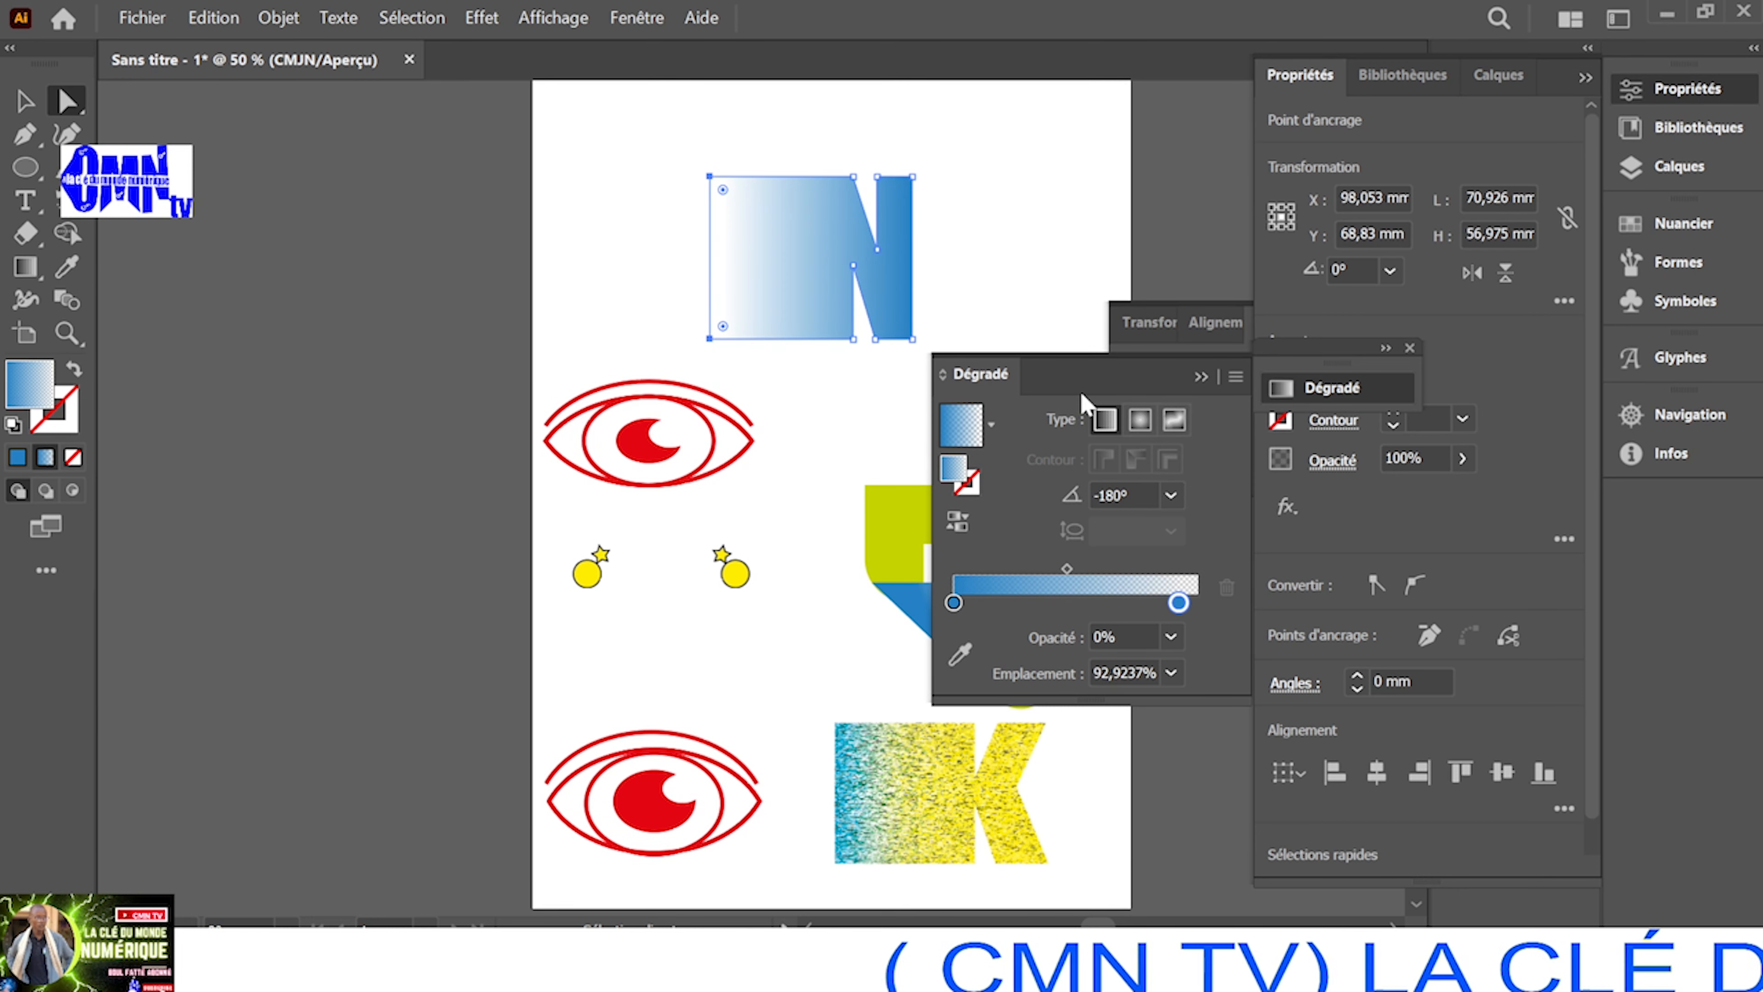
Reselect the N and recolor its gradient's opaque blue stop with the lime green sampled from the D logo
{"action": "left_click", "coordinate": [836, 394]}
{"action": "left_click", "coordinate": [831, 302]}
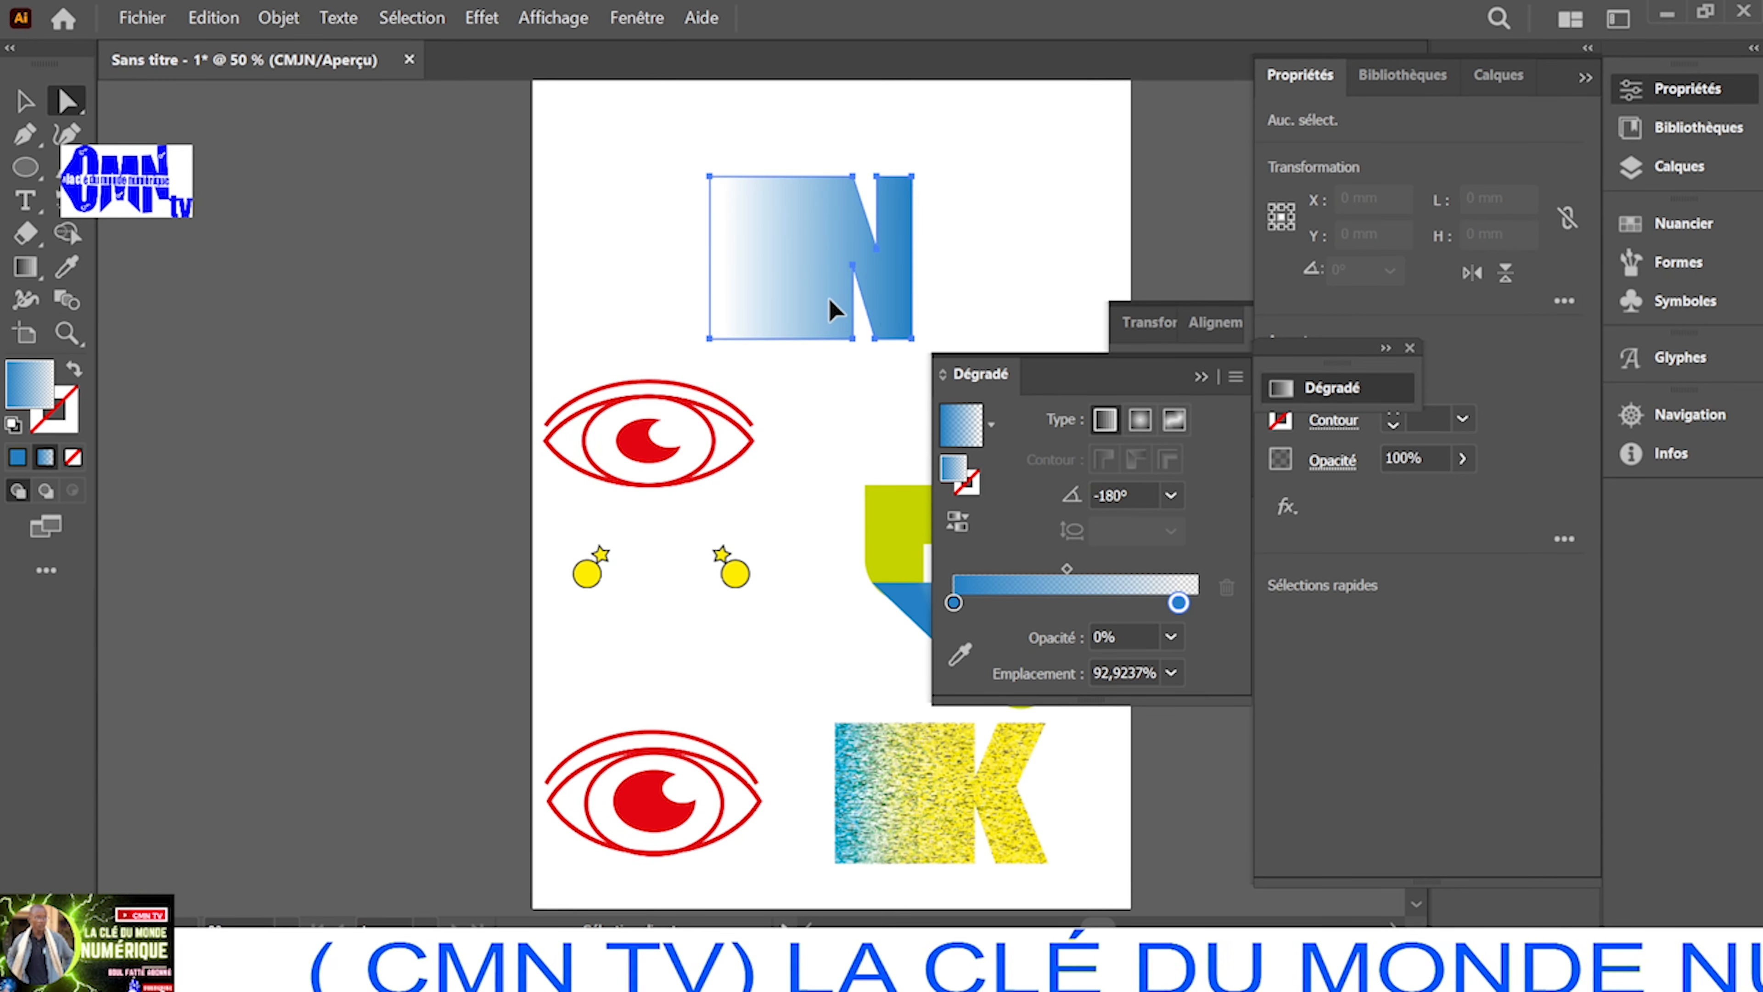
{"action": "left_click", "coordinate": [954, 636]}
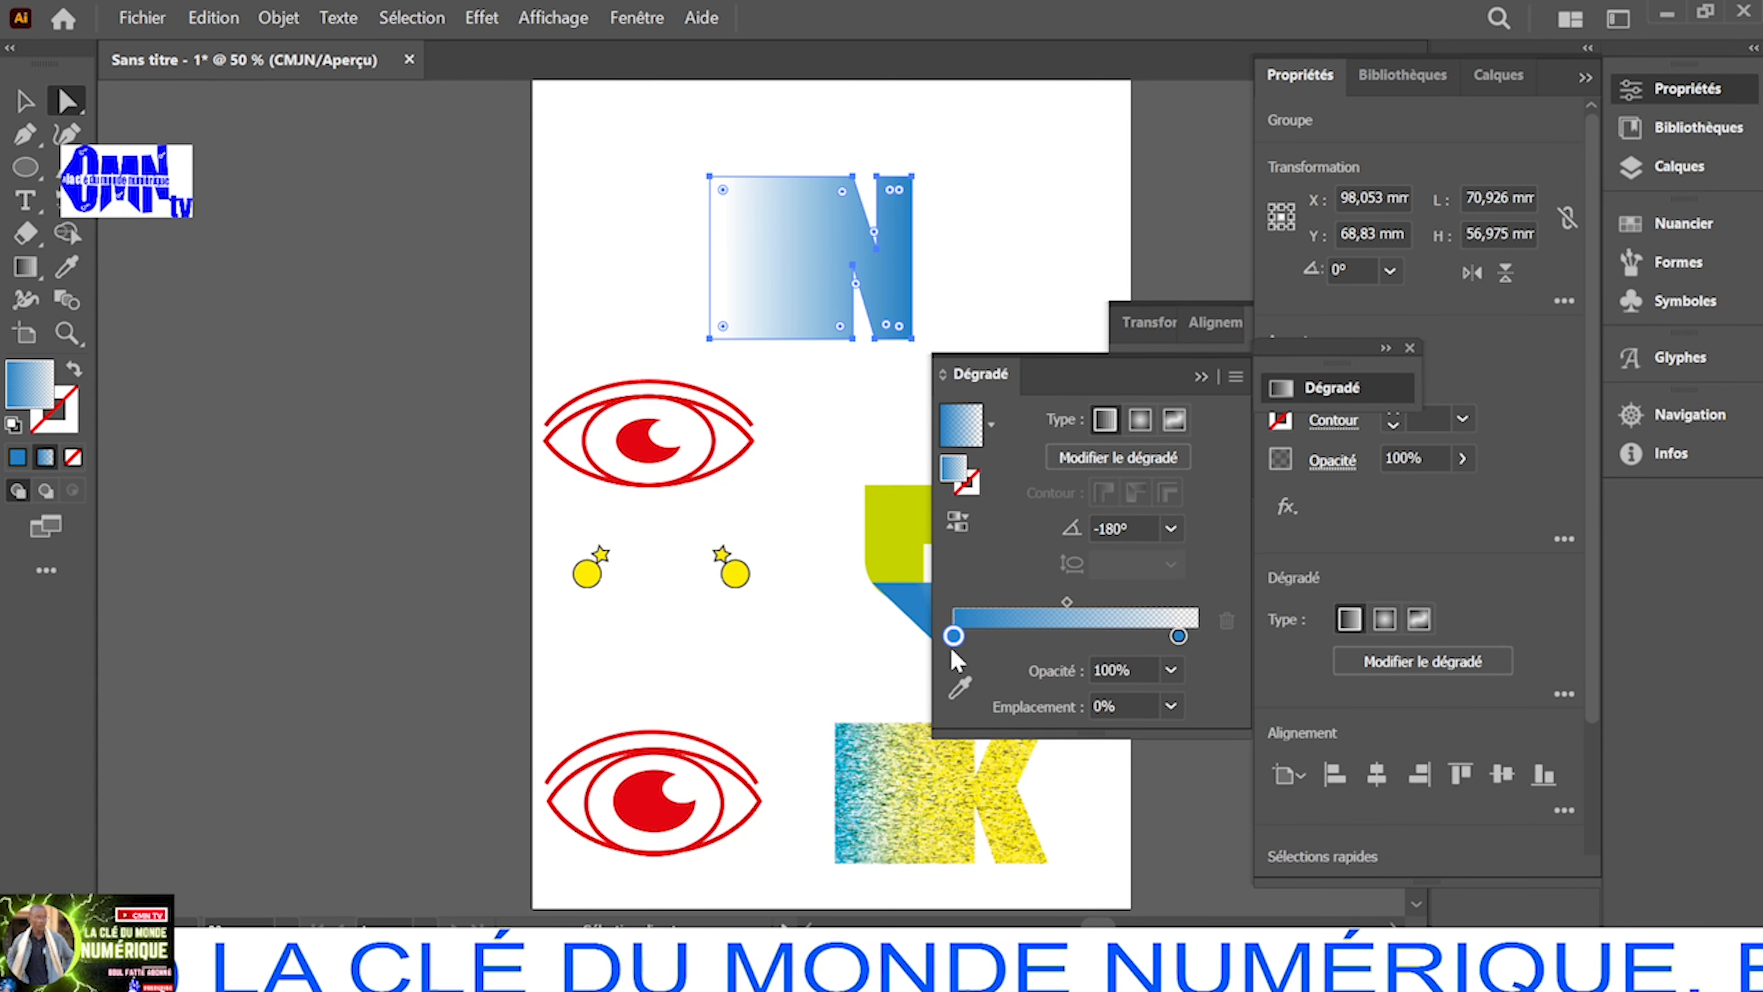
{"action": "left_click", "coordinate": [960, 687]}
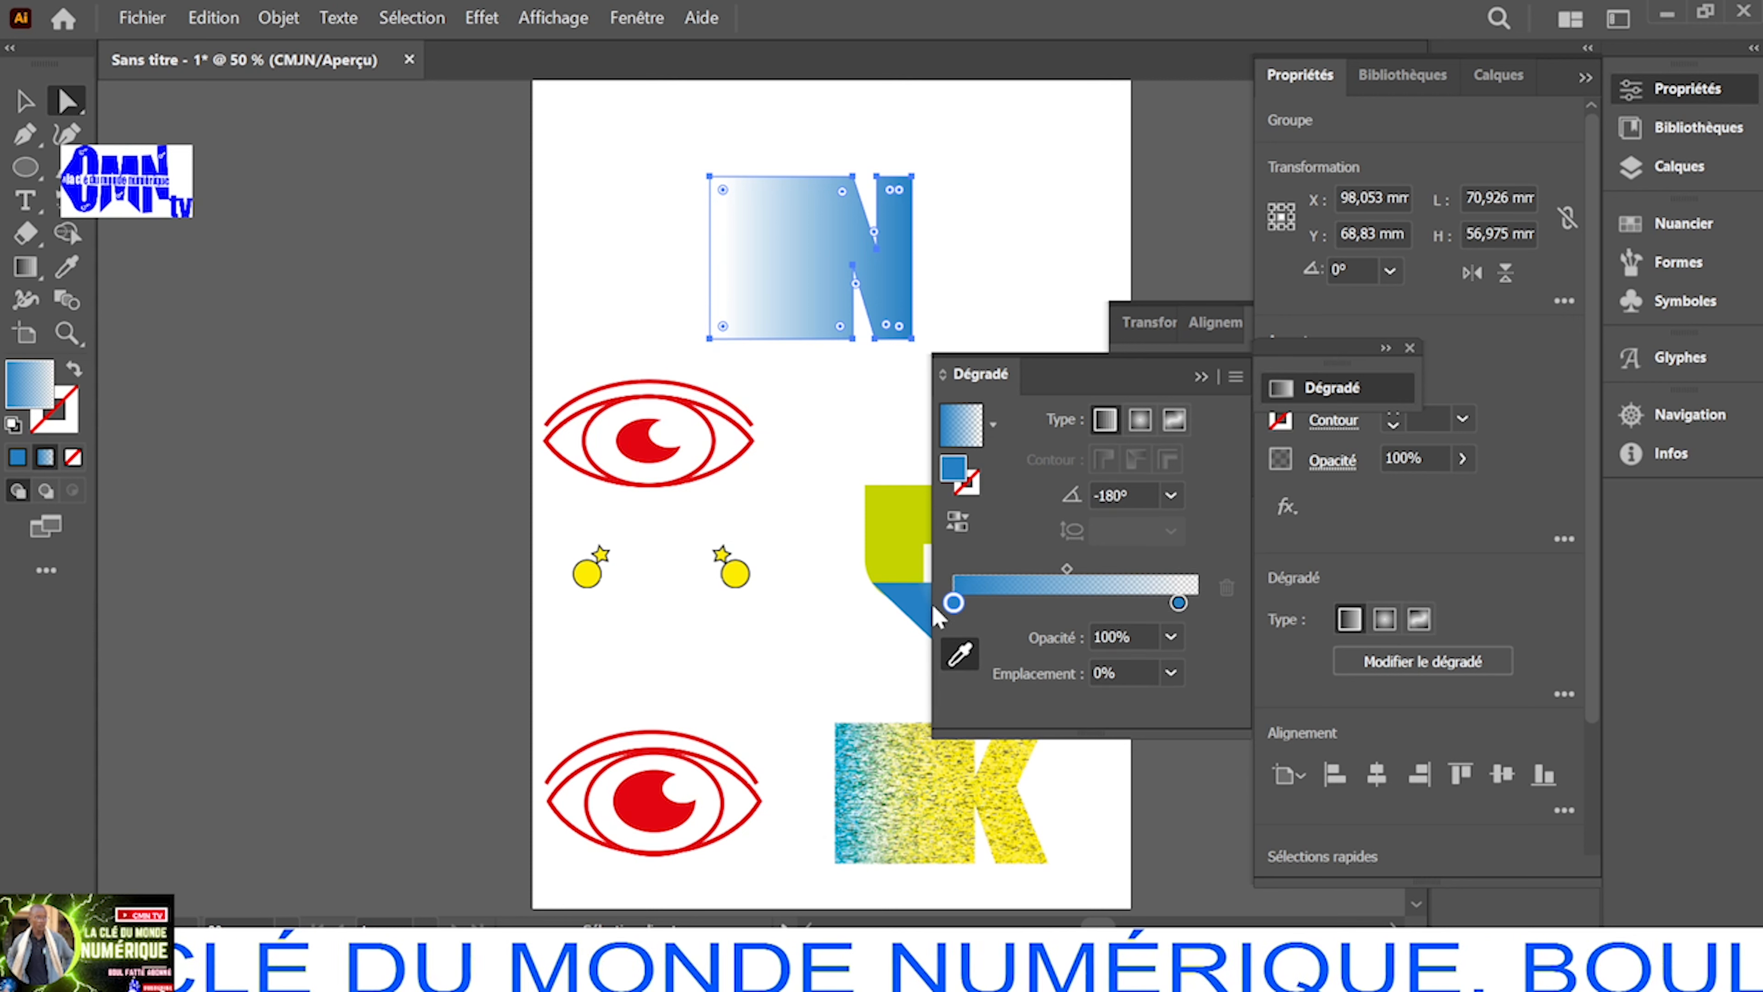
{"action": "left_click", "coordinate": [921, 509]}
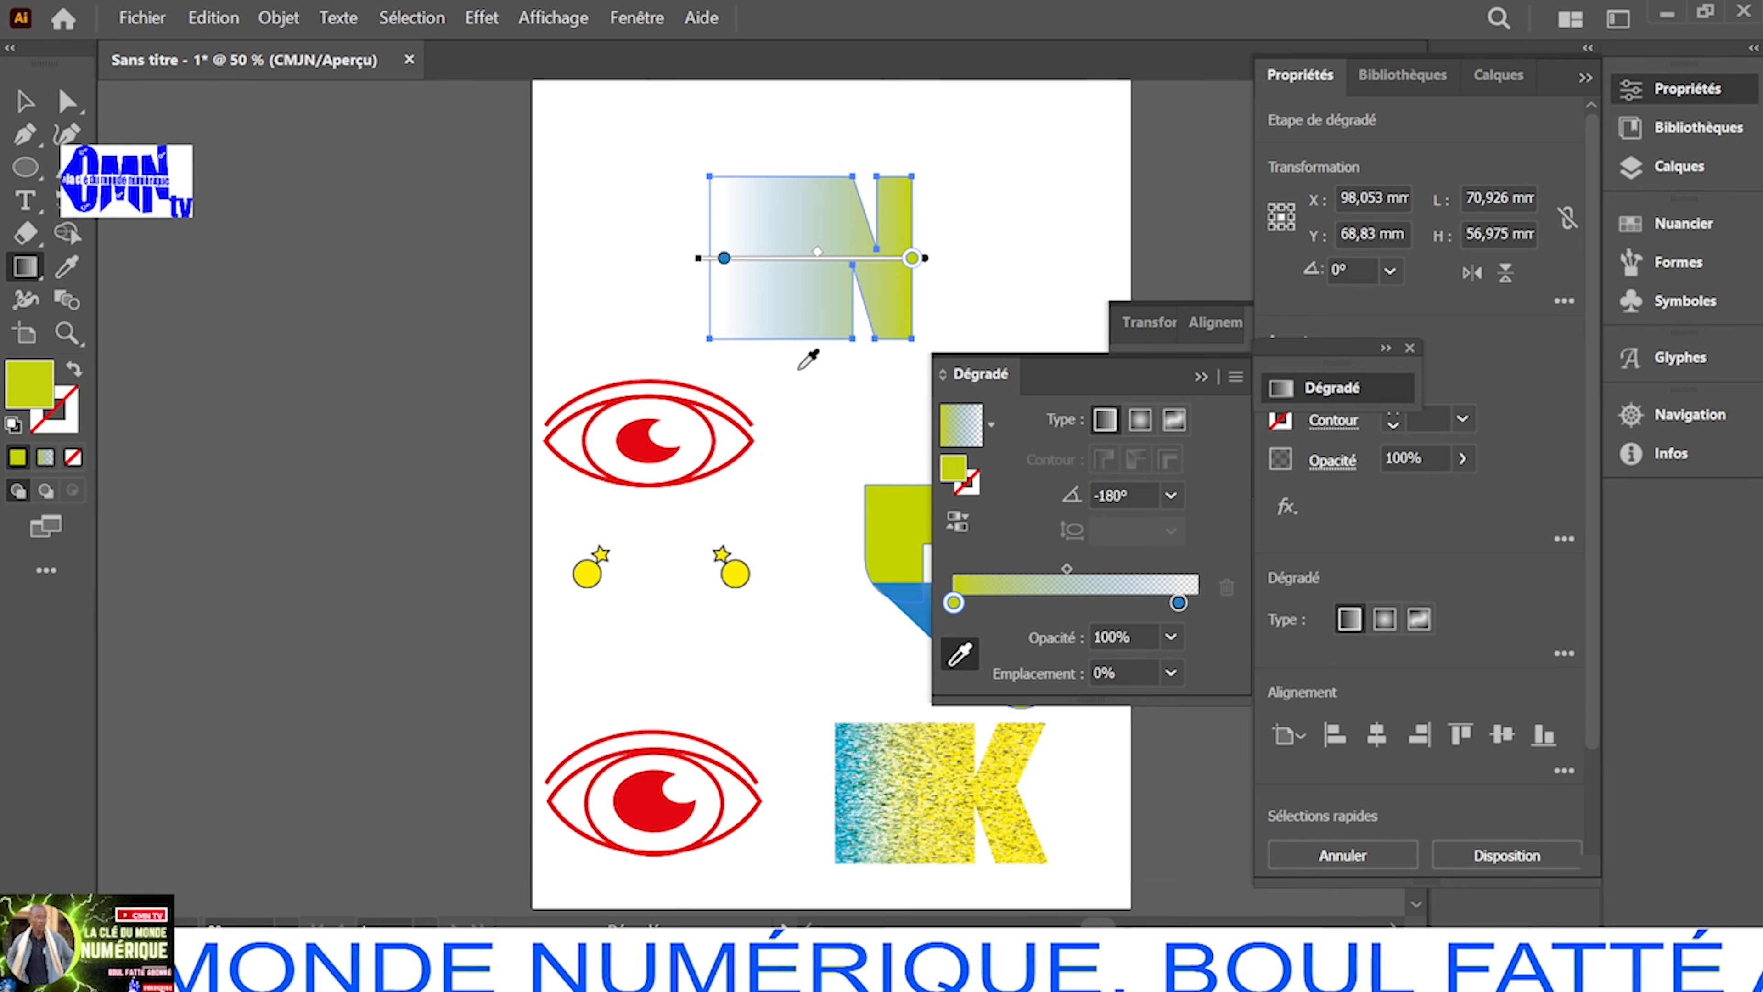
Slide the N gradient's green stop inward to about 36% and nudge the transparent blue stop slightly inward
{"action": "mouse_move", "coordinate": [725, 263]}
{"action": "left_mouse_down"}
{"action": "mouse_move", "coordinate": [740, 264]}
{"action": "mouse_move", "coordinate": [702, 264]}
{"action": "mouse_move", "coordinate": [722, 264]}
{"action": "left_mouse_up"}
{"action": "left_click_drag", "start_coordinate": [911, 258], "coordinate": [834, 260]}
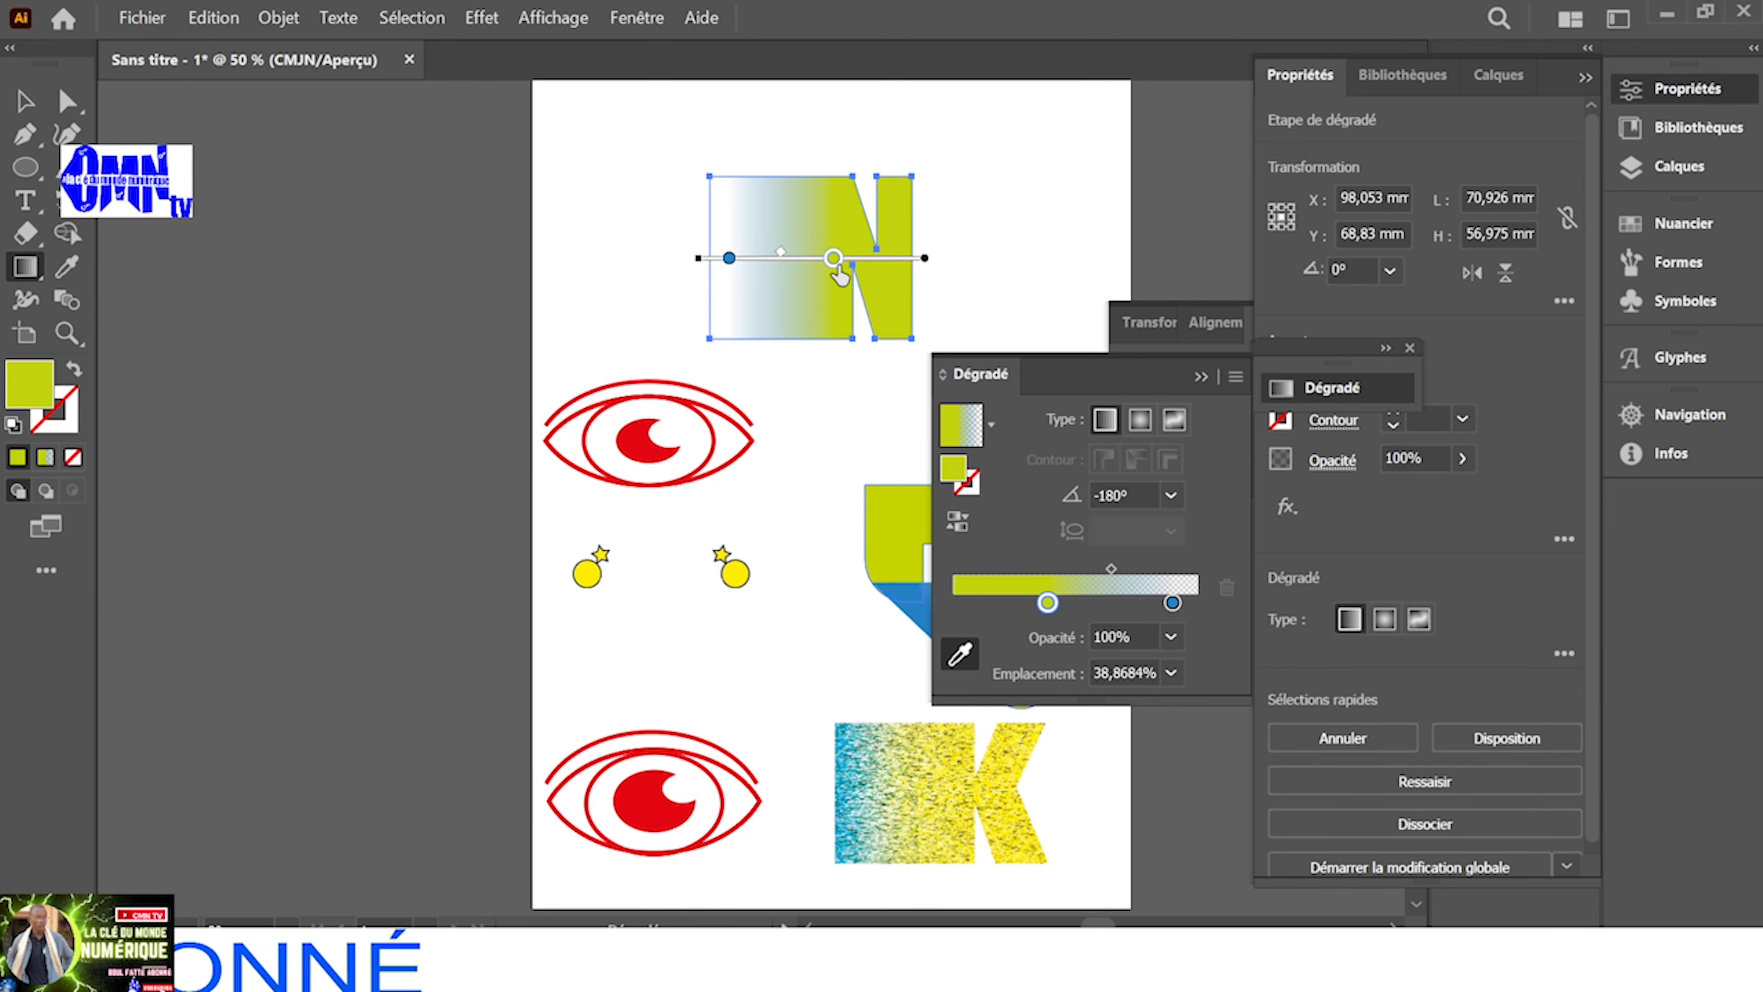
{"action": "left_click_drag", "start_coordinate": [833, 260], "coordinate": [835, 258]}
Start the Mezzo-tinto pixelation effect on the N and move its dialog aside to uncover part of the letter
{"action": "left_click", "coordinate": [25, 100]}
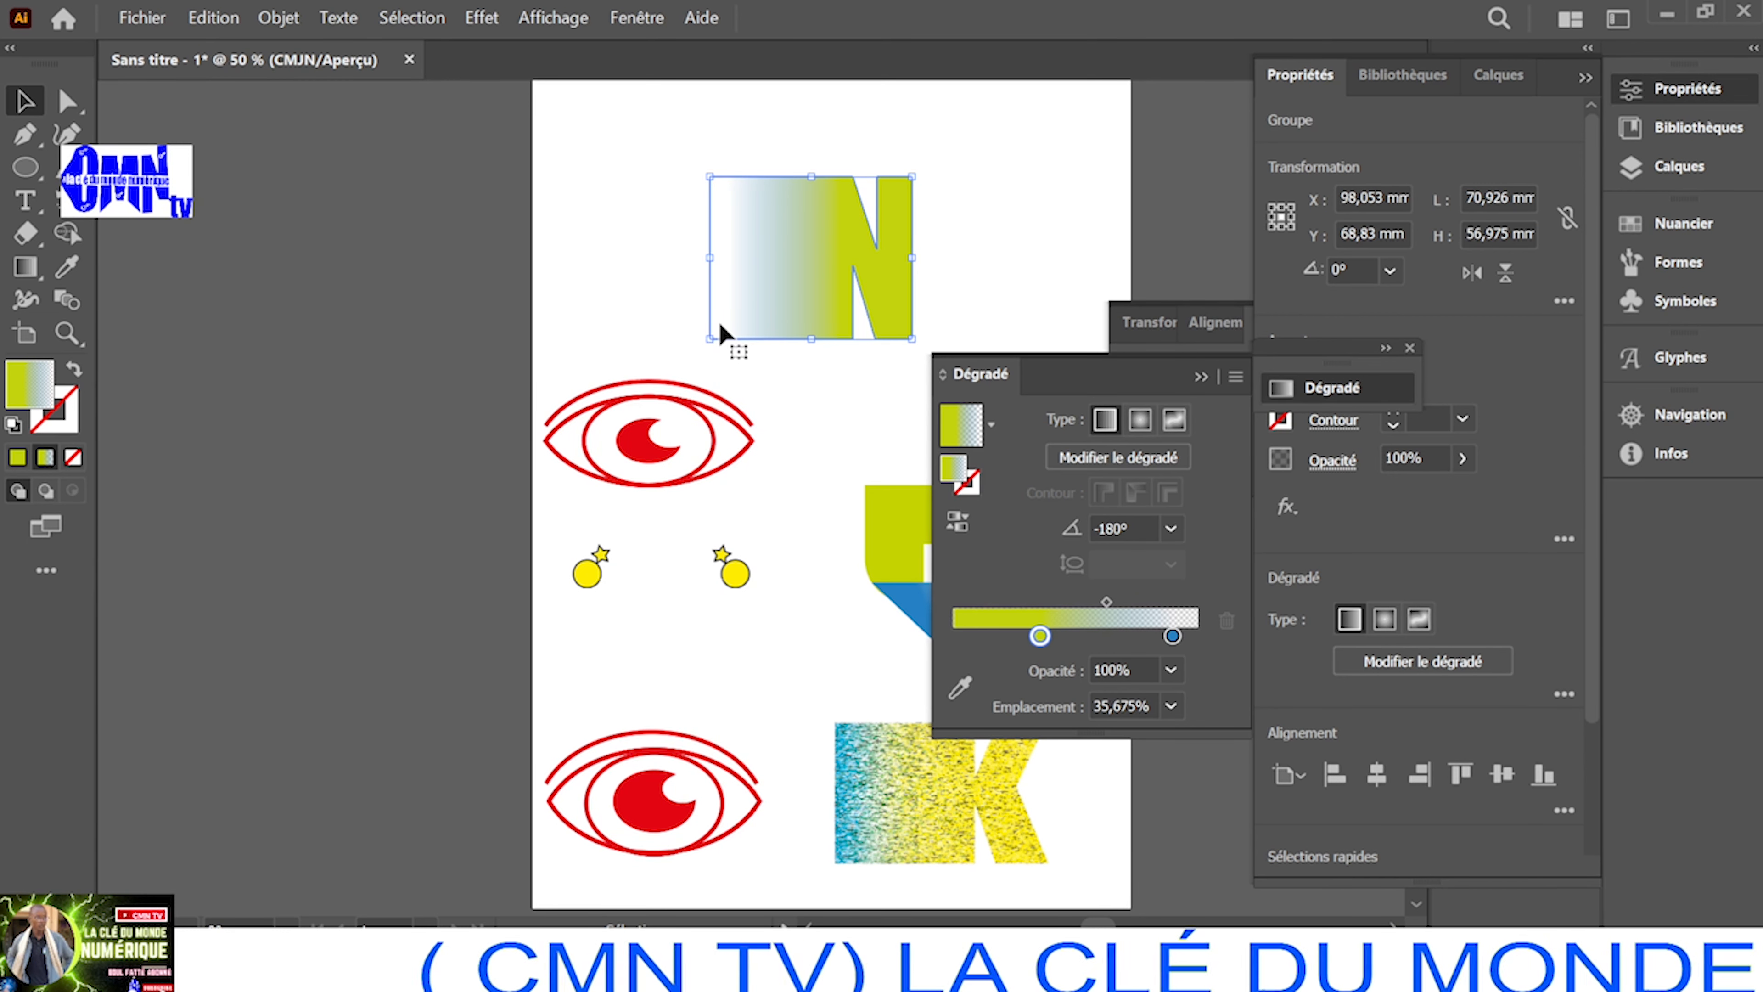
{"action": "left_click", "coordinate": [481, 18]}
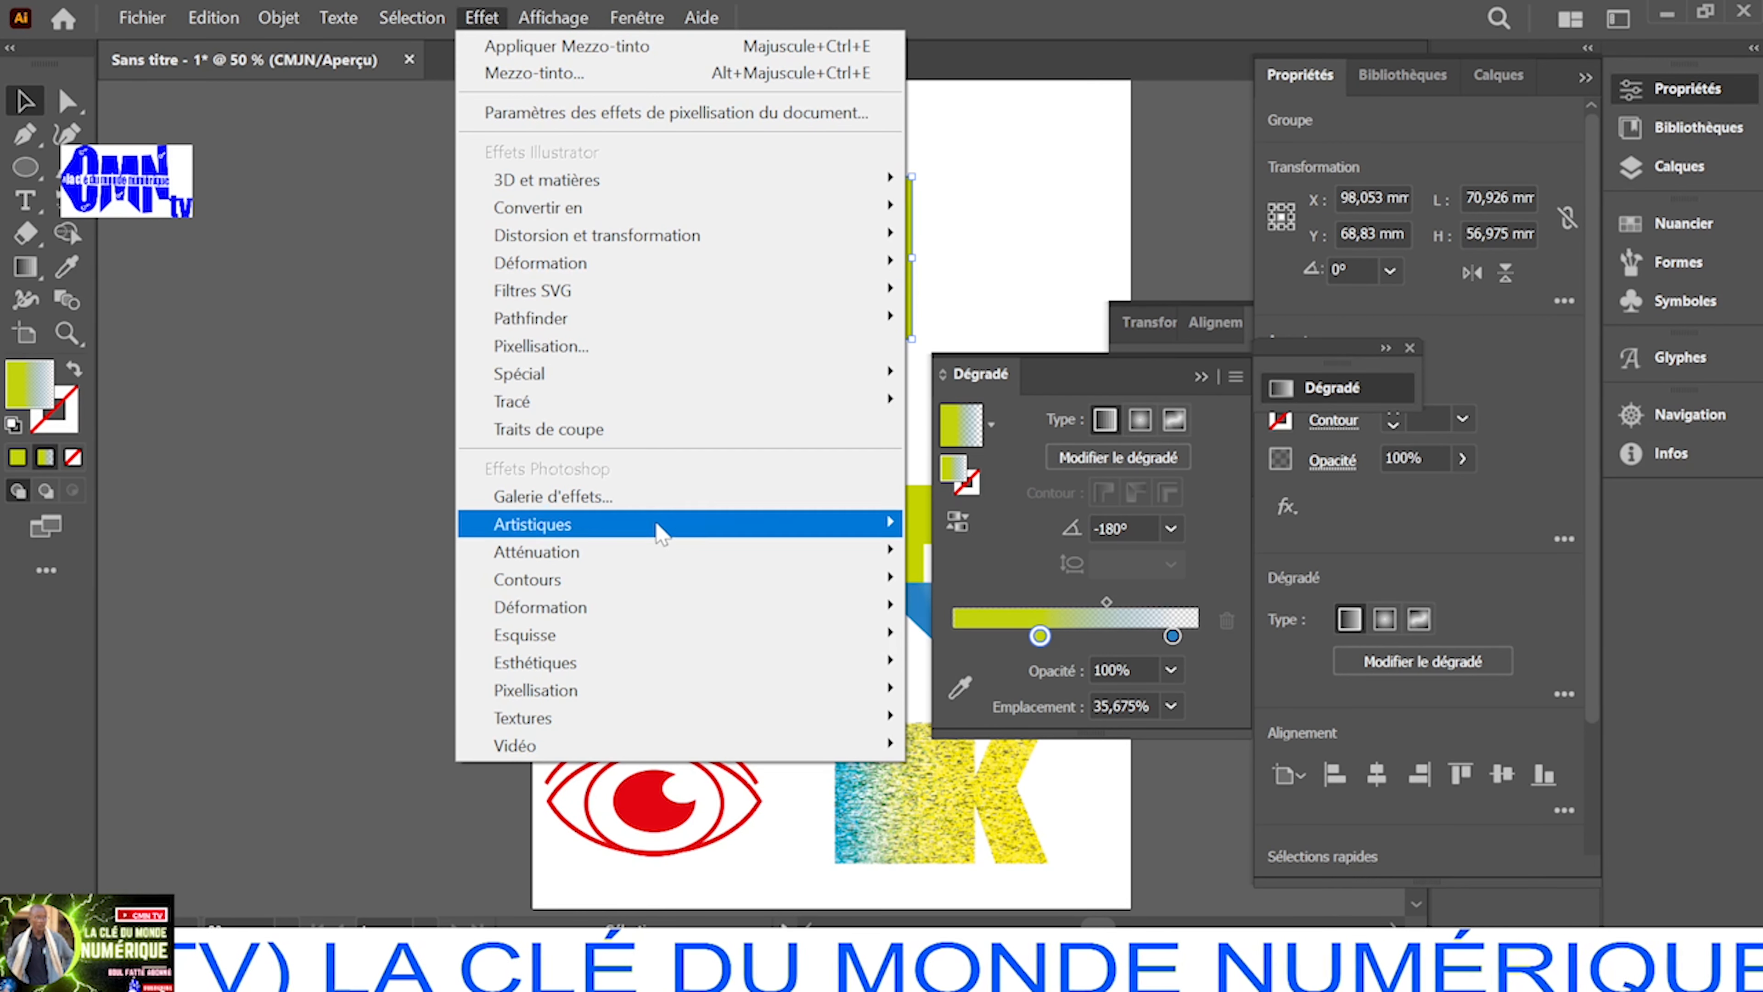
{"action": "mouse_move", "coordinate": [690, 700]}
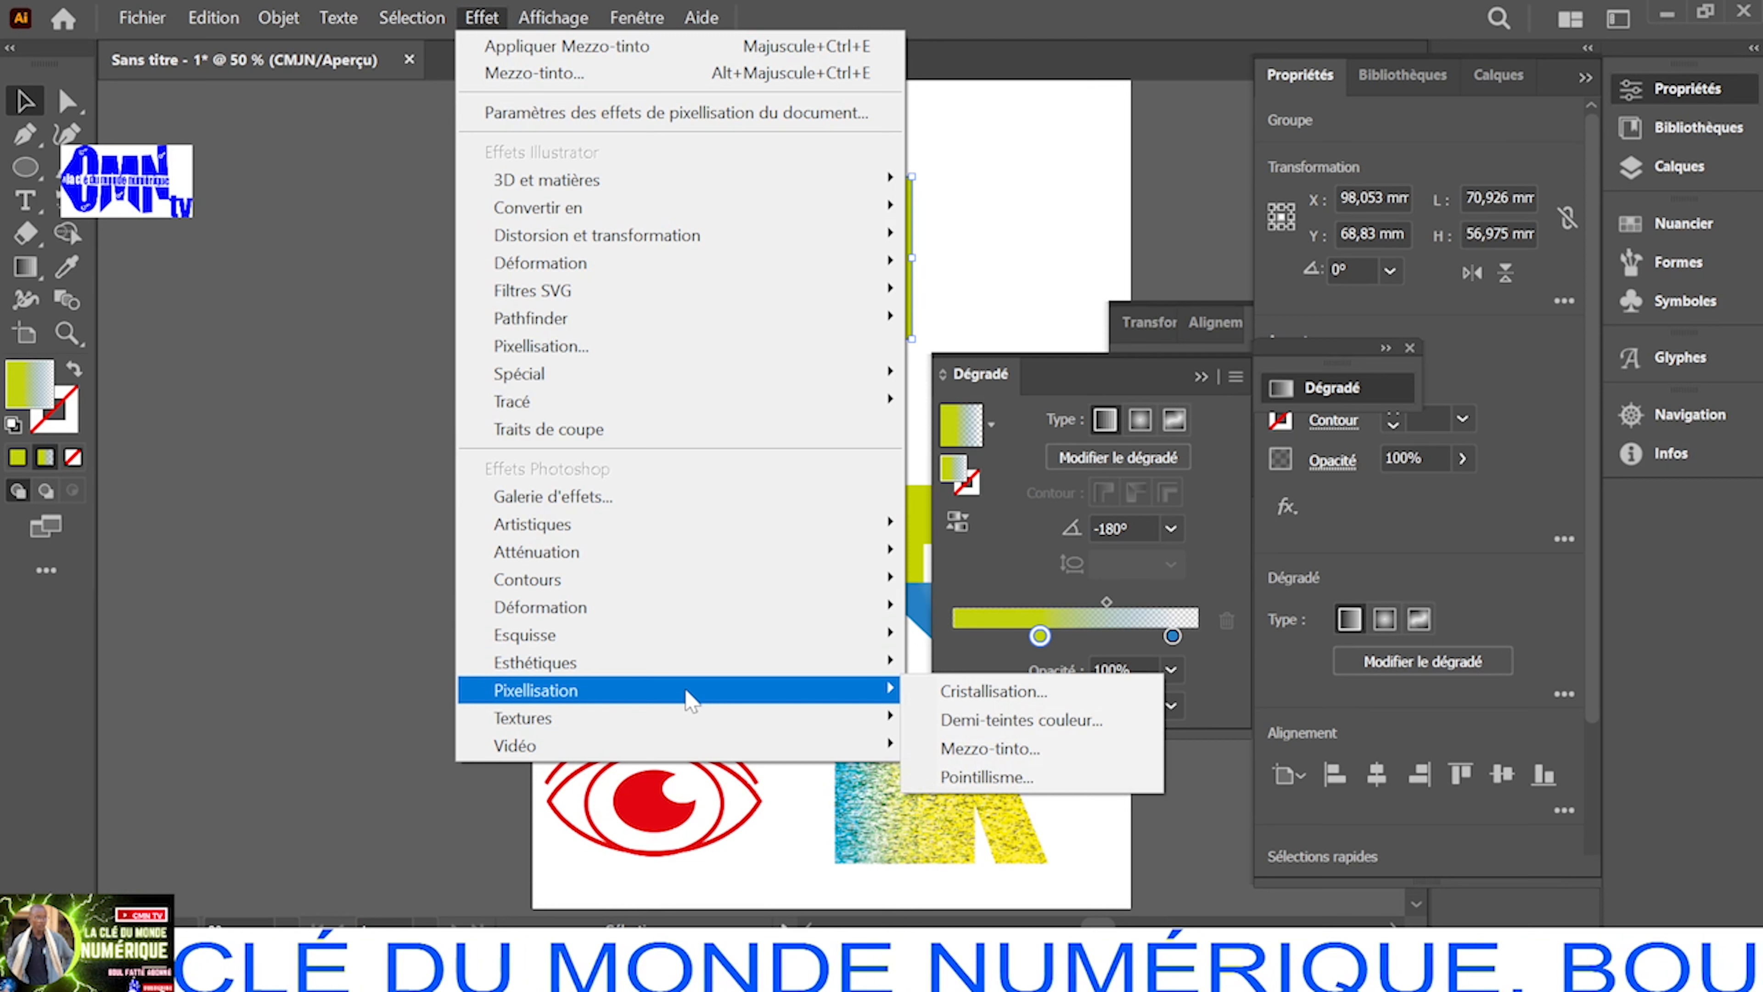
{"action": "left_click", "coordinate": [939, 749]}
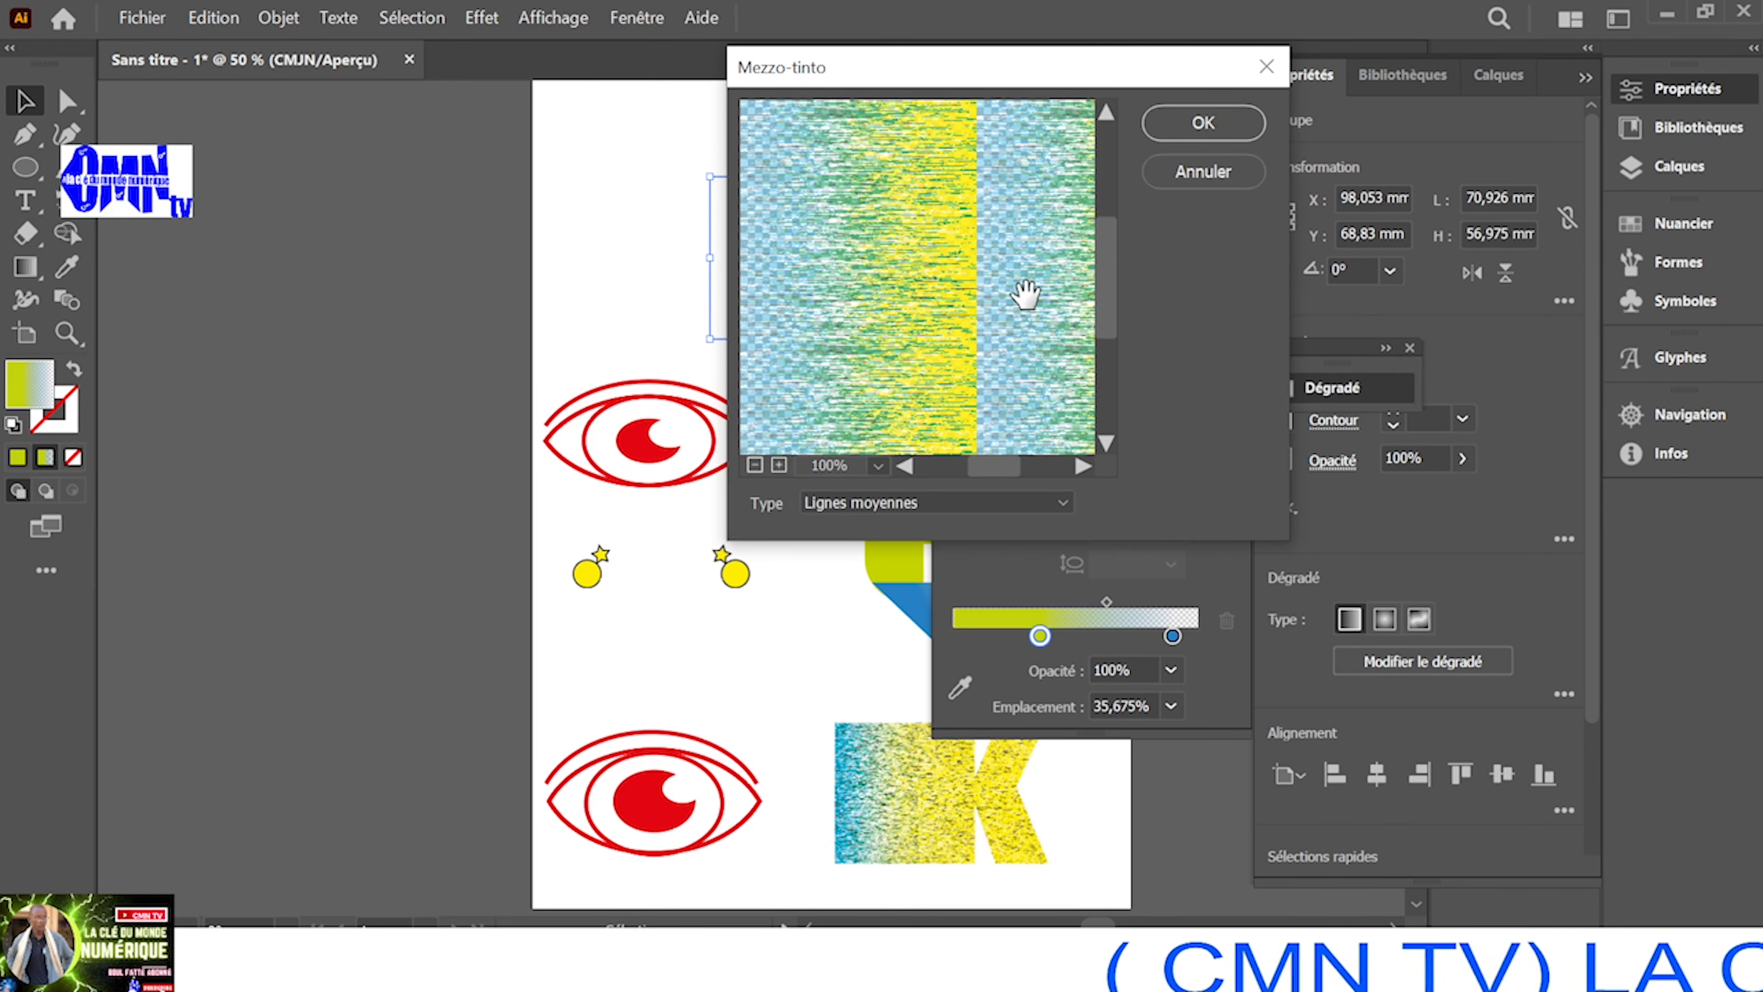
{"action": "left_click_drag", "start_coordinate": [1105, 78], "coordinate": [1218, 94]}
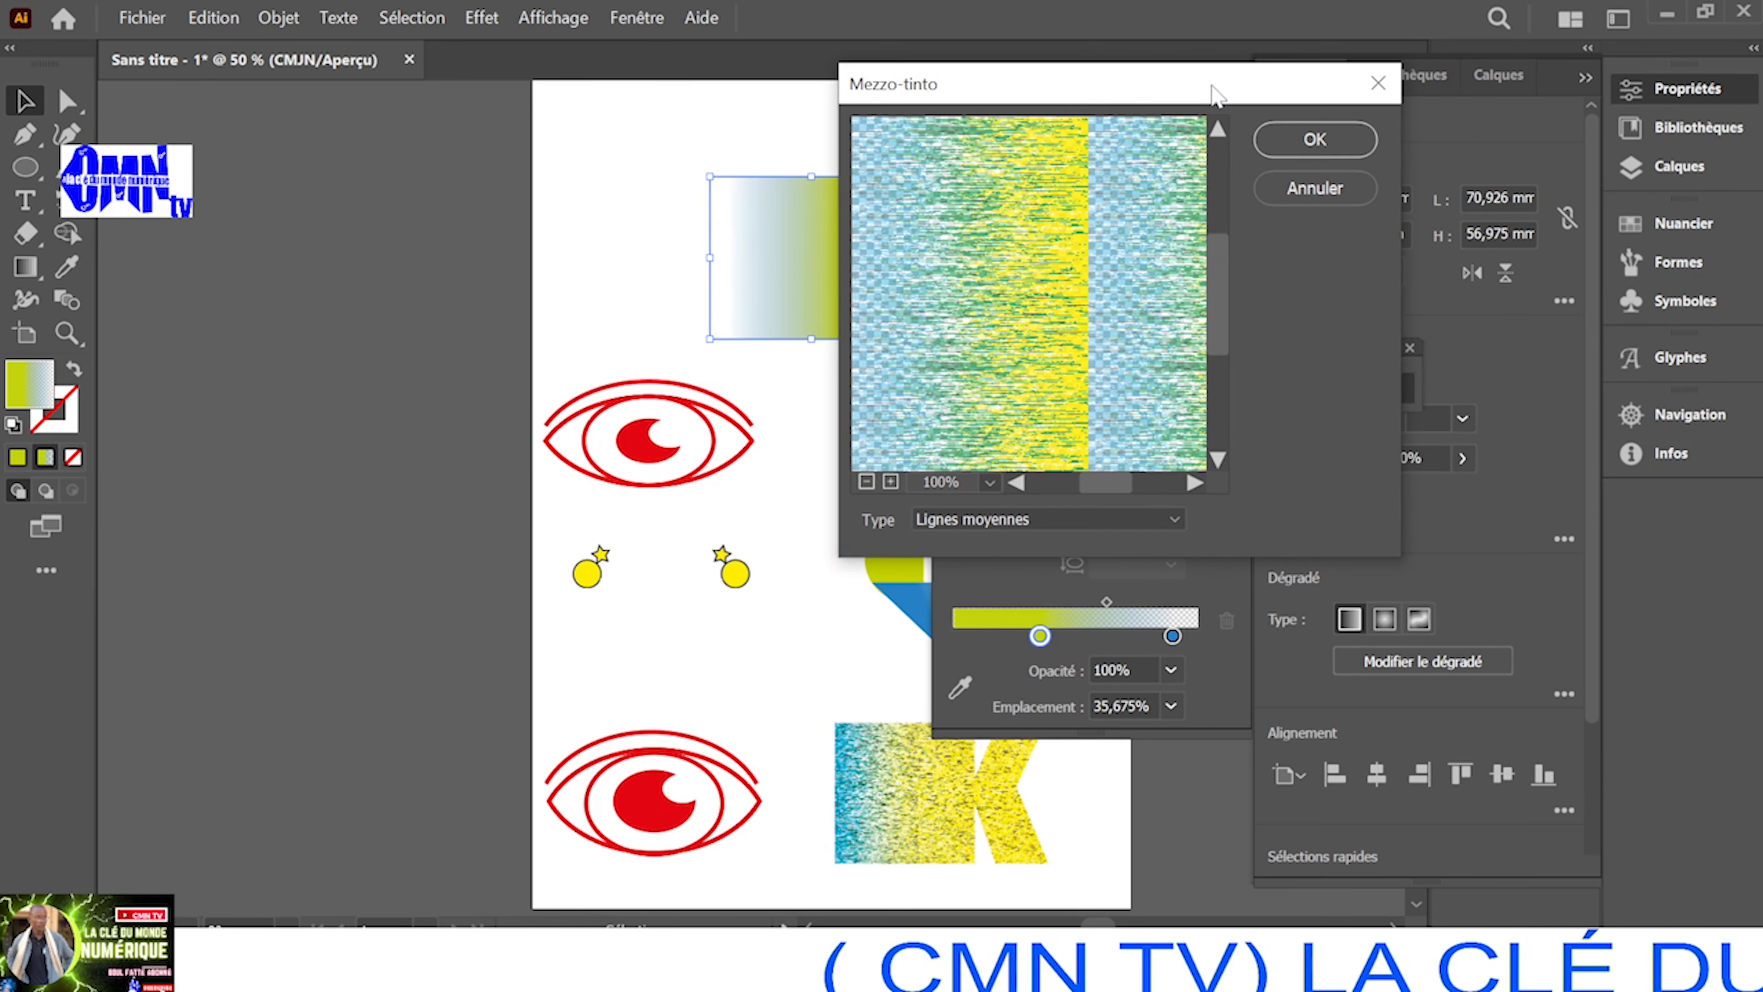
Try the mezzotint types Points moyens, Points granuleux and Gros points on the N
{"action": "left_click", "coordinate": [1125, 520]}
{"action": "left_click", "coordinate": [1041, 564]}
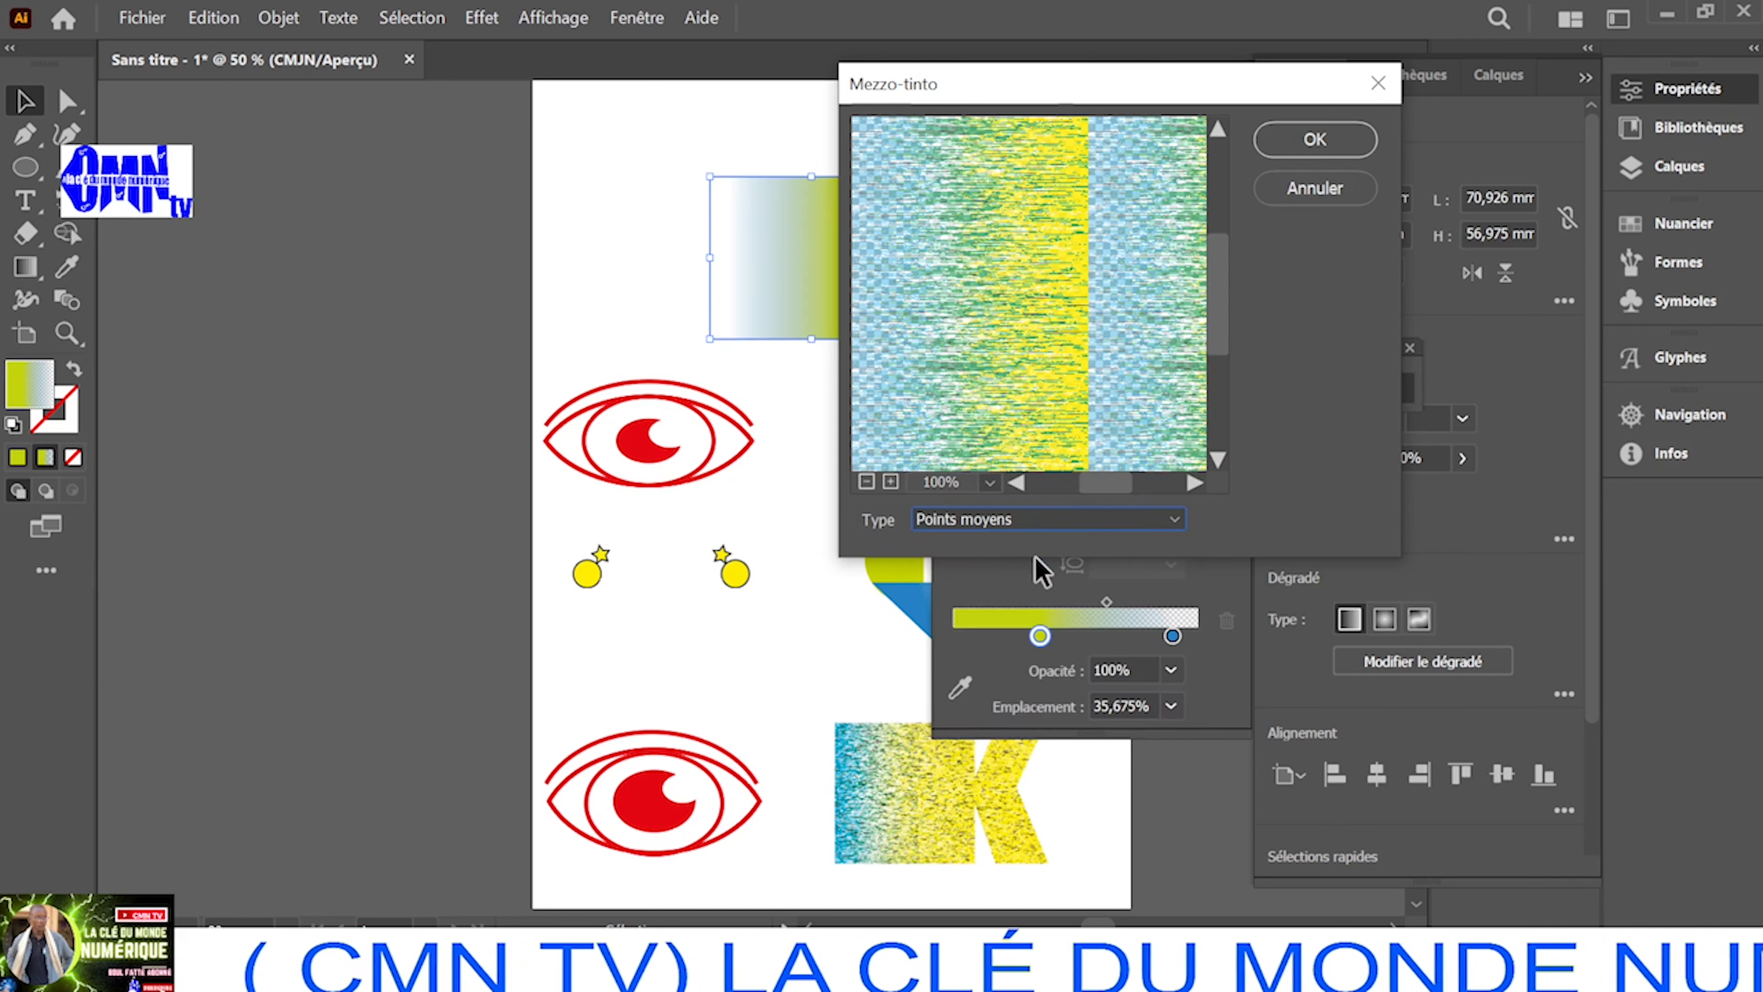
{"action": "left_click", "coordinate": [1124, 521]}
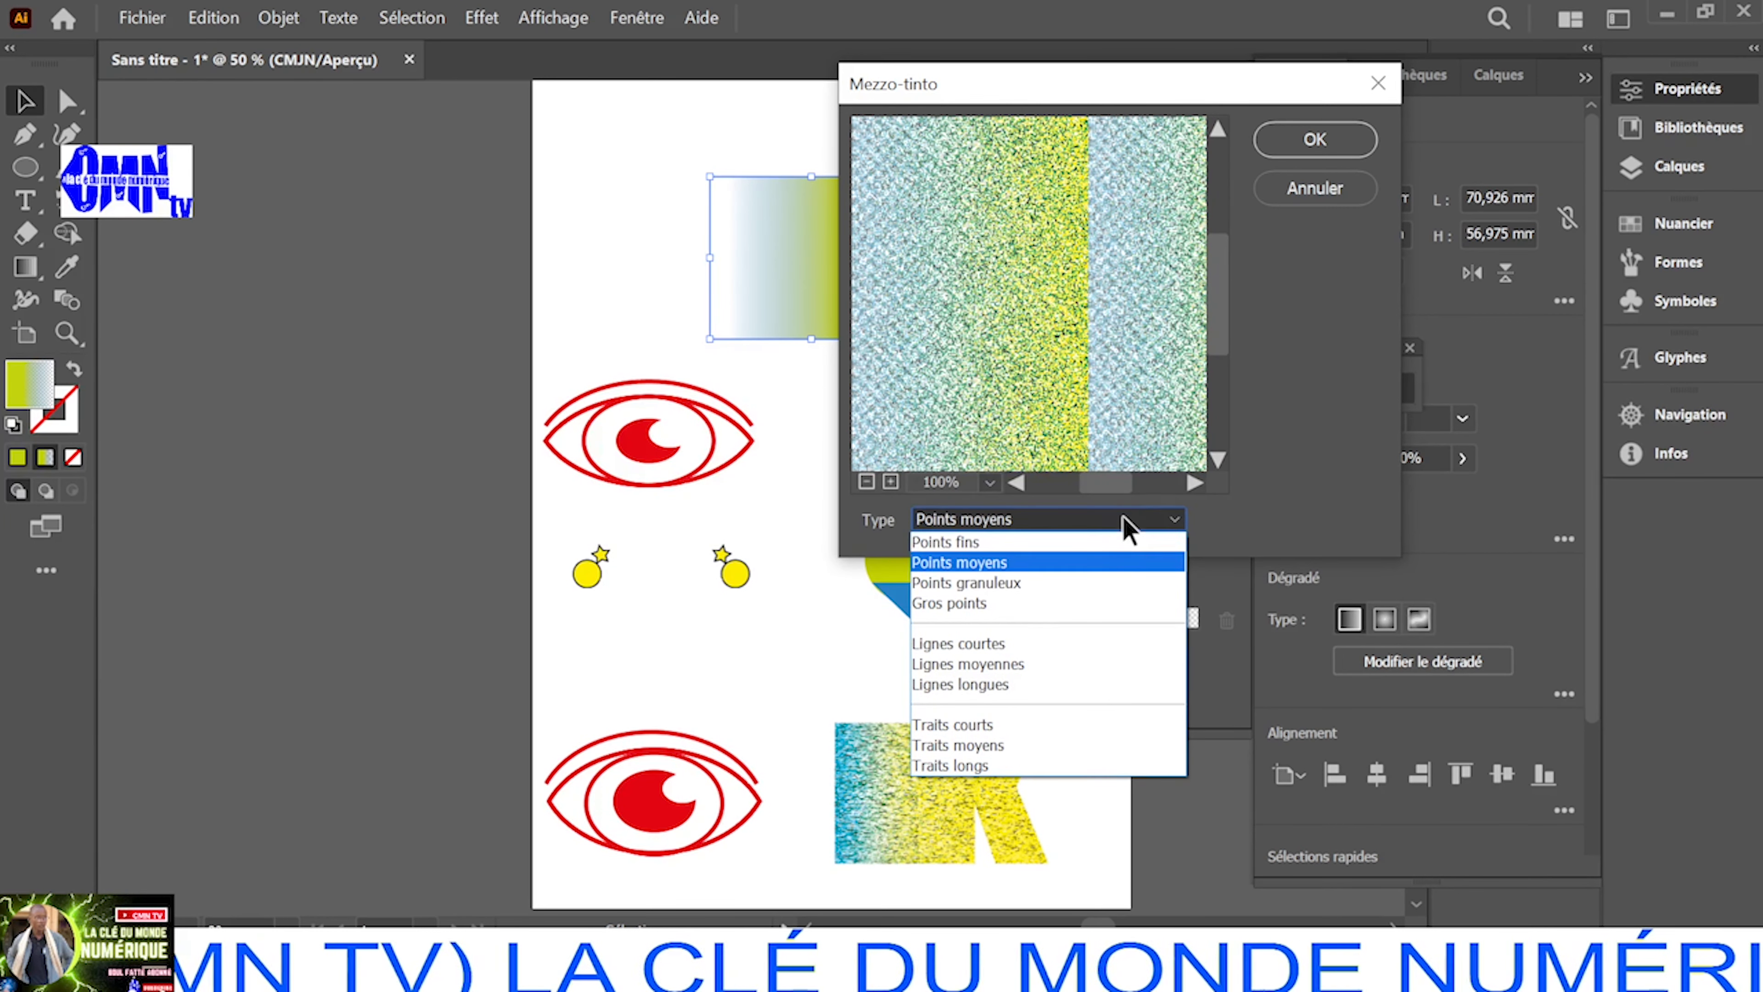
{"action": "left_click", "coordinate": [1035, 583]}
{"action": "left_click", "coordinate": [1155, 527]}
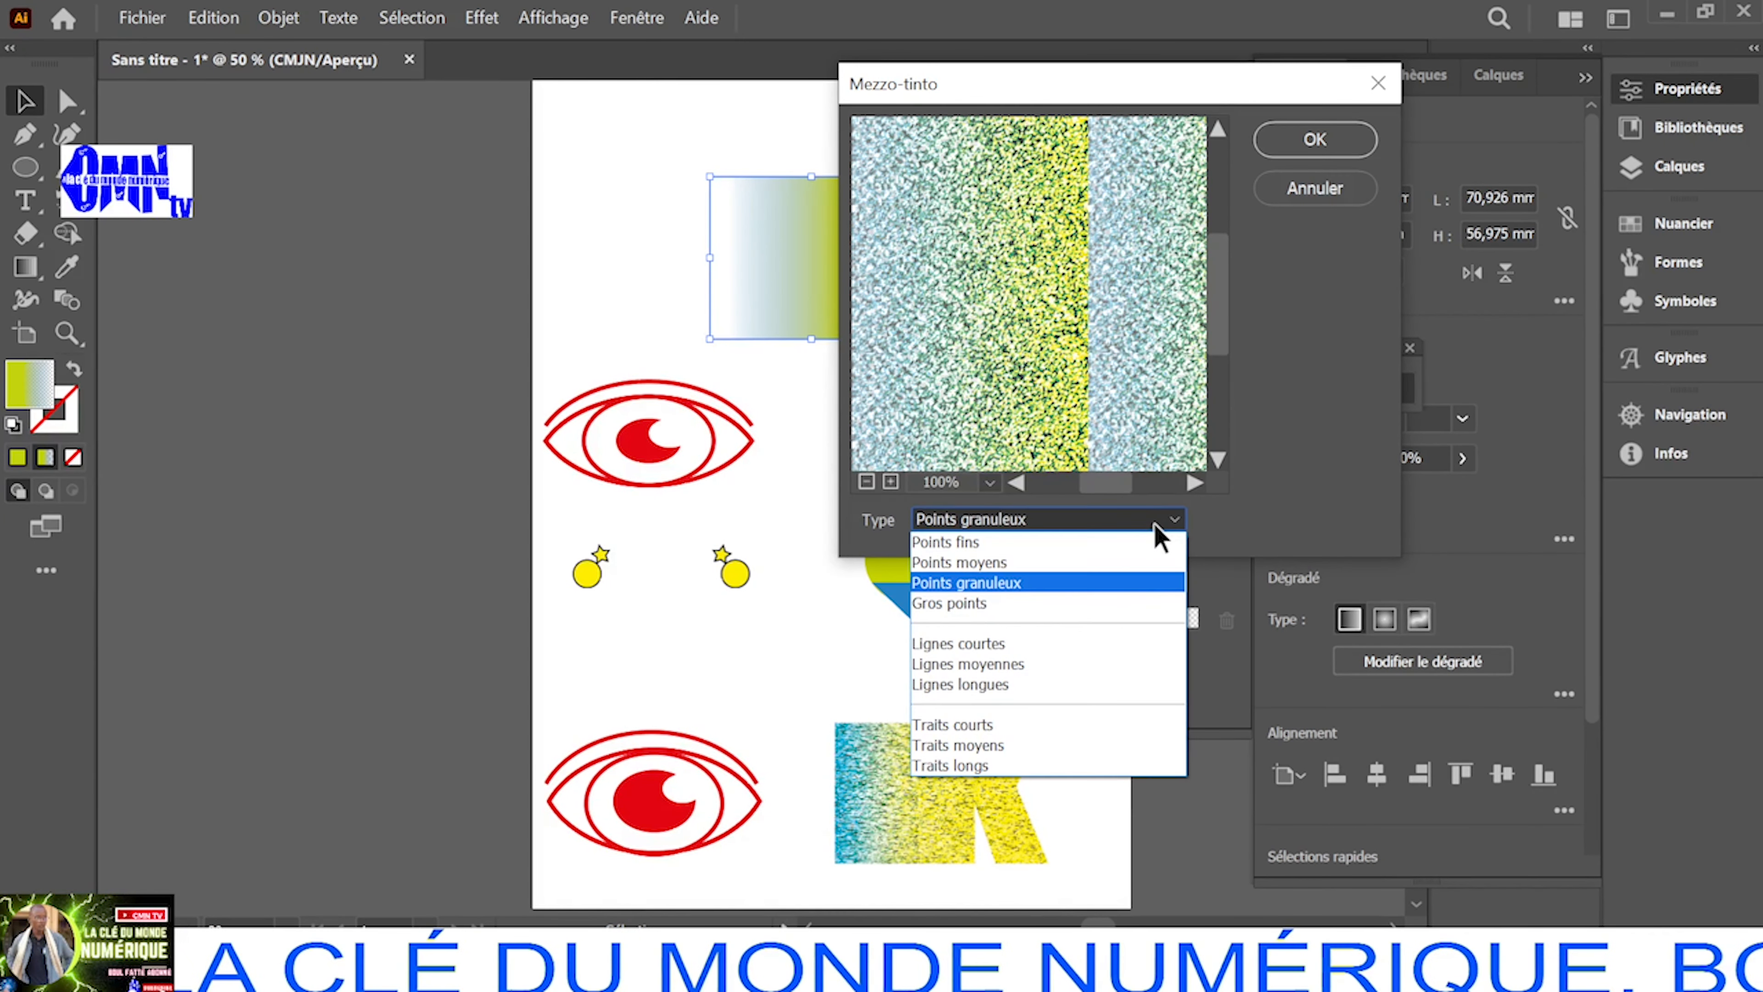
{"action": "left_click", "coordinate": [1051, 605]}
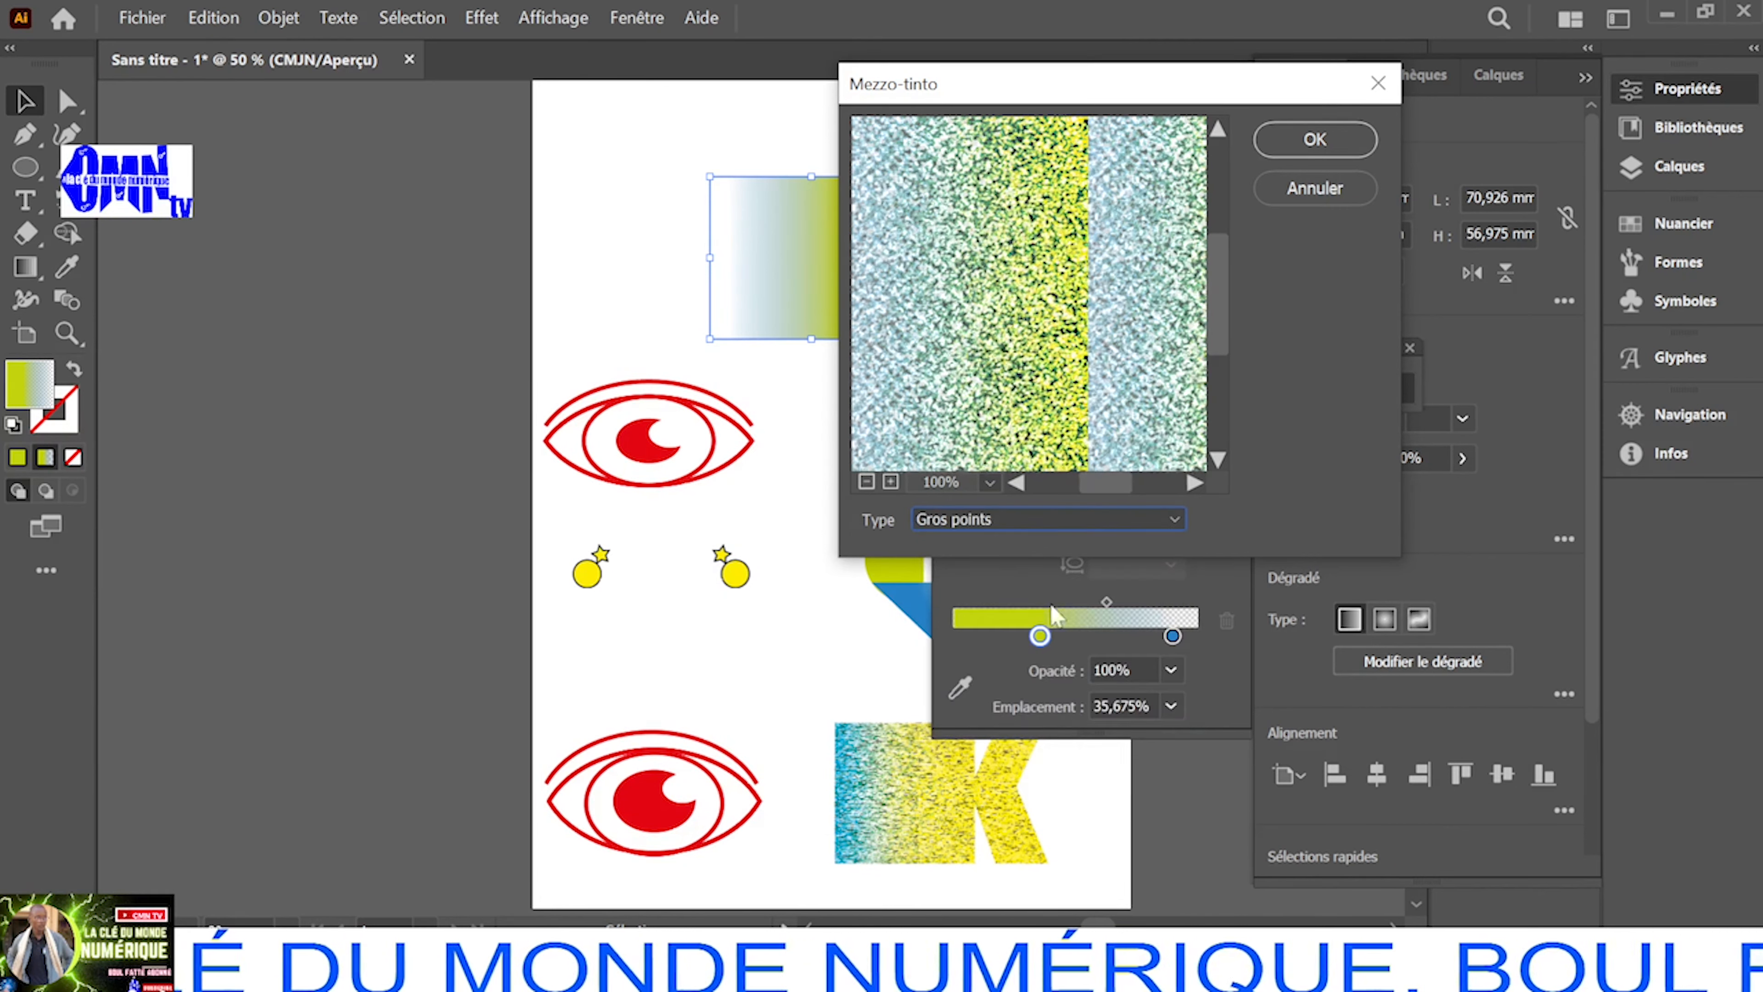
Try the line-based mezzotint types Lignes courtes and Lignes longues on the N
{"action": "left_click", "coordinate": [1133, 527]}
{"action": "left_click", "coordinate": [1050, 656]}
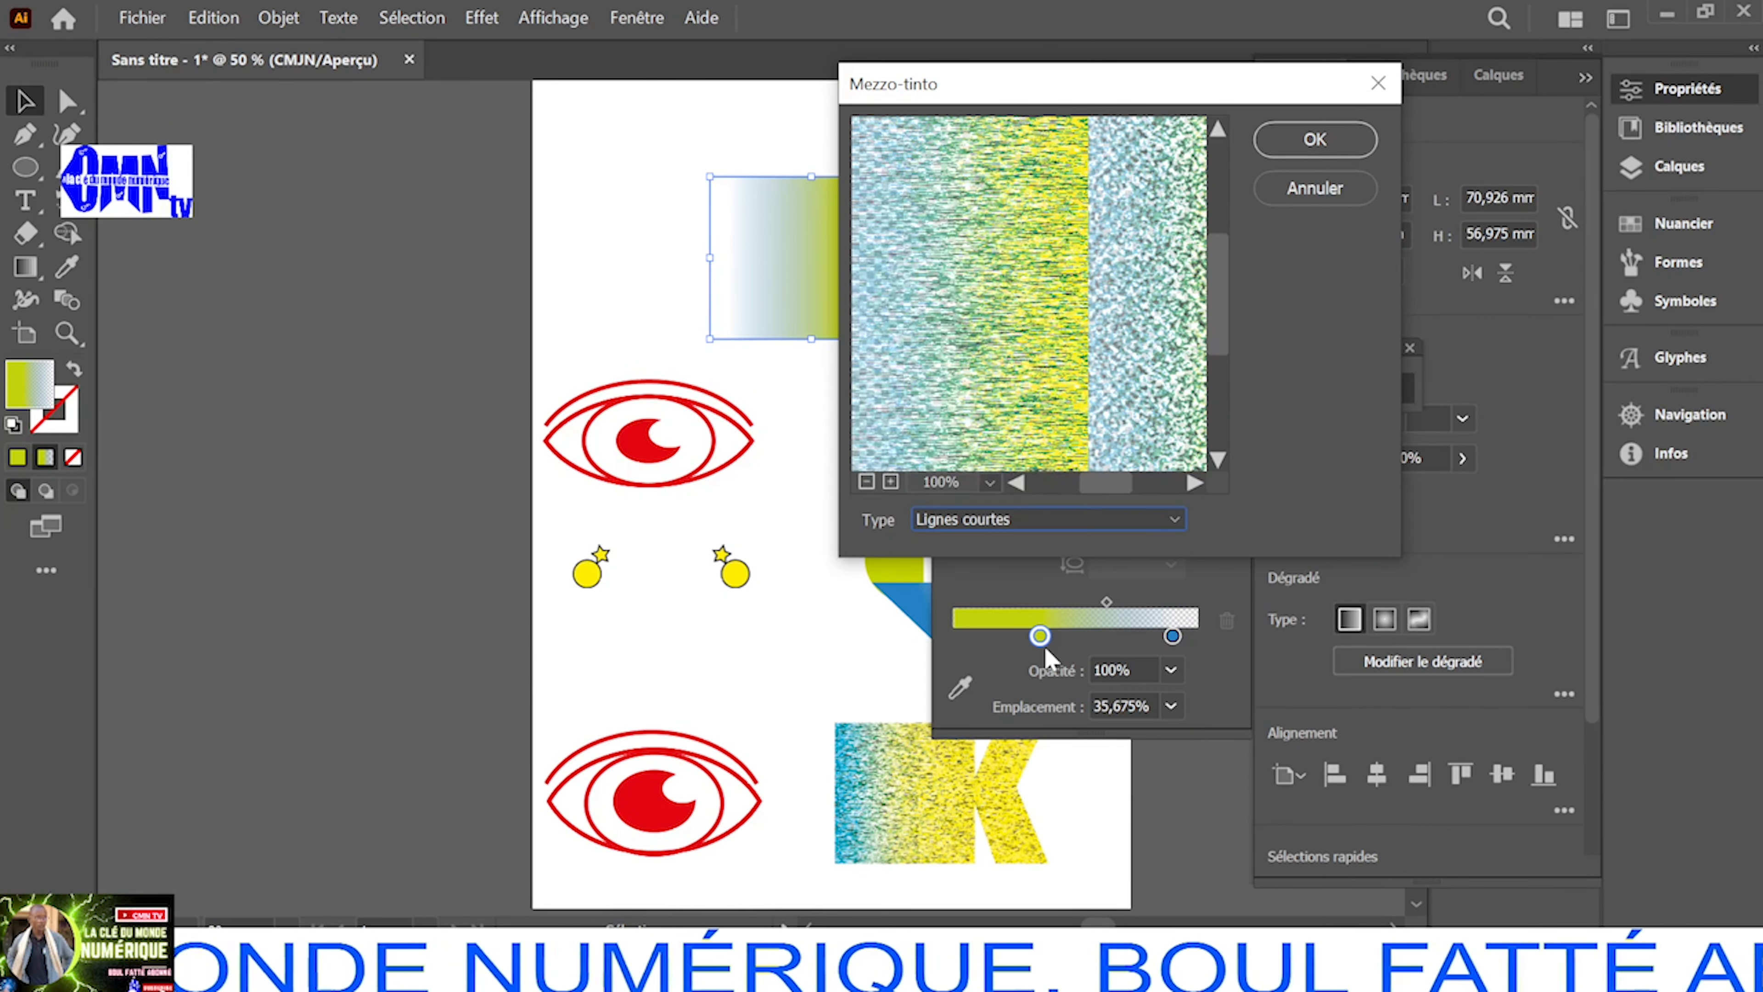
{"action": "left_click", "coordinate": [1145, 528]}
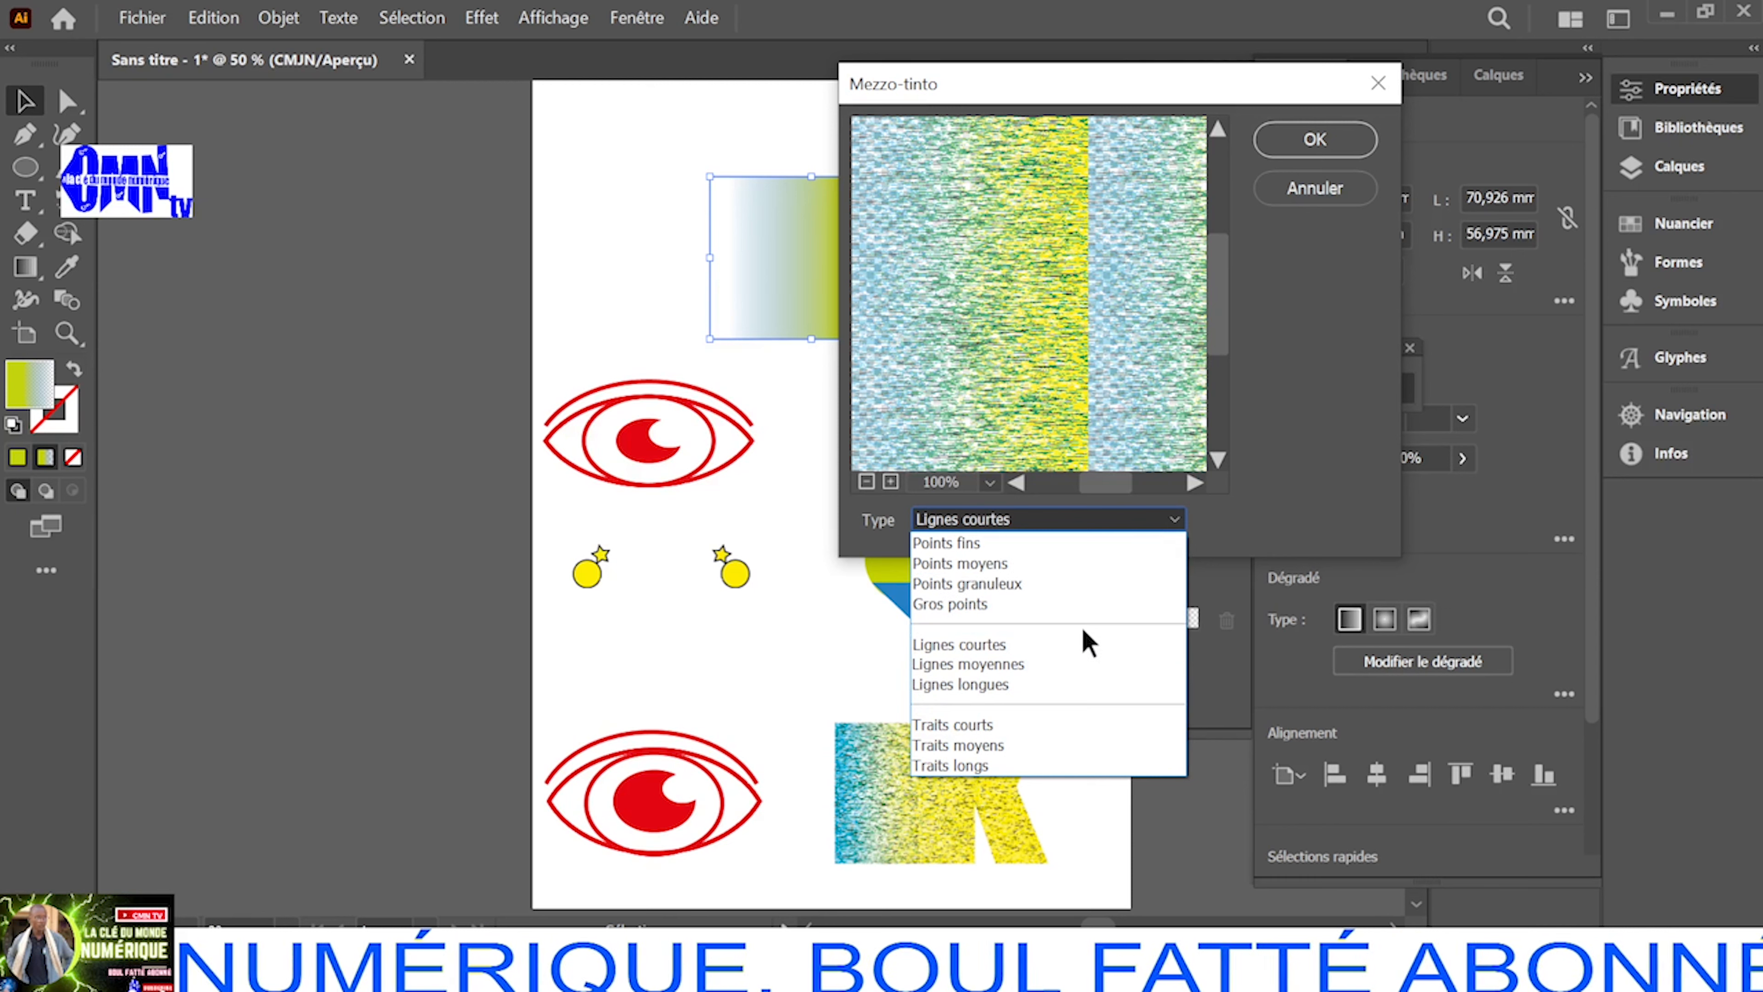
{"action": "left_click", "coordinate": [1069, 668]}
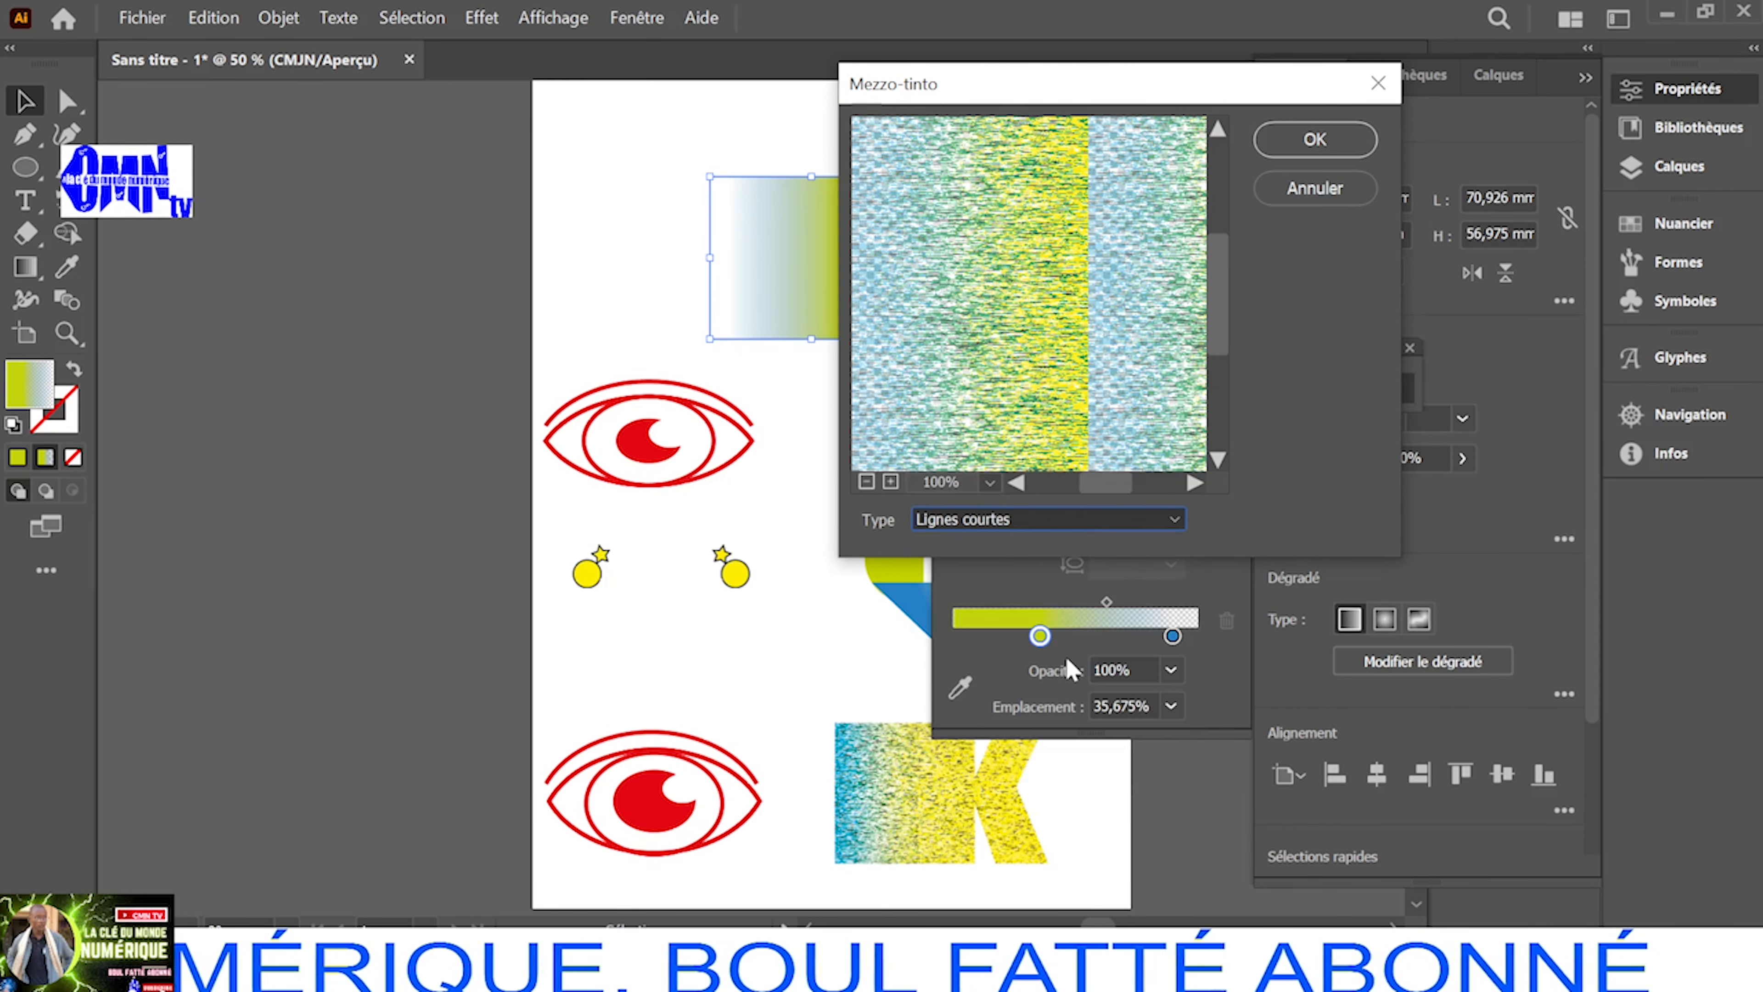
{"action": "left_click", "coordinate": [1128, 531]}
{"action": "left_click", "coordinate": [1040, 683]}
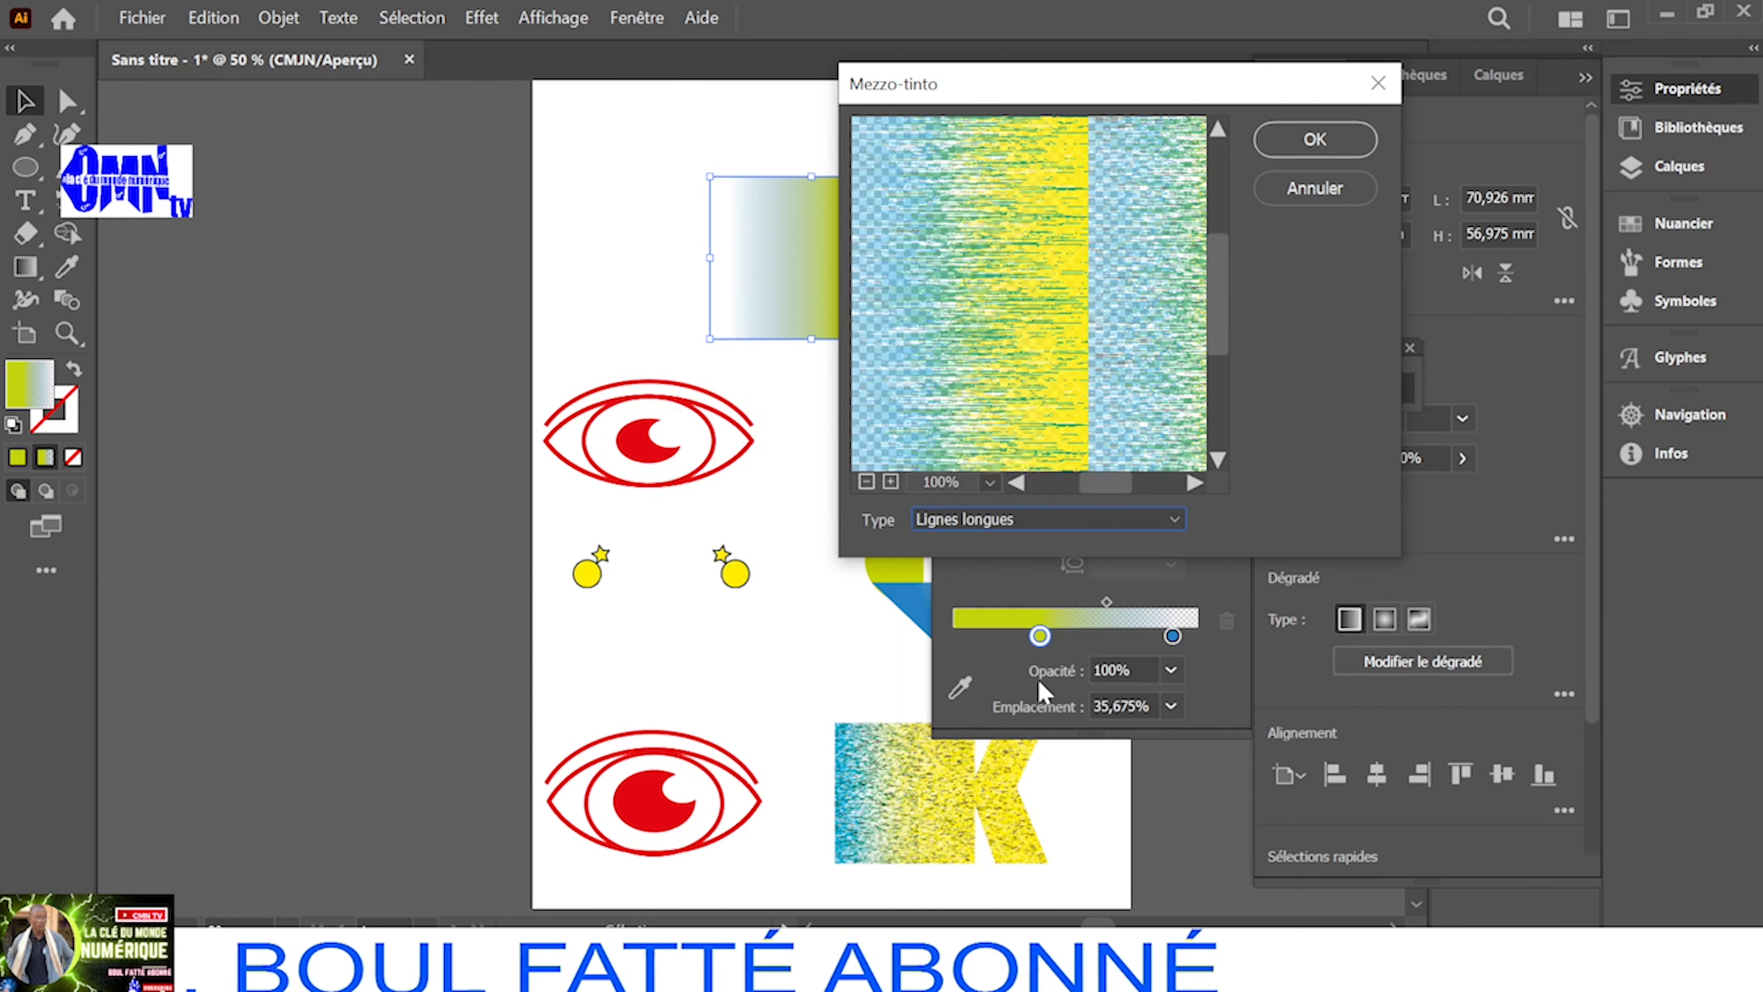
Try the mezzotint types Traits courts, Traits moyens and Traits longs on the N
{"action": "left_click", "coordinate": [1152, 531]}
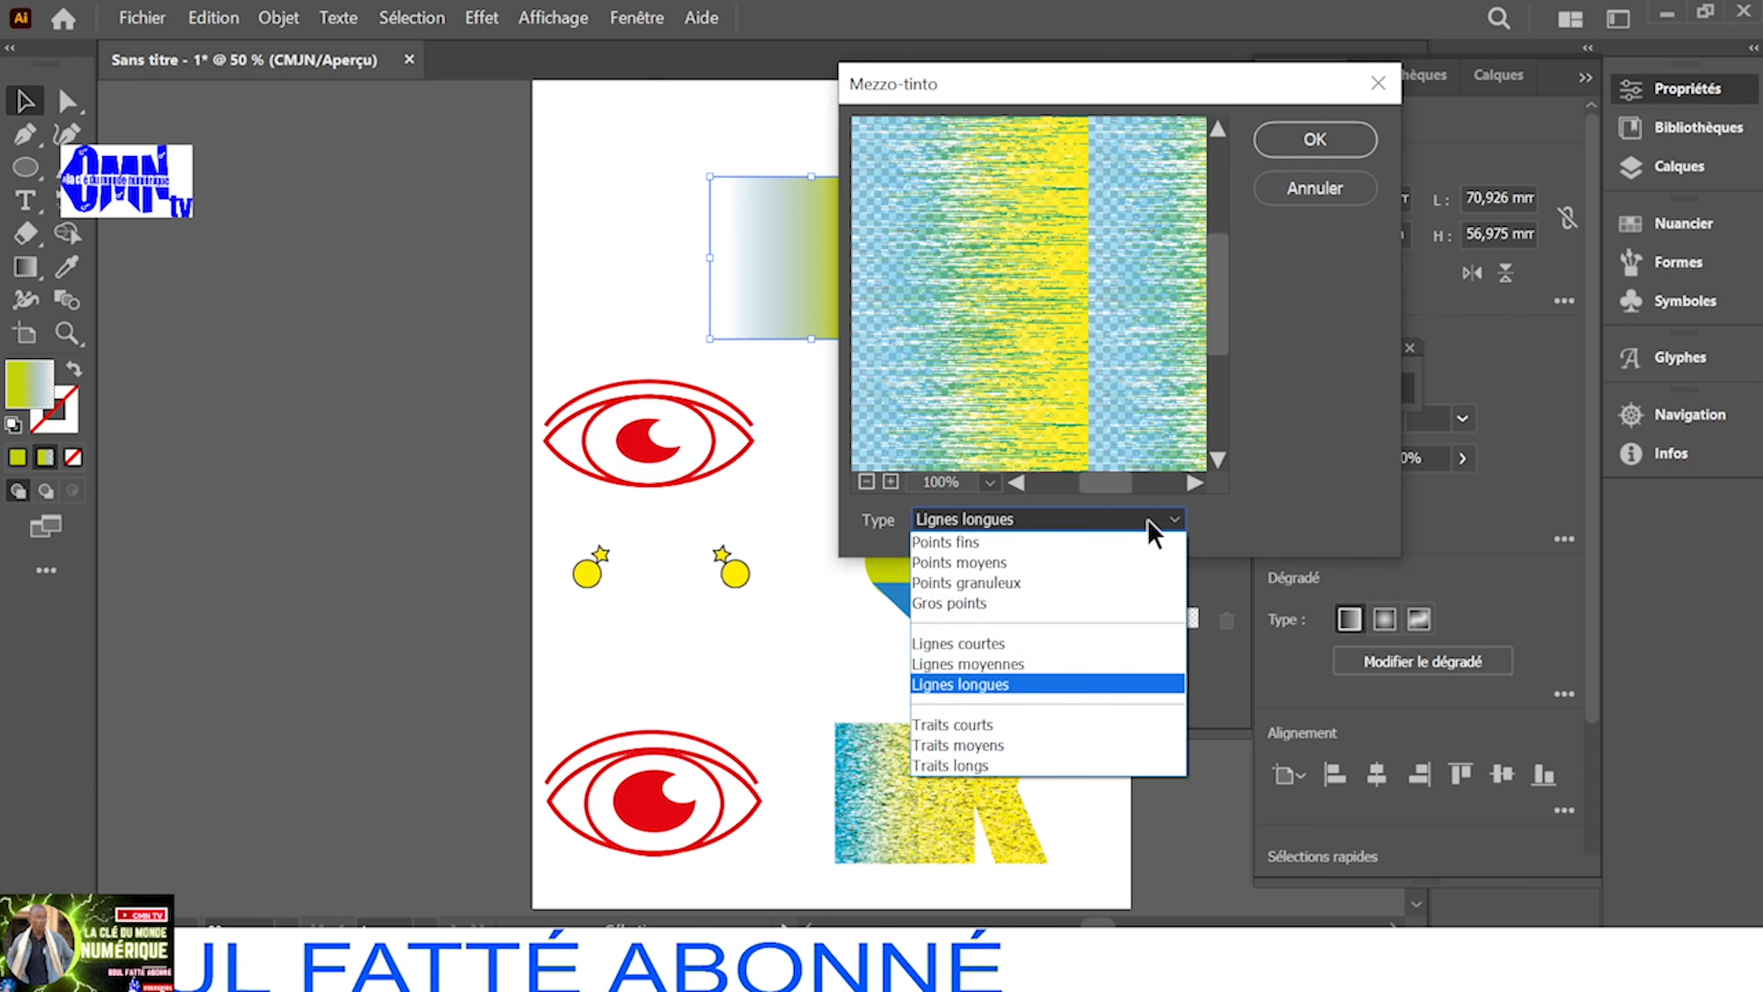
{"action": "left_click", "coordinate": [1025, 729]}
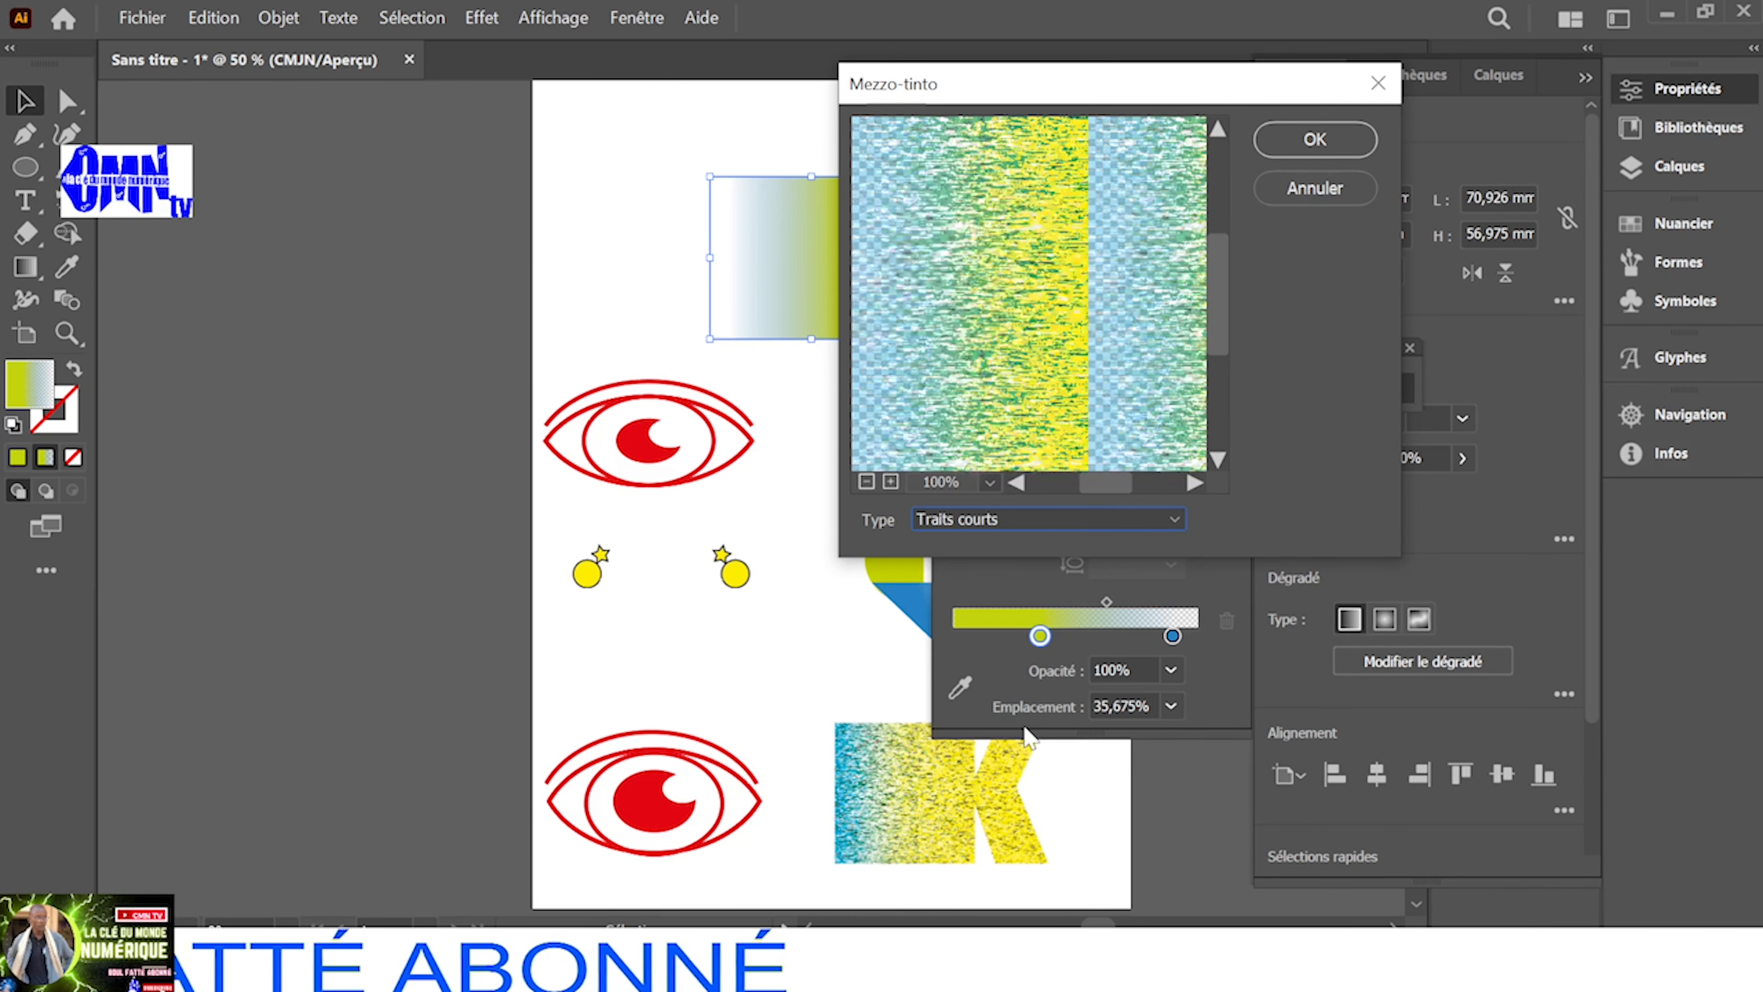
{"action": "left_click", "coordinate": [1139, 526]}
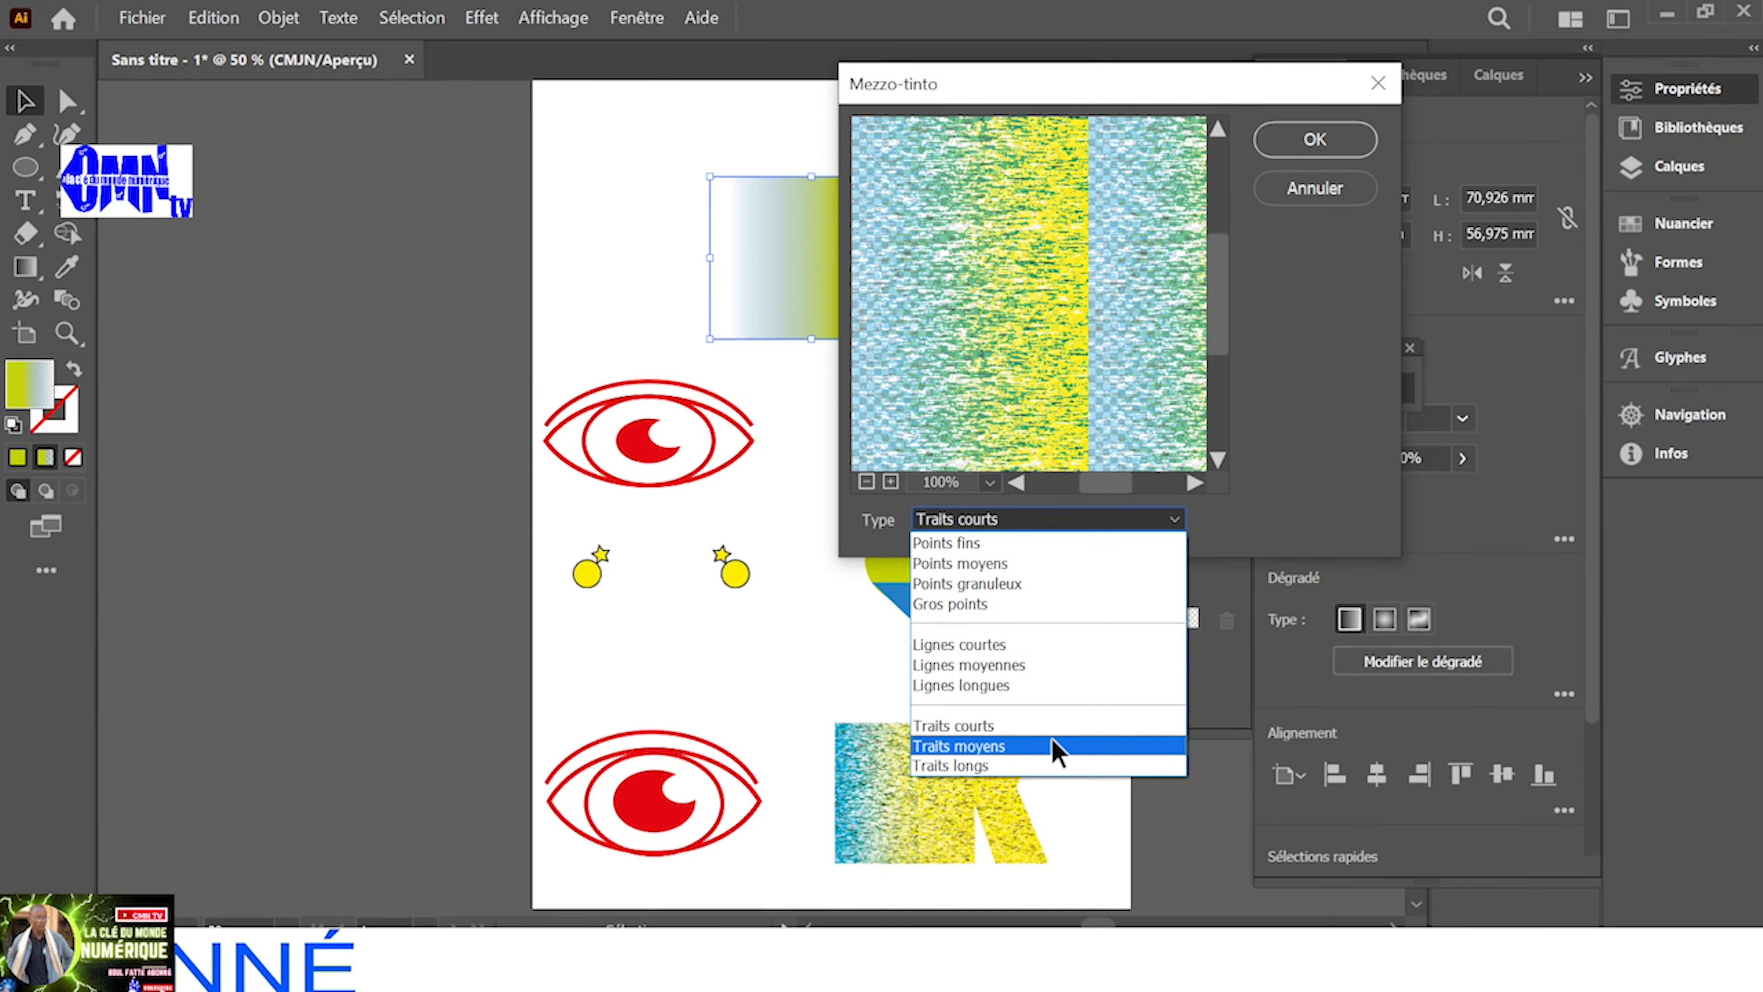
{"action": "left_click", "coordinate": [1055, 749]}
{"action": "left_click", "coordinate": [1145, 524]}
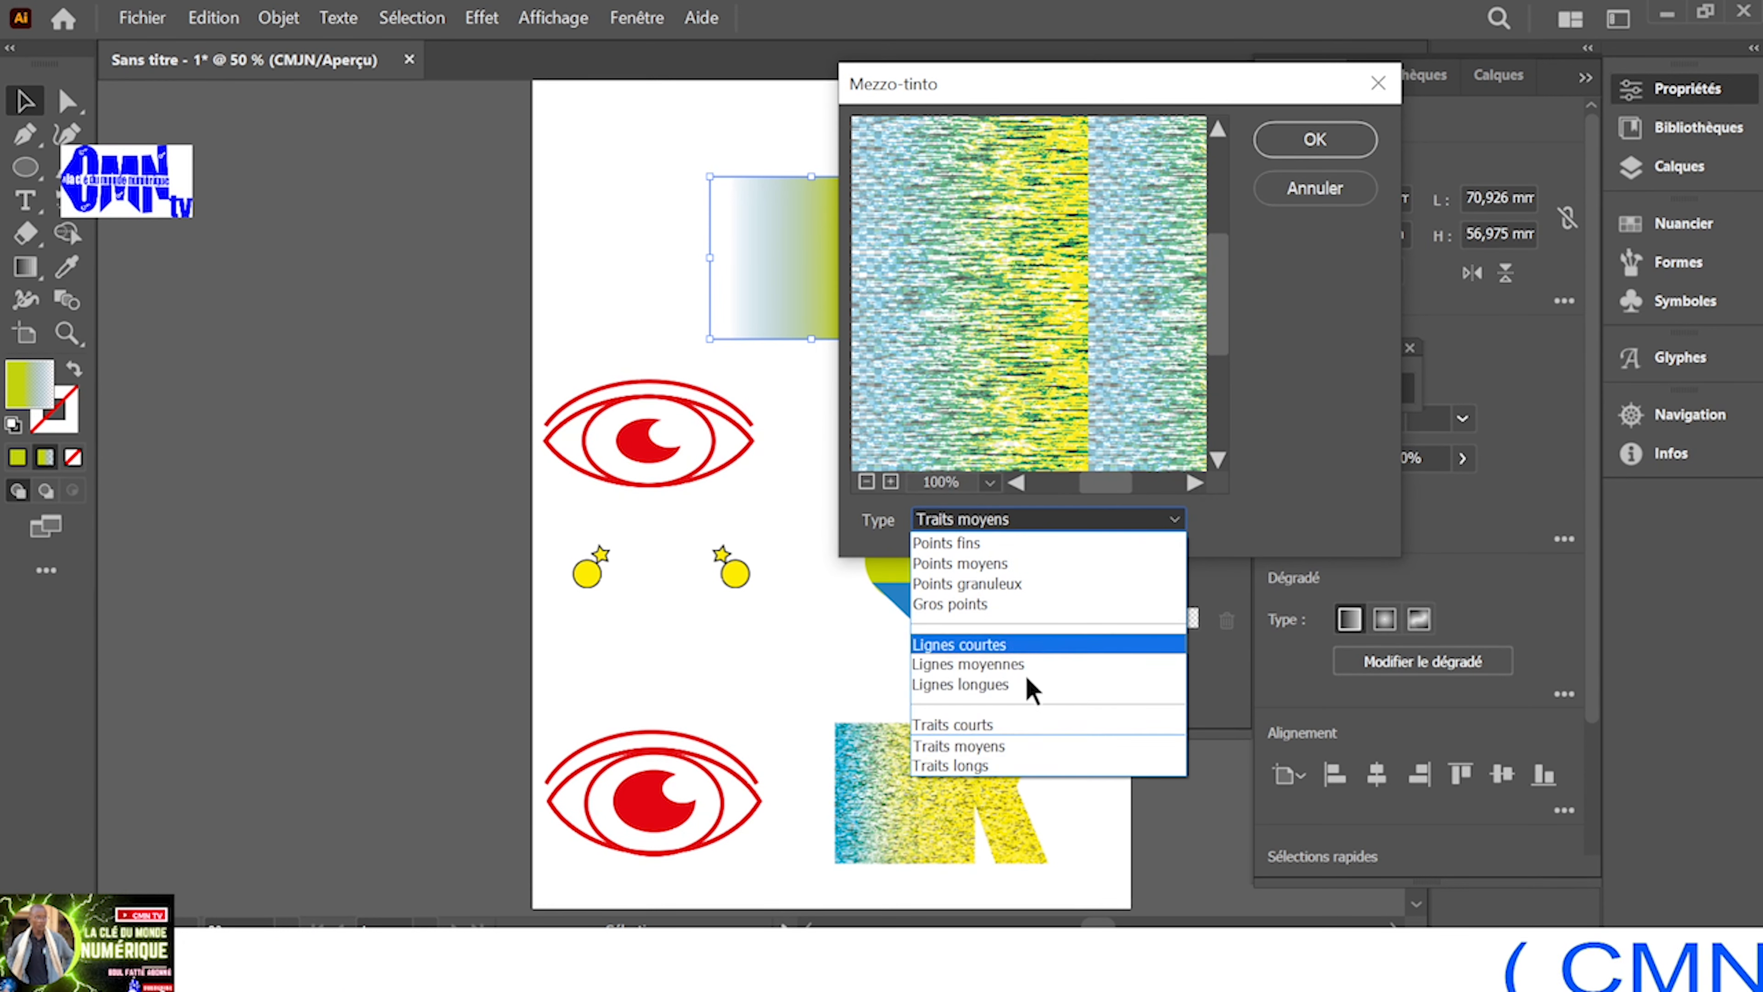
{"action": "left_click", "coordinate": [1000, 766]}
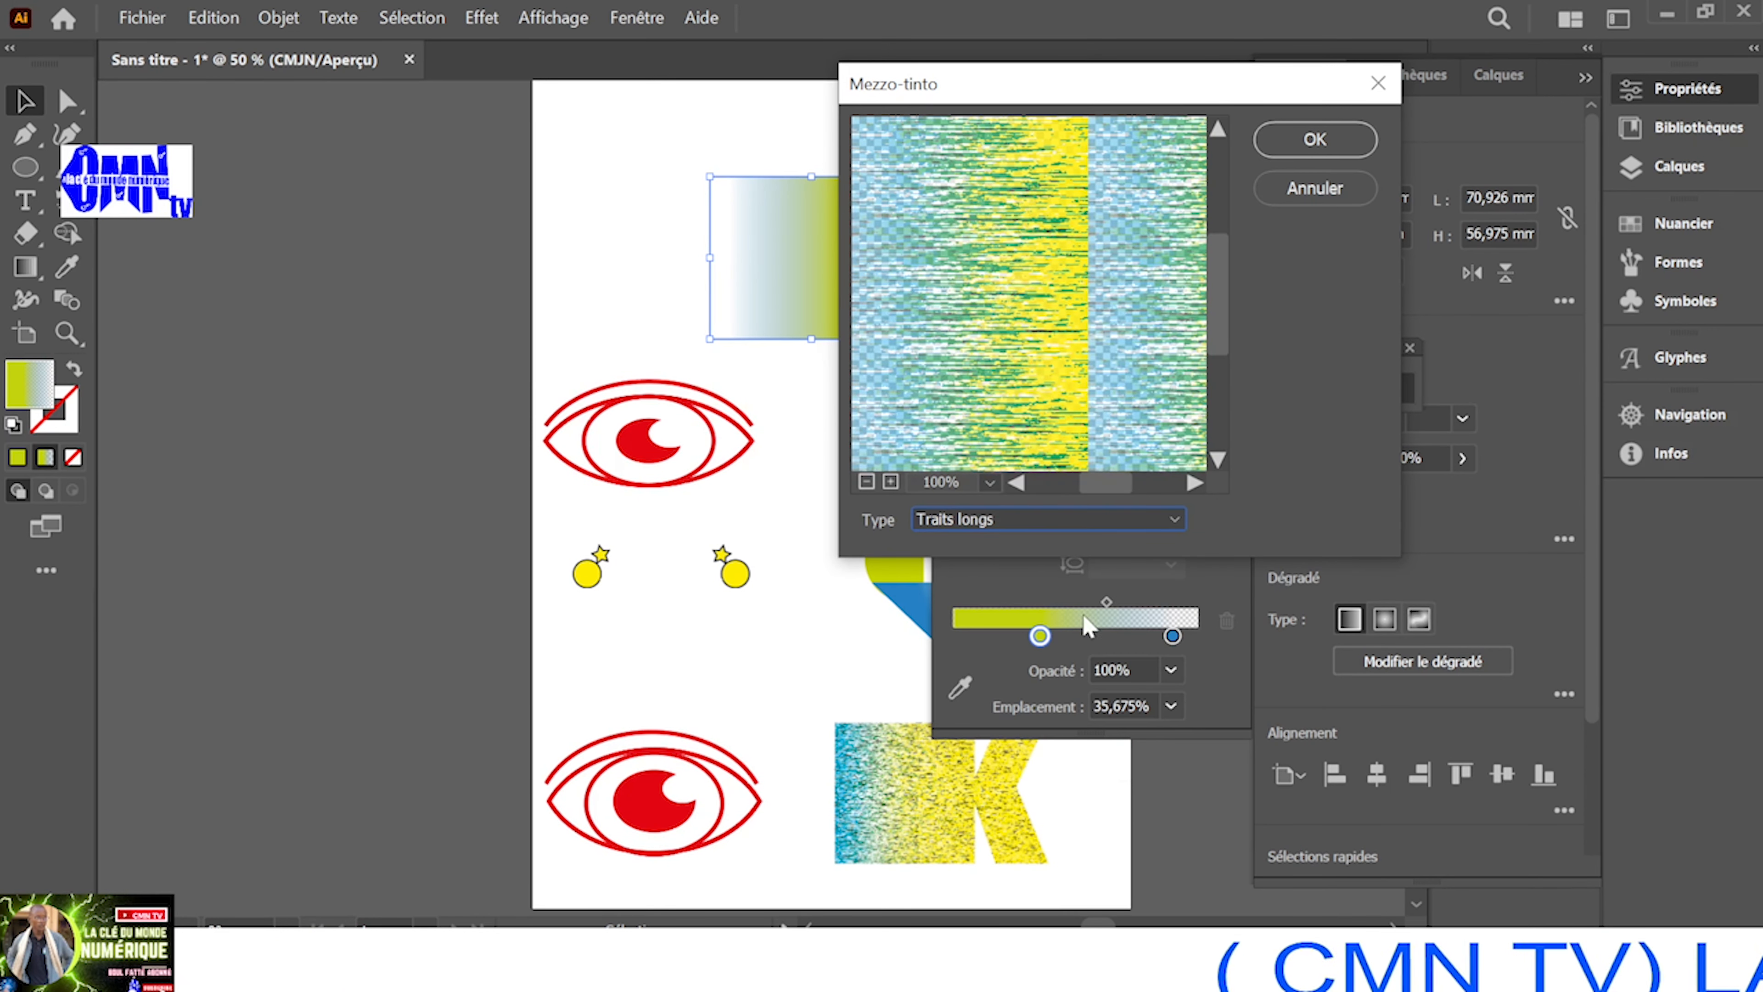
Apply the Mezzo-tinto effect to the N with type Lignes courtes, previewed at 50%, and collapse the gradient settings covering the D logo
{"action": "left_click", "coordinate": [1151, 522]}
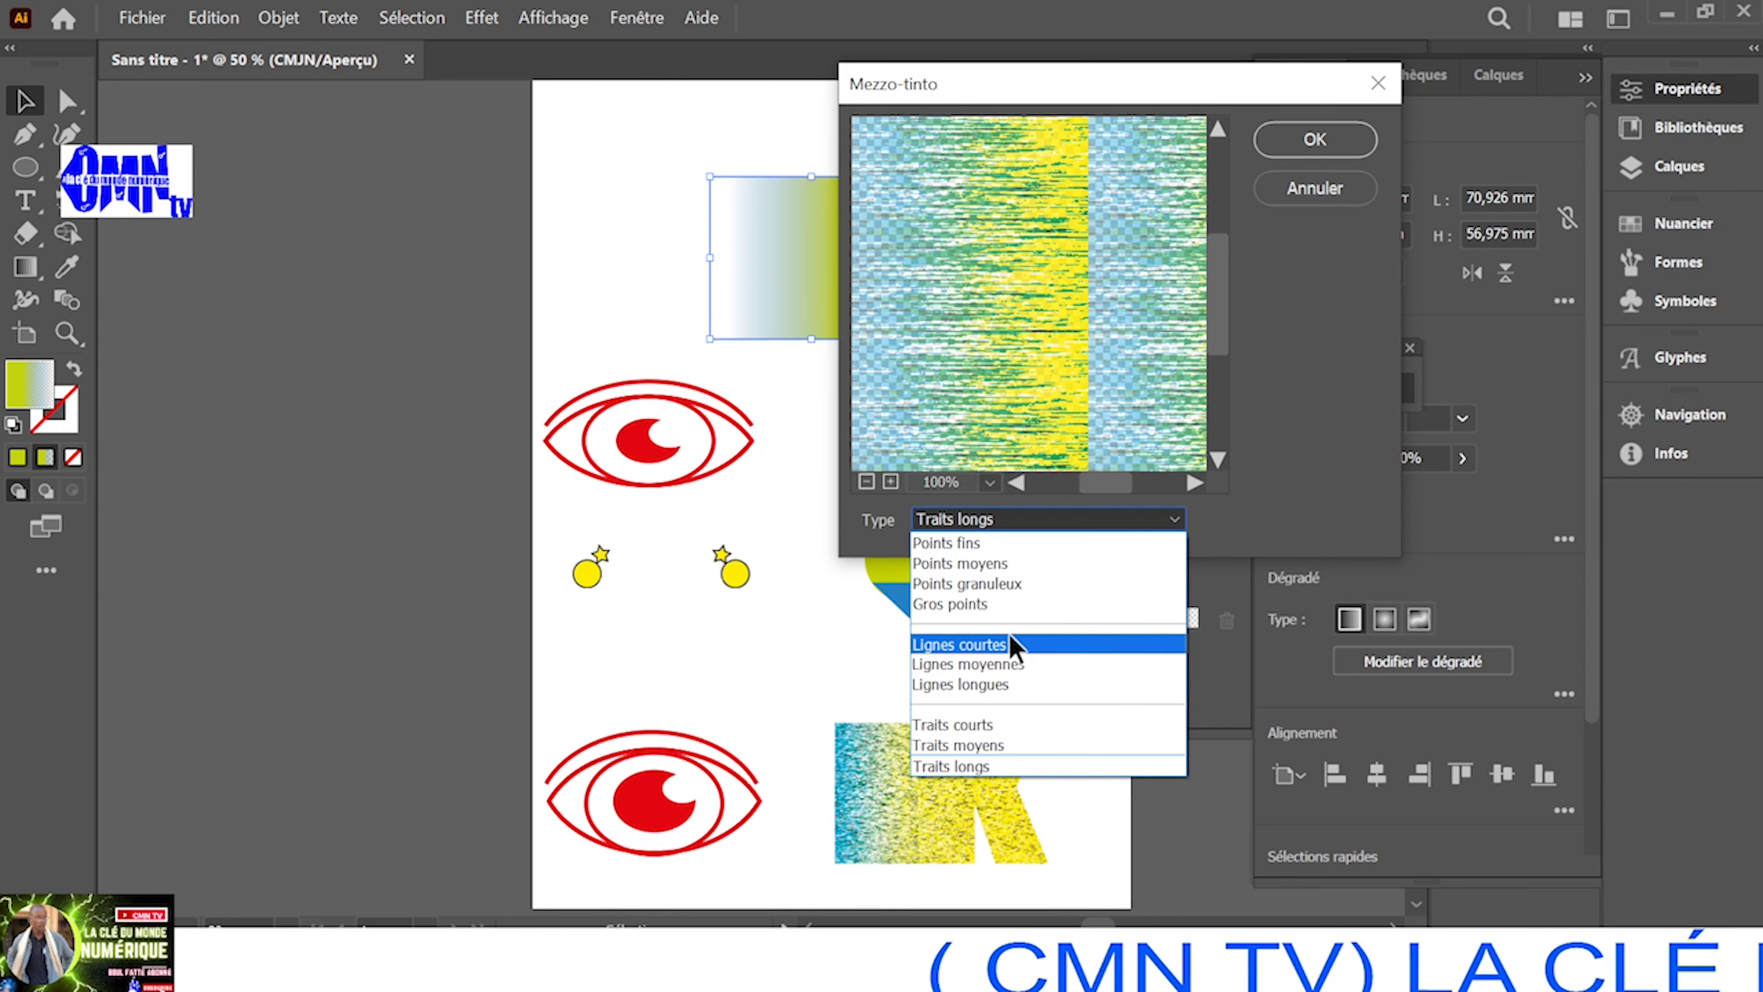
{"action": "left_click", "coordinate": [1012, 645]}
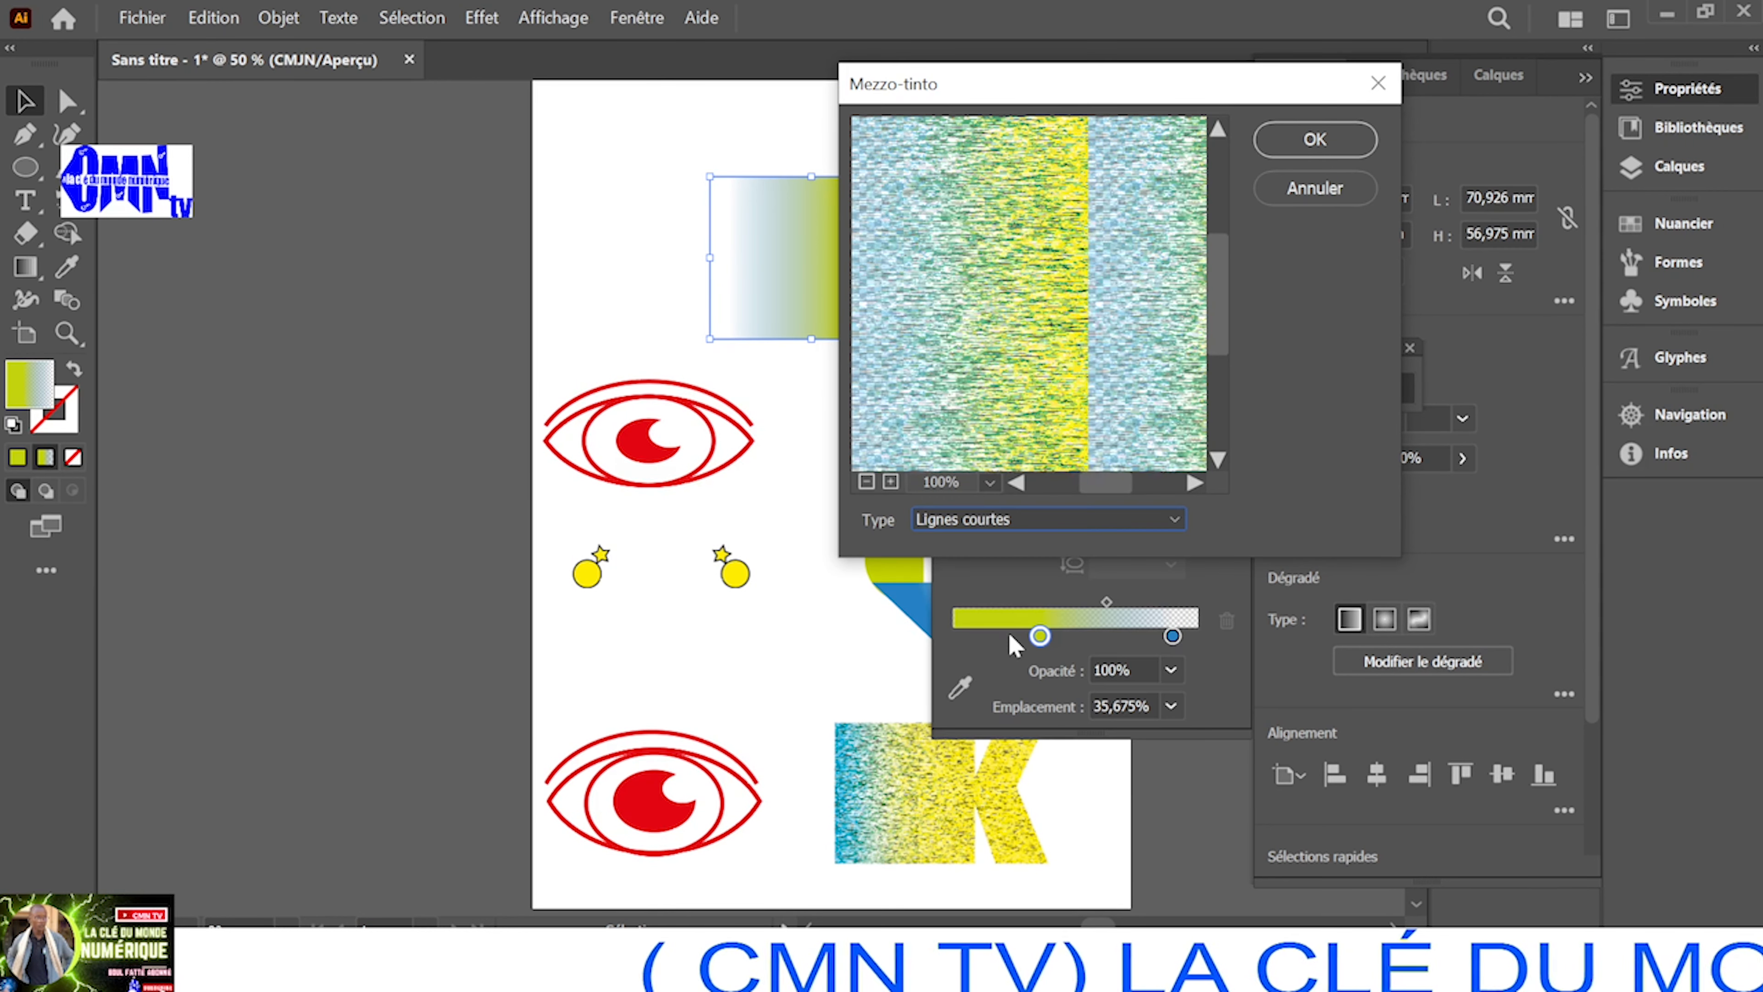
{"action": "mouse_move", "coordinate": [1098, 480]}
{"action": "left_mouse_down"}
{"action": "mouse_move", "coordinate": [1138, 485]}
{"action": "mouse_move", "coordinate": [1097, 480]}
{"action": "mouse_move", "coordinate": [1115, 480]}
{"action": "left_mouse_up"}
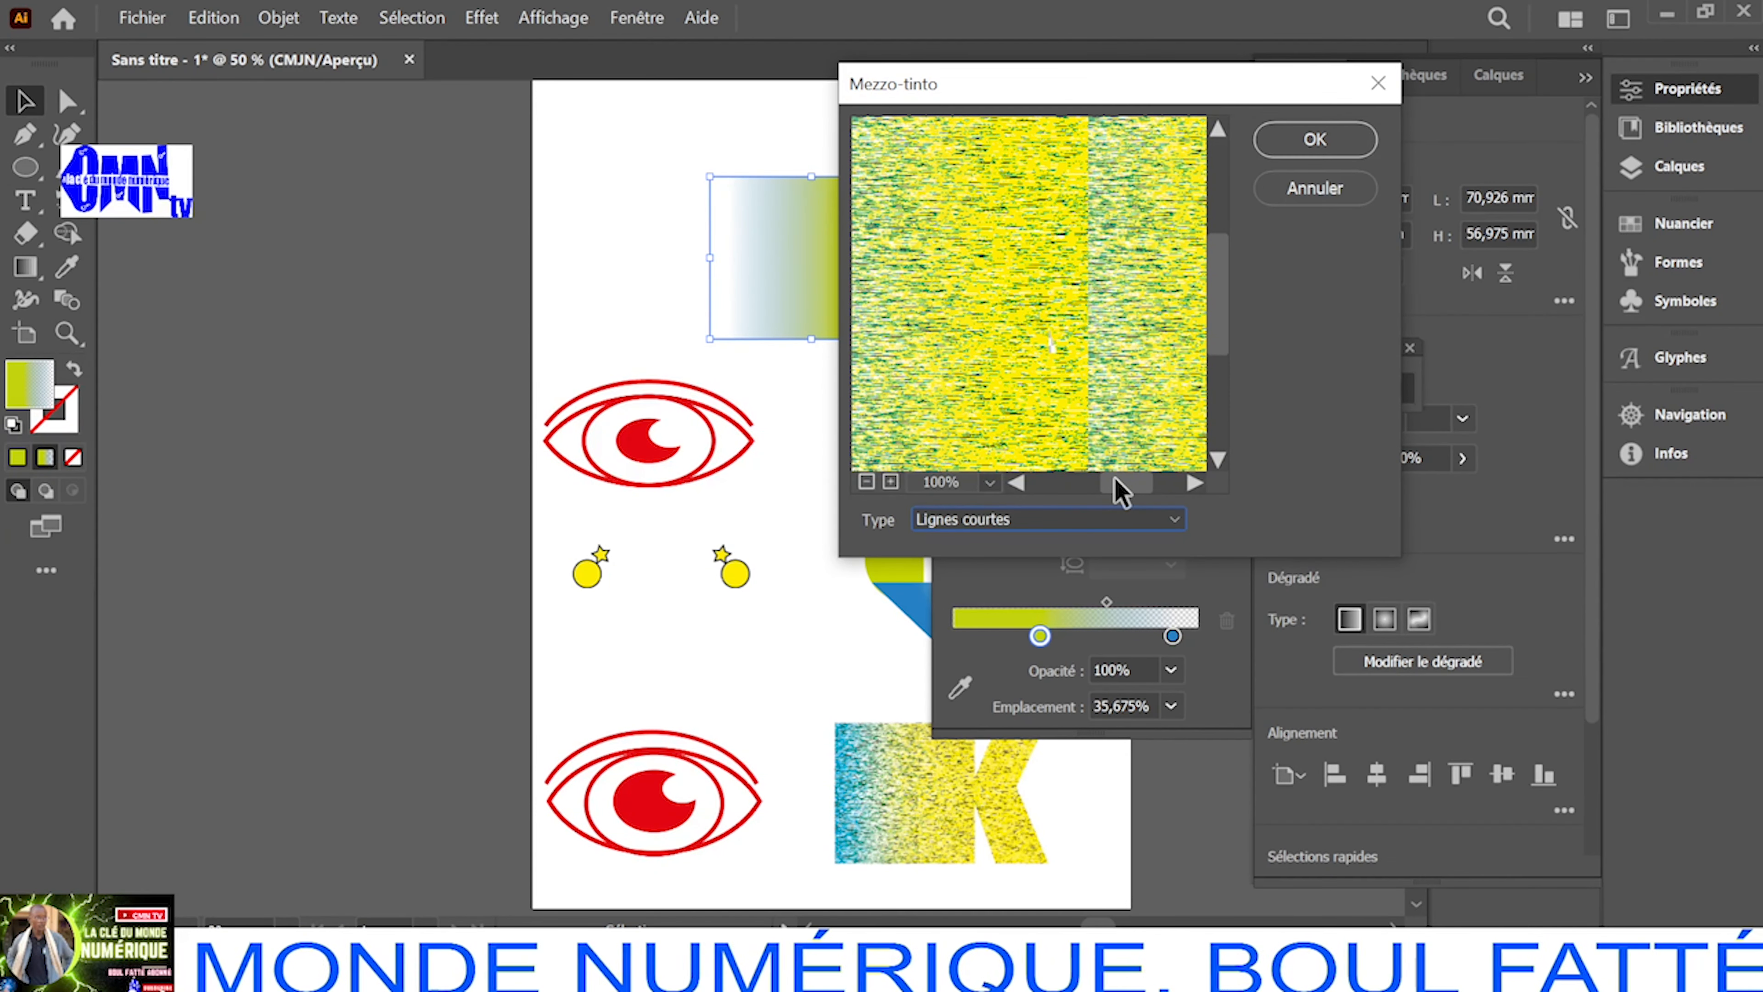
{"action": "left_click", "coordinate": [989, 483]}
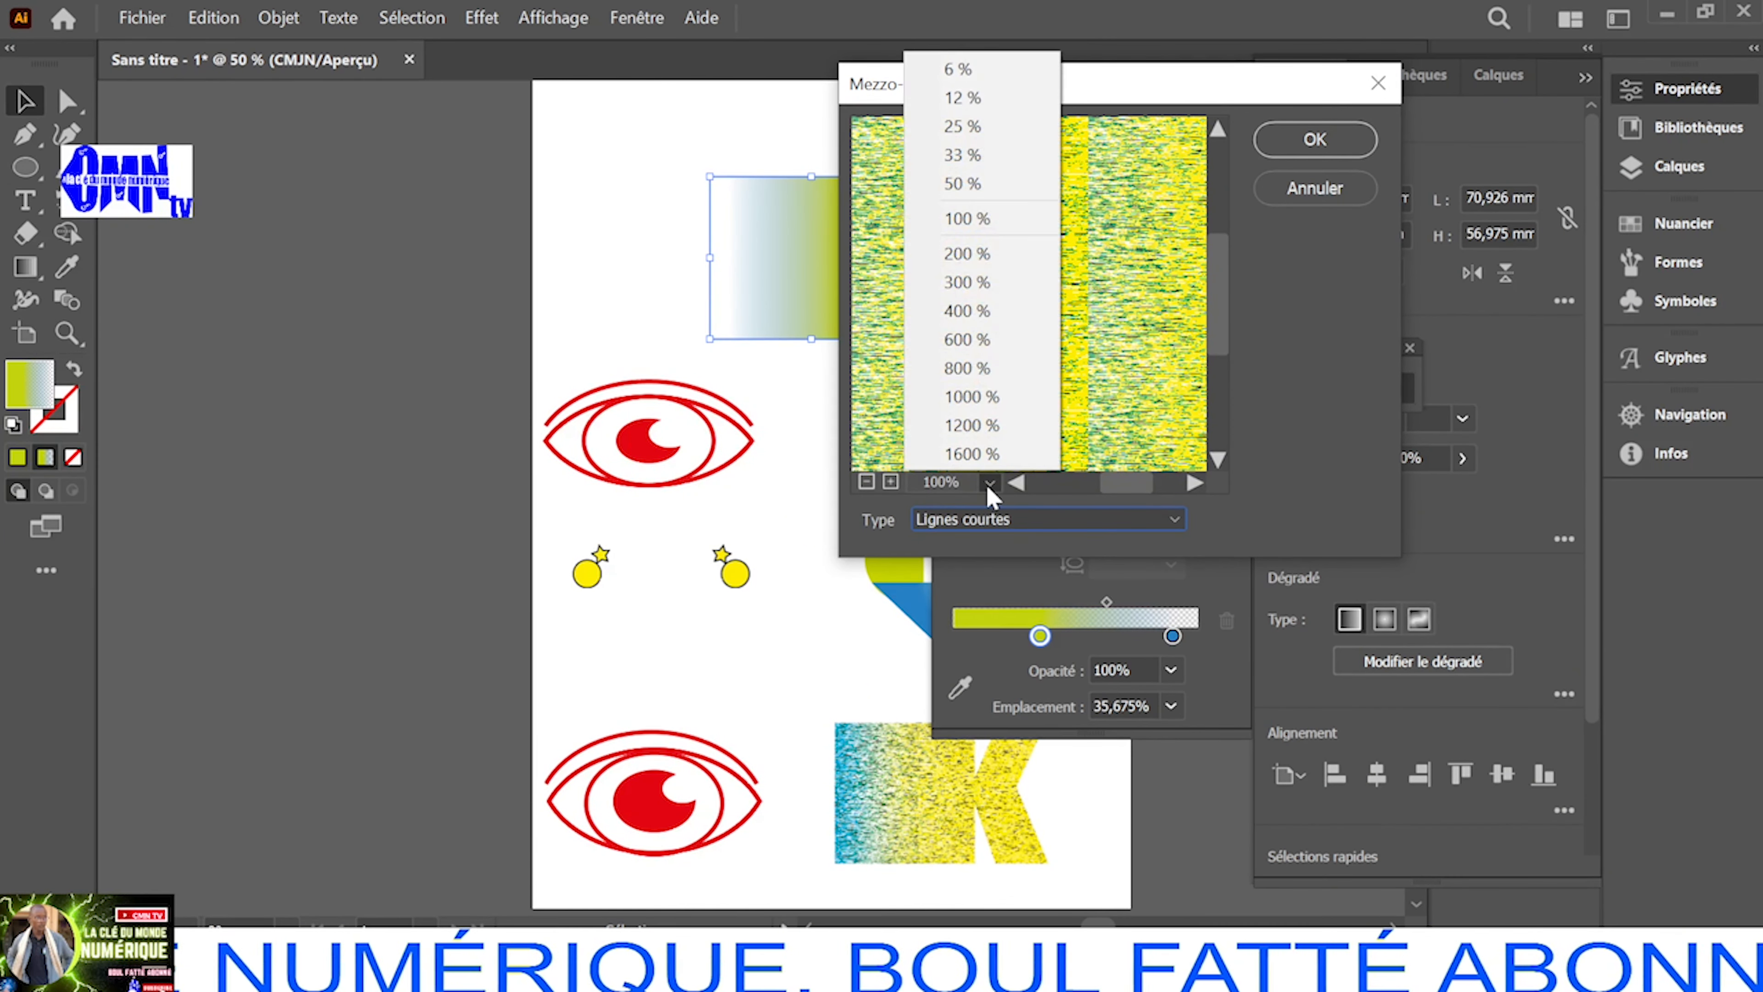
{"action": "left_click", "coordinate": [962, 192]}
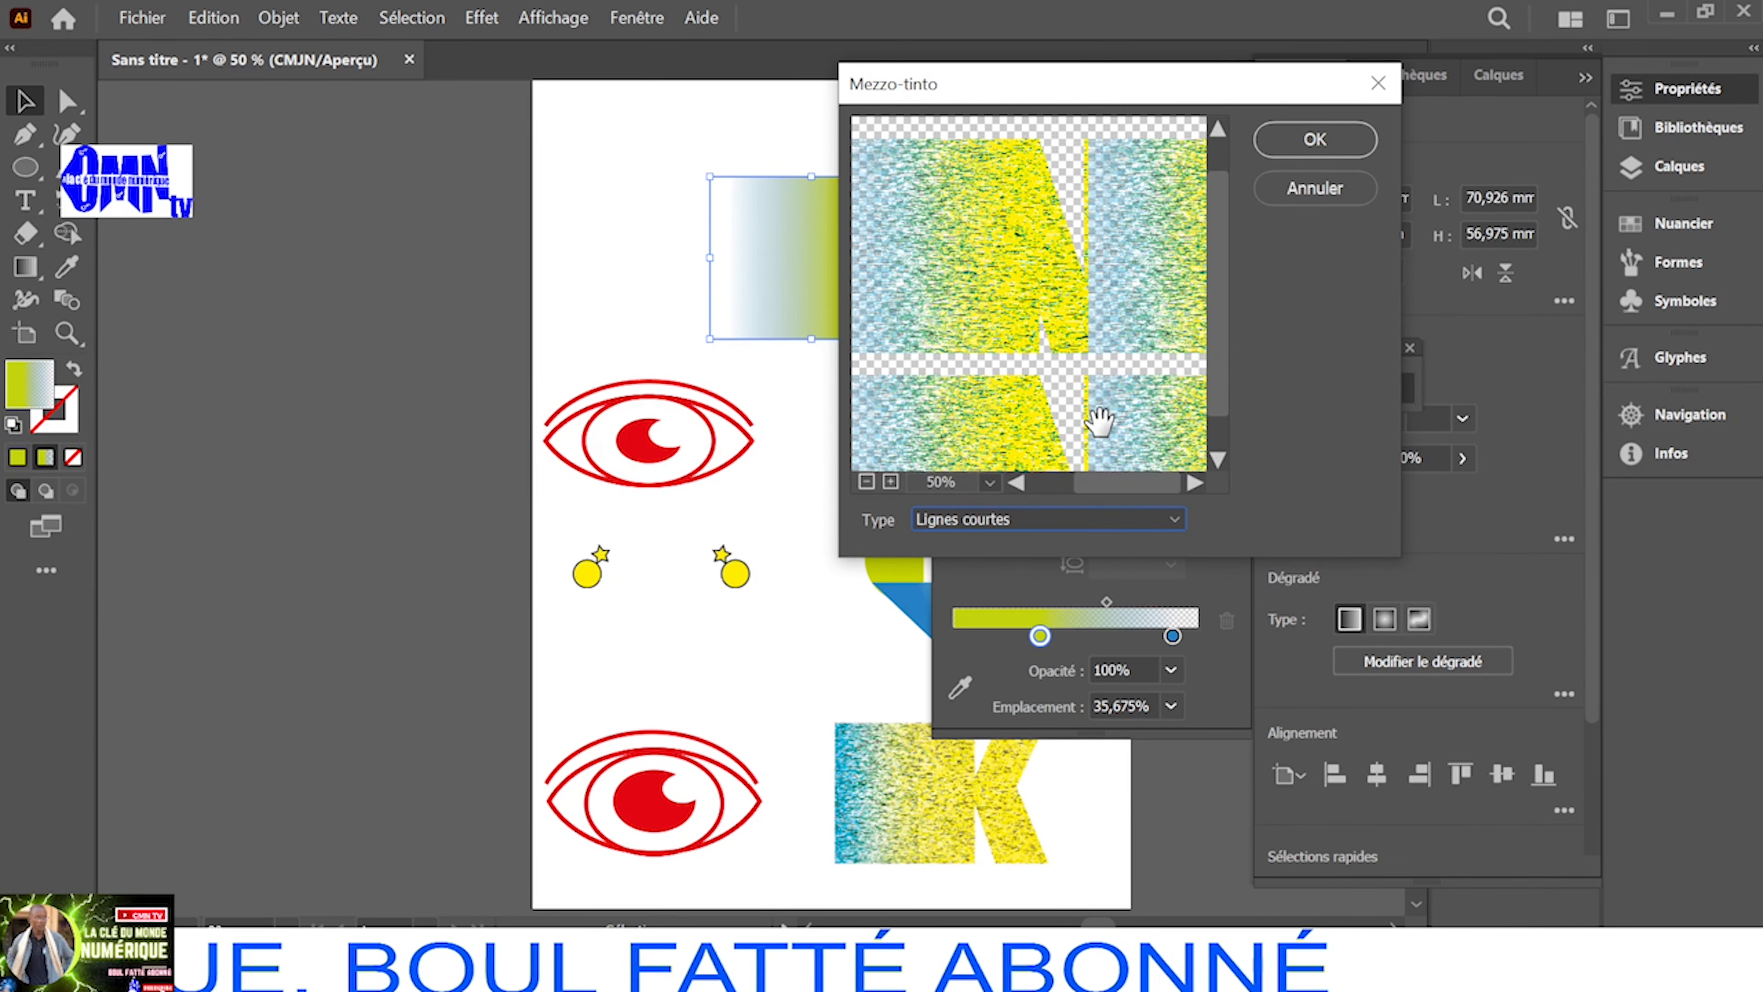
{"action": "left_click_drag", "start_coordinate": [1097, 494], "coordinate": [1078, 495]}
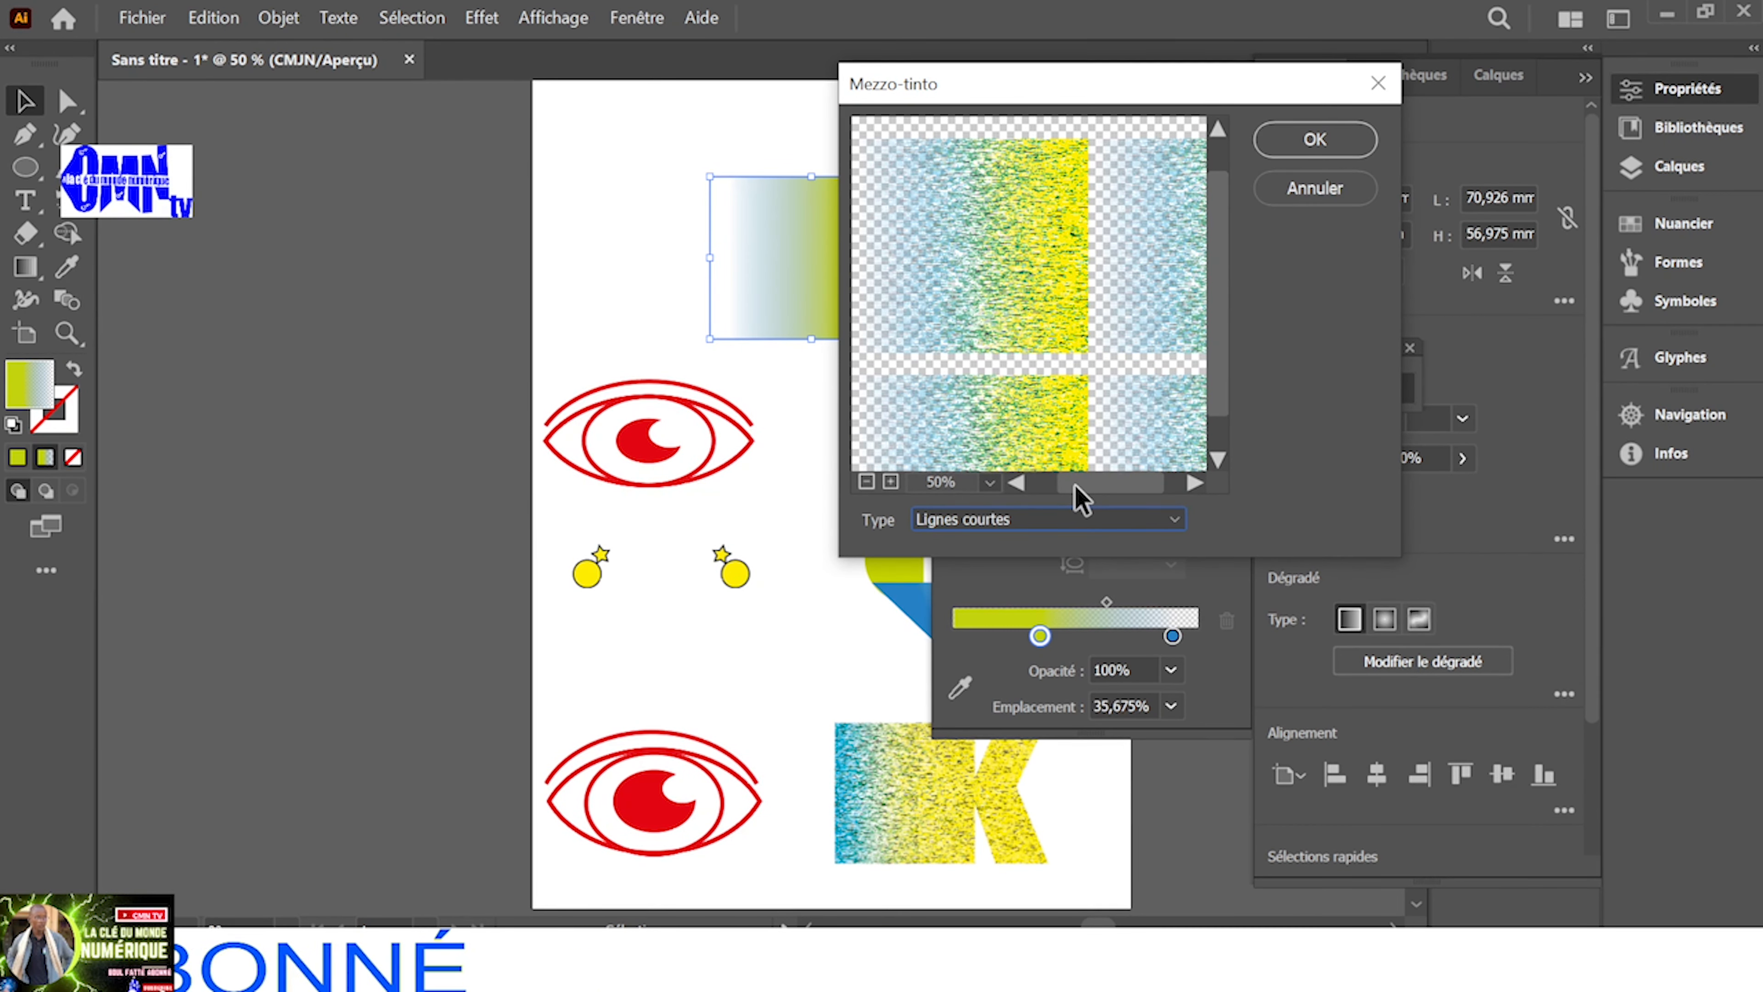
{"action": "left_click", "coordinate": [1312, 143]}
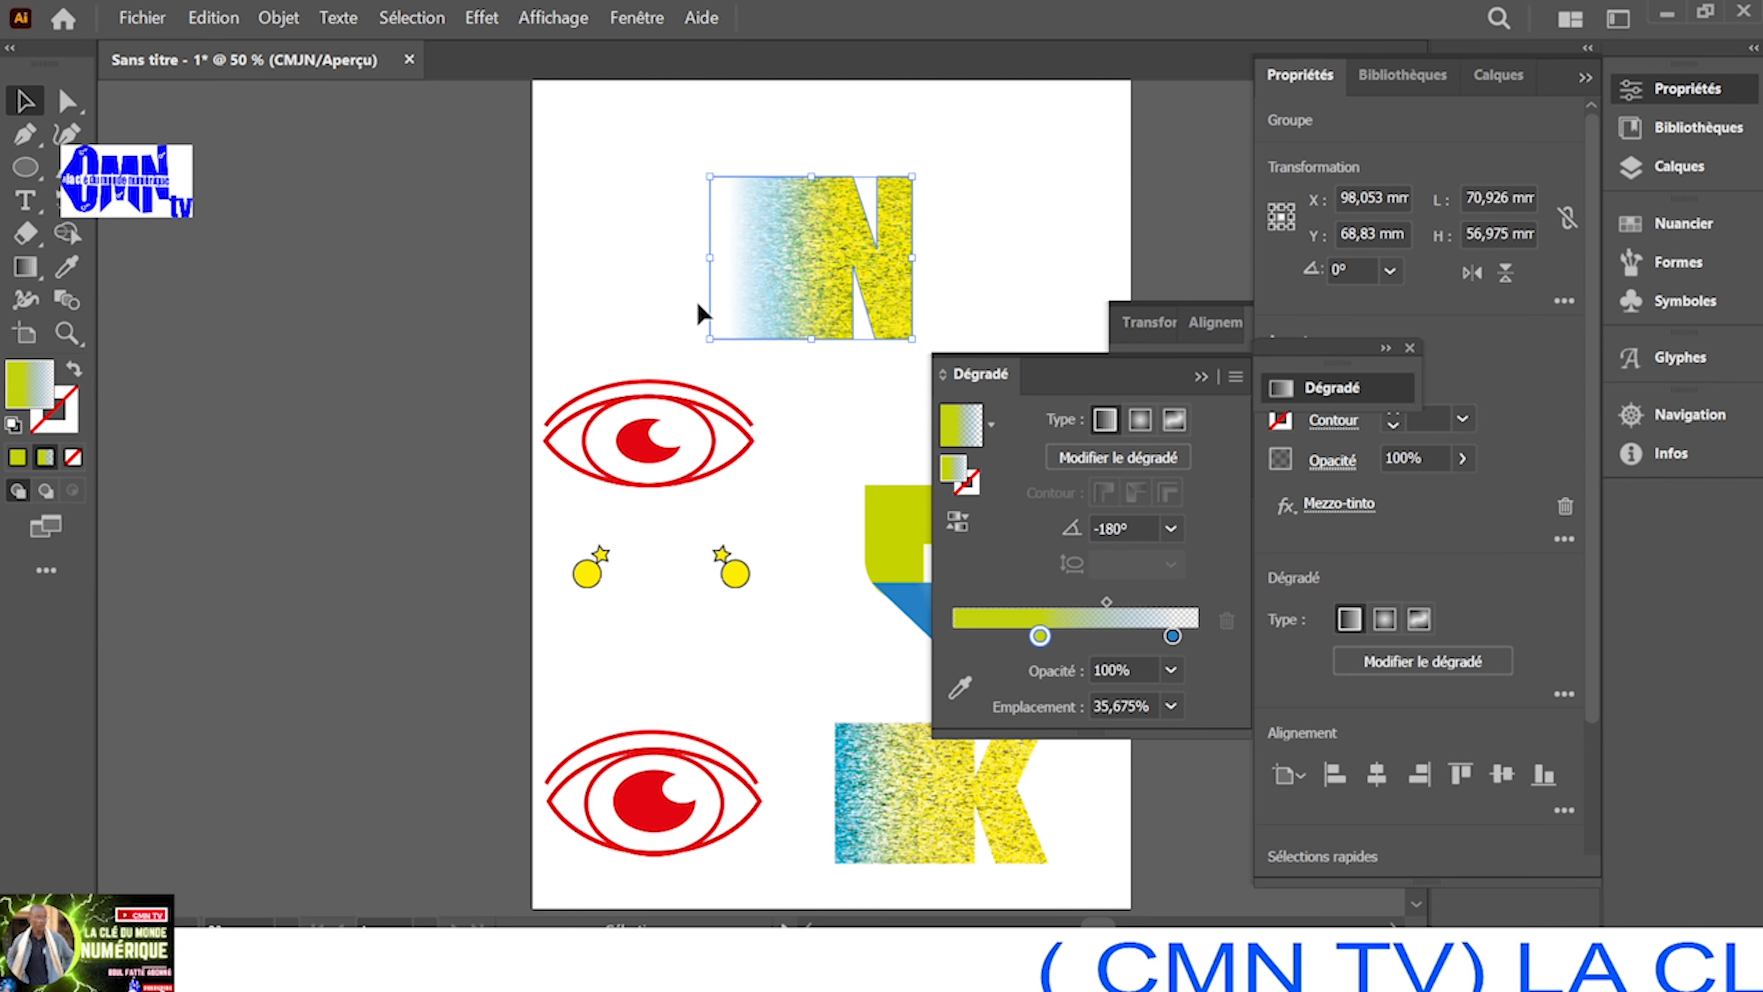
{"action": "left_click", "coordinate": [546, 276]}
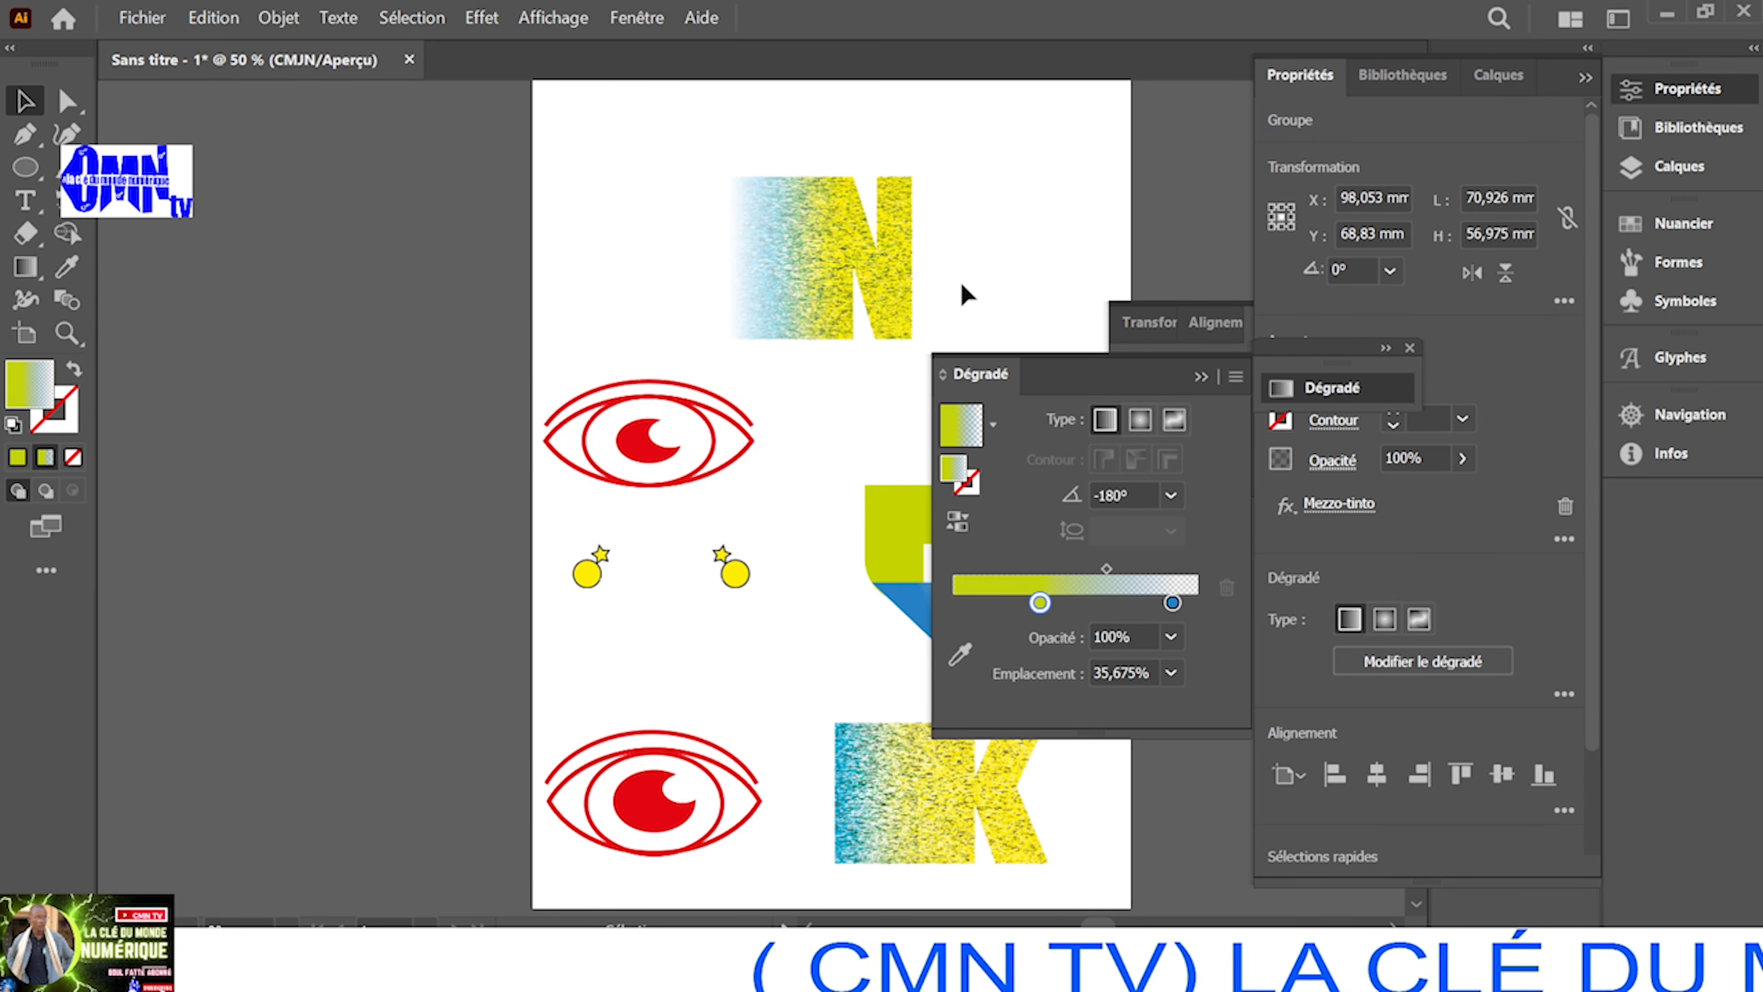
{"action": "left_click", "coordinate": [1201, 377]}
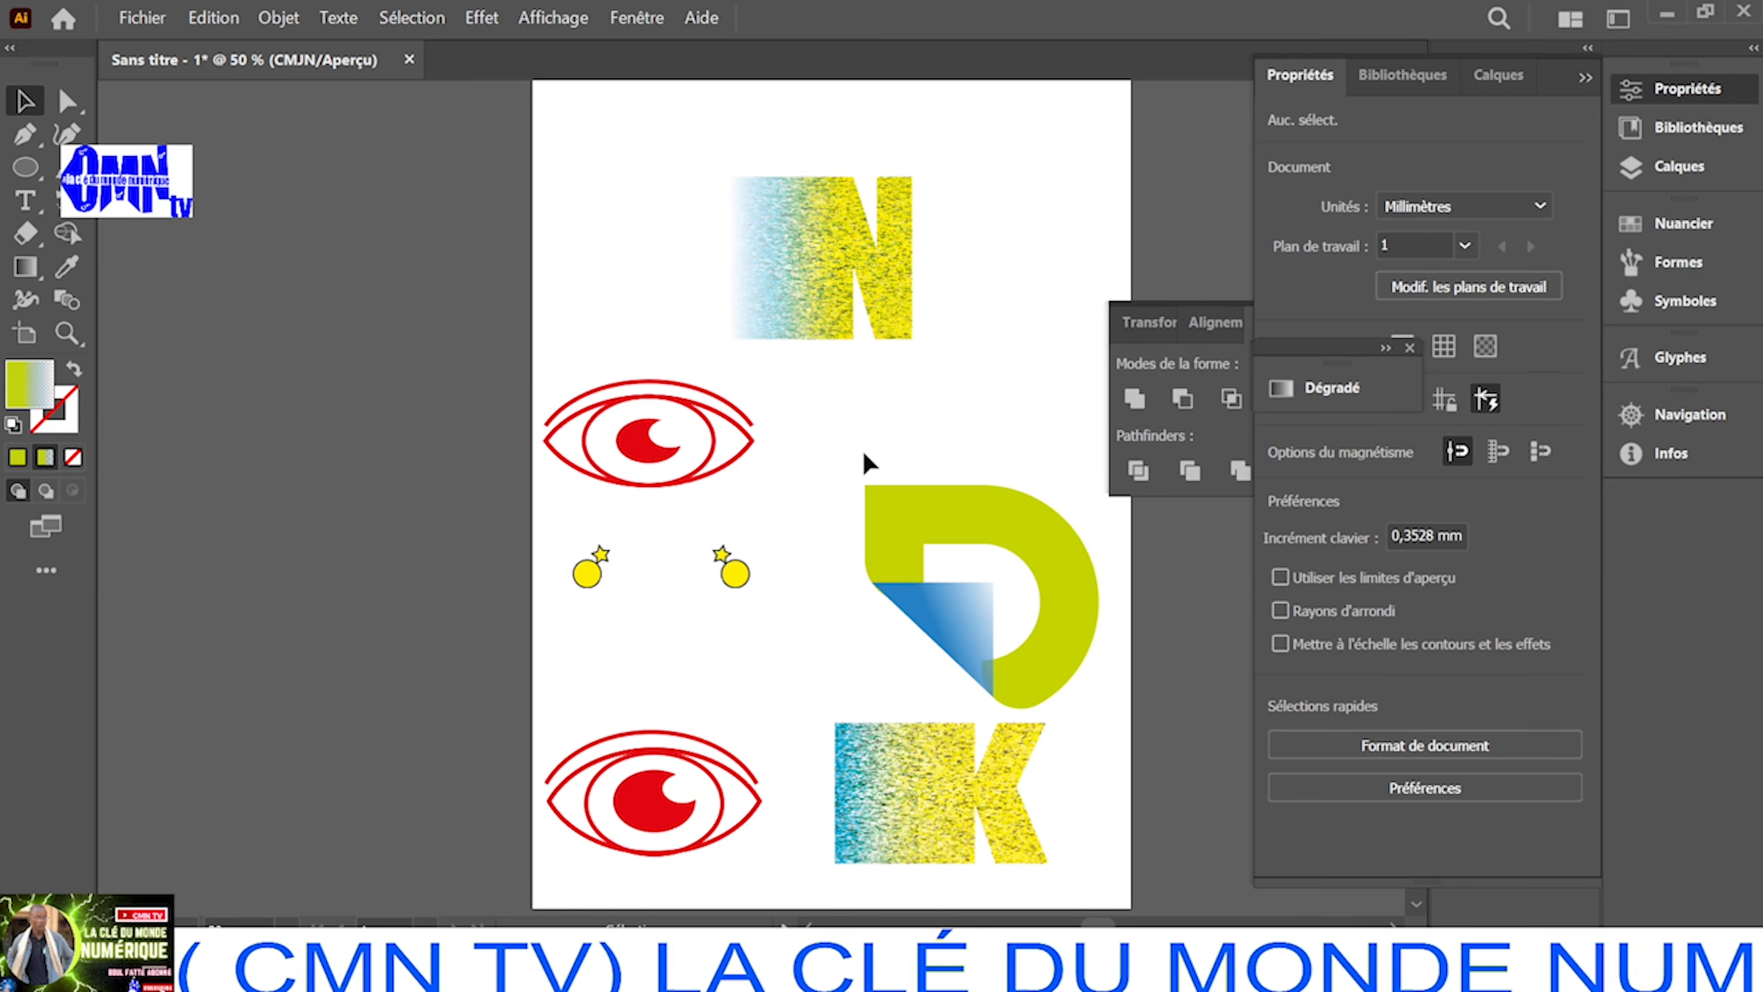